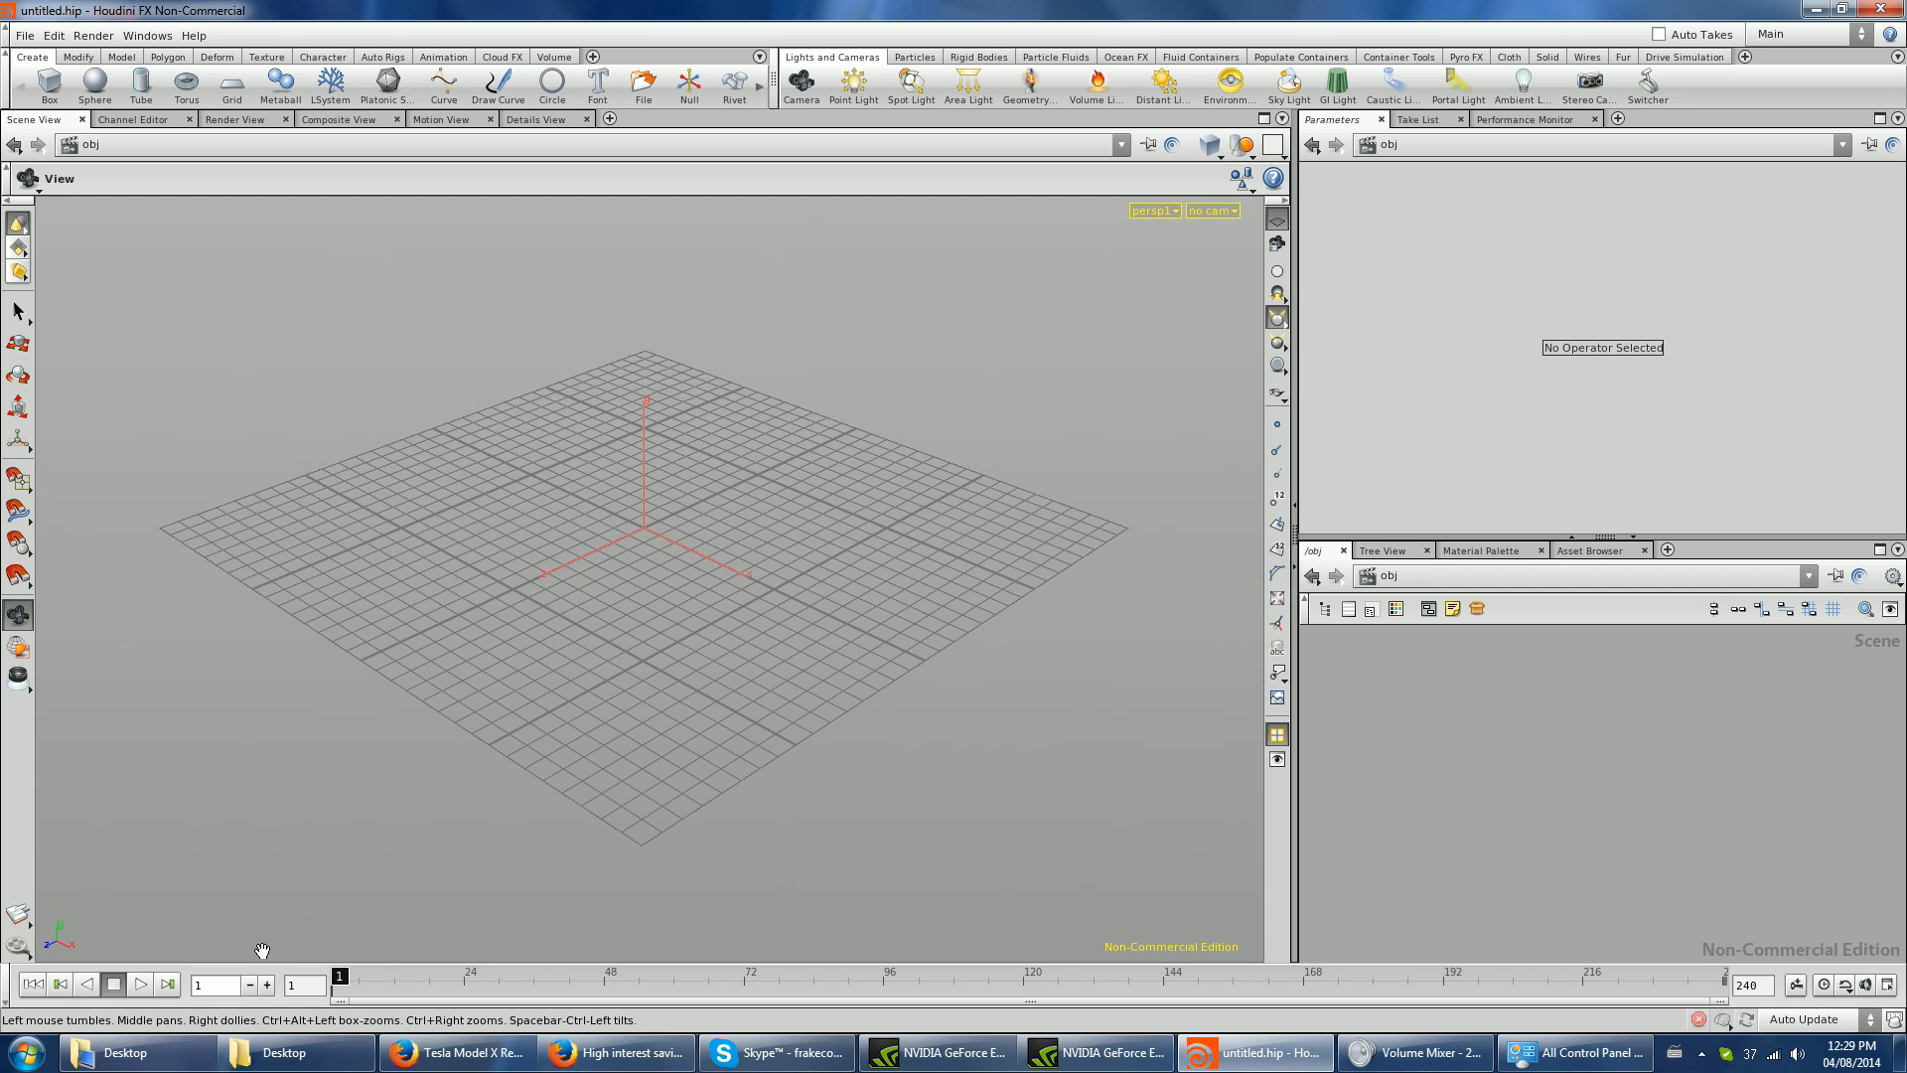
- Close the separate browser window showing the high interest savings account page
mouse_move(438, 1065)
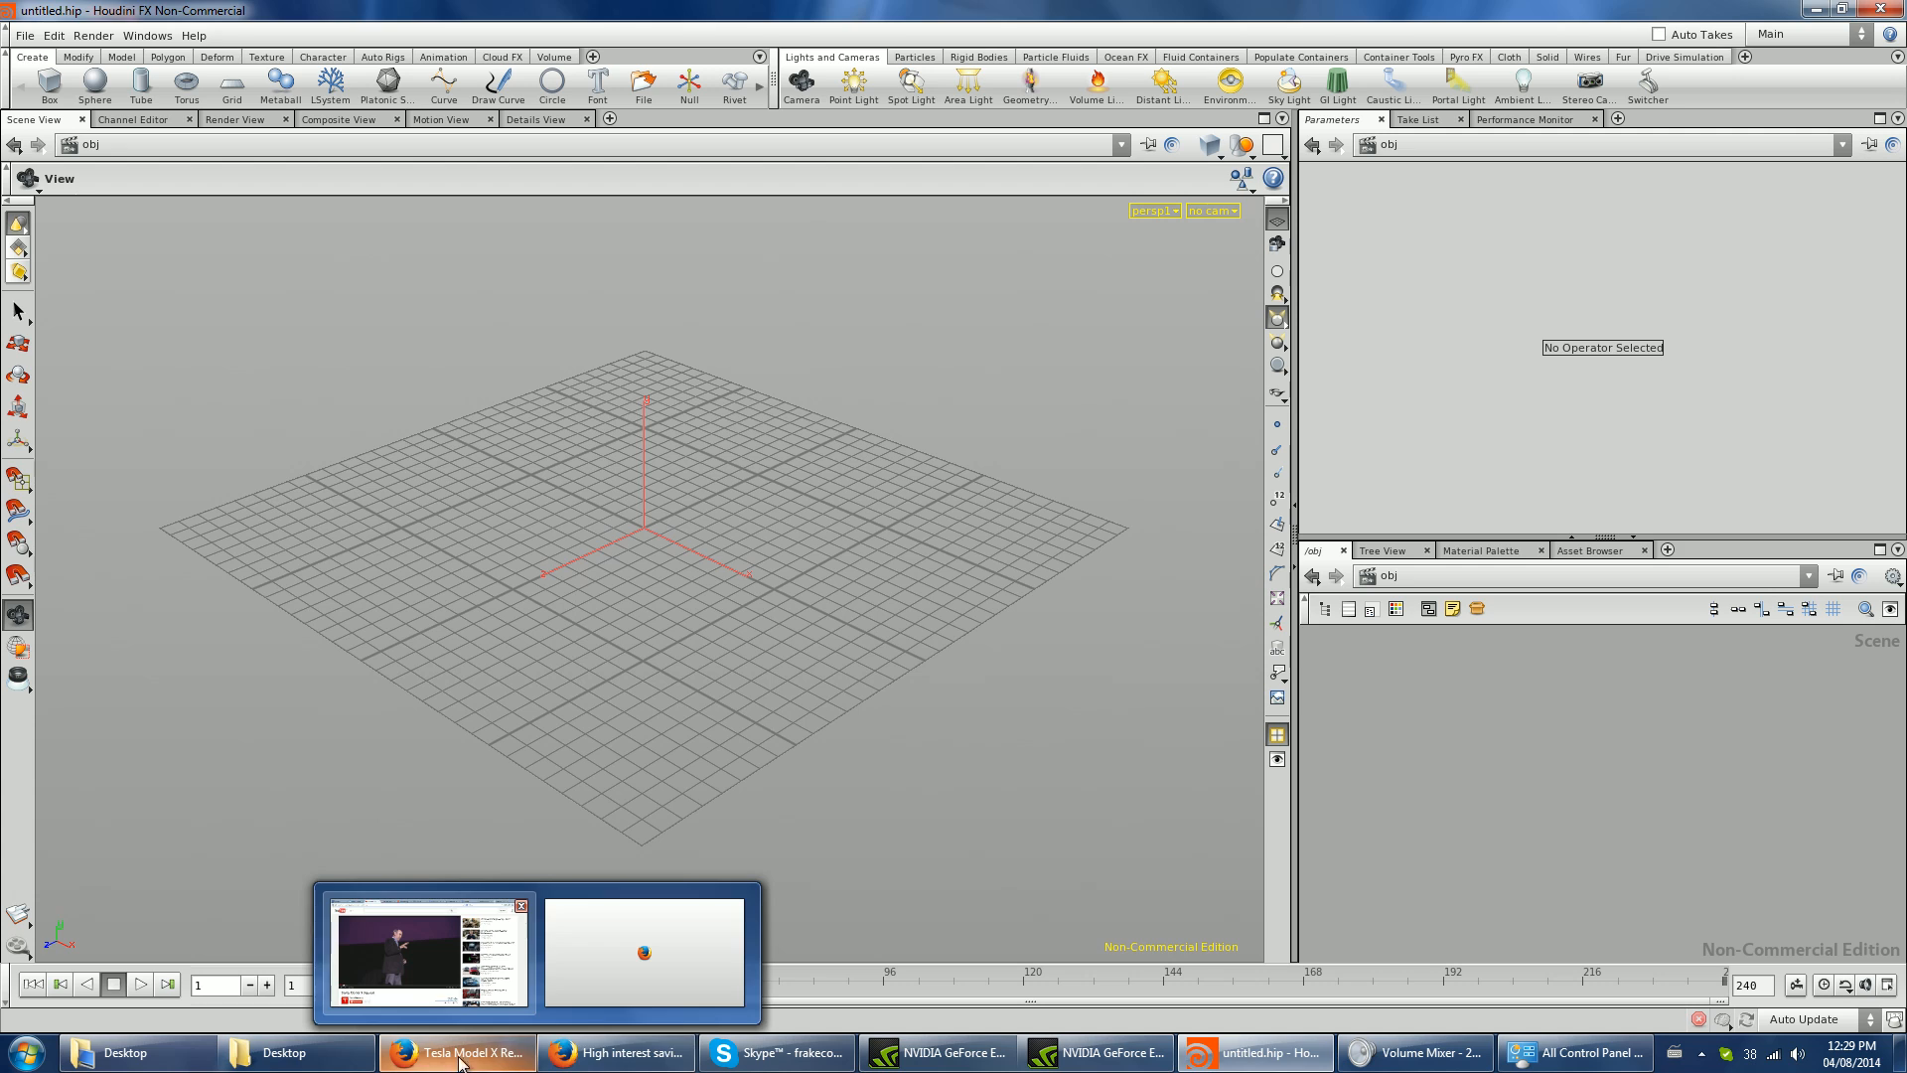
click(616, 1053)
click(358, 54)
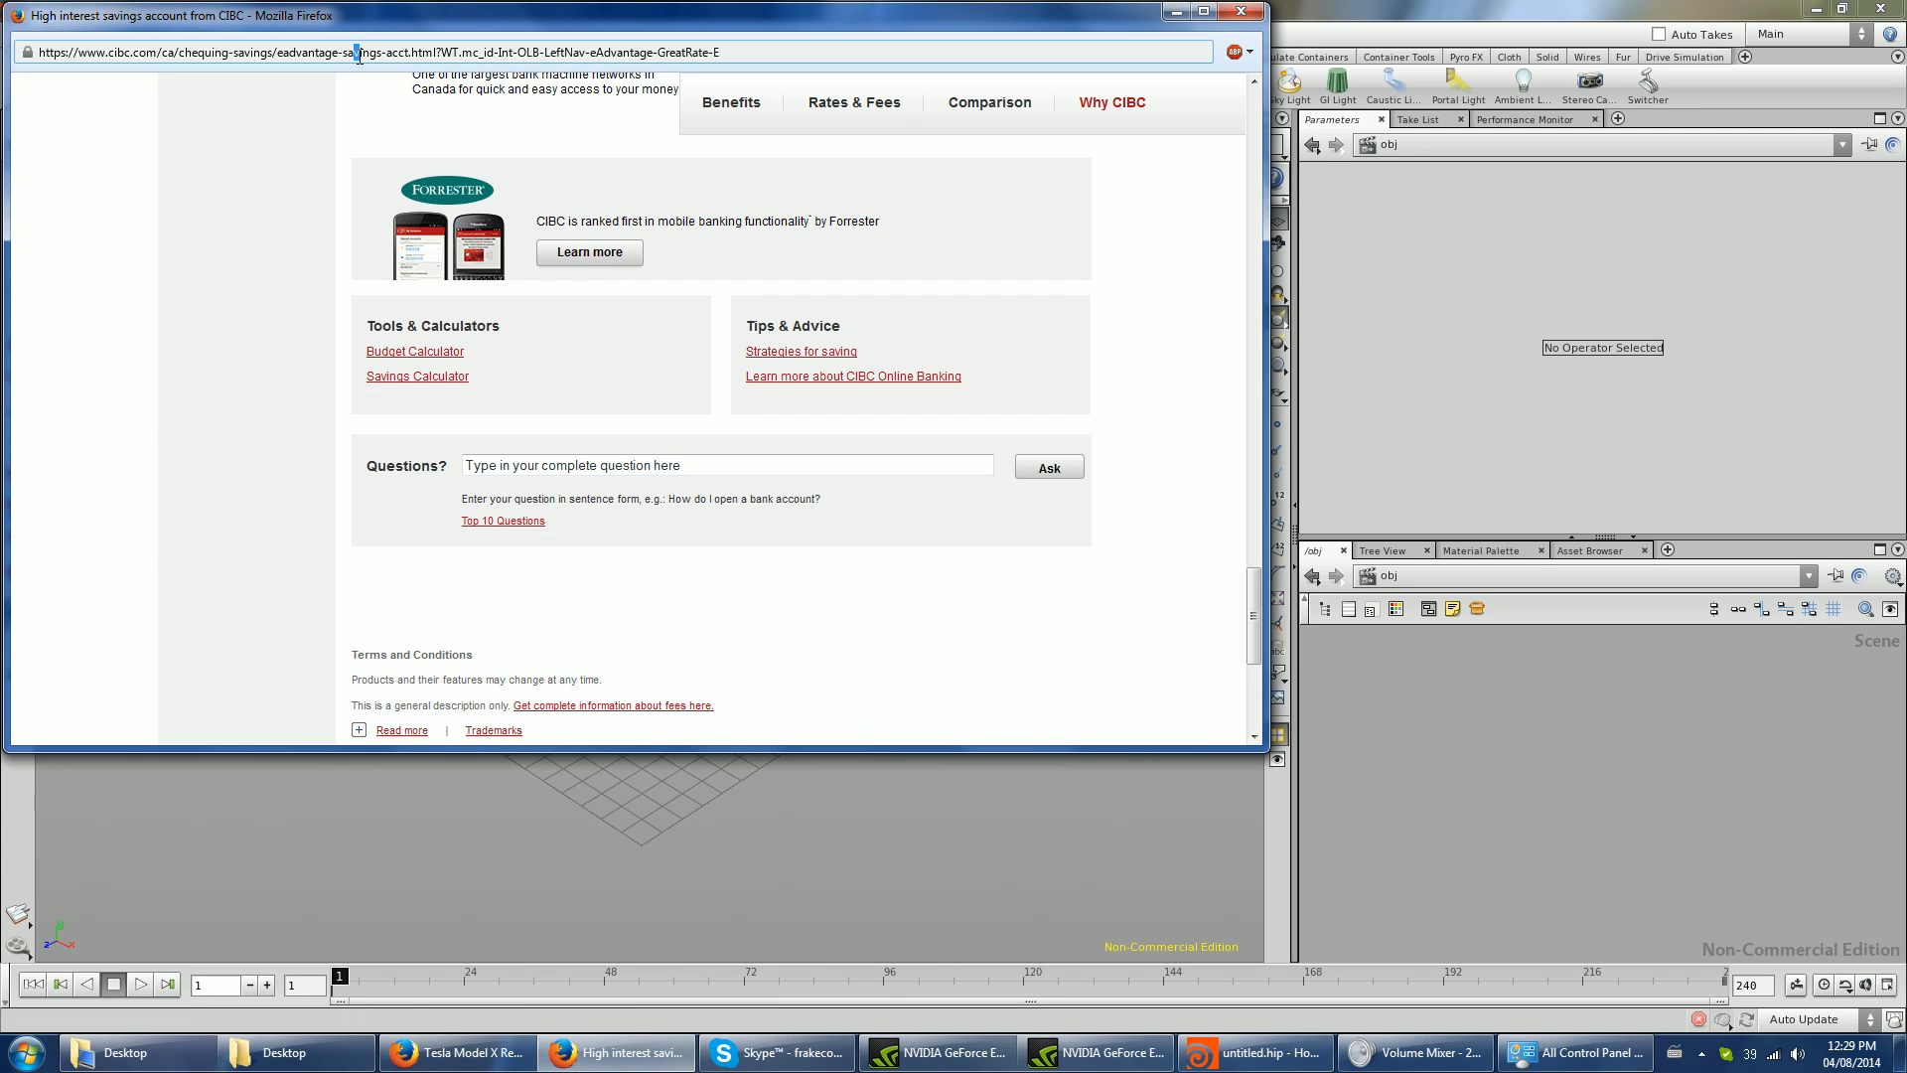
key(ctrl+a)
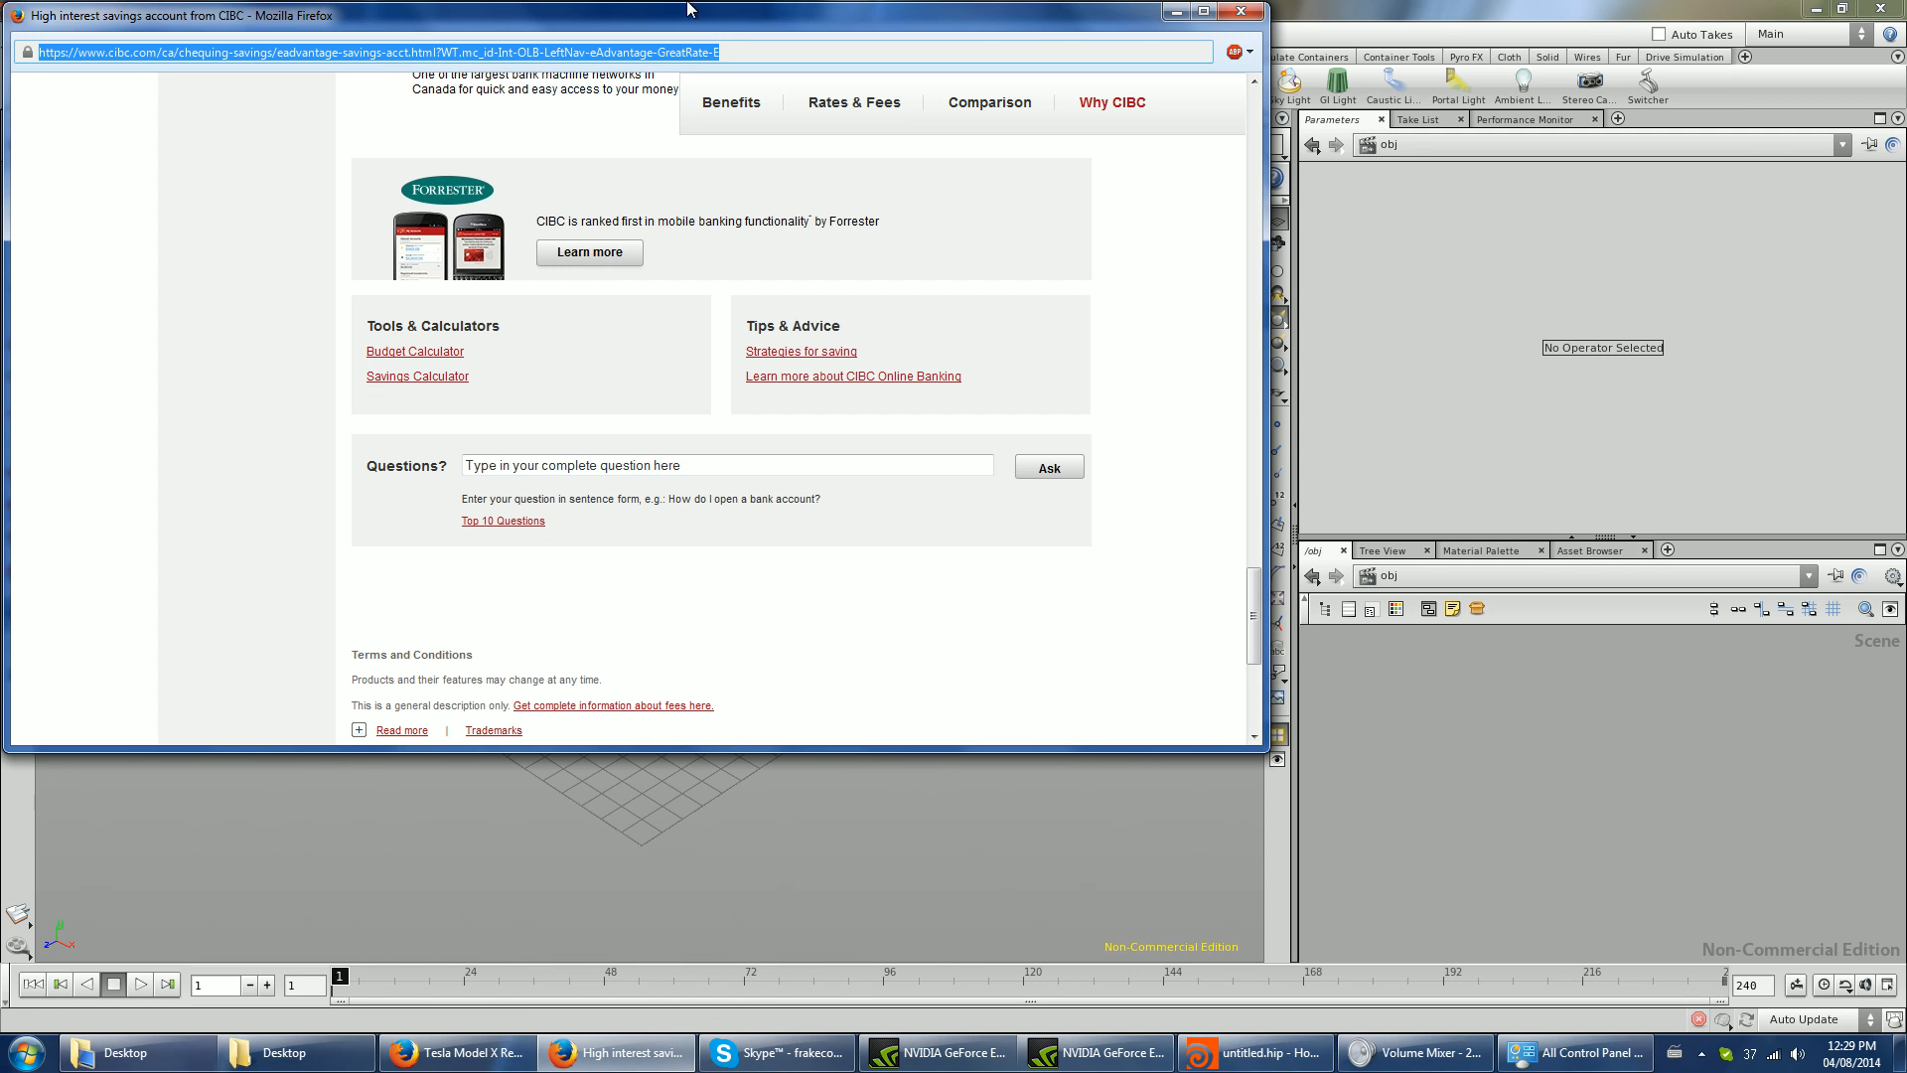
click(1236, 11)
- Switch to the Firefox window, go to sidefx.com and open the Download Houdini page
click(432, 1053)
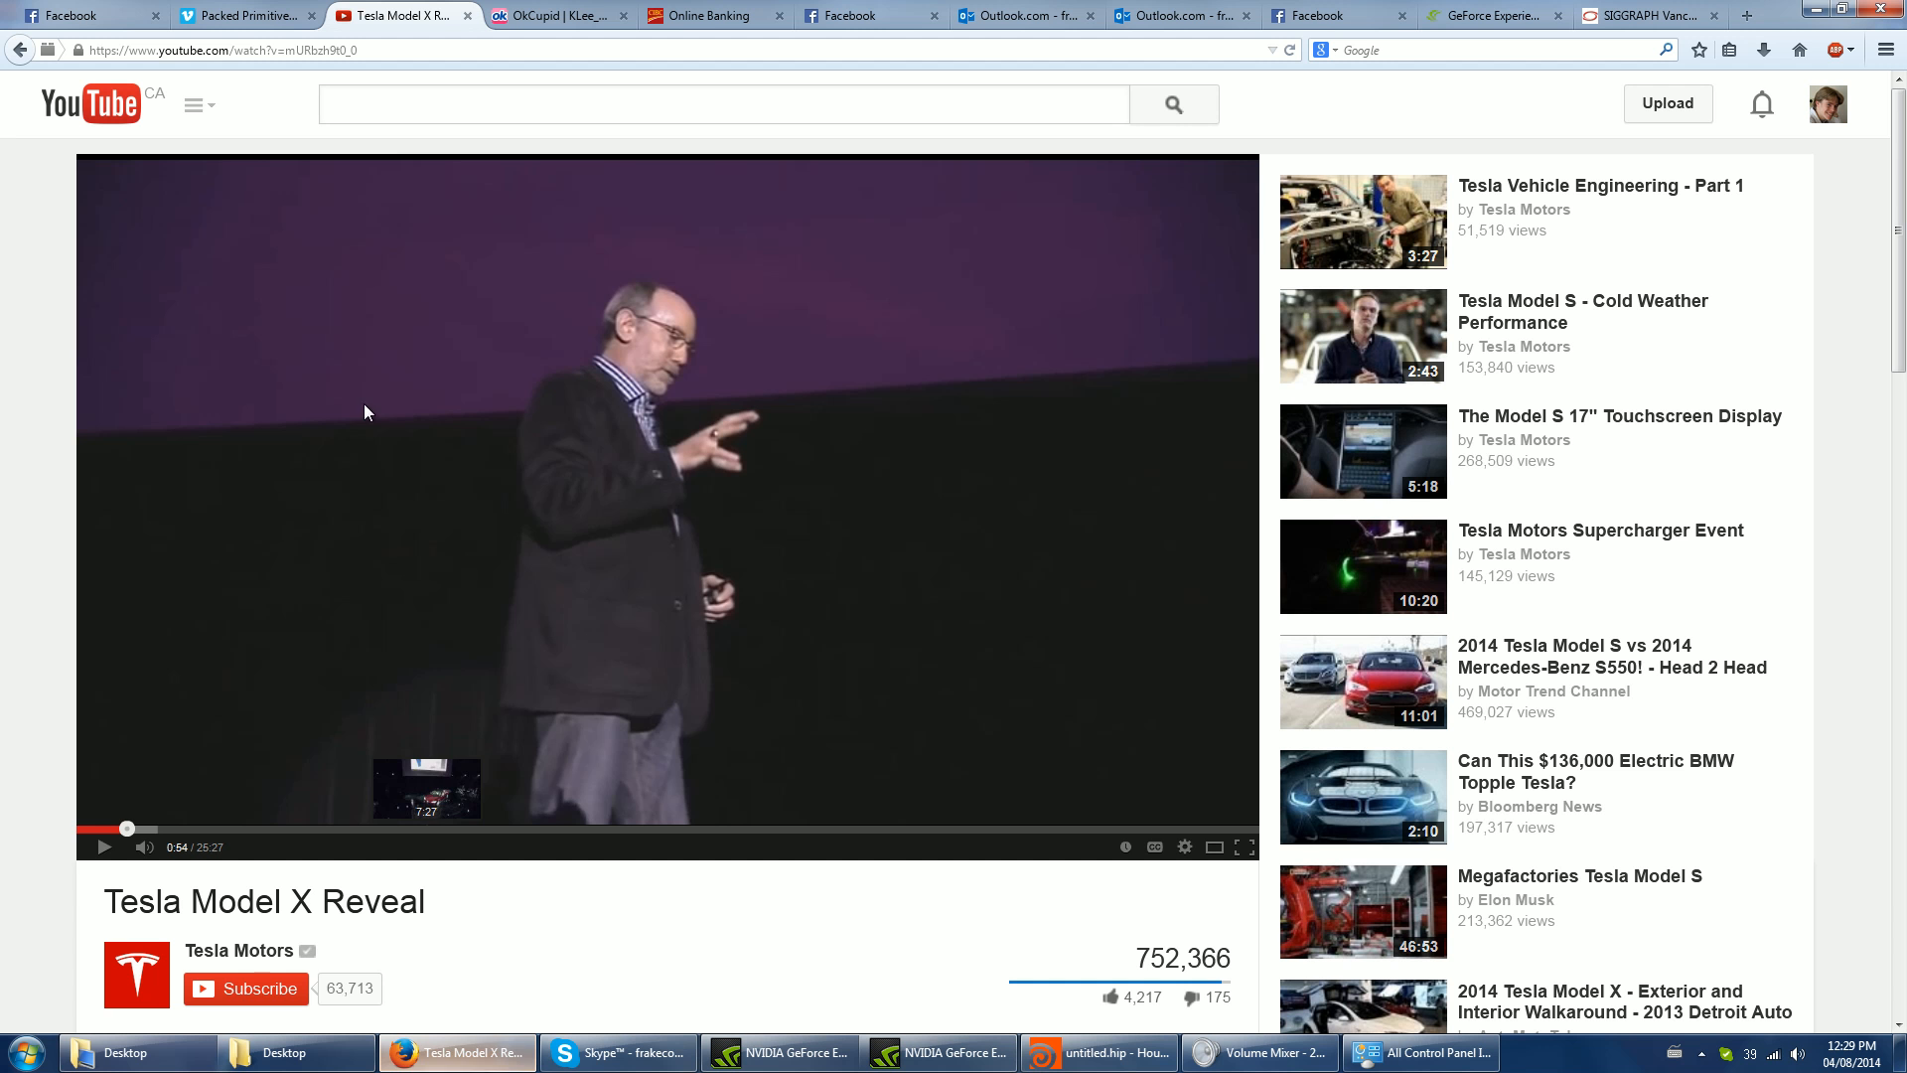
click(412, 51)
text(sidefx.com/)
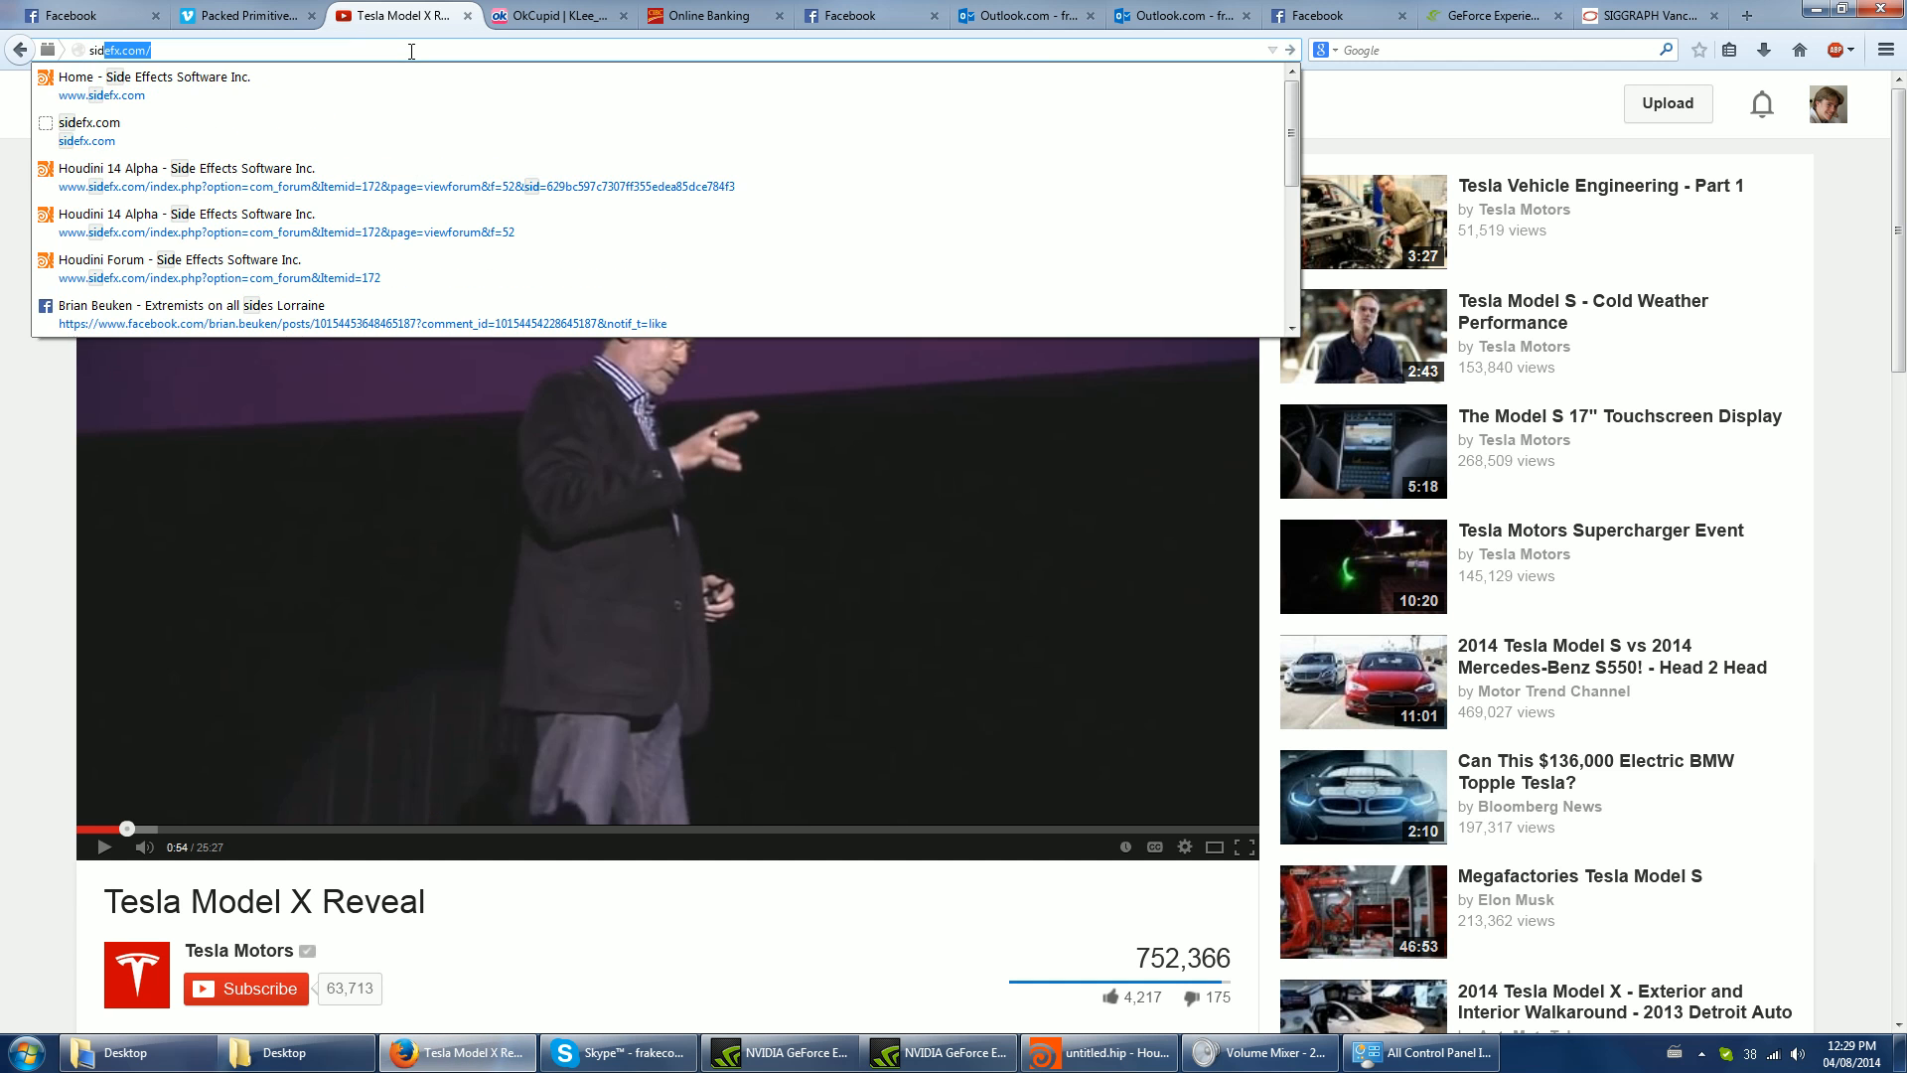
key(Return)
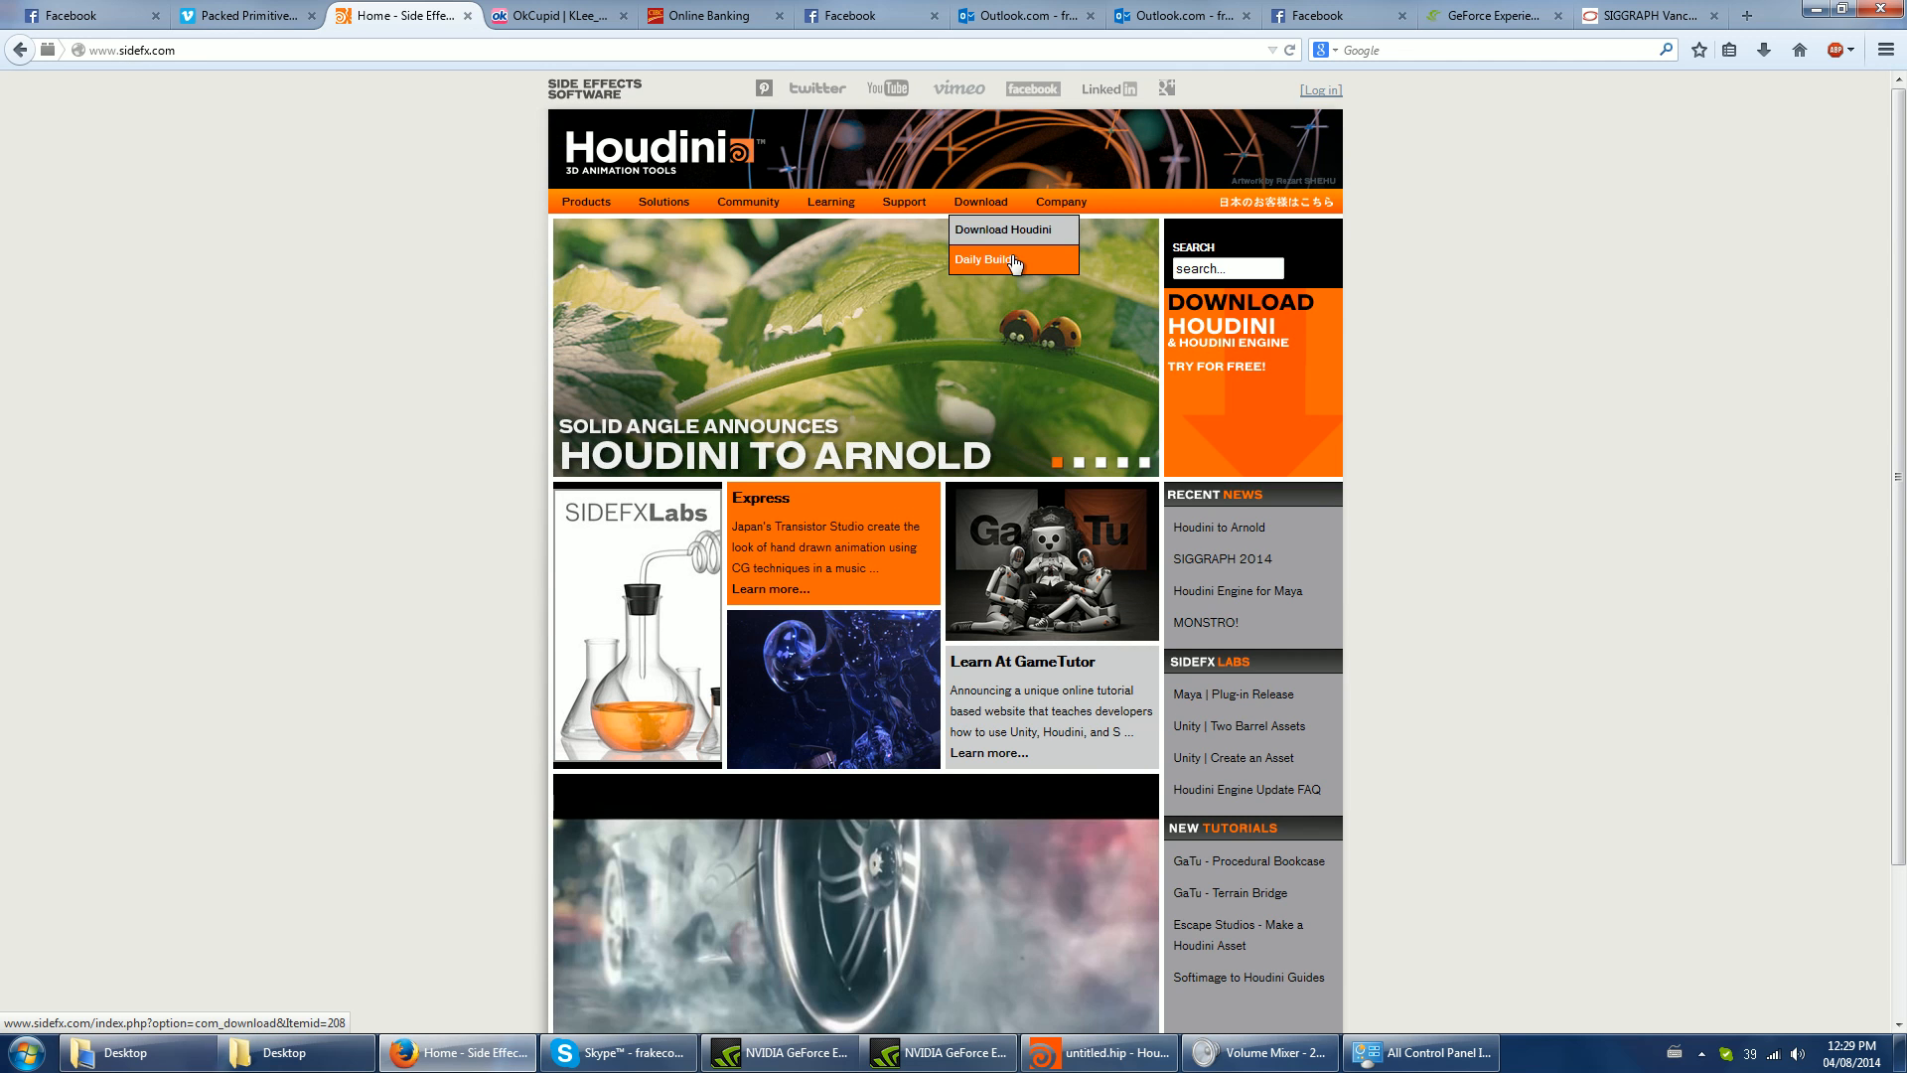
click(1005, 231)
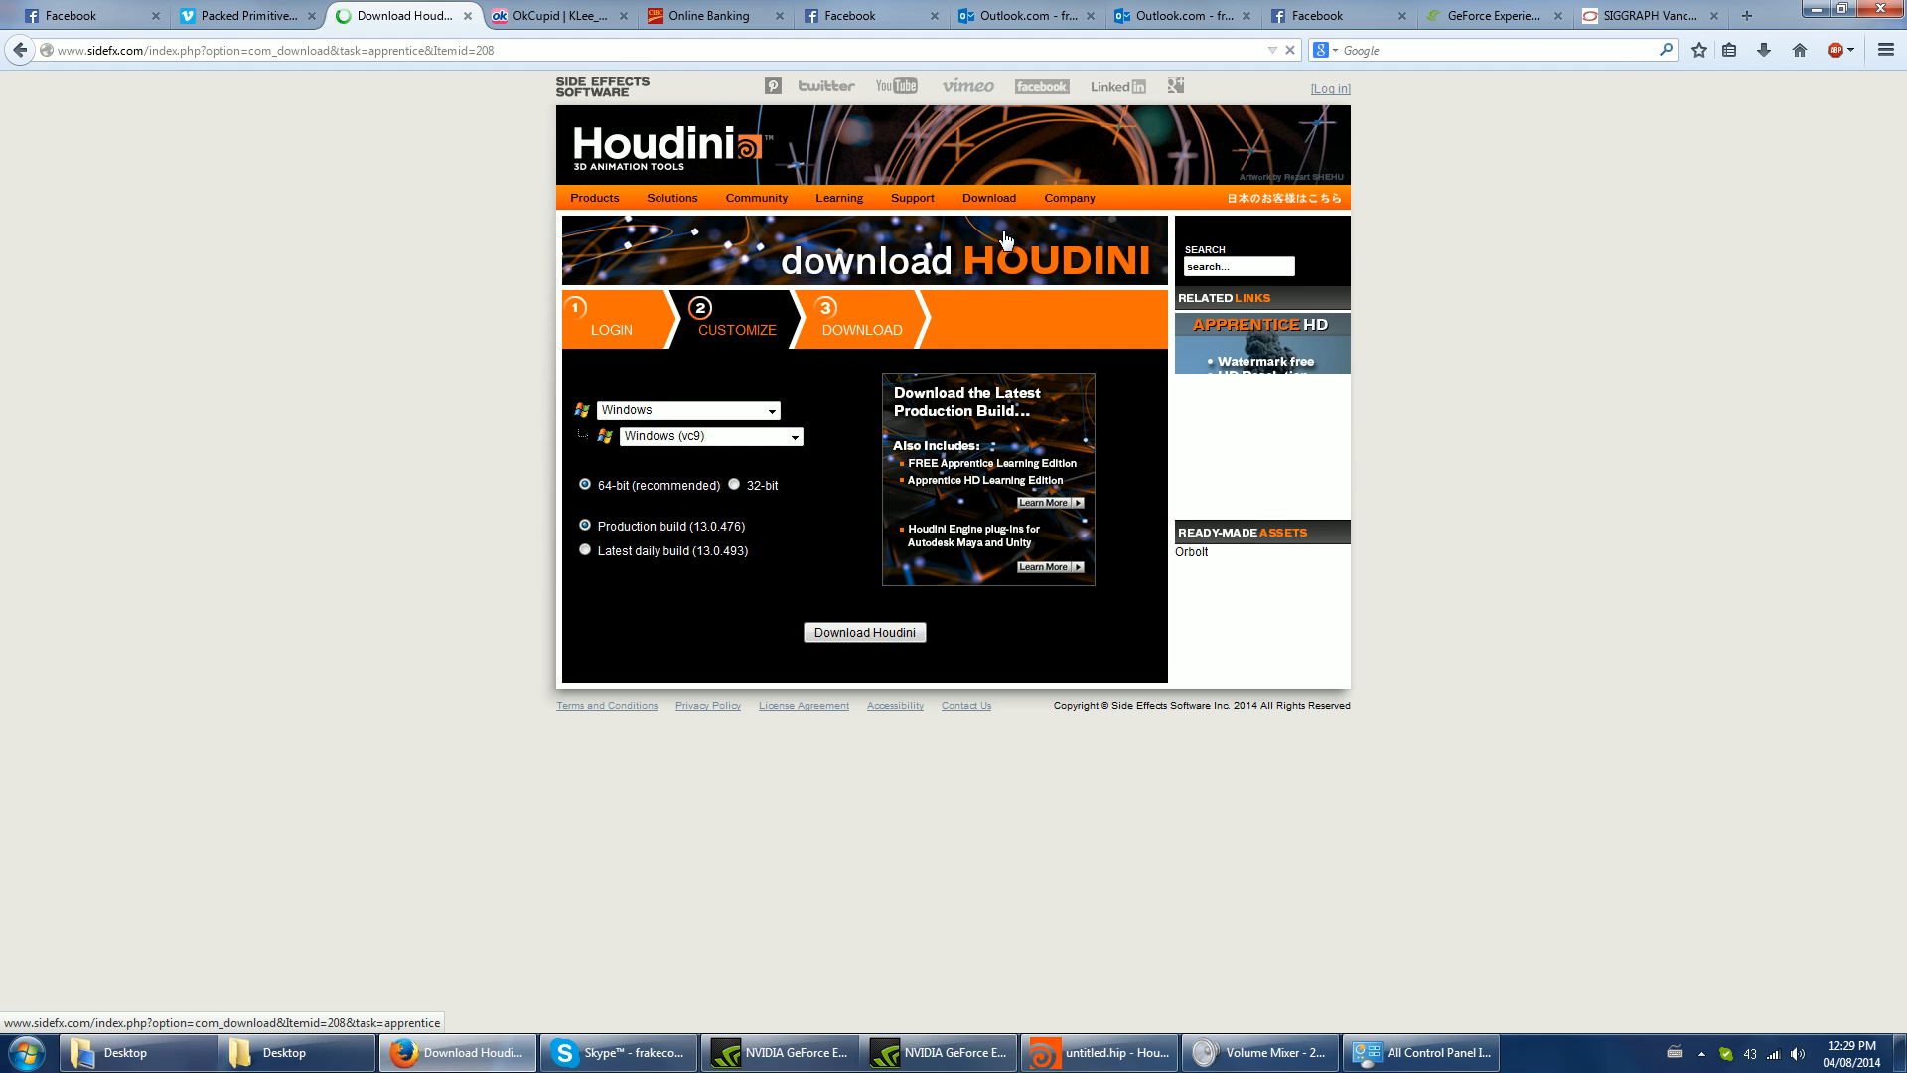
- Request the Houdini production build 13.0.476 for 64-bit Windows (vc9) and cancel saving the installer
click(715, 435)
click(718, 453)
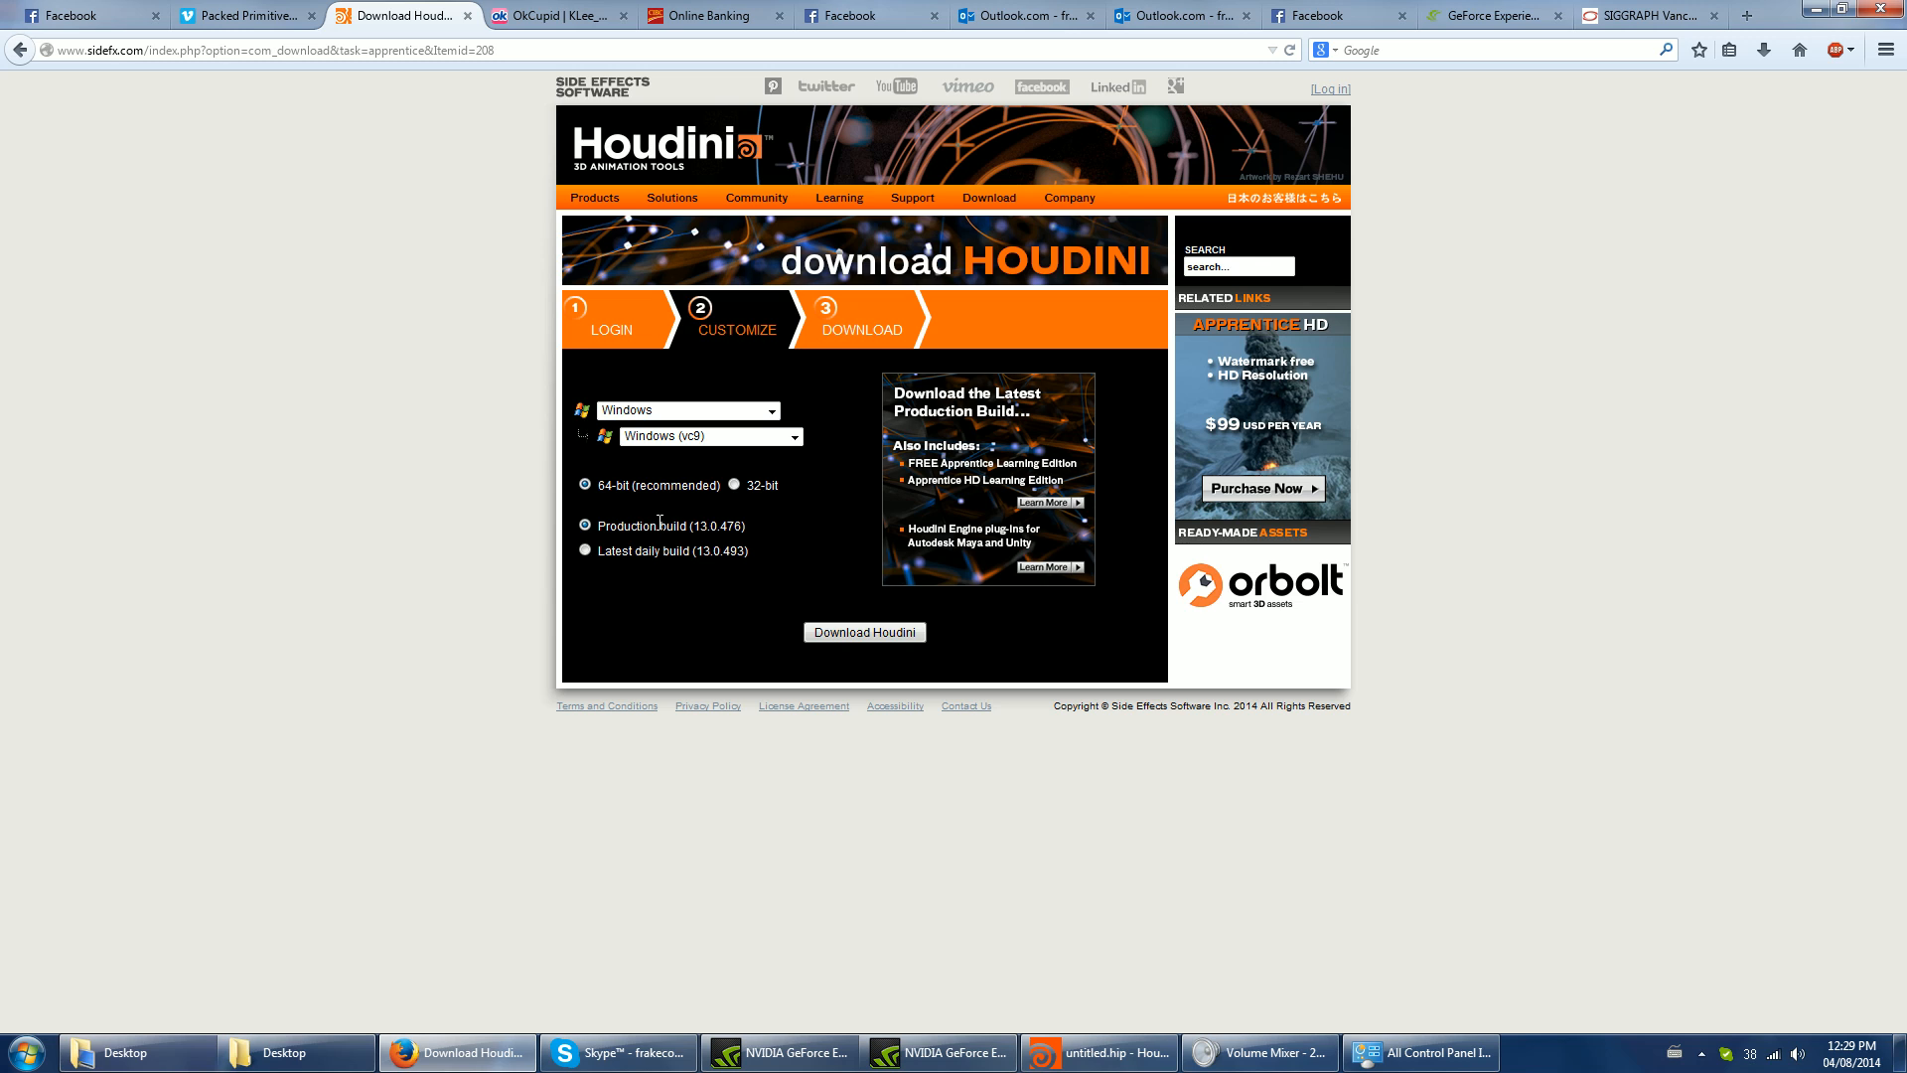
drag(747, 552, 701, 556)
triple_click(753, 523)
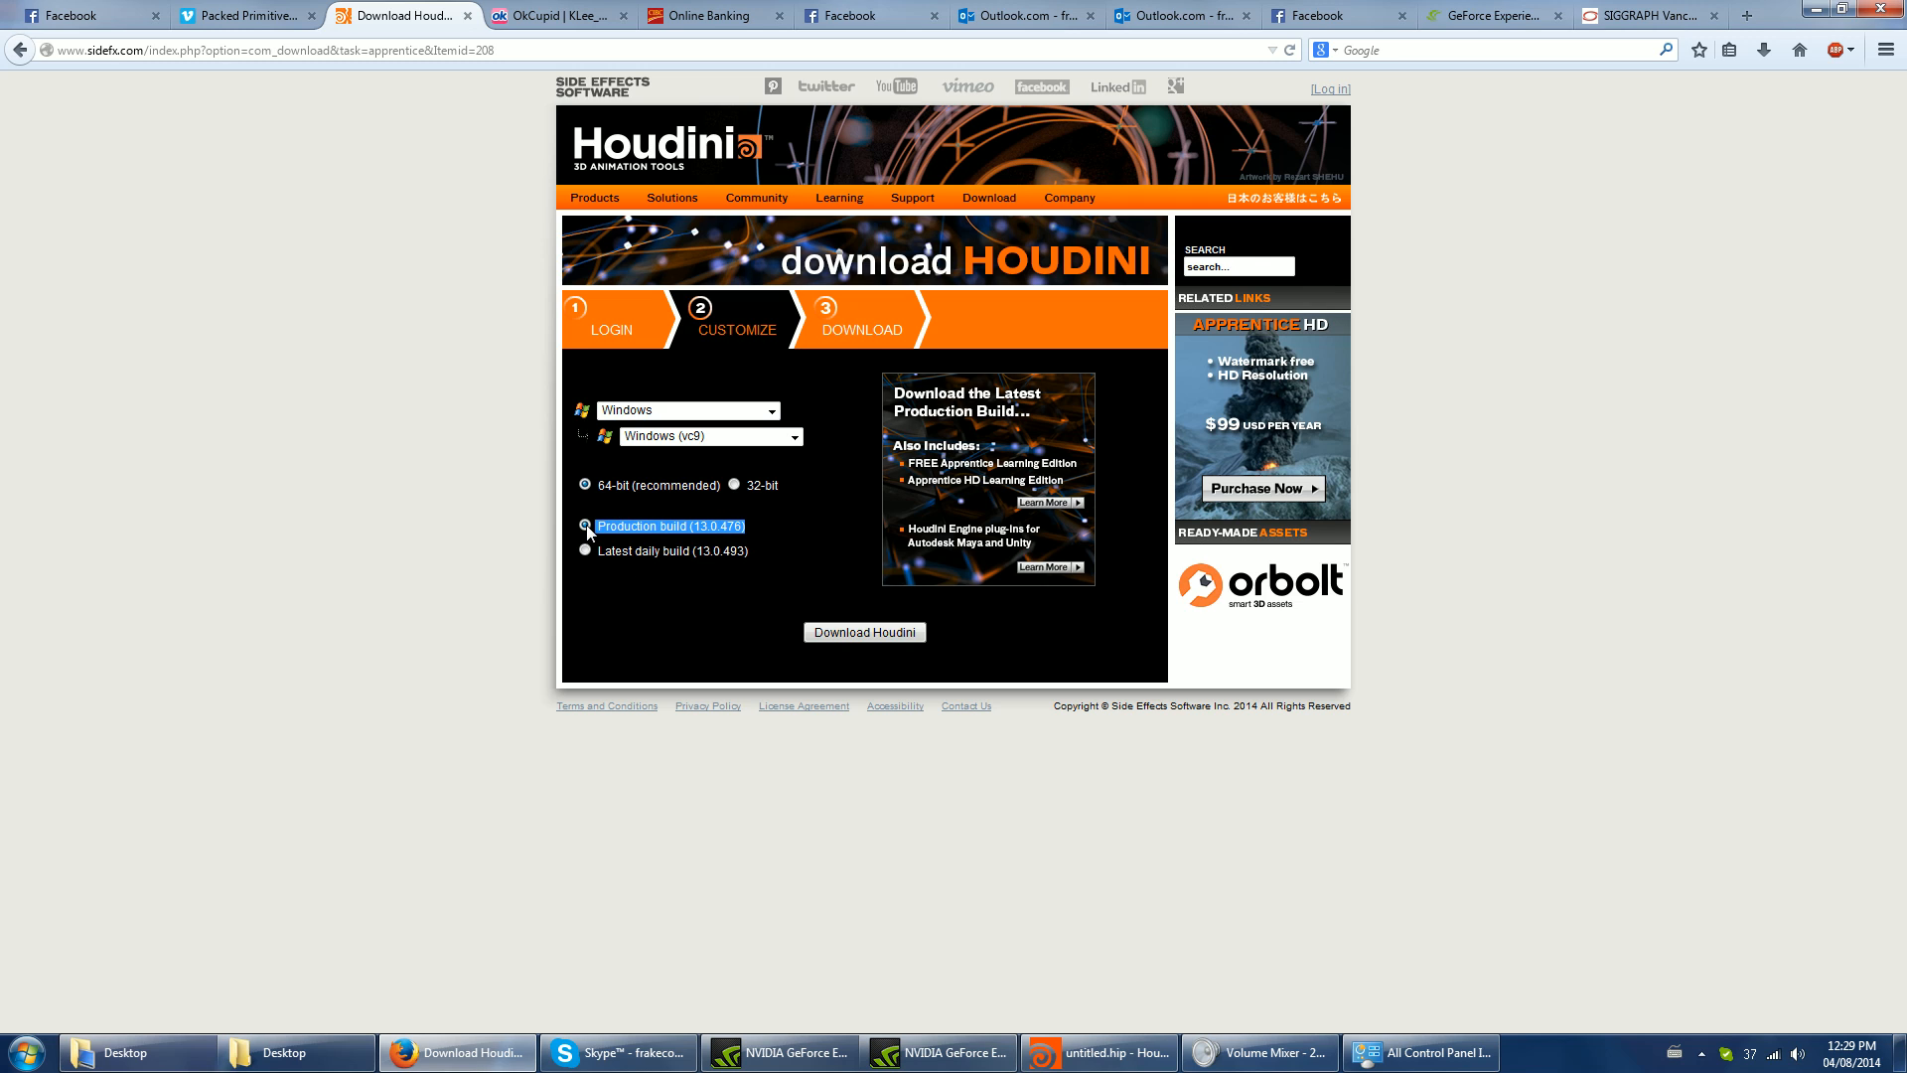
click(861, 635)
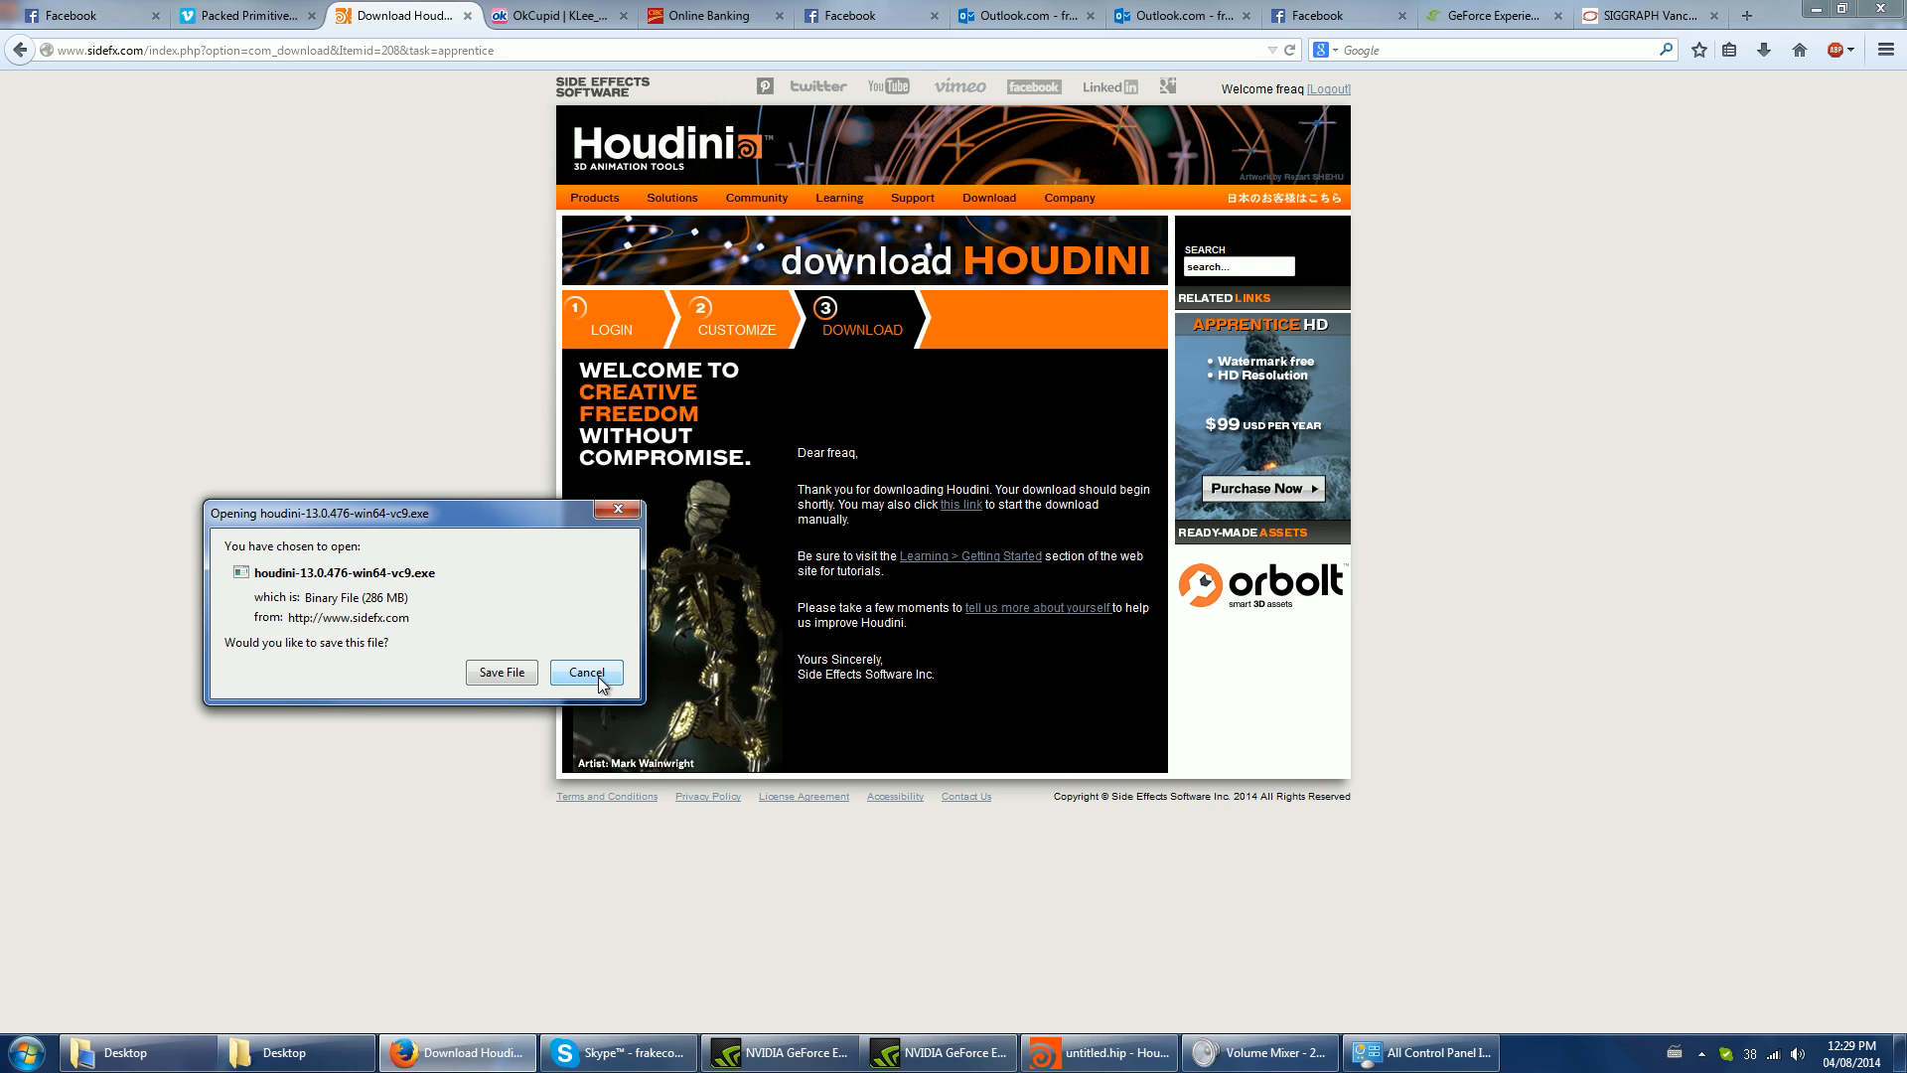
click(596, 673)
drag(1093, 705, 1000, 701)
click(800, 445)
click(999, 701)
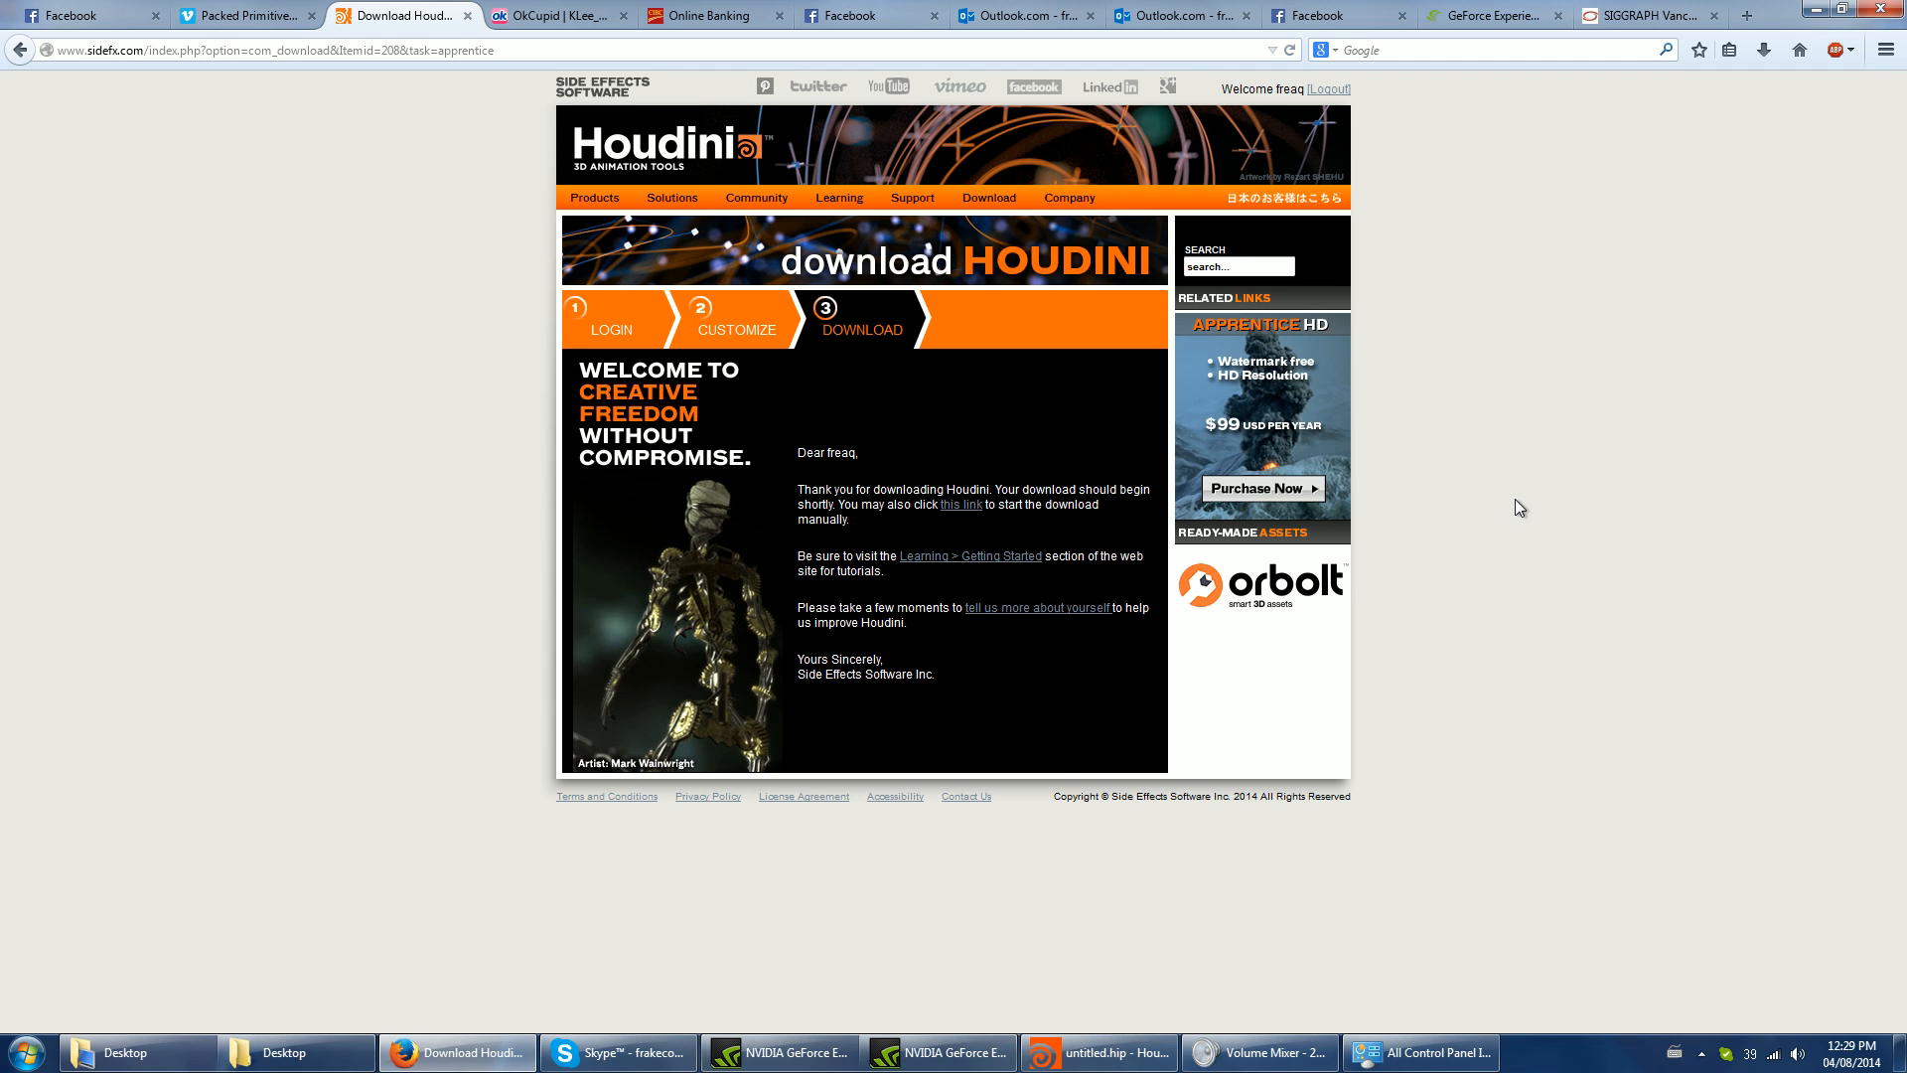
- Switch to Houdini and place a polygon torus near the centre of the grid
click(1121, 1055)
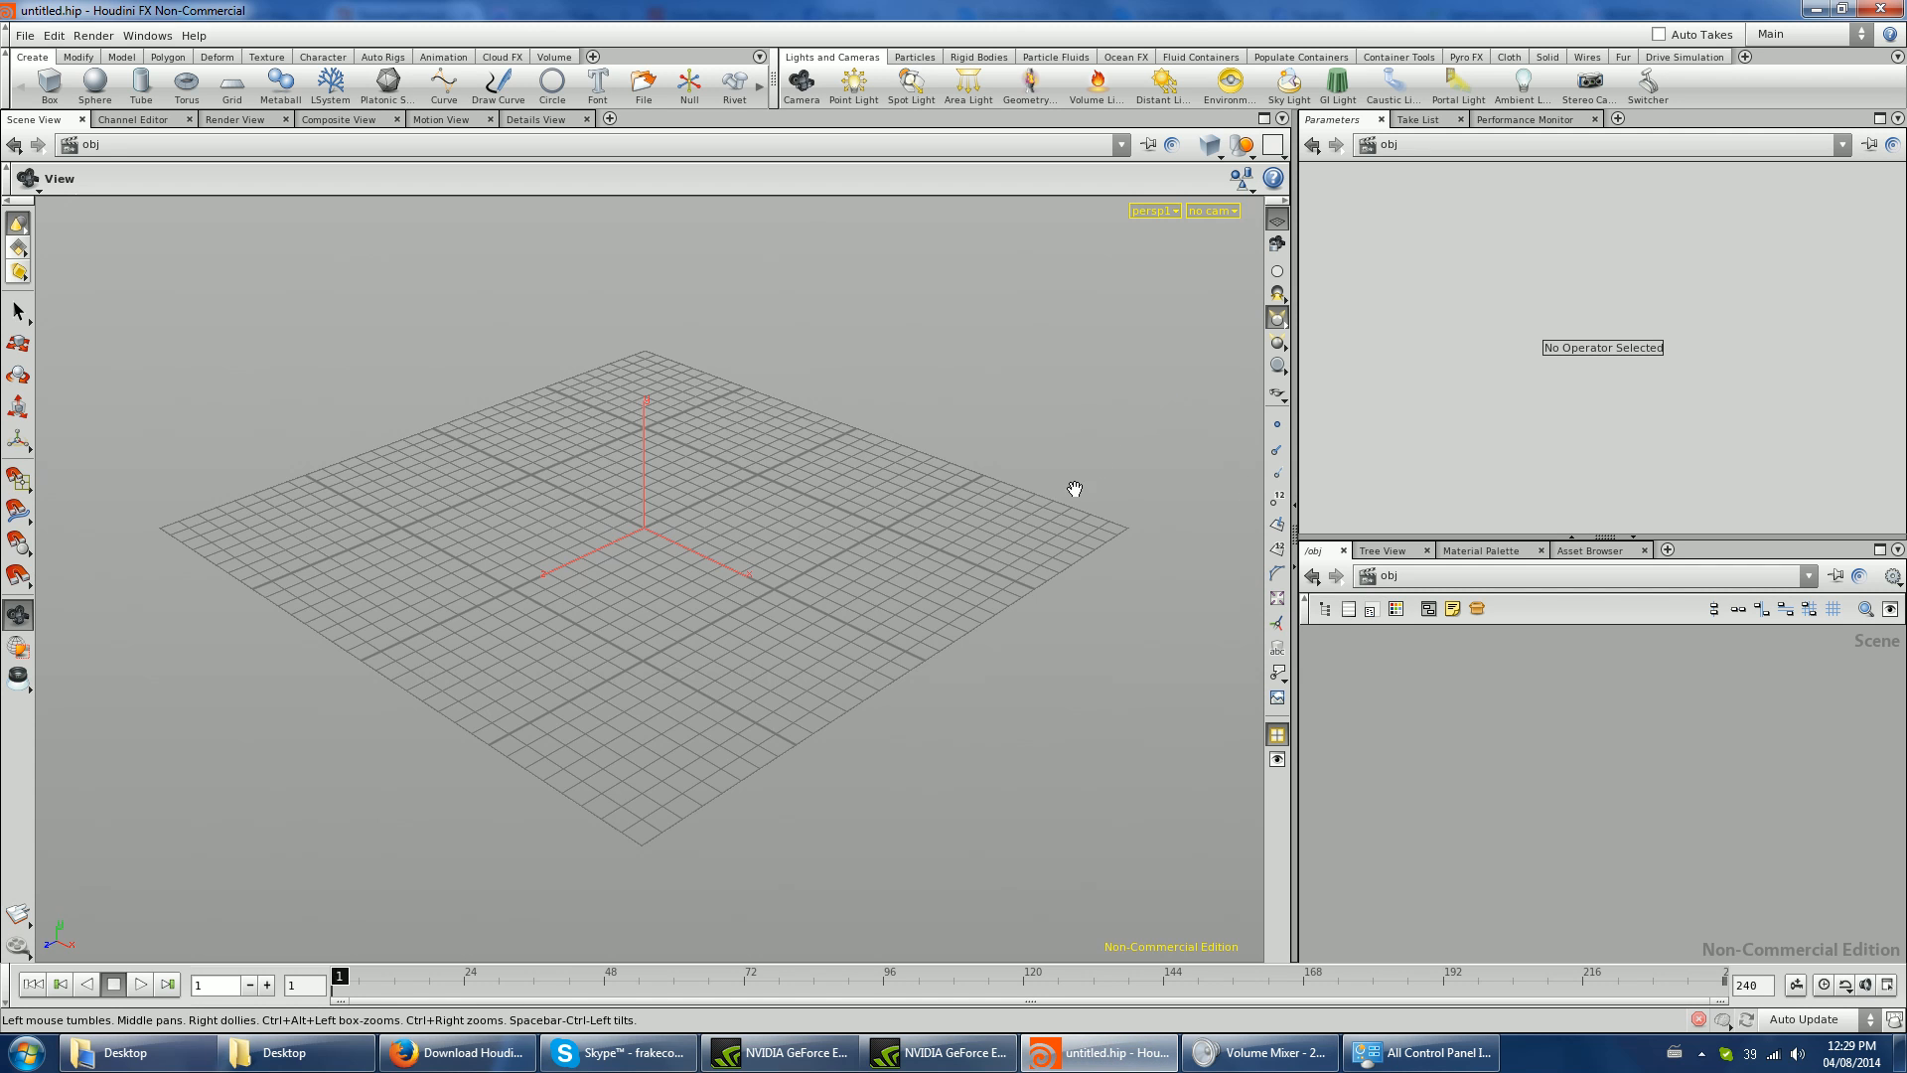
drag(792, 511, 785, 566)
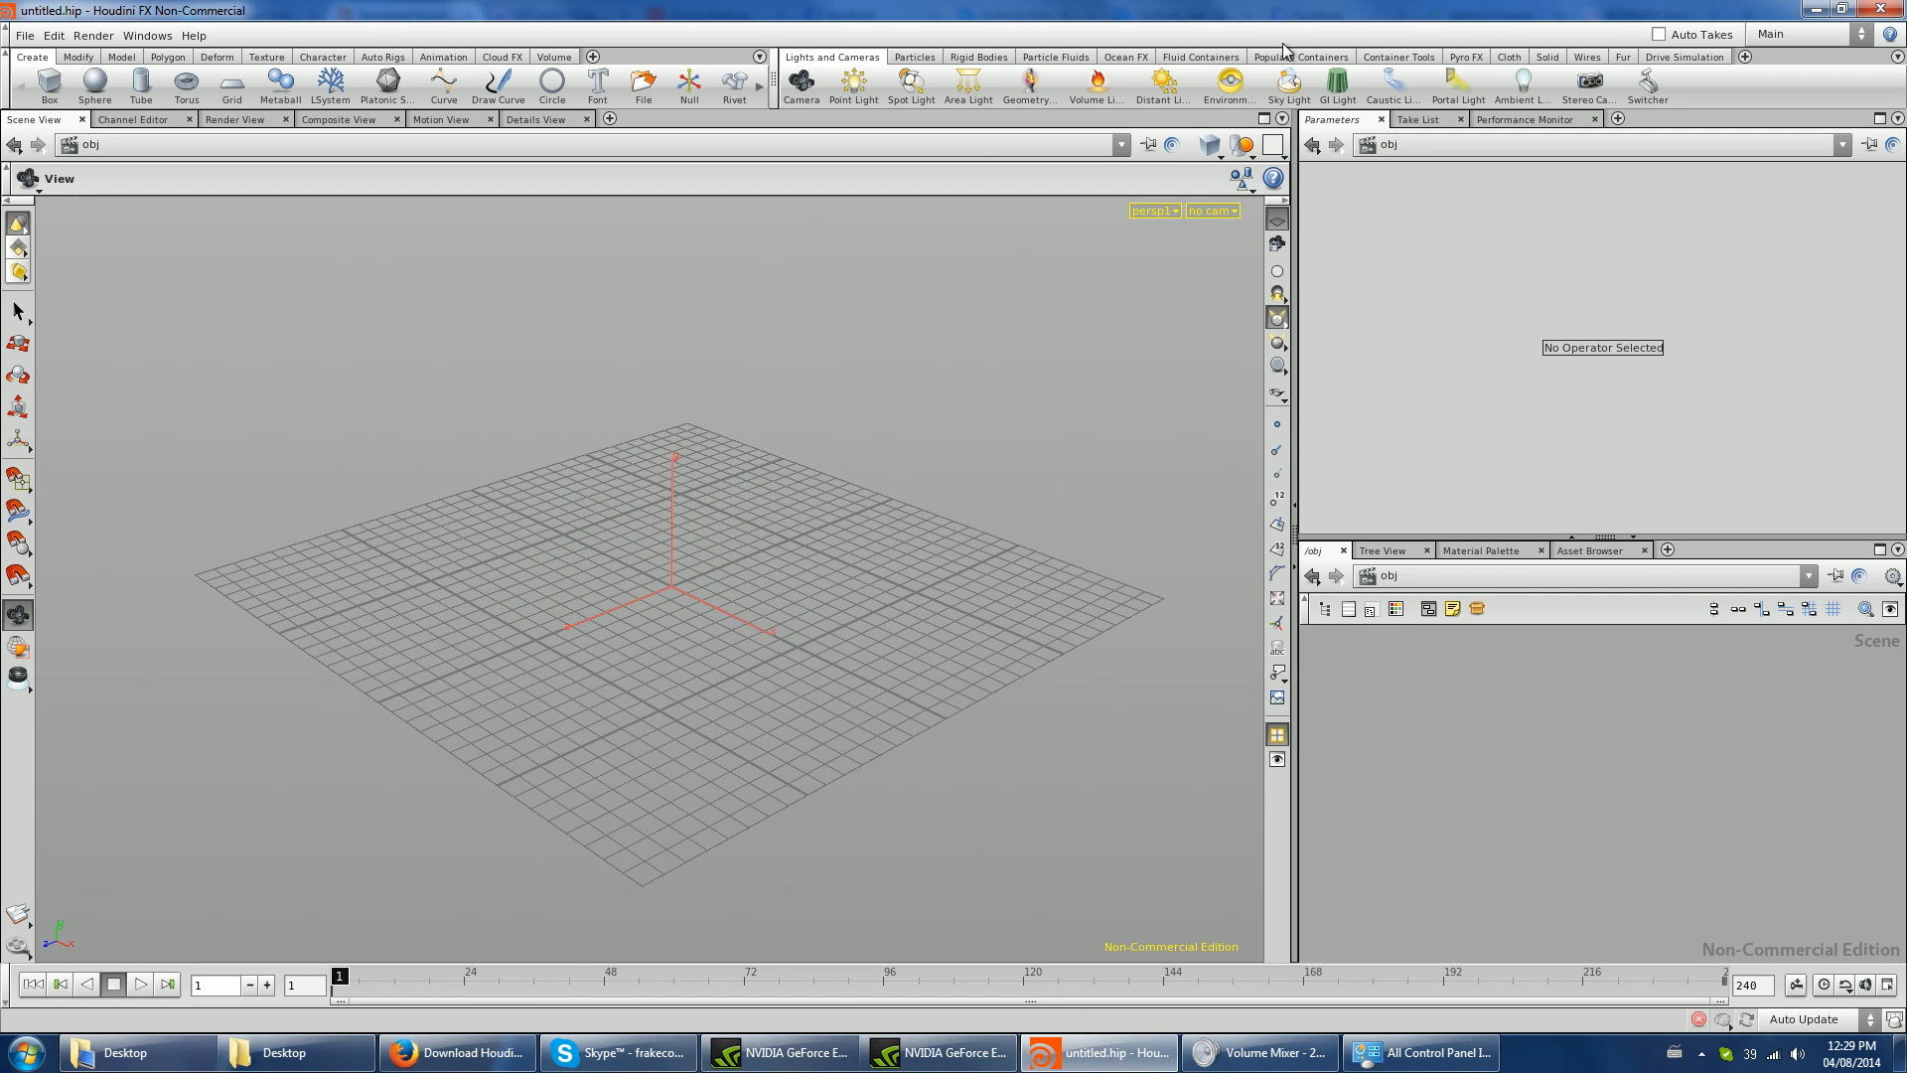
click(1466, 56)
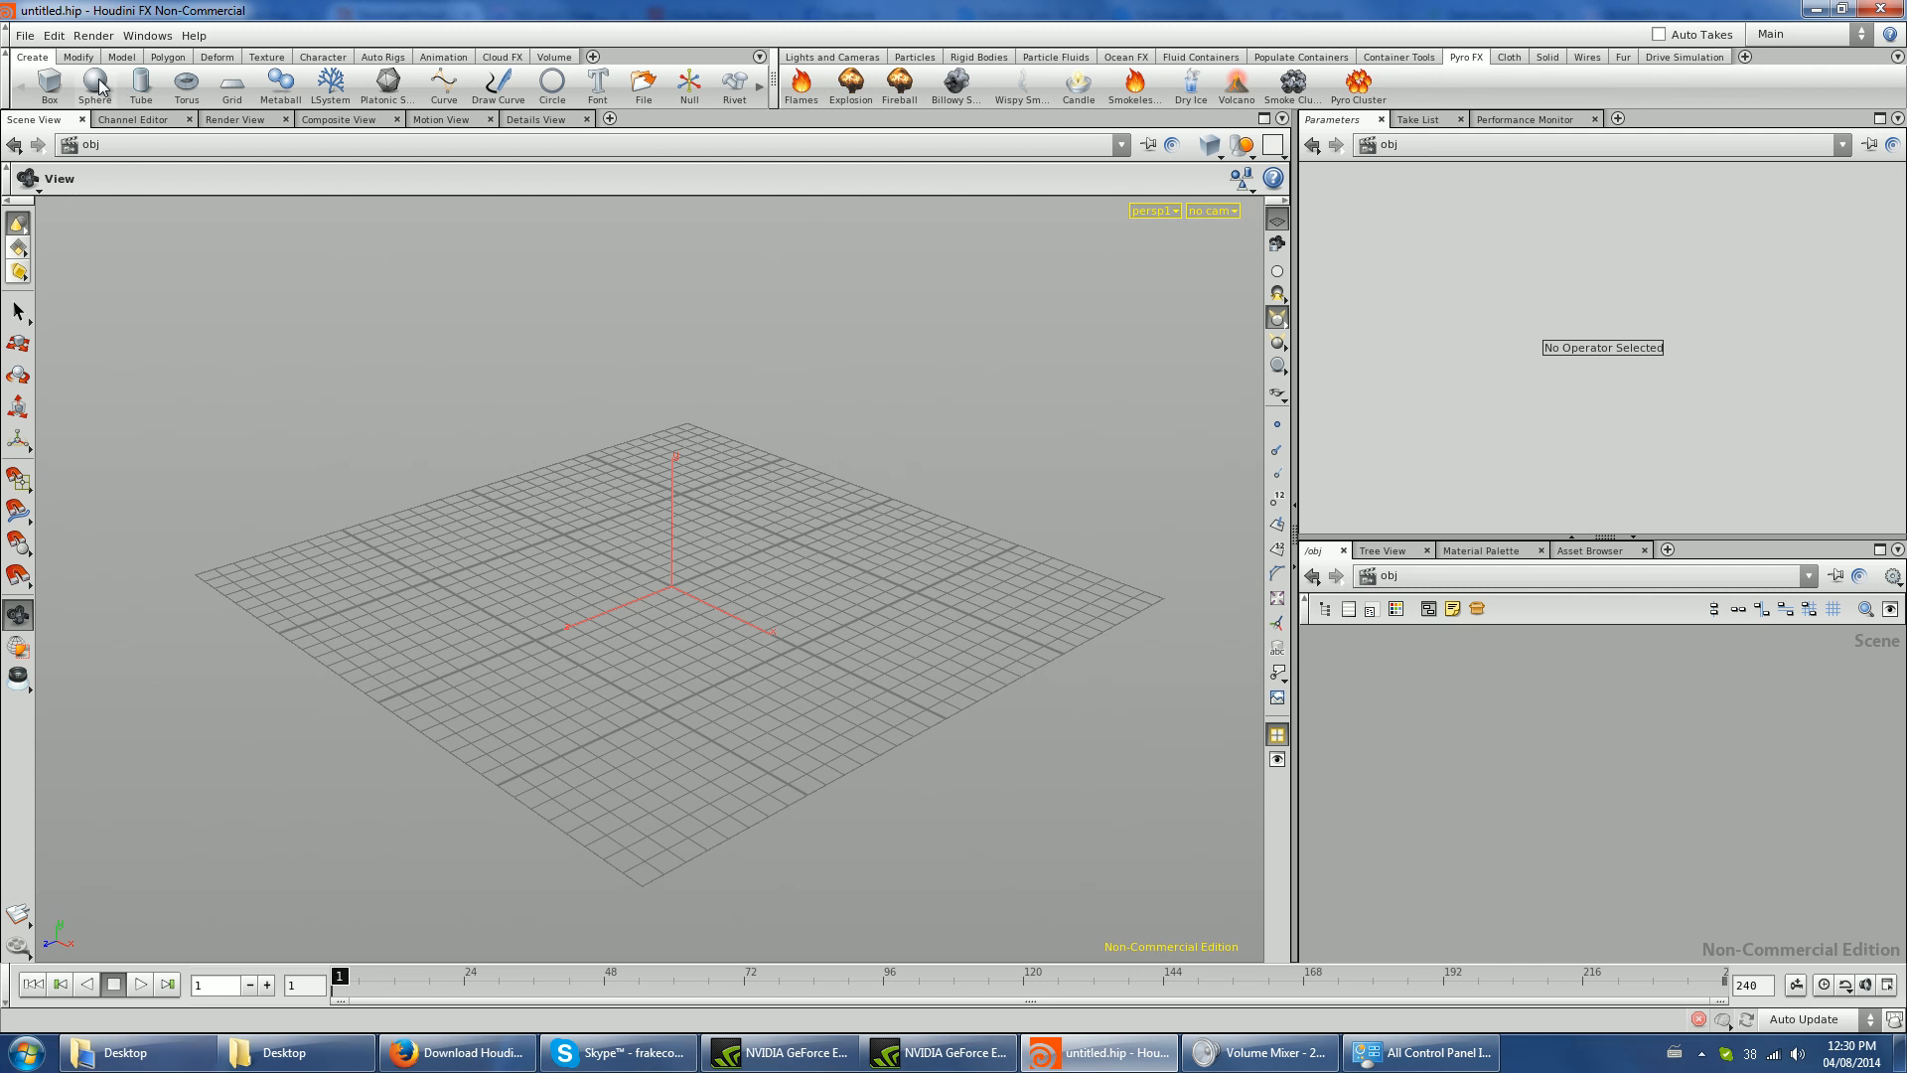
click(187, 85)
click(670, 587)
scroll(700, 596, up, 5)
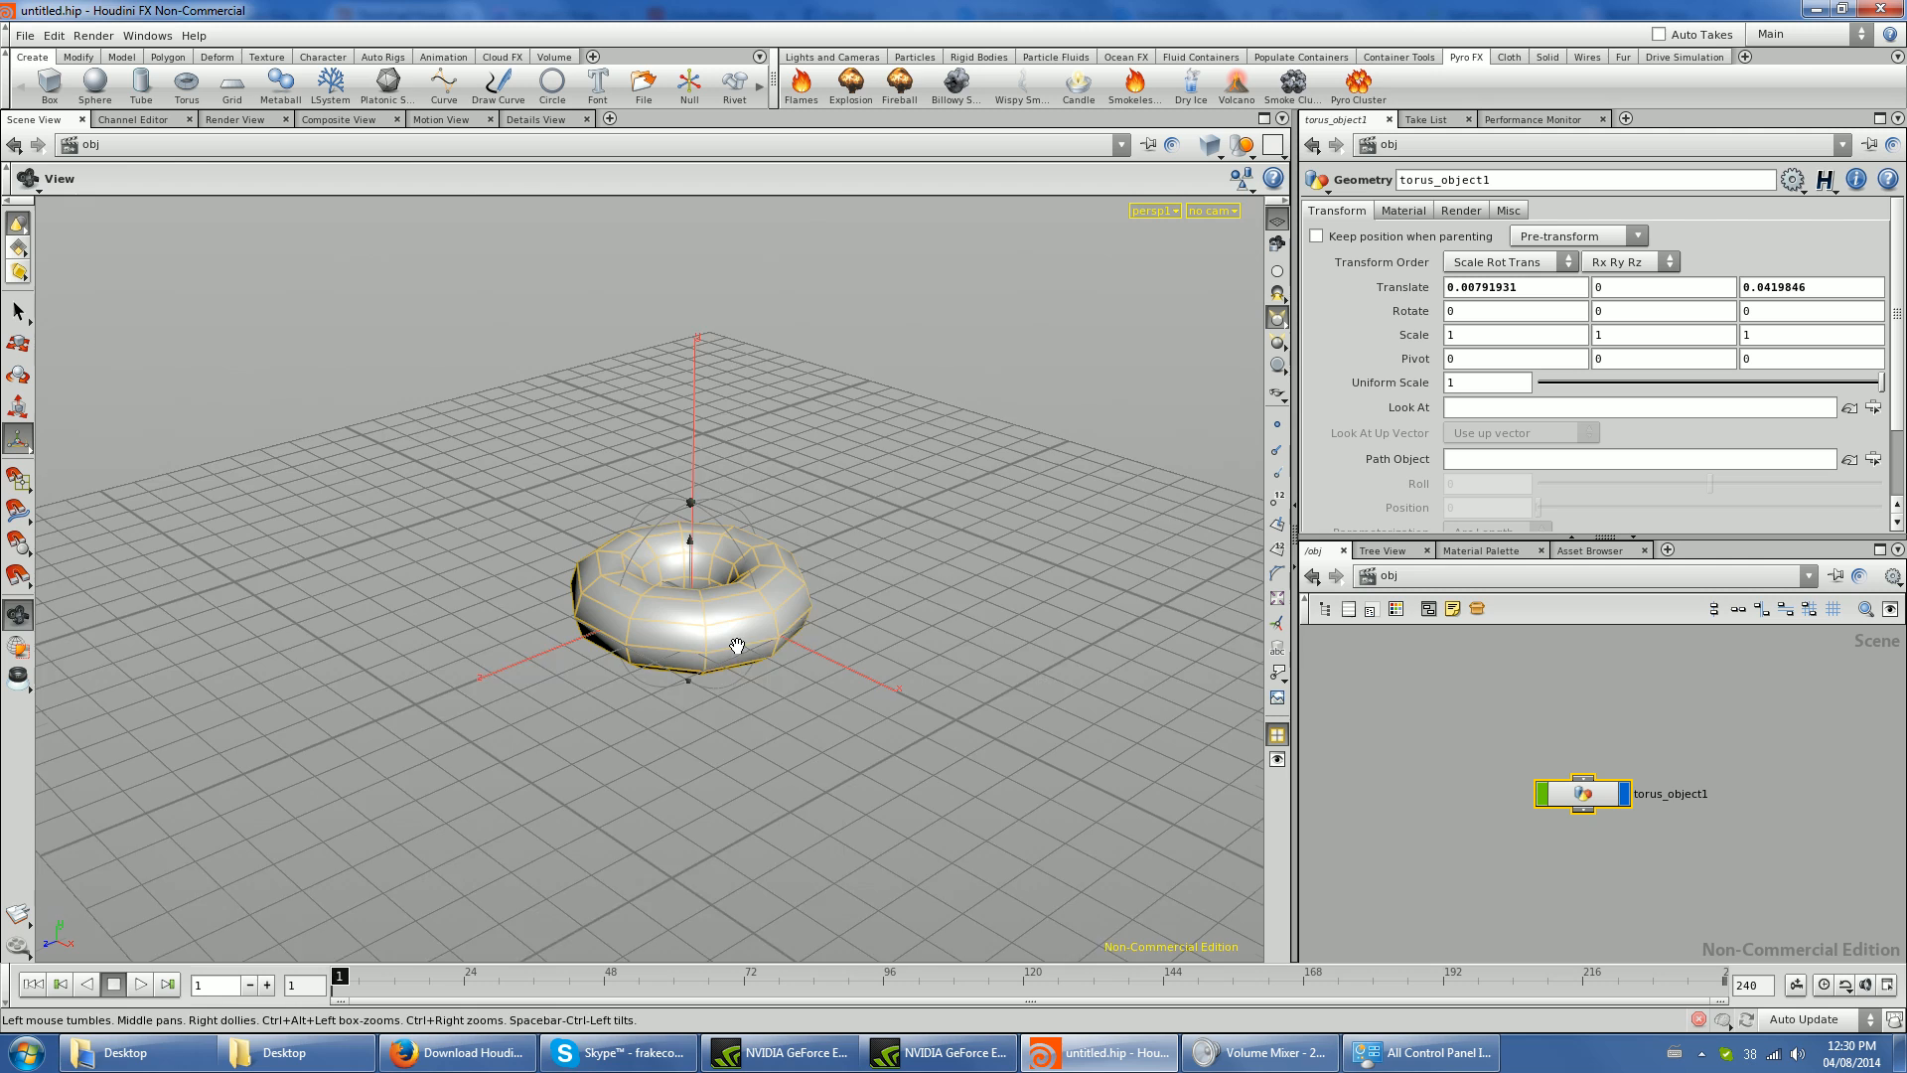
- Apply the Pyro FX Explosion effect to the torus and play the simulation up to frame 37
click(851, 88)
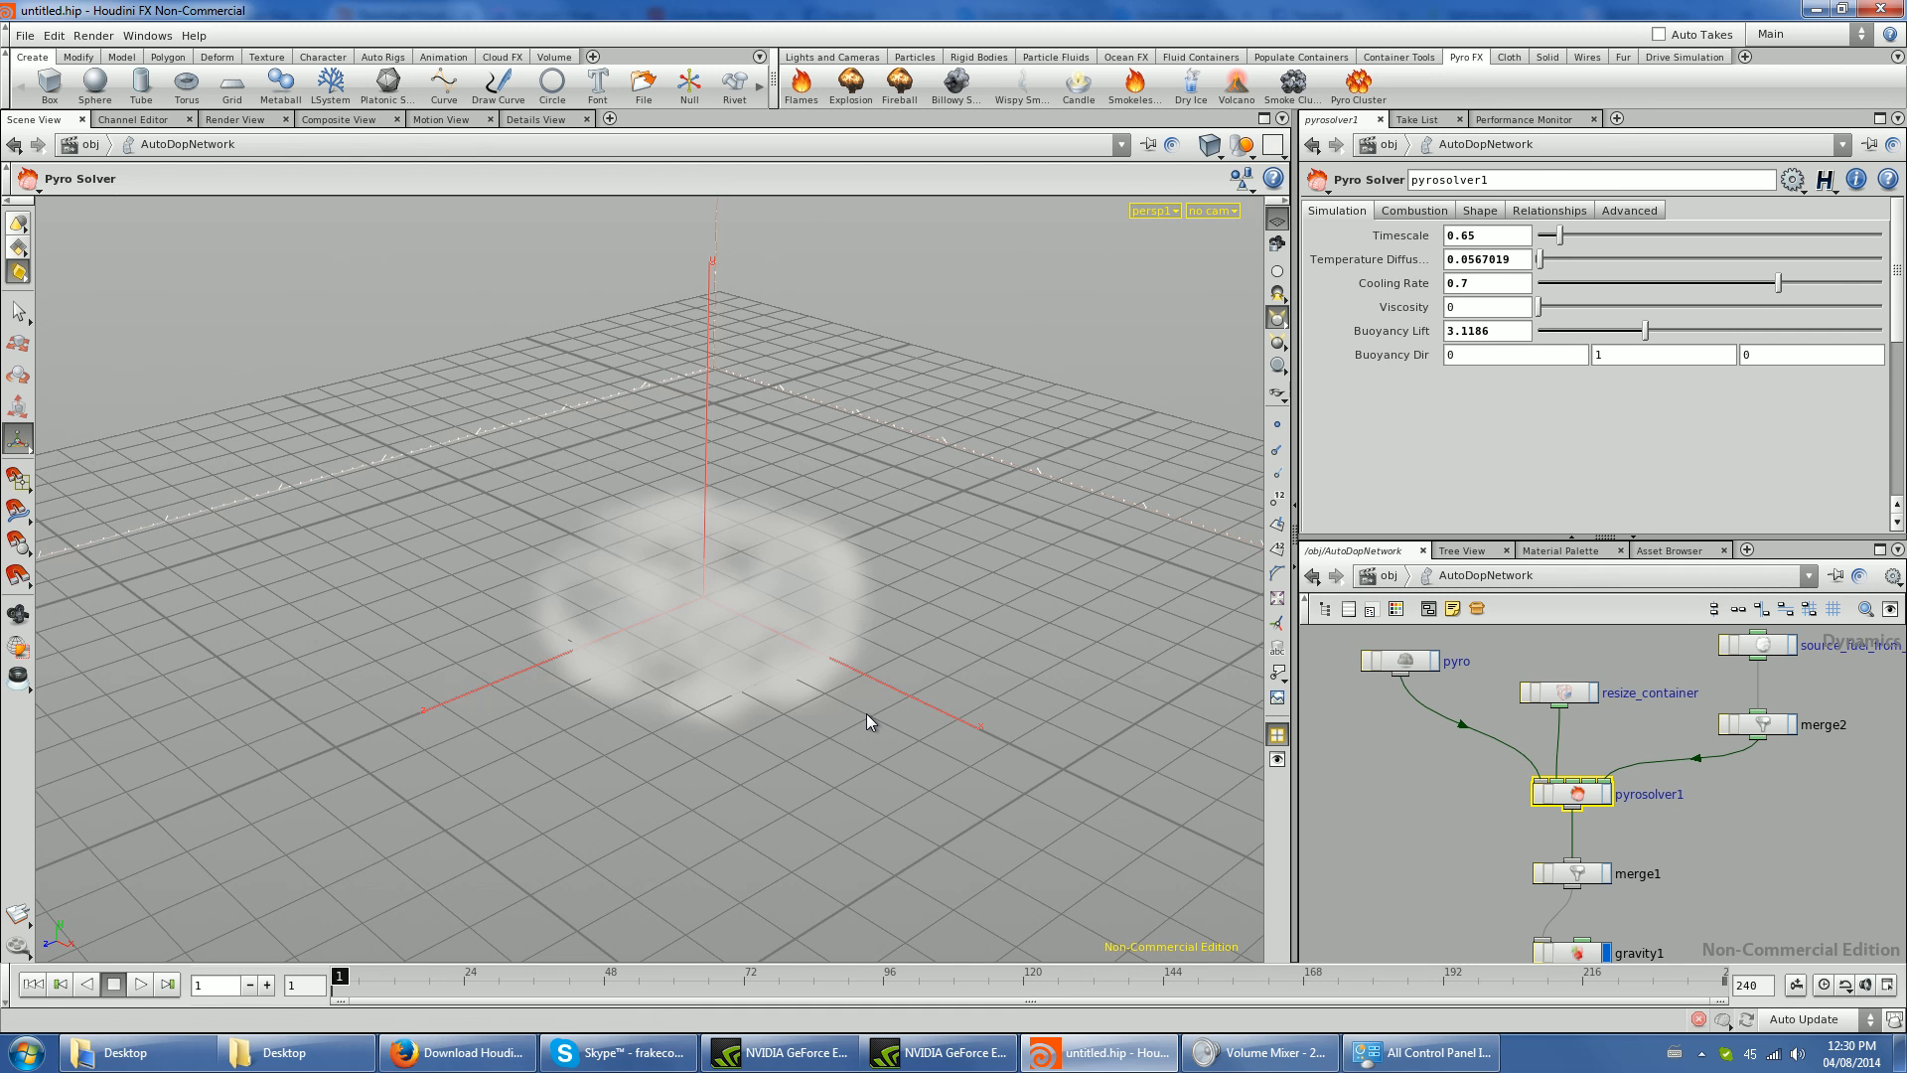
key(space)
scroll(883, 721, down, 3)
scroll(885, 724, down, 2)
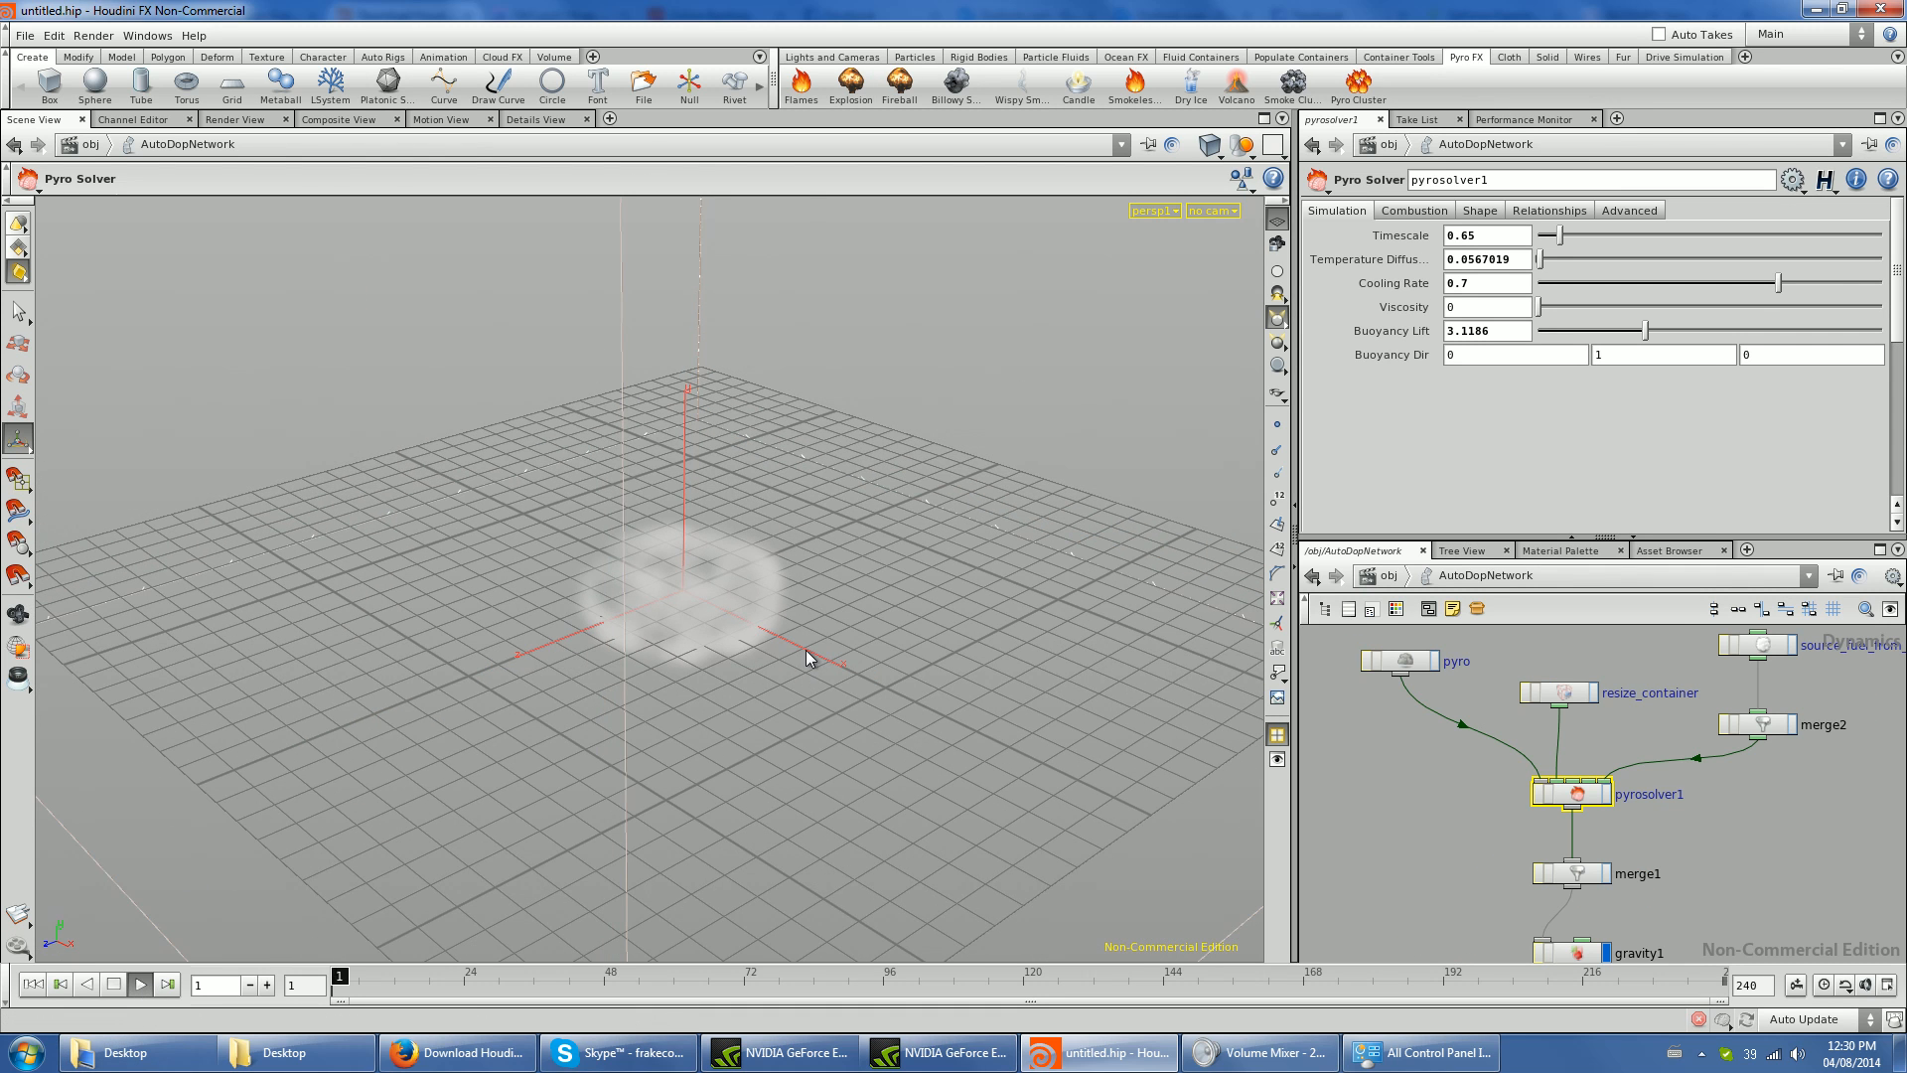
key(space)
drag(920, 732, 504, 666)
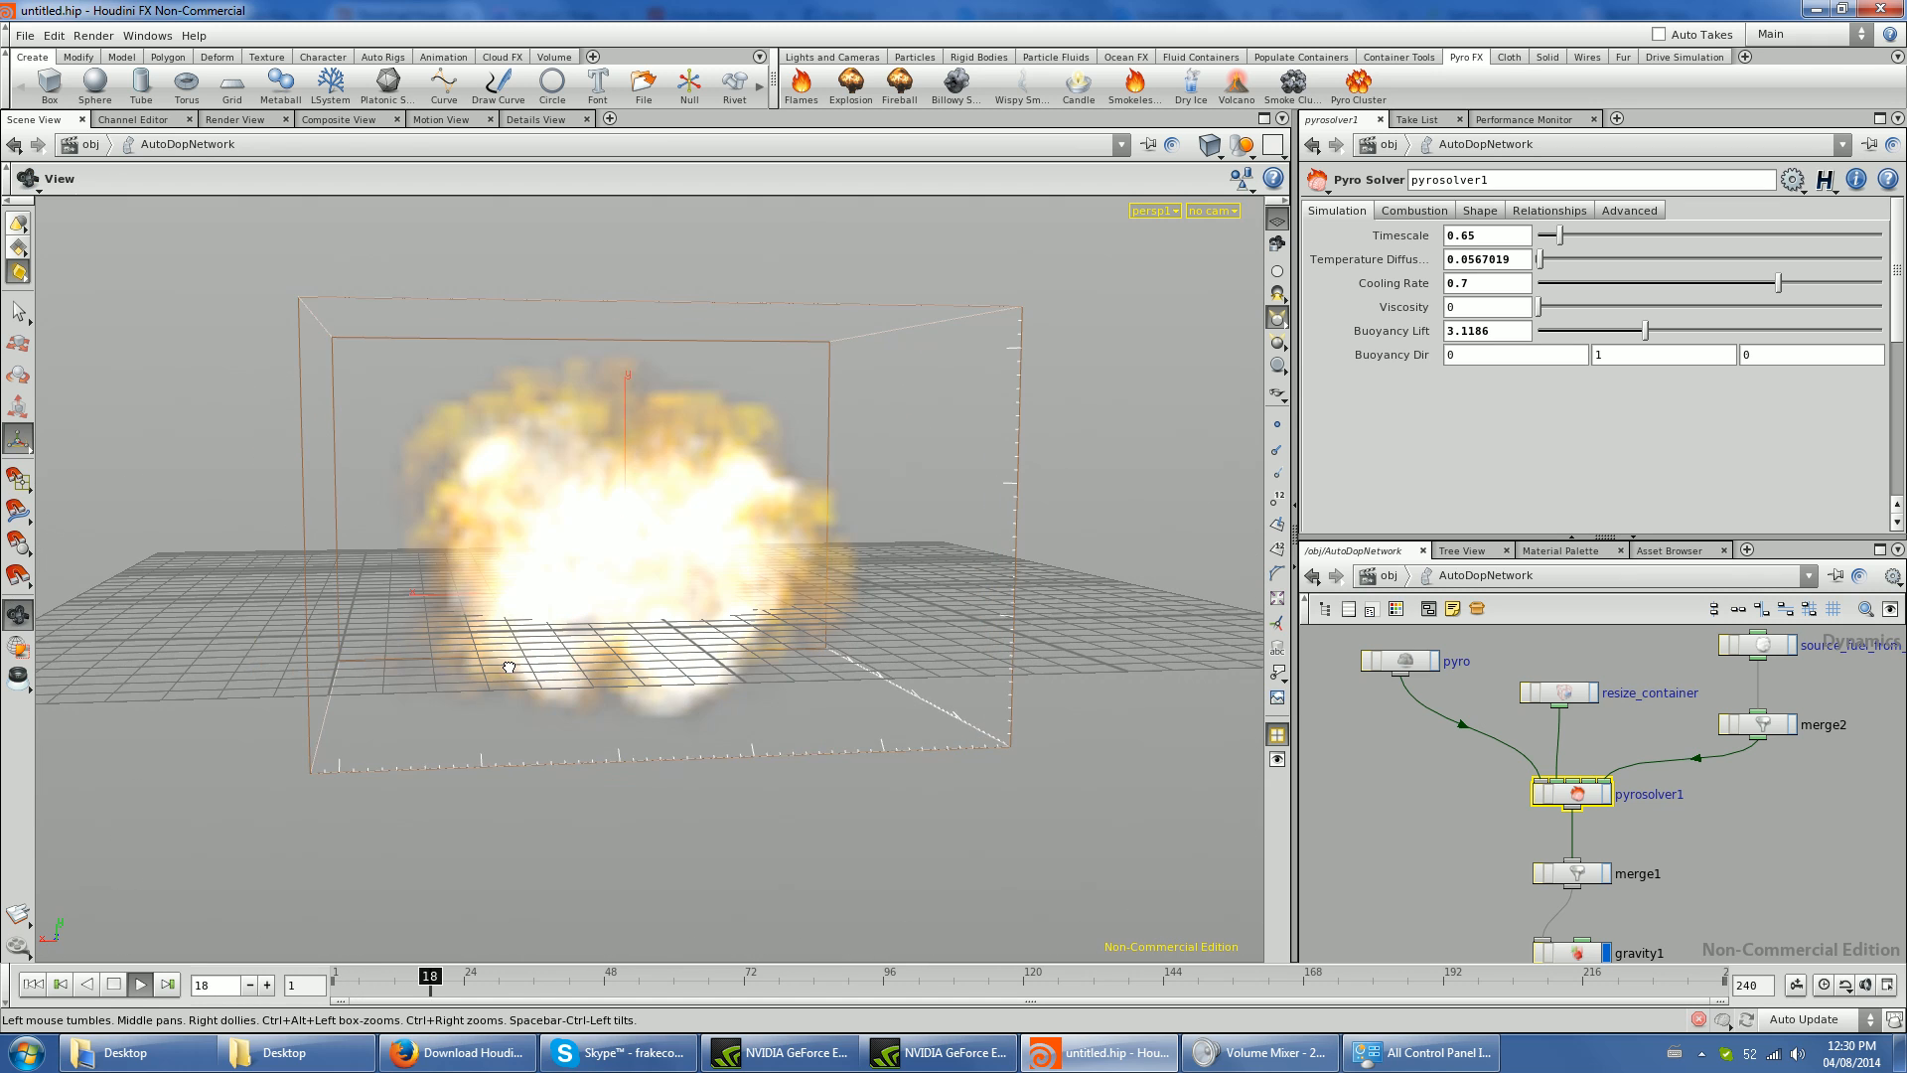
click(113, 986)
- Delete the torus object and the pyro simulation nodes from the scene's object level
scroll(1601, 737, down, 4)
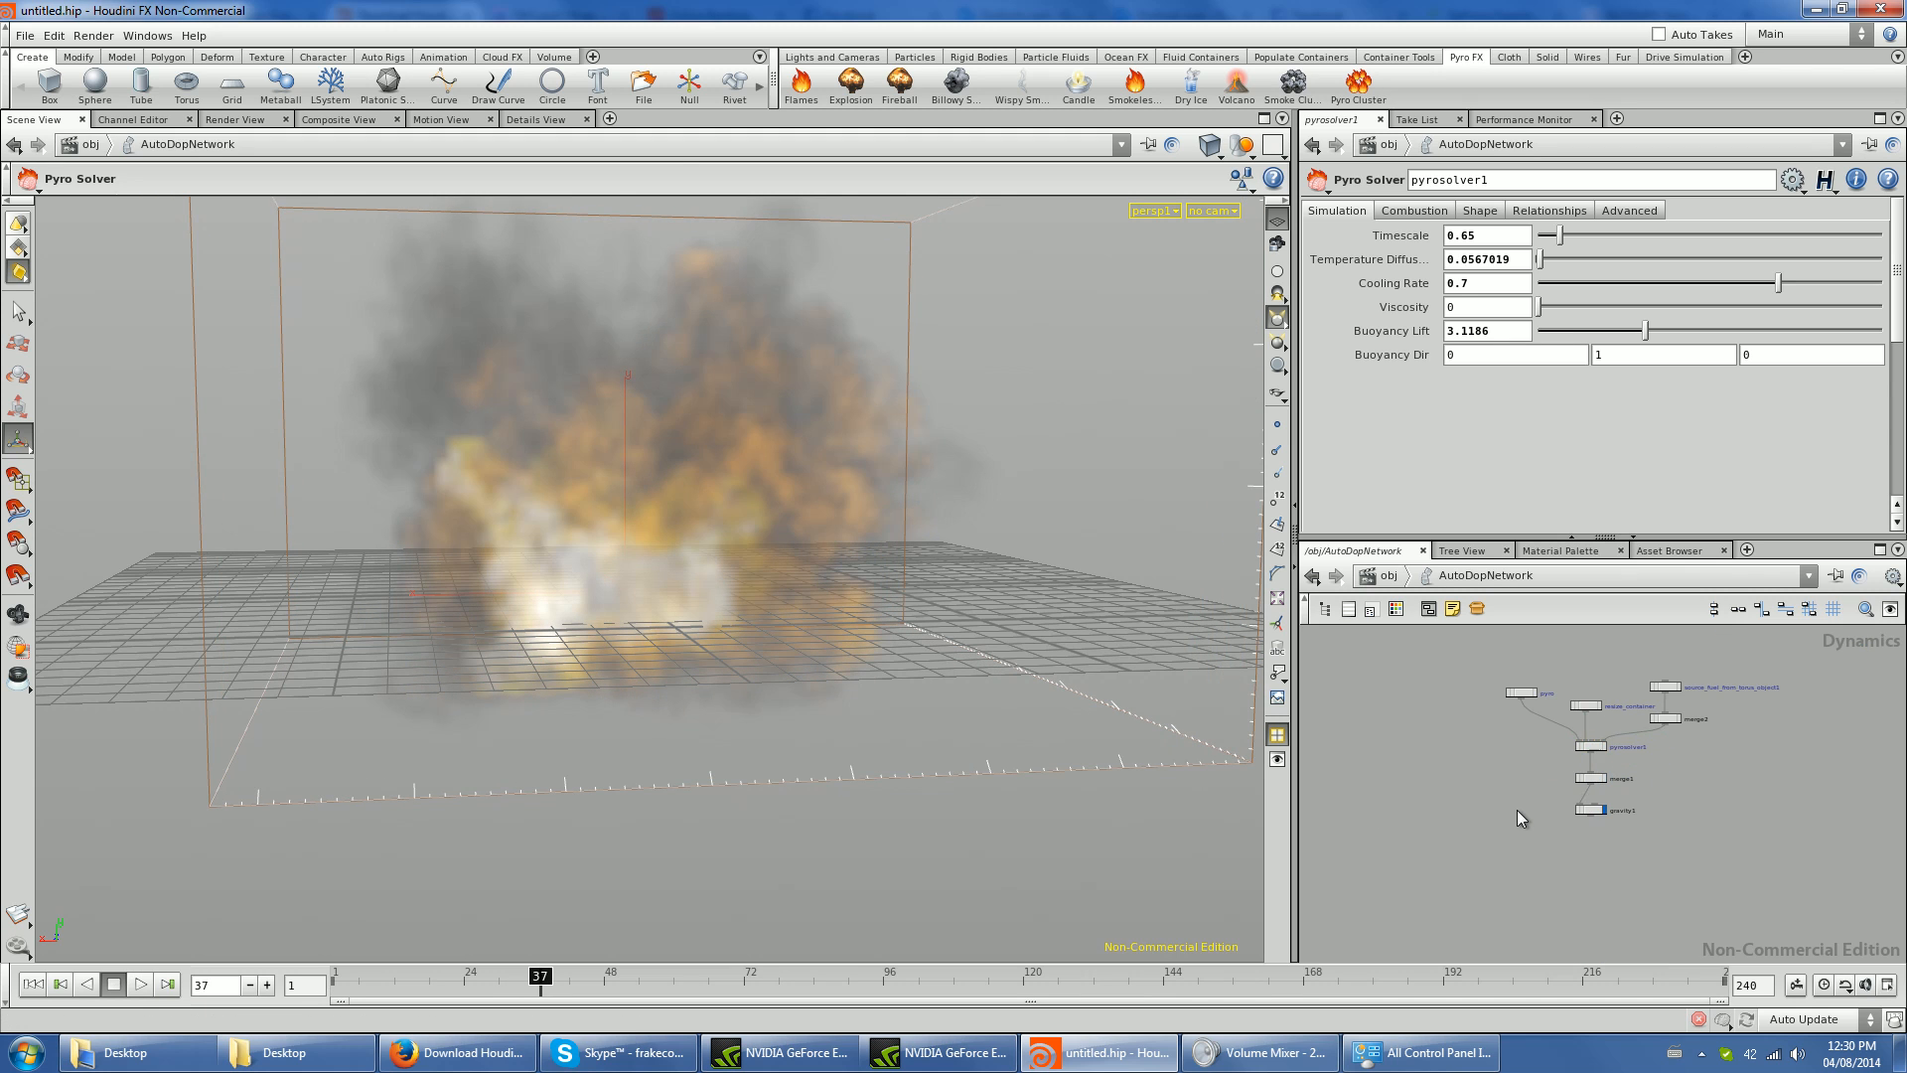
key(u)
scroll(1508, 751, down, 5)
drag(1421, 683, 1664, 866)
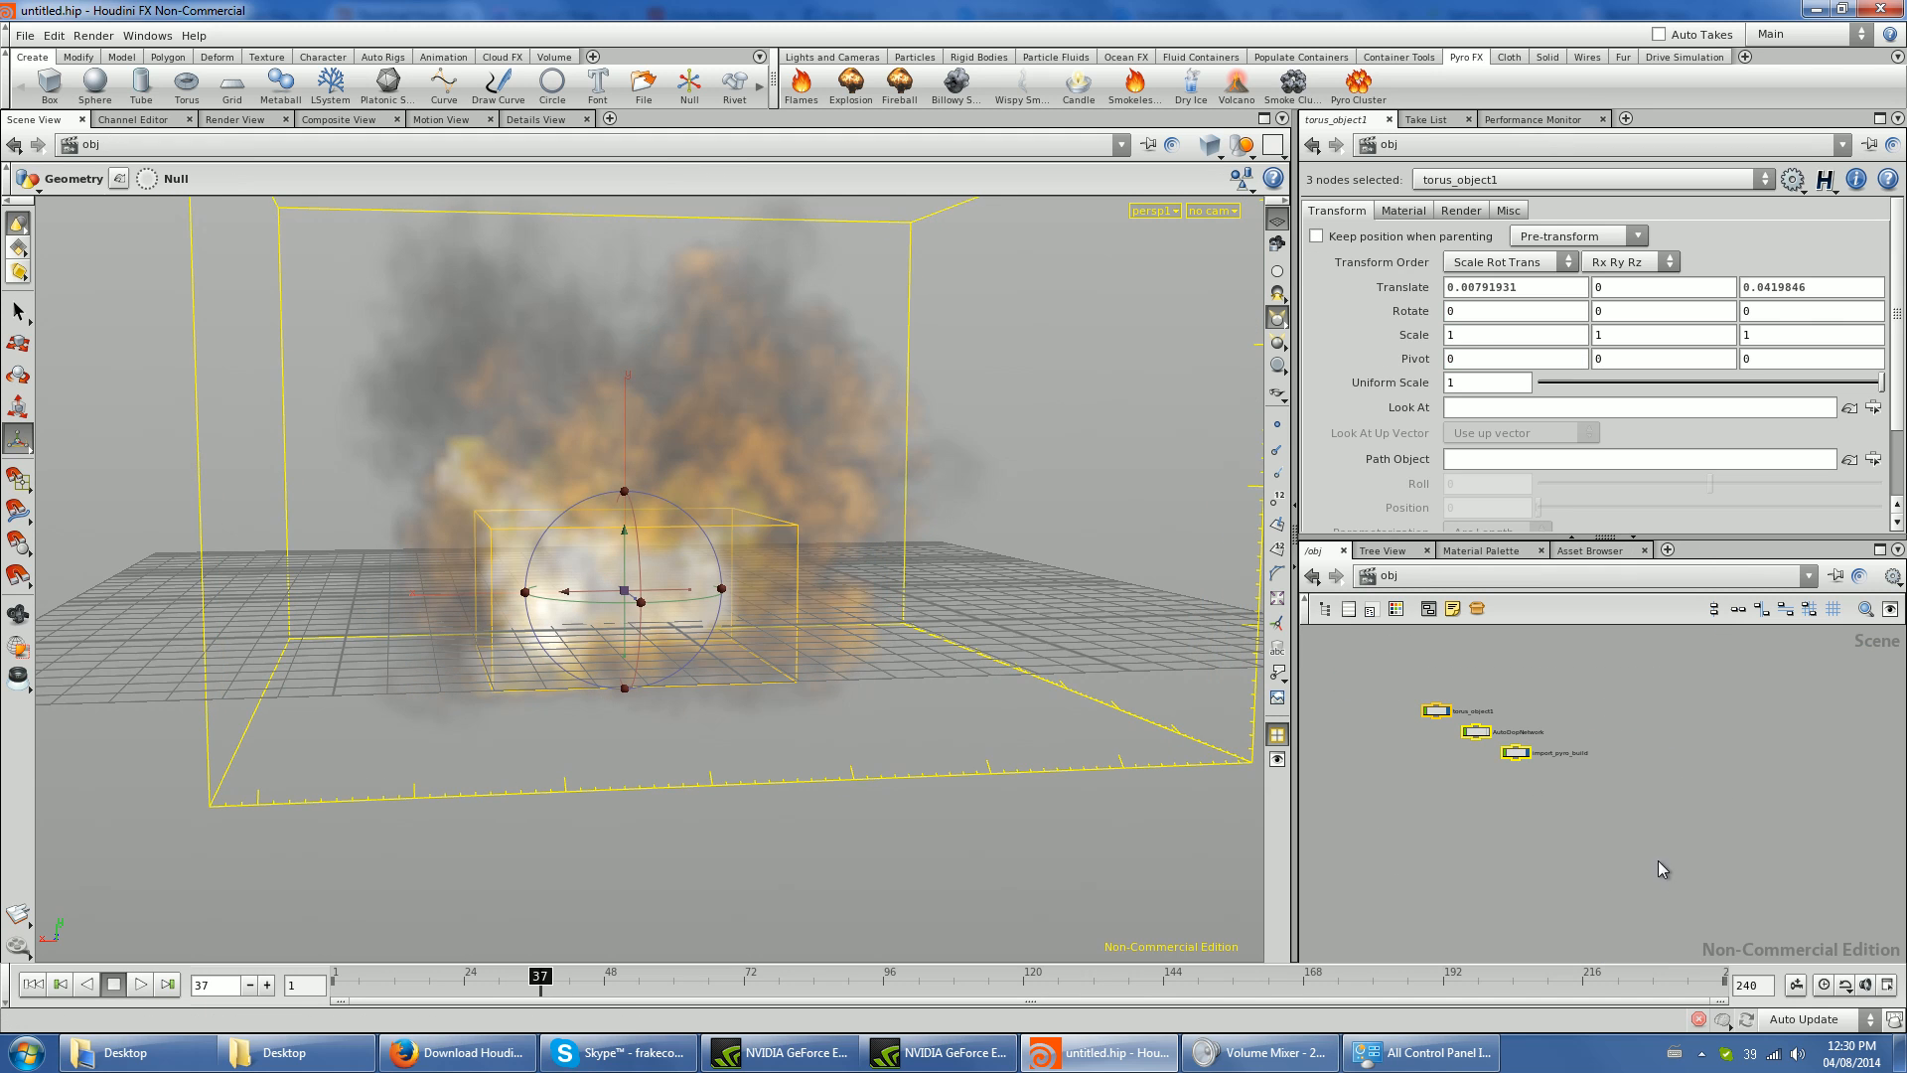
key(Delete)
- Place a 1 x 1 x 1 polygon box near the grid's centre, at about X 0.23 and Z 0.5
key(Escape)
drag(558, 605, 611, 639)
key(s)
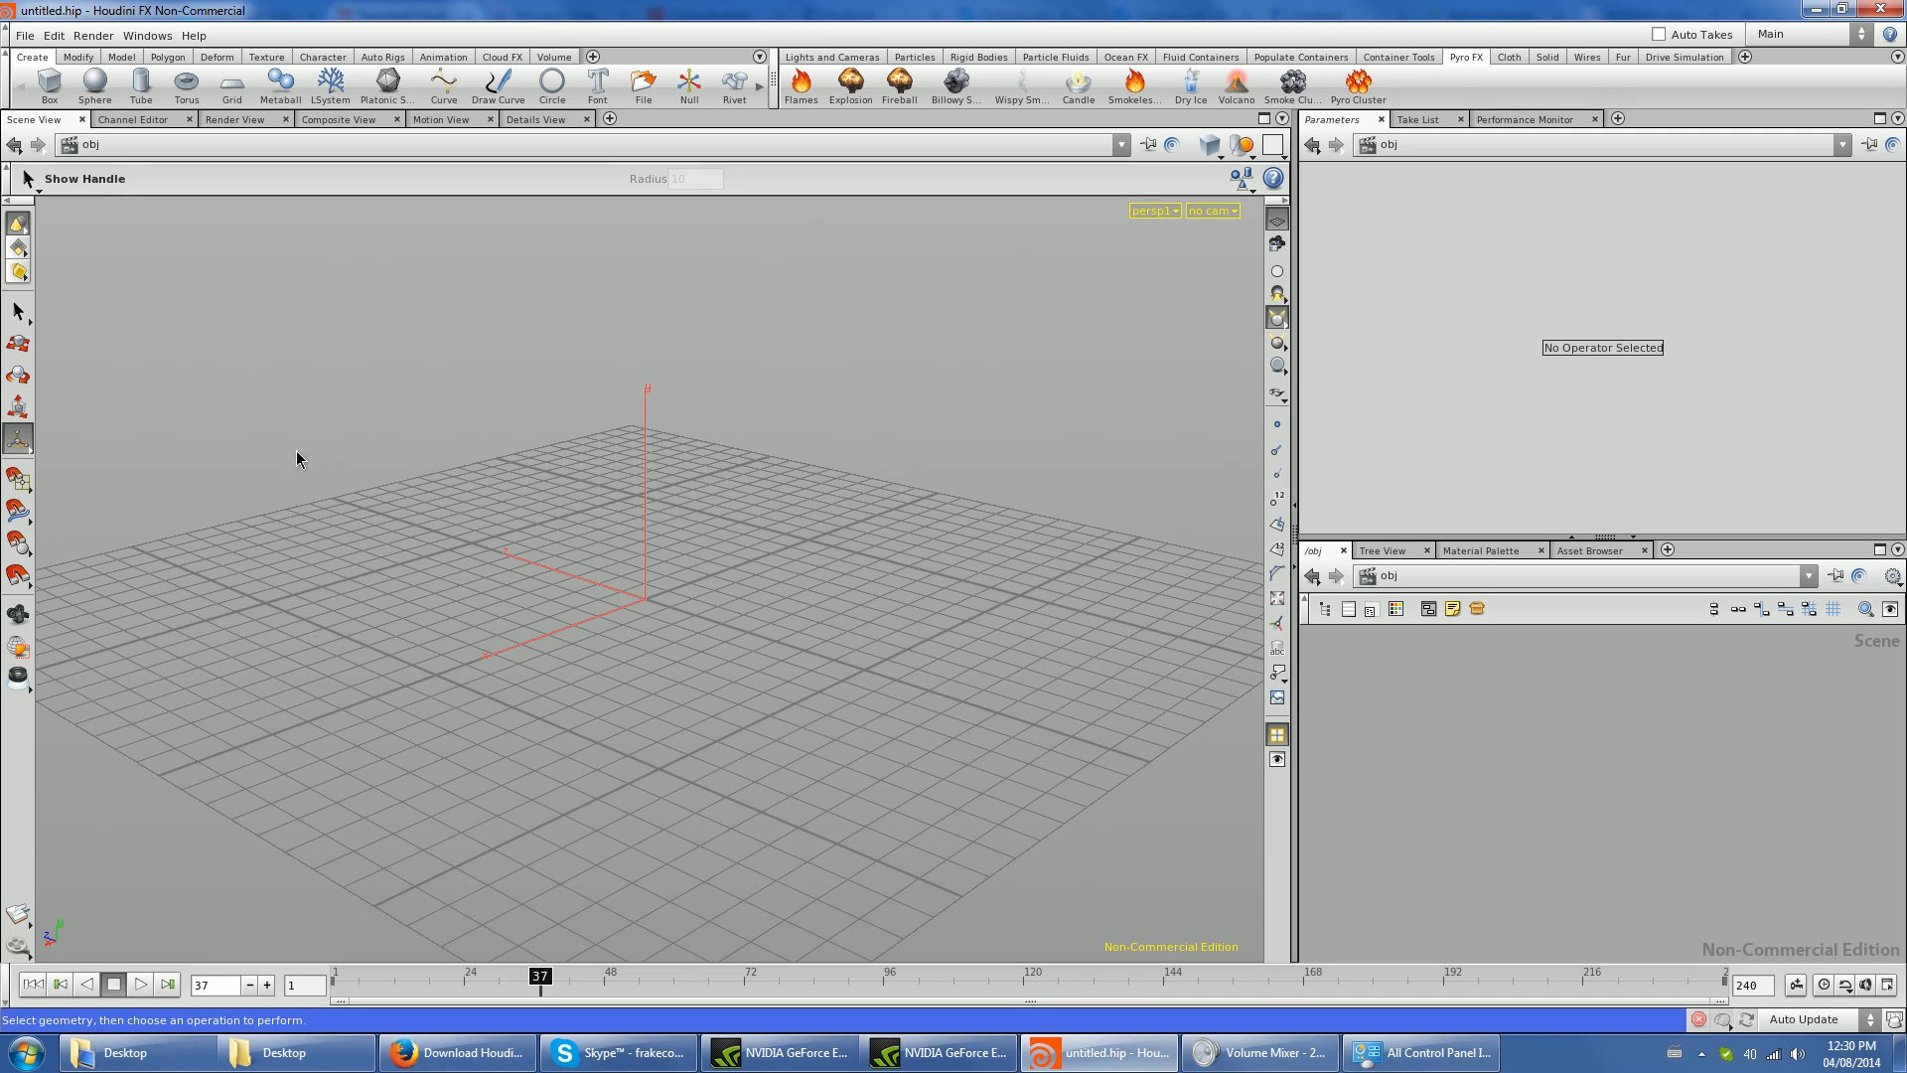
alt+drag(419, 707, 634, 724)
alt+drag(974, 671, 839, 664)
scroll(839, 663, down, 10)
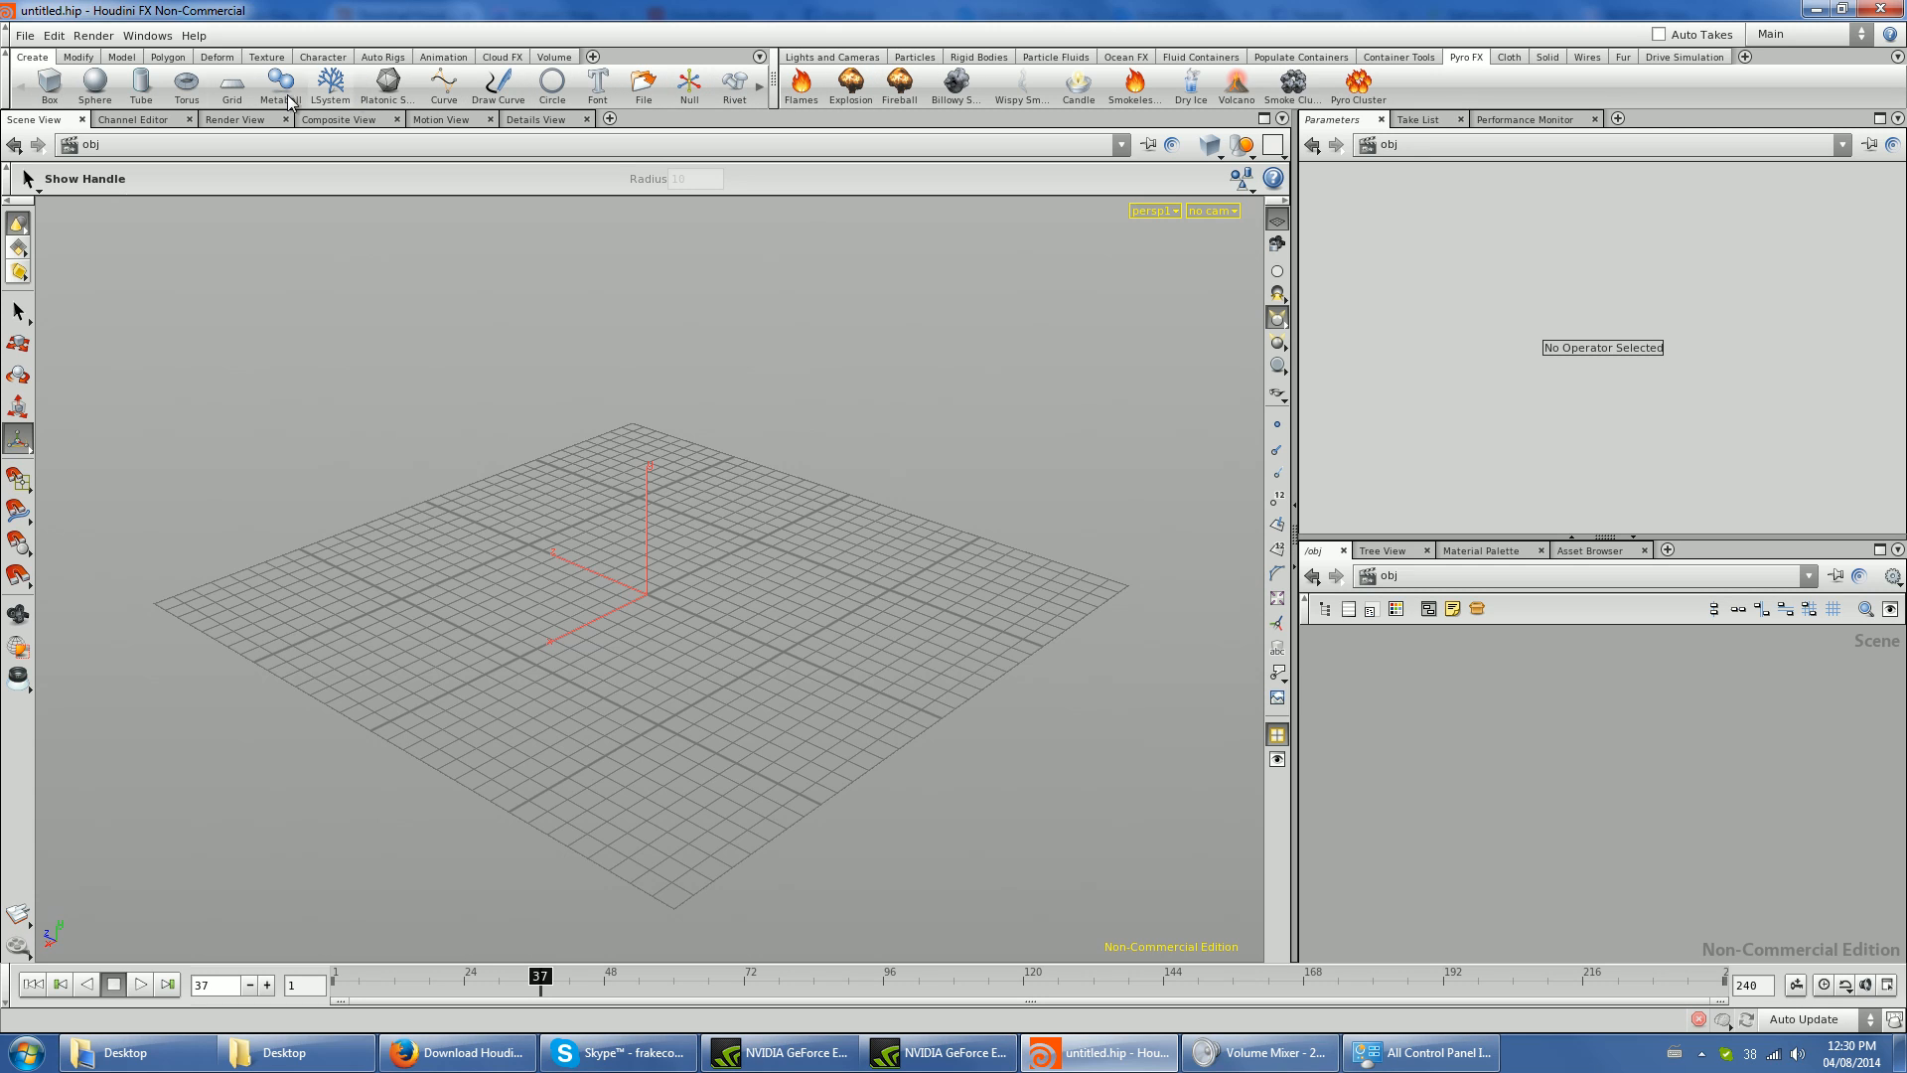
click(54, 94)
click(624, 594)
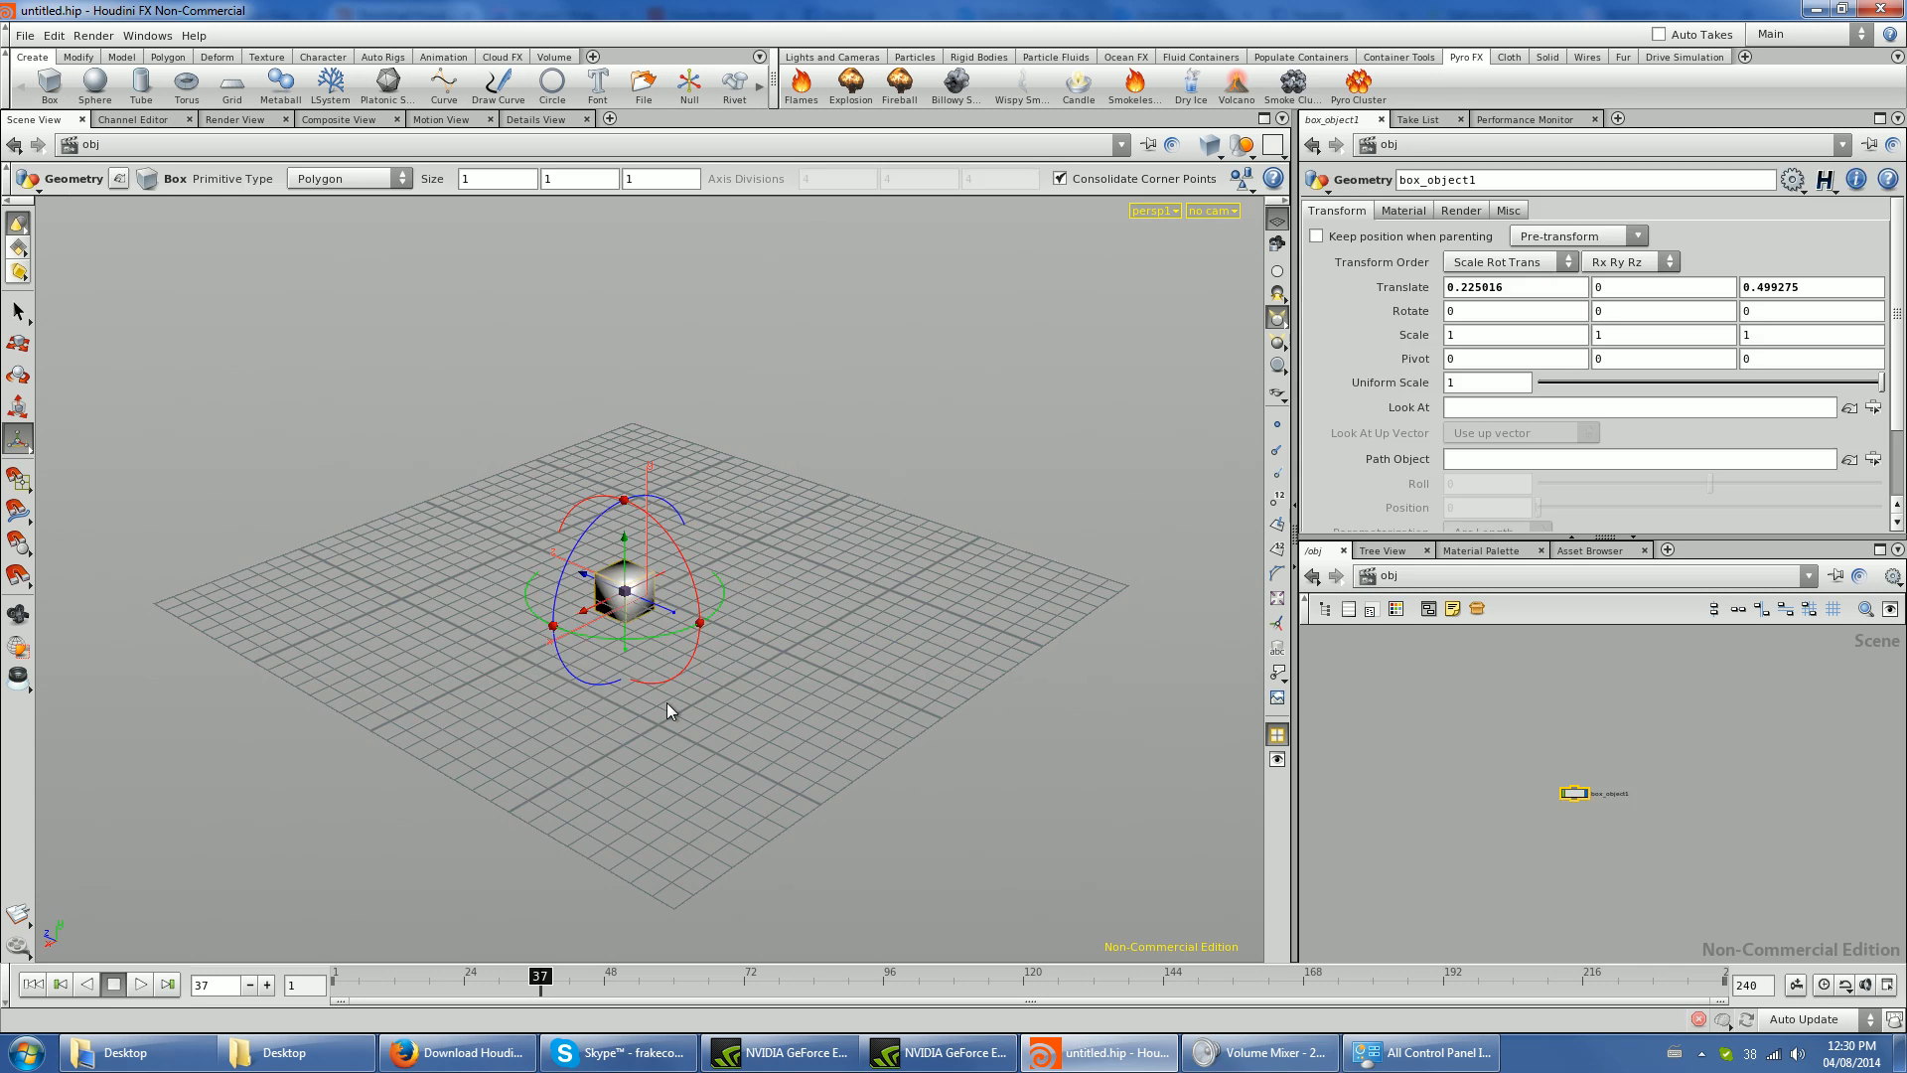
alt+right_drag(660, 659, 874, 797)
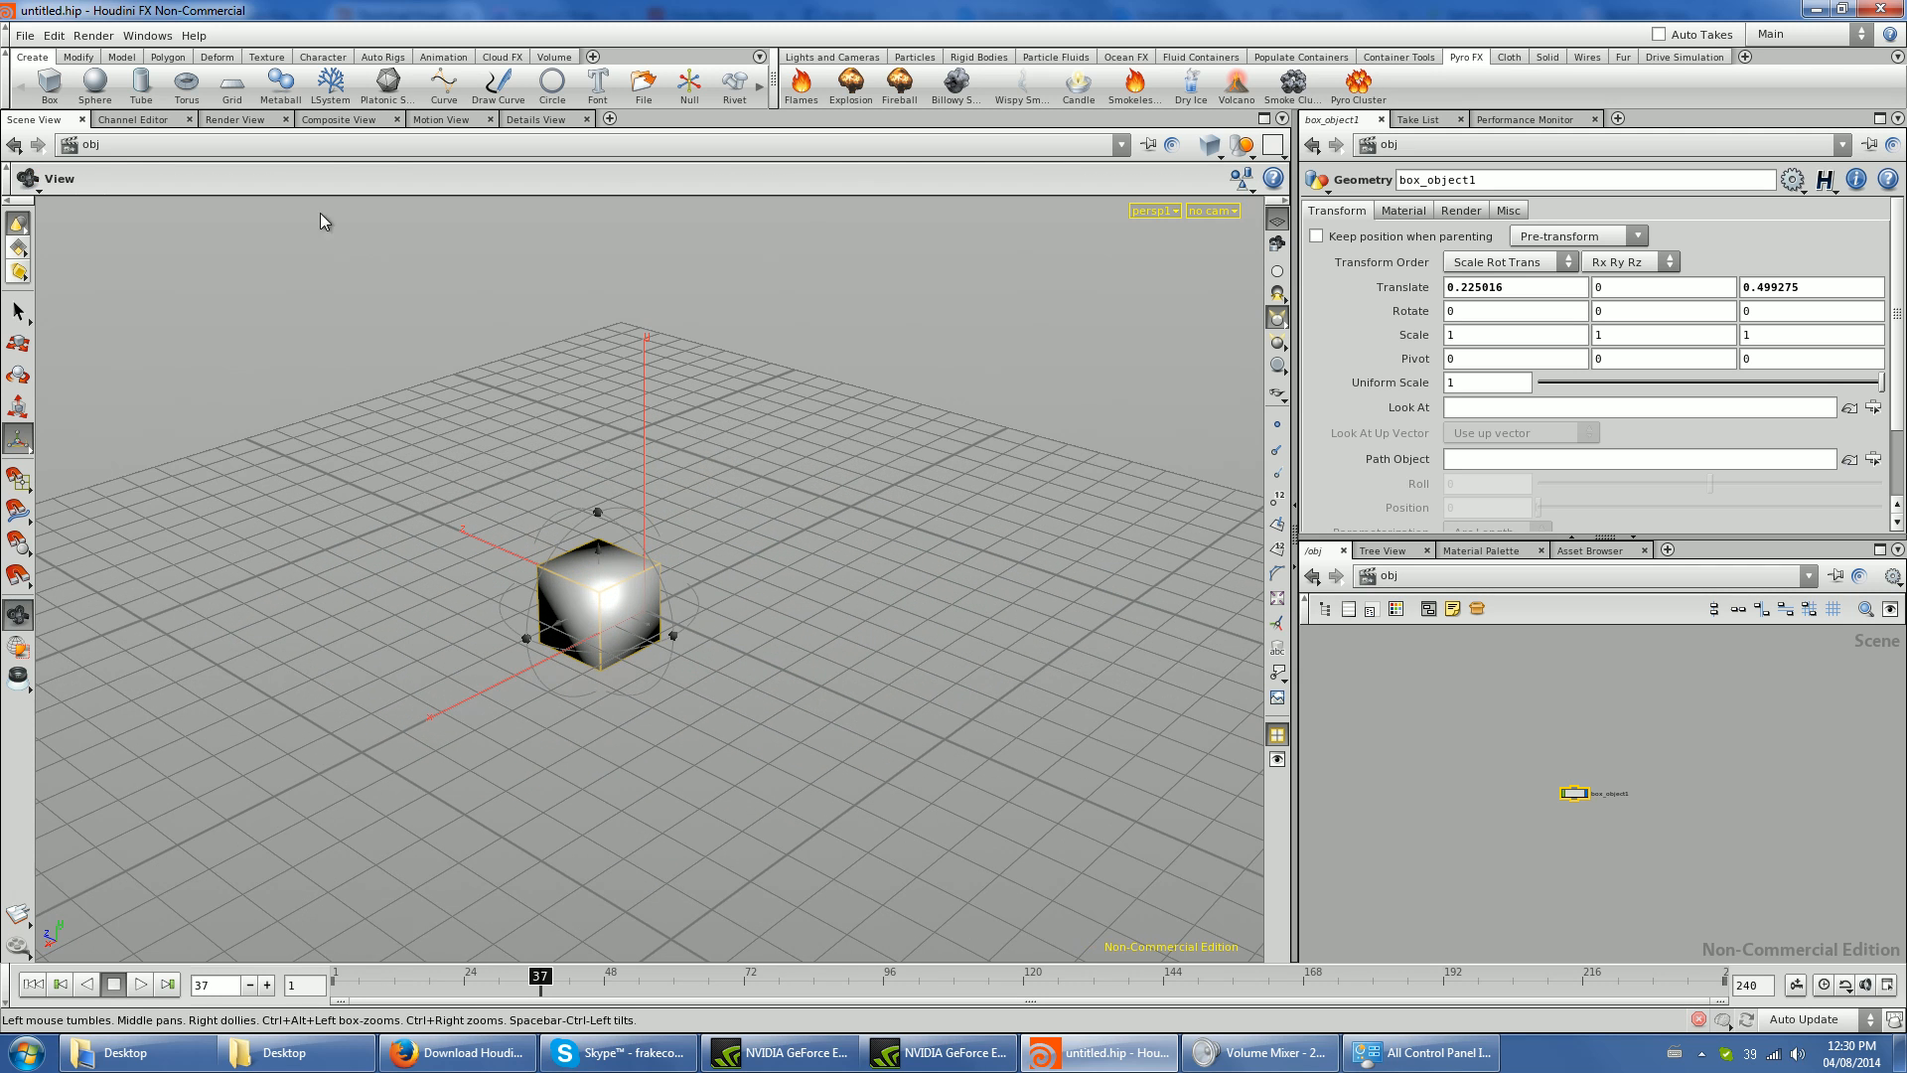
- Extrude the box's top face upward by about 0.93 with PolyExtrude
click(167, 58)
click(58, 83)
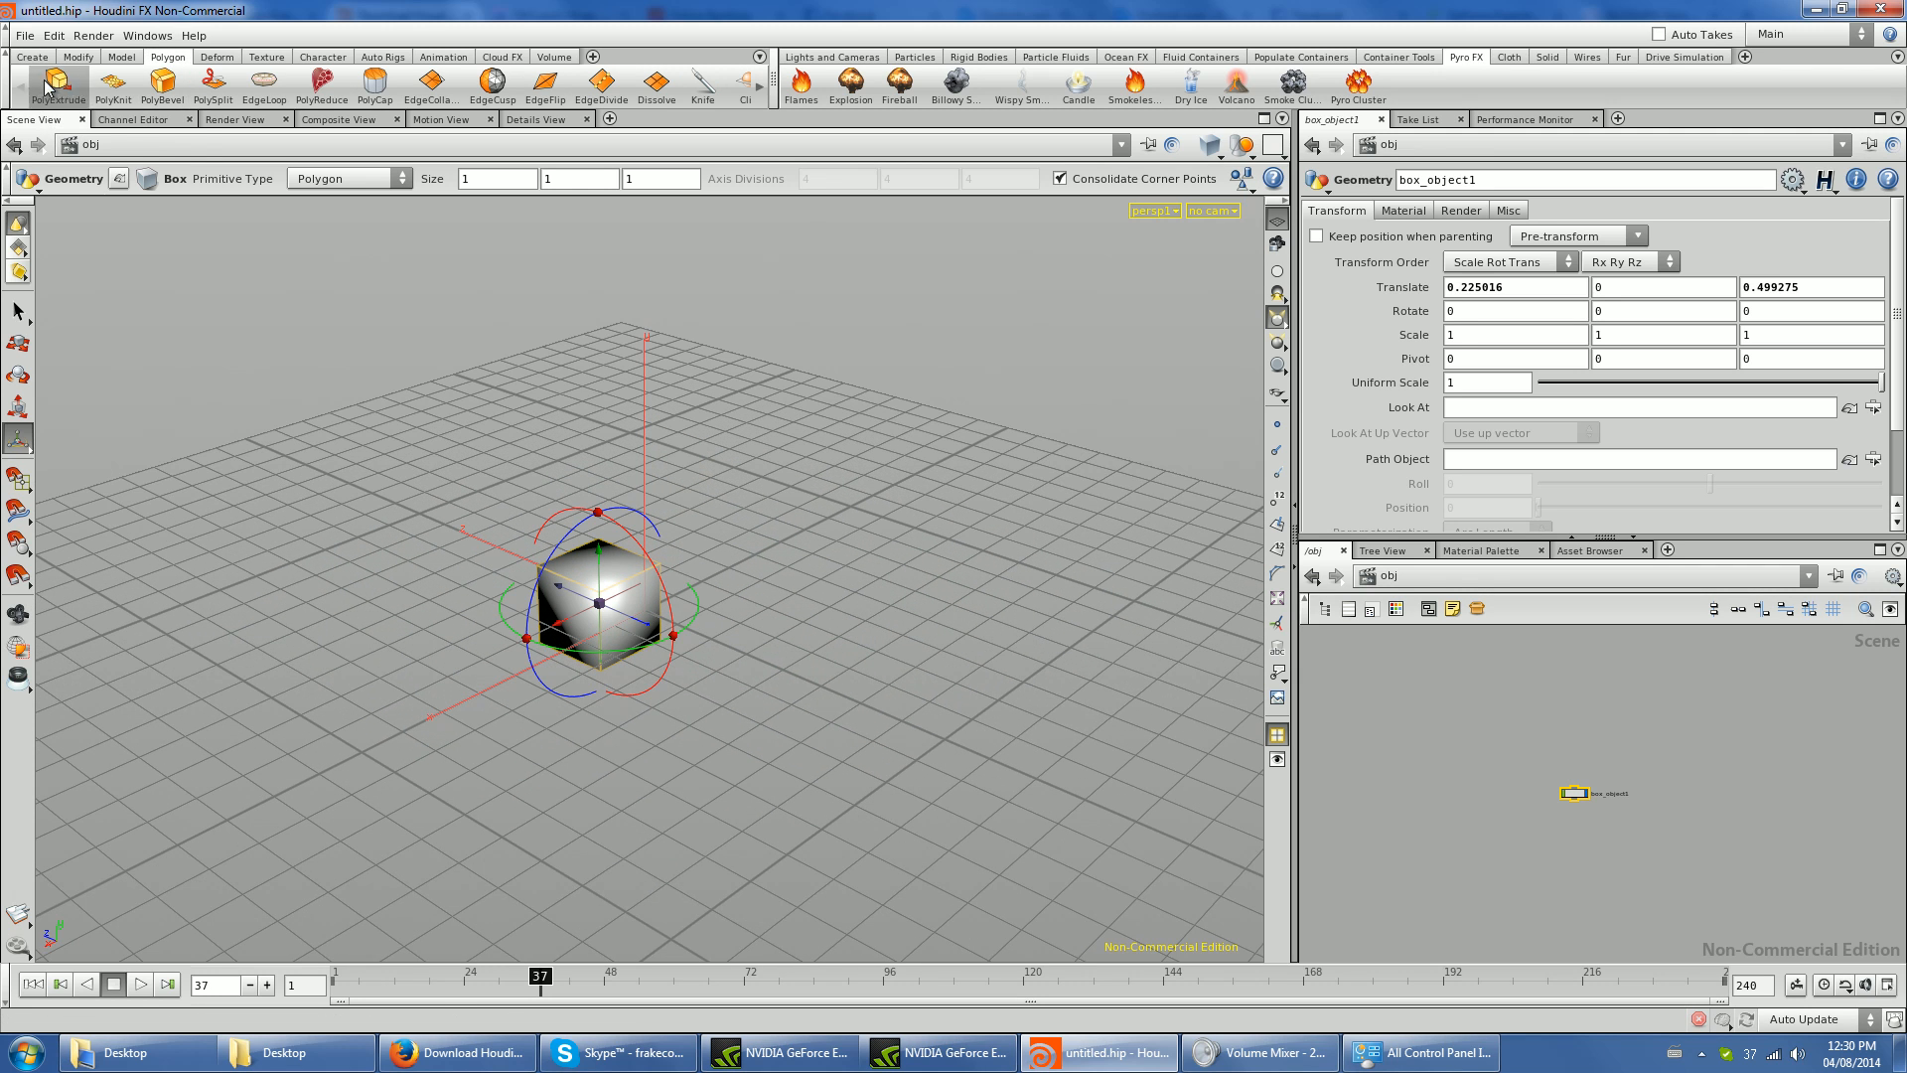
click(603, 540)
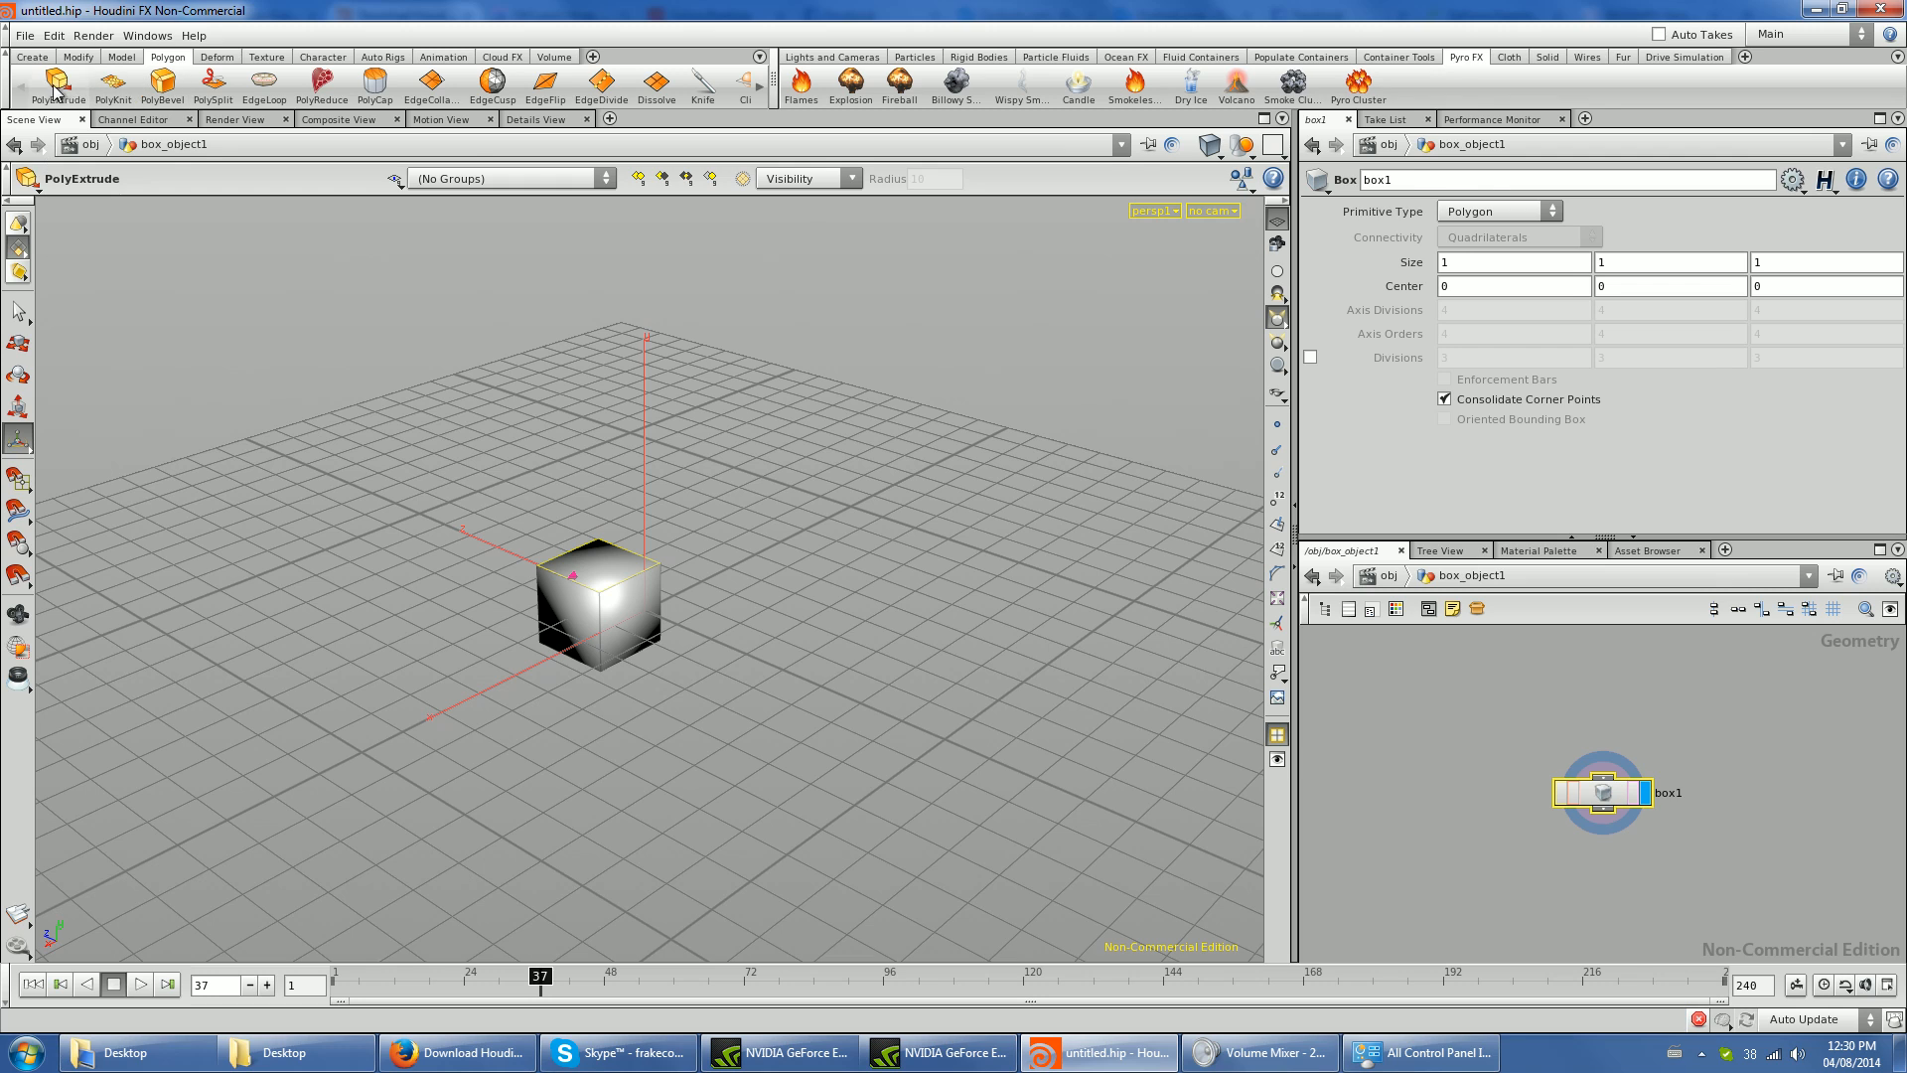
key(Return)
drag(603, 539, 591, 452)
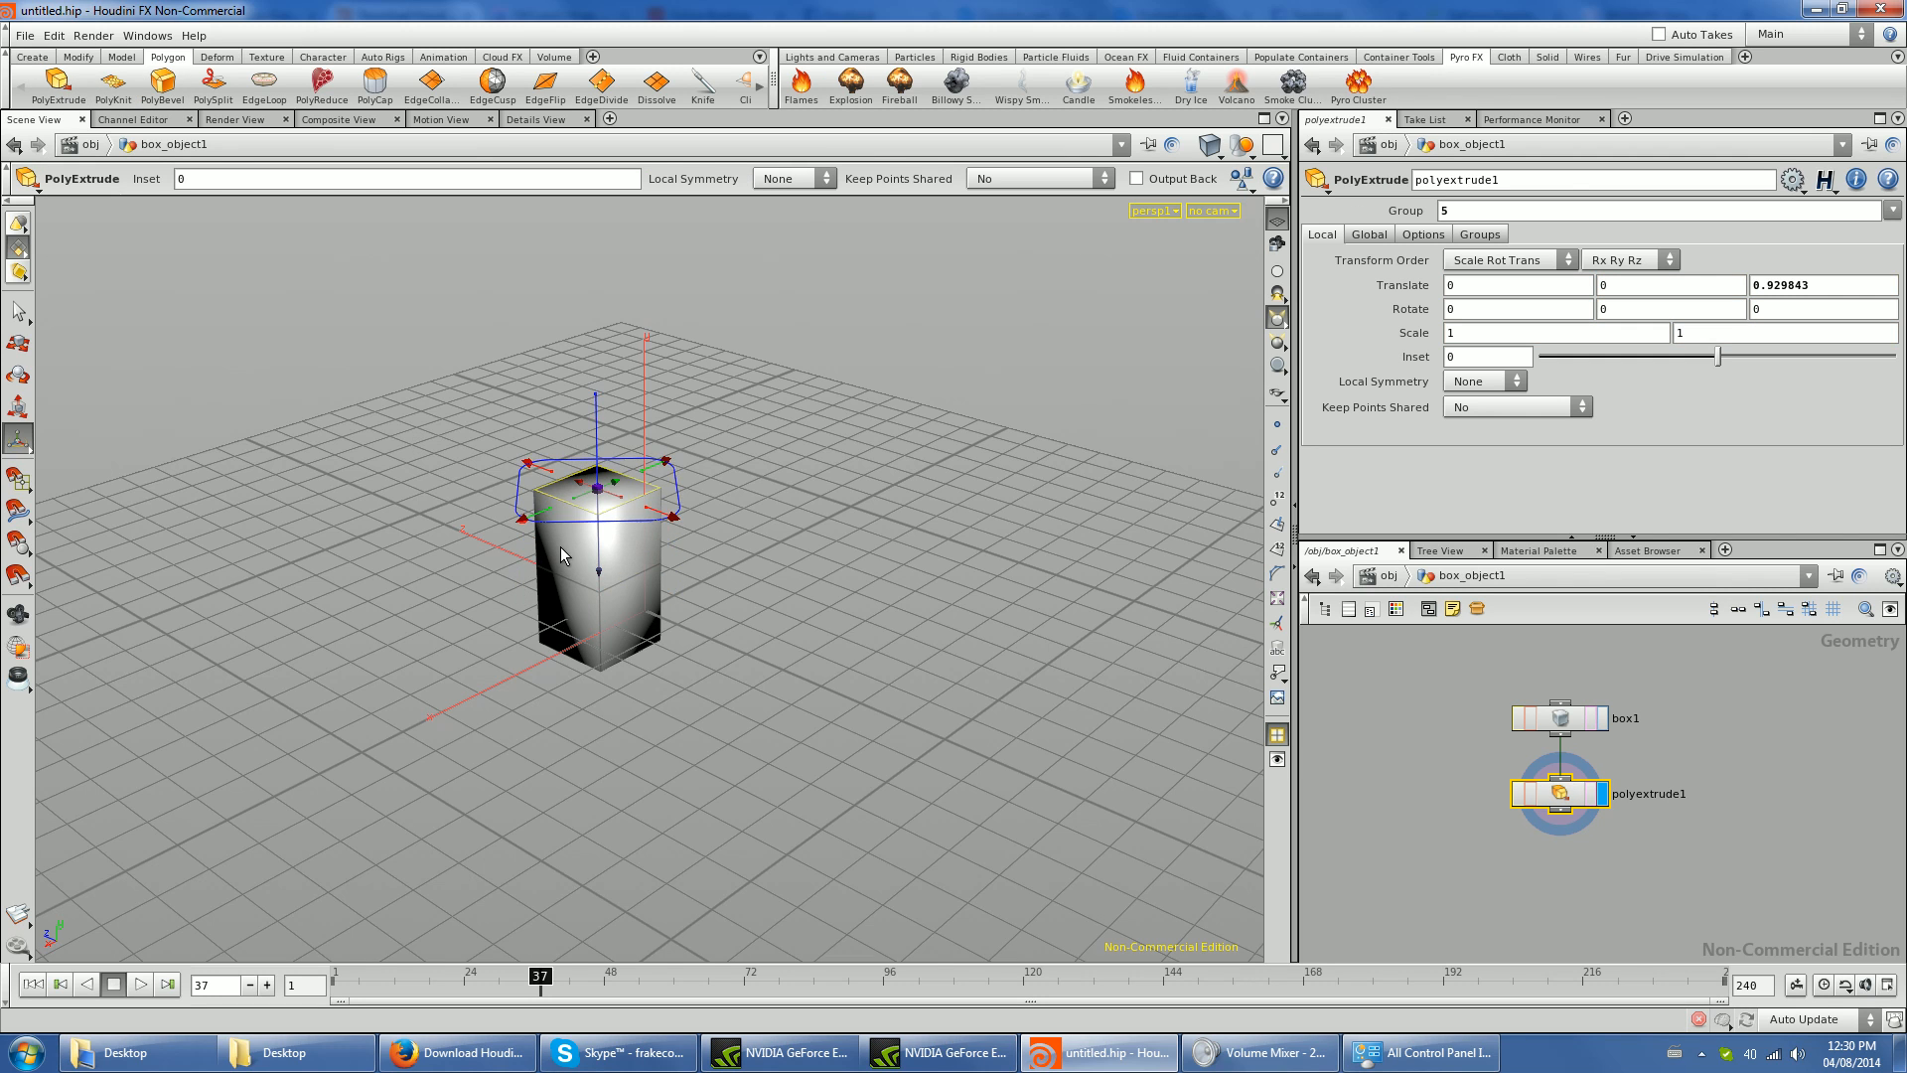
- Extrude the left-facing side face of the box's upper section outward by about 1.36
key(Escape)
click(66, 93)
drag(601, 527, 849, 541)
right_click(759, 554)
click(733, 549)
key(s)
alt+drag(956, 819, 1175, 796)
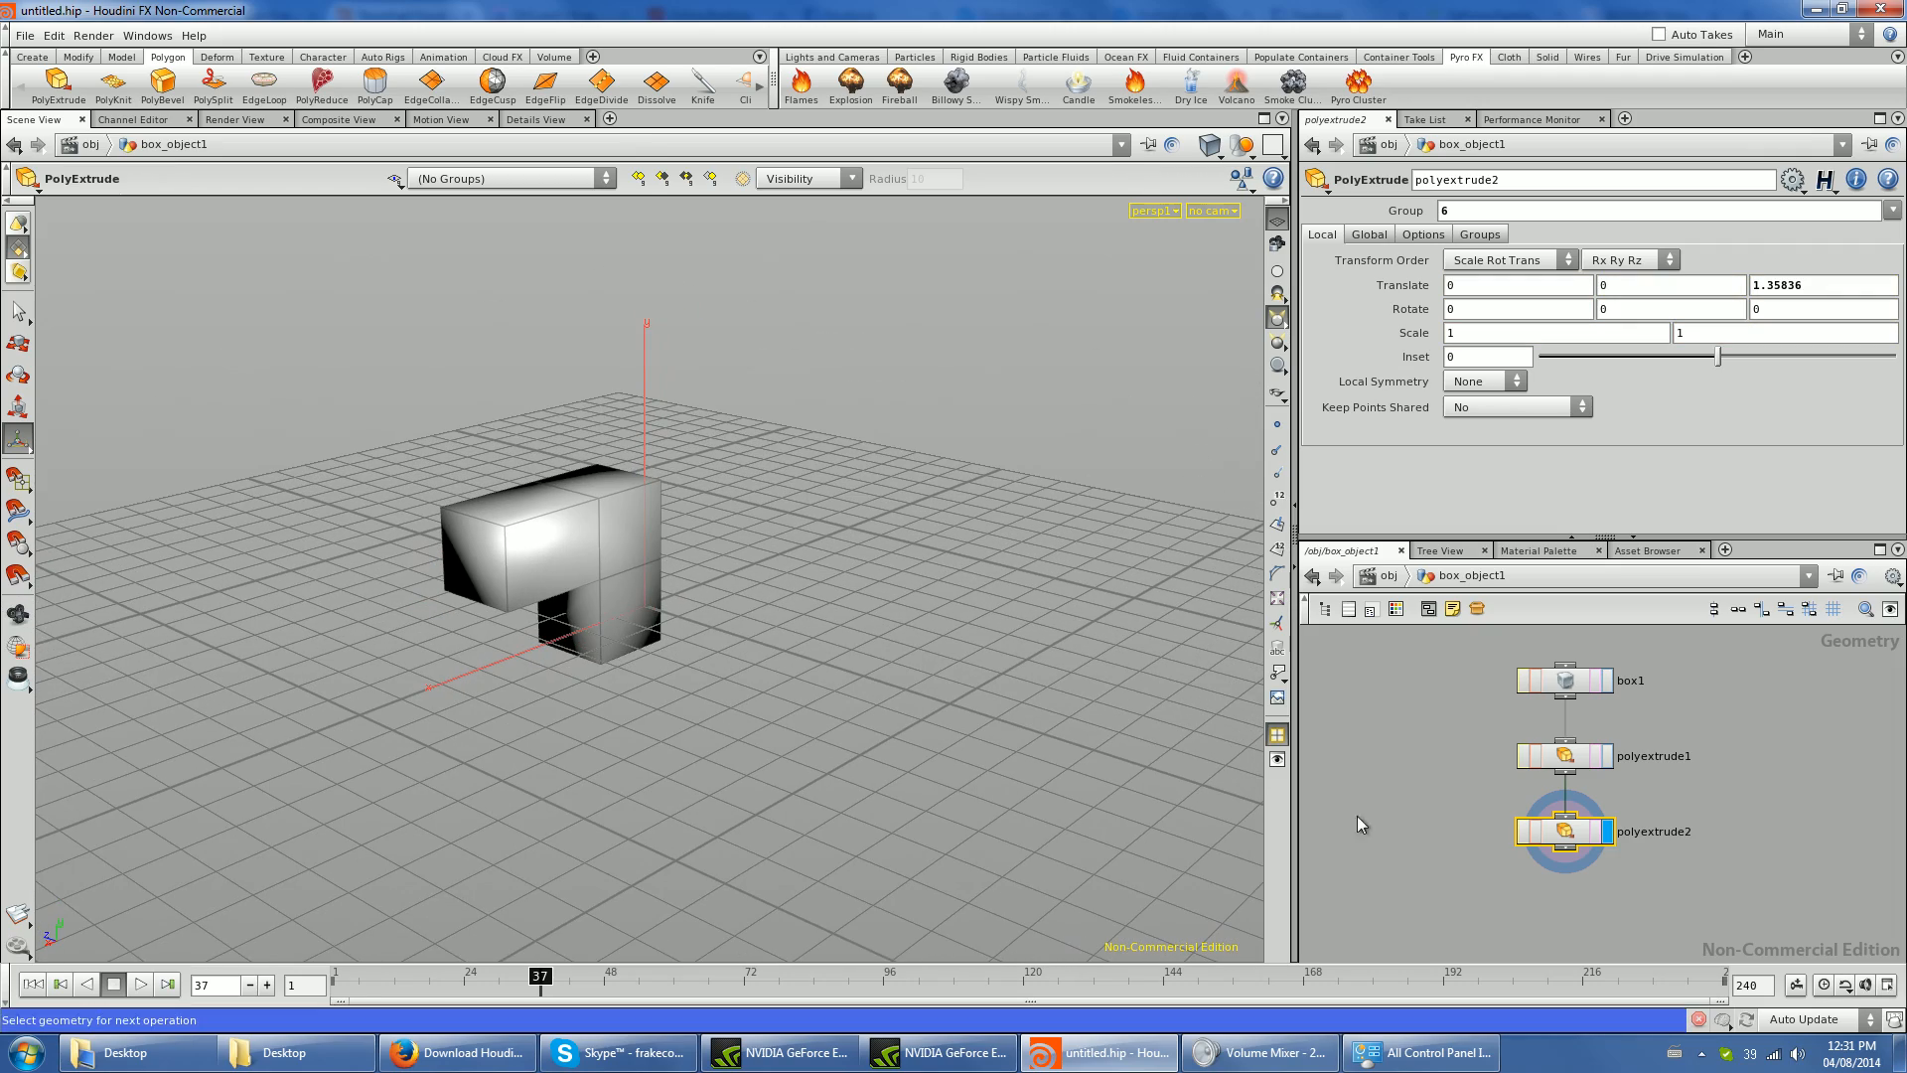
- Enlarge the network pane and space the polyextrude1 and polyextrude2 nodes further apart below box1
drag(1605, 538, 1602, 485)
drag(1694, 601, 1500, 891)
click(1651, 851)
drag(1570, 832, 1570, 884)
drag(1571, 754, 1571, 777)
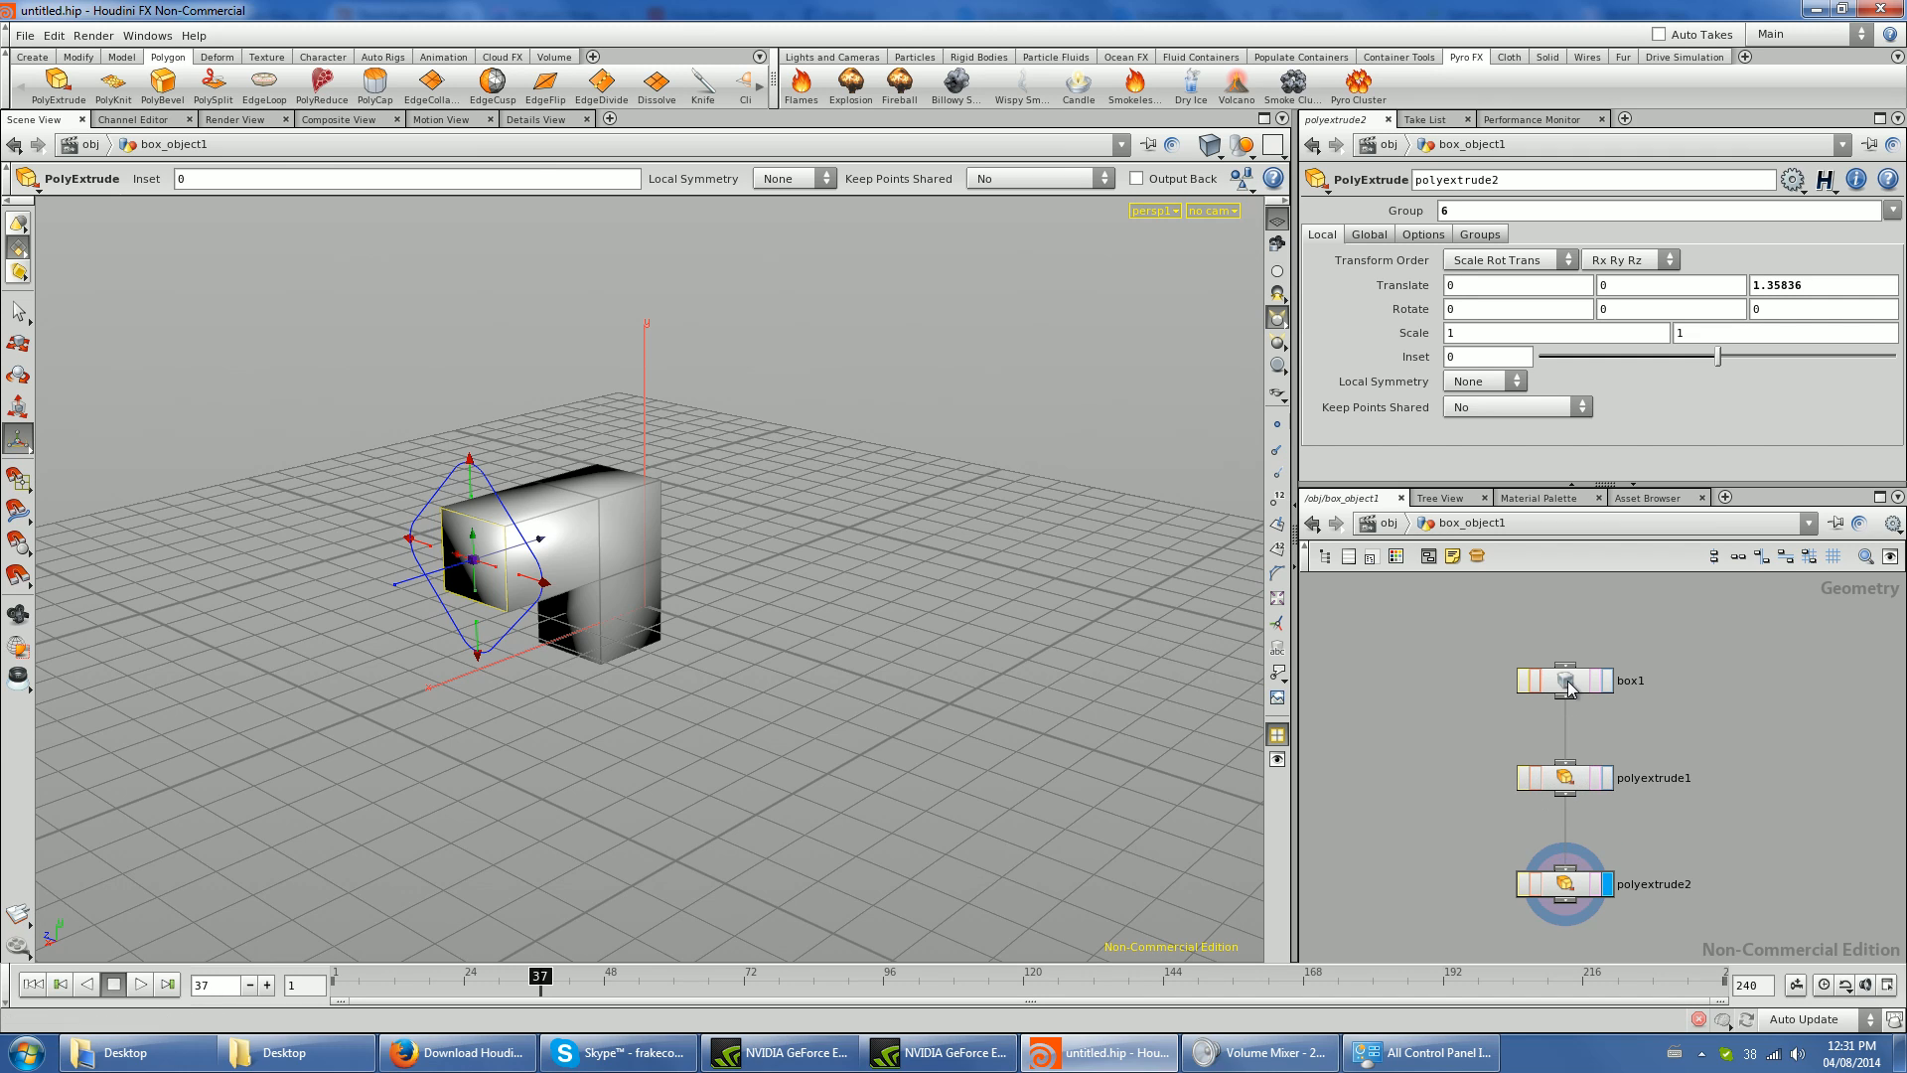
click(1565, 681)
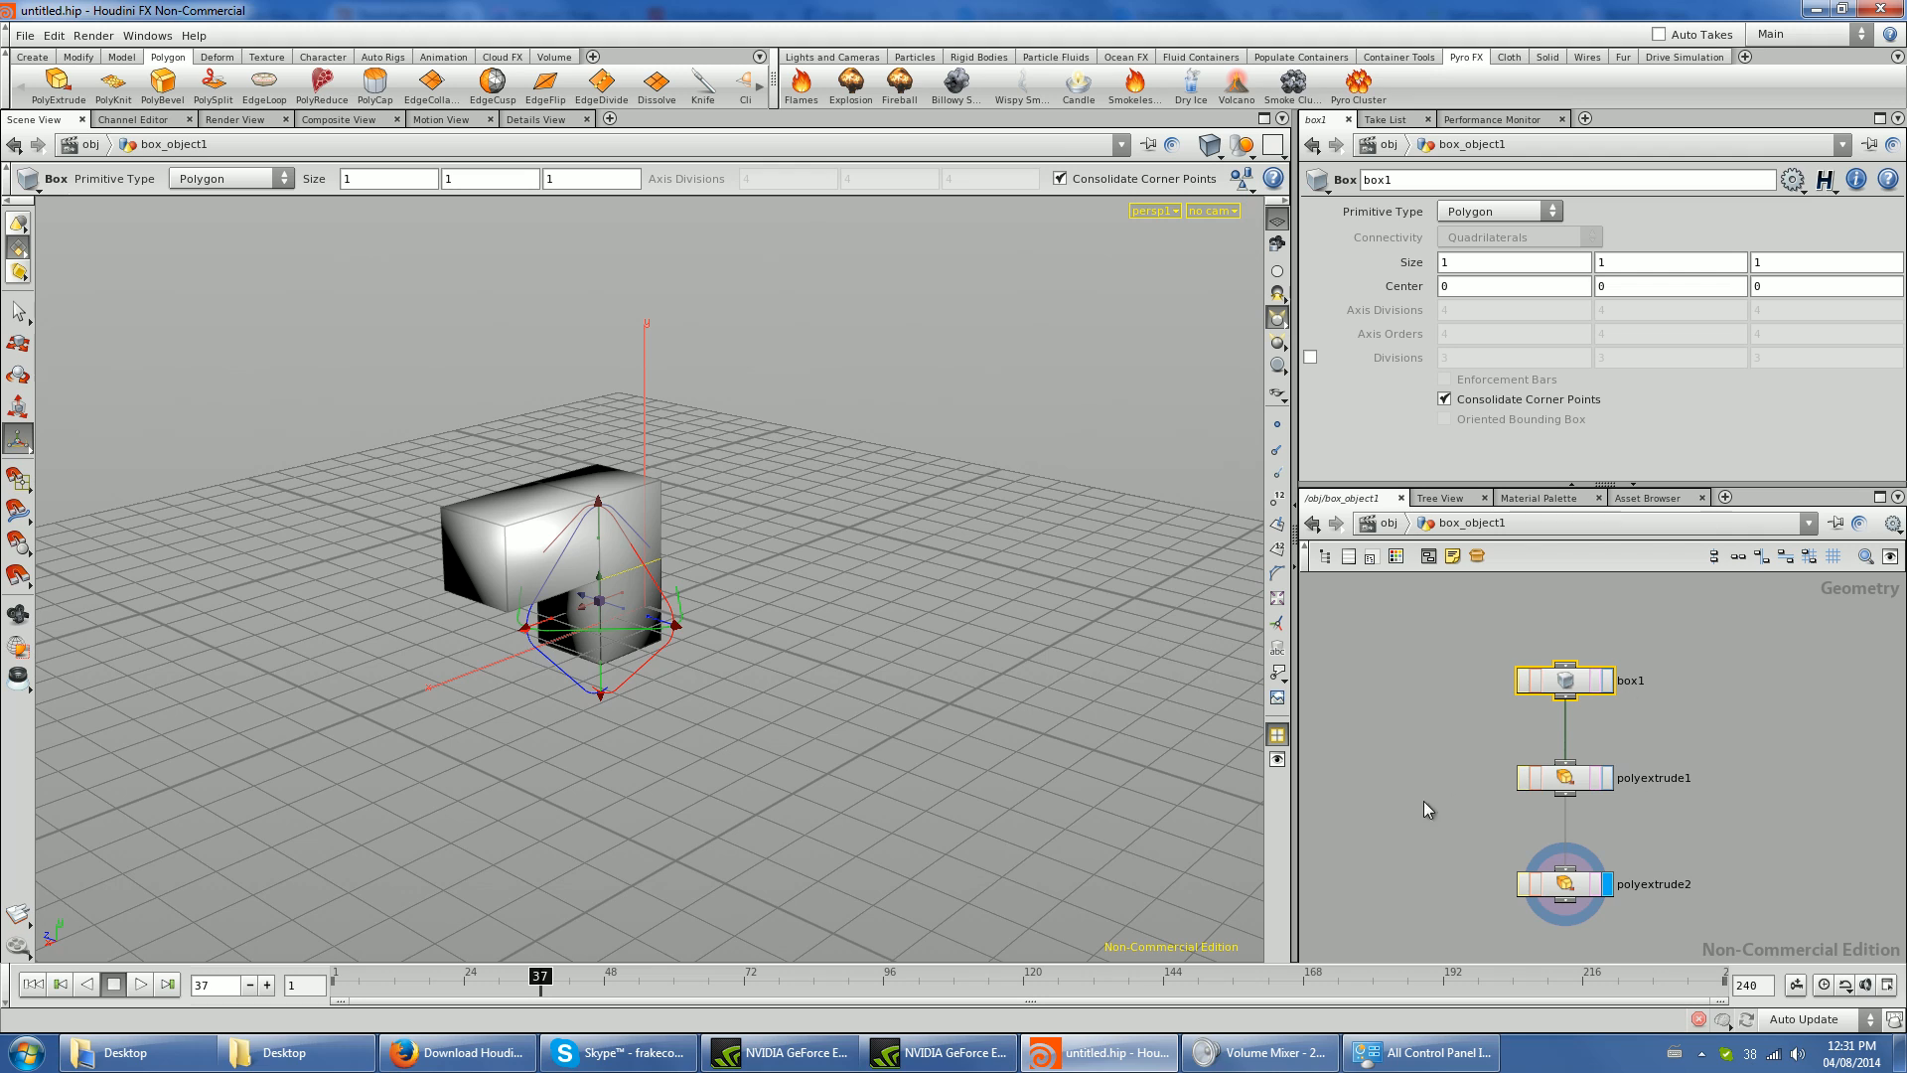
scroll(1446, 795, down, 4)
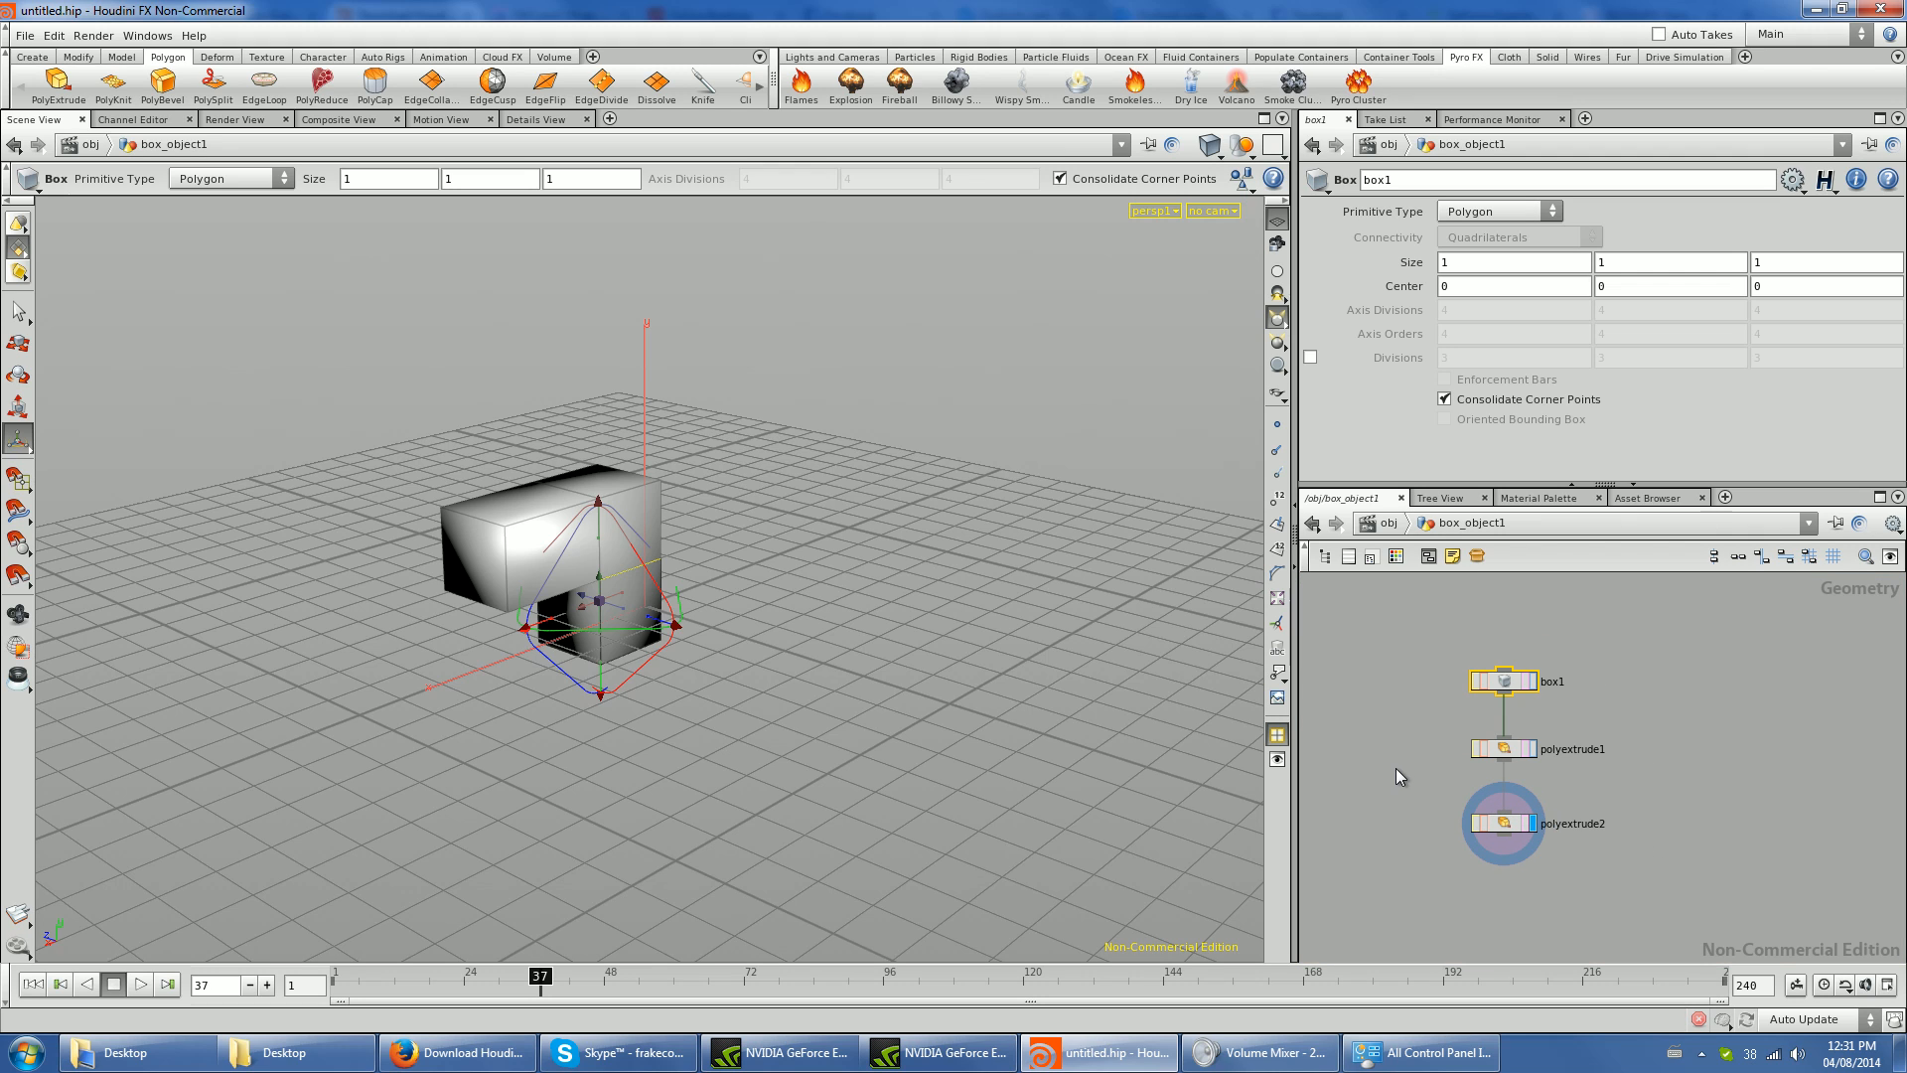
drag(1738, 656, 1375, 968)
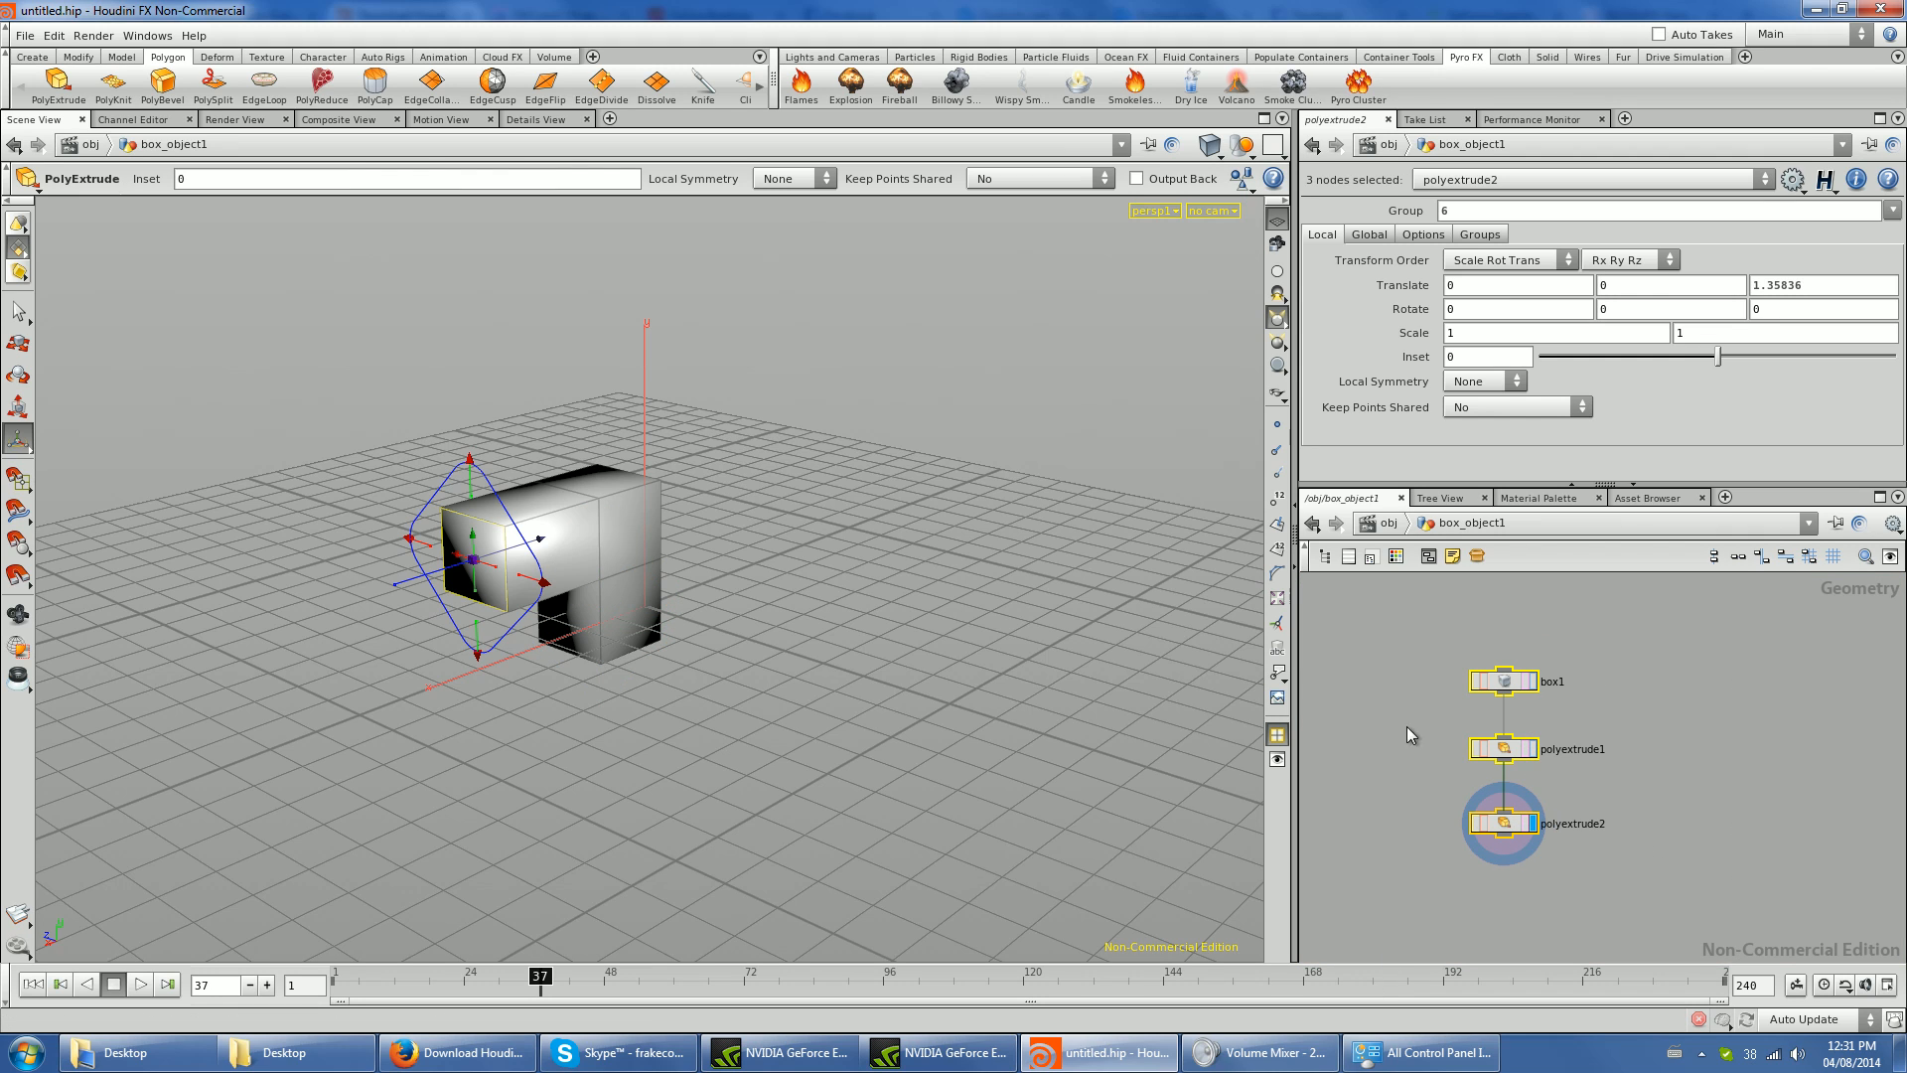
- Extrude the right-facing side face of the upper section by about 1.59 and move the new node slightly down in the network
key(s)
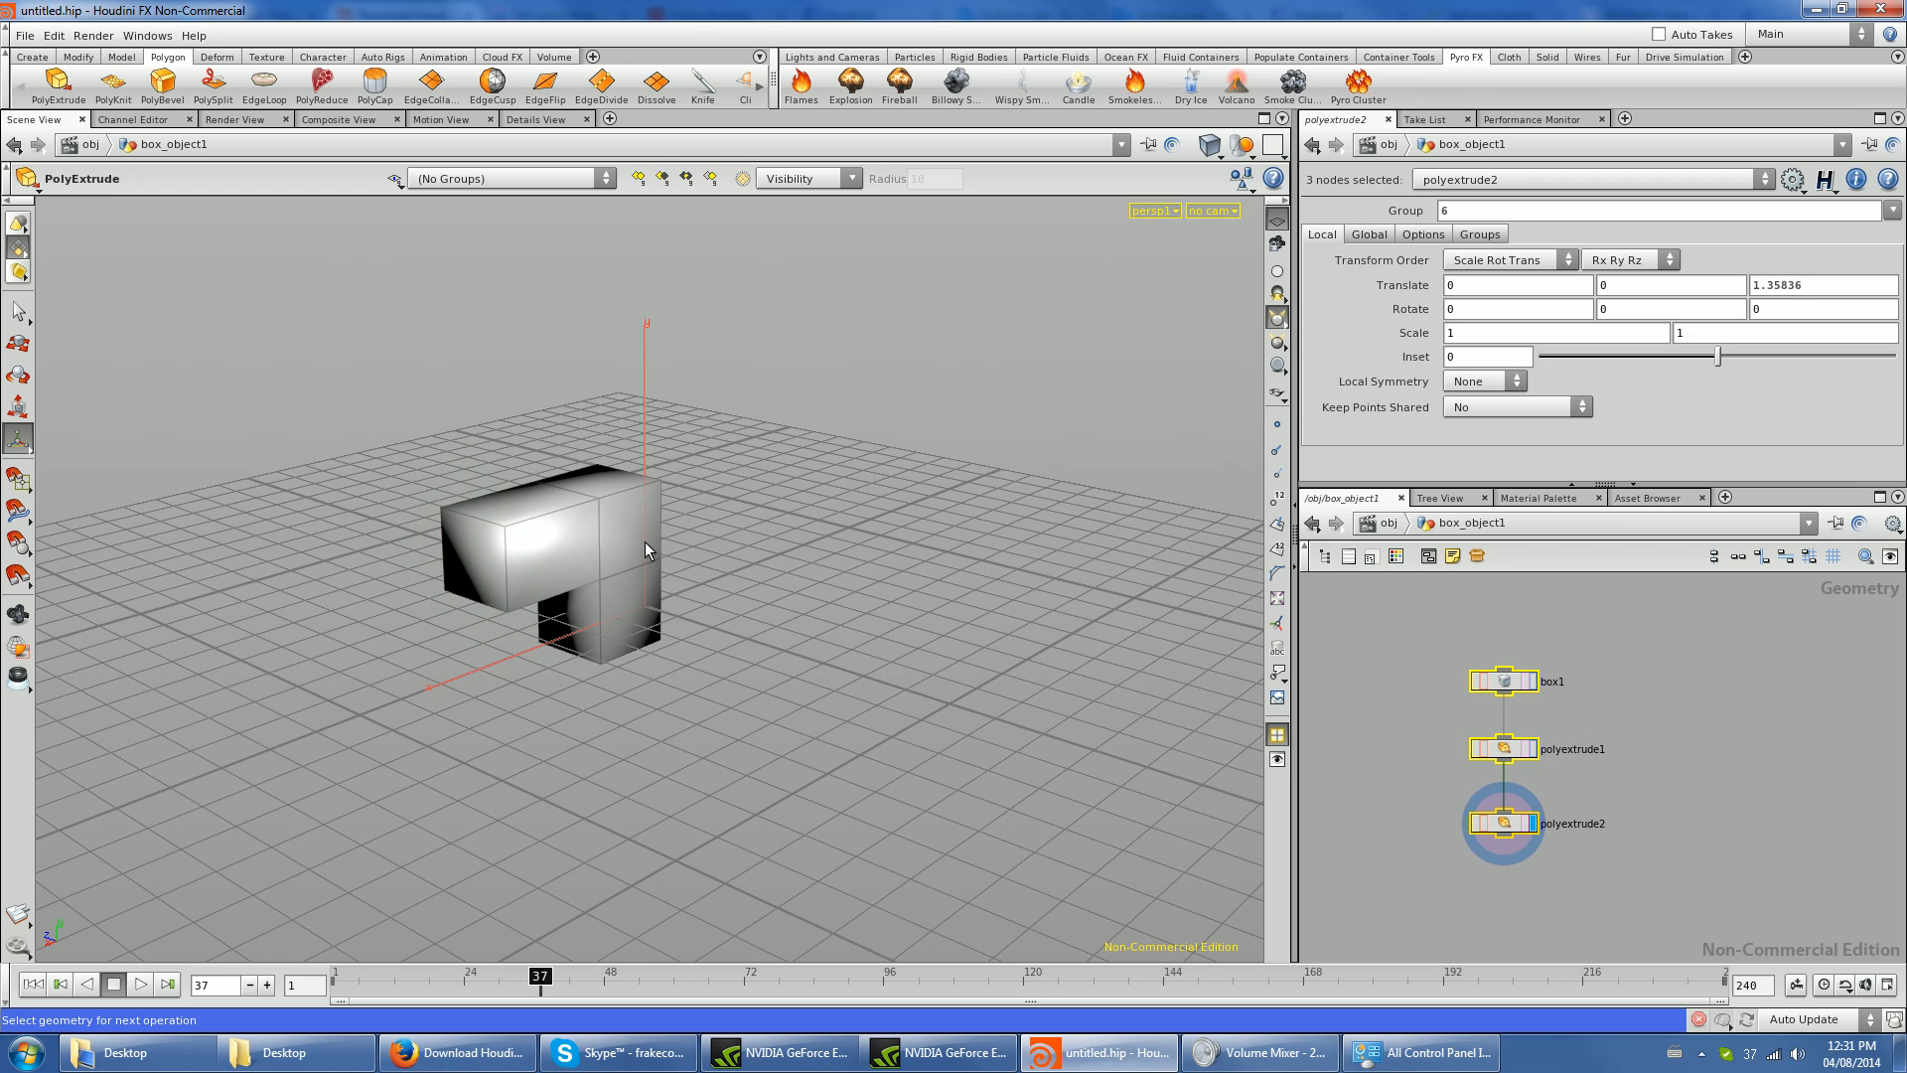
click(58, 84)
drag(675, 542, 795, 565)
click(1599, 837)
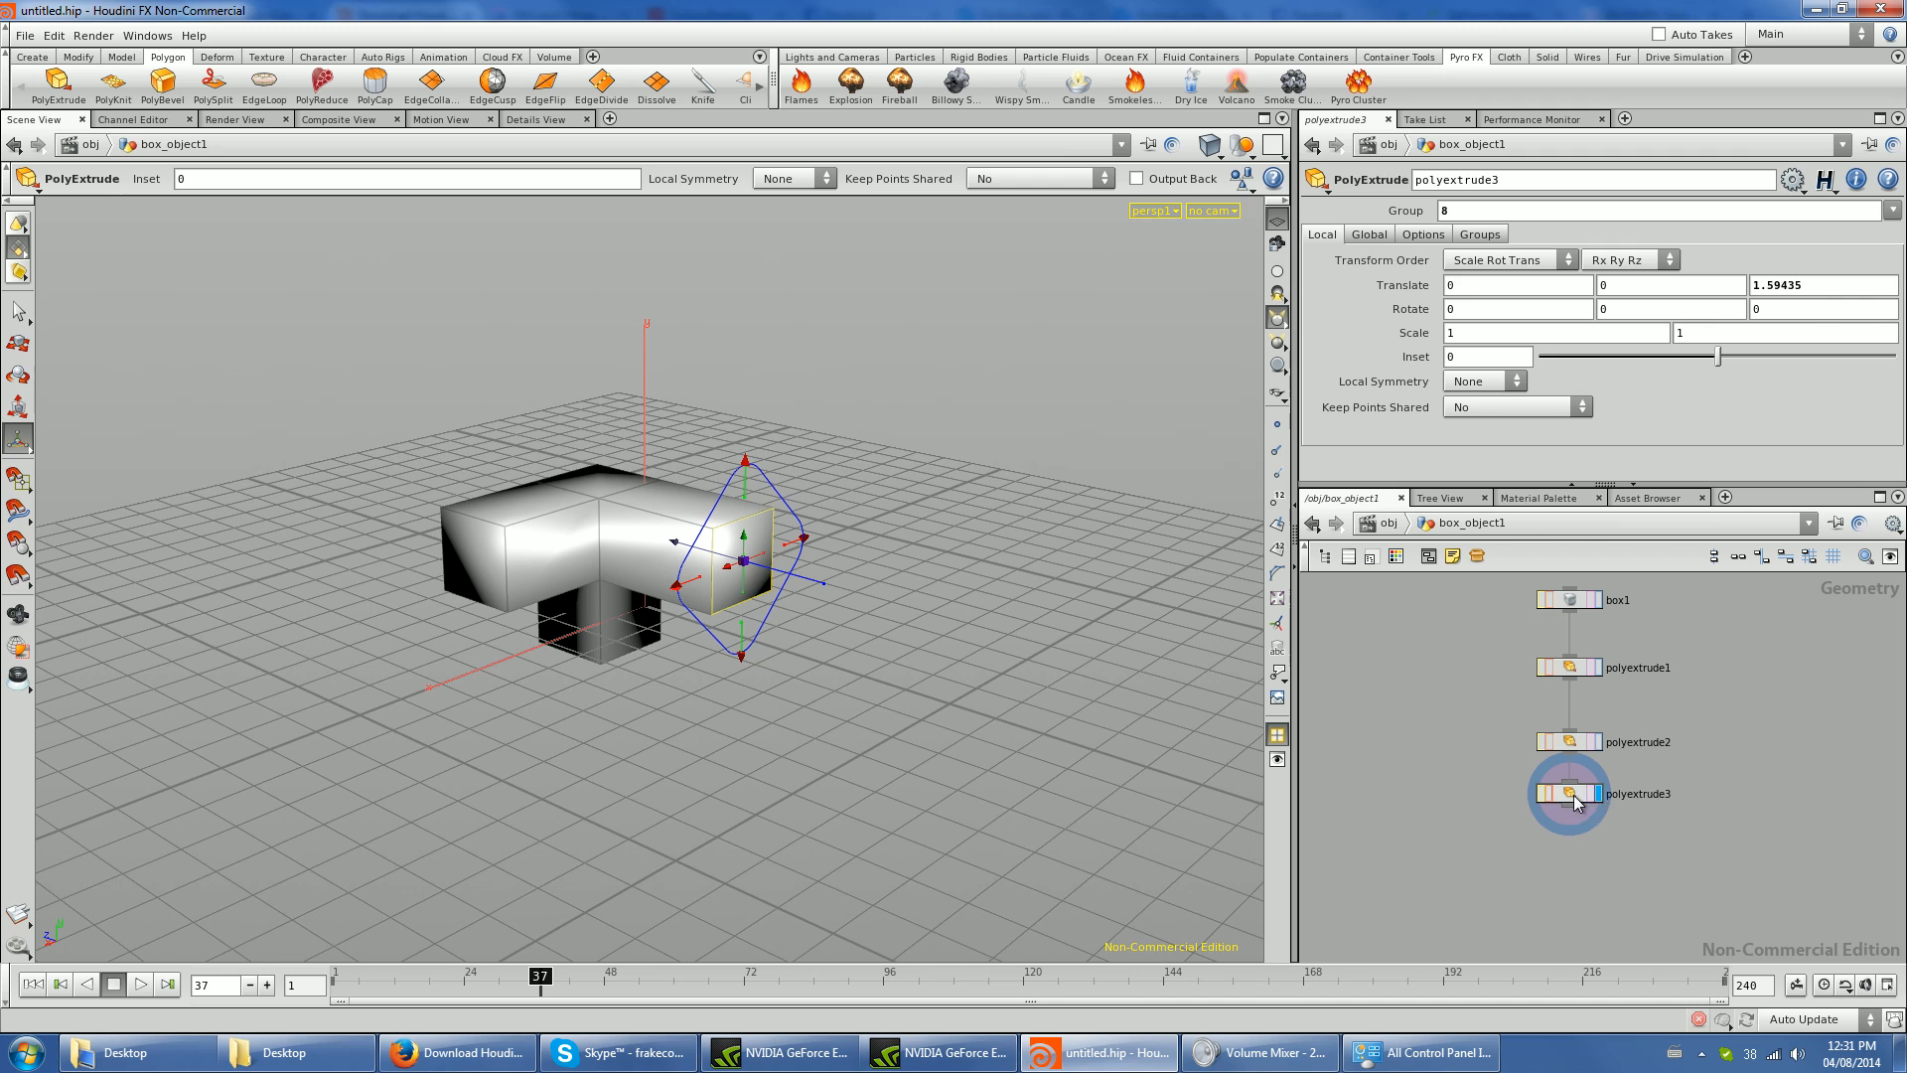
drag(1572, 795, 1573, 818)
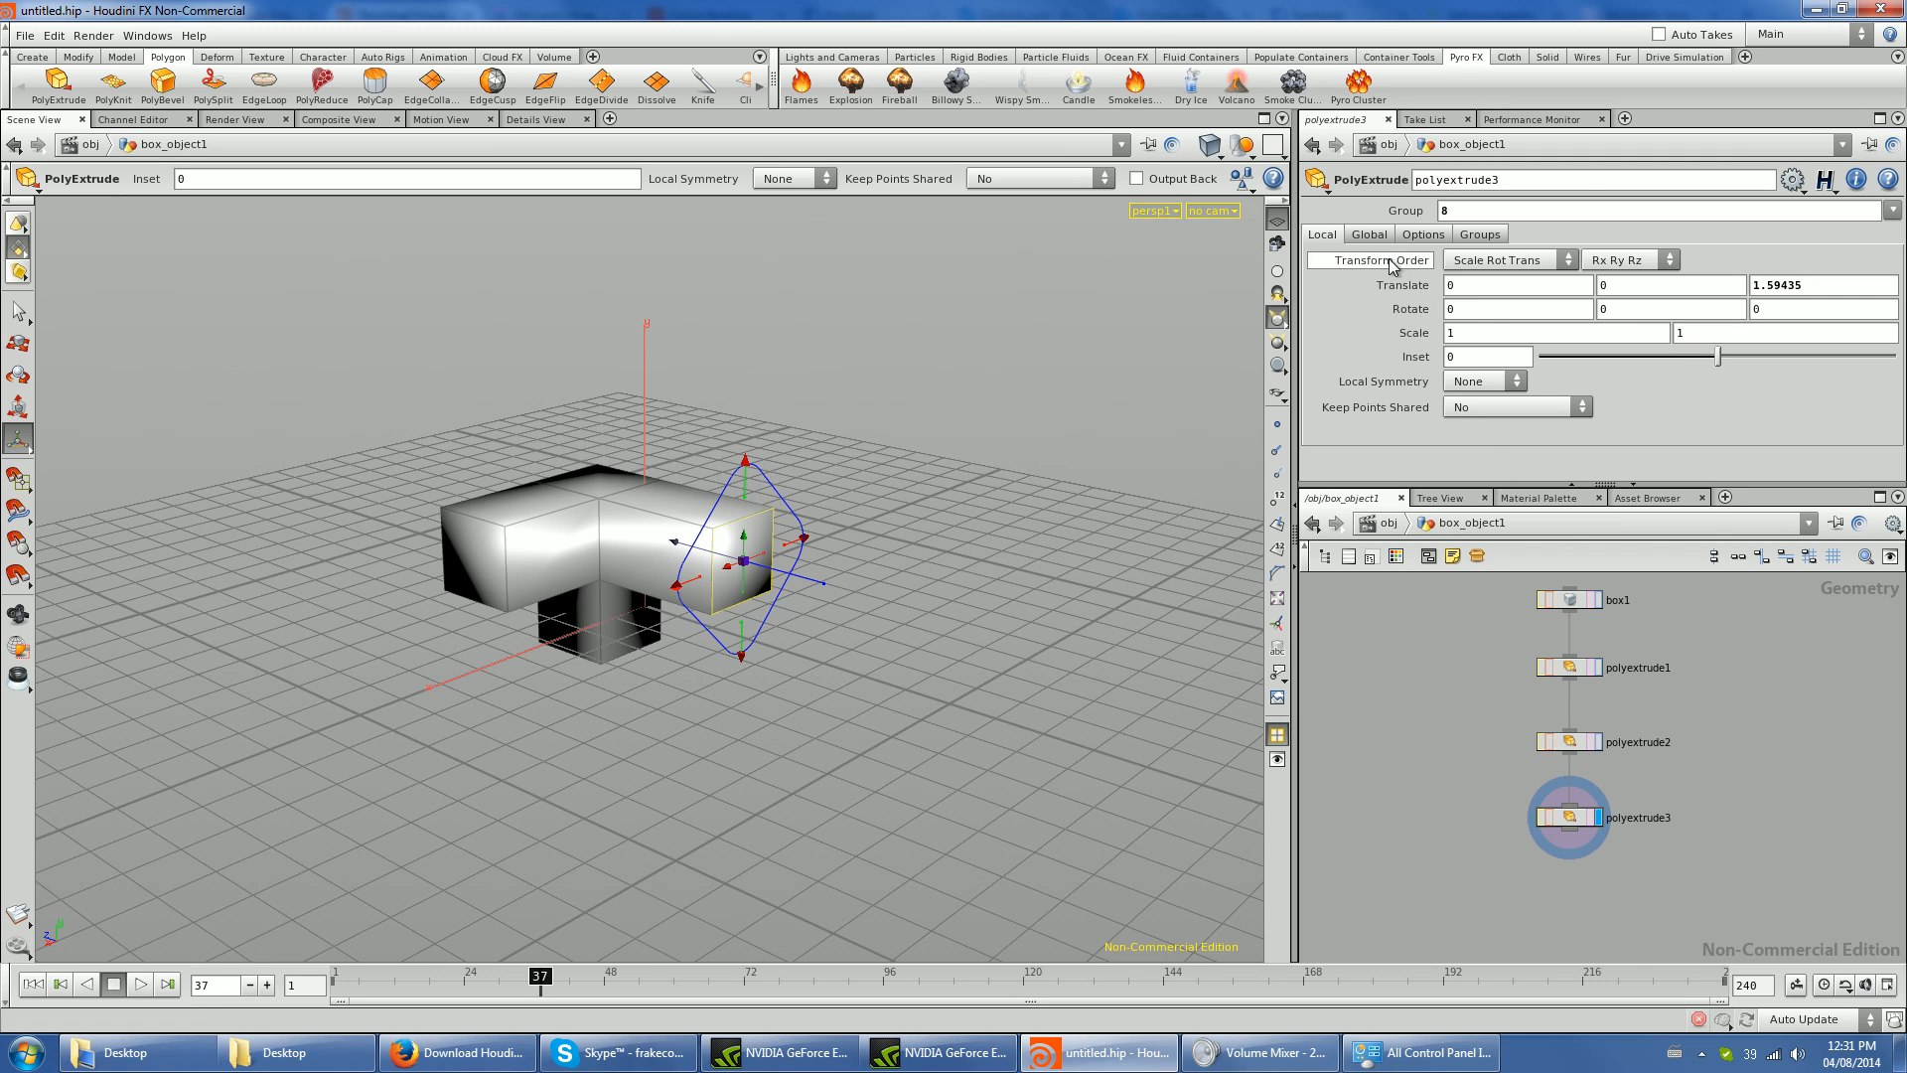
- Examine the Local, Global, Options and Groups parameters of the polyextrude3 node
click(1568, 820)
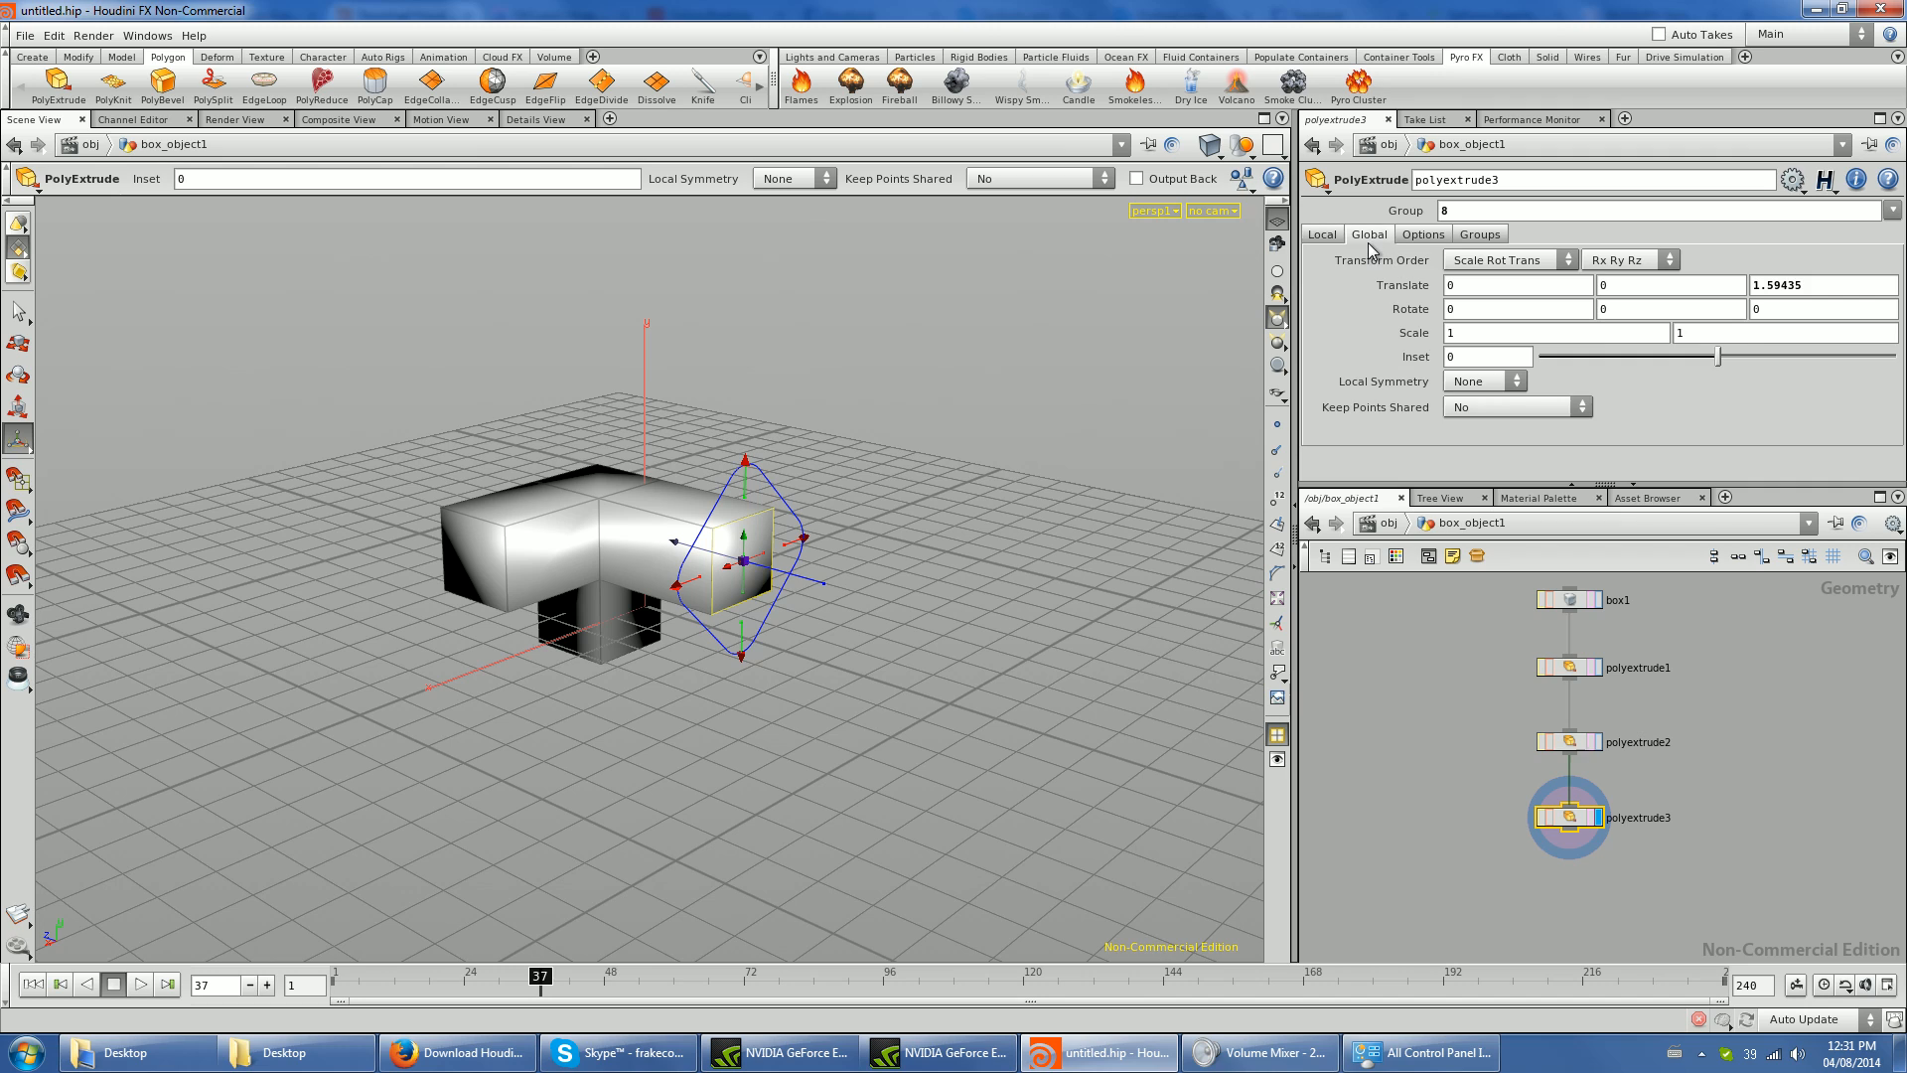
click(1423, 236)
click(1376, 237)
click(1325, 237)
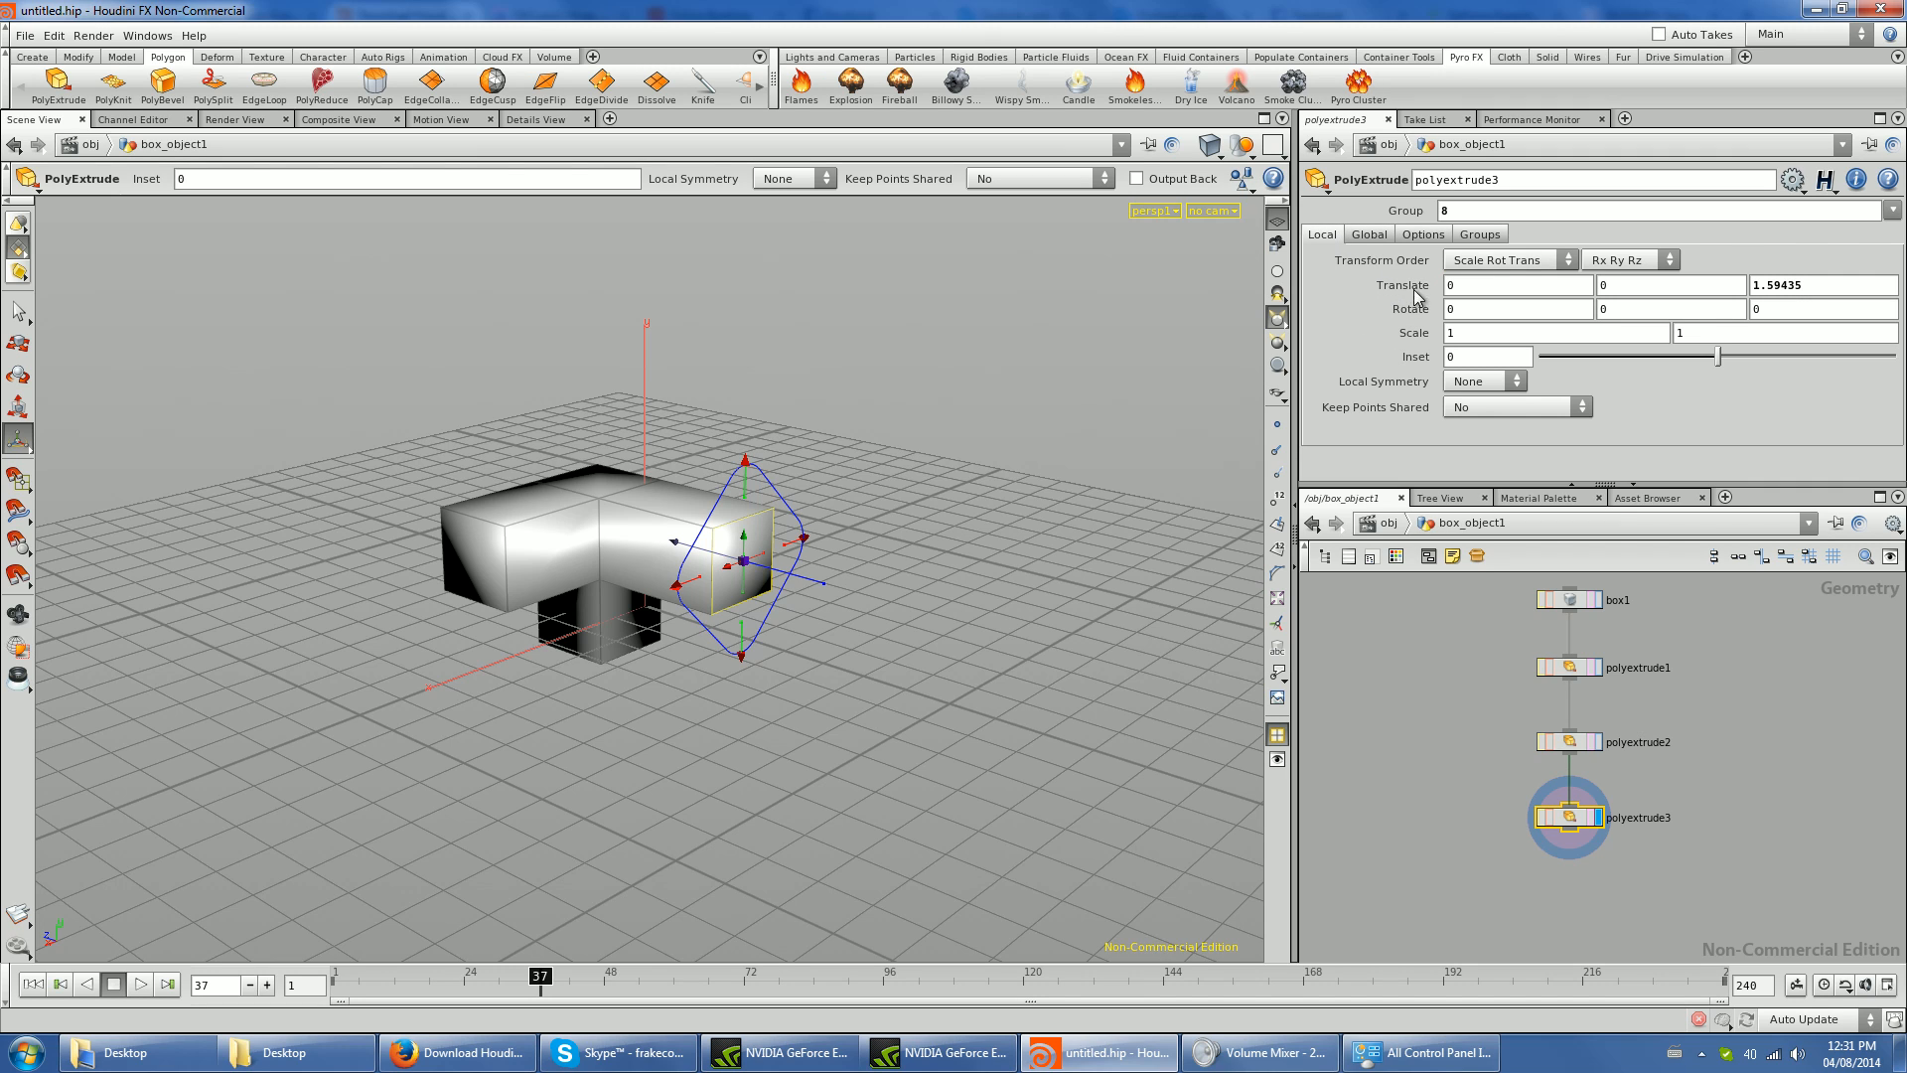
click(1371, 237)
click(1416, 236)
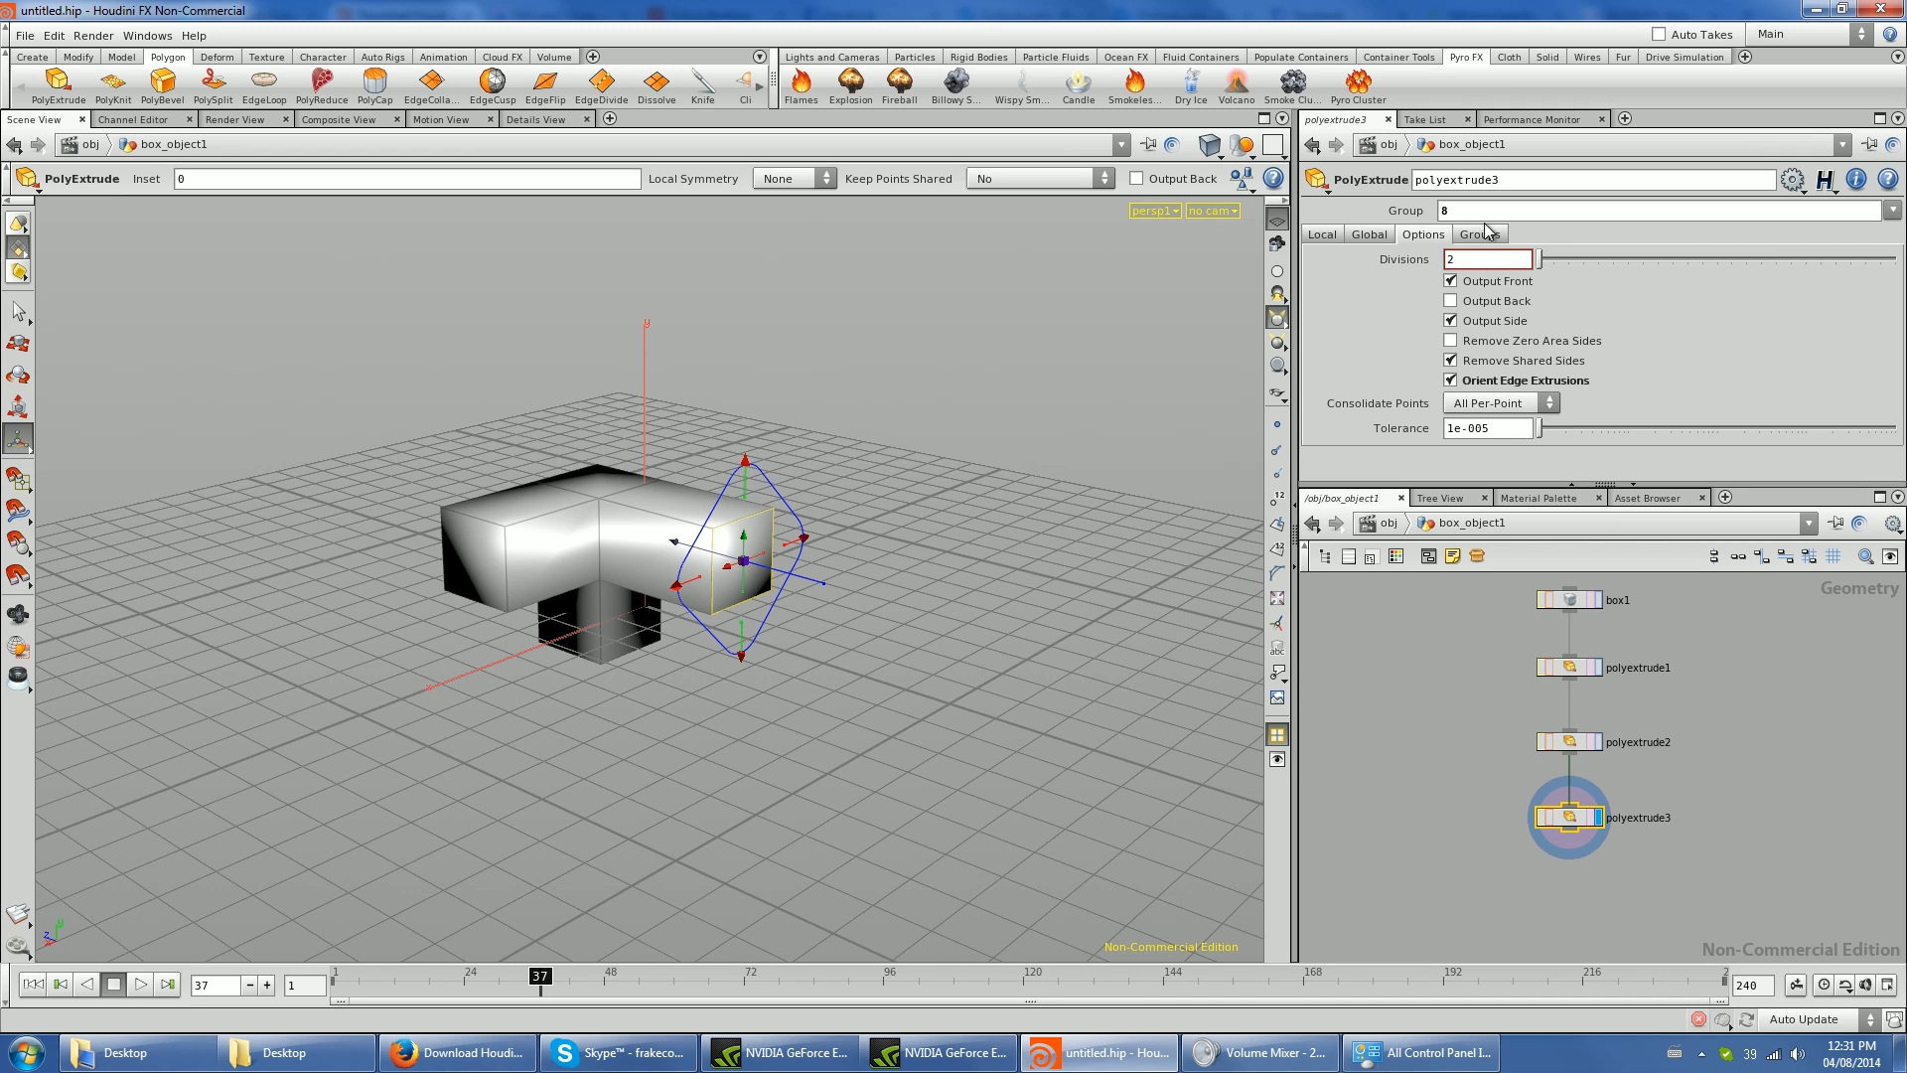
click(1487, 233)
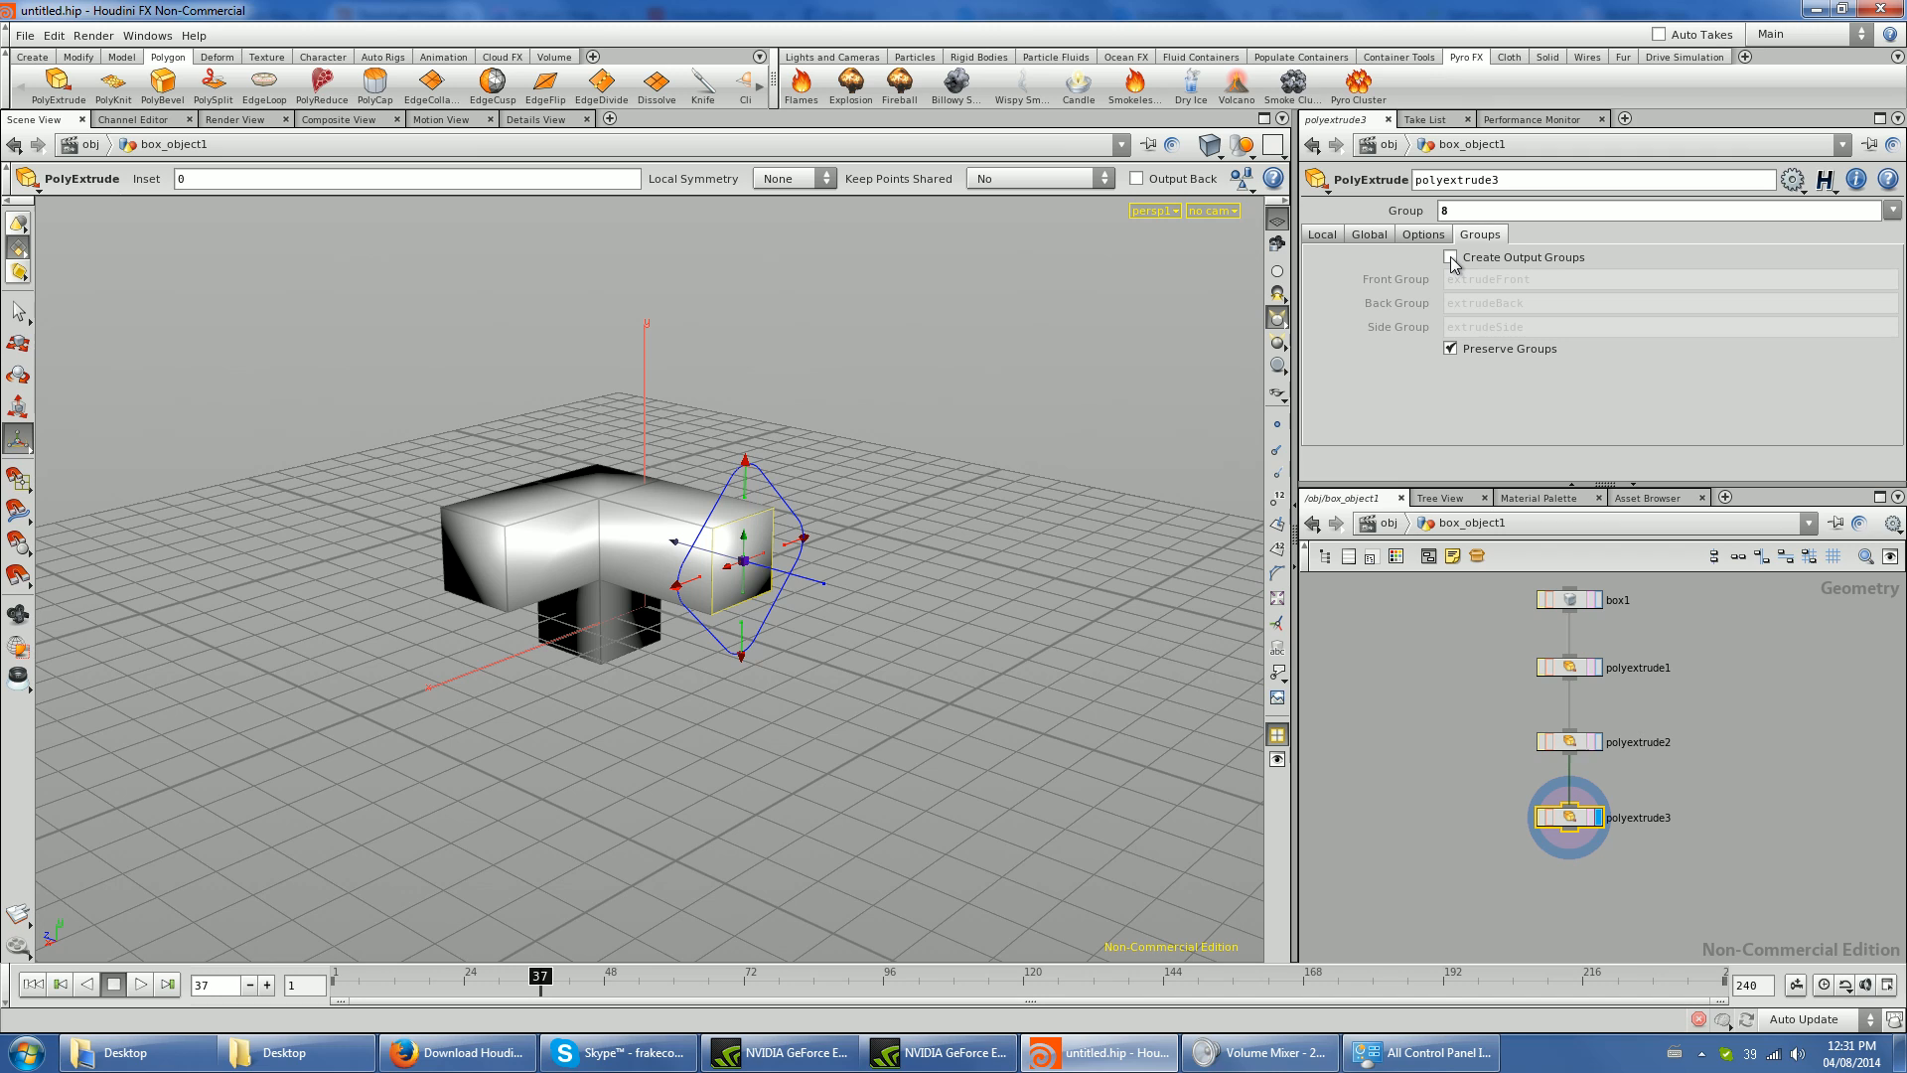
click(1451, 258)
click(1452, 258)
- Delete the box and all PolyExtrude nodes inside box_object1, and delete the box object itself from the scene
scroll(1717, 680, down, 1)
drag(1706, 594, 1440, 904)
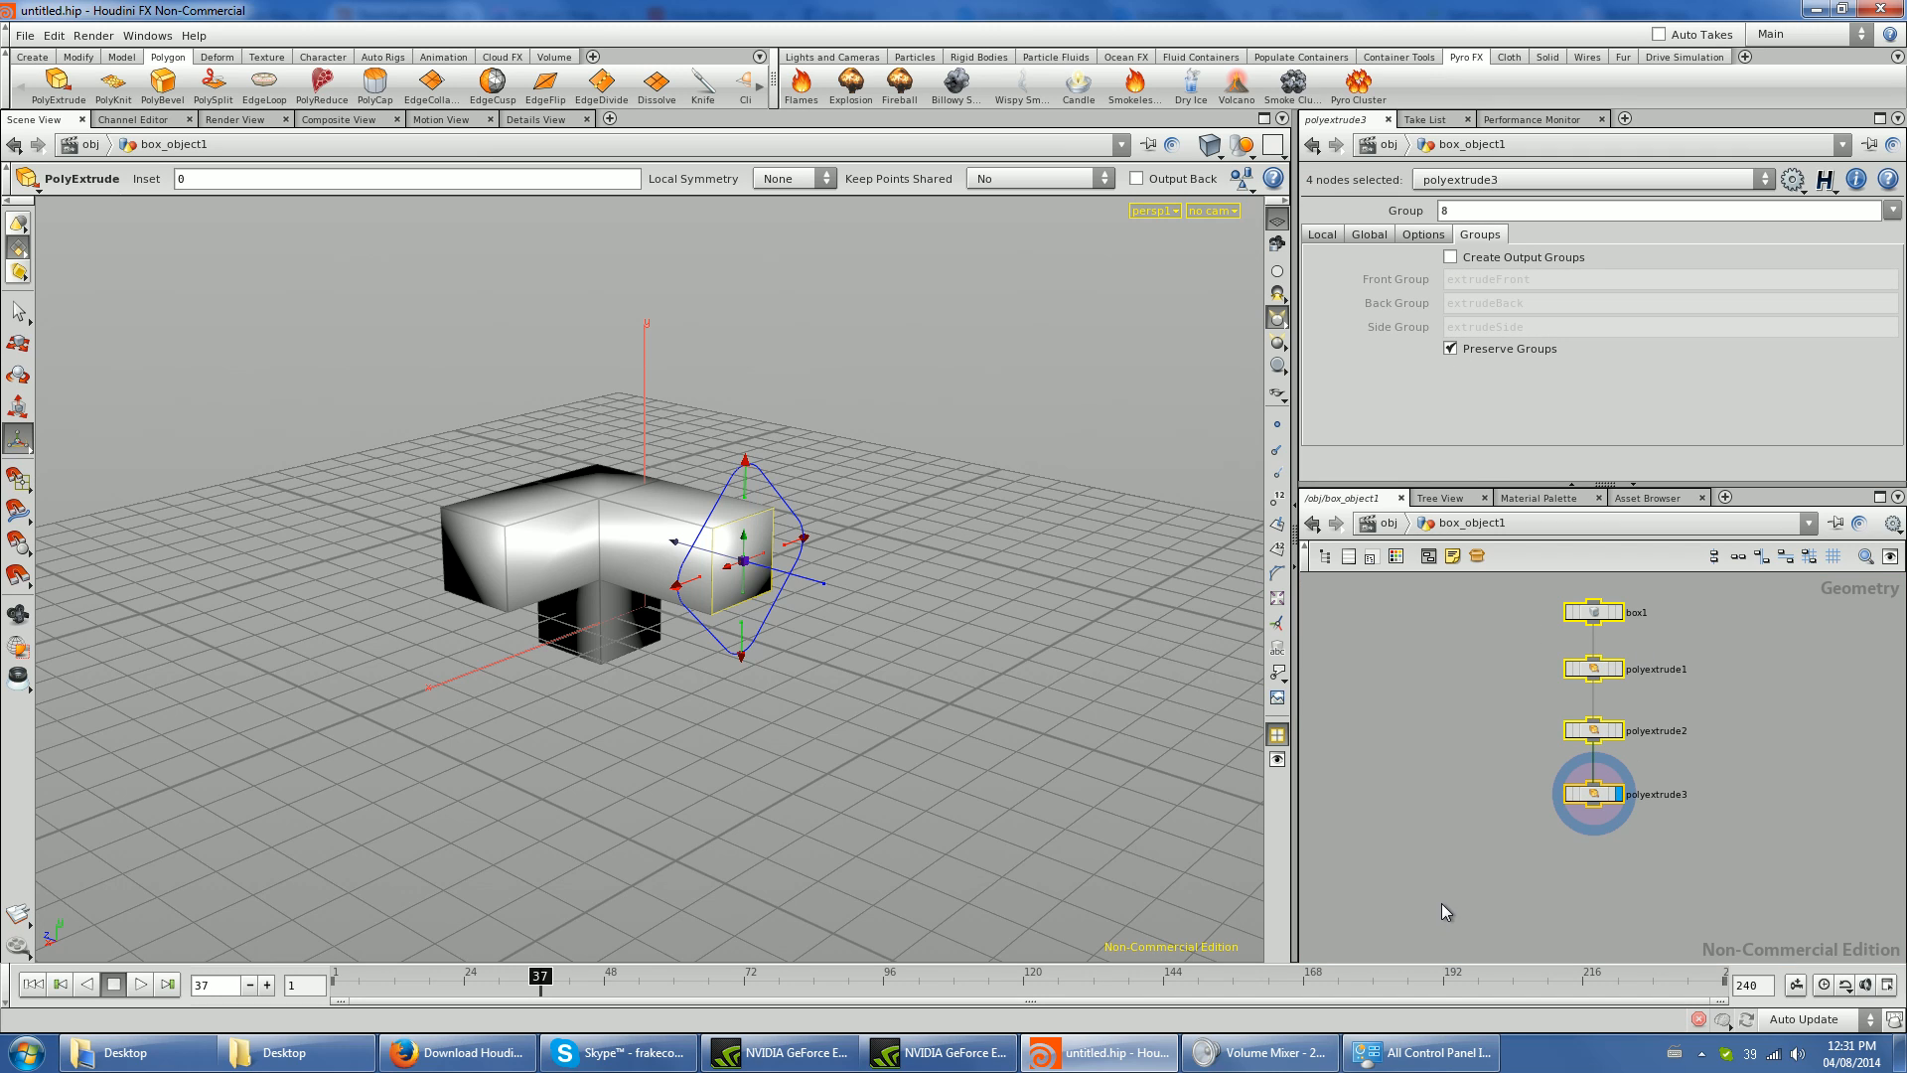
key(Delete)
alt+drag(683, 628, 663, 666)
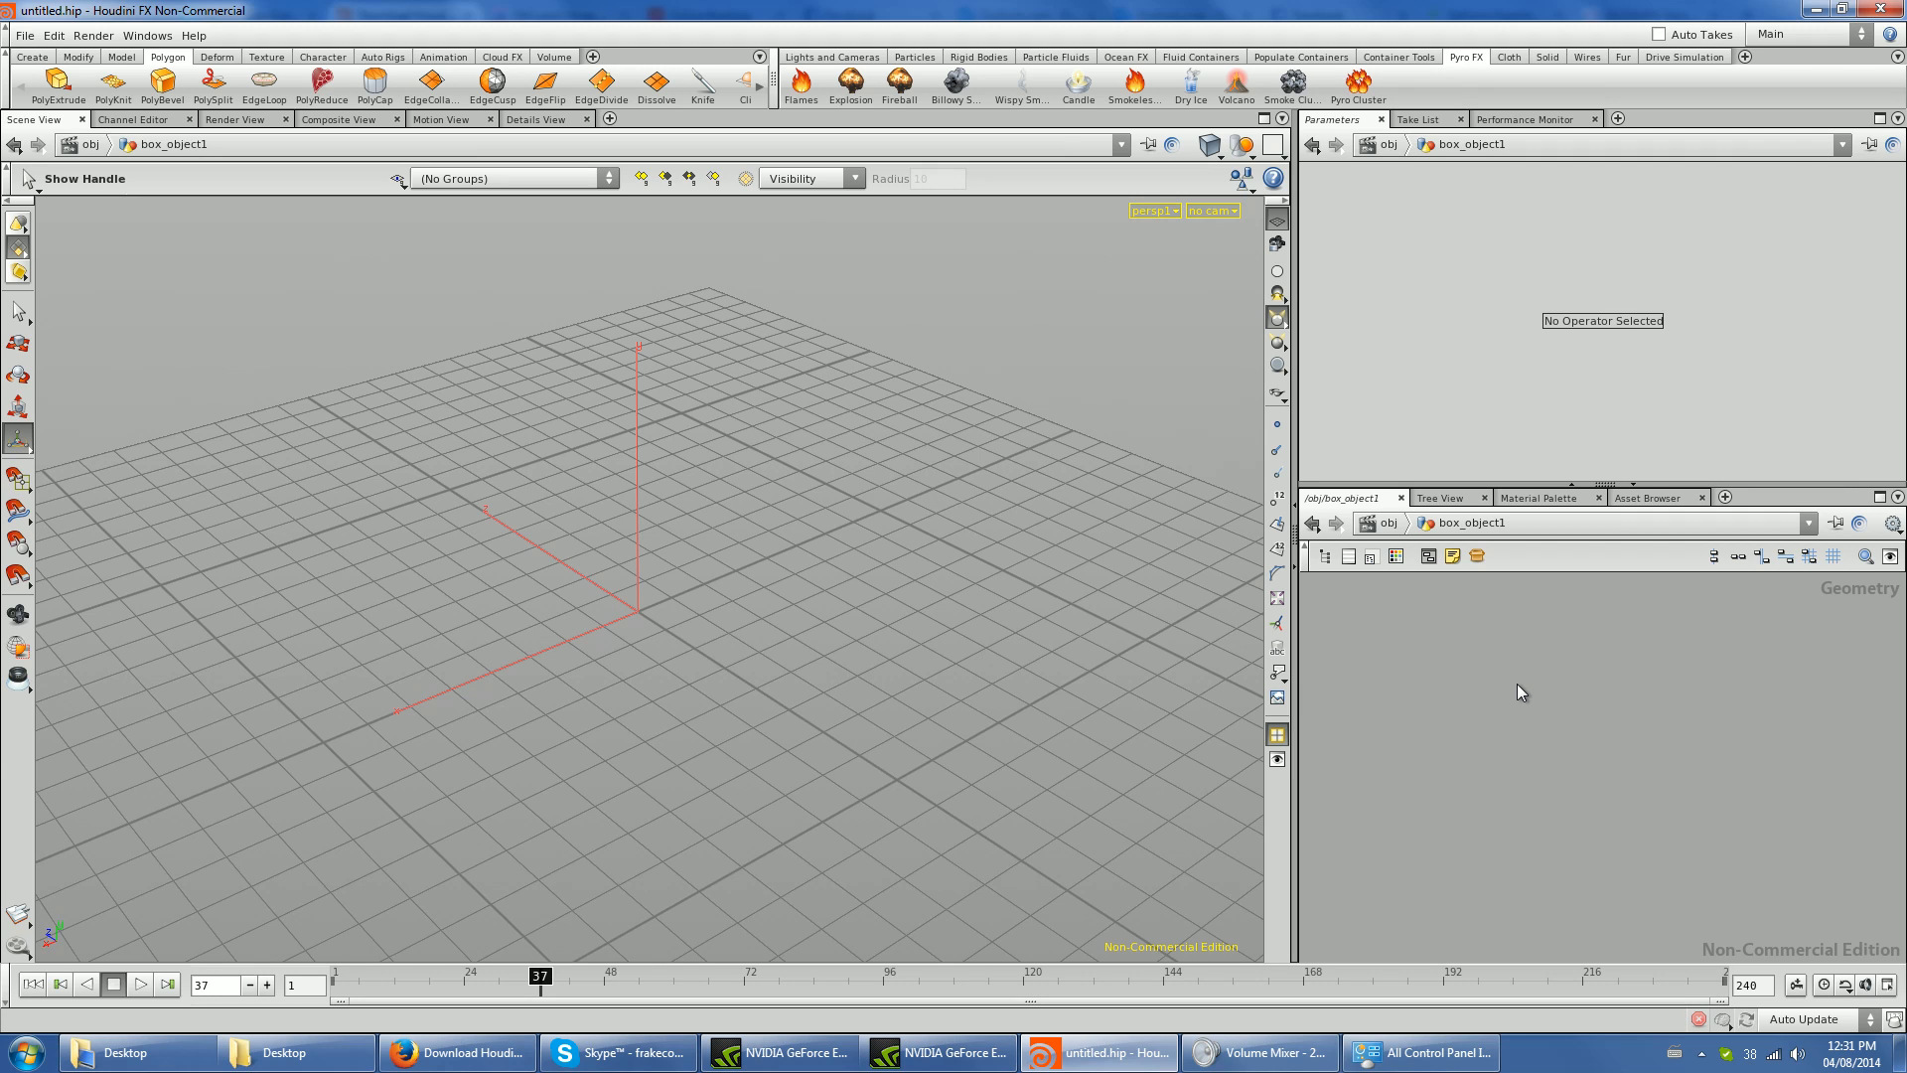
key(u)
key(Delete)
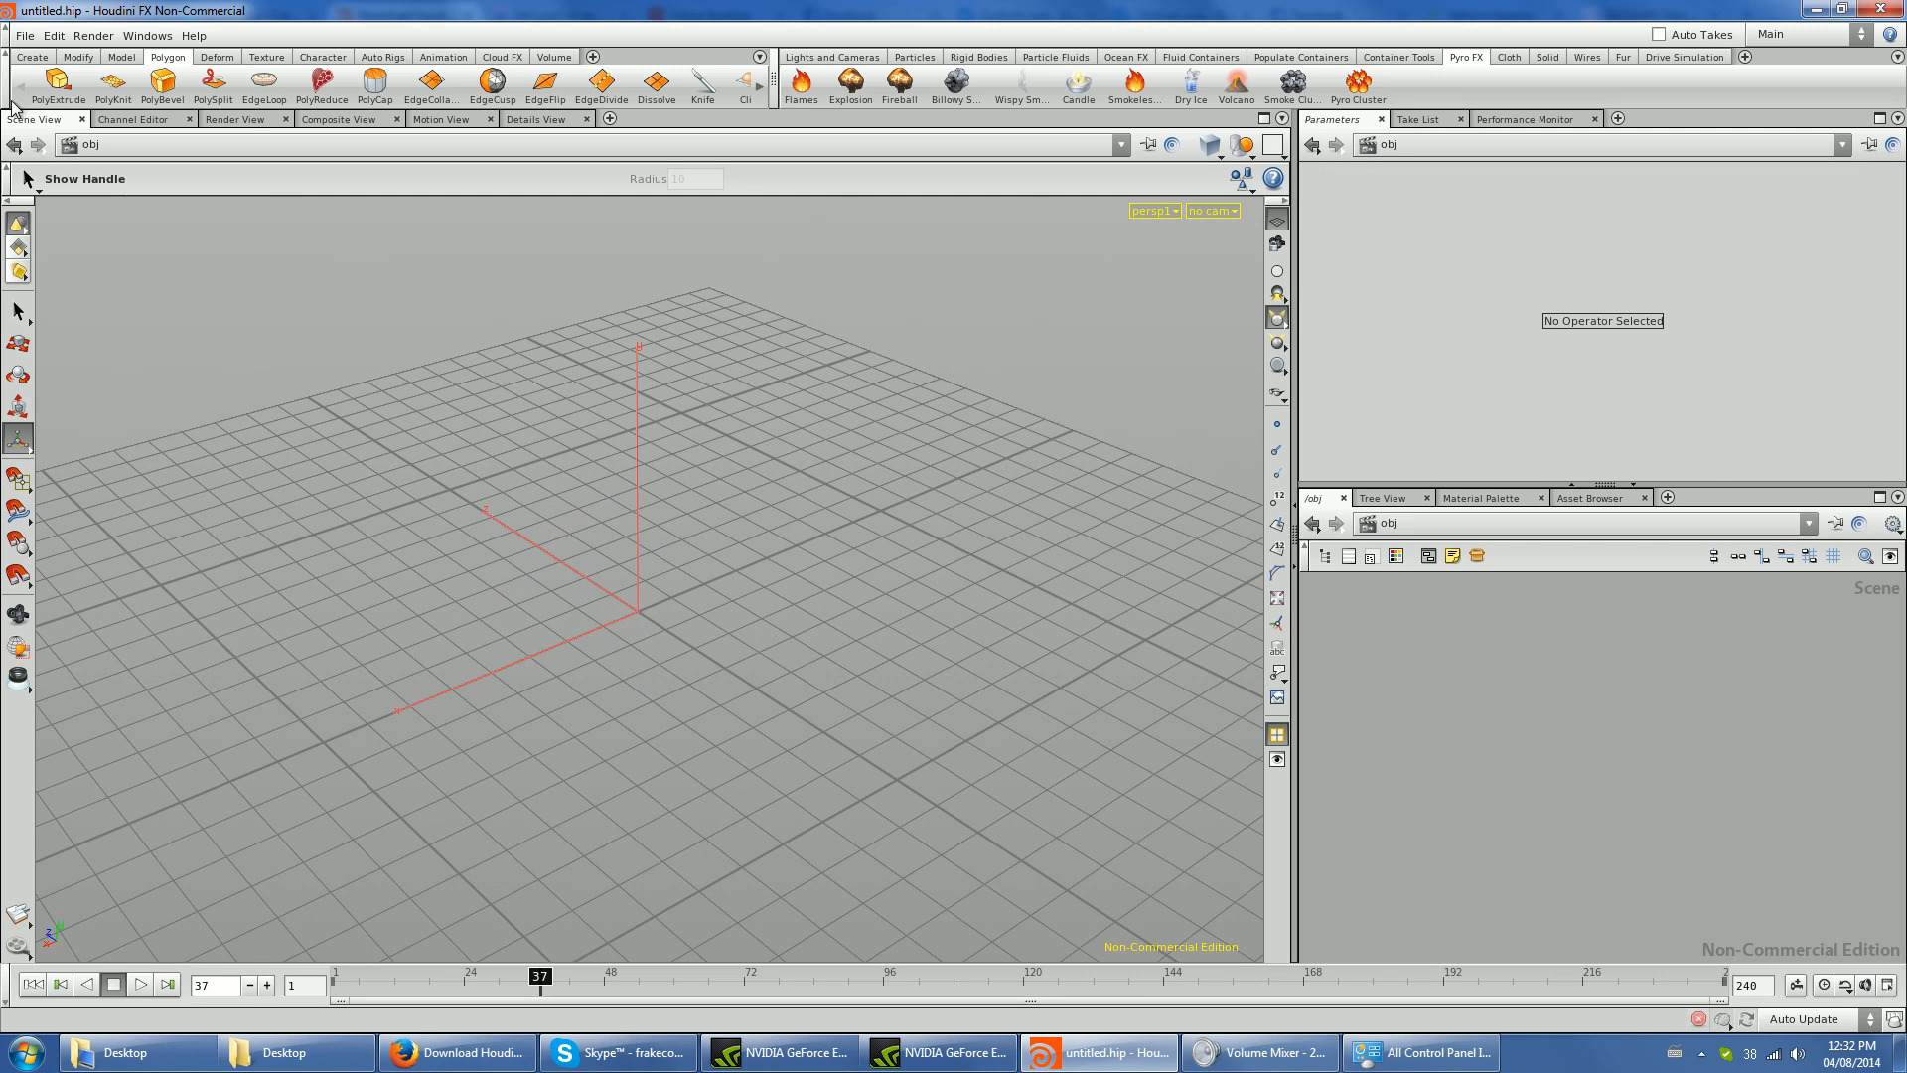
- Start a new empty scene
click(24, 36)
click(45, 56)
click(331, 171)
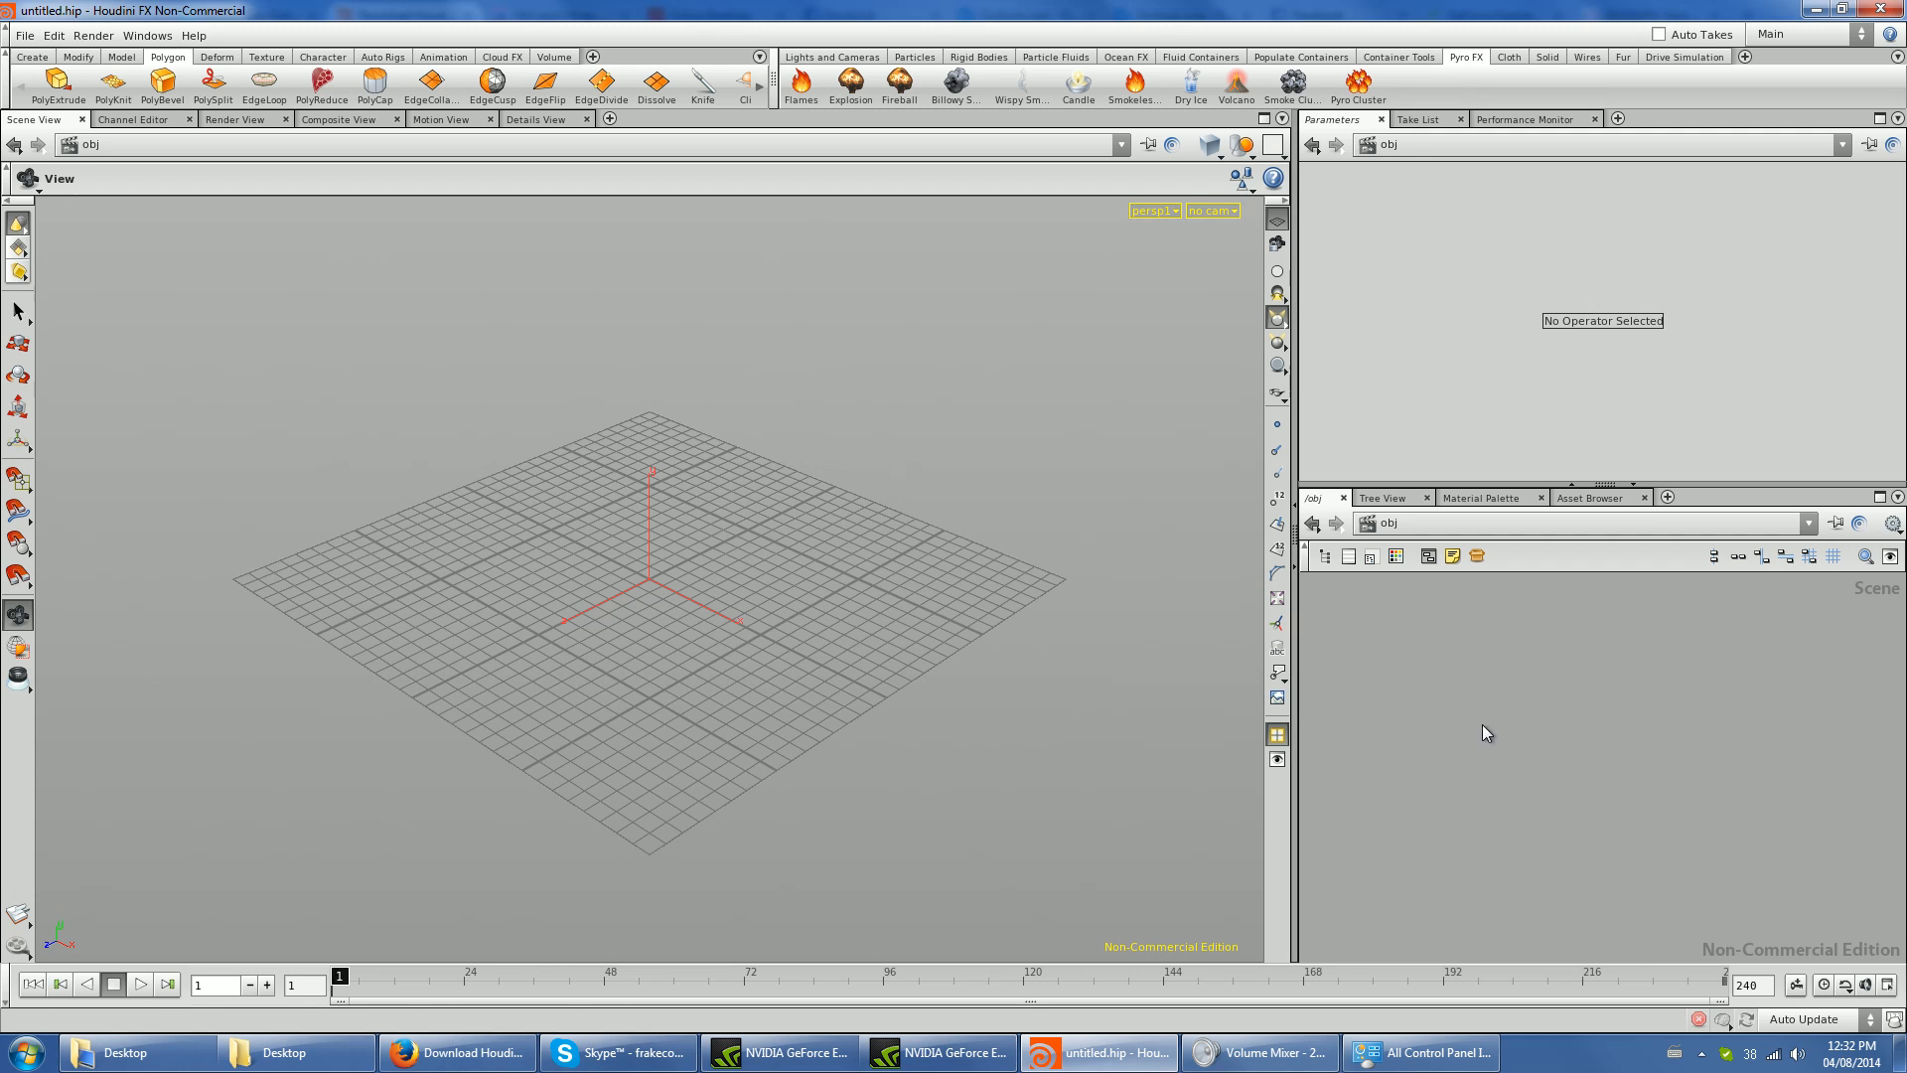
- Draw a five-point S-shaped curve across the construction grid with the Curve tool at object level
click(32, 58)
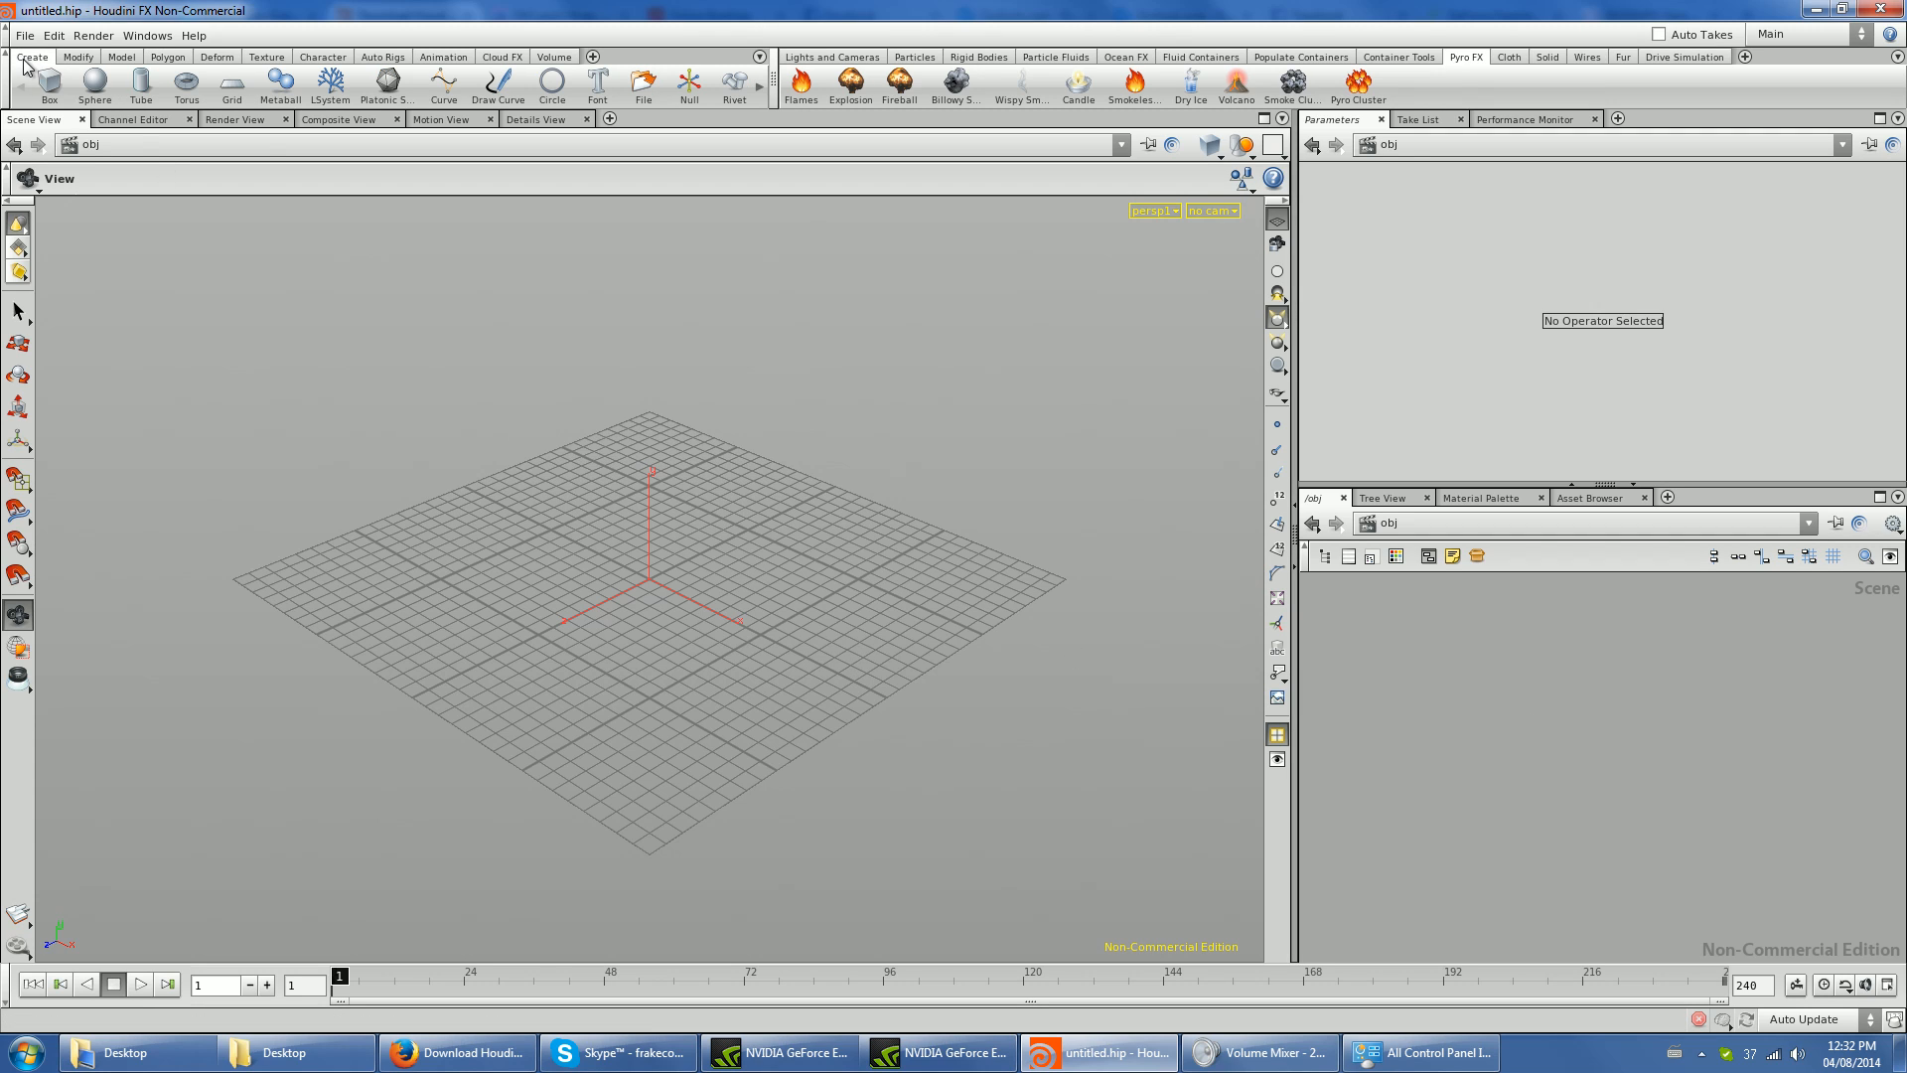
click(463, 99)
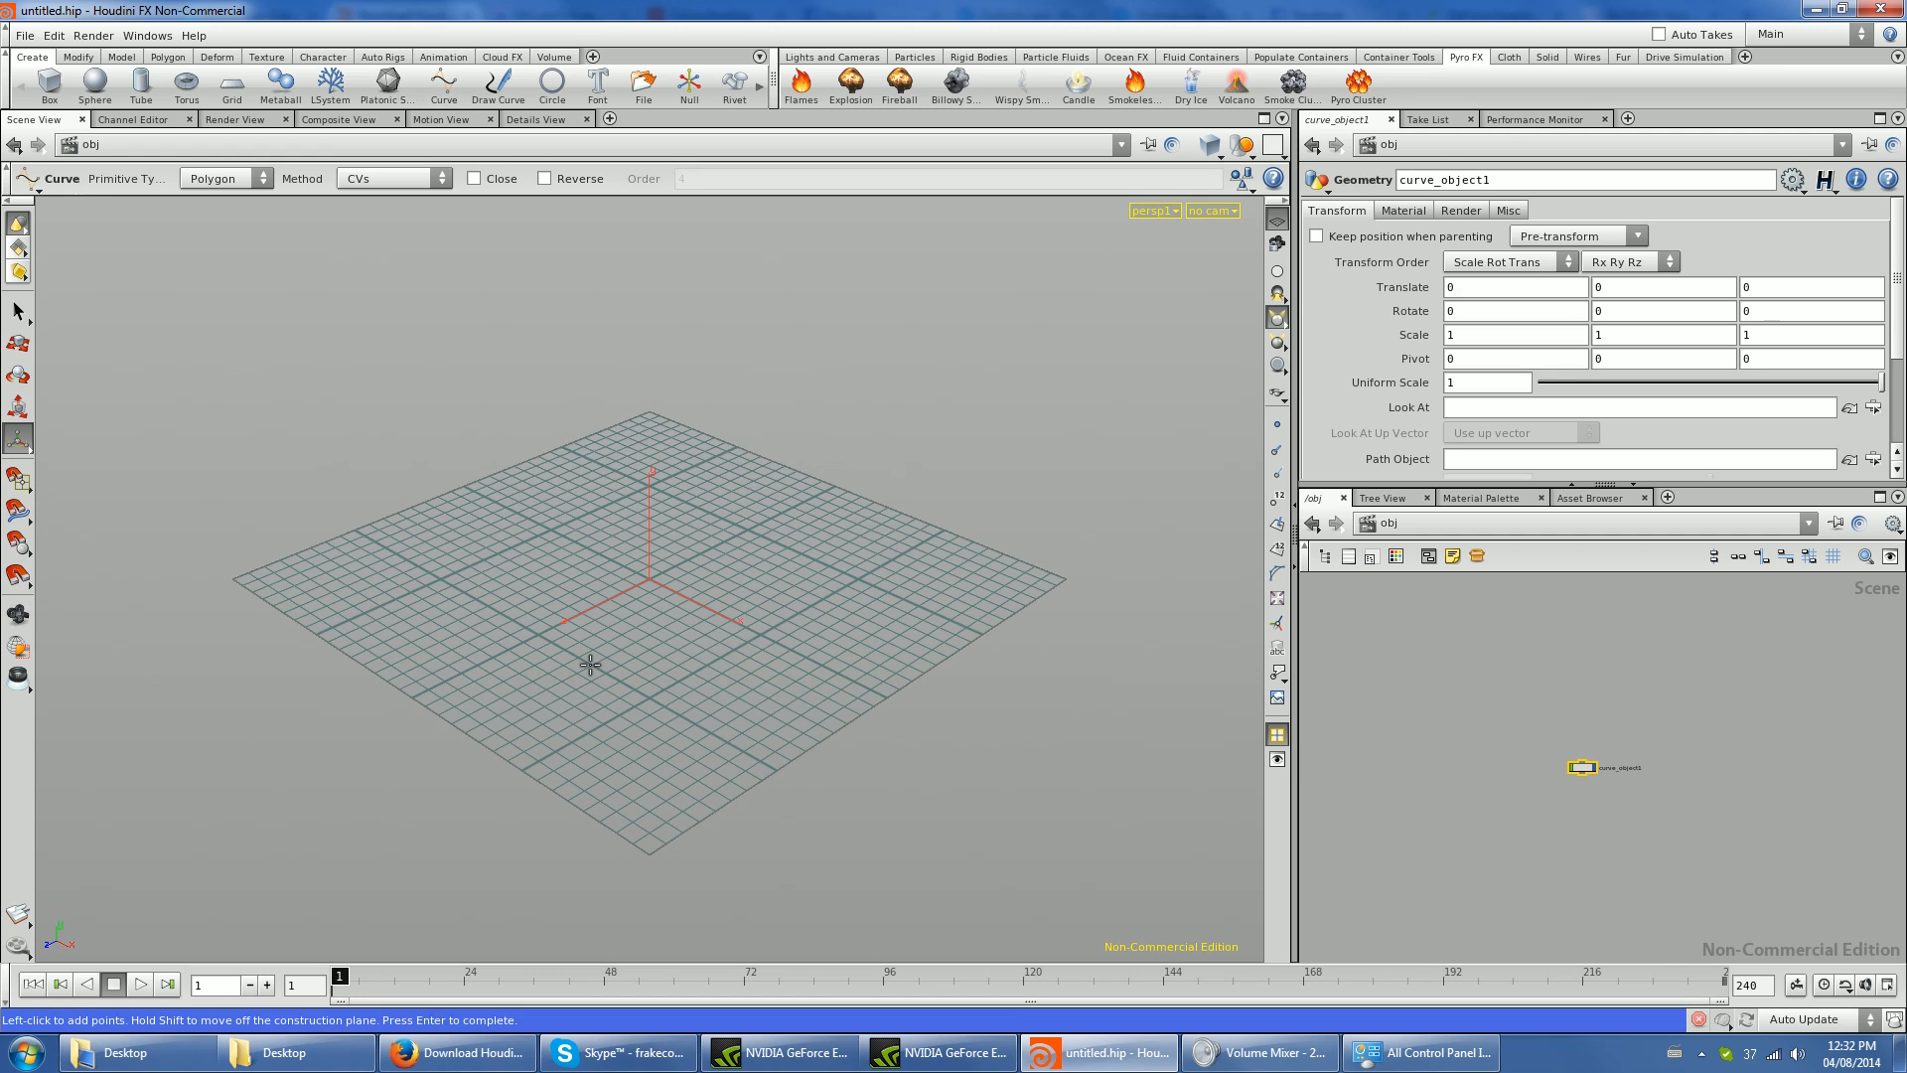
key(Escape)
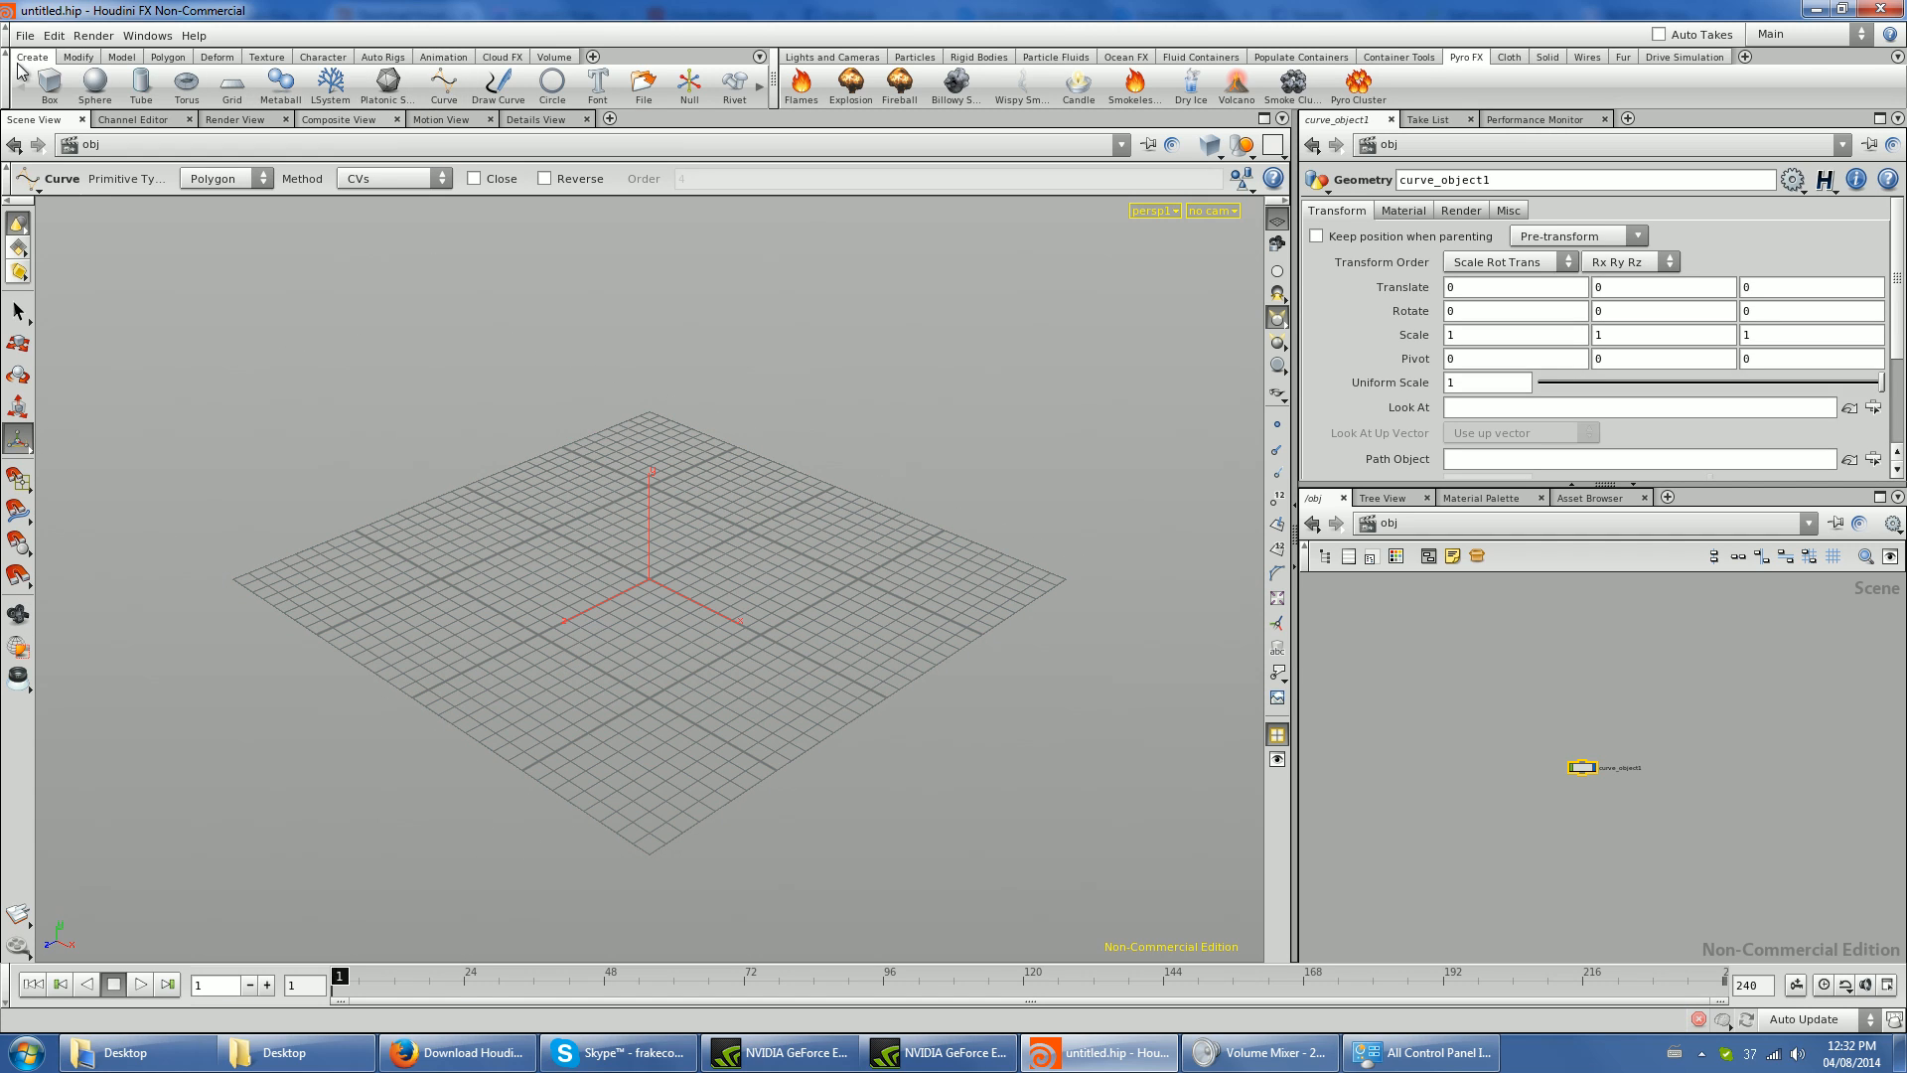
click(444, 92)
click(240, 700)
click(594, 716)
click(769, 560)
click(748, 420)
click(757, 384)
click(1102, 383)
key(Return)
- Try different primitive types on the S-shaped curve, ending with NURBS
click(262, 179)
click(221, 210)
click(237, 181)
click(229, 234)
click(222, 184)
click(222, 199)
click(213, 183)
click(208, 216)
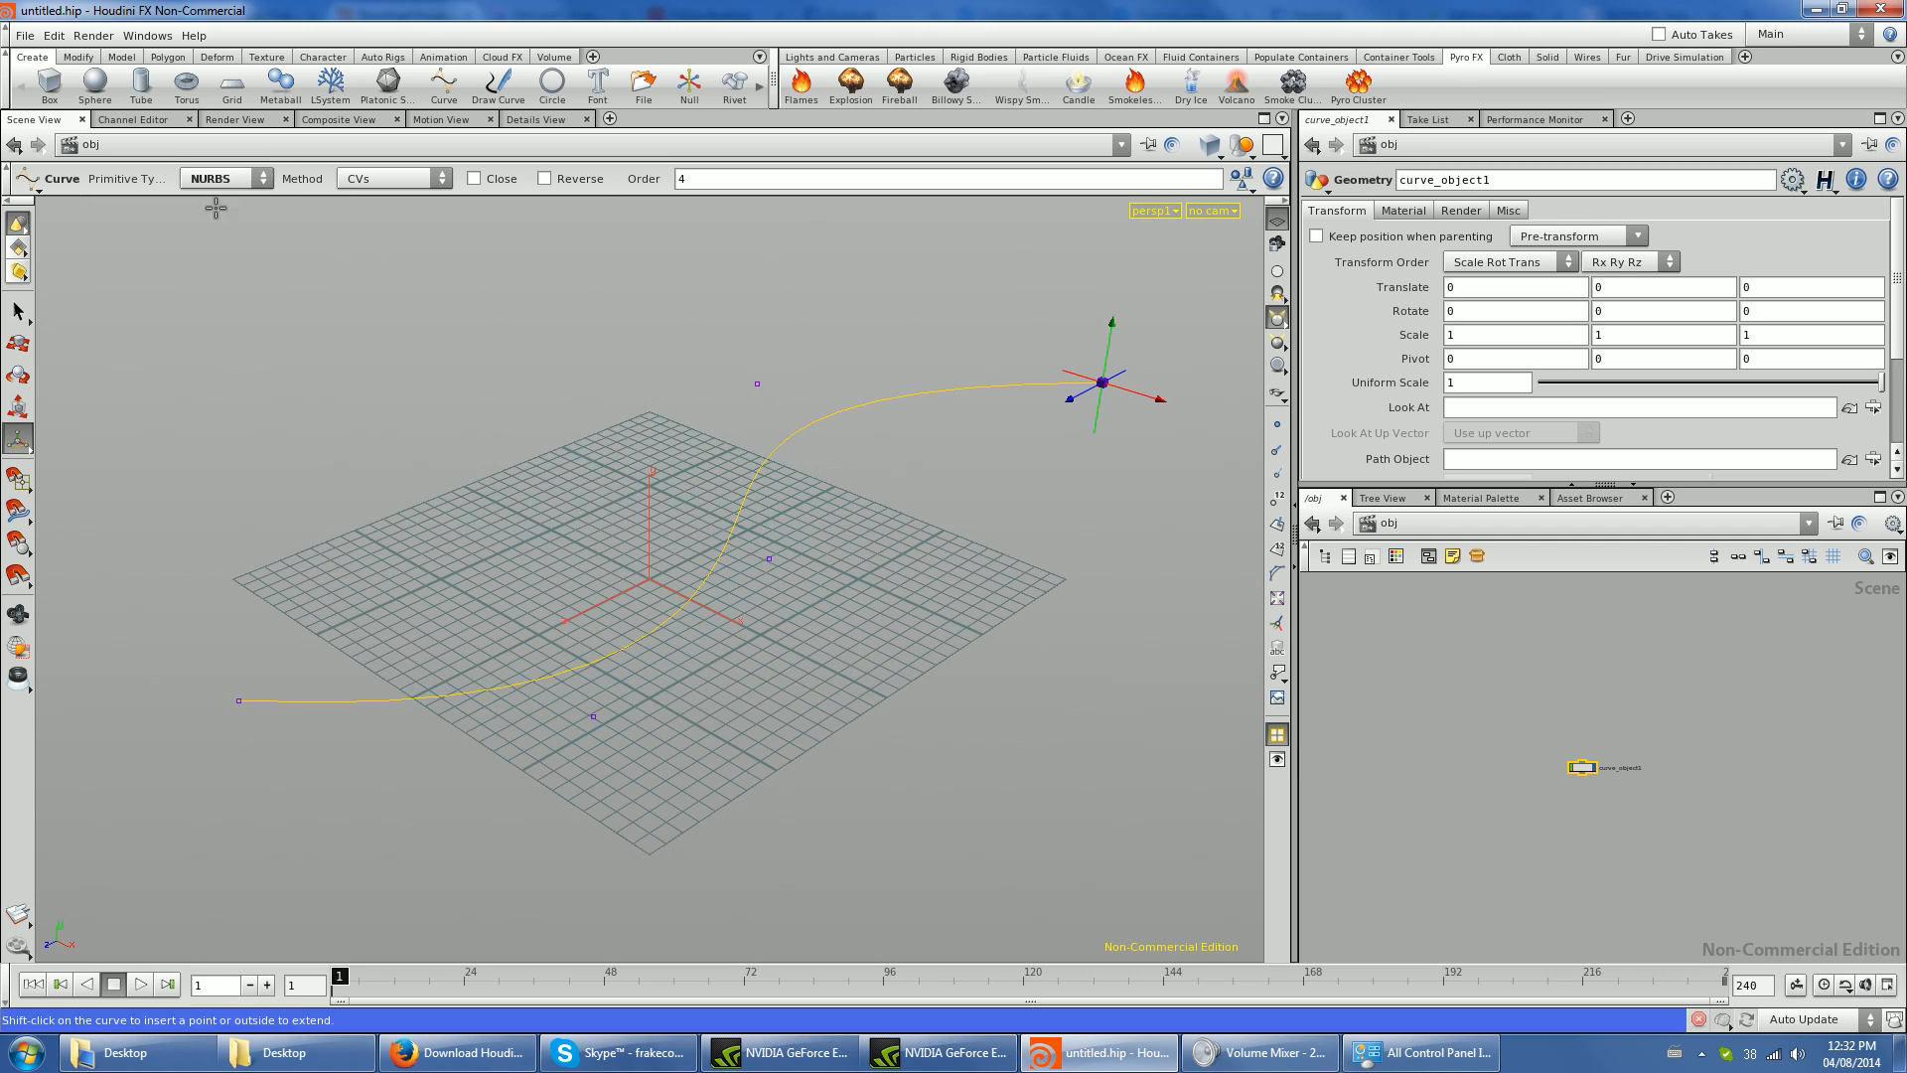
- Delete the curve object from the scene network
click(1576, 782)
click(1582, 767)
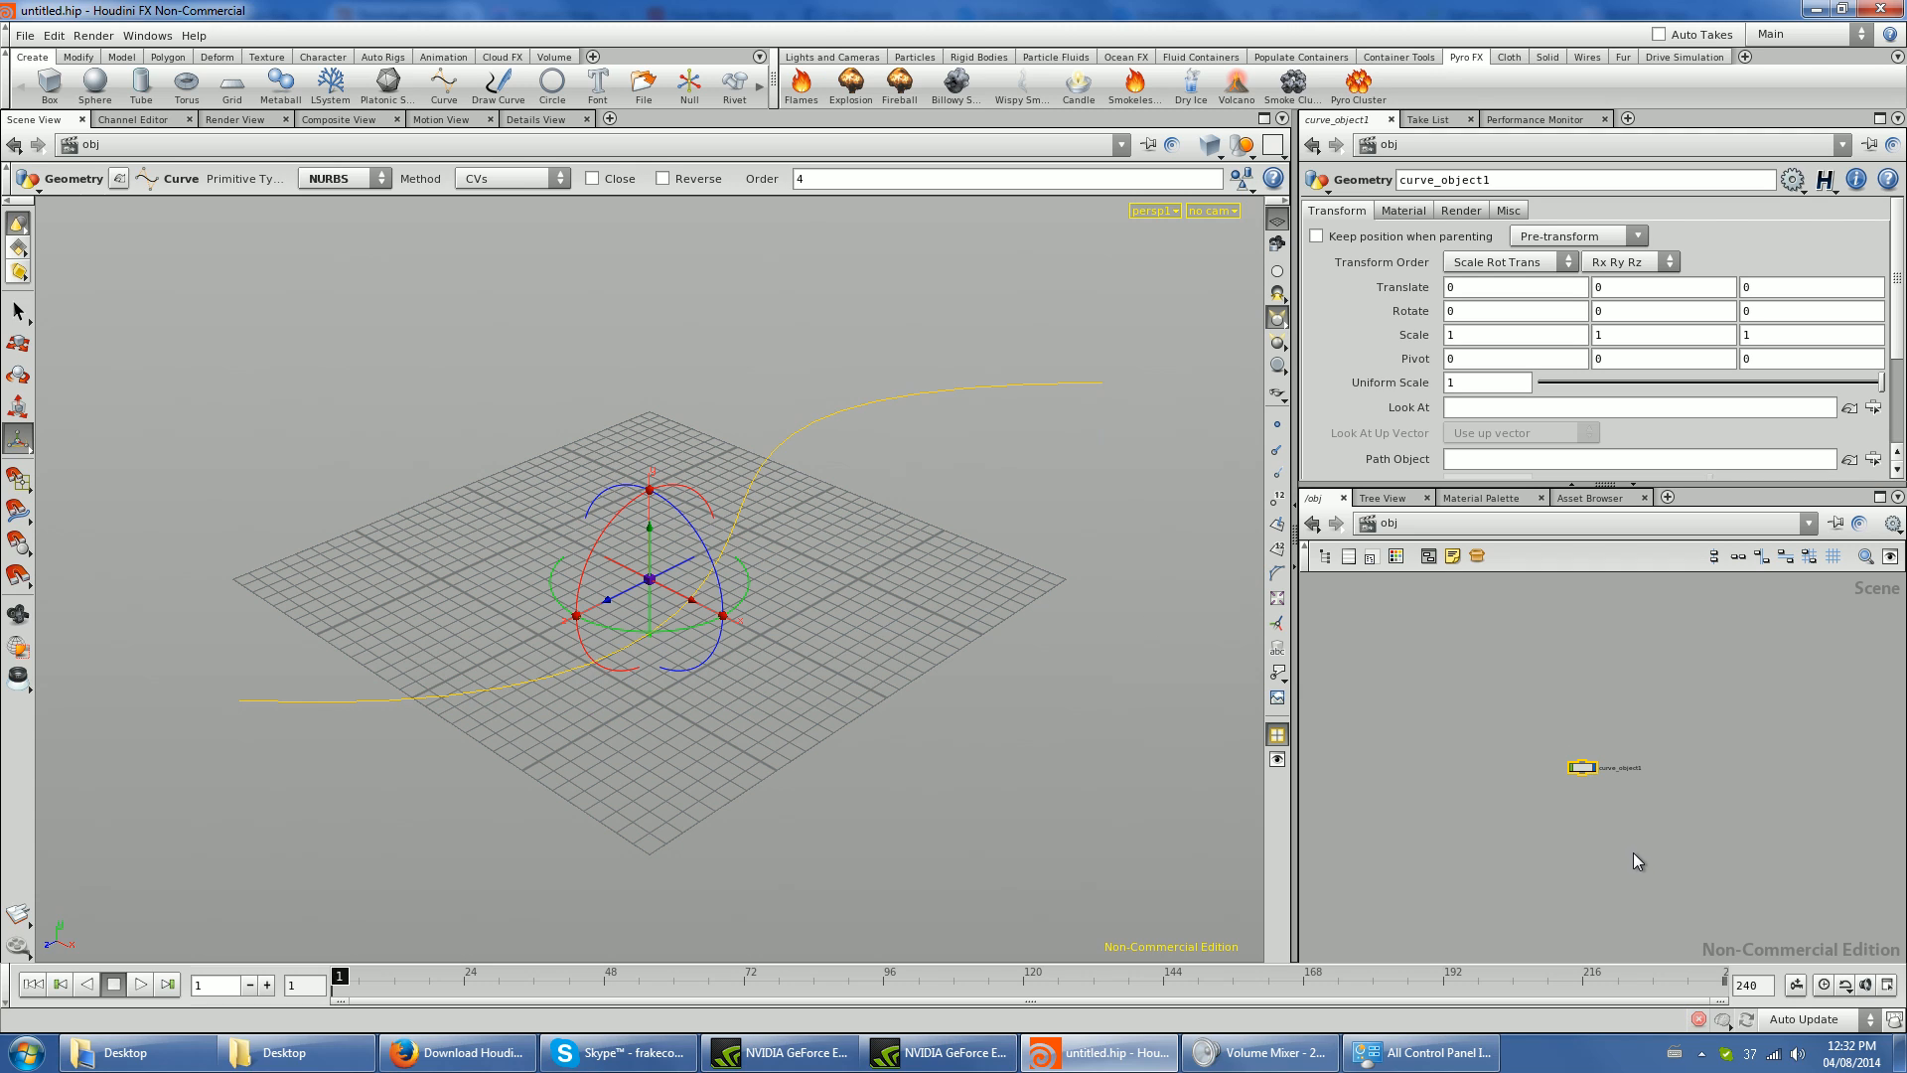
key(Delete)
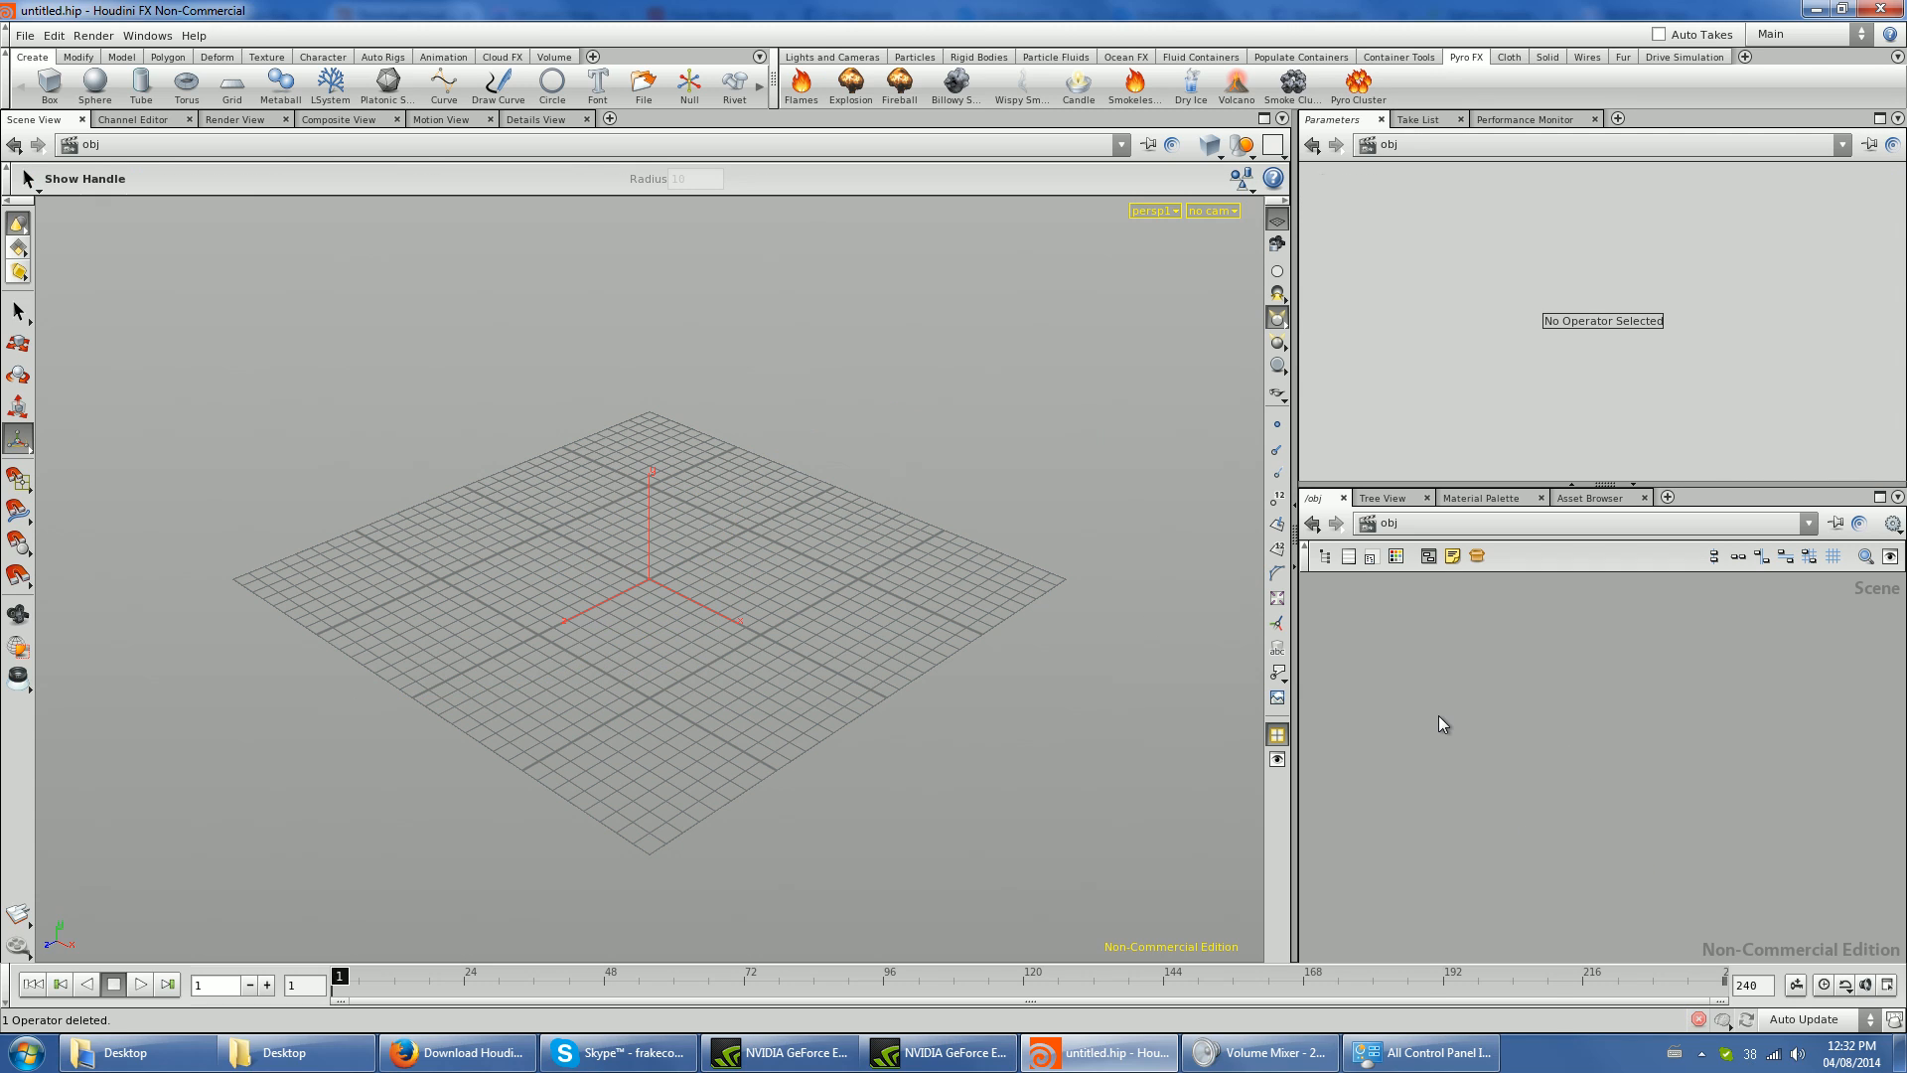
- Add a Geometry object to the scene network, look inside it and return to object level
key(Tab)
text(Geo)
key(Escape)
click(1438, 715)
double_click(1439, 716)
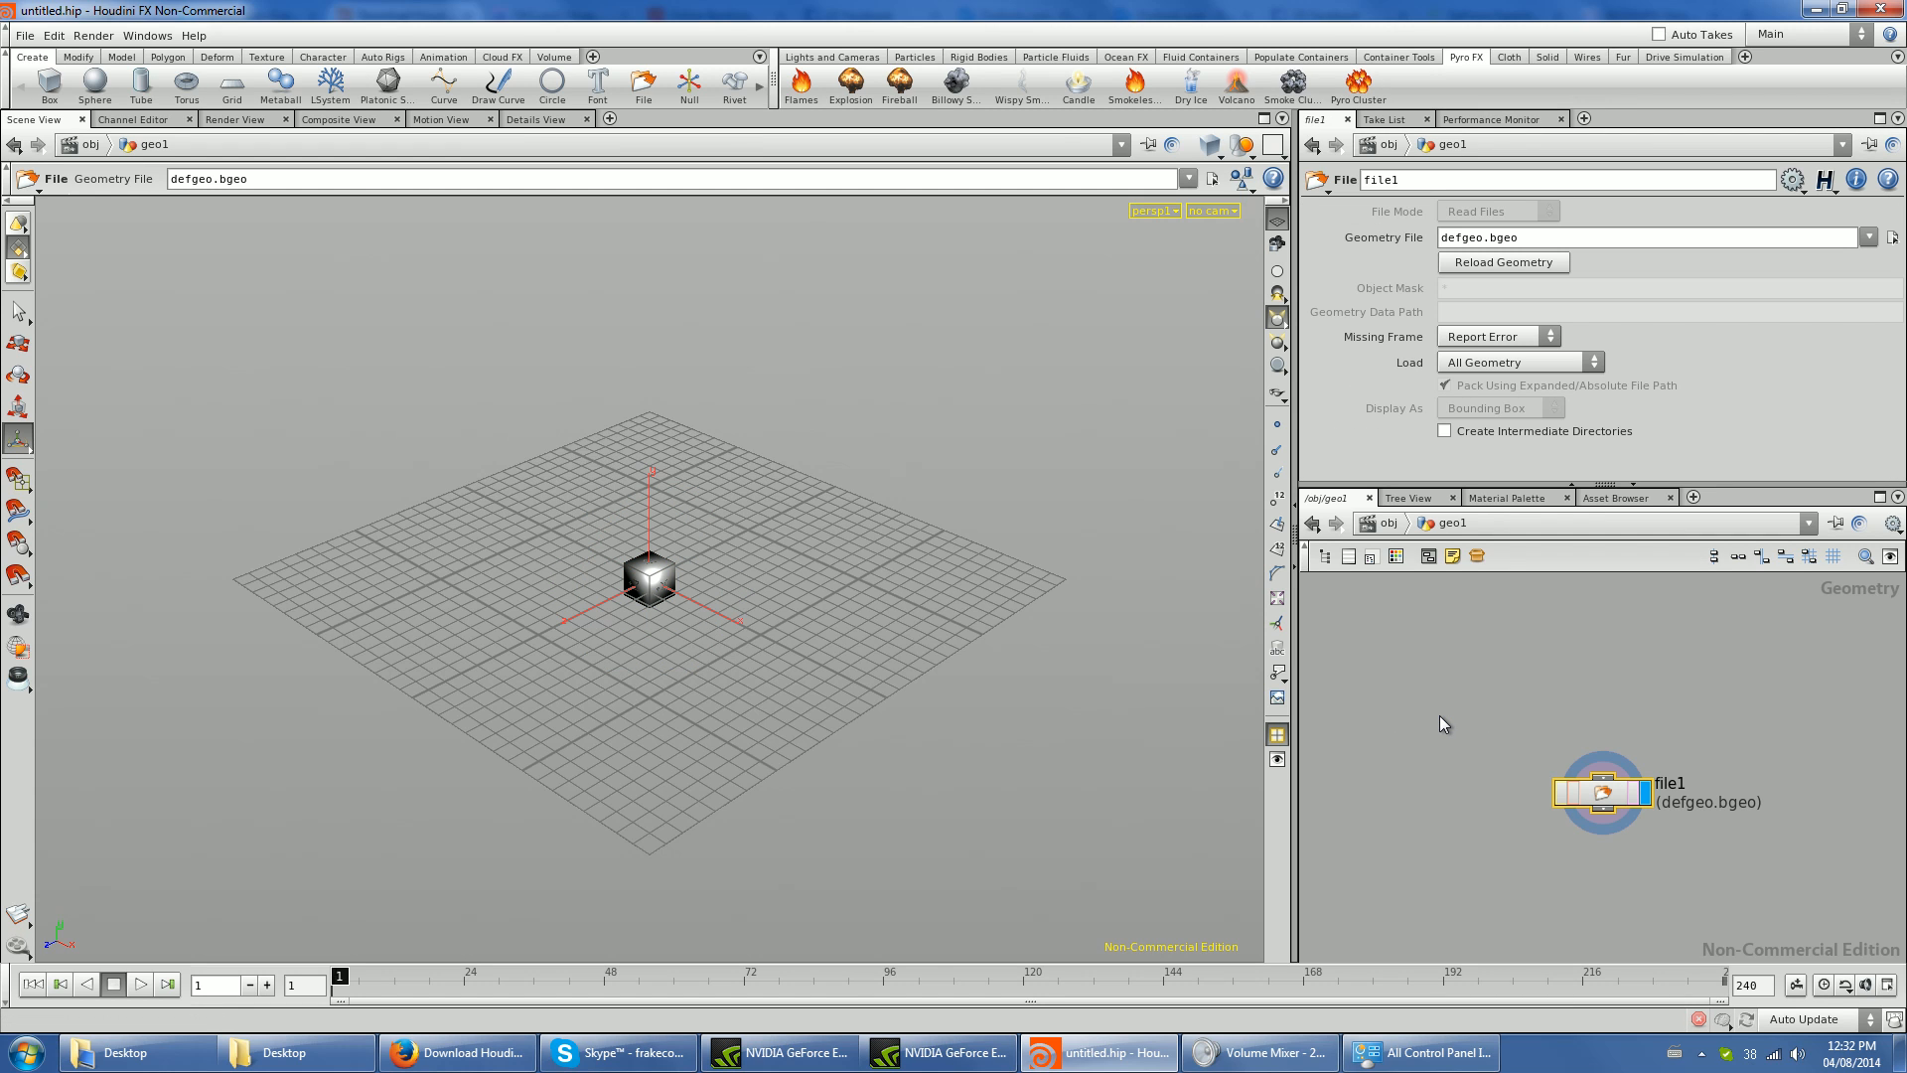
key(u)
key(h)
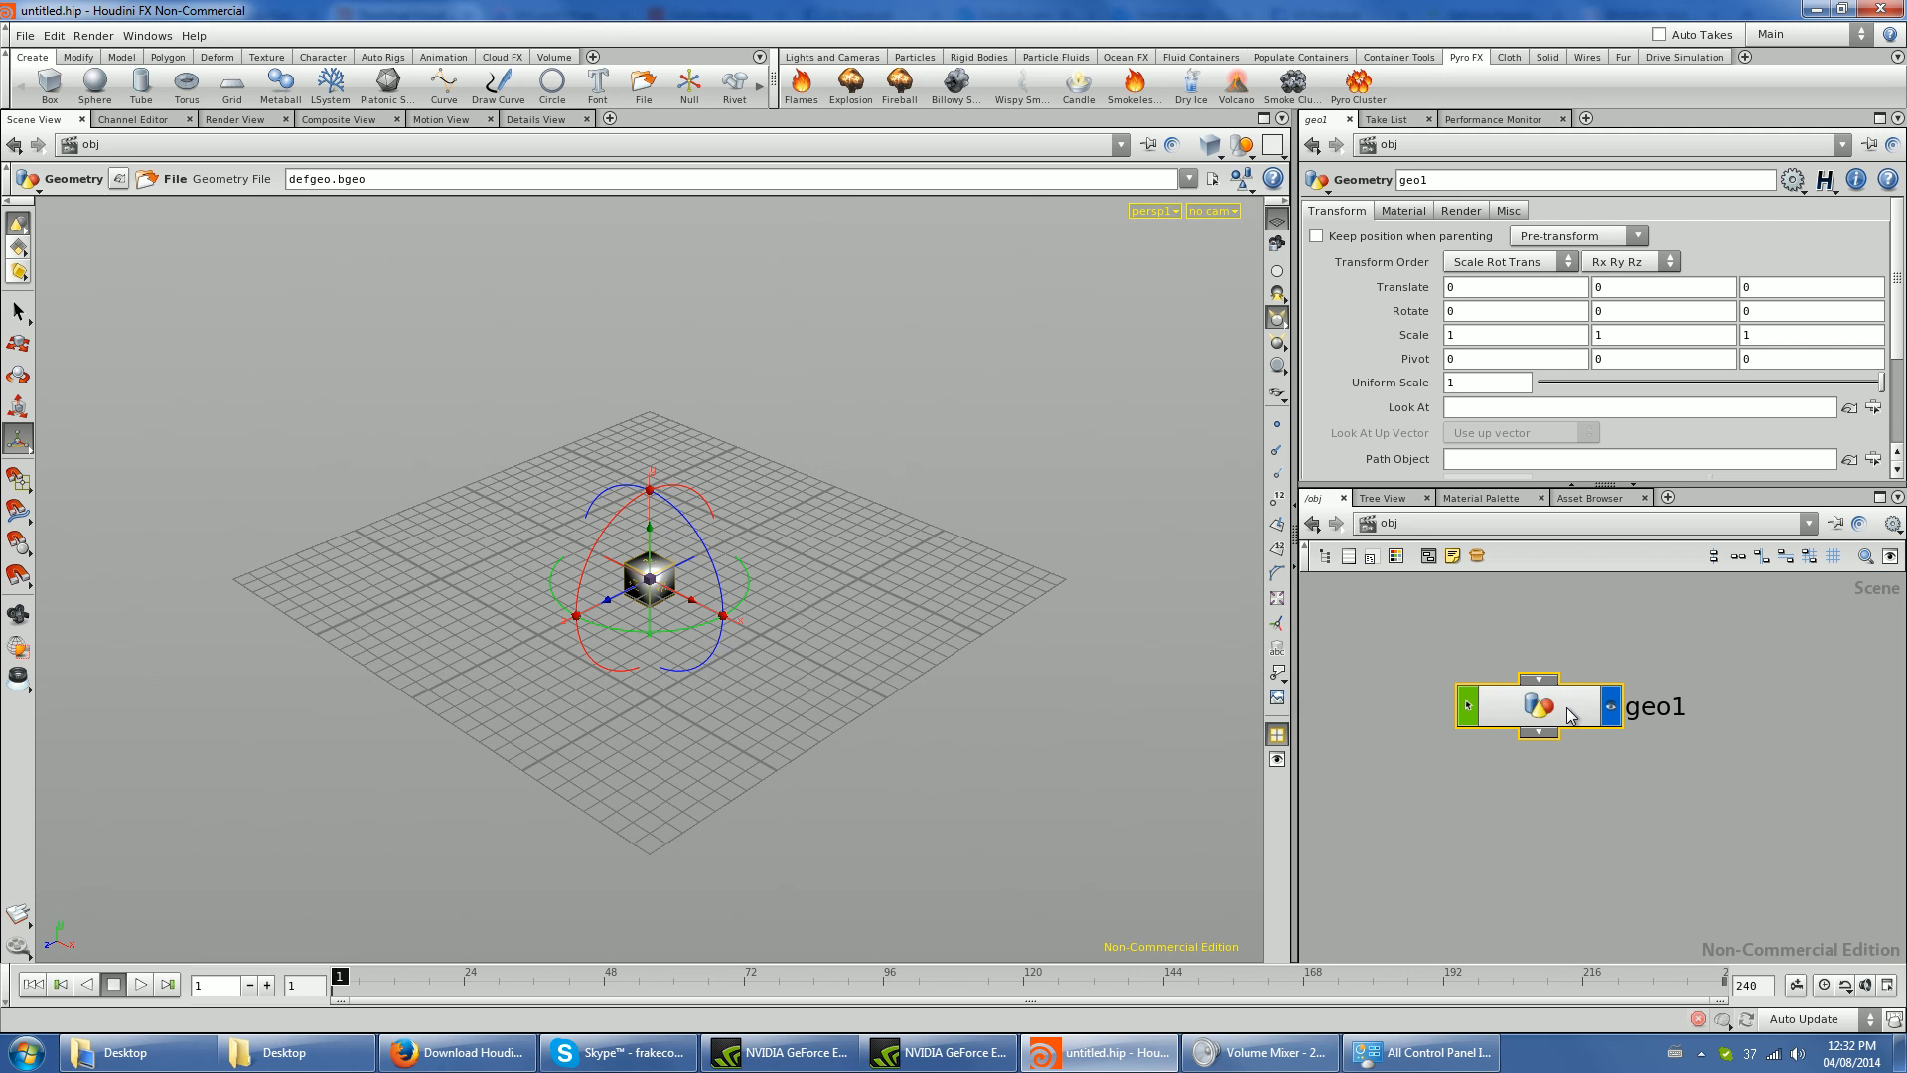
- Delete the default file node inside geo1, and delete the geo1 object from the scene network
double_click(1568, 711)
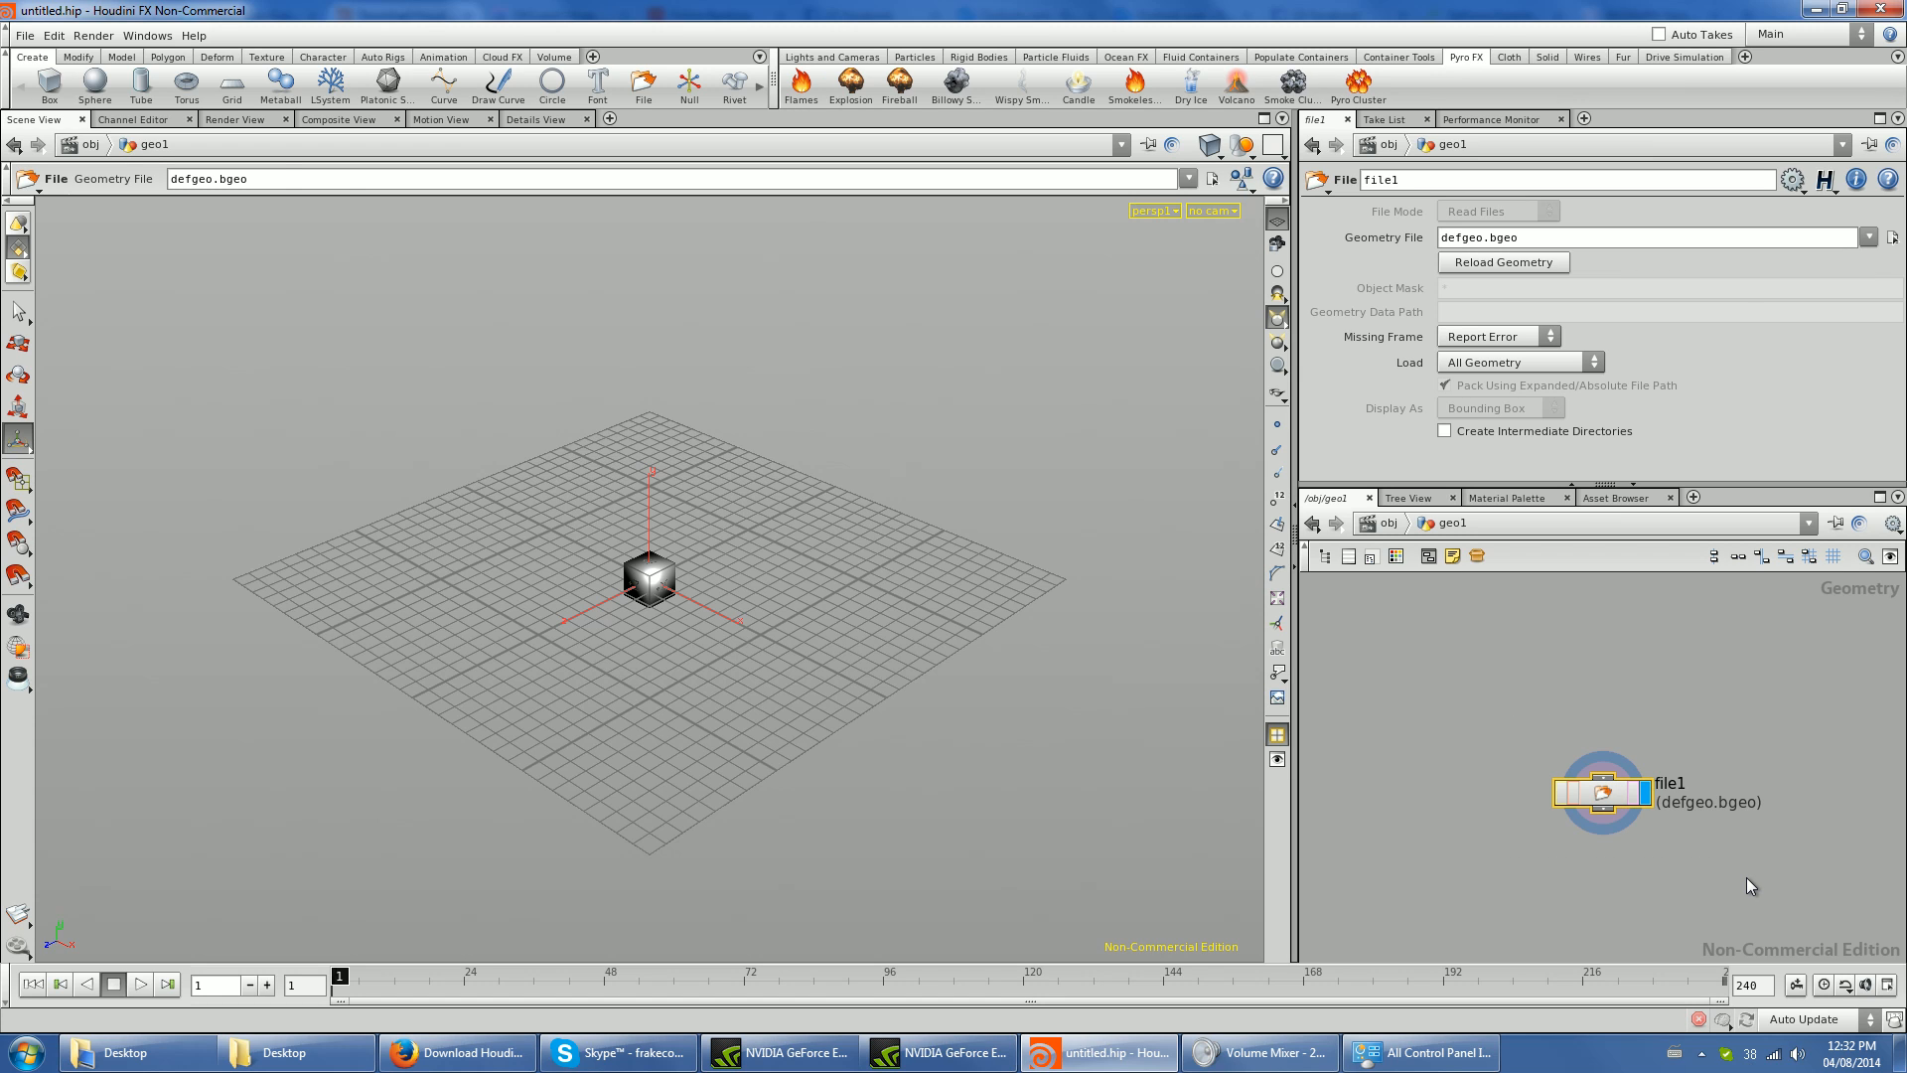
key(u)
double_click(1530, 701)
key(Delete)
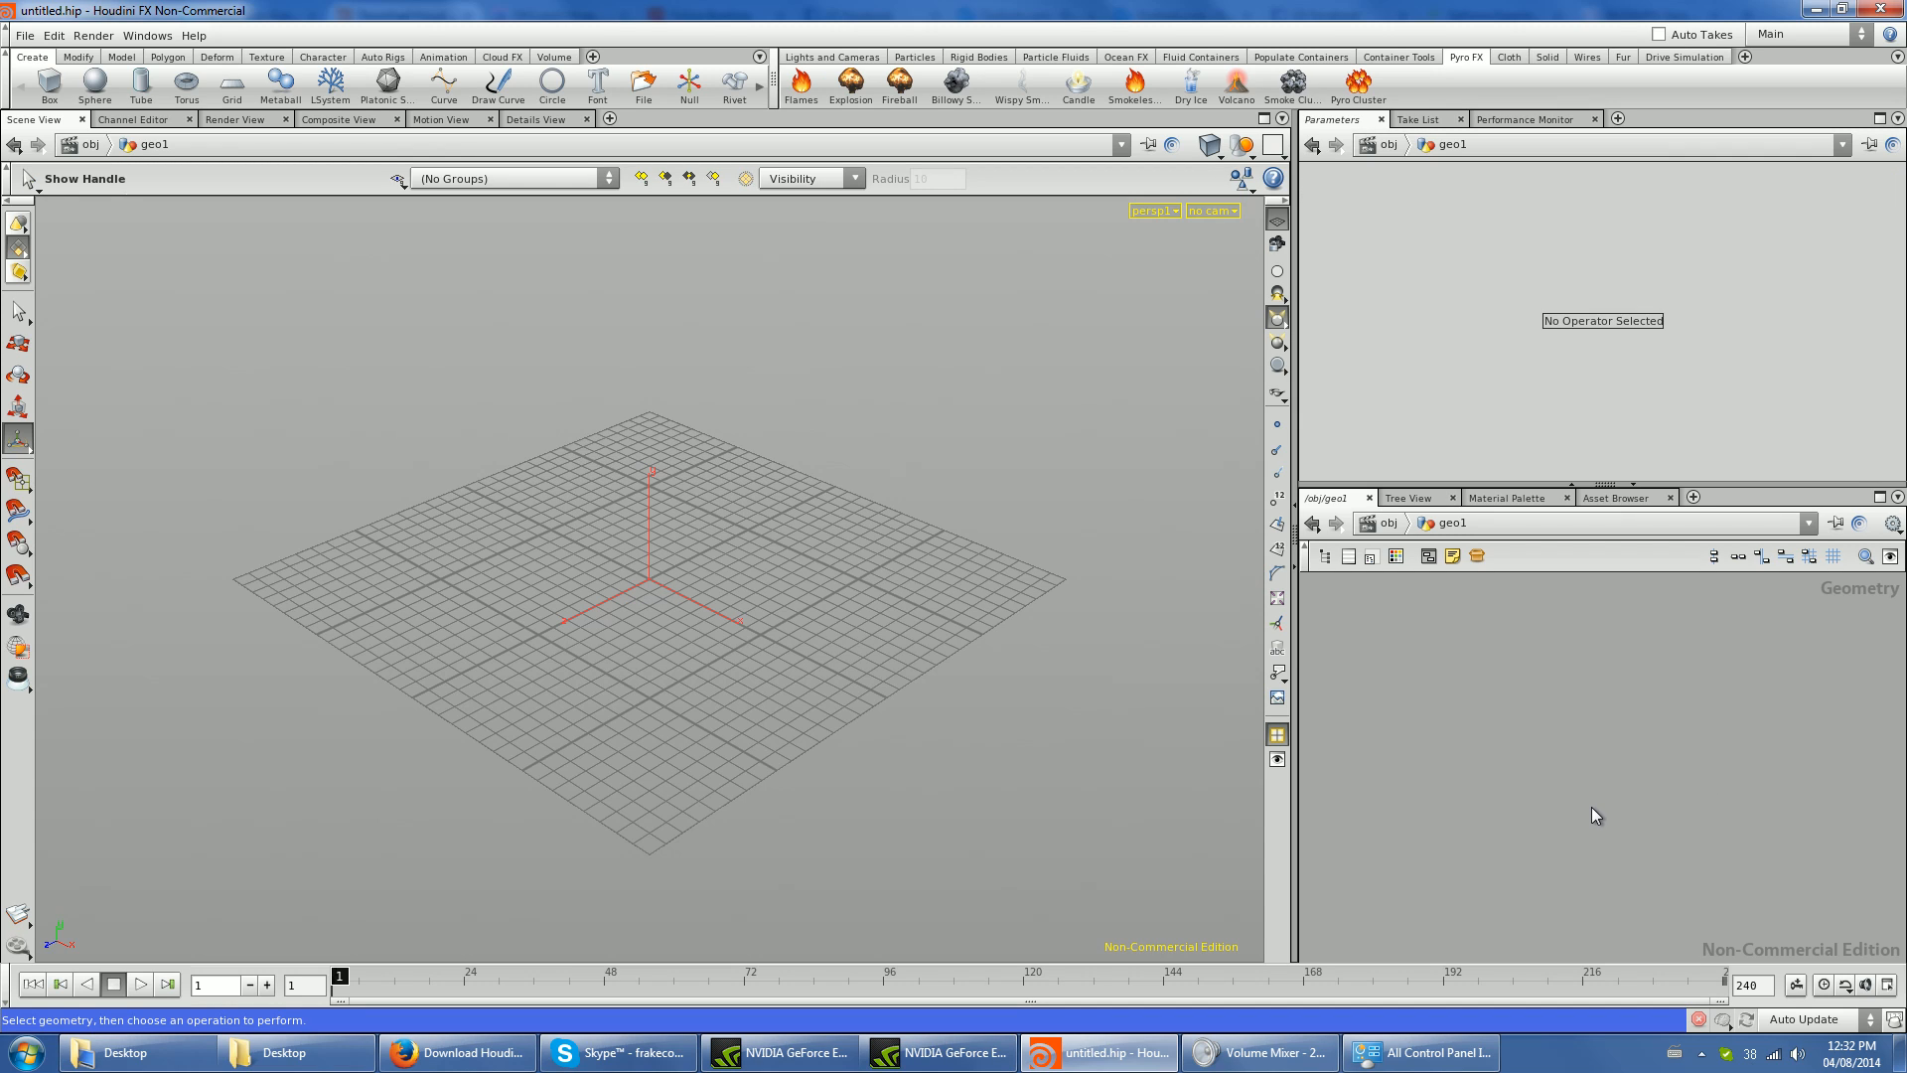
key(Tab)
key(Escape)
key(u)
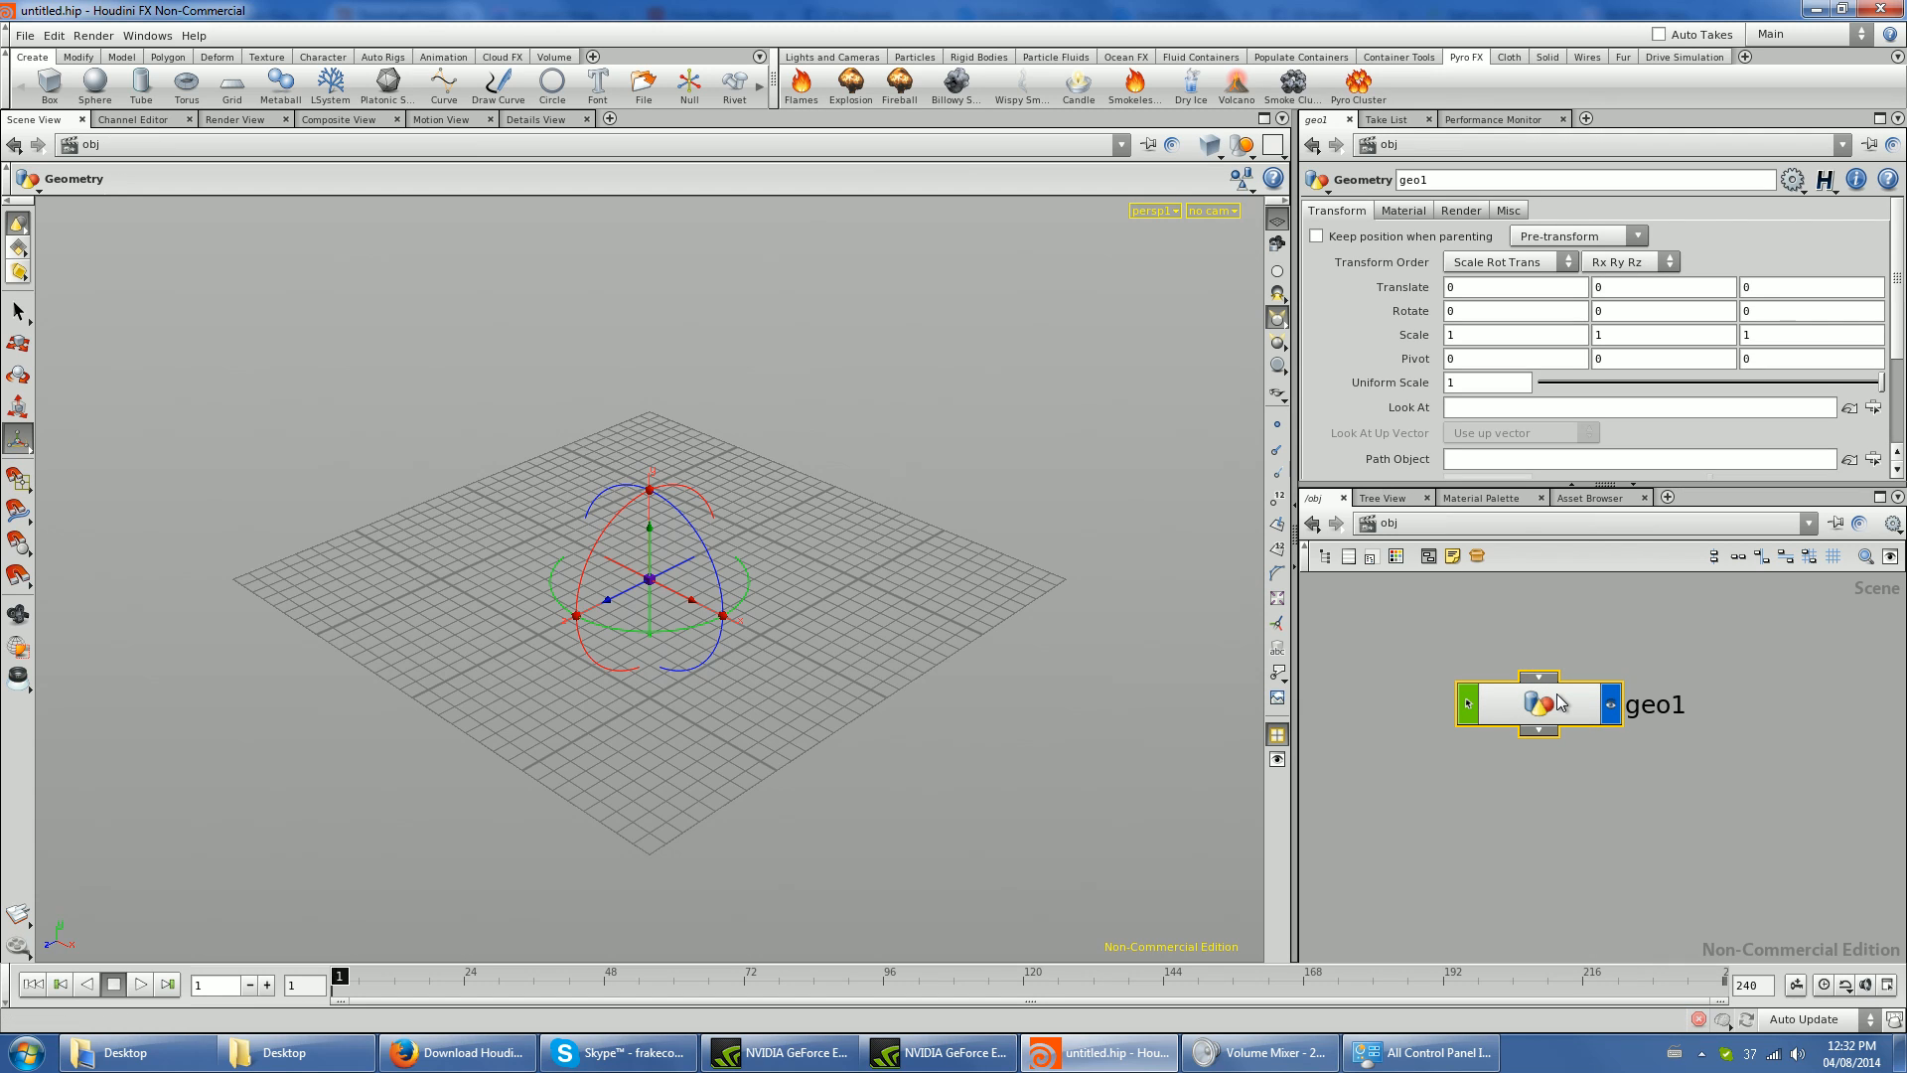
key(Delete)
- Add a new Geometry object to the scene network
key(Tab)
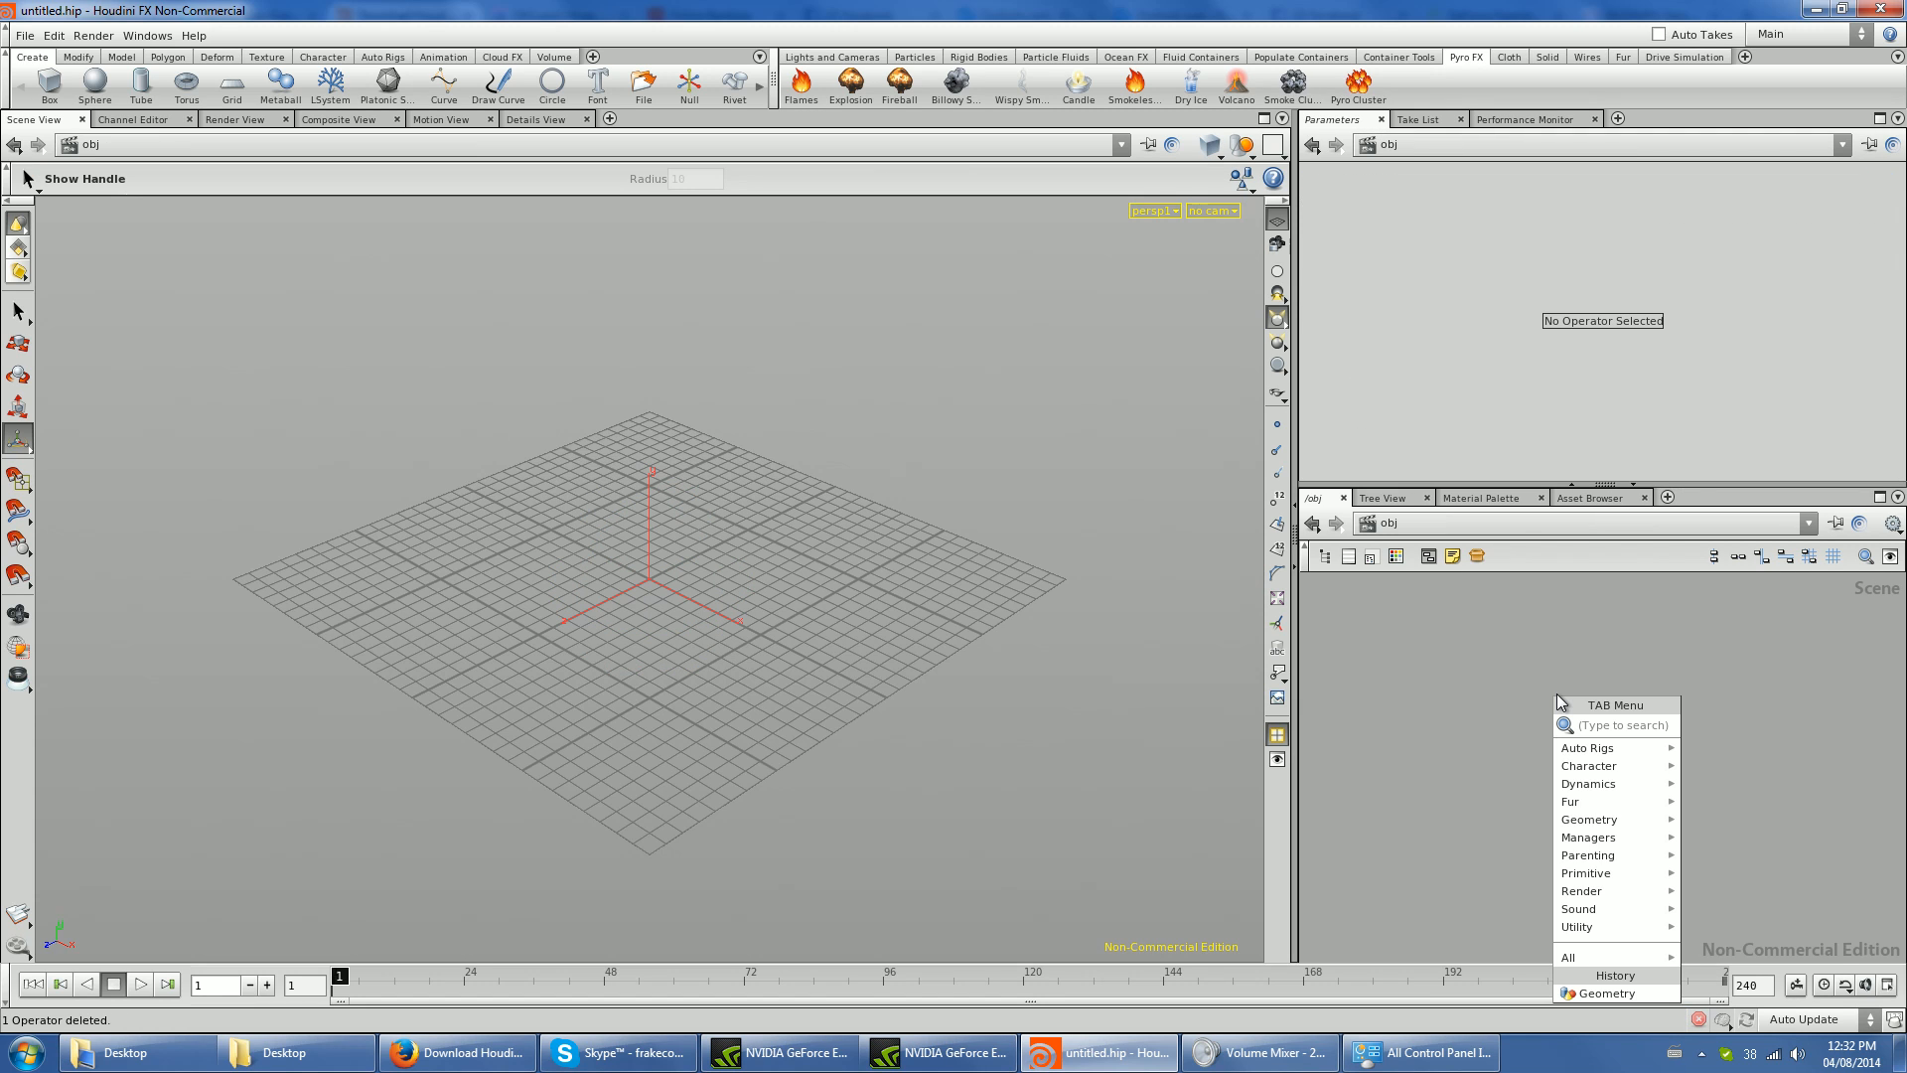
text(Geometry)
key(Return)
click(1557, 694)
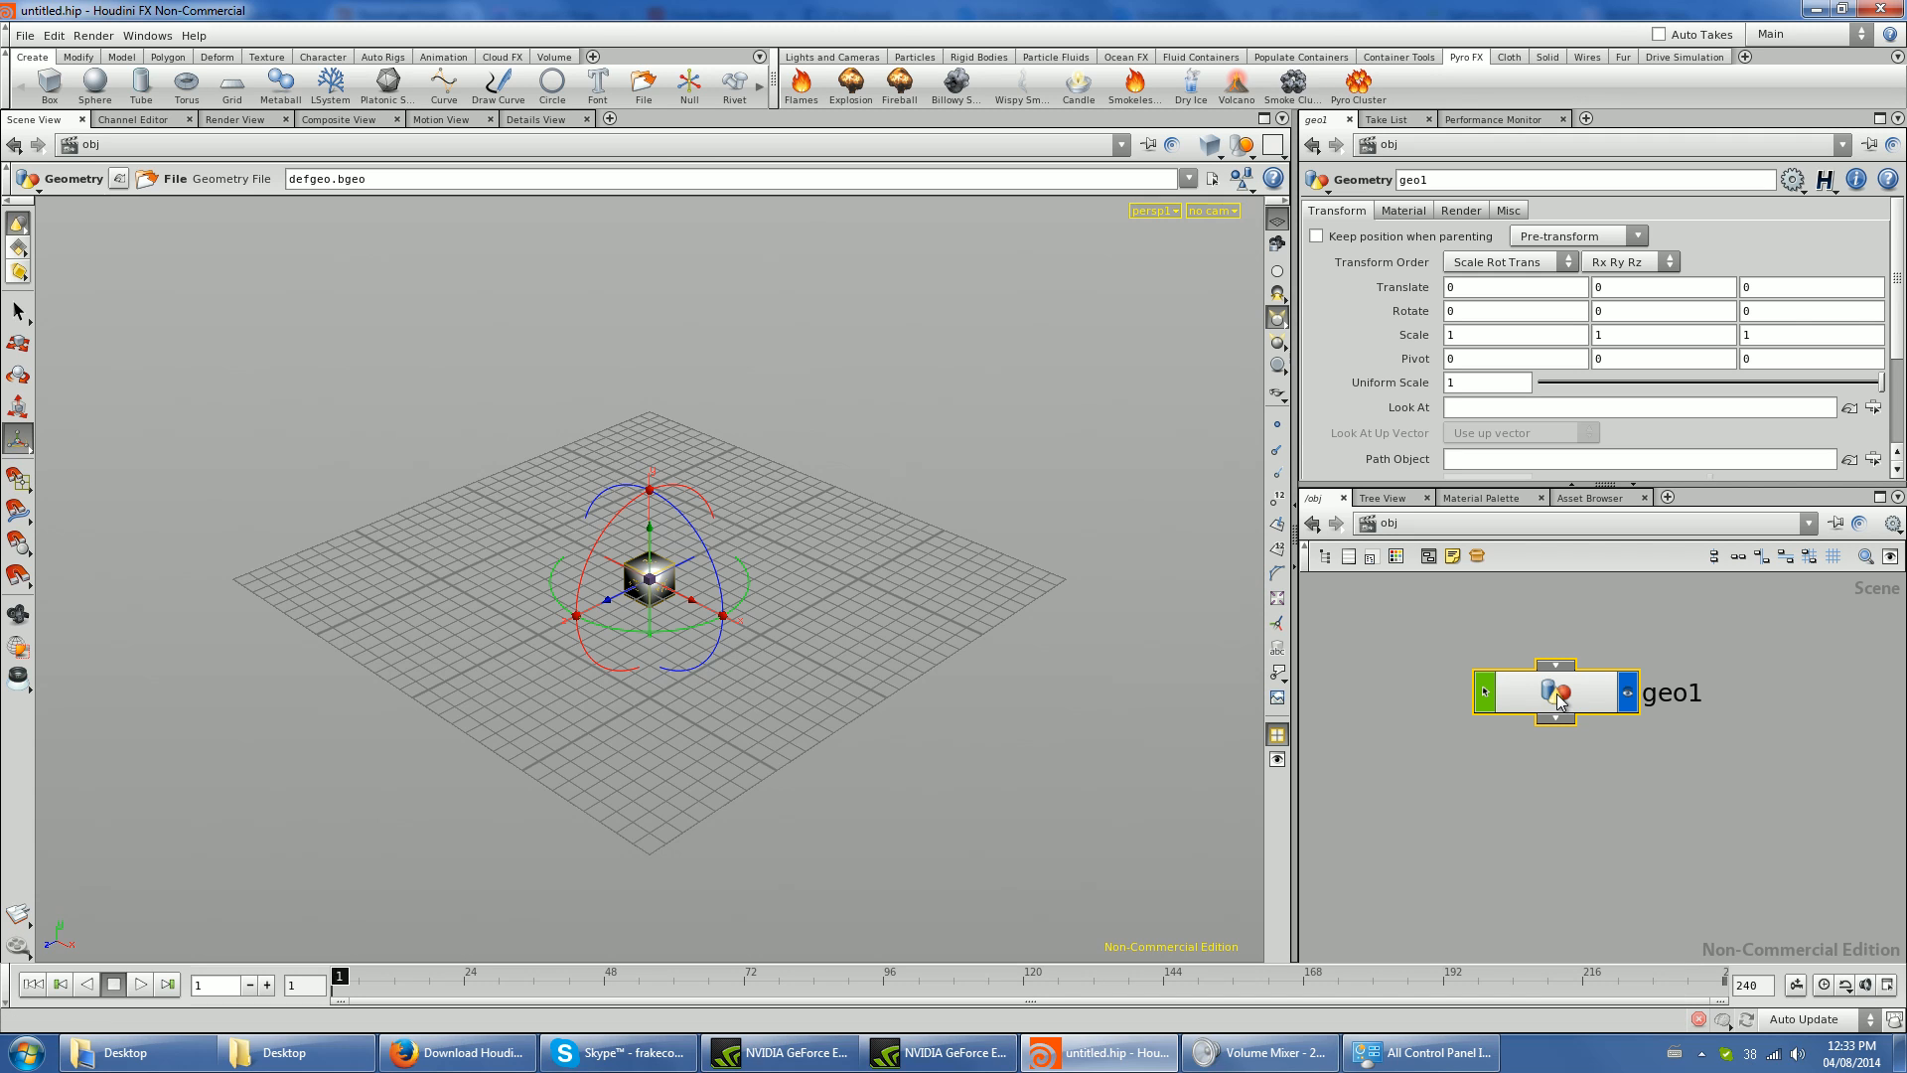
- Go in and out of the geo1 object to compare its geometry network with the object level
double_click(1557, 694)
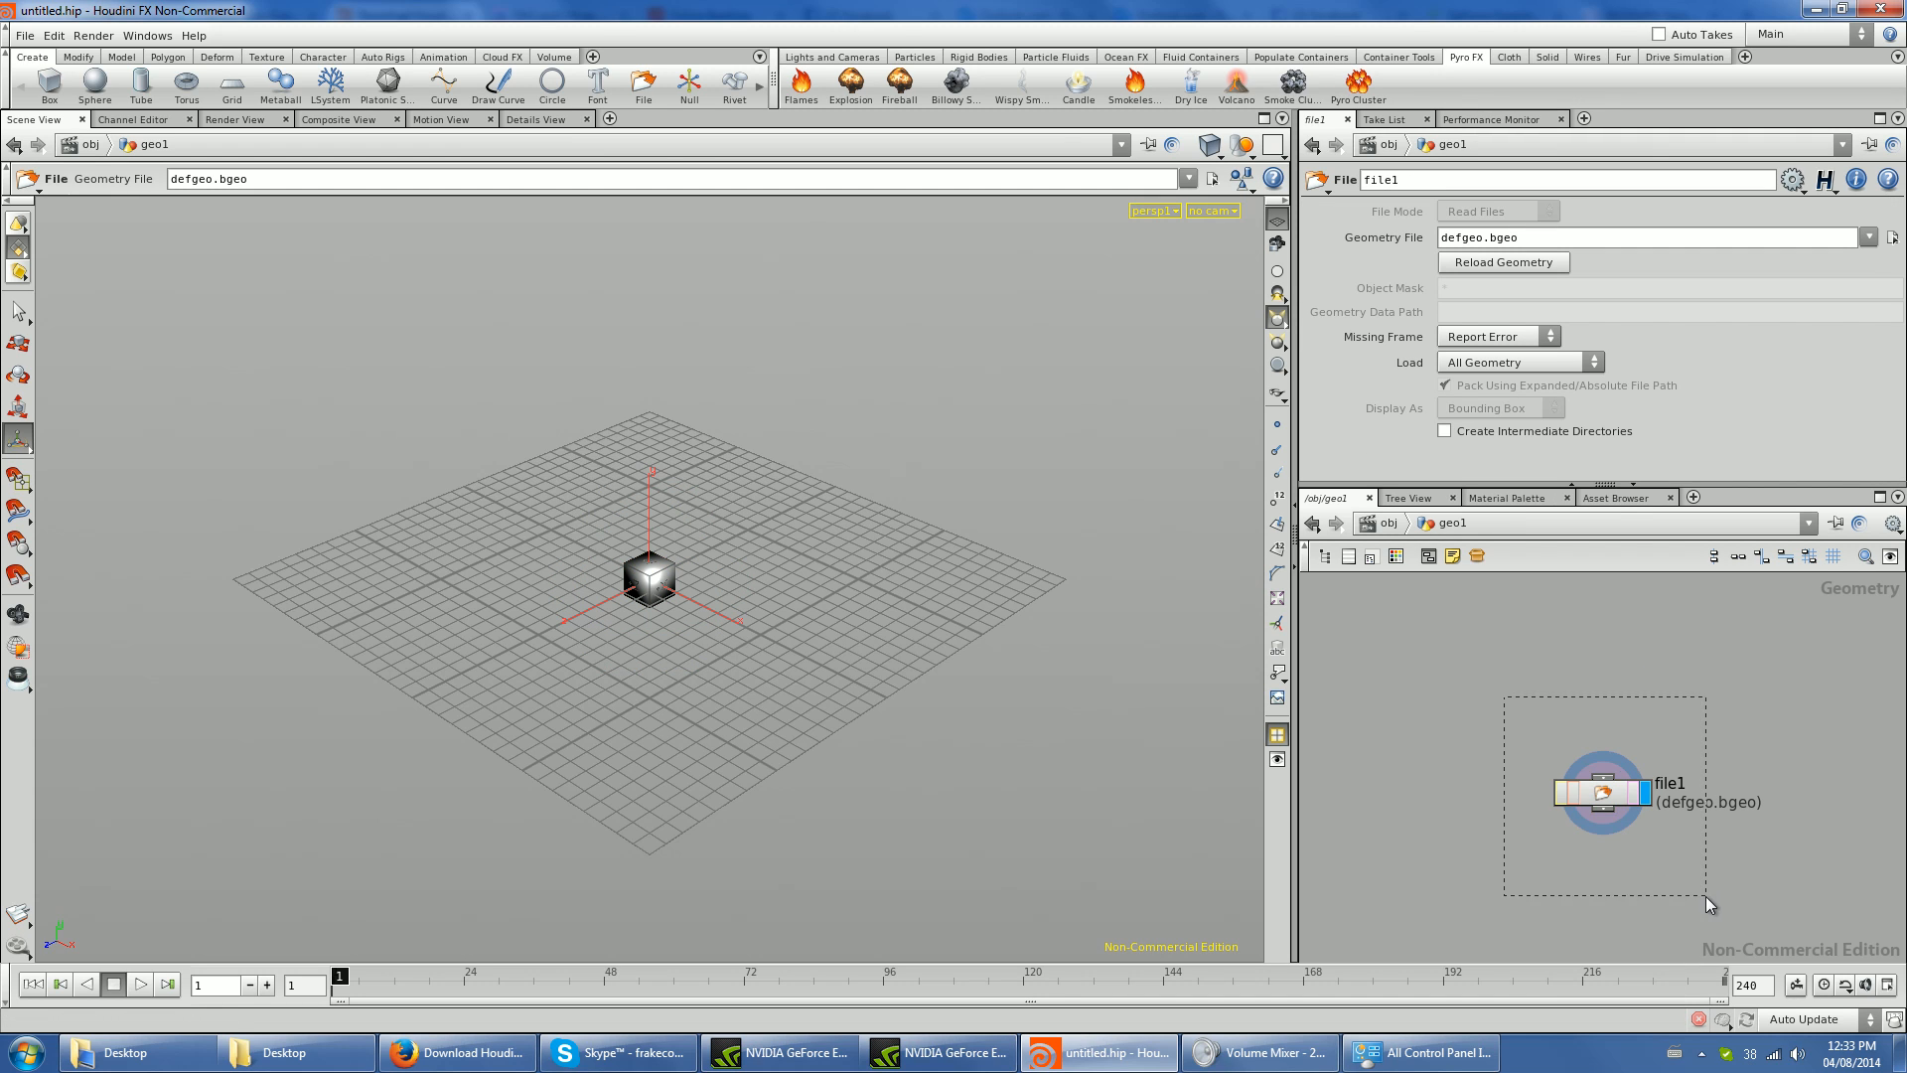
click(1717, 867)
key(u)
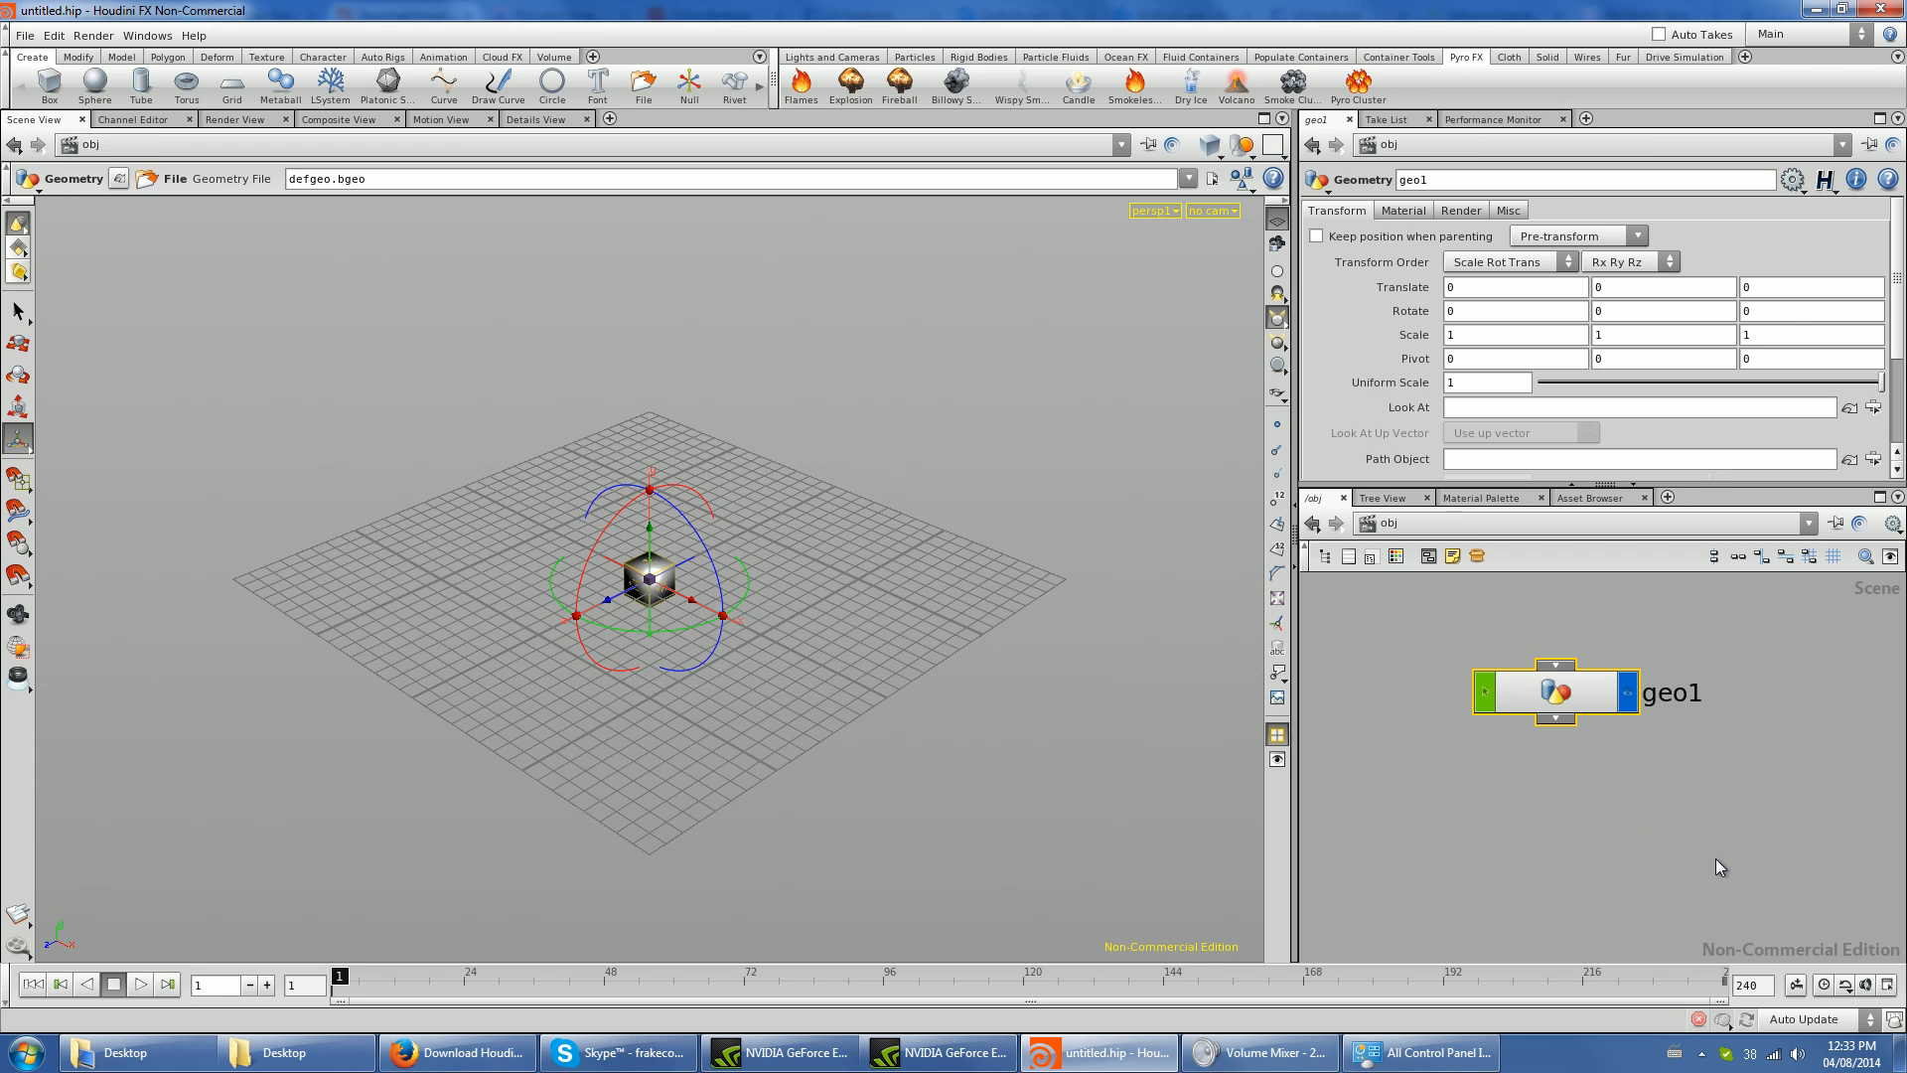
double_click(1588, 687)
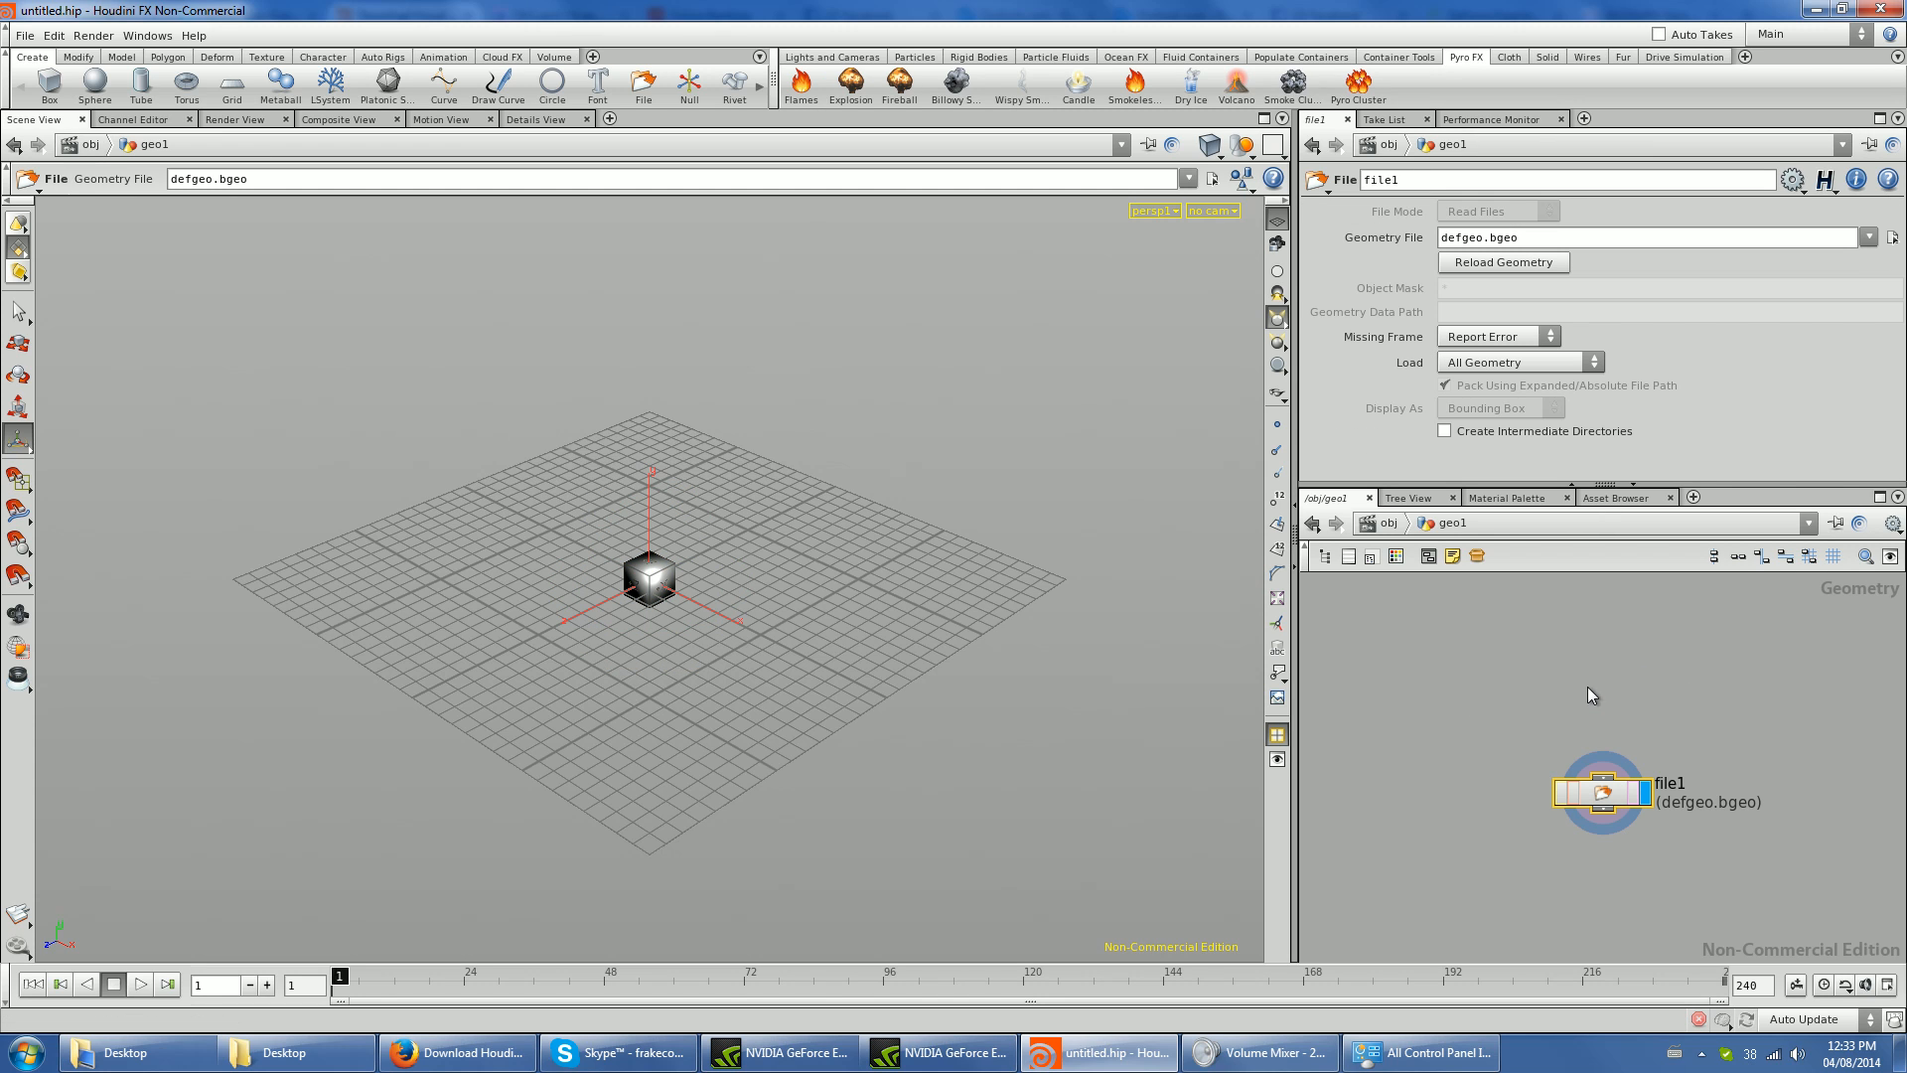
click(1389, 524)
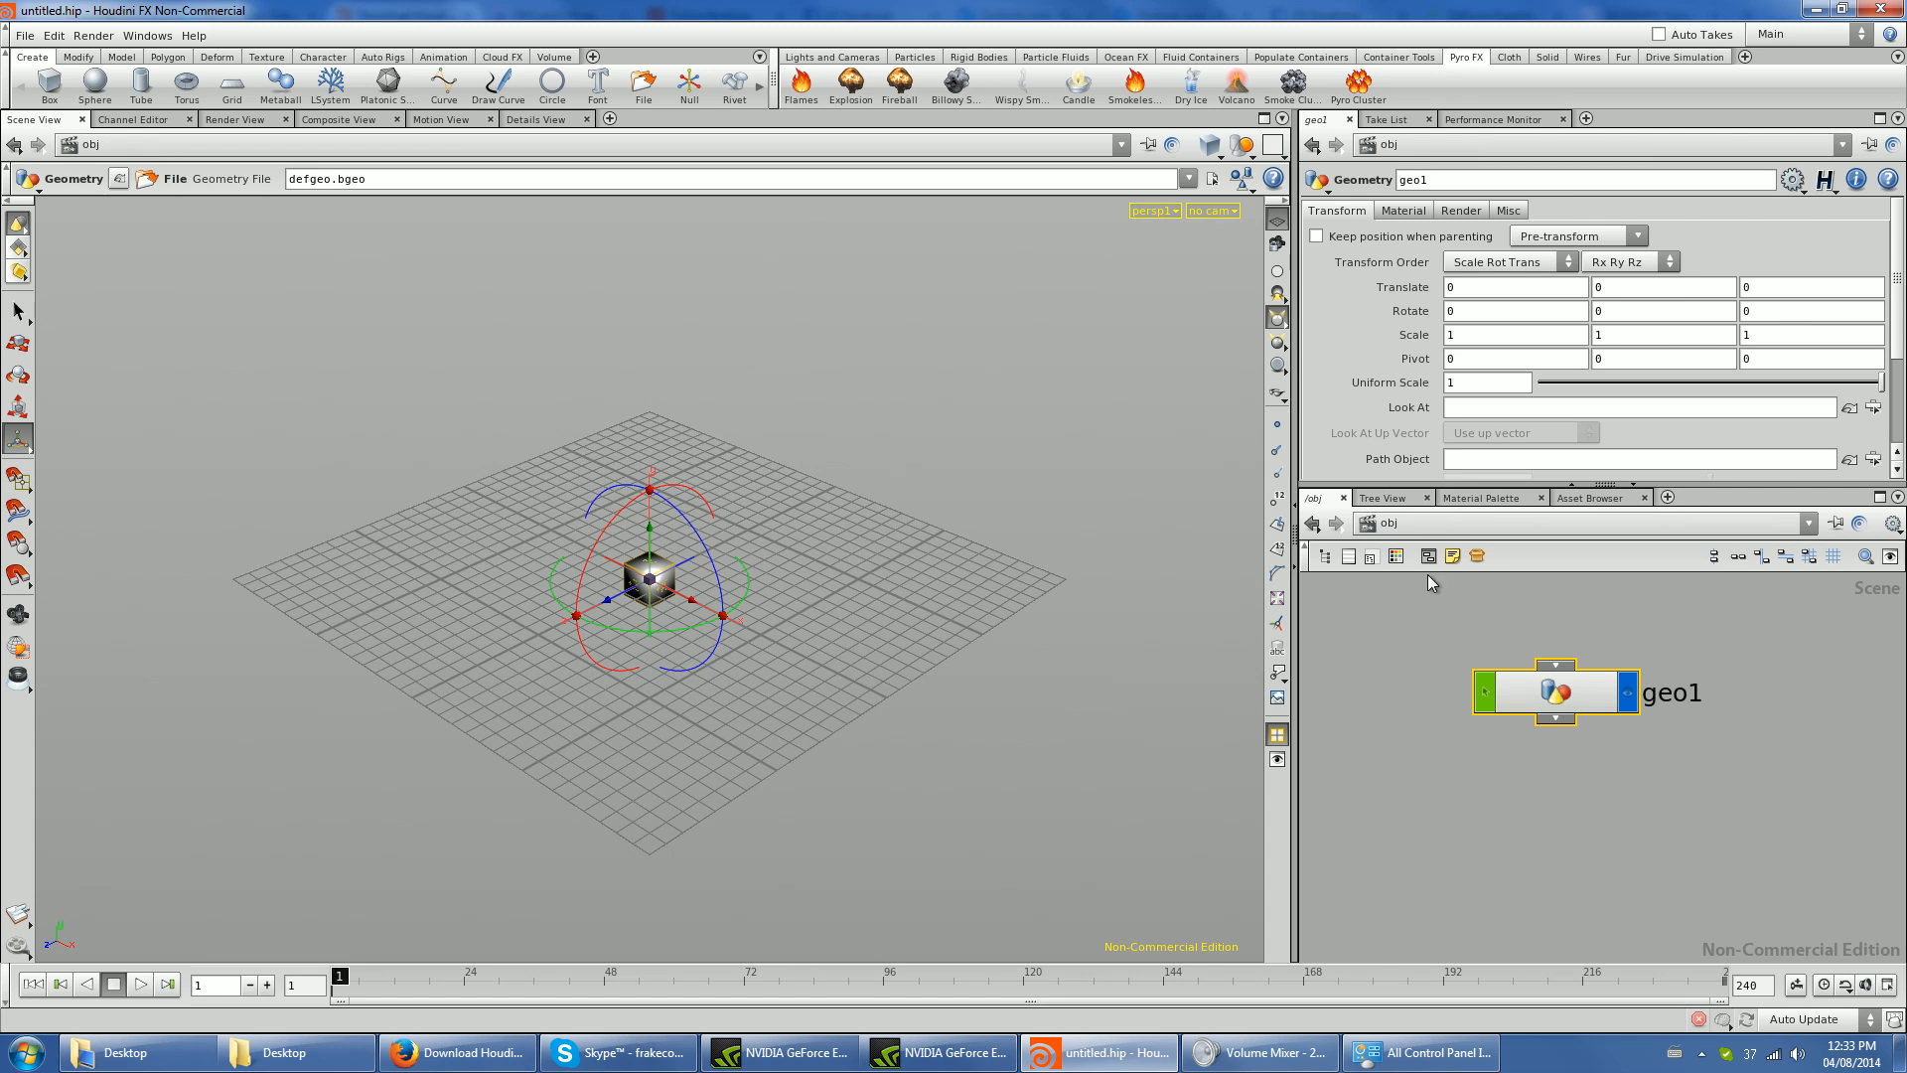
double_click(1542, 693)
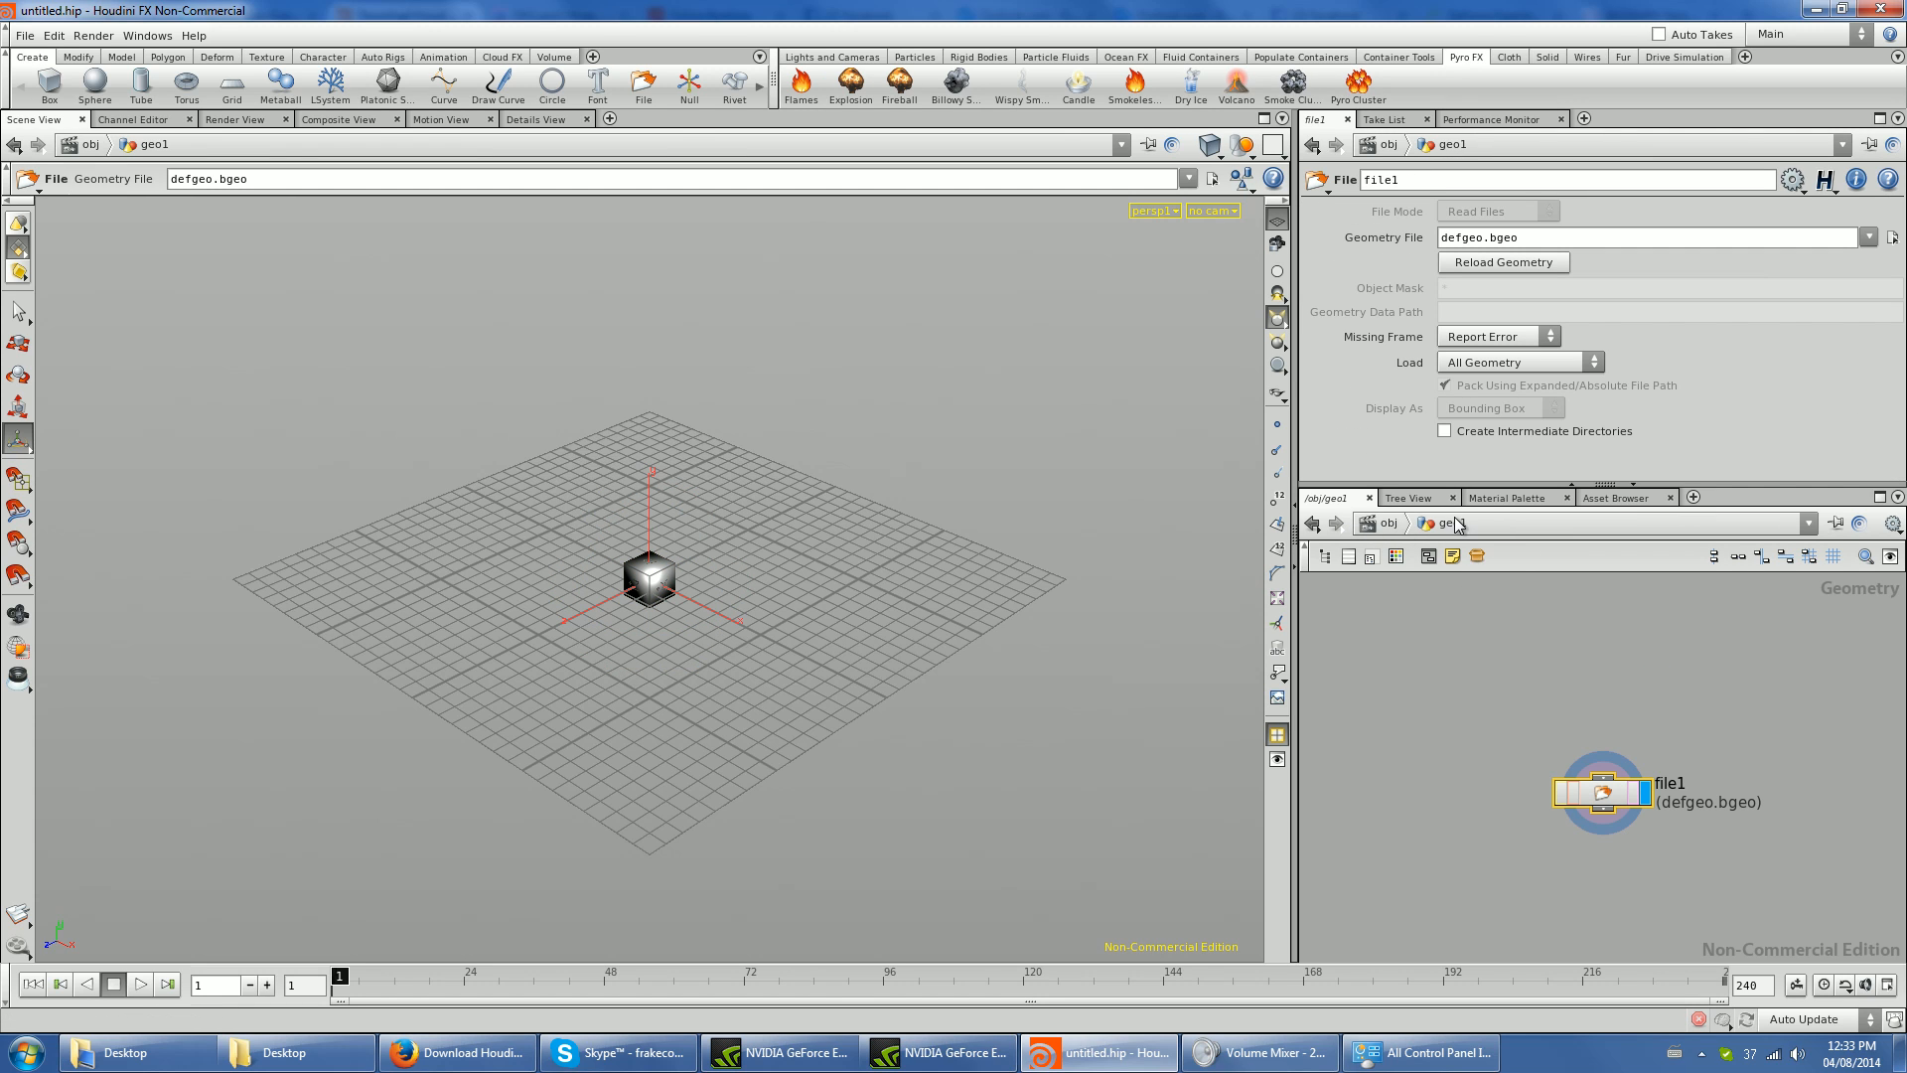
key(u)
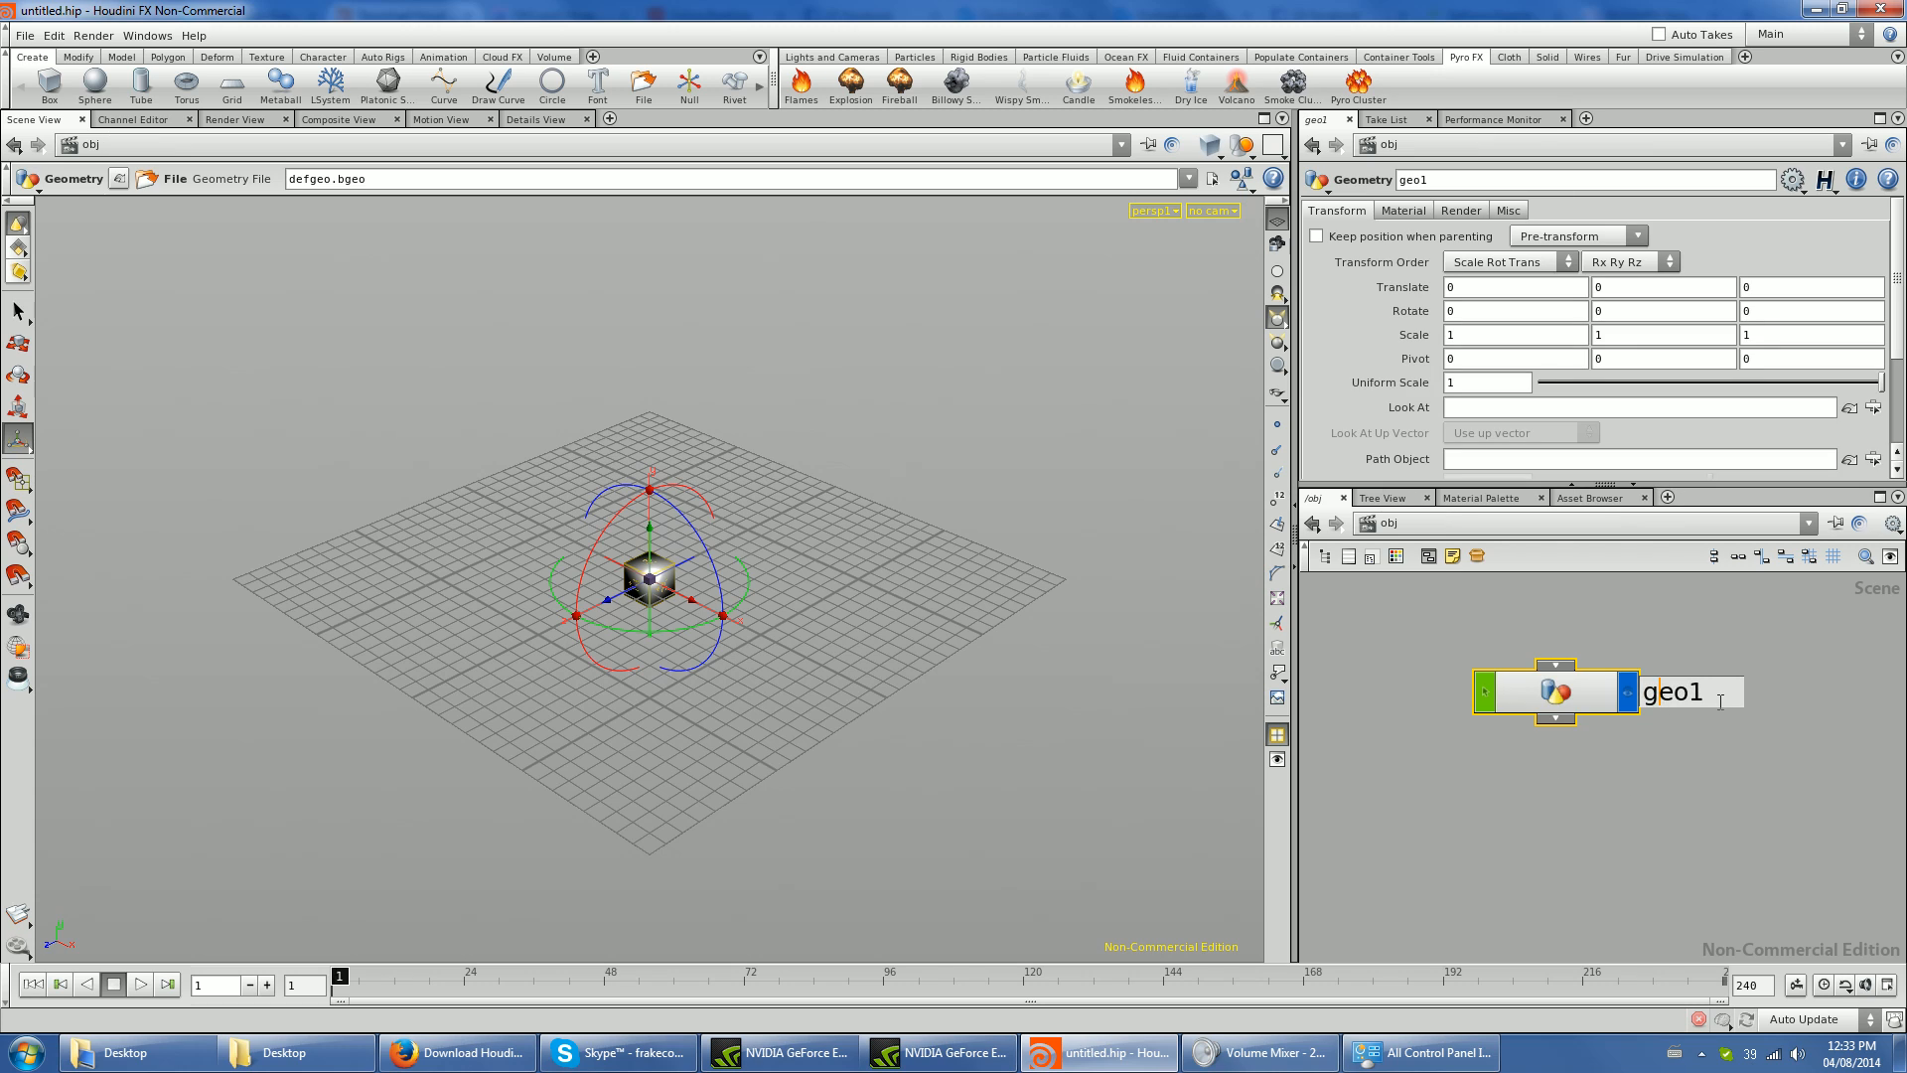
- Rename the Geometry object as basic_road
text(basic_road)
key(Return)
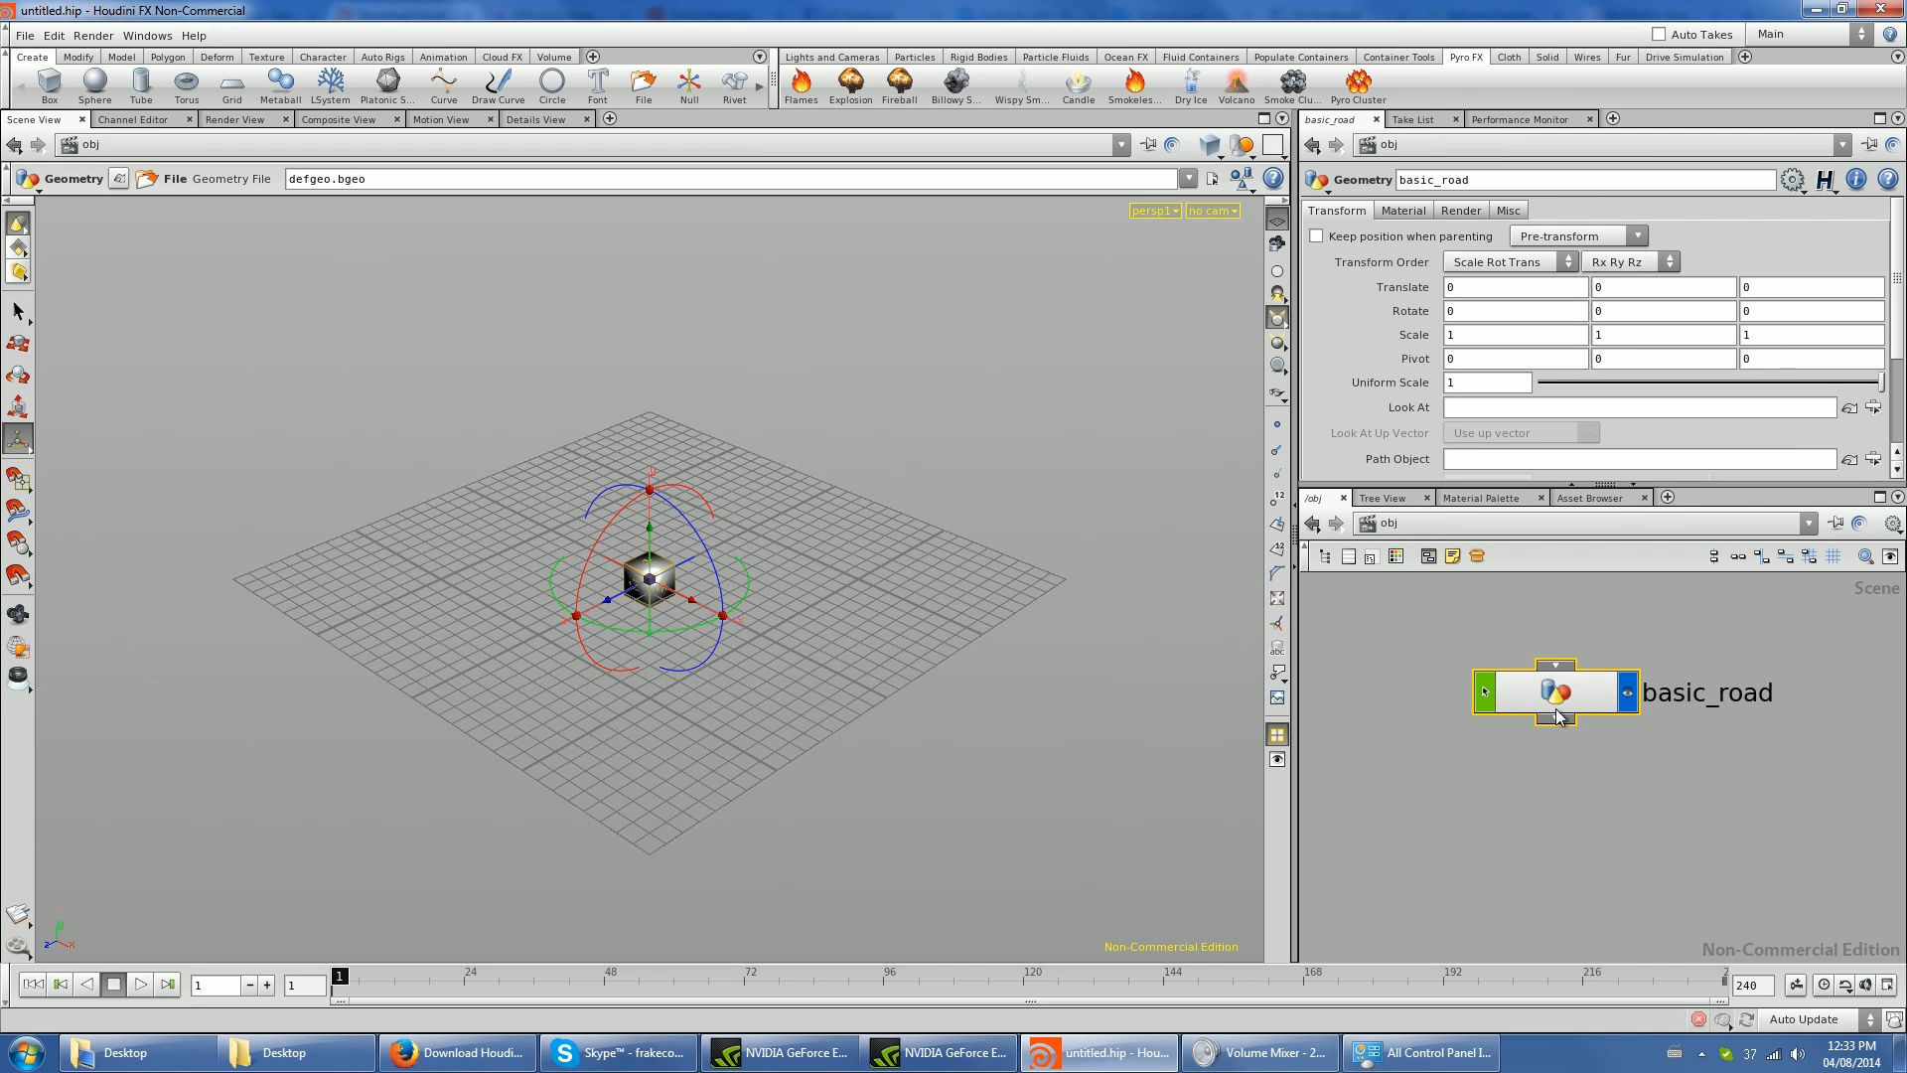
- Inside basic_road, delete the default file node and add a Curve node in its place
double_click(1558, 716)
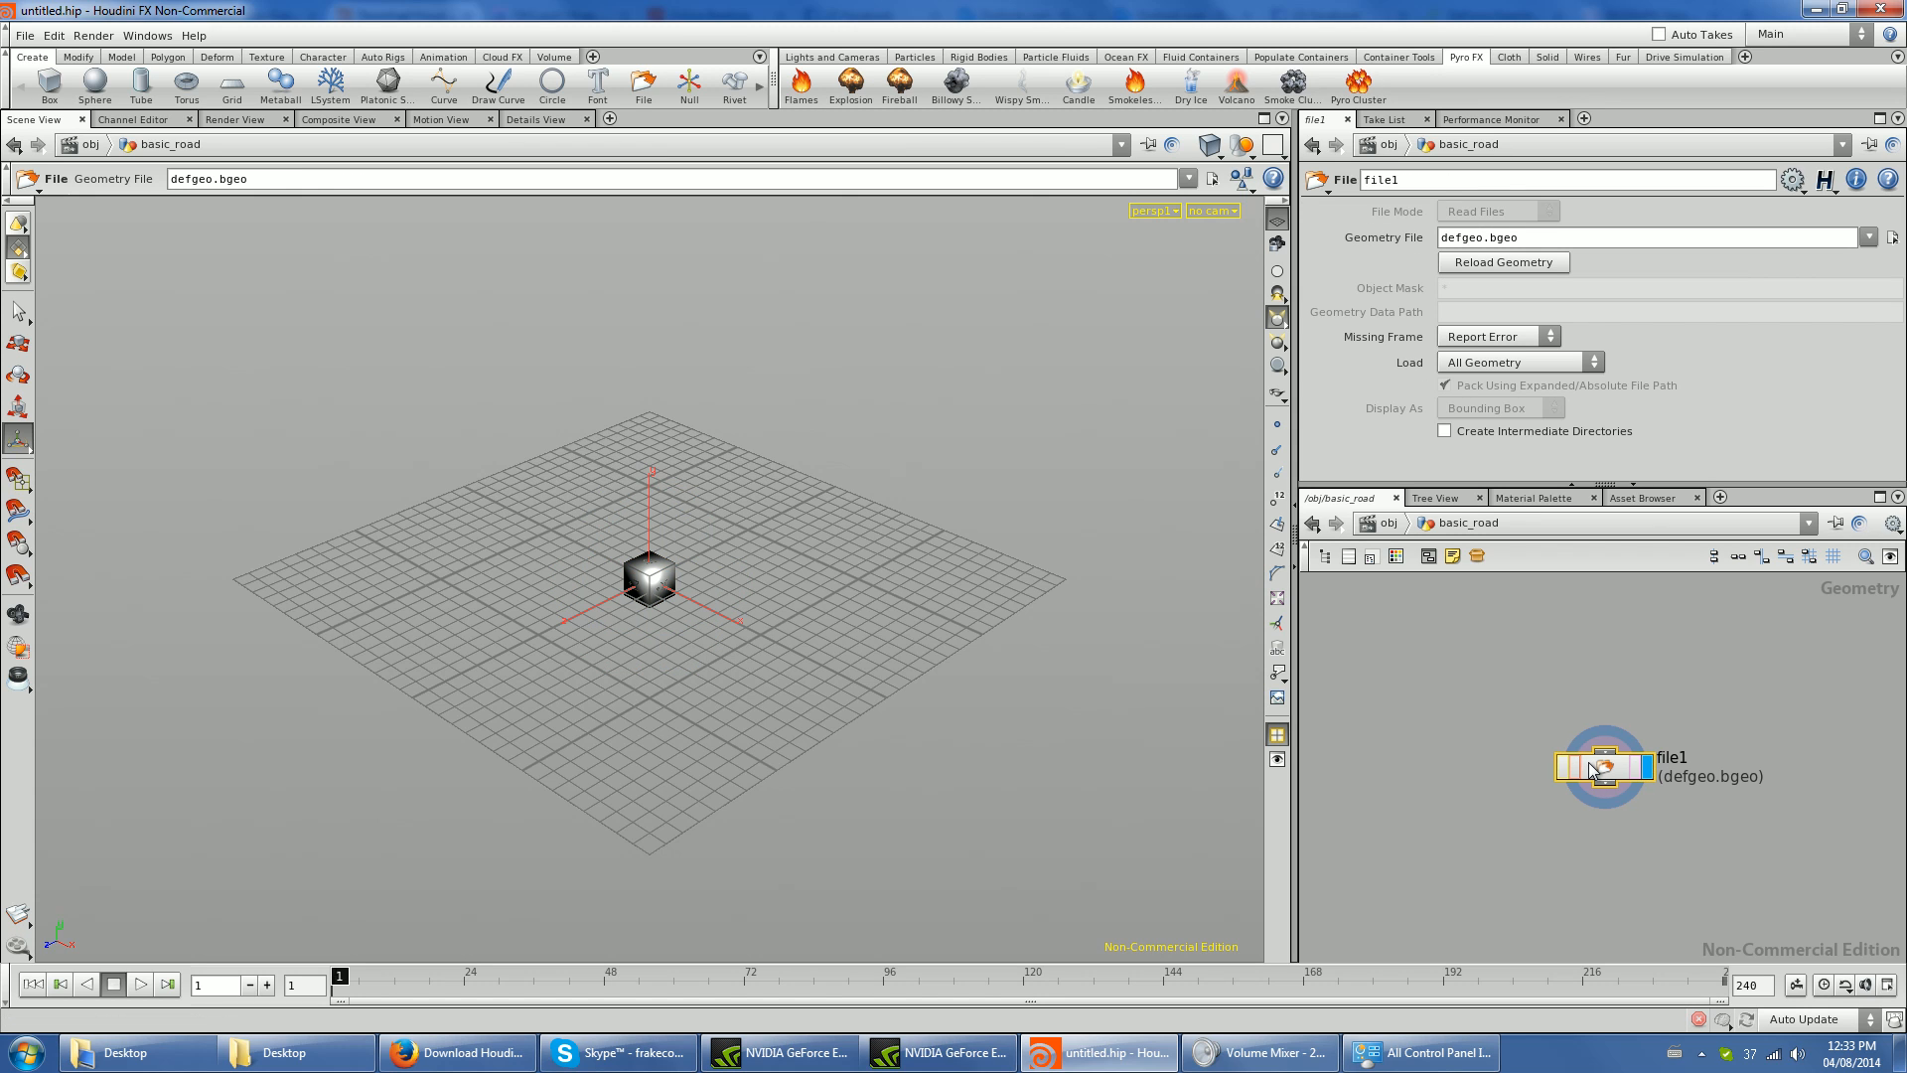
key(Delete)
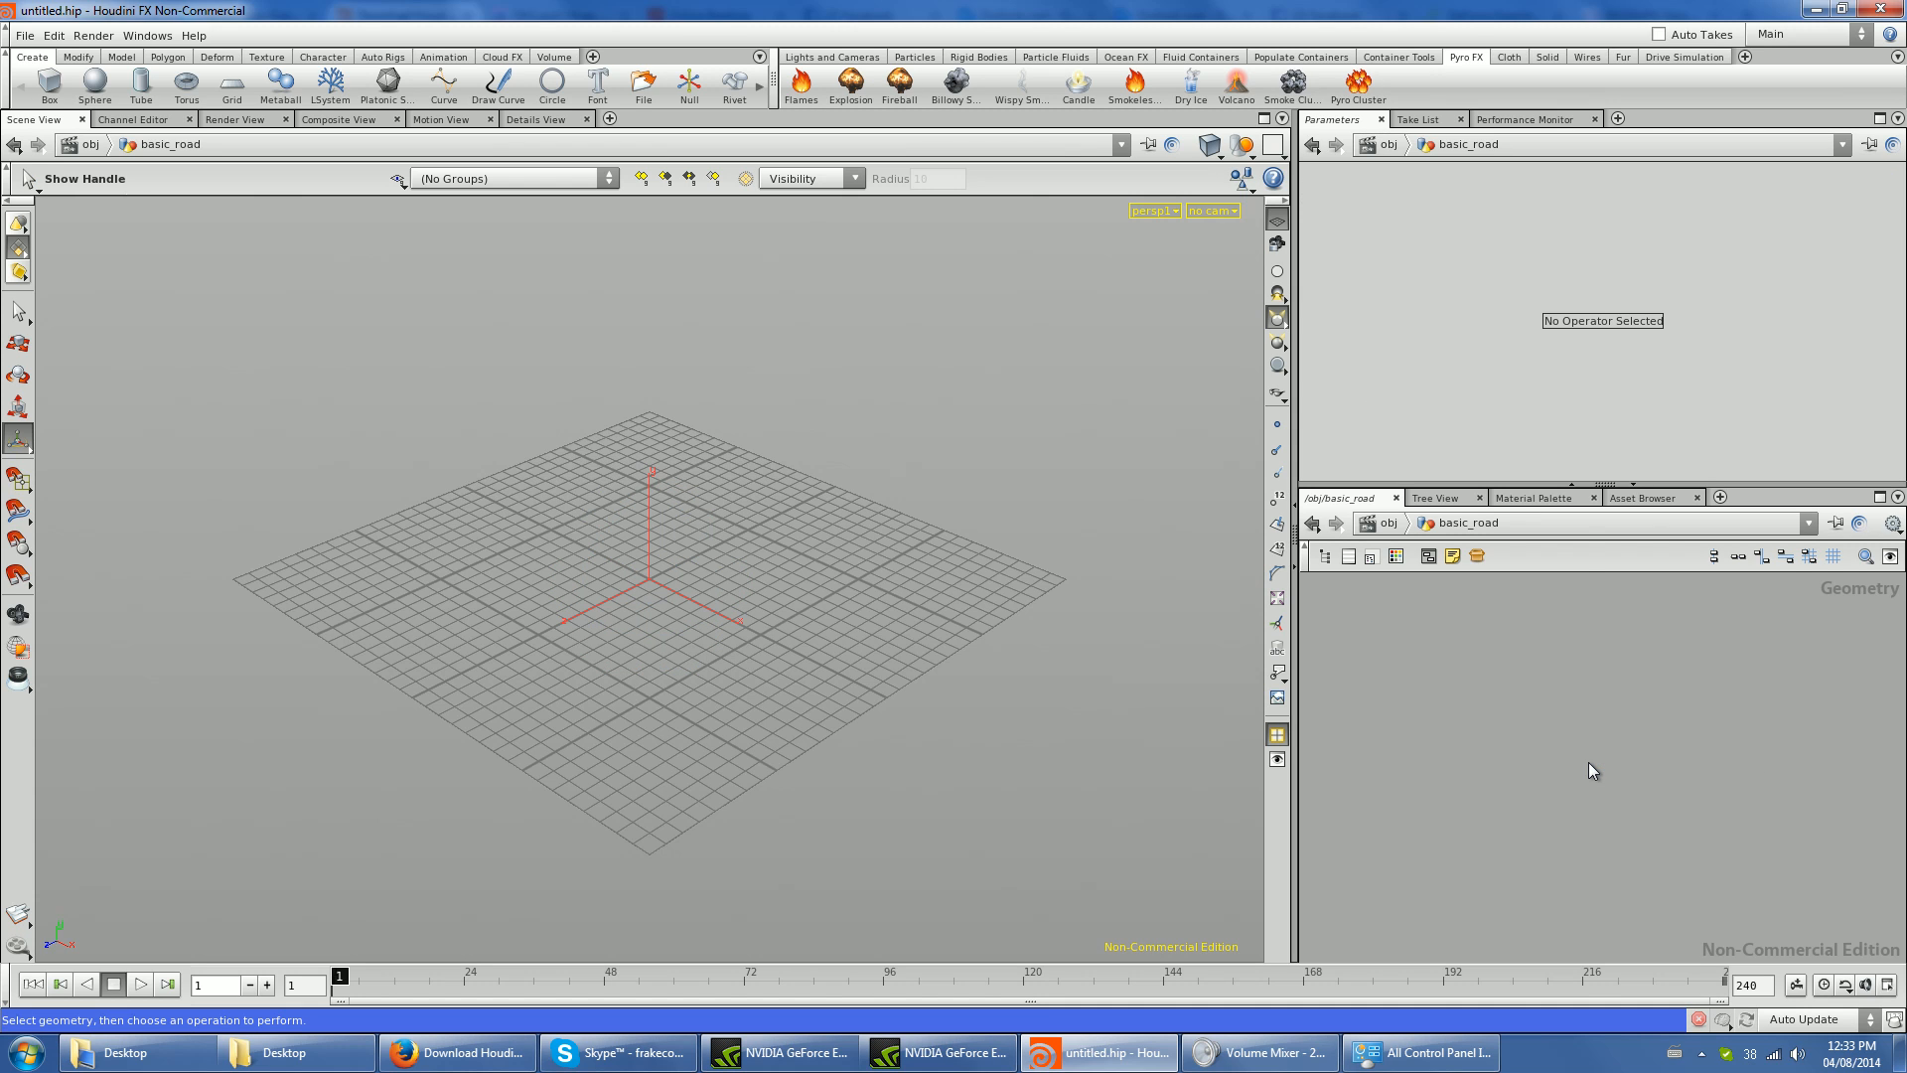
key(Tab)
text(curve)
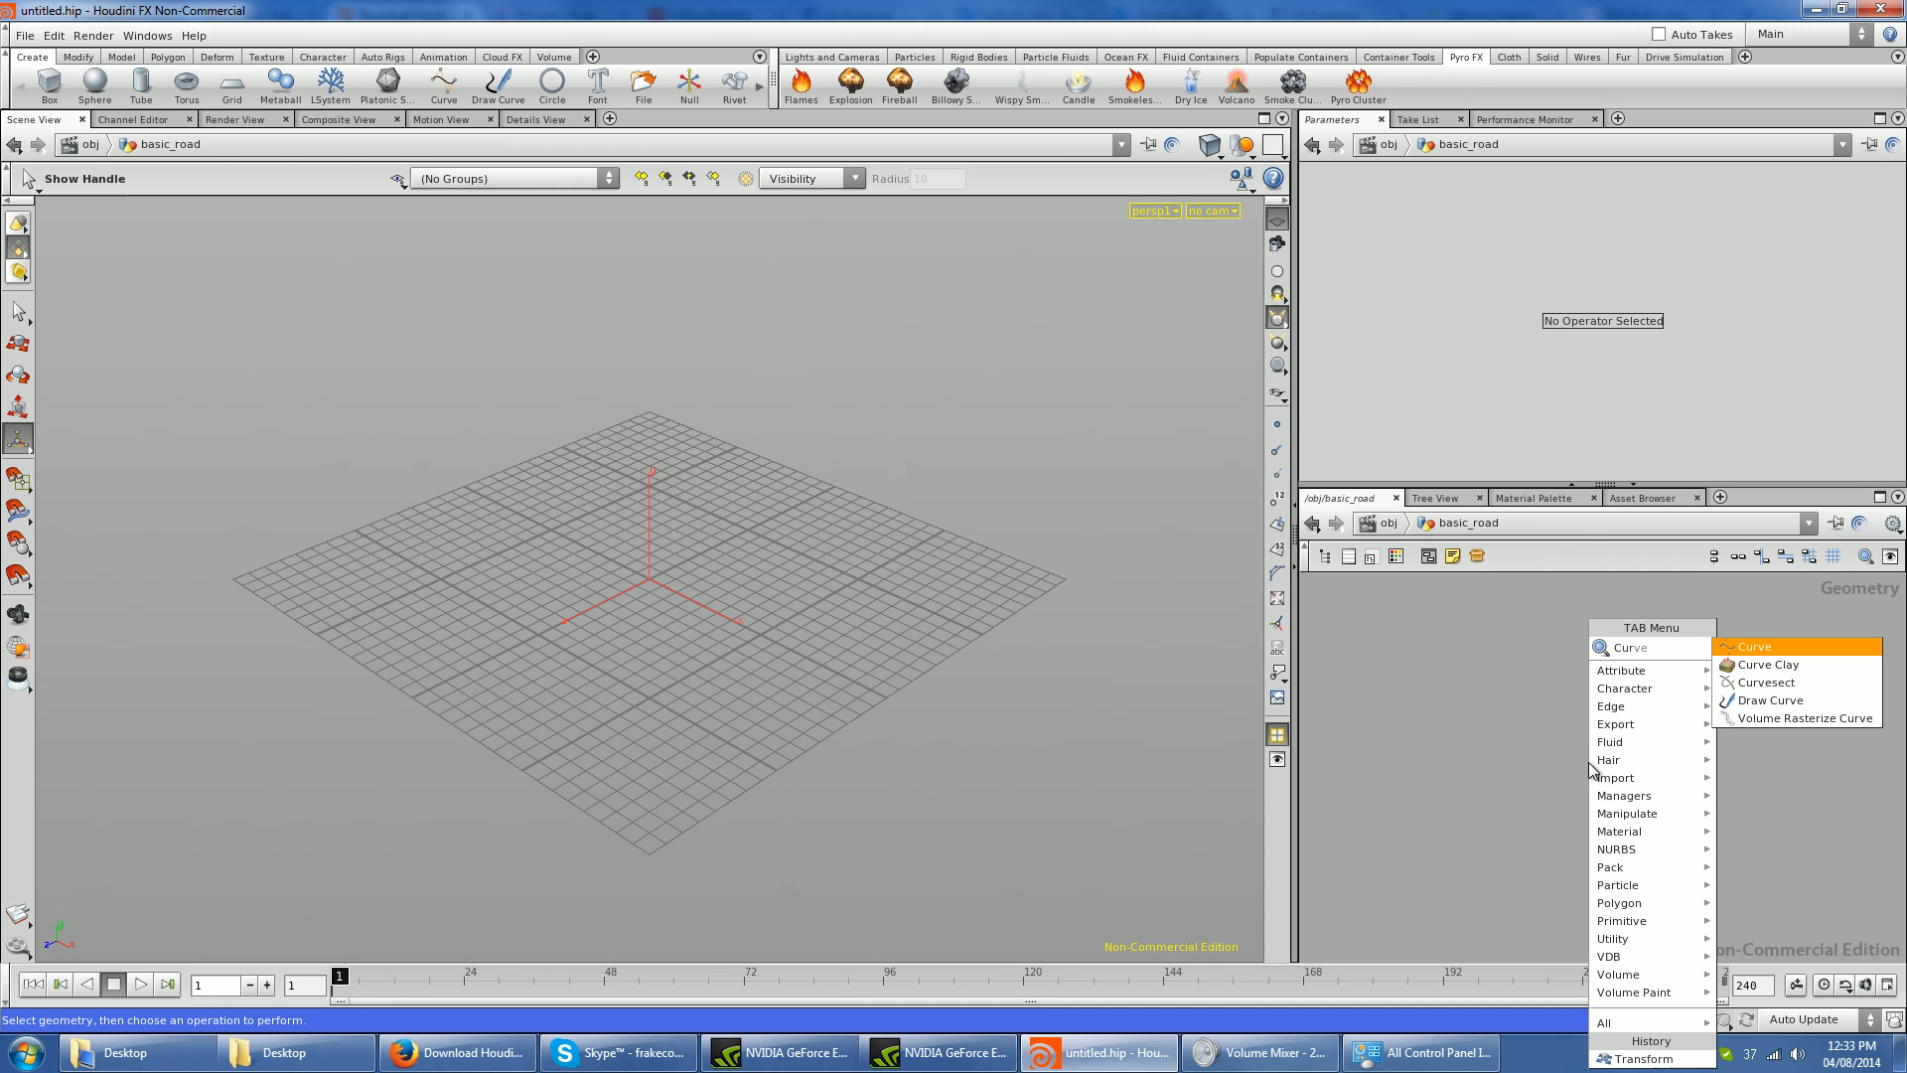
key(Return)
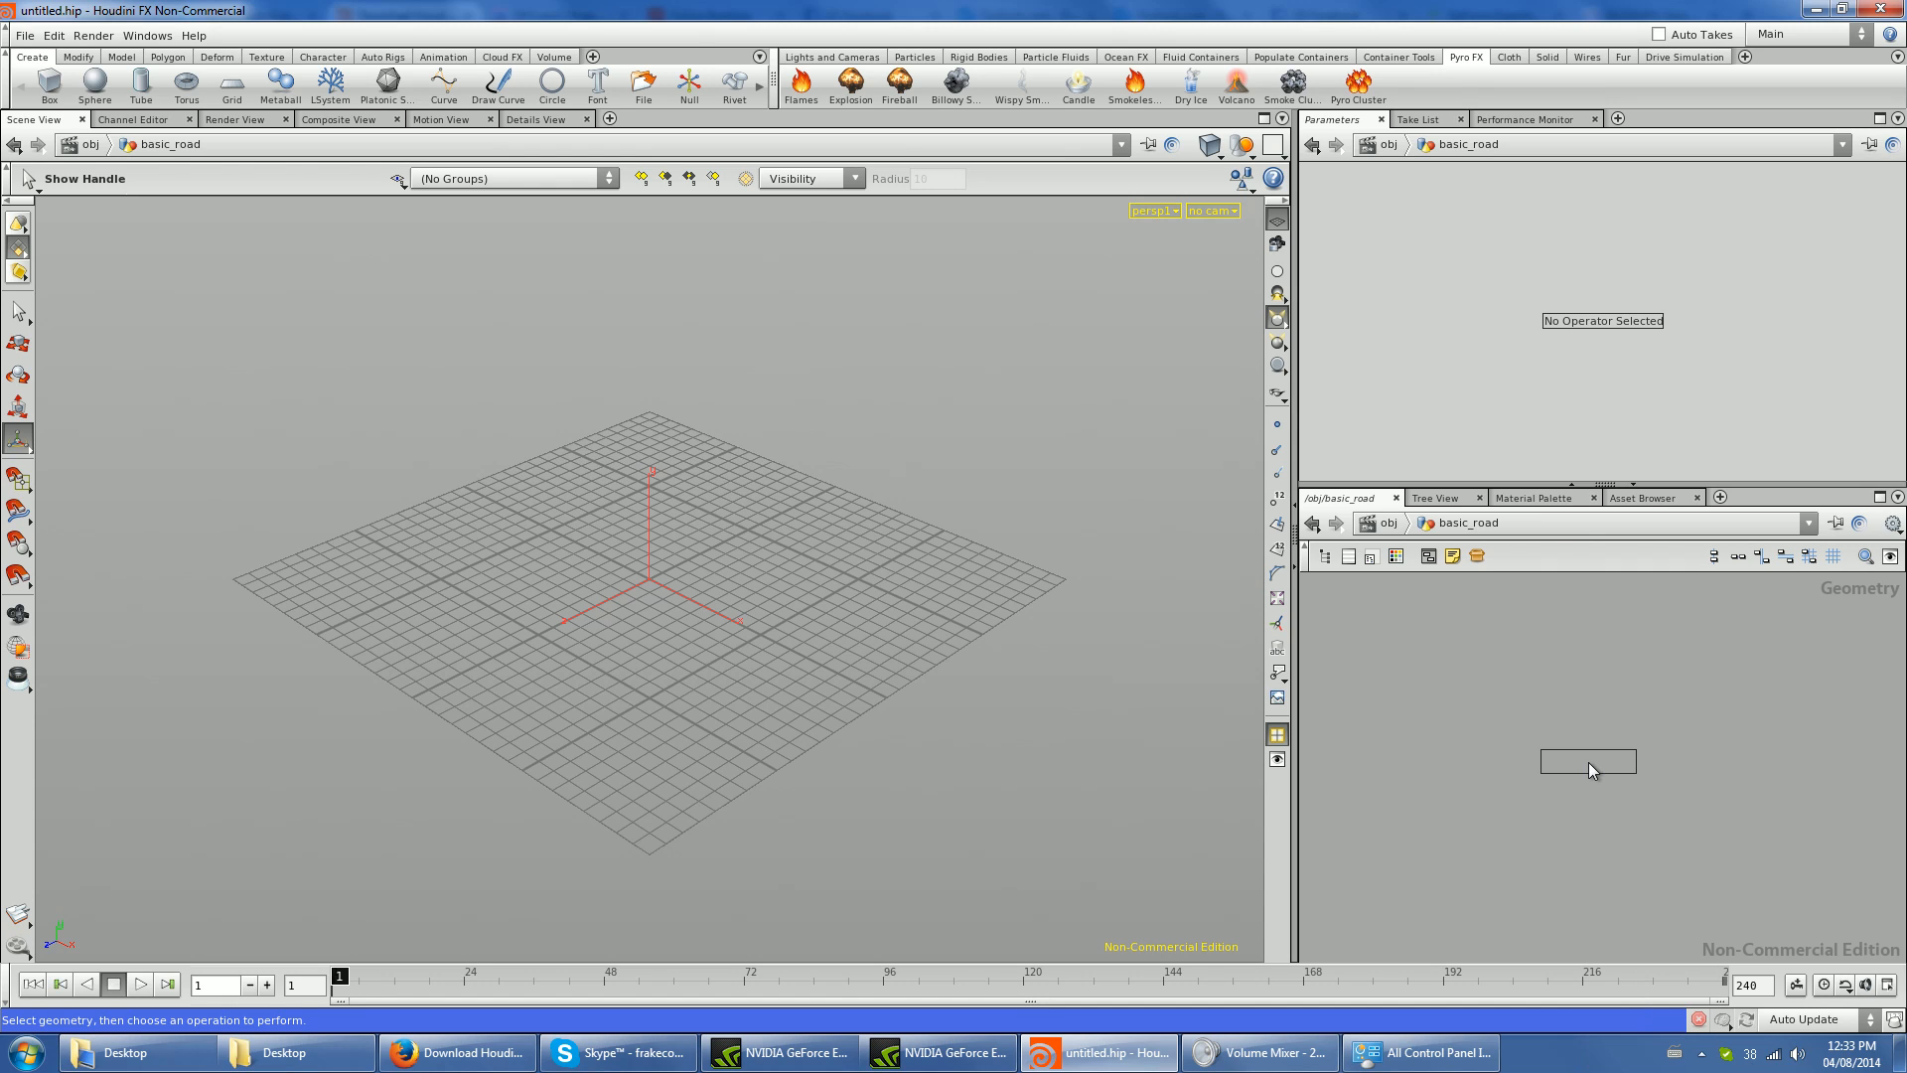
click(1512, 696)
- Draw an eleven-point open curve arcing around the back of the grid and set its primitive type to NURBS
alt+right_drag(708, 606, 505, 603)
alt+drag(505, 603, 545, 672)
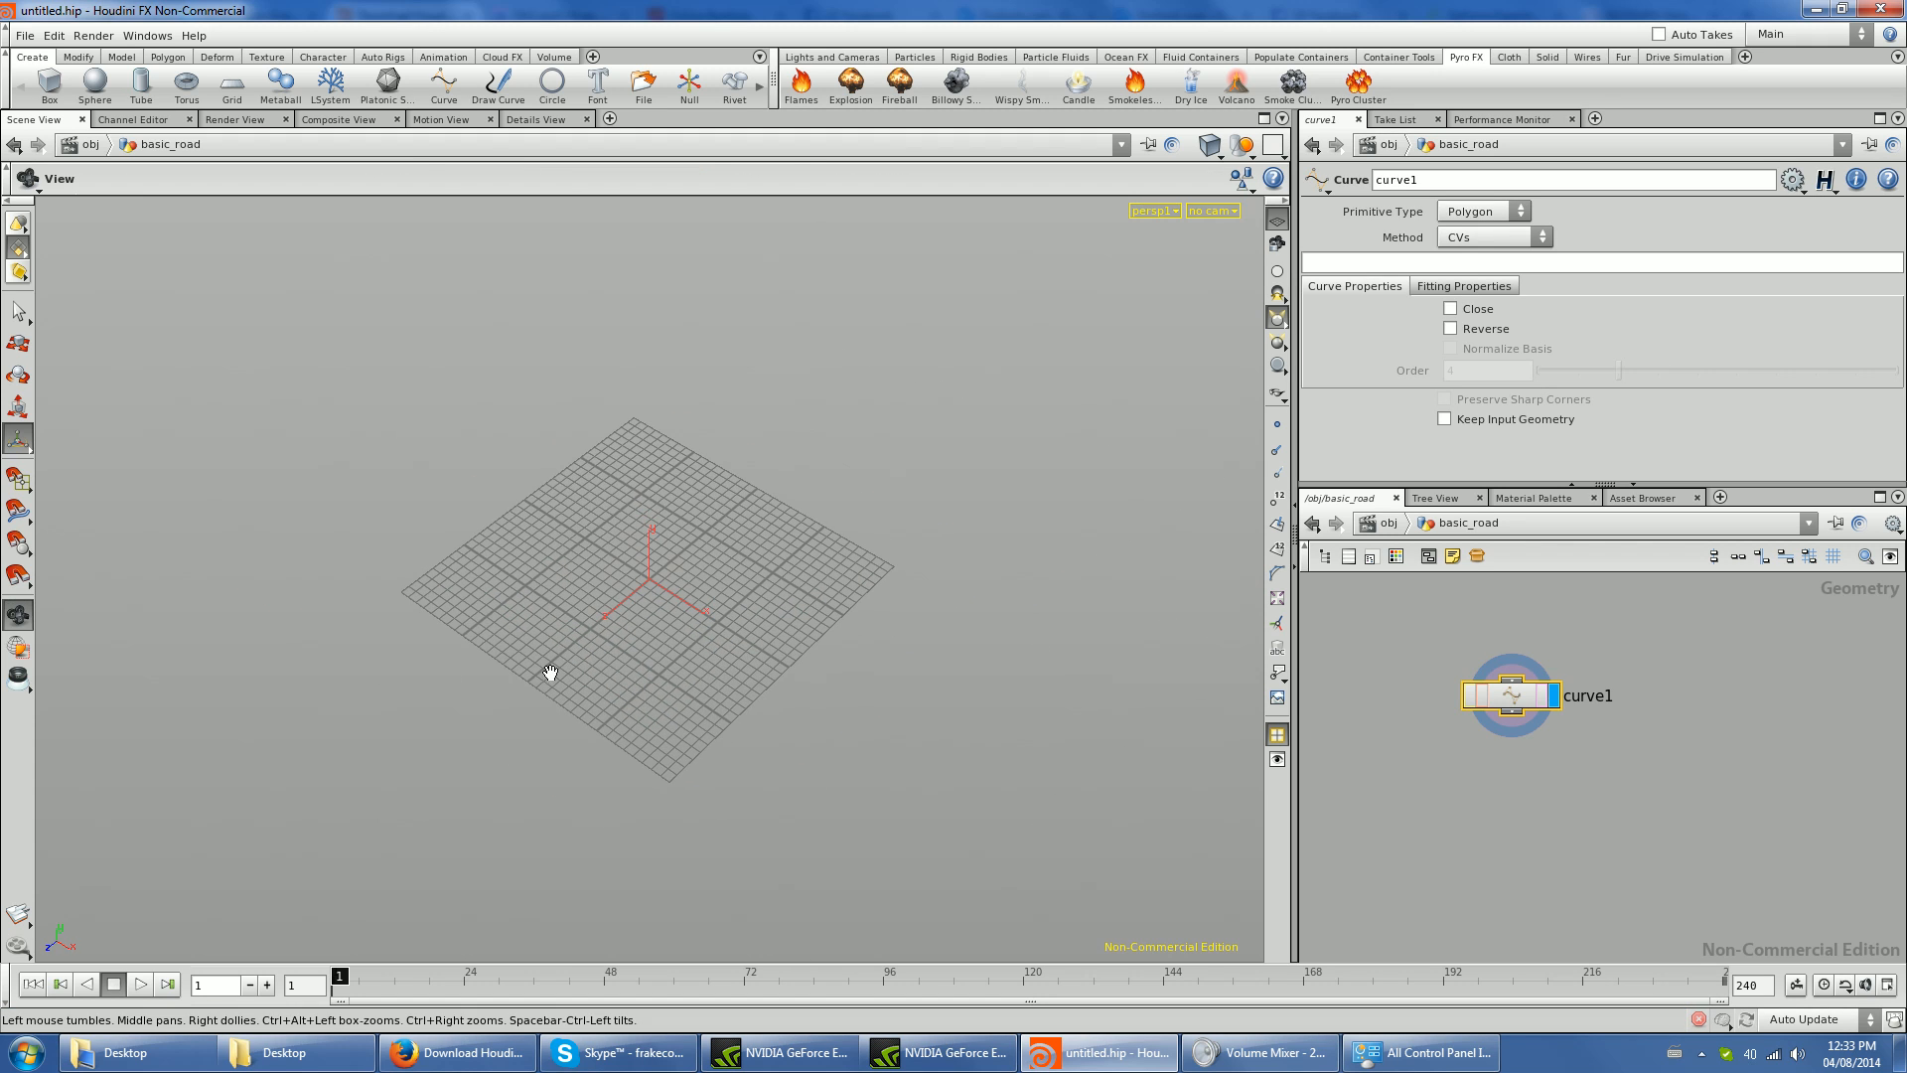
click(221, 677)
click(352, 697)
click(458, 636)
click(498, 537)
click(559, 438)
click(634, 411)
click(713, 405)
click(871, 429)
click(1010, 498)
click(1069, 579)
key(Return)
click(1490, 211)
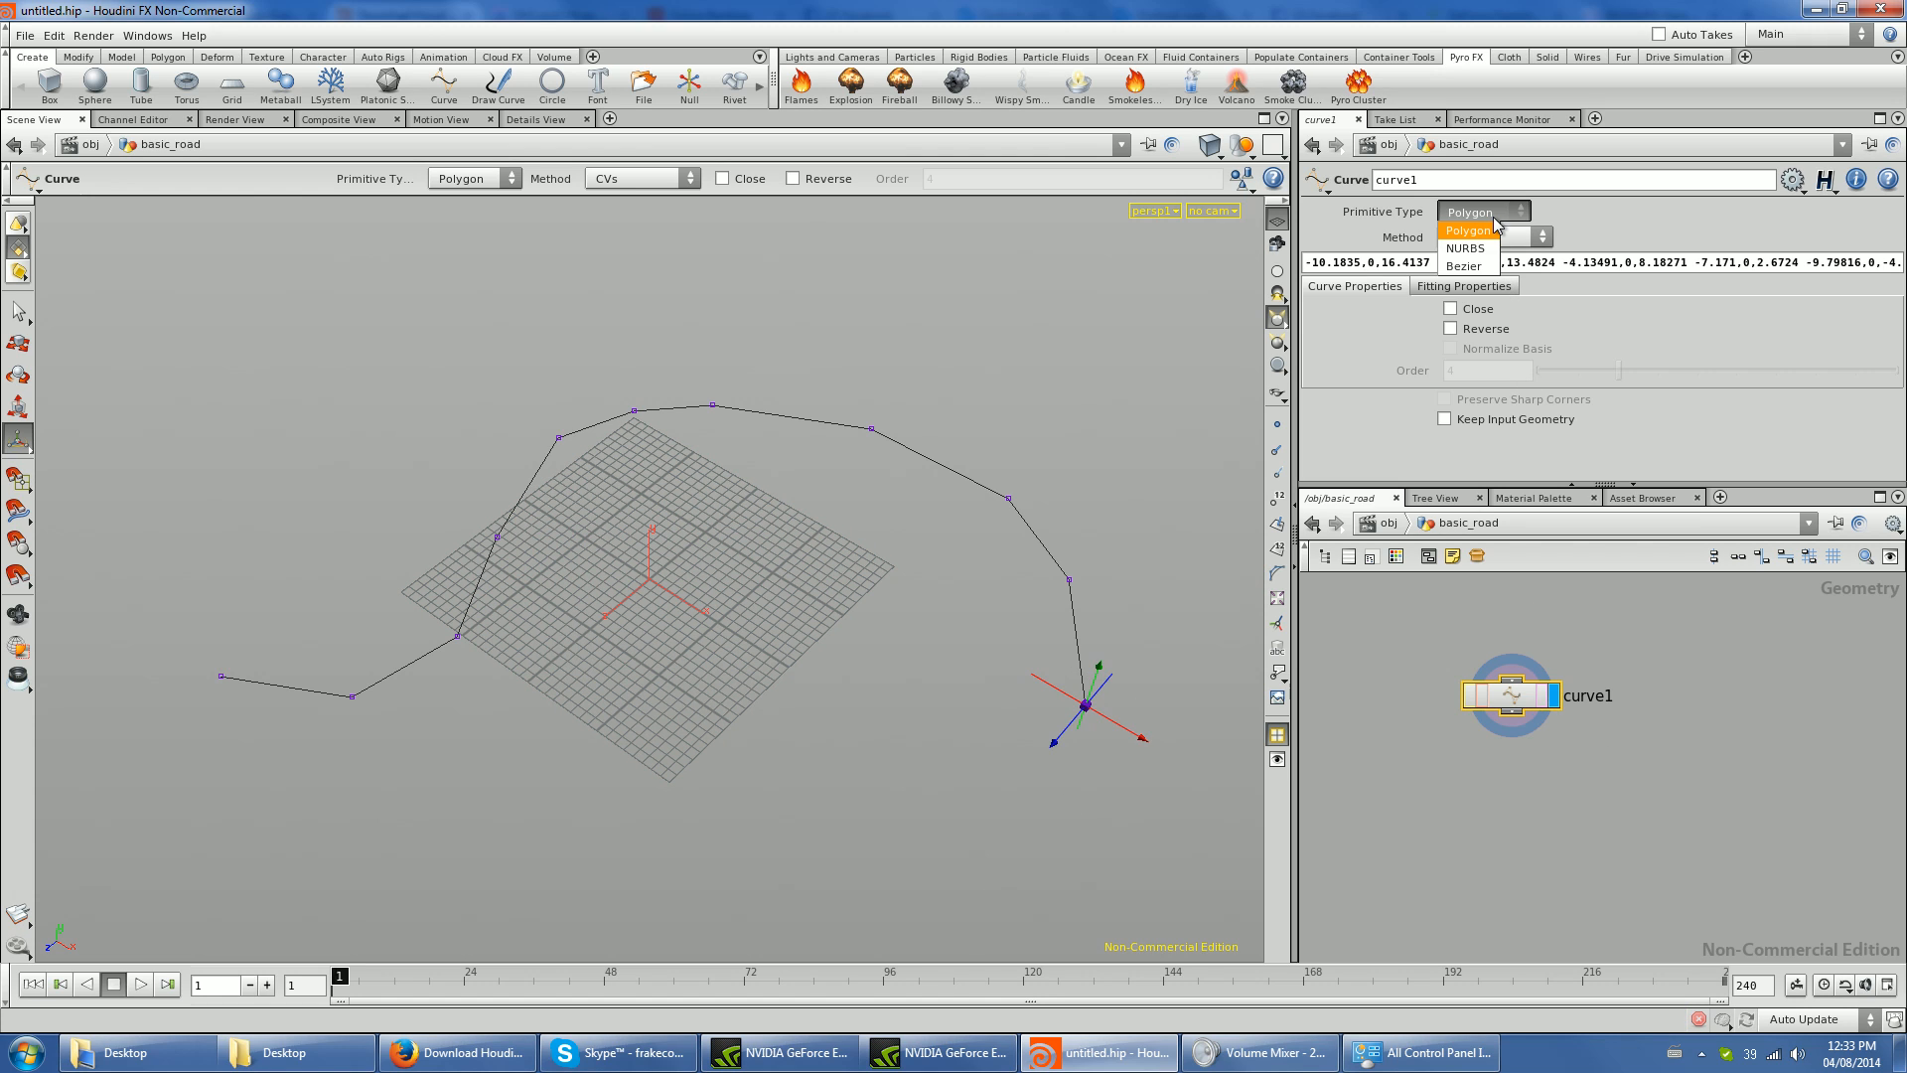
click(1484, 246)
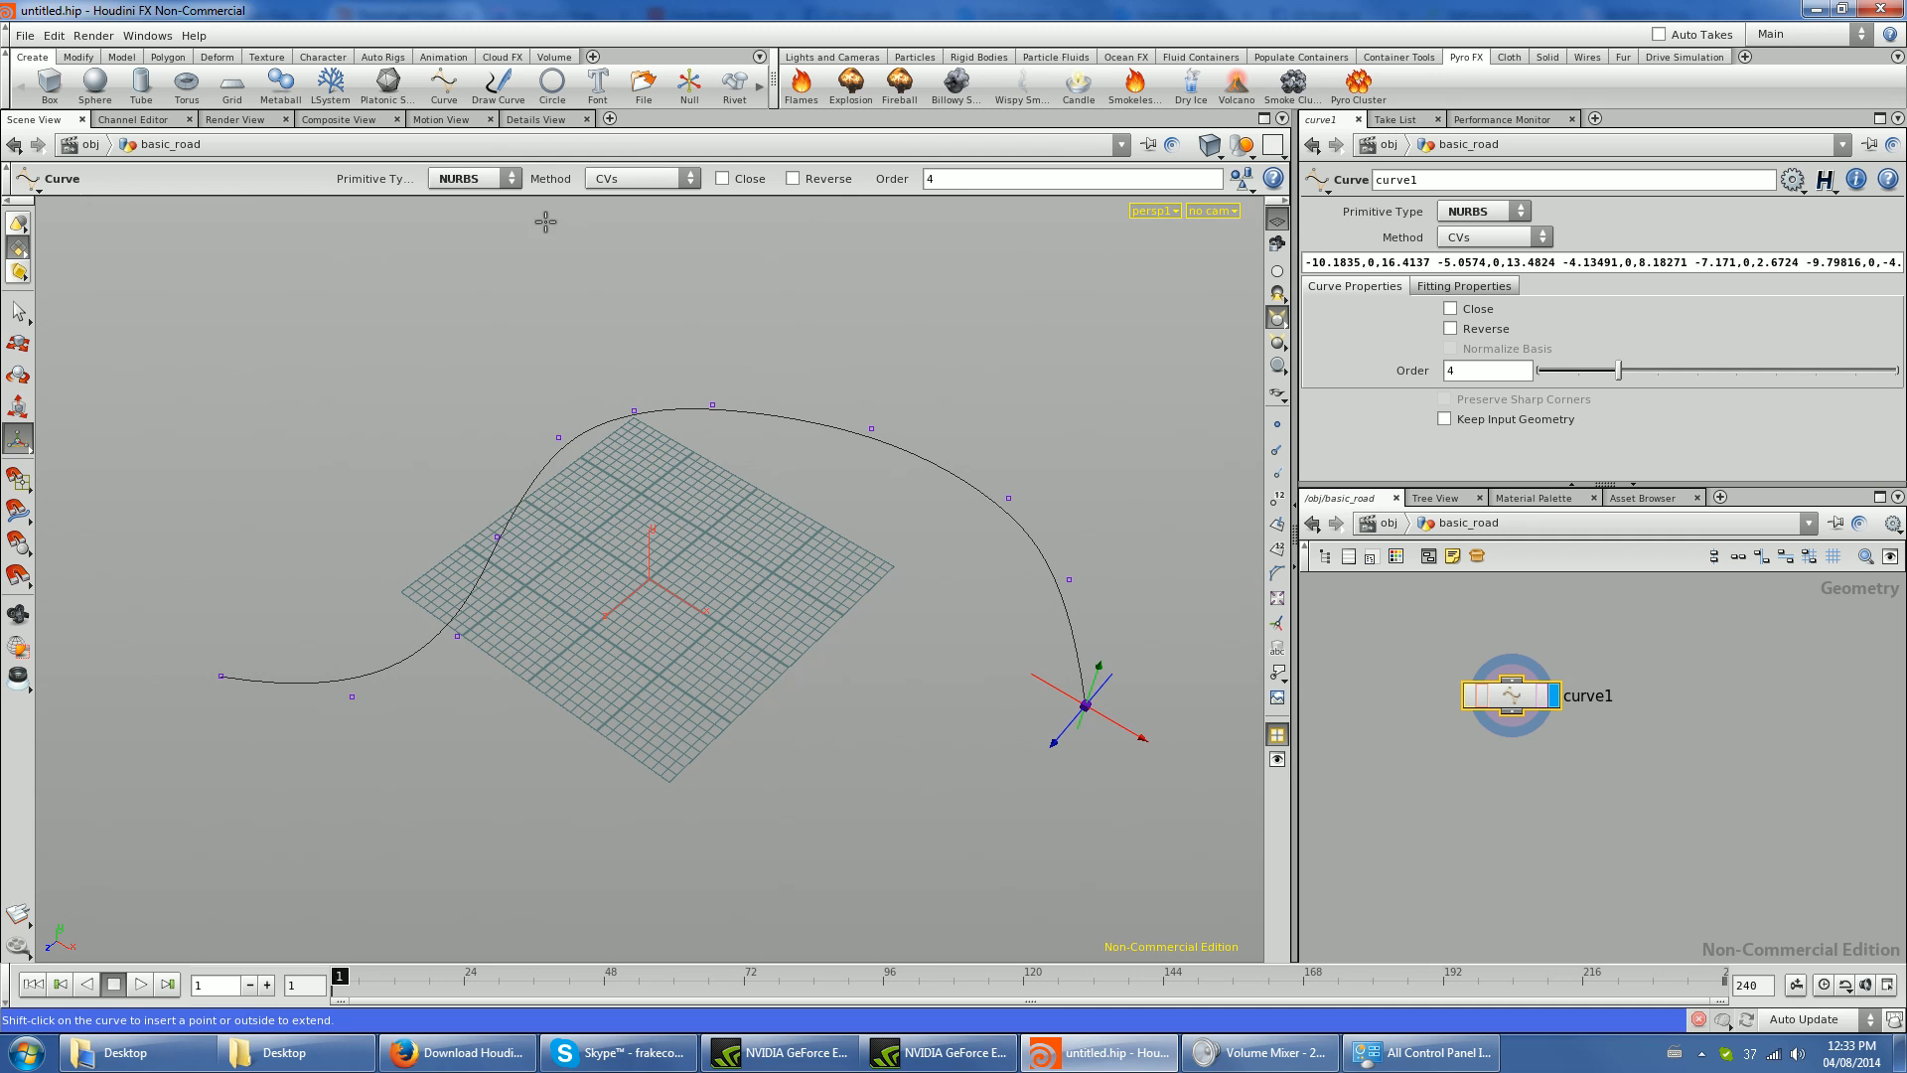
- Add a Sweep node below curve1, connect the curve as its backbone input, and display the sweep
mouse_move(1646, 387)
mouse_down()
mouse_move(1748, 382)
mouse_move(1560, 378)
mouse_move(1764, 376)
mouse_move(1558, 385)
mouse_move(1620, 377)
mouse_up()
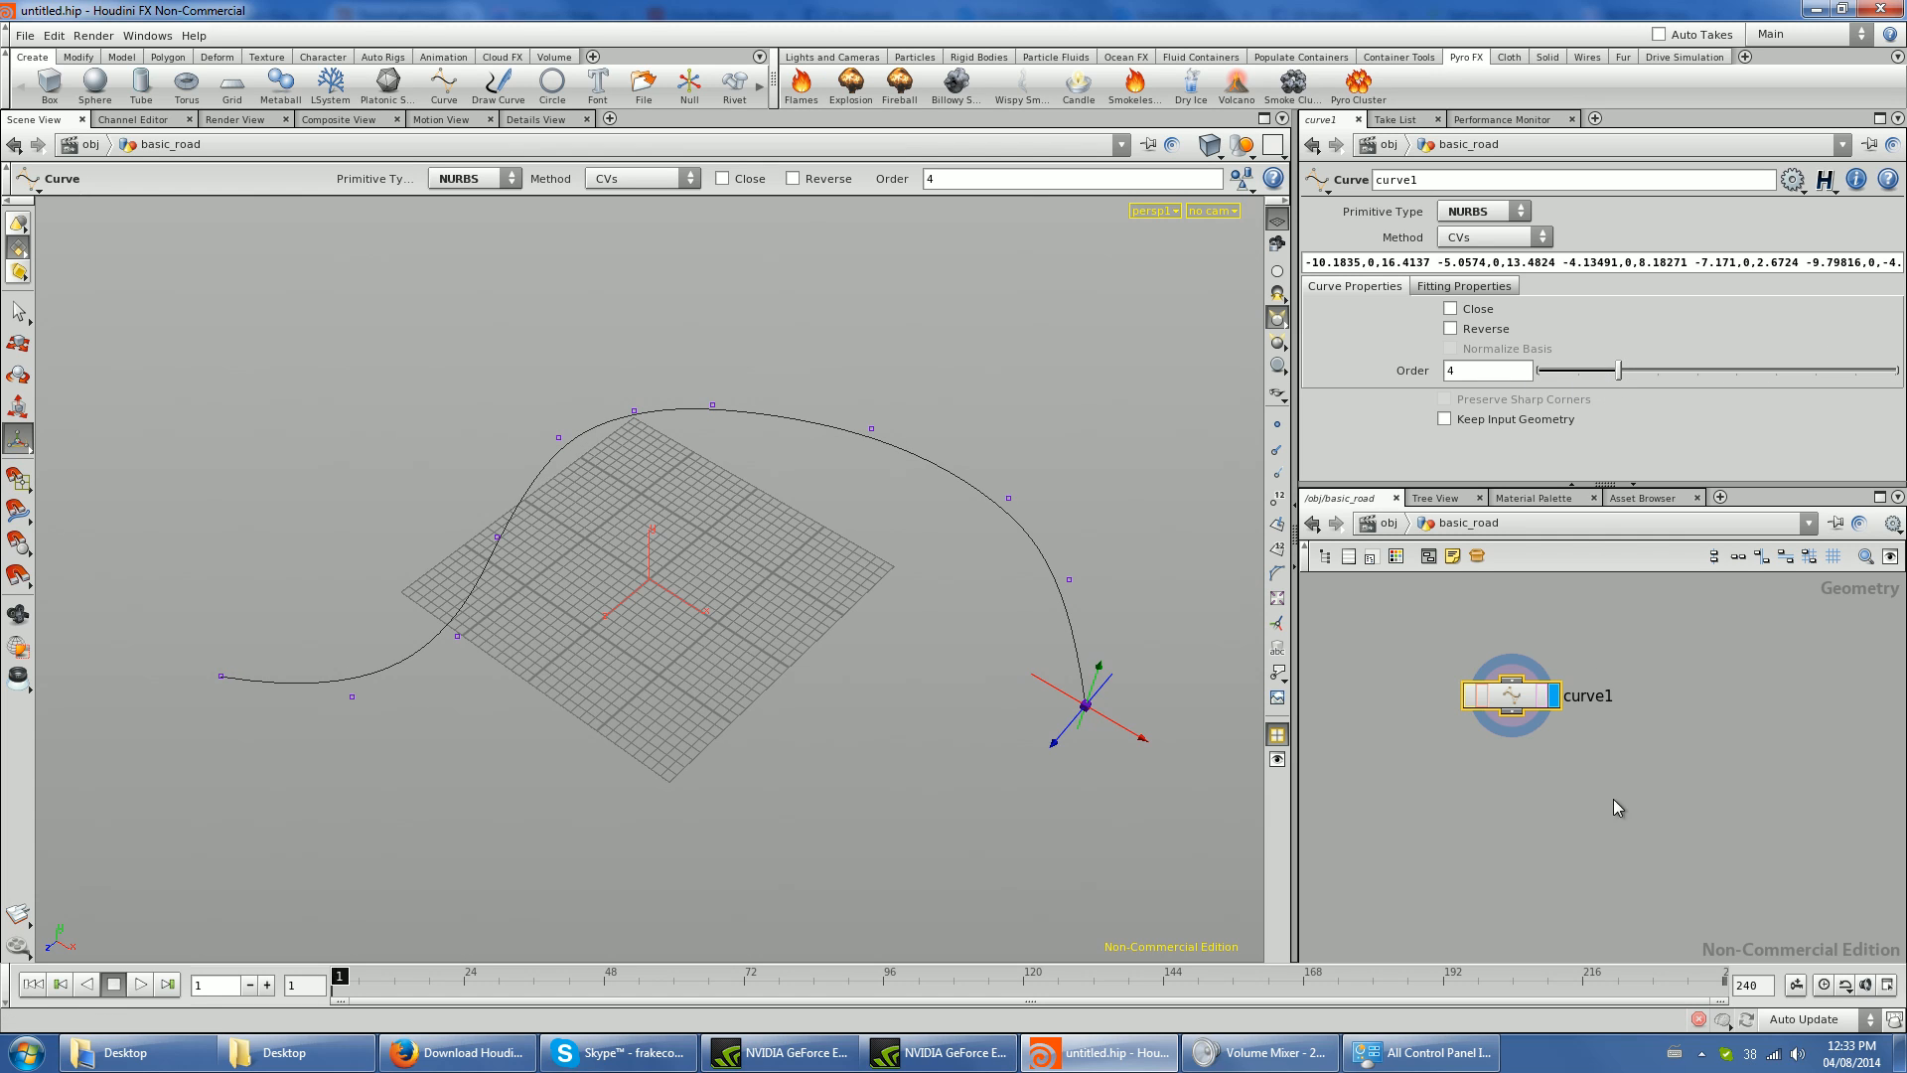
click(1683, 897)
middle_drag(1430, 797, 1464, 786)
scroll(1464, 792, down, 1)
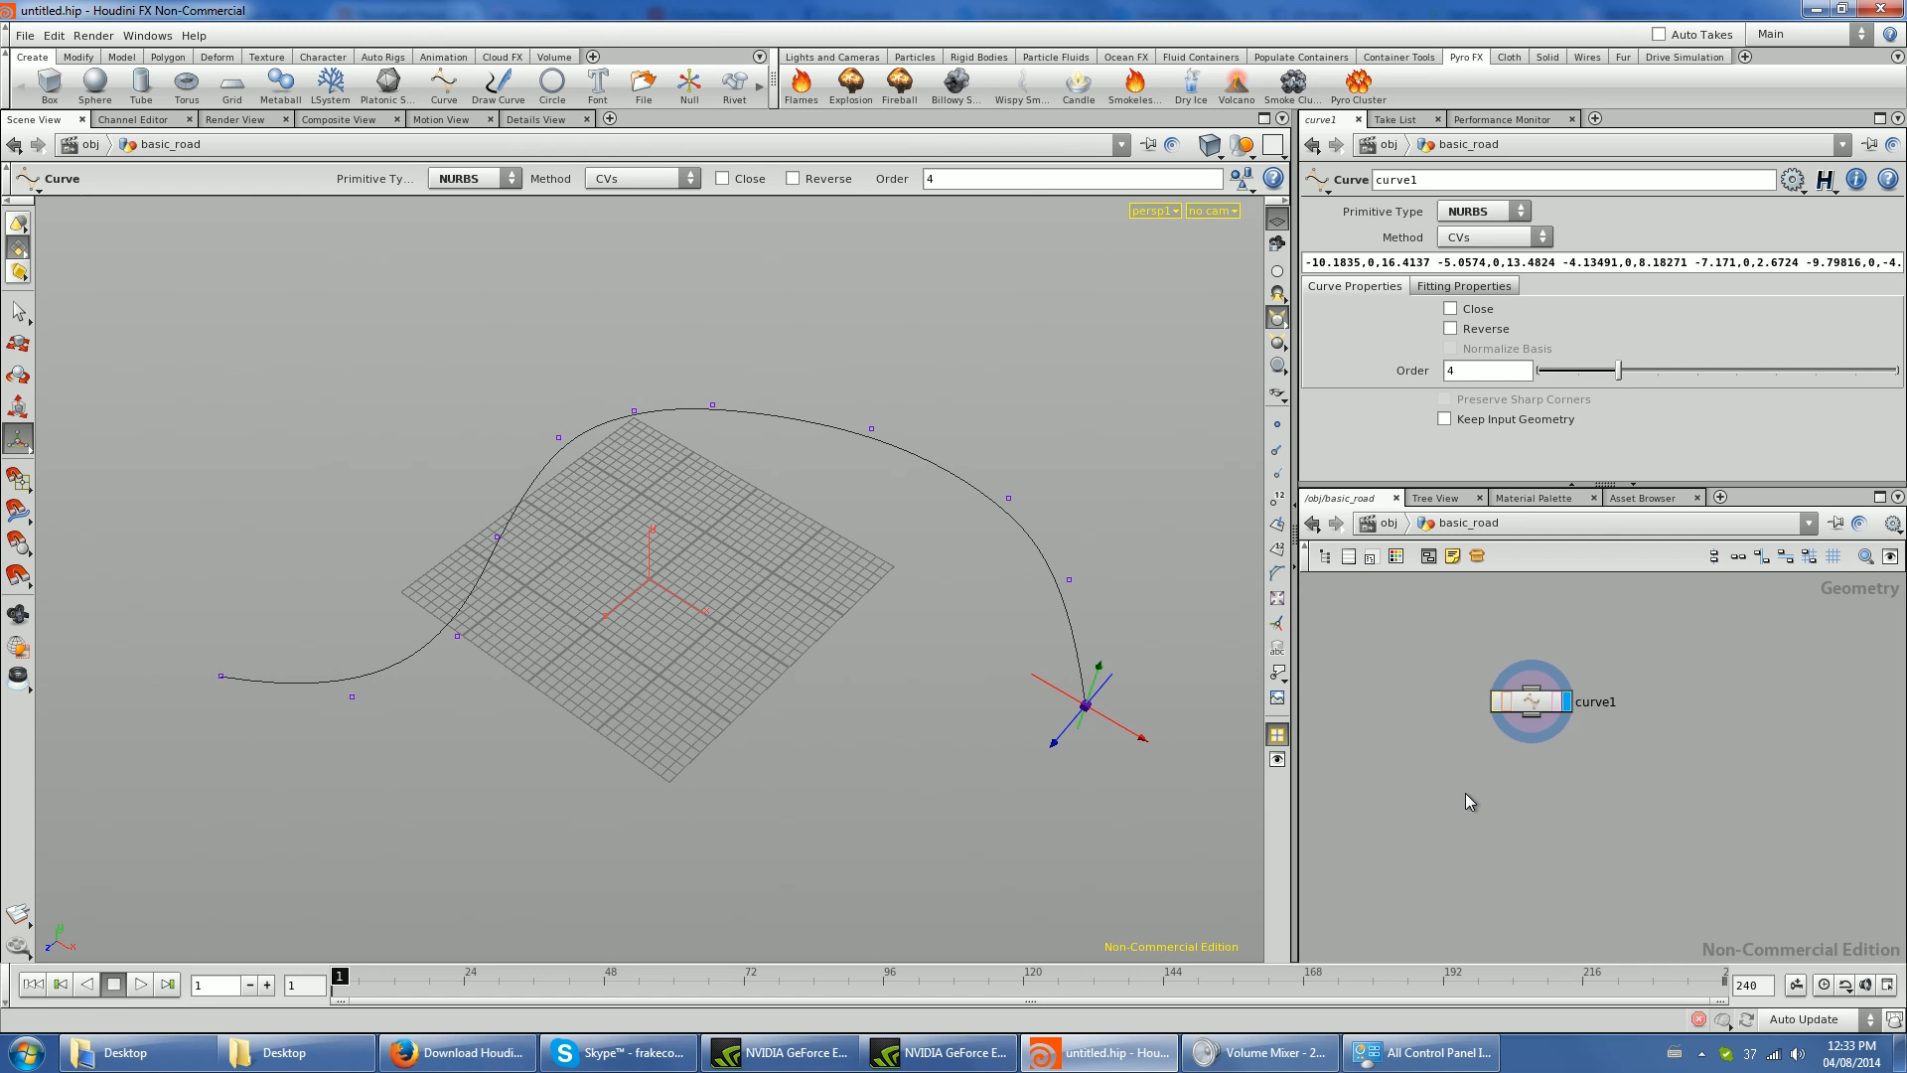
key(Tab)
text(Sweep)
key(Return)
click(1520, 835)
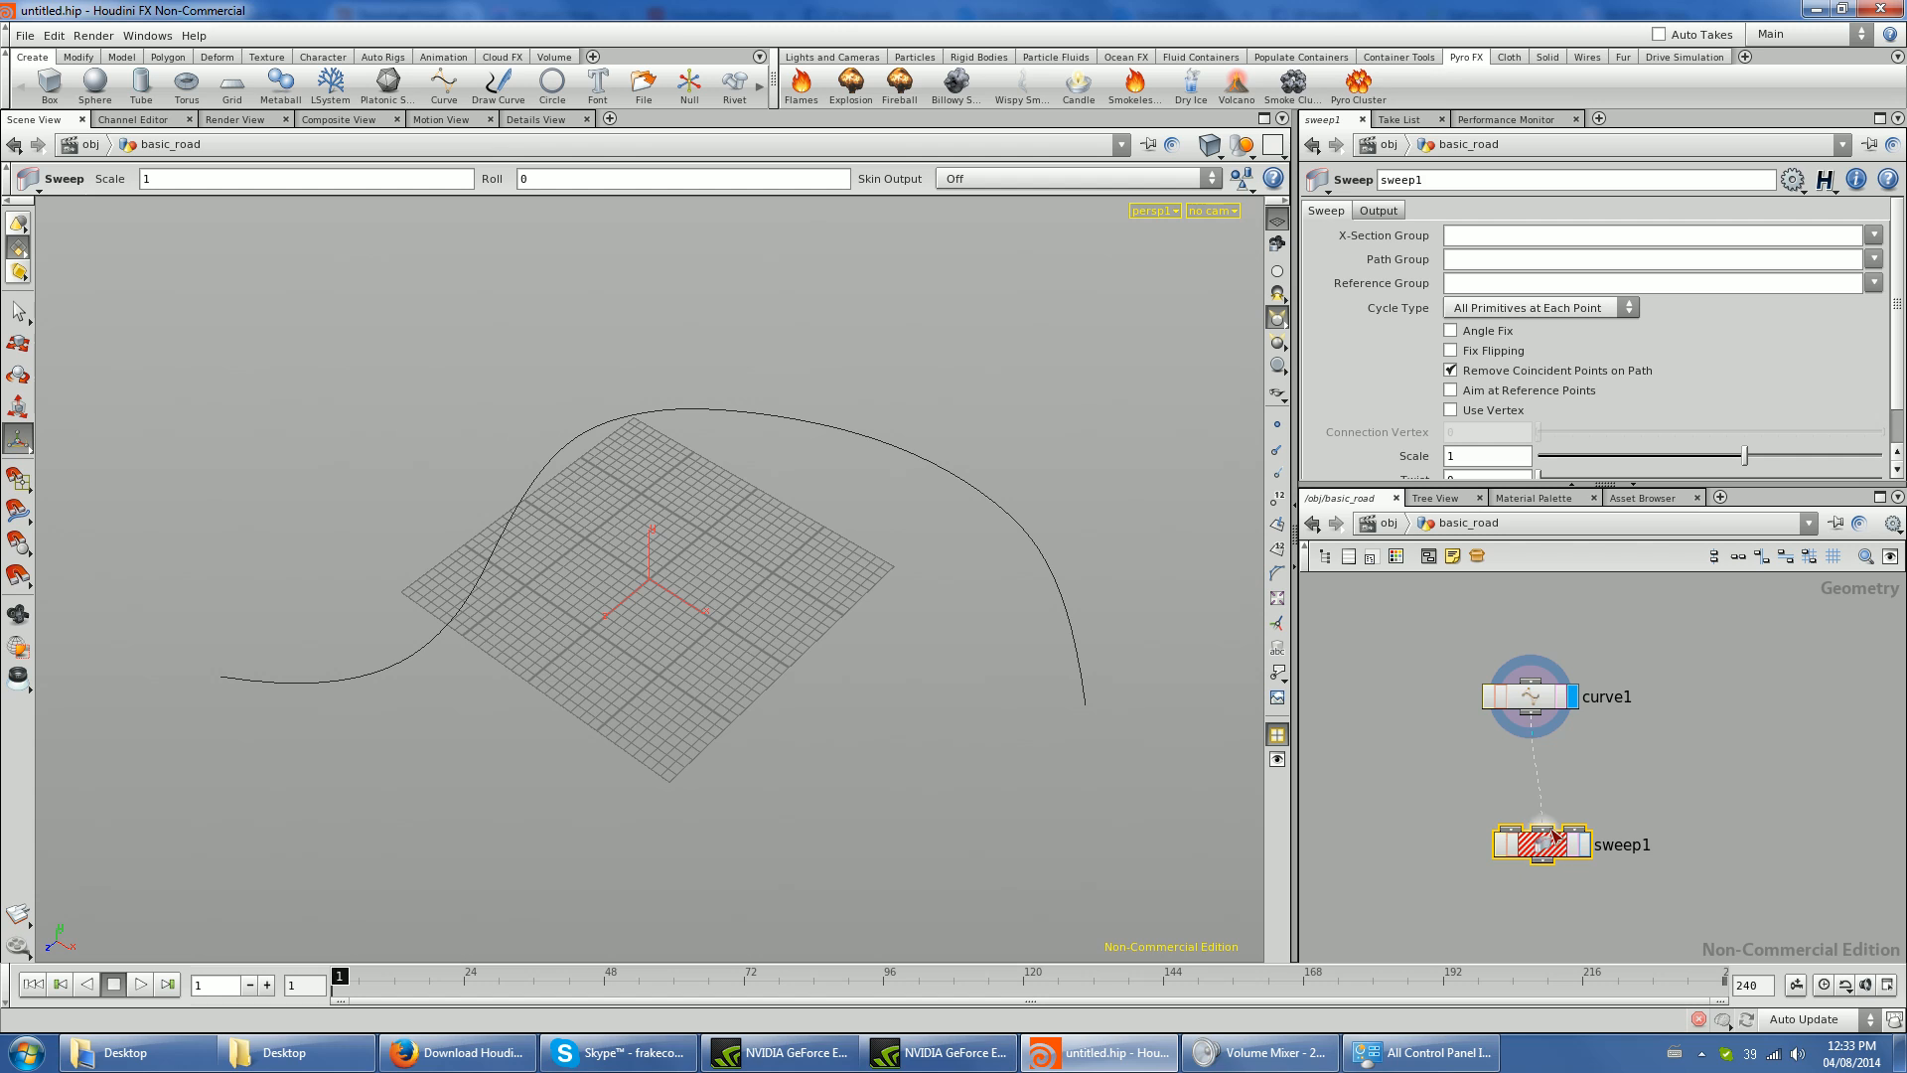
drag(1540, 850, 1536, 902)
click(1570, 854)
scroll(1497, 924, up, 3)
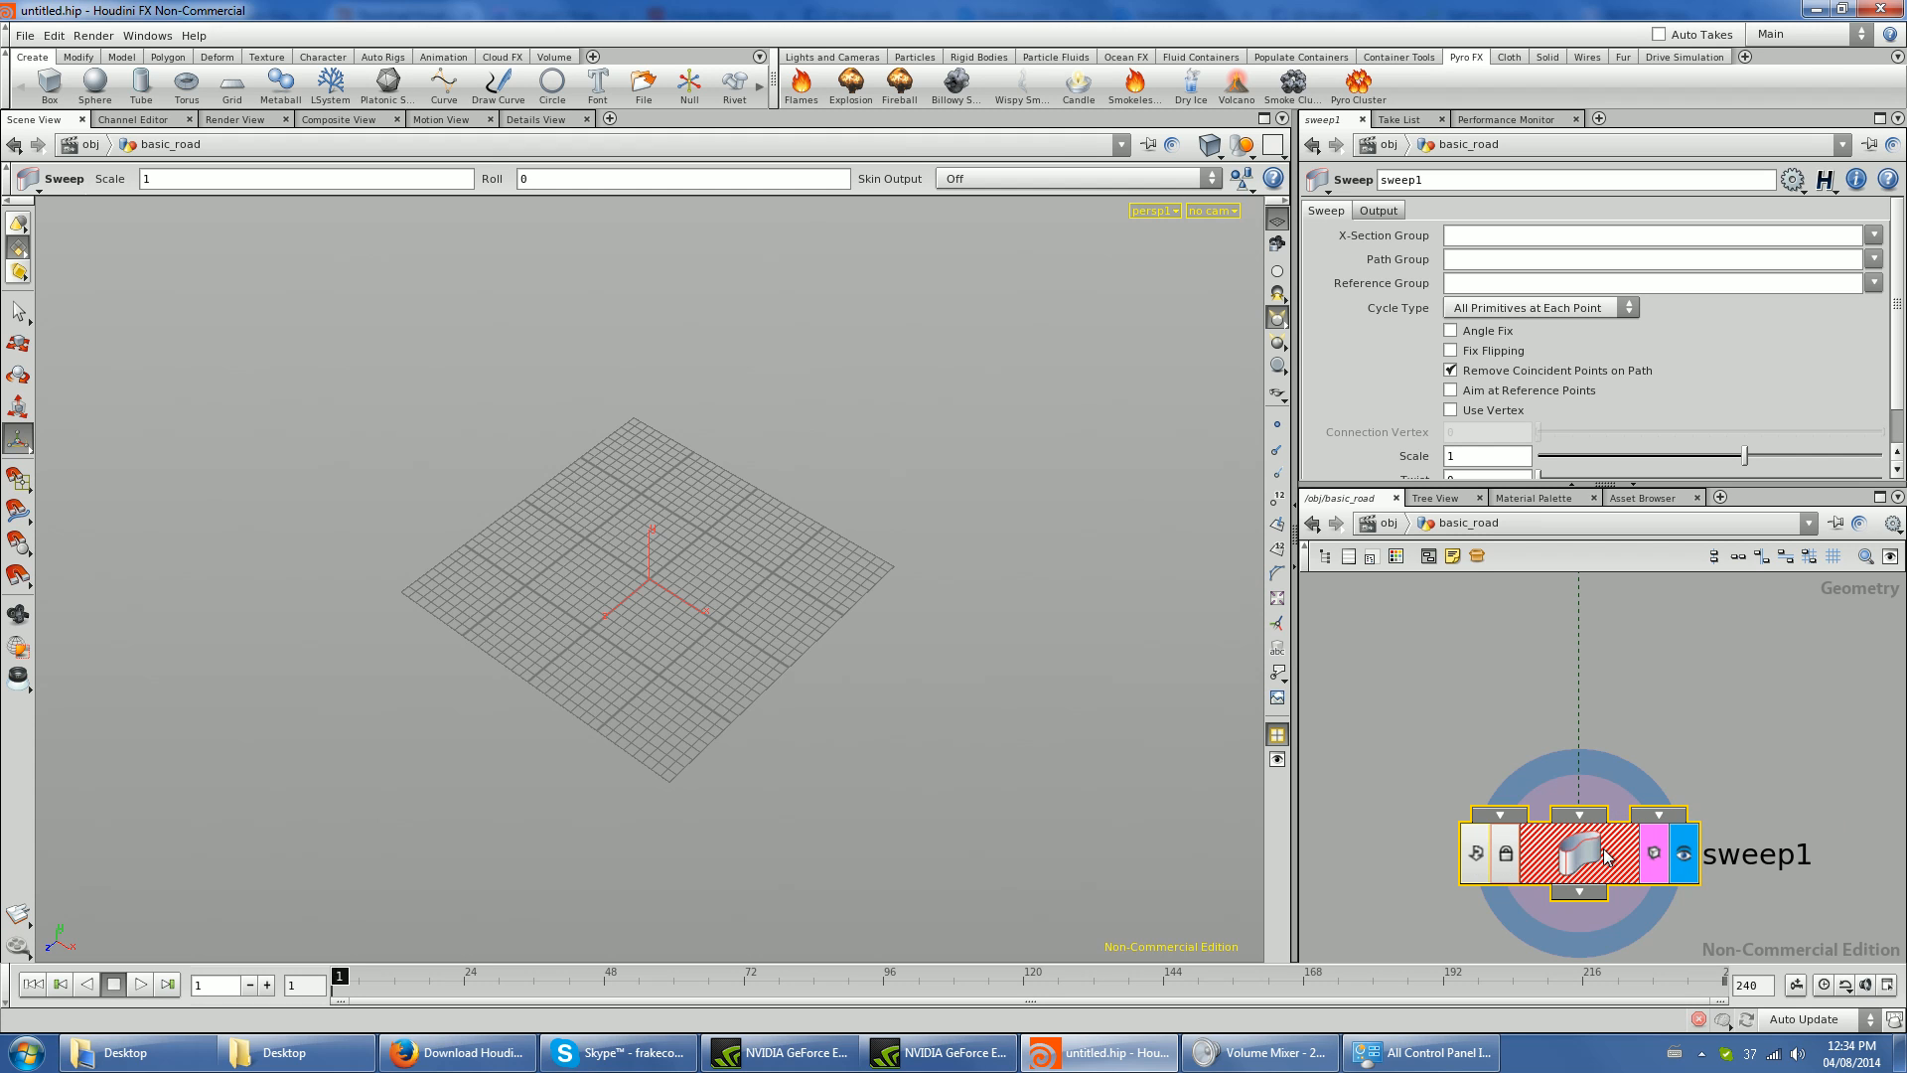
- Read the Sweep node's help page, including its description, example figure and parameters, and return to the Houdini scene
click(1889, 181)
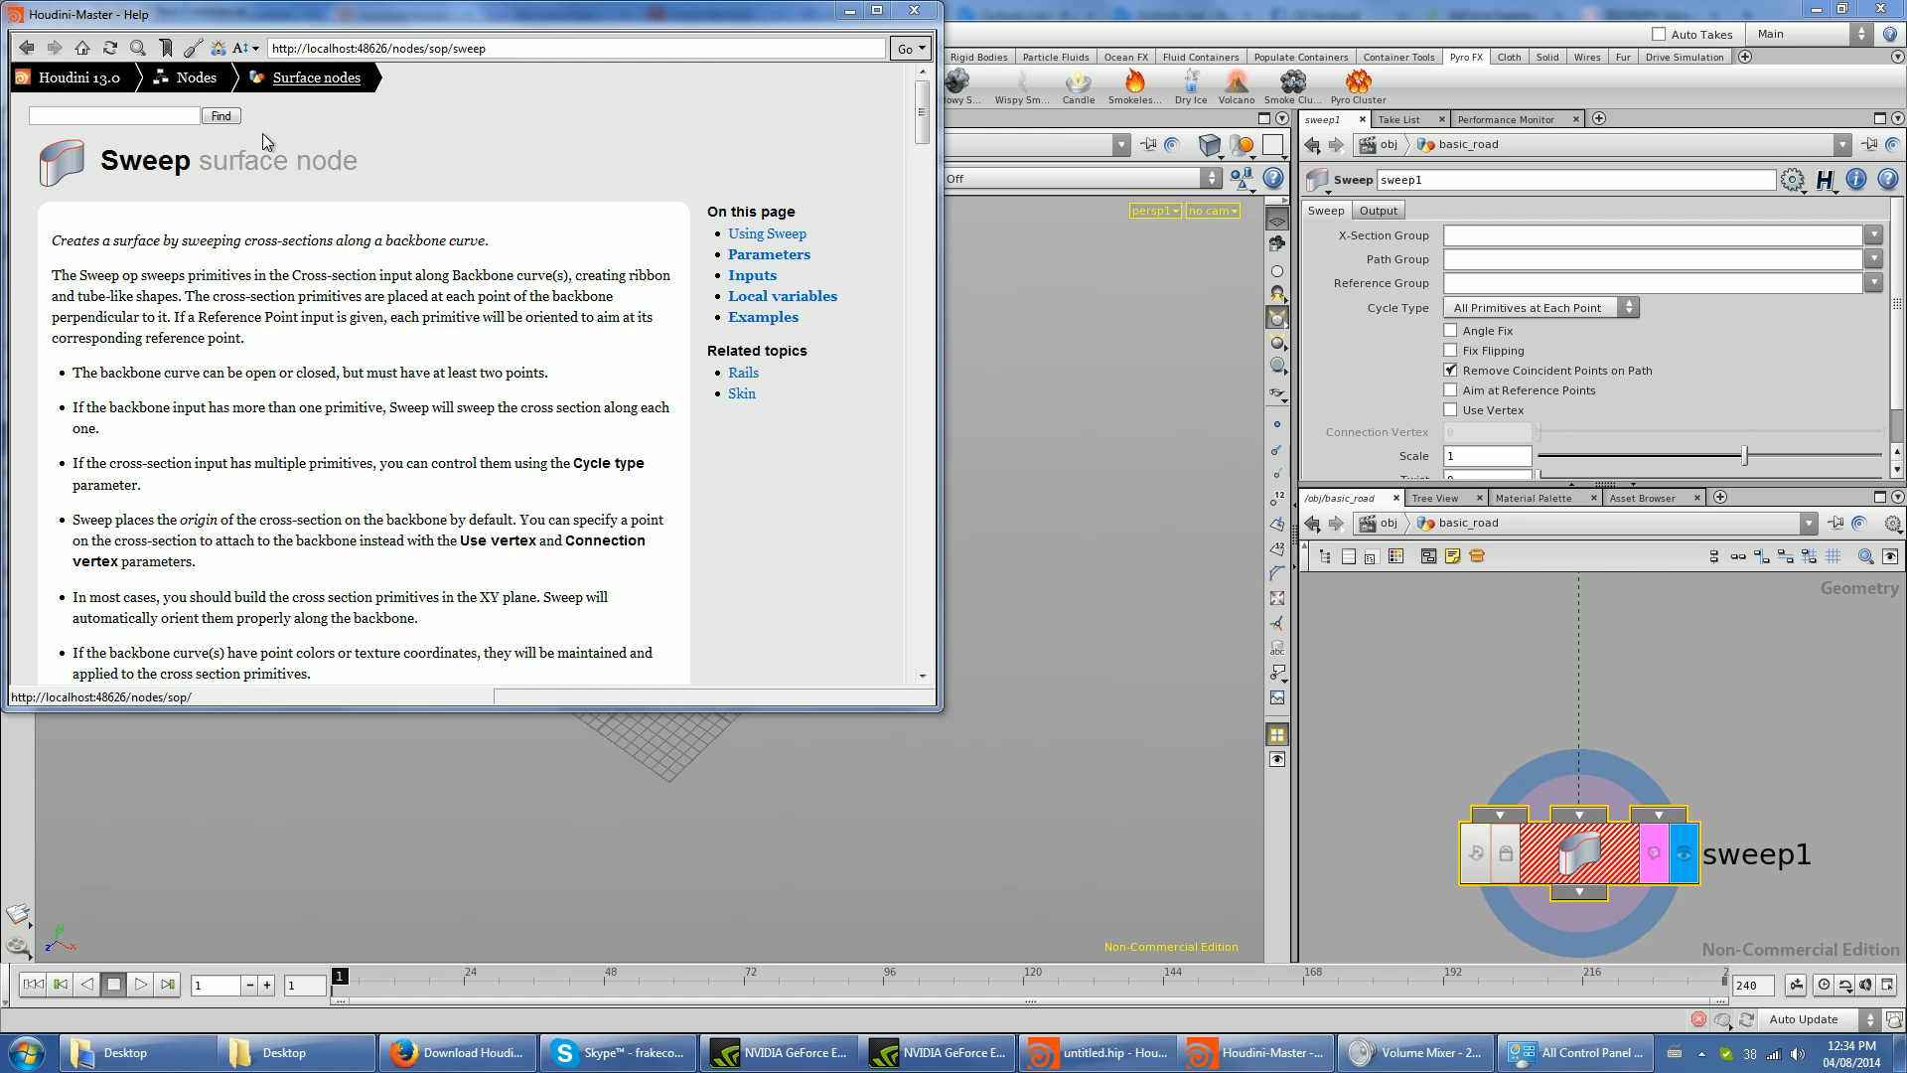
drag(547, 25, 804, 100)
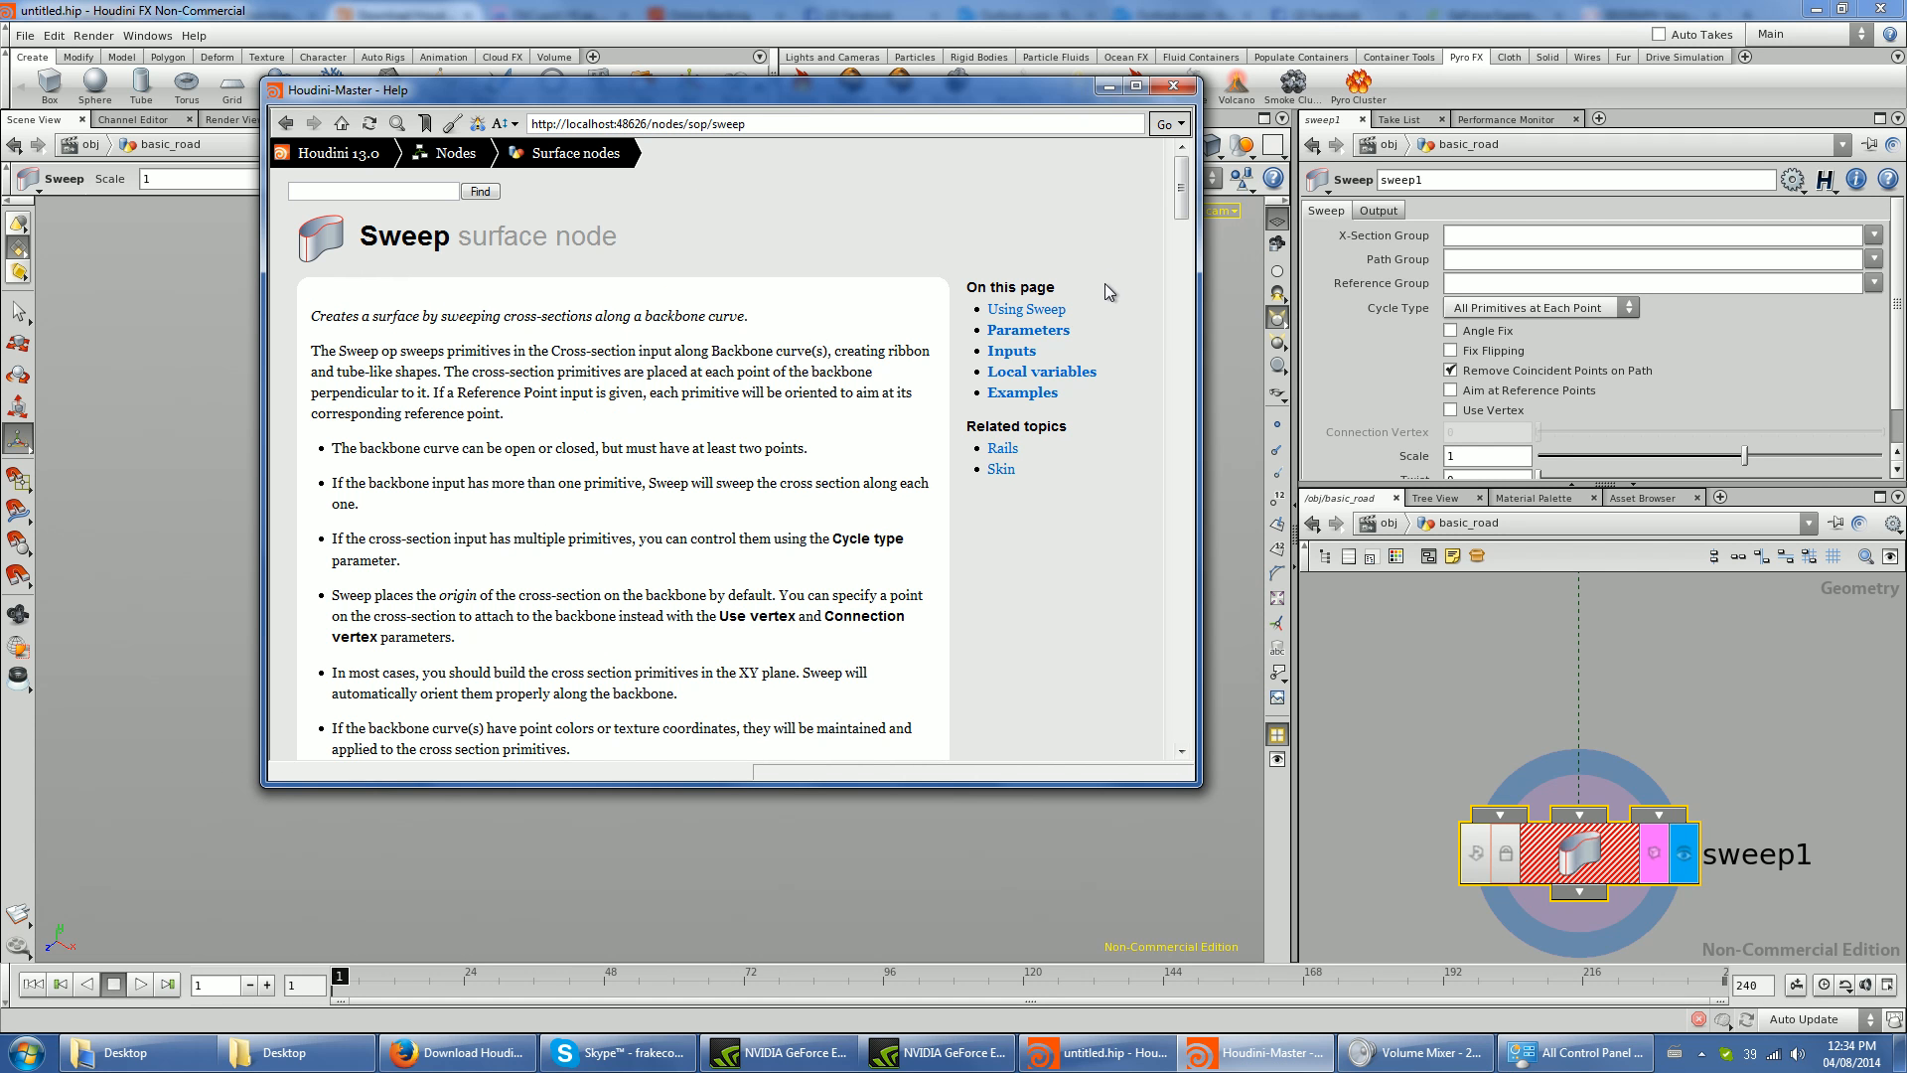
drag(1175, 187, 1210, 270)
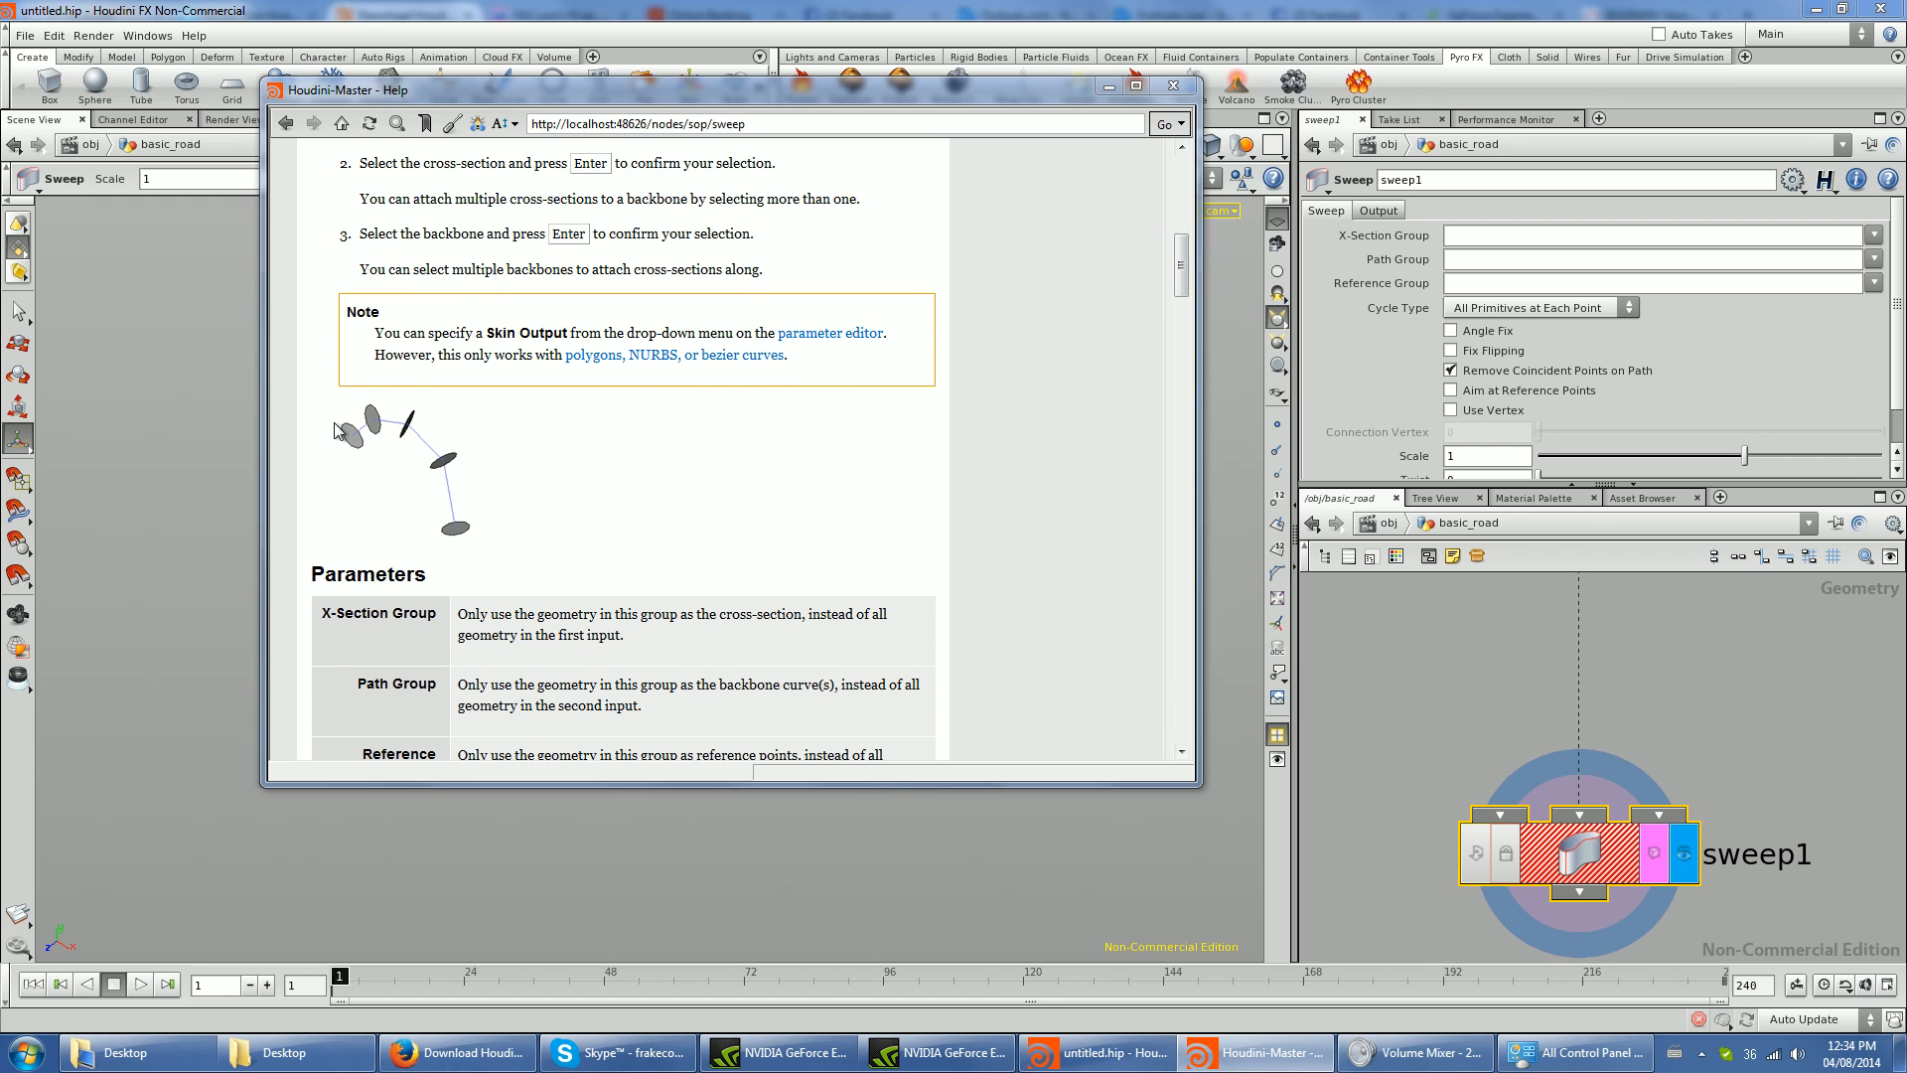
drag(1181, 281, 1175, 590)
click(1173, 87)
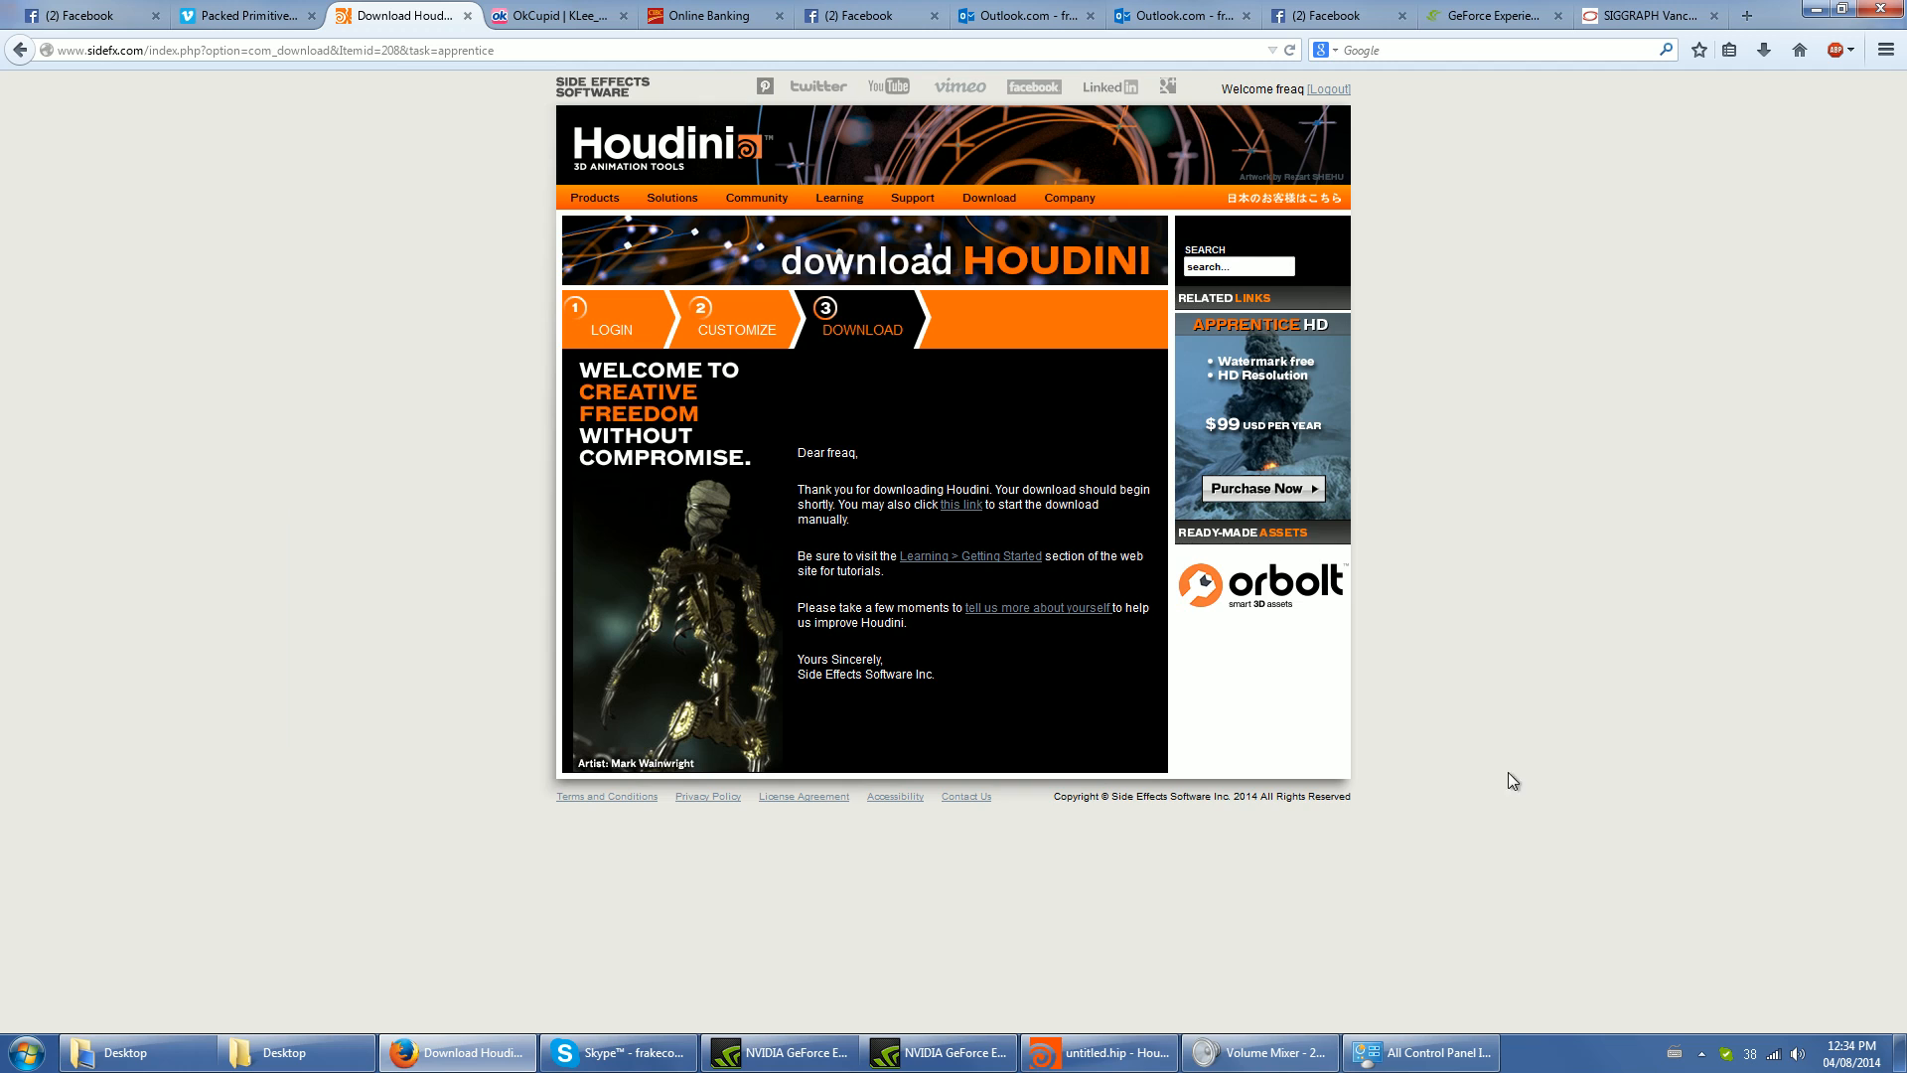
click(1132, 1051)
- Try a Circle node as the cross-section input of sweep1 and delete the circle again
key(h)
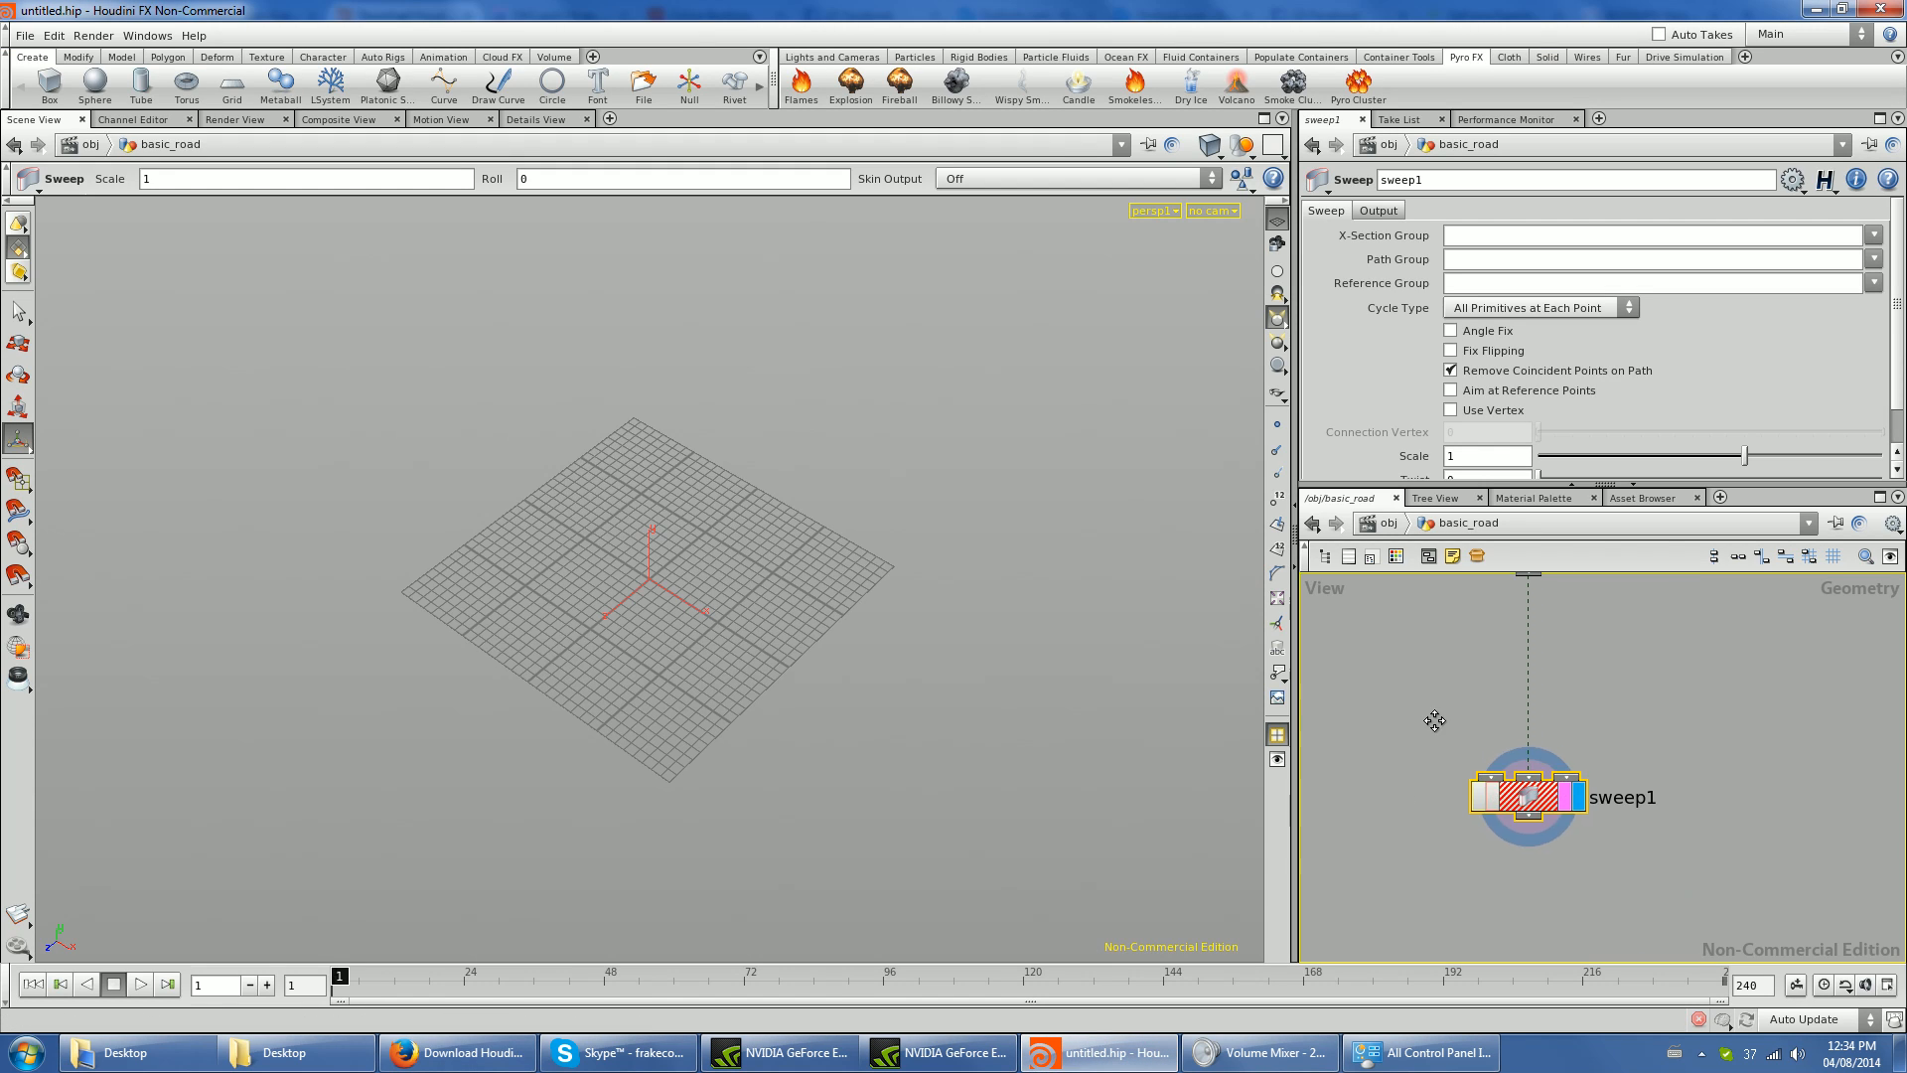
key(Tab)
text(c)
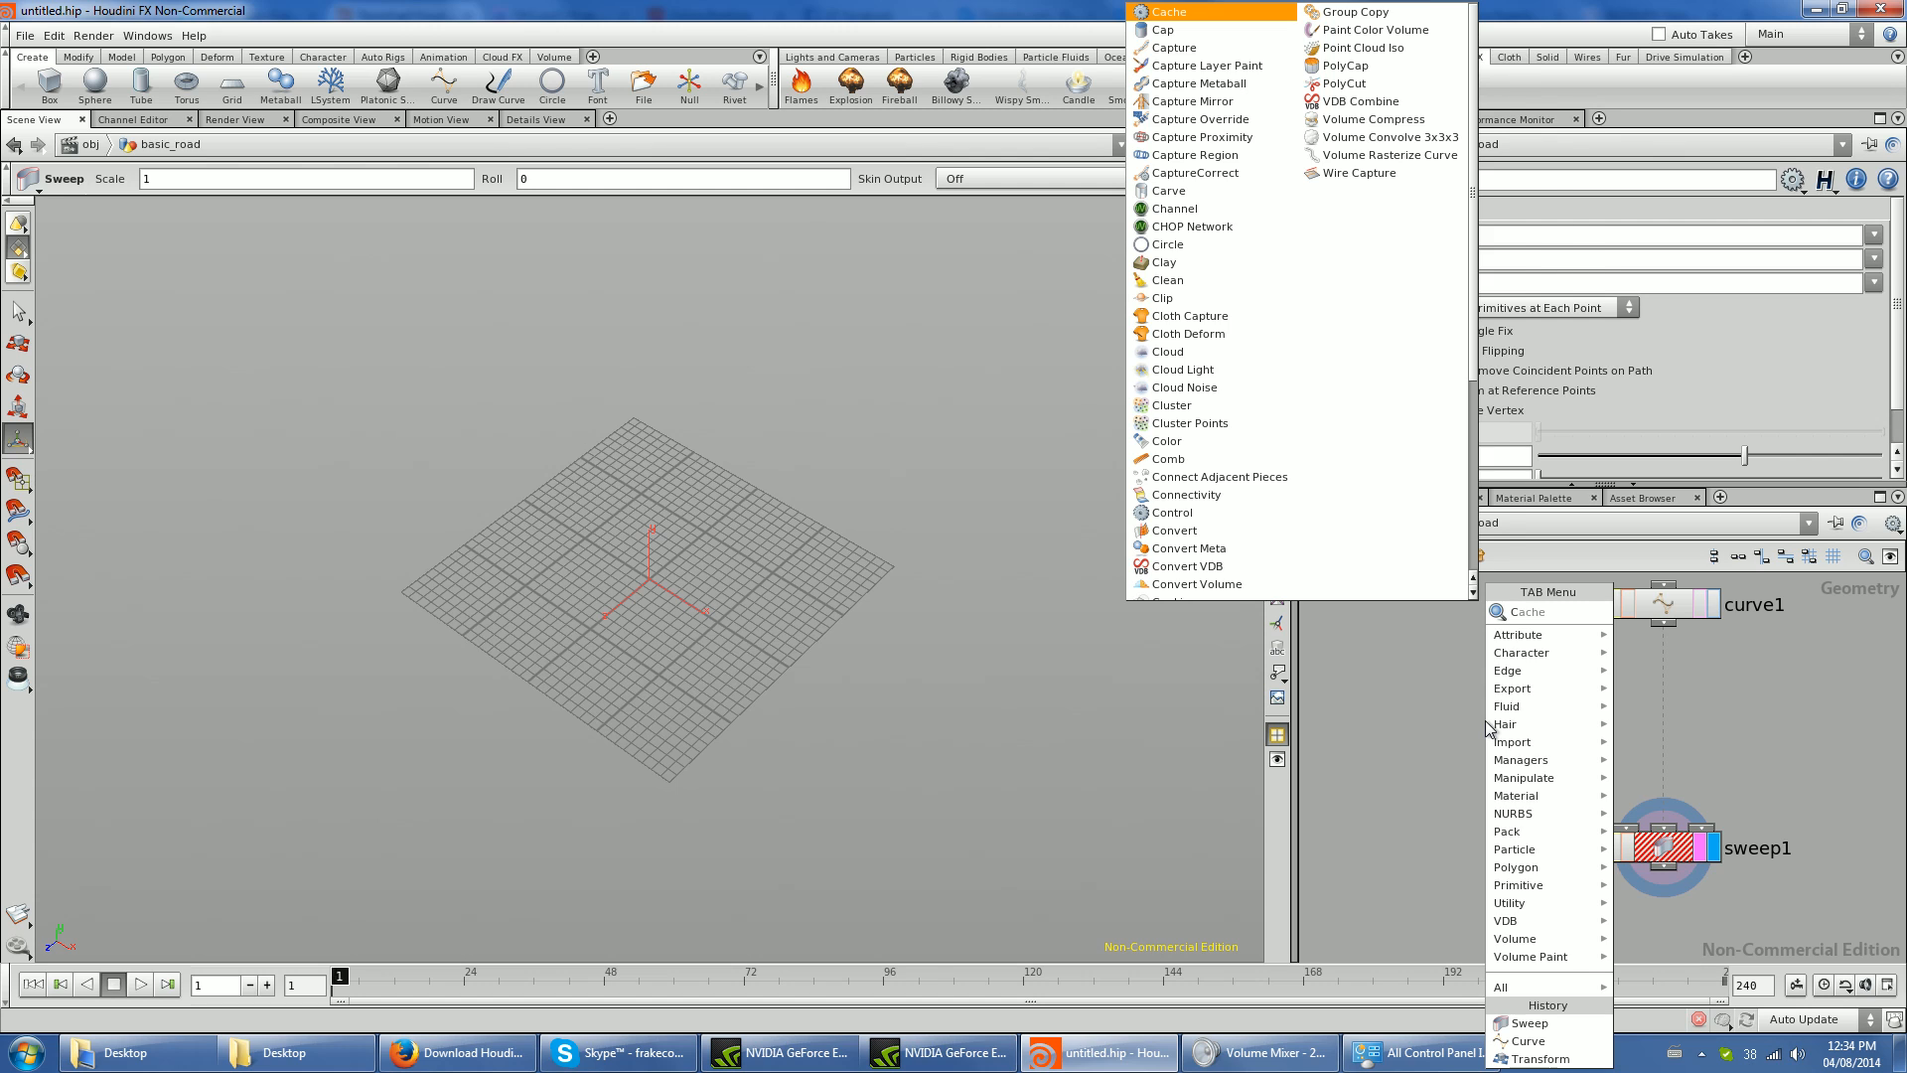
key(BackSpace)
key(Escape)
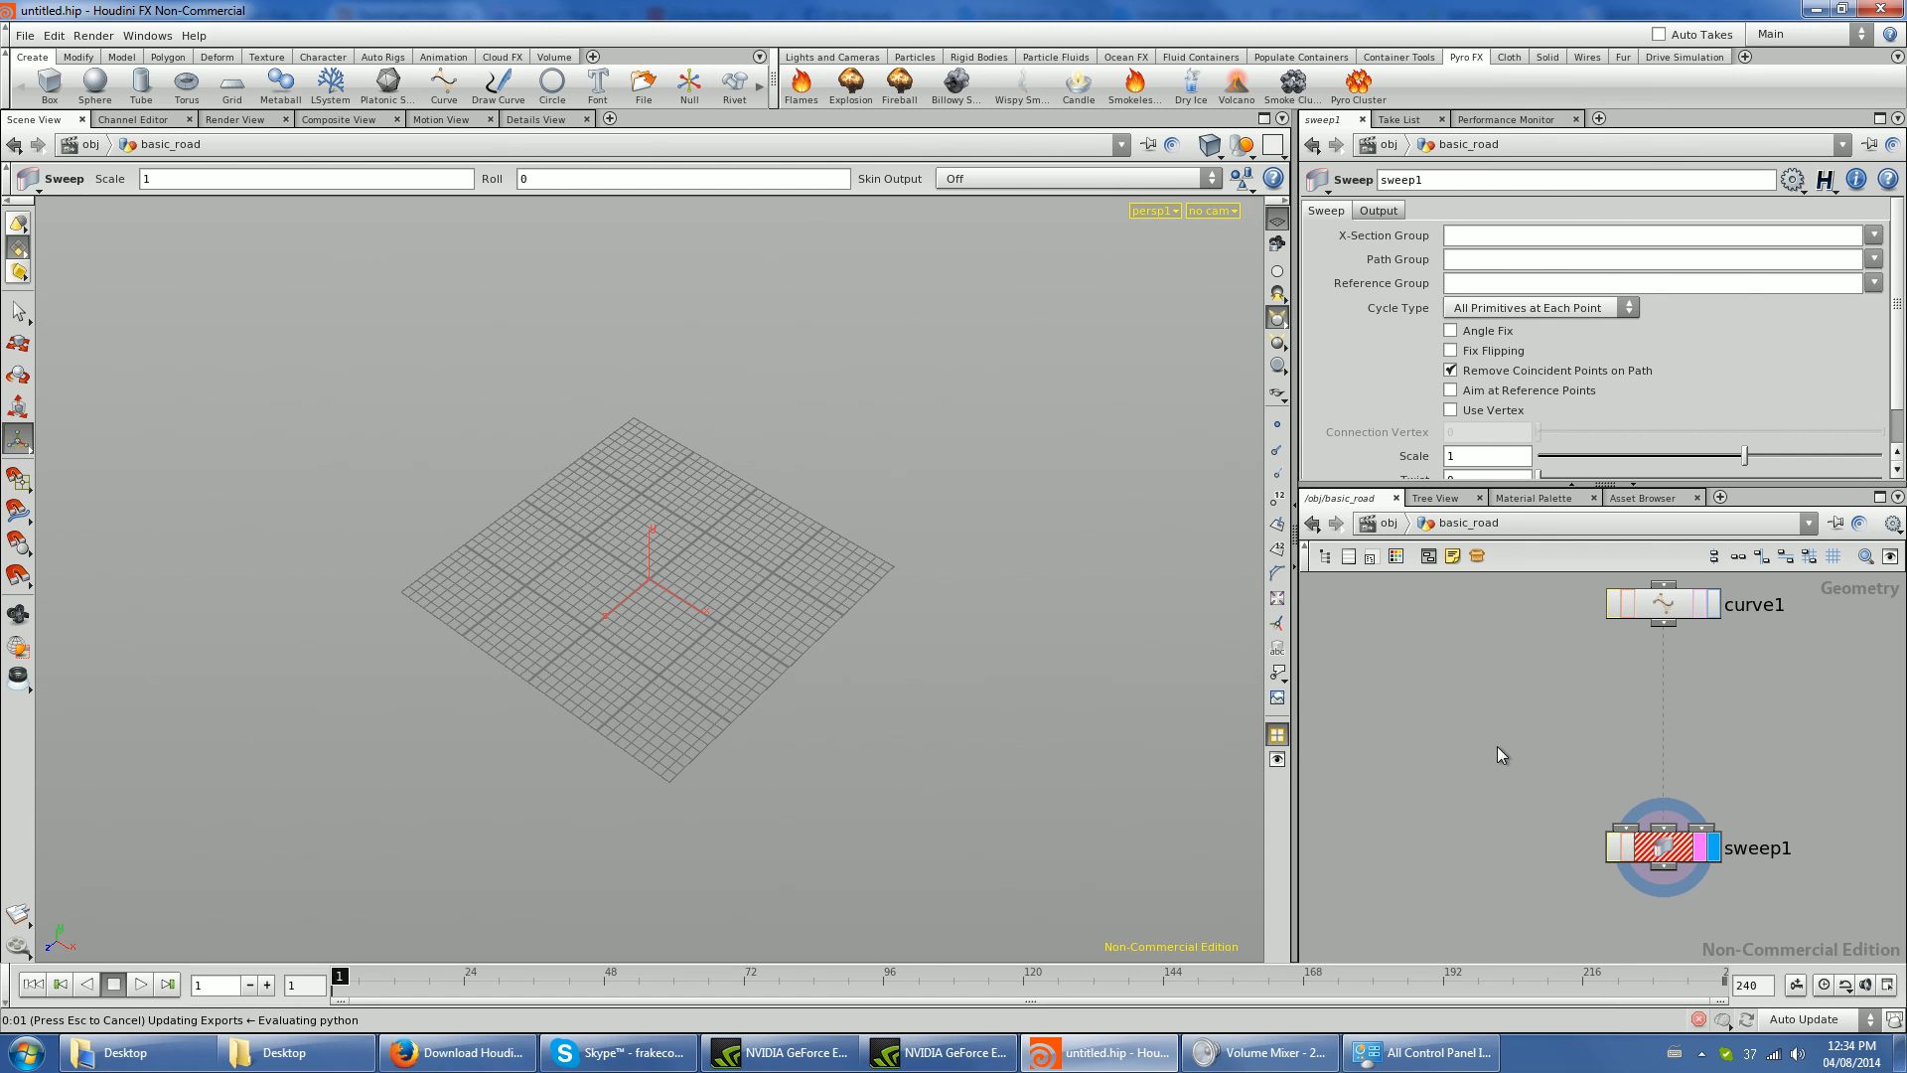
drag(1491, 741, 1626, 827)
alt+drag(627, 761, 1065, 683)
click(1660, 847)
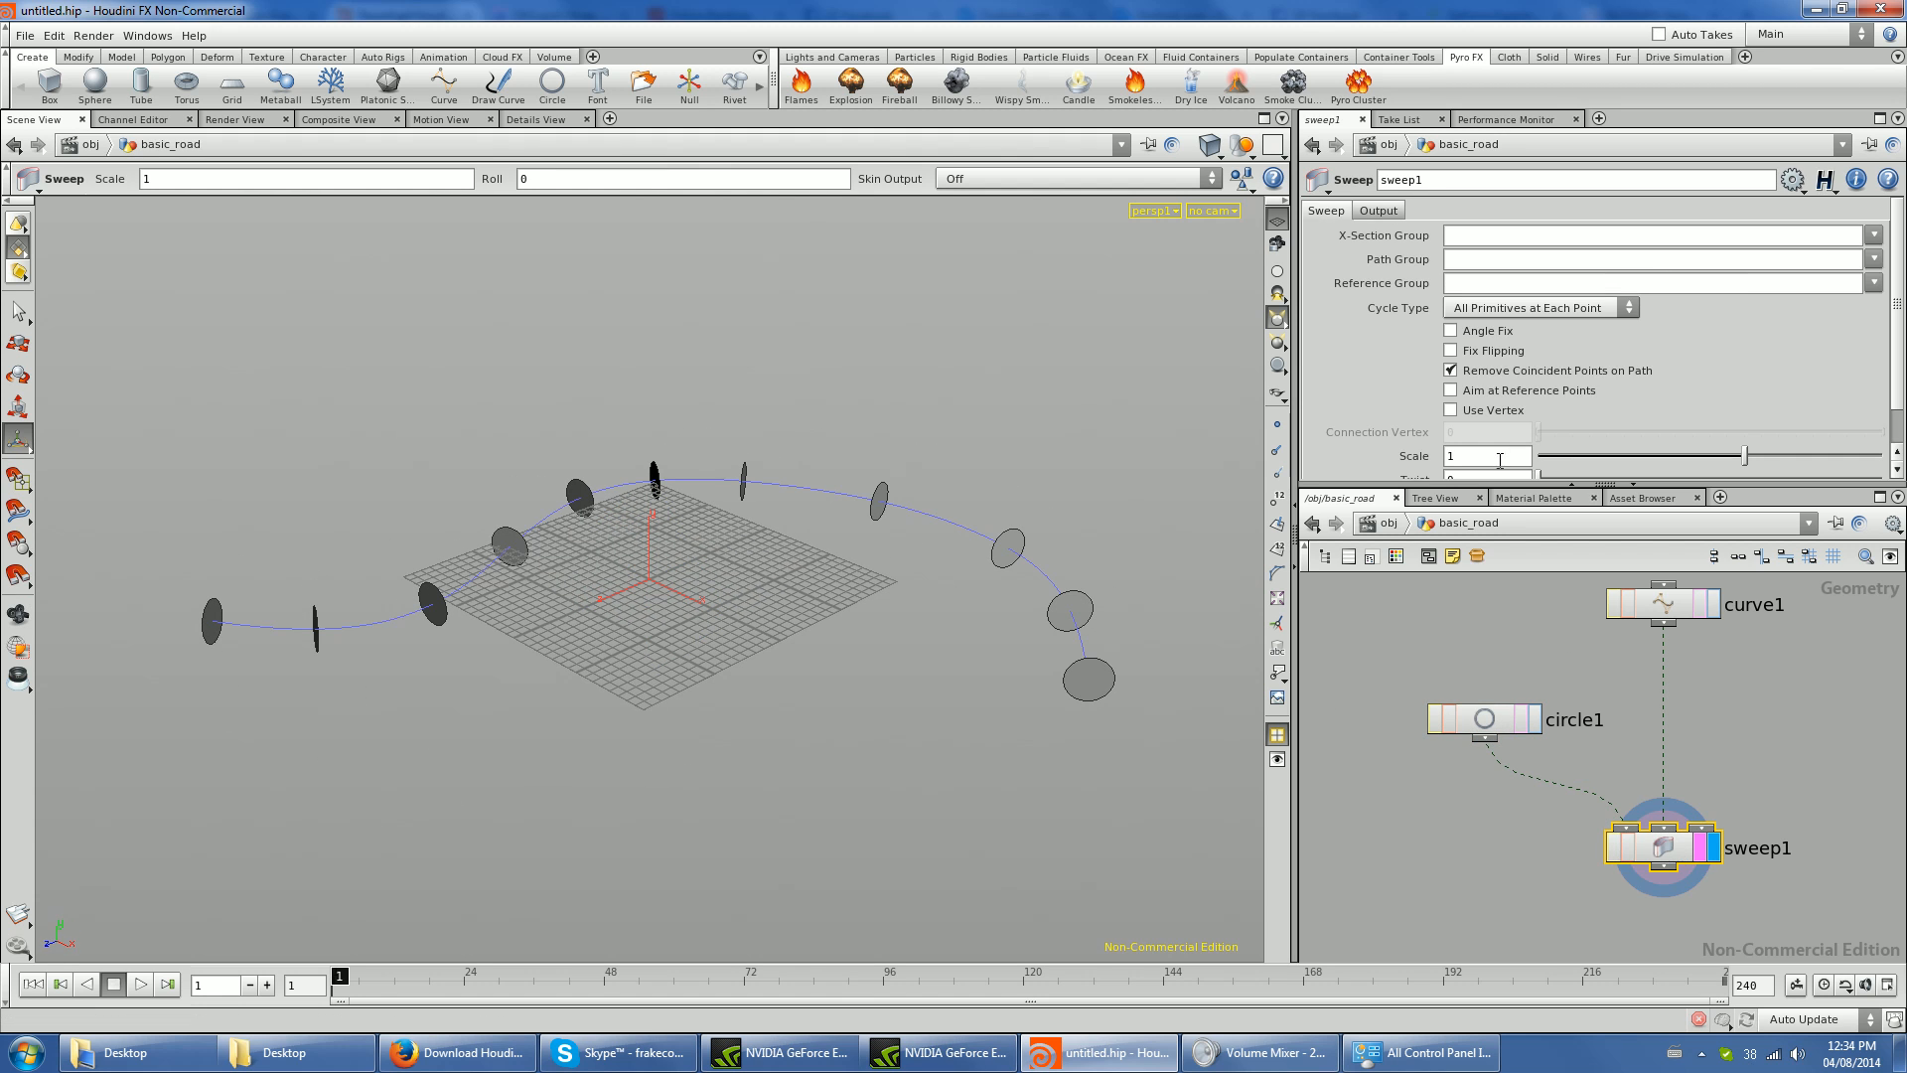
click(1483, 713)
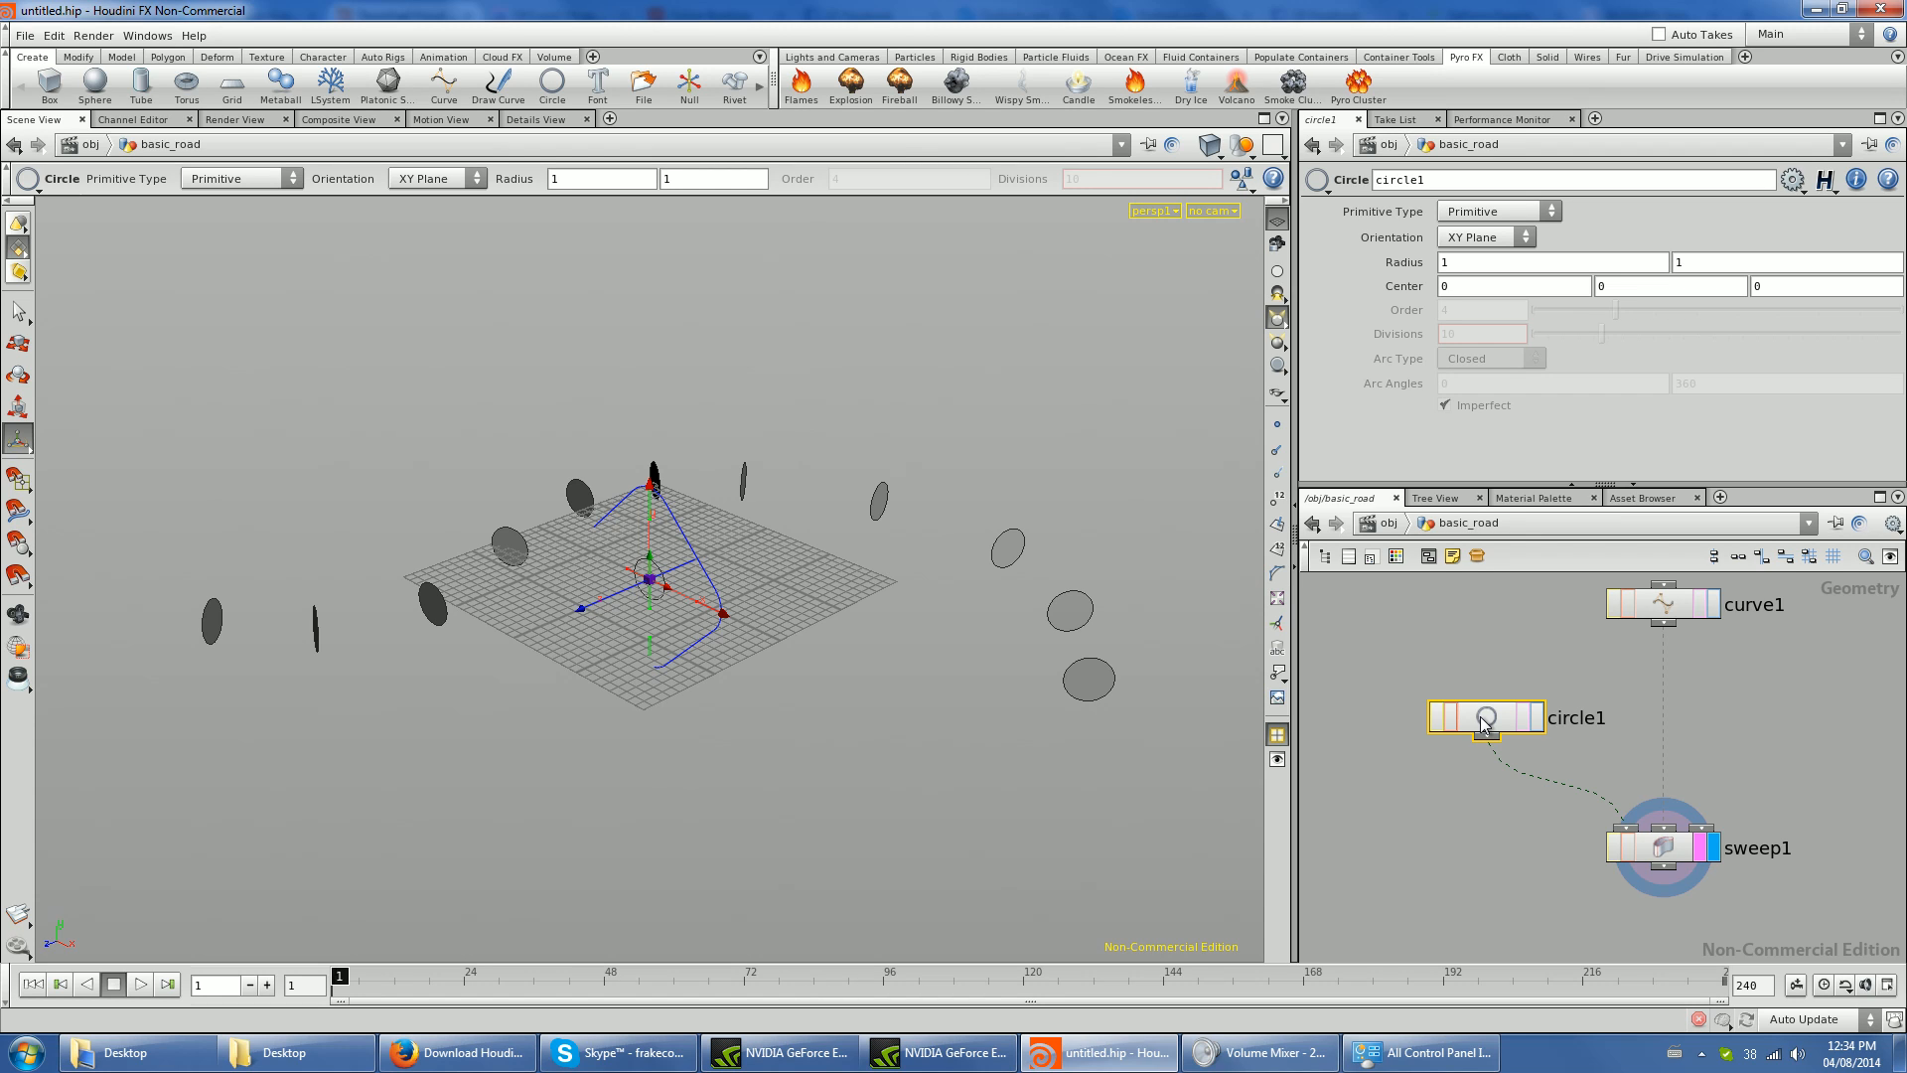
key(Delete)
- Add a Line node beside the curve and connect it to the cross-section input of sweep1
key(Tab)
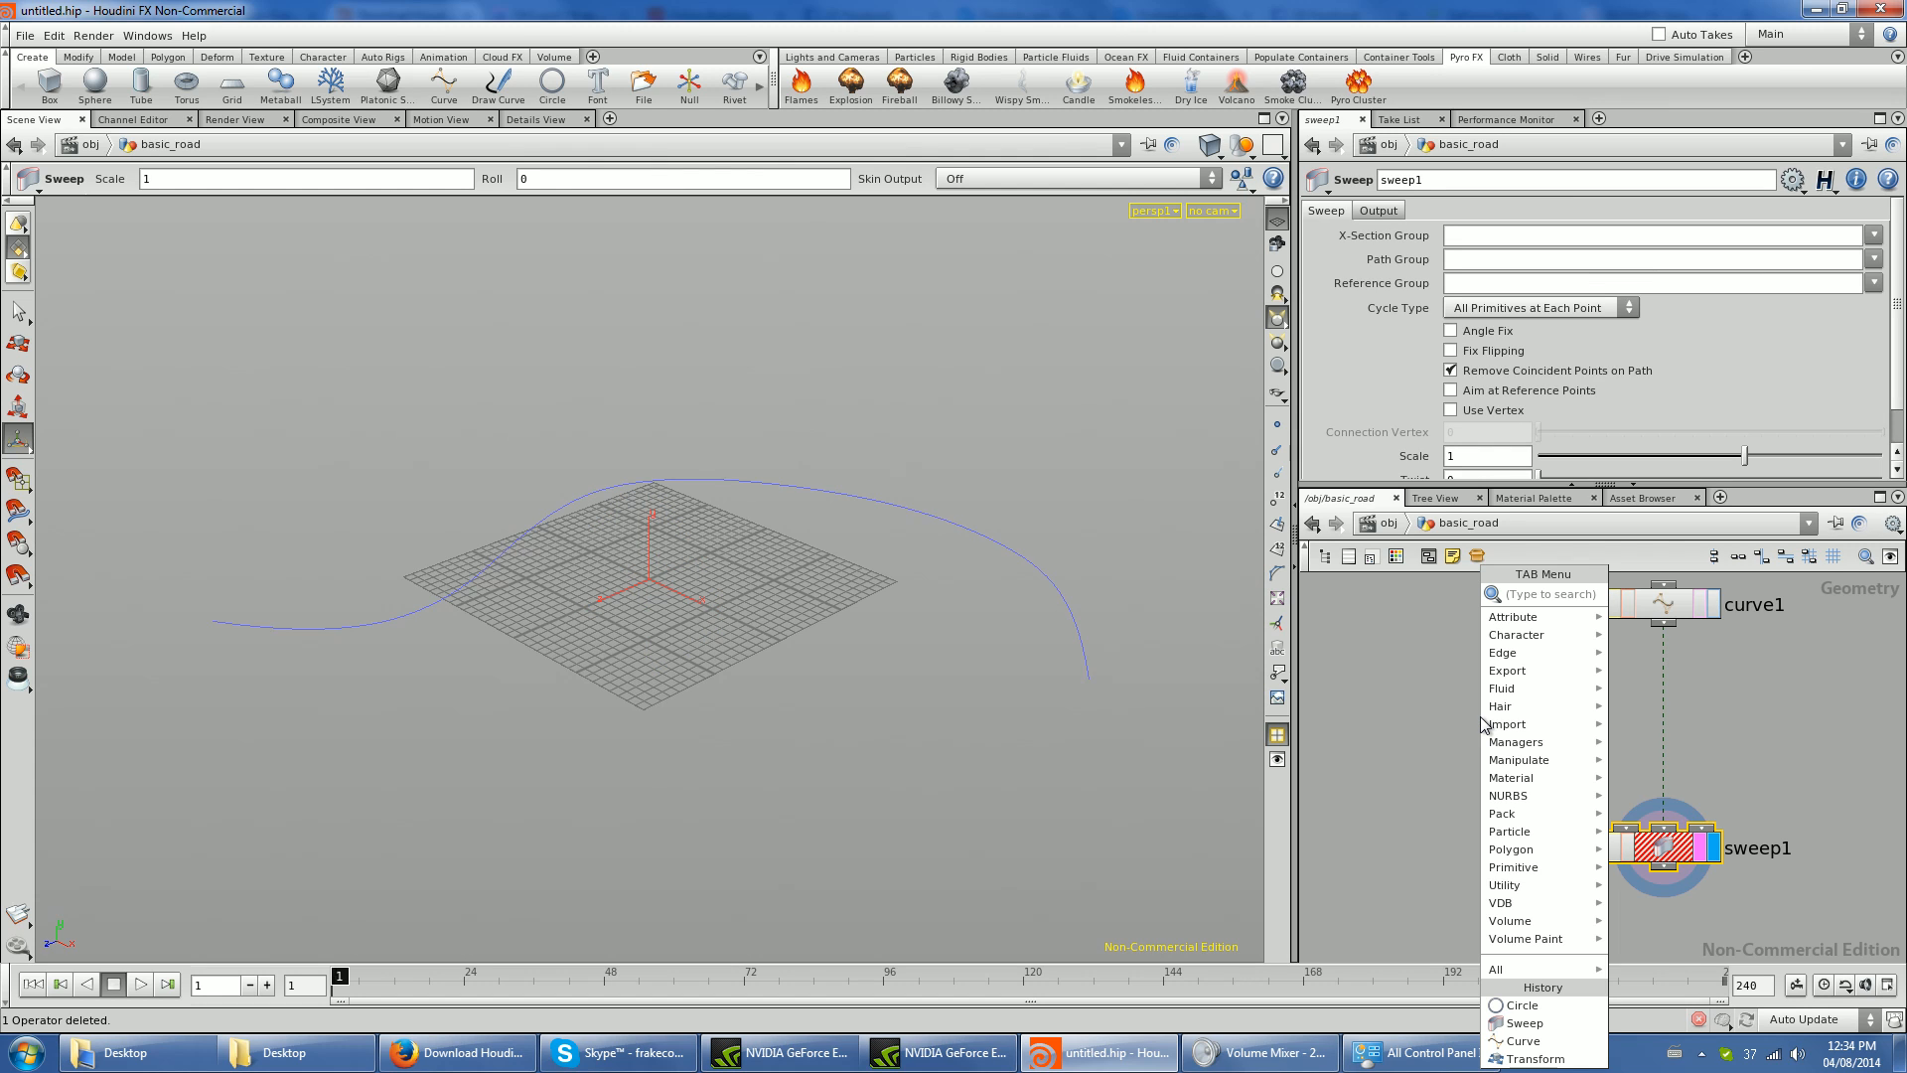
text(line)
key(Return)
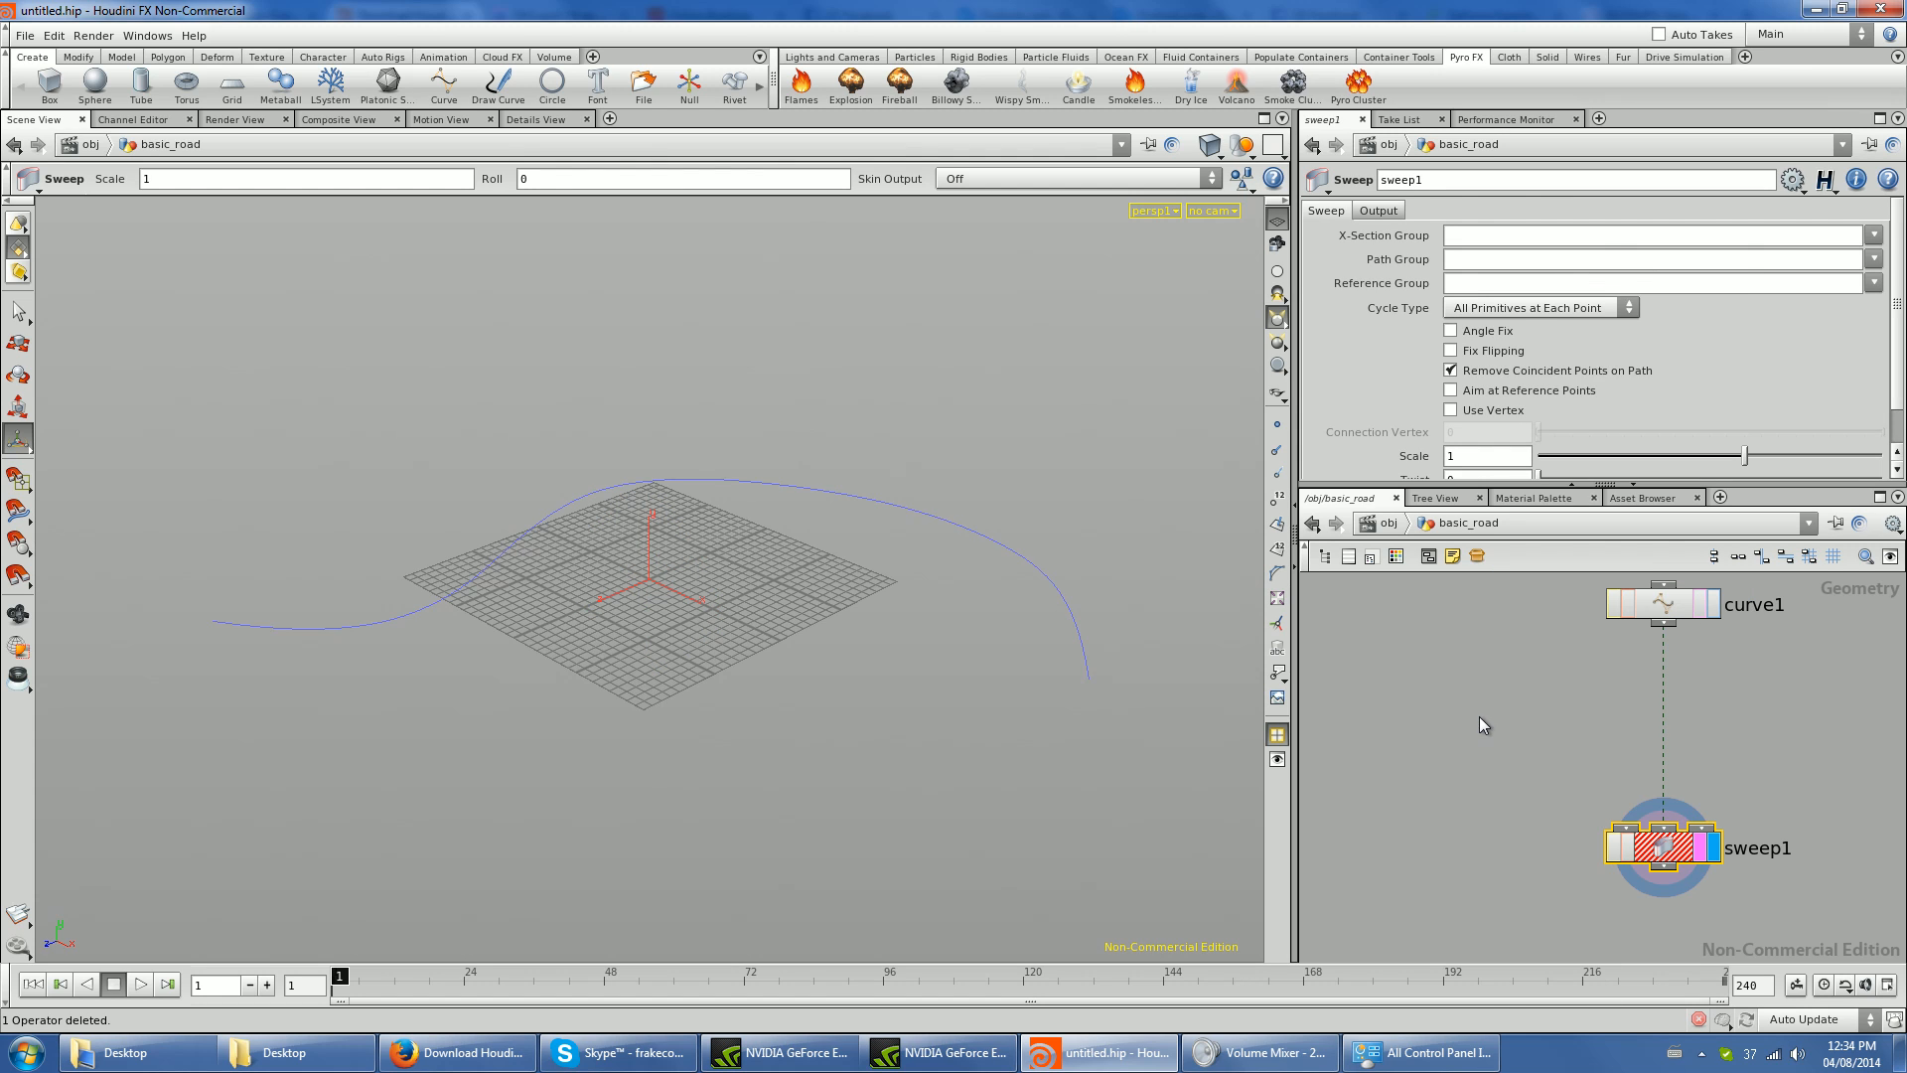
click(1480, 717)
click(1489, 741)
click(1627, 827)
drag(1501, 719, 1387, 685)
- Display line1 alone to inspect it and return the display to sweep1
alt+drag(429, 668, 882, 656)
click(1468, 691)
click(1453, 691)
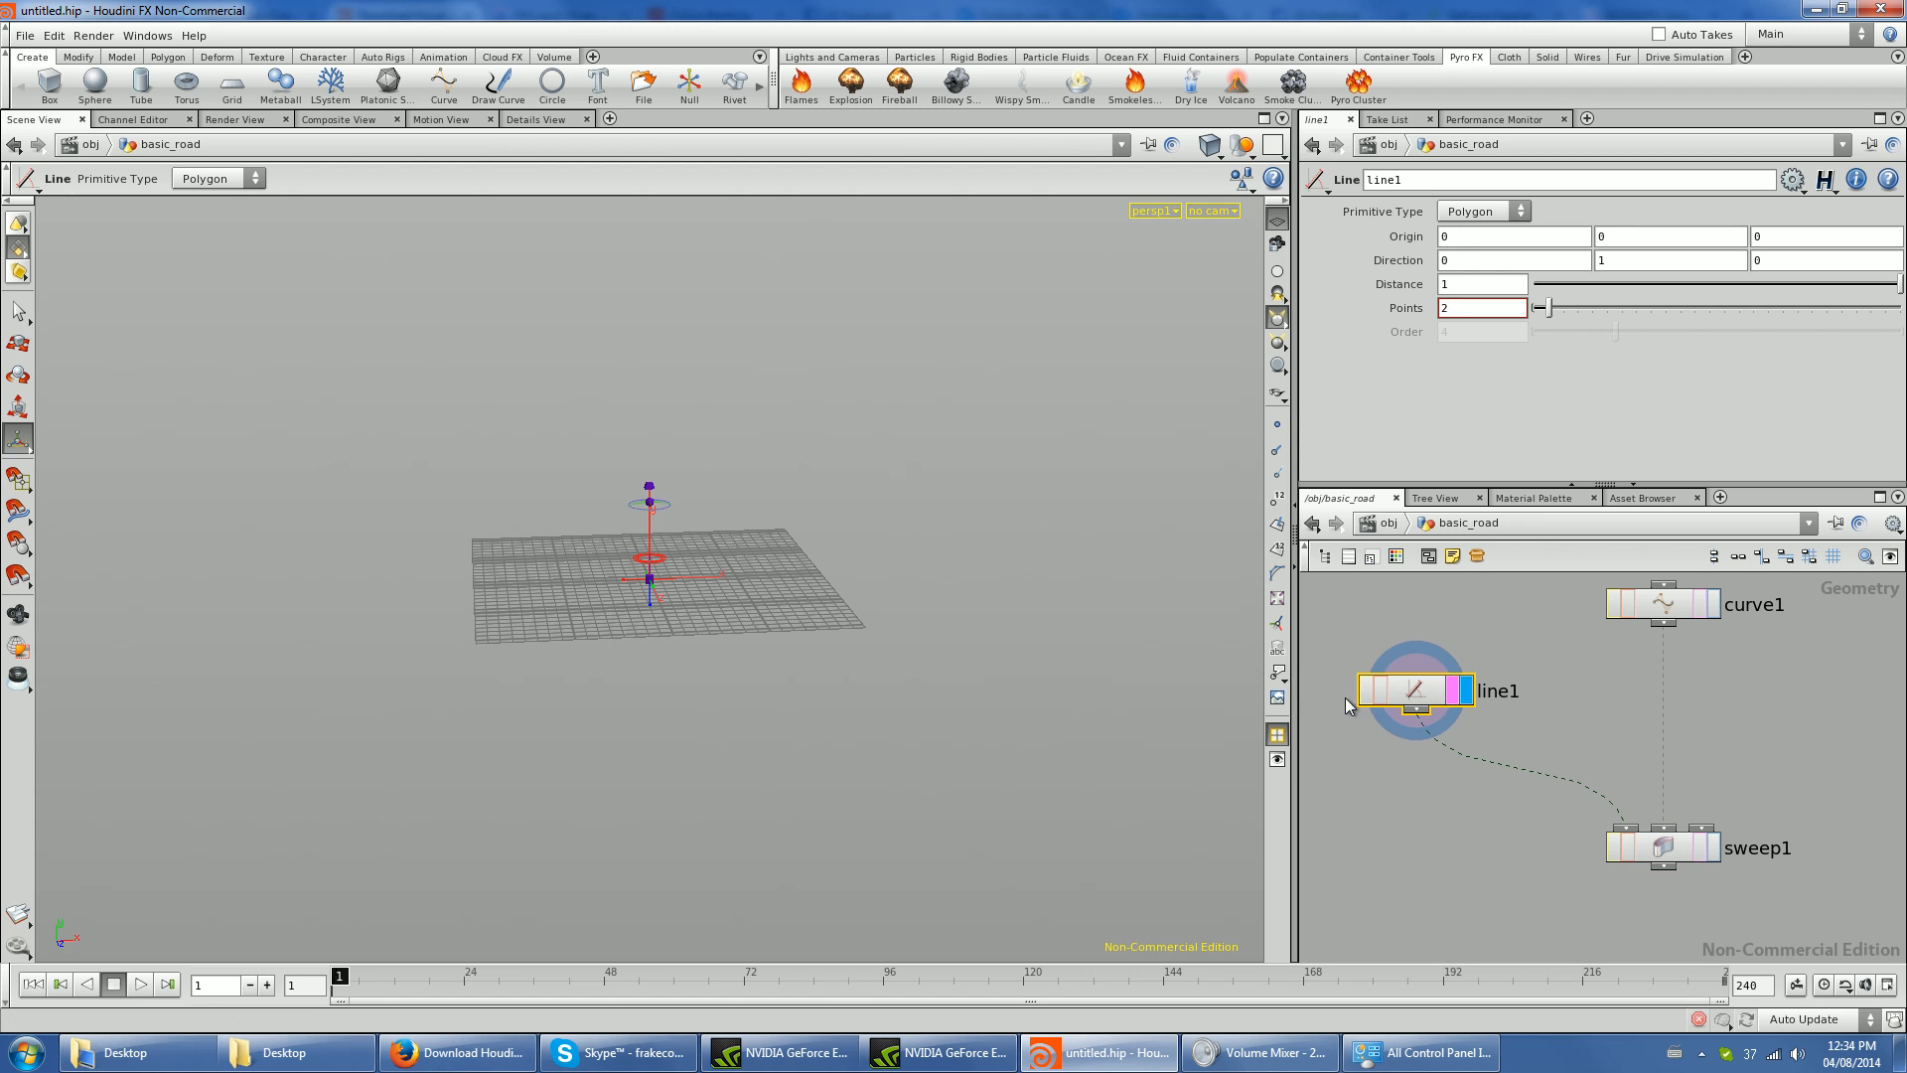
click(1714, 846)
drag(721, 699, 368, 435)
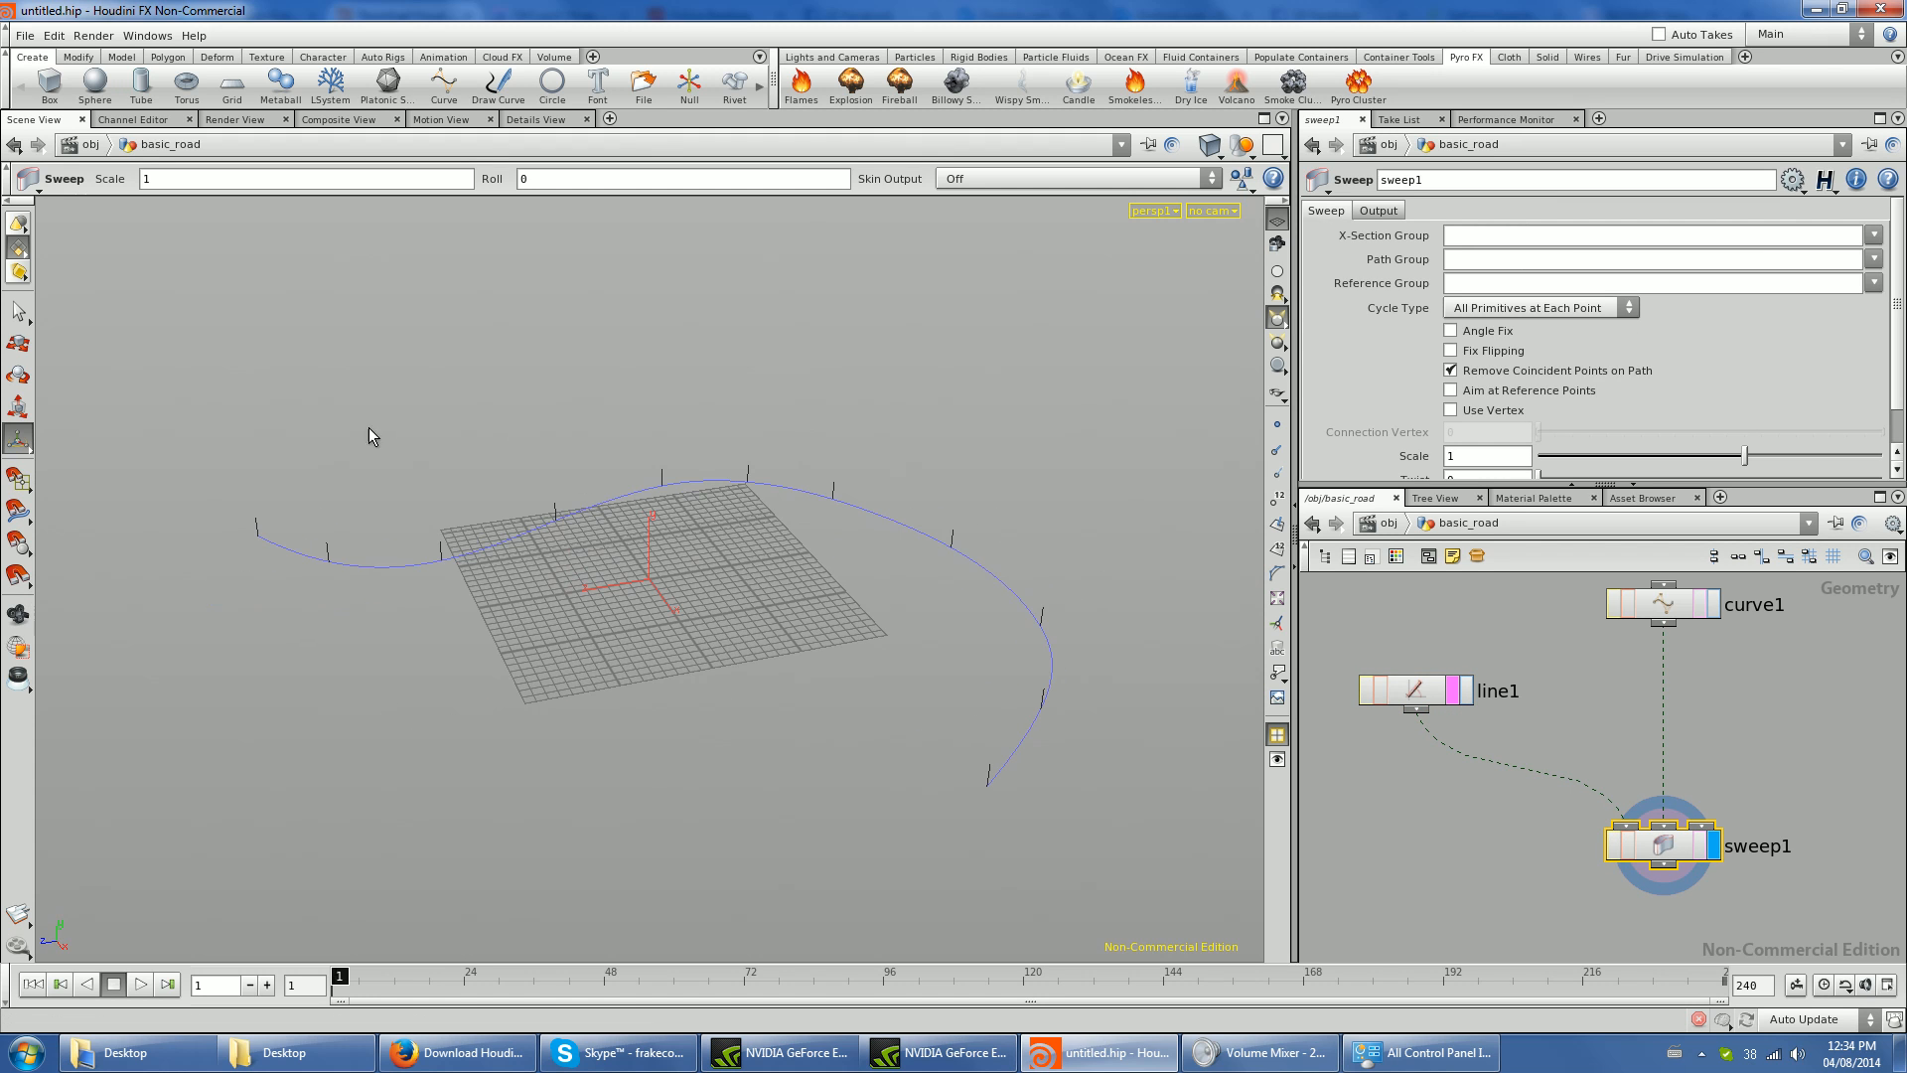
- Set the direction of line1 to 1, 0, 0 so the cross-sections lie flat
click(1417, 692)
click(1621, 261)
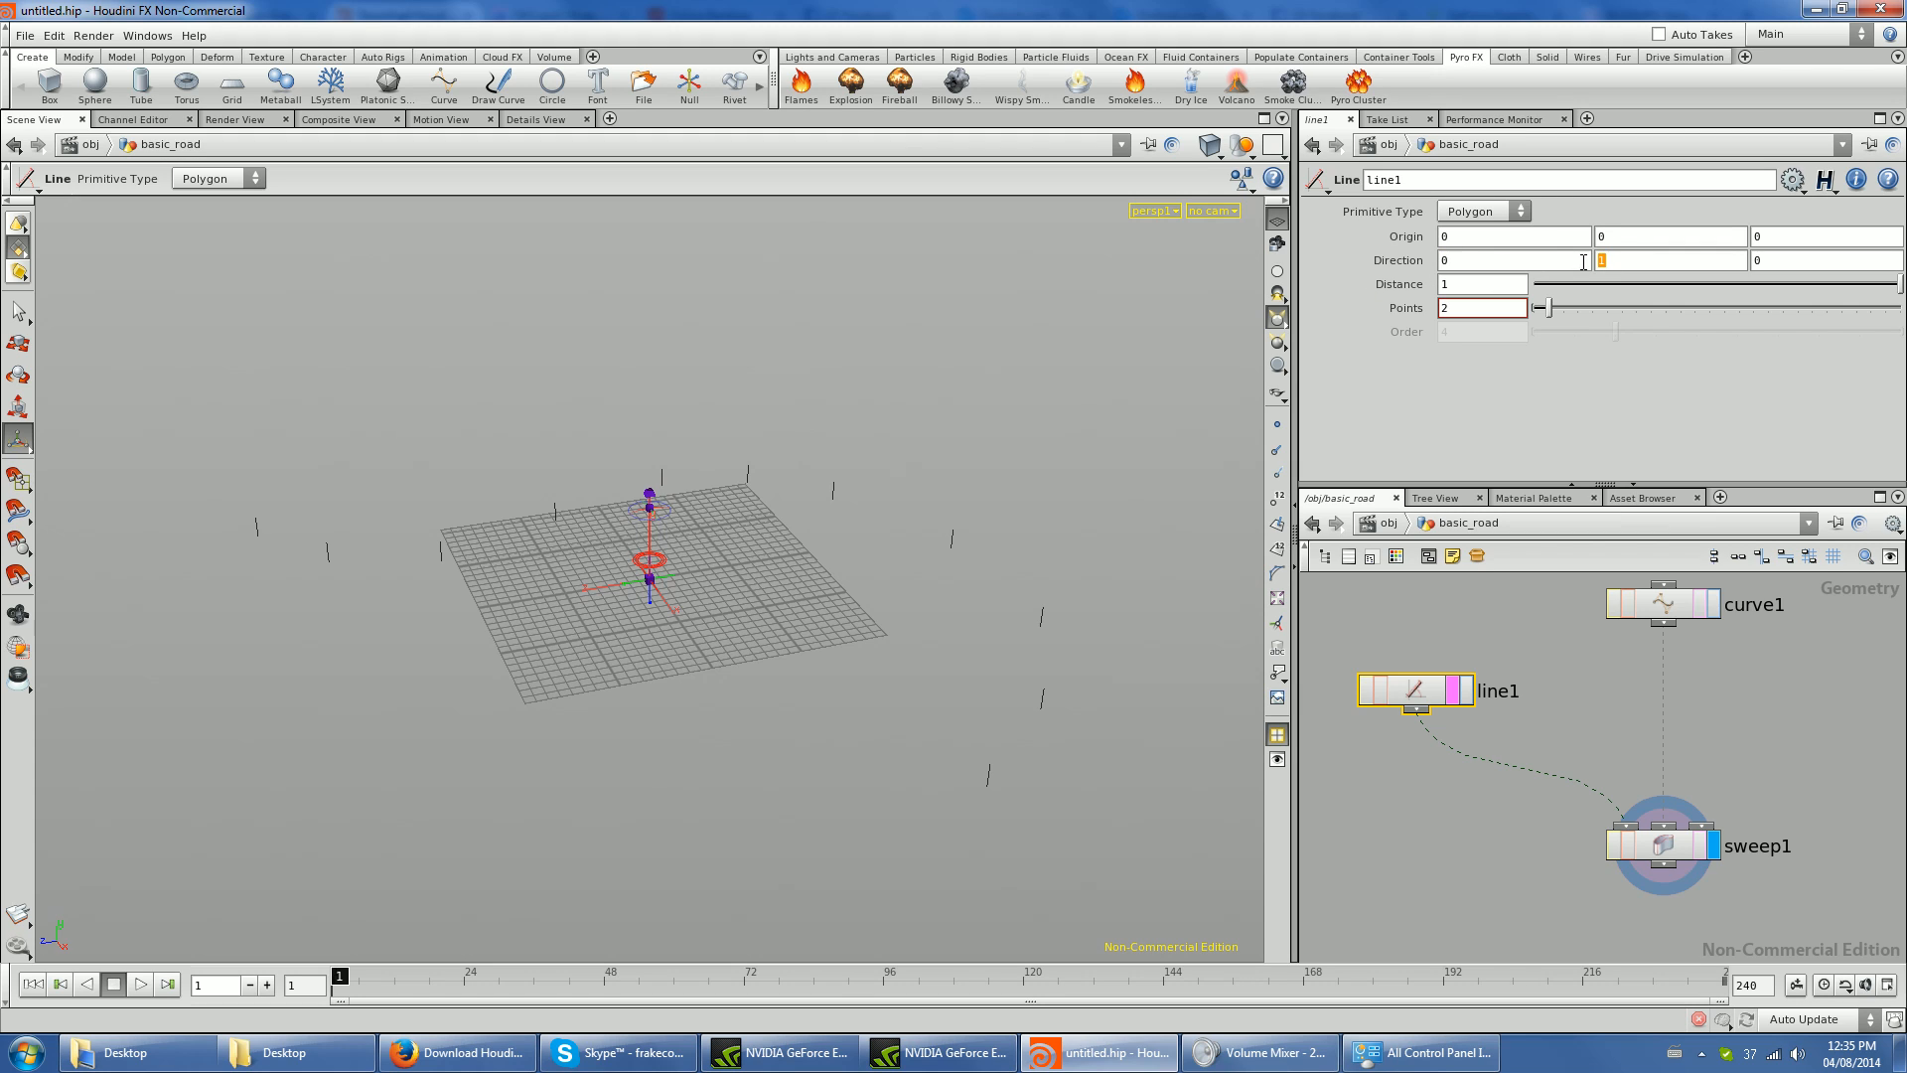
drag(1799, 259, 1729, 264)
drag(1519, 259, 1374, 271)
key(Tab)
key(Return)
alt+drag(829, 538, 979, 552)
- Show the curve as a template and set the distance of line1 to 2
click(1702, 604)
alt+drag(927, 727, 669, 515)
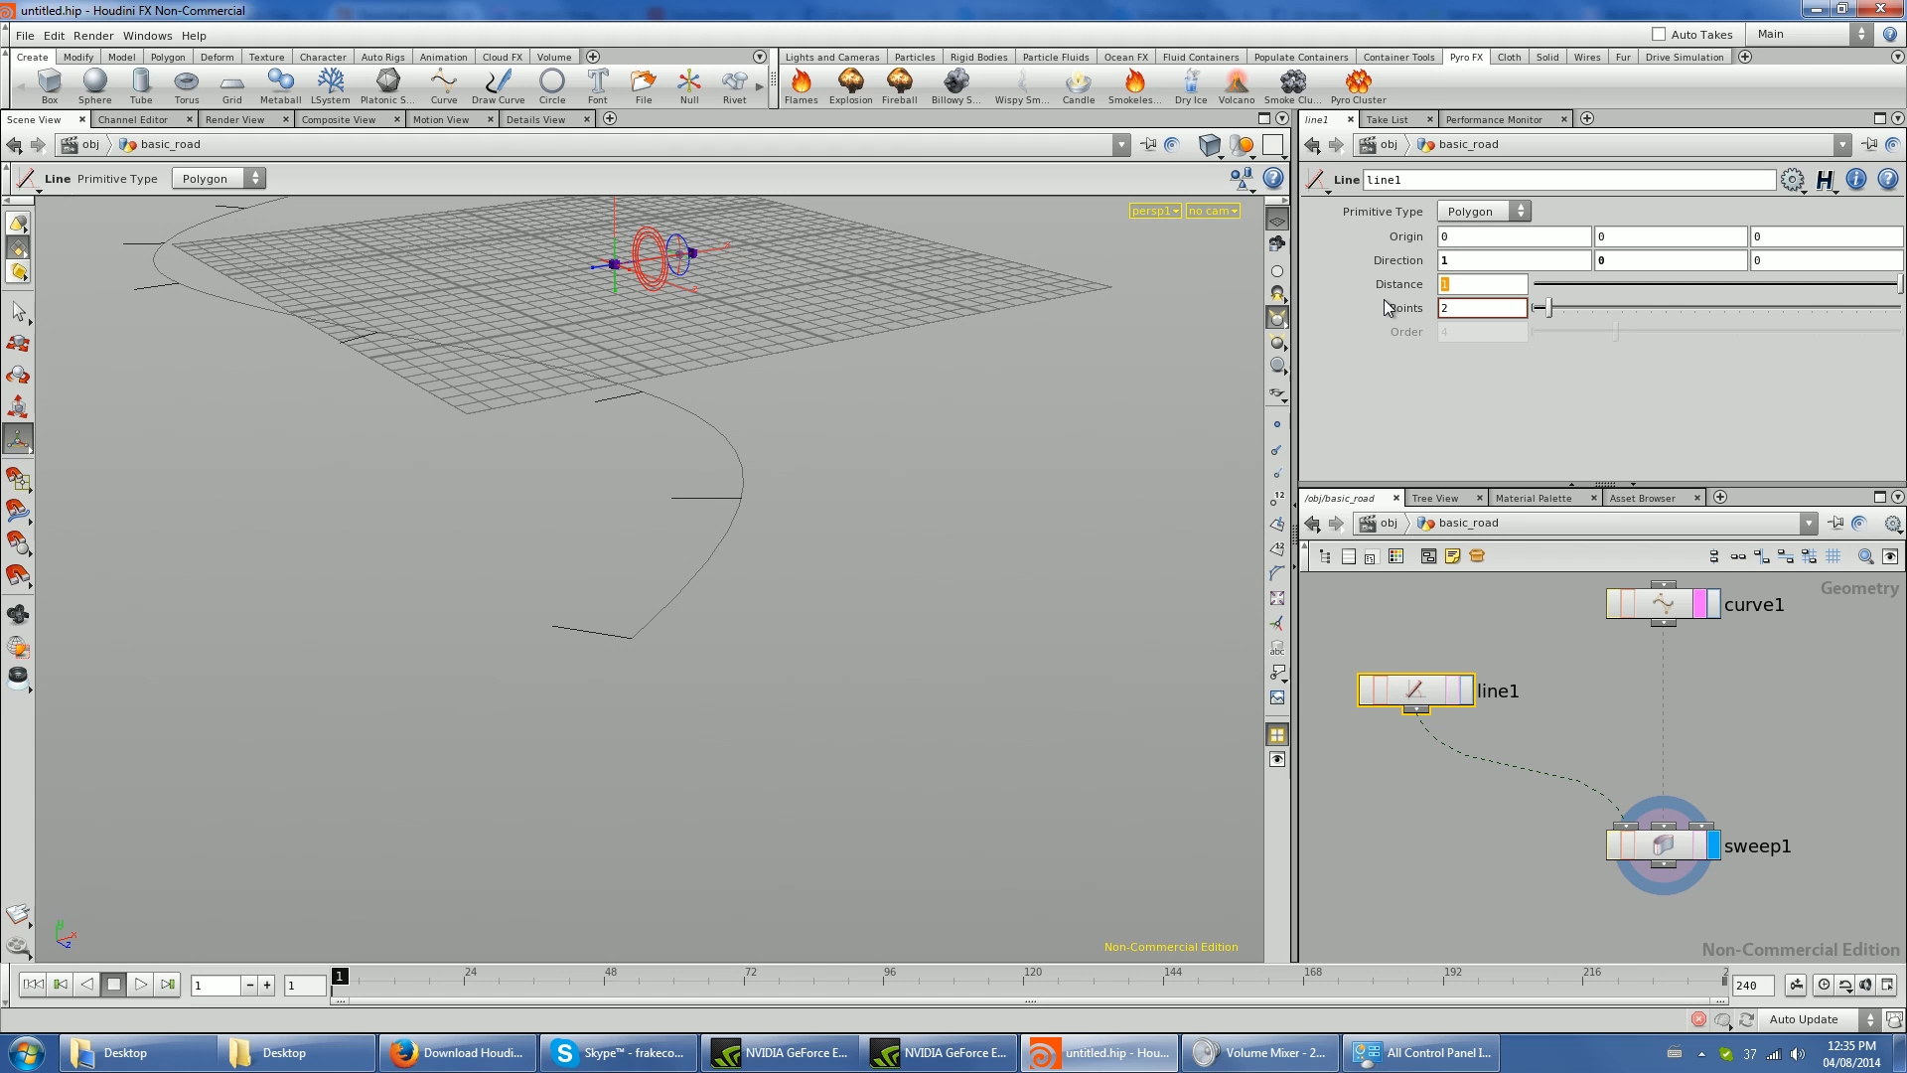
text(2)
key(Return)
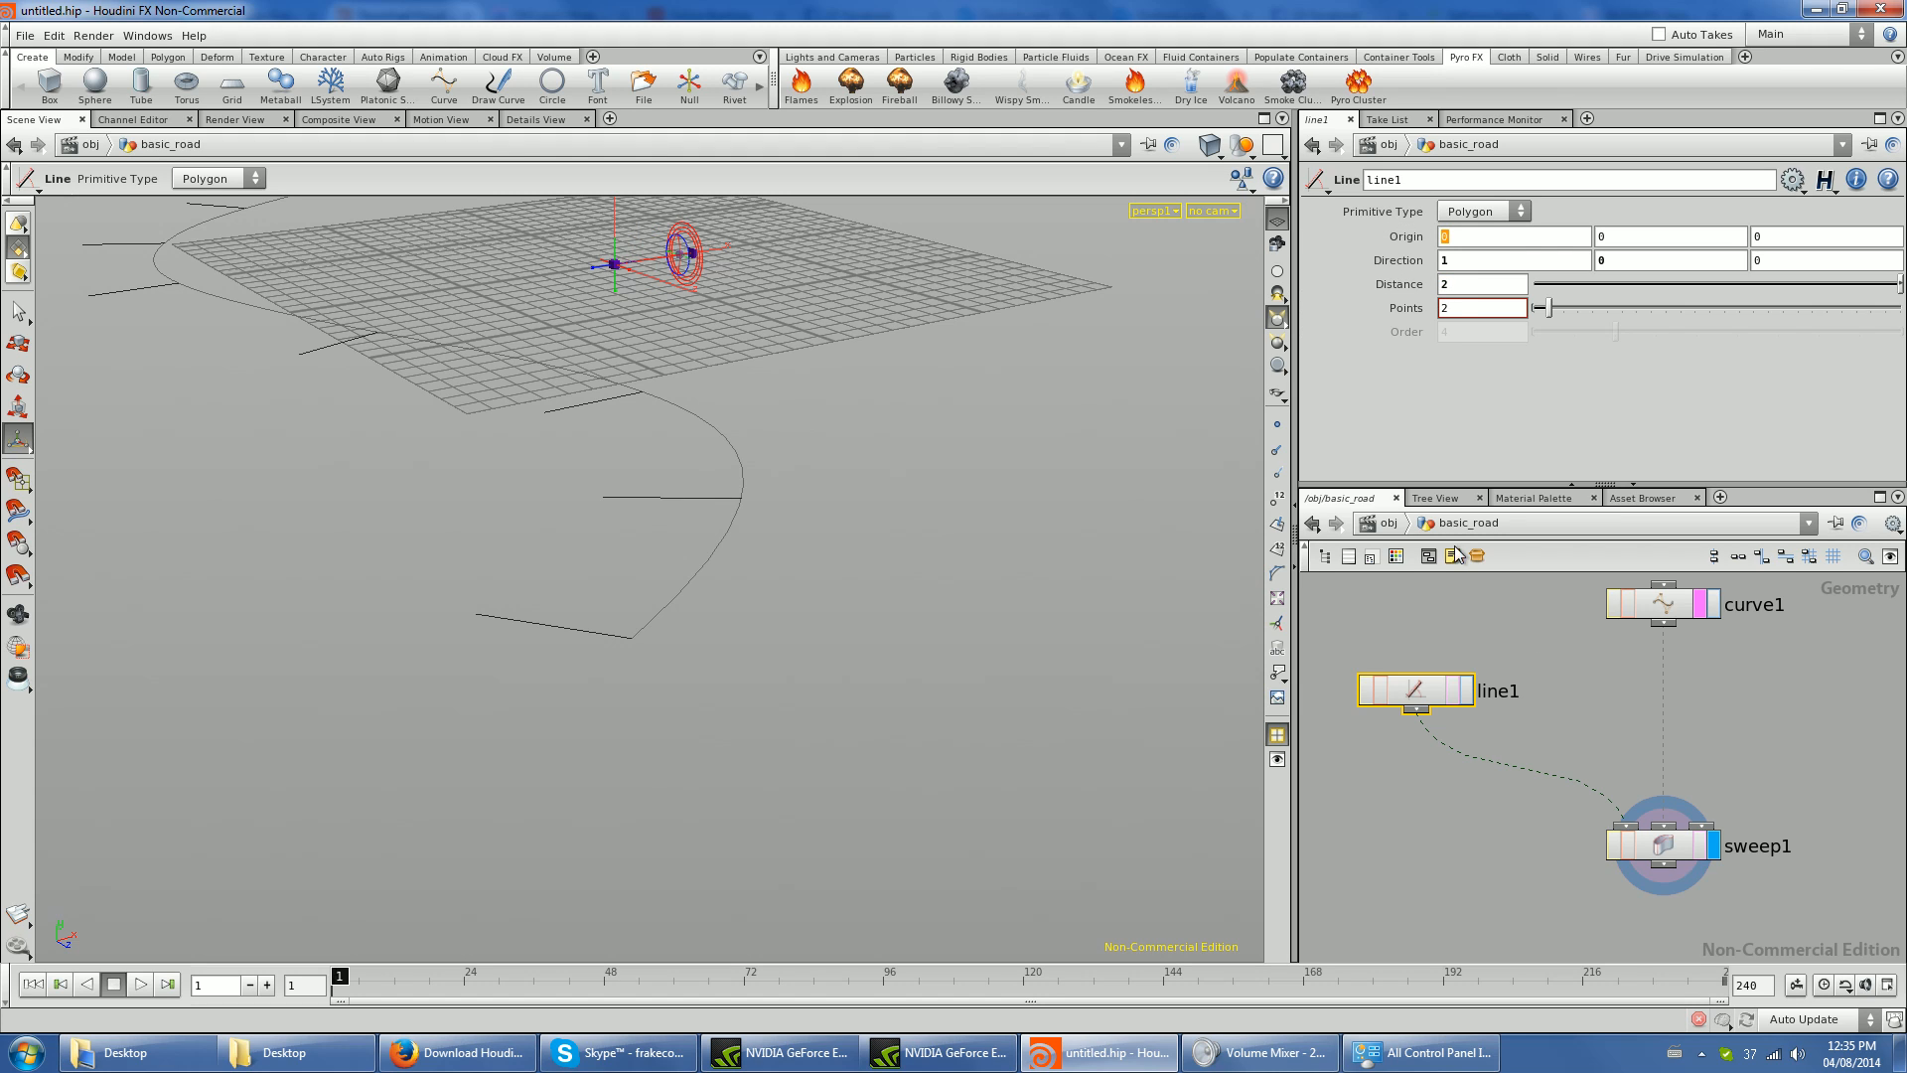
- Display line1 on its own and set its X origin to -1 to centre it
click(1465, 692)
key(space+h)
drag(851, 642, 894, 626)
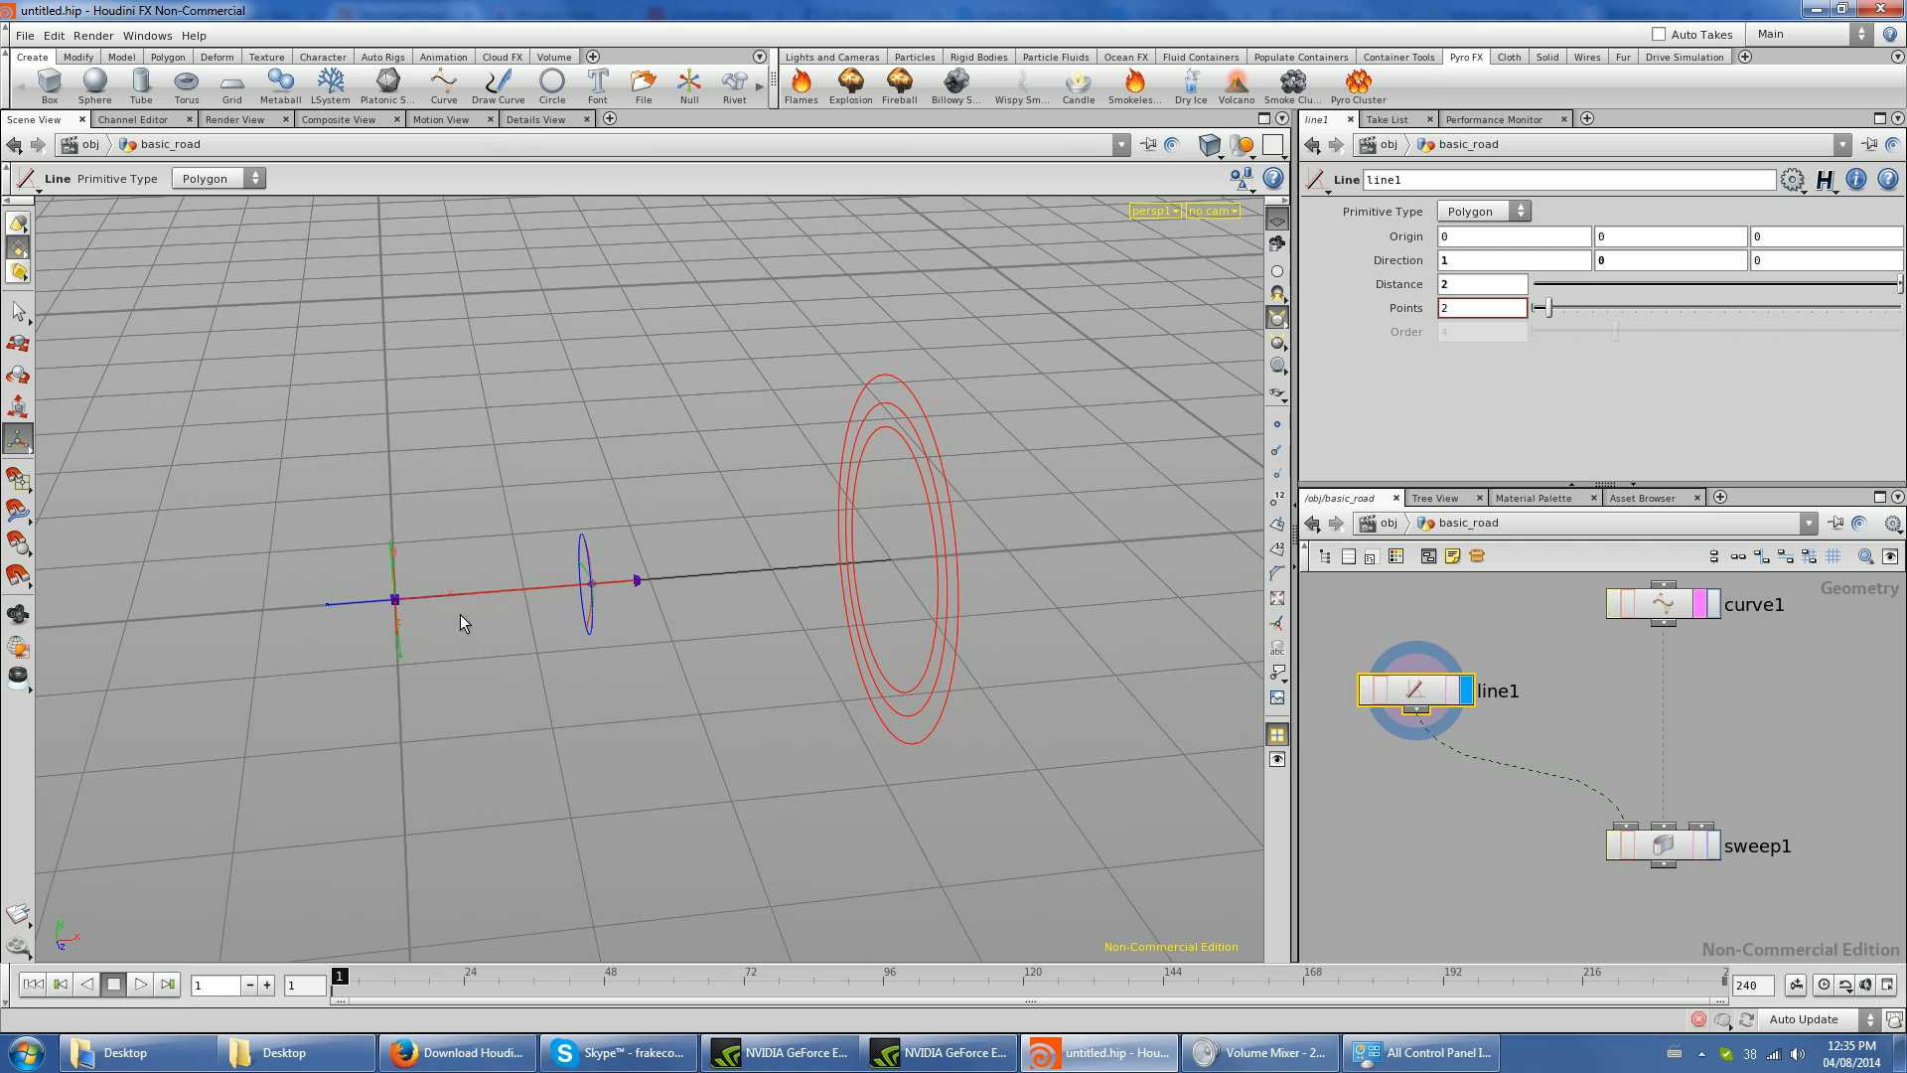
drag(1457, 245, 1375, 248)
drag(1474, 285, 1372, 255)
text(-1)
key(Return)
- Display sweep1 and set its Skin Output to Skin with Auto Closure to surface the road
click(1711, 852)
click(1661, 846)
mouse_move(685, 832)
mouse_down()
mouse_move(545, 831)
mouse_move(695, 819)
mouse_up()
key(Return)
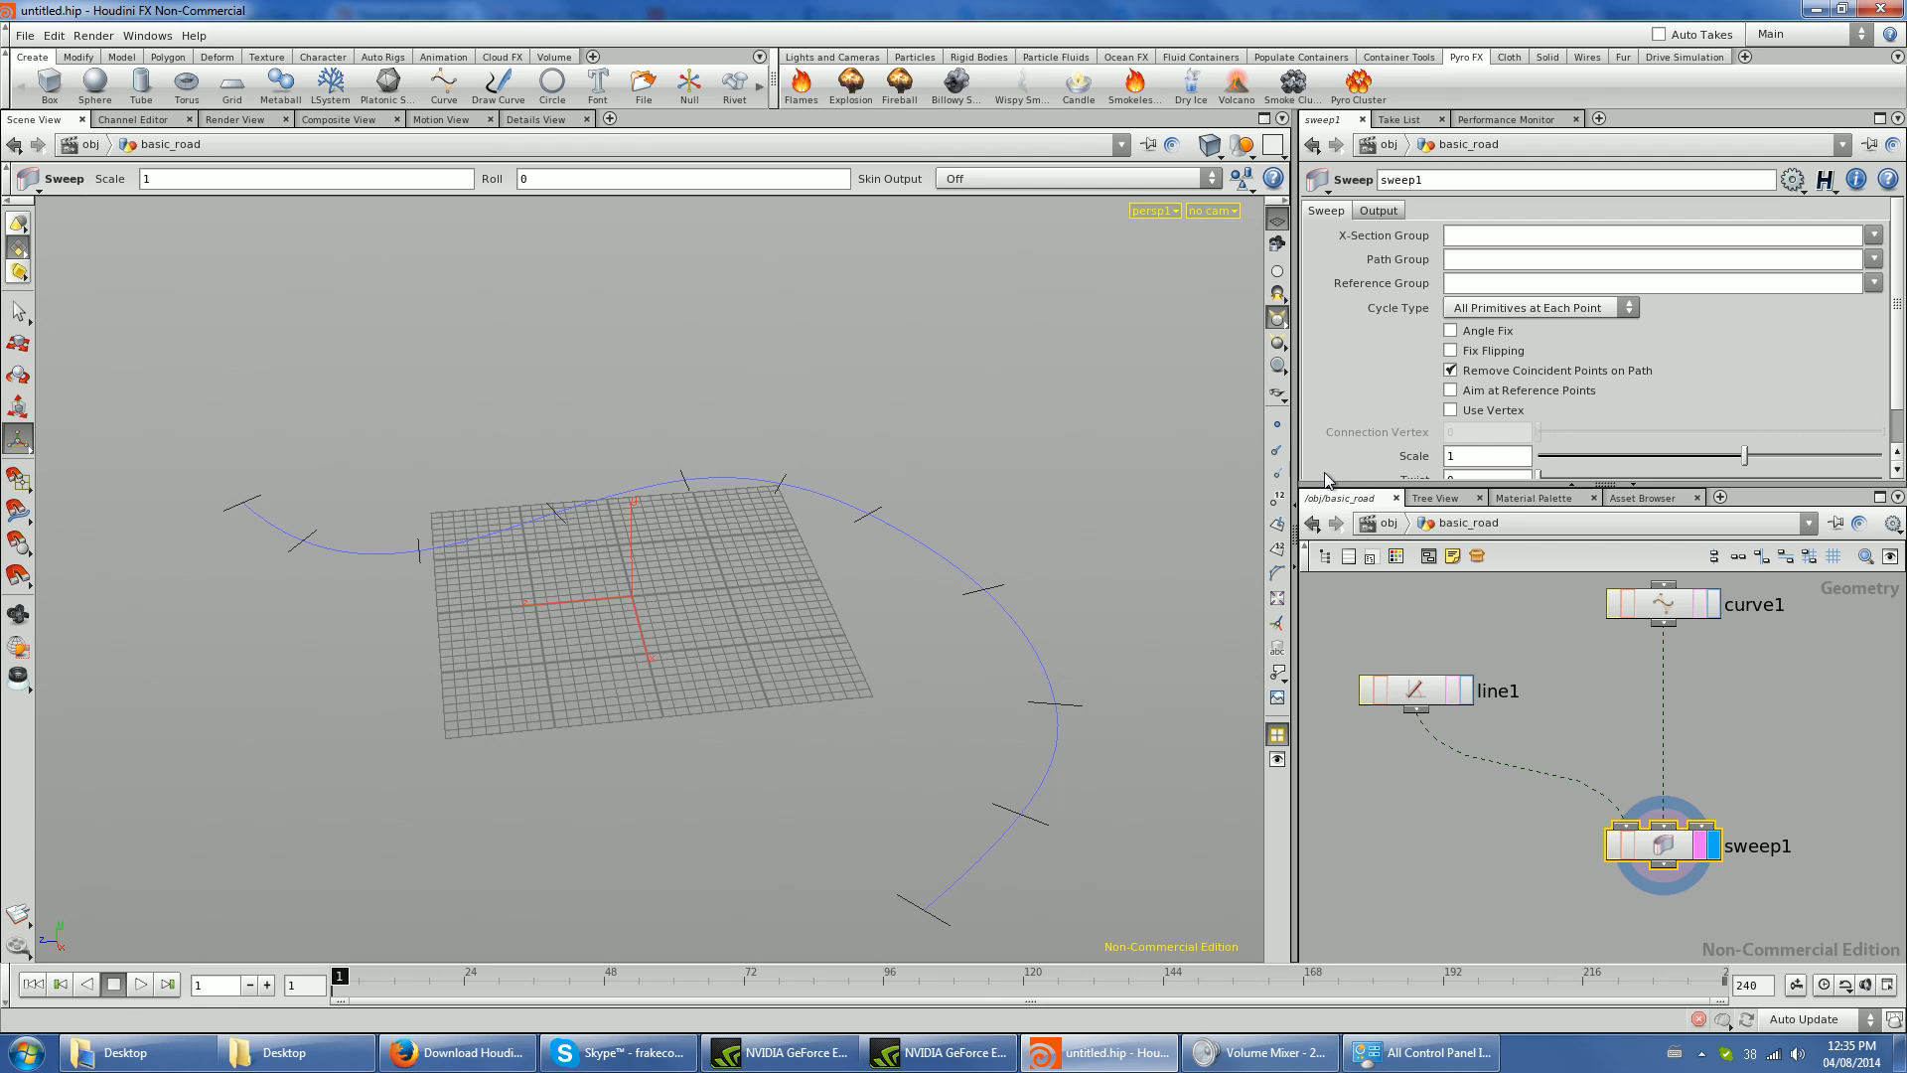
click(1373, 212)
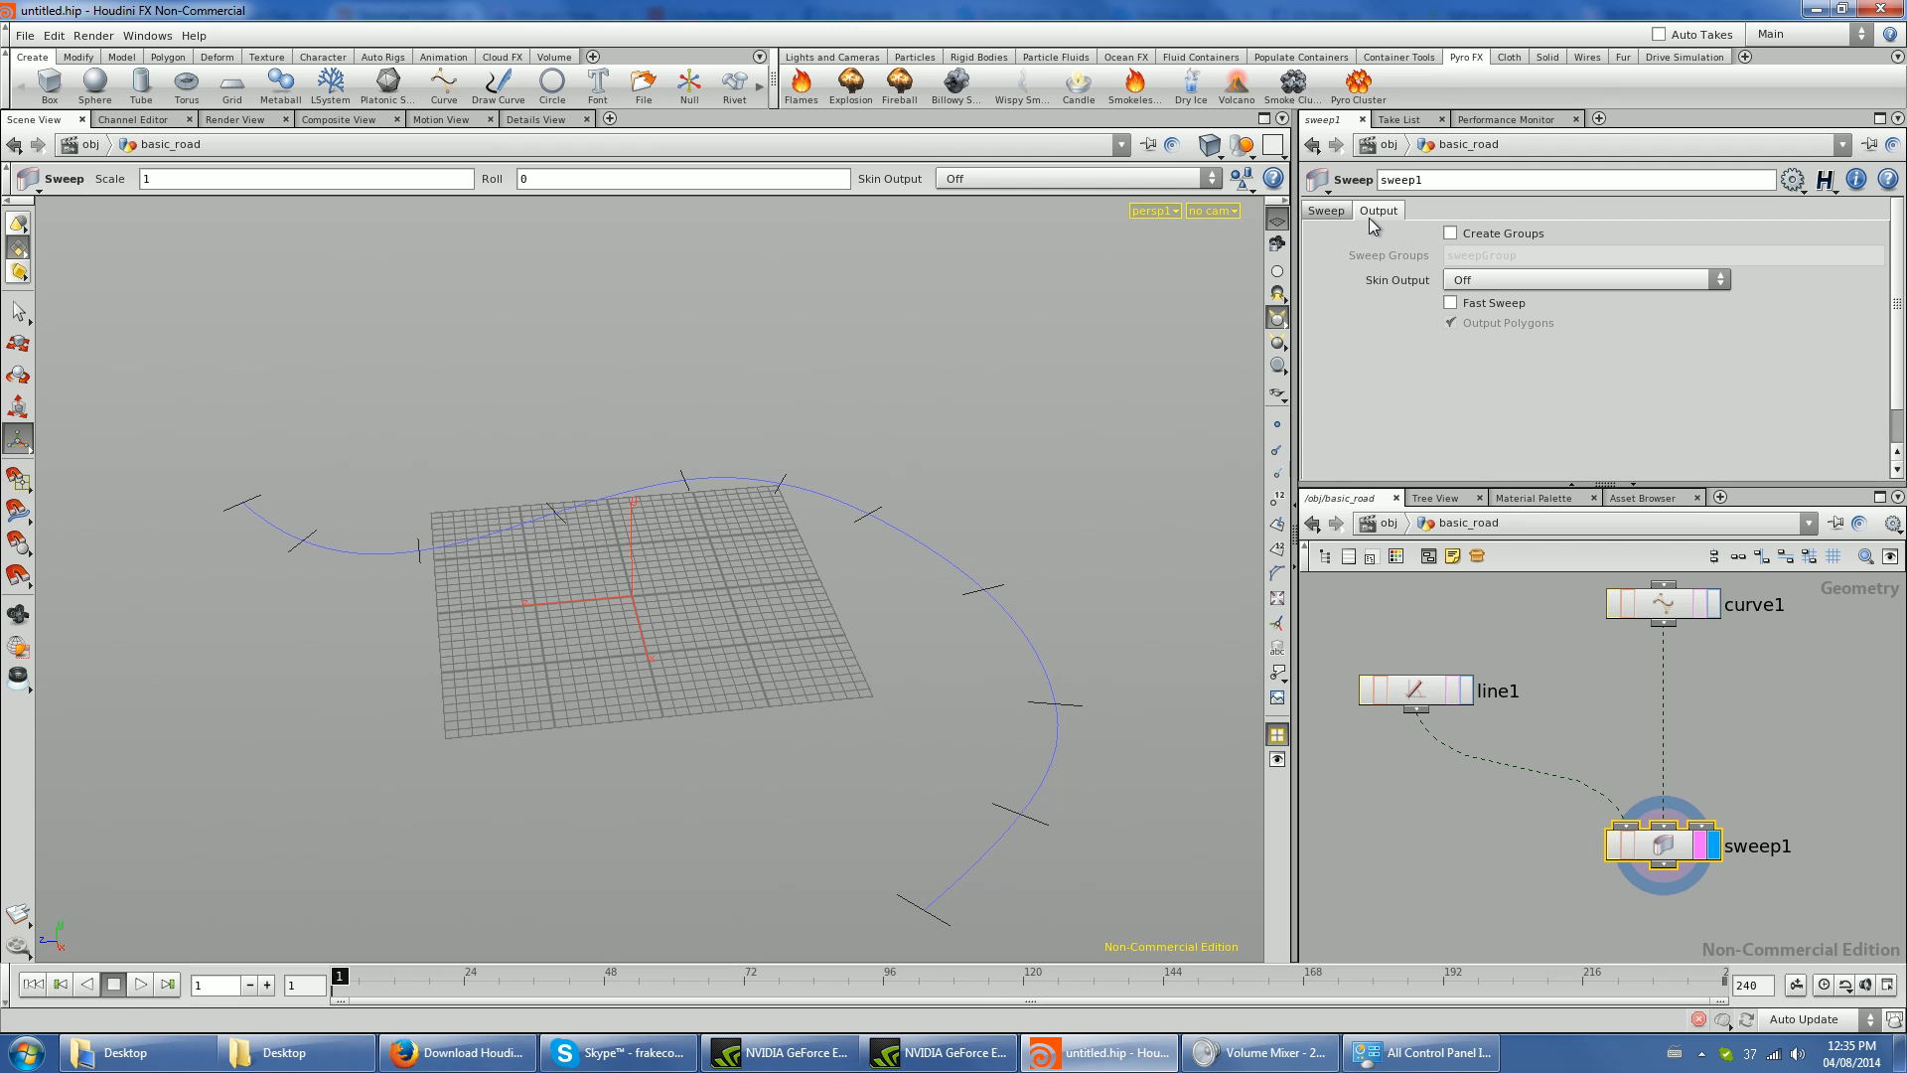
click(1515, 281)
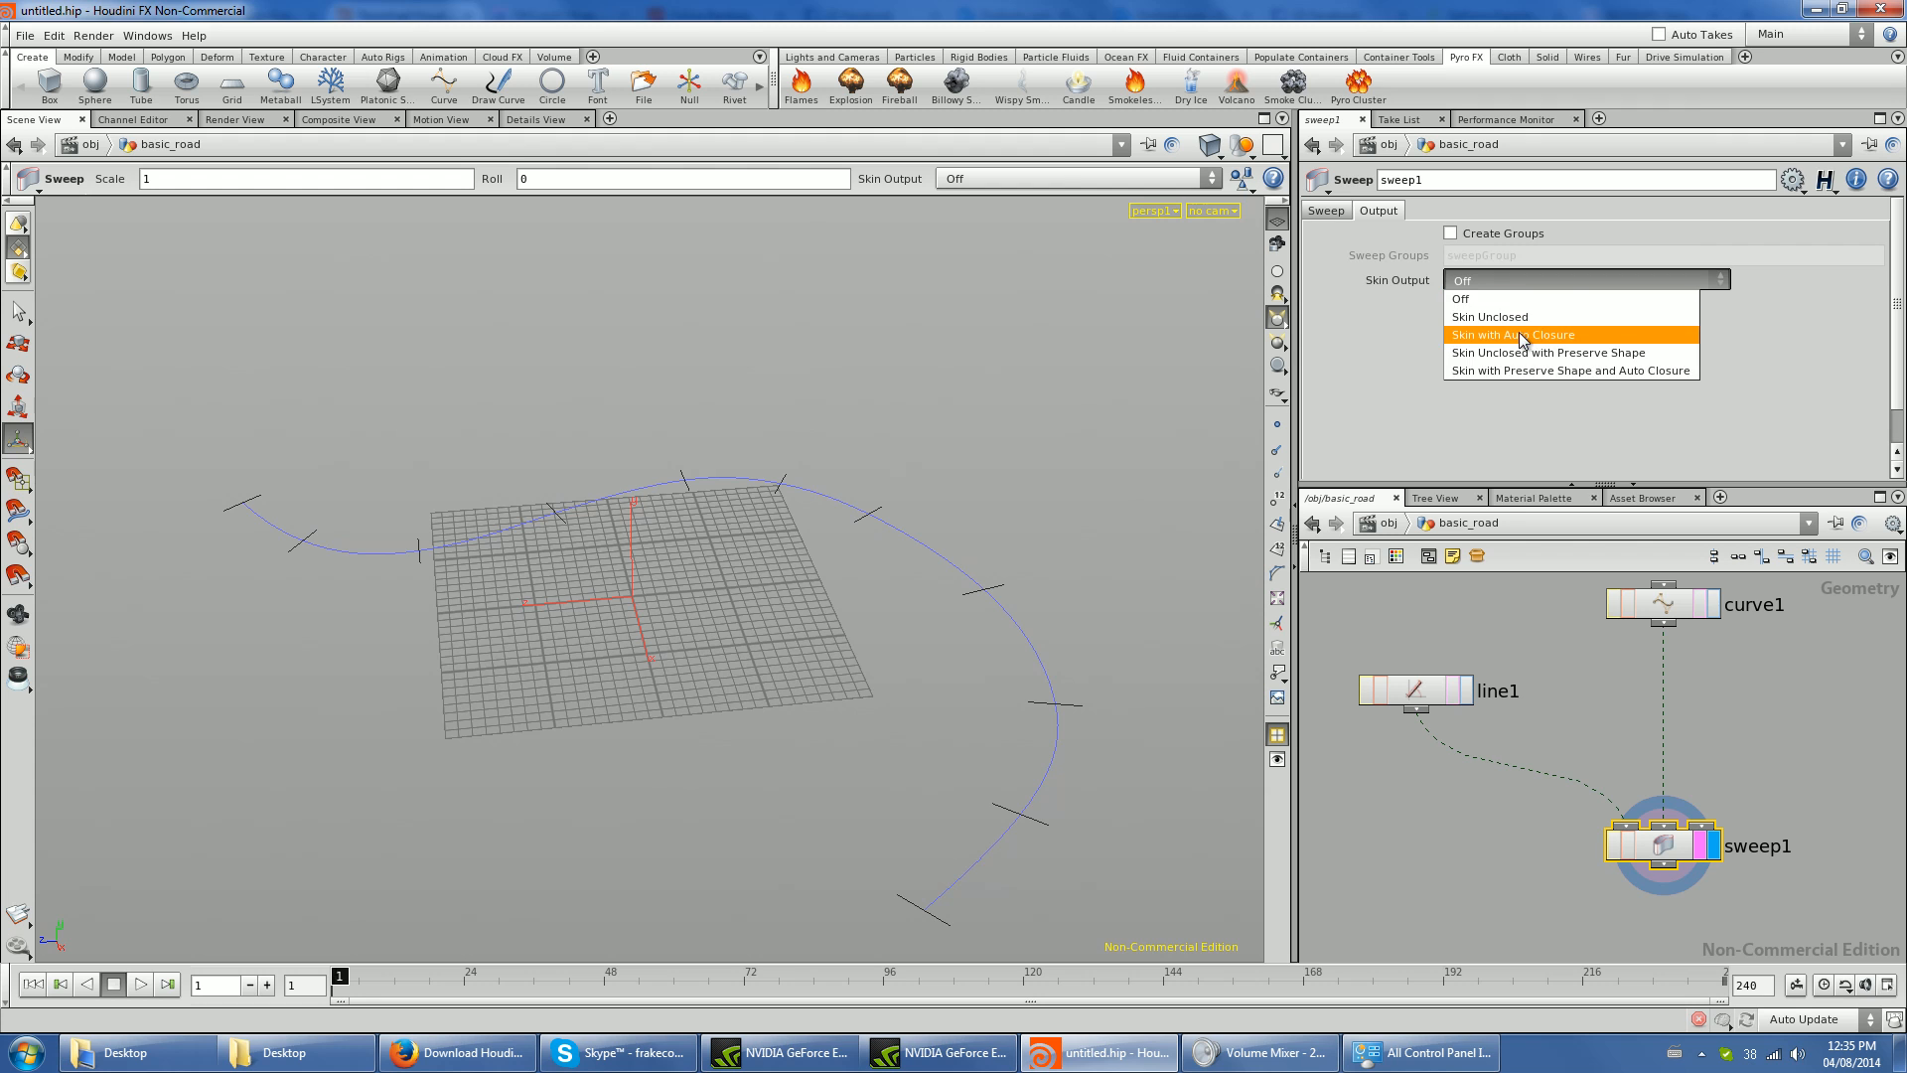
click(1520, 336)
key(Escape)
drag(566, 647, 807, 661)
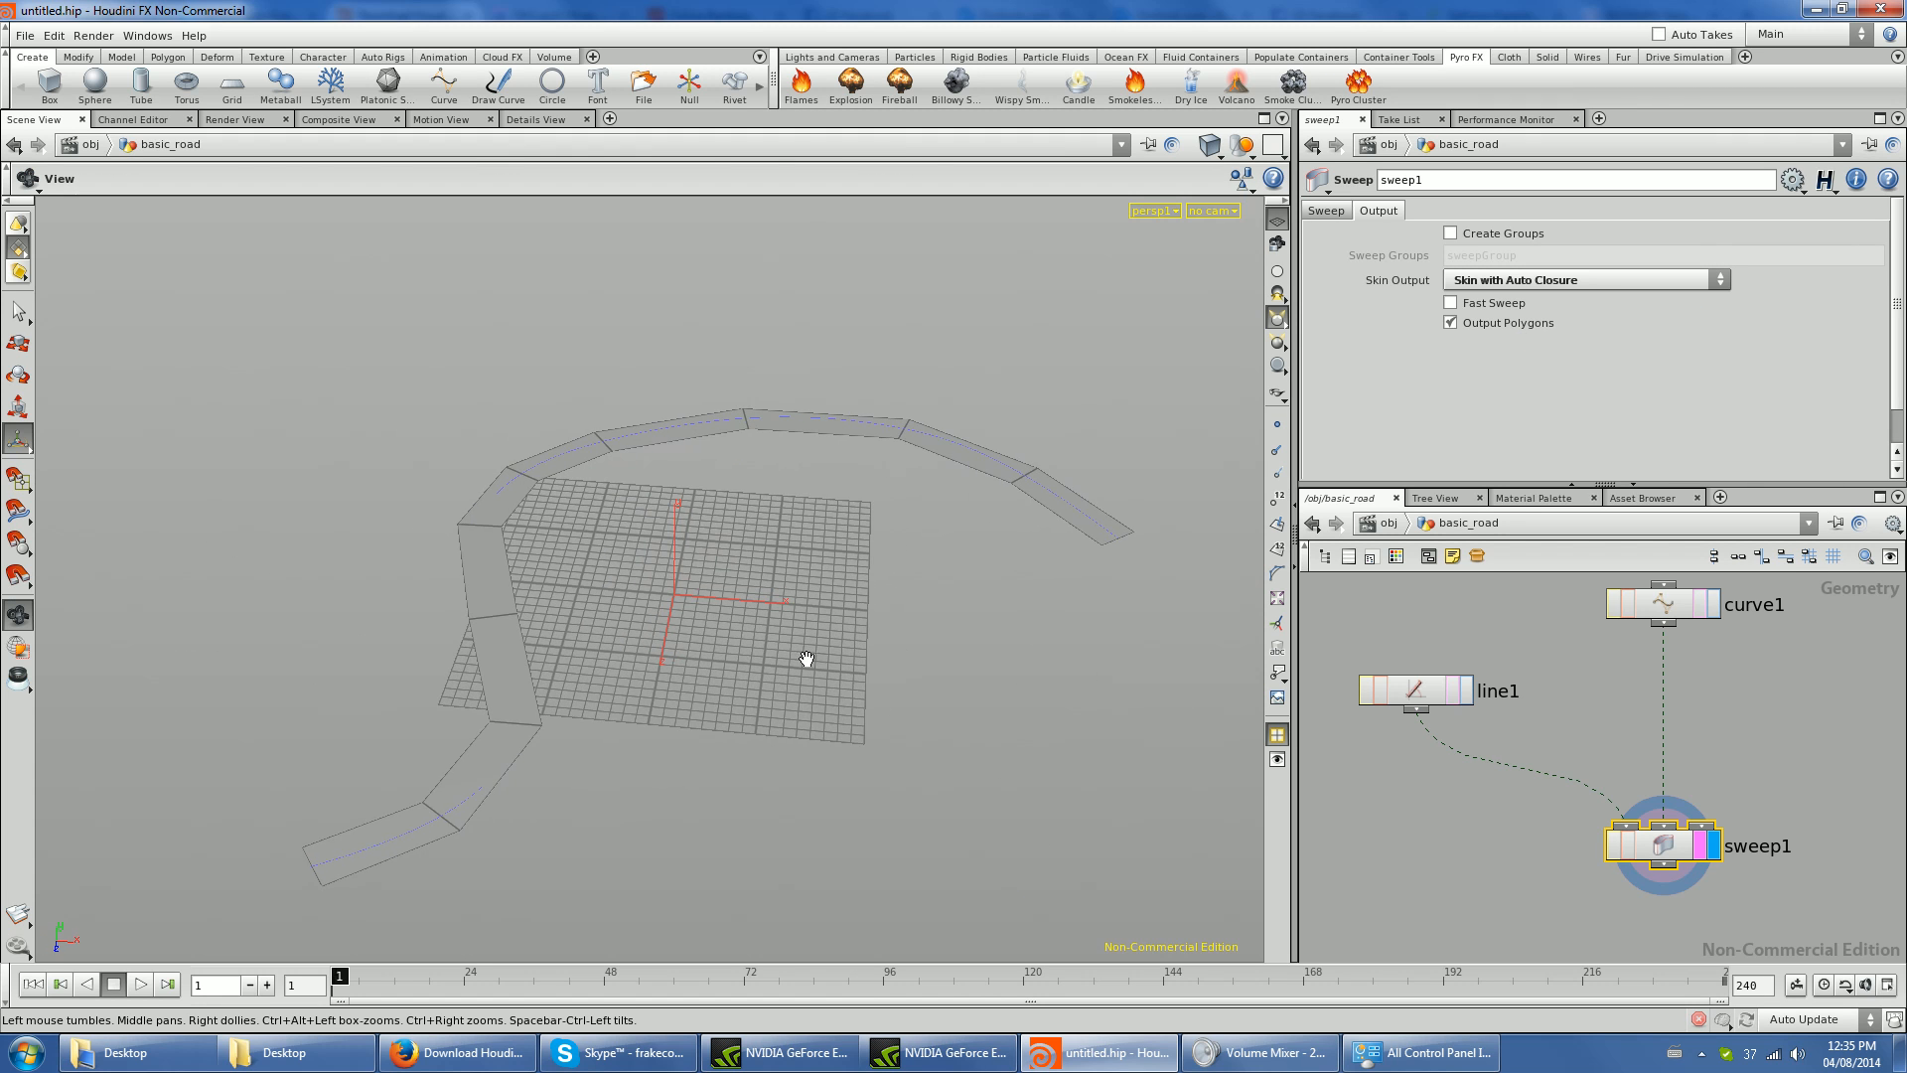
drag(1666, 840, 1681, 869)
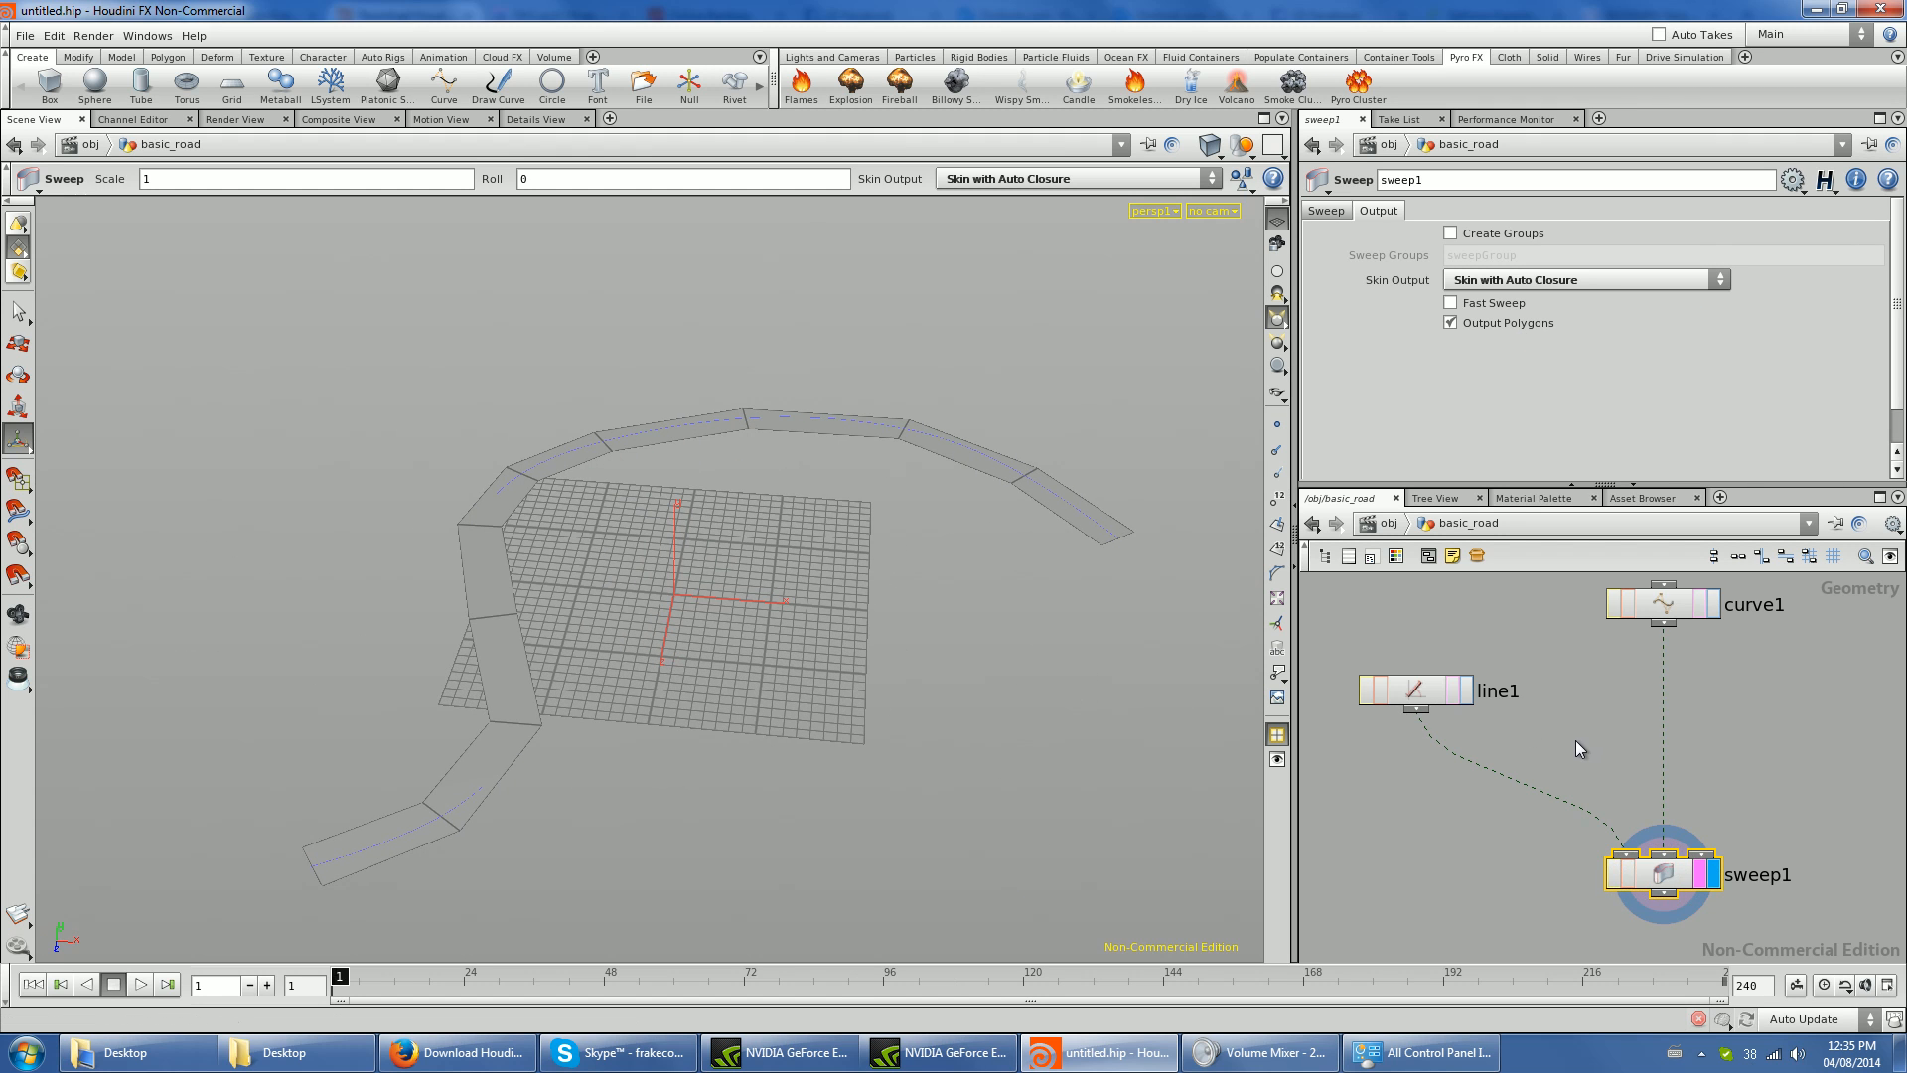
- Widen the road by setting the distance of line1 to 4
click(1429, 698)
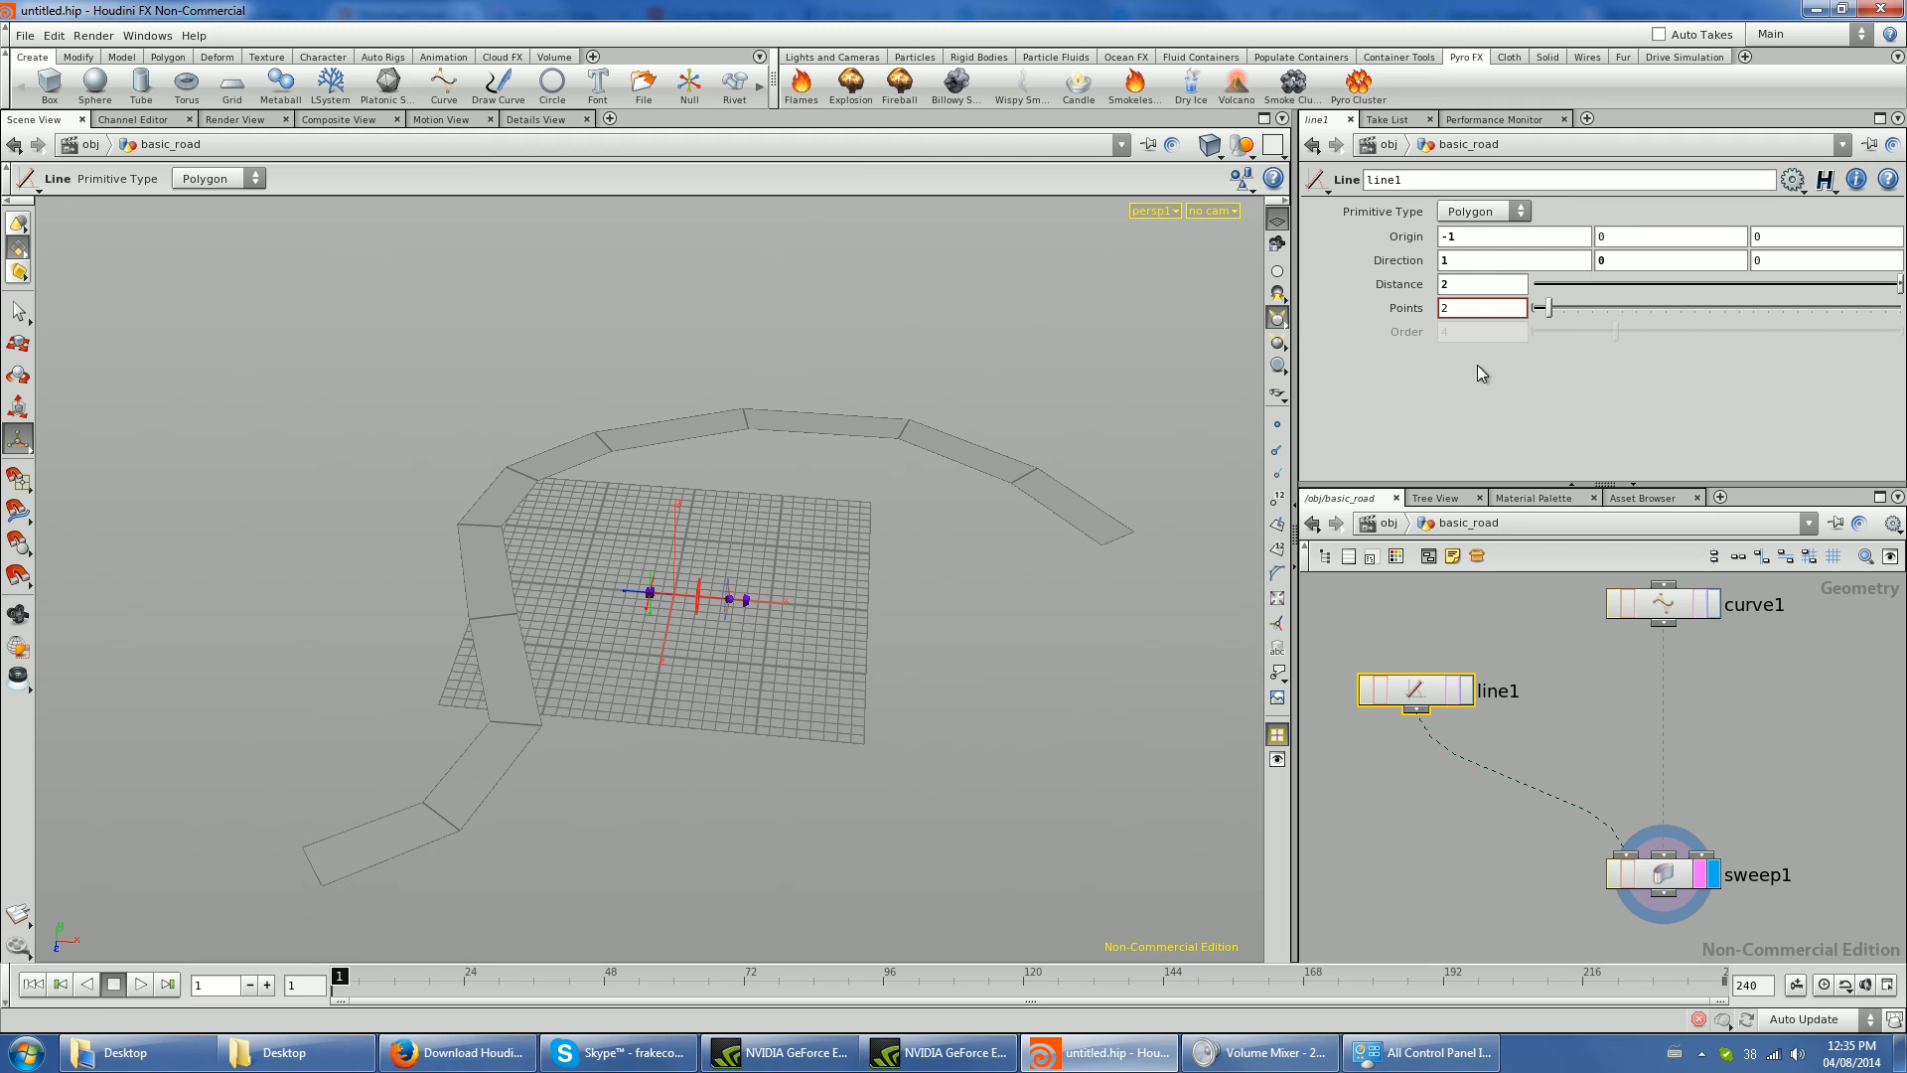
double_click(1447, 285)
click(1705, 606)
text(4)
key(Return)
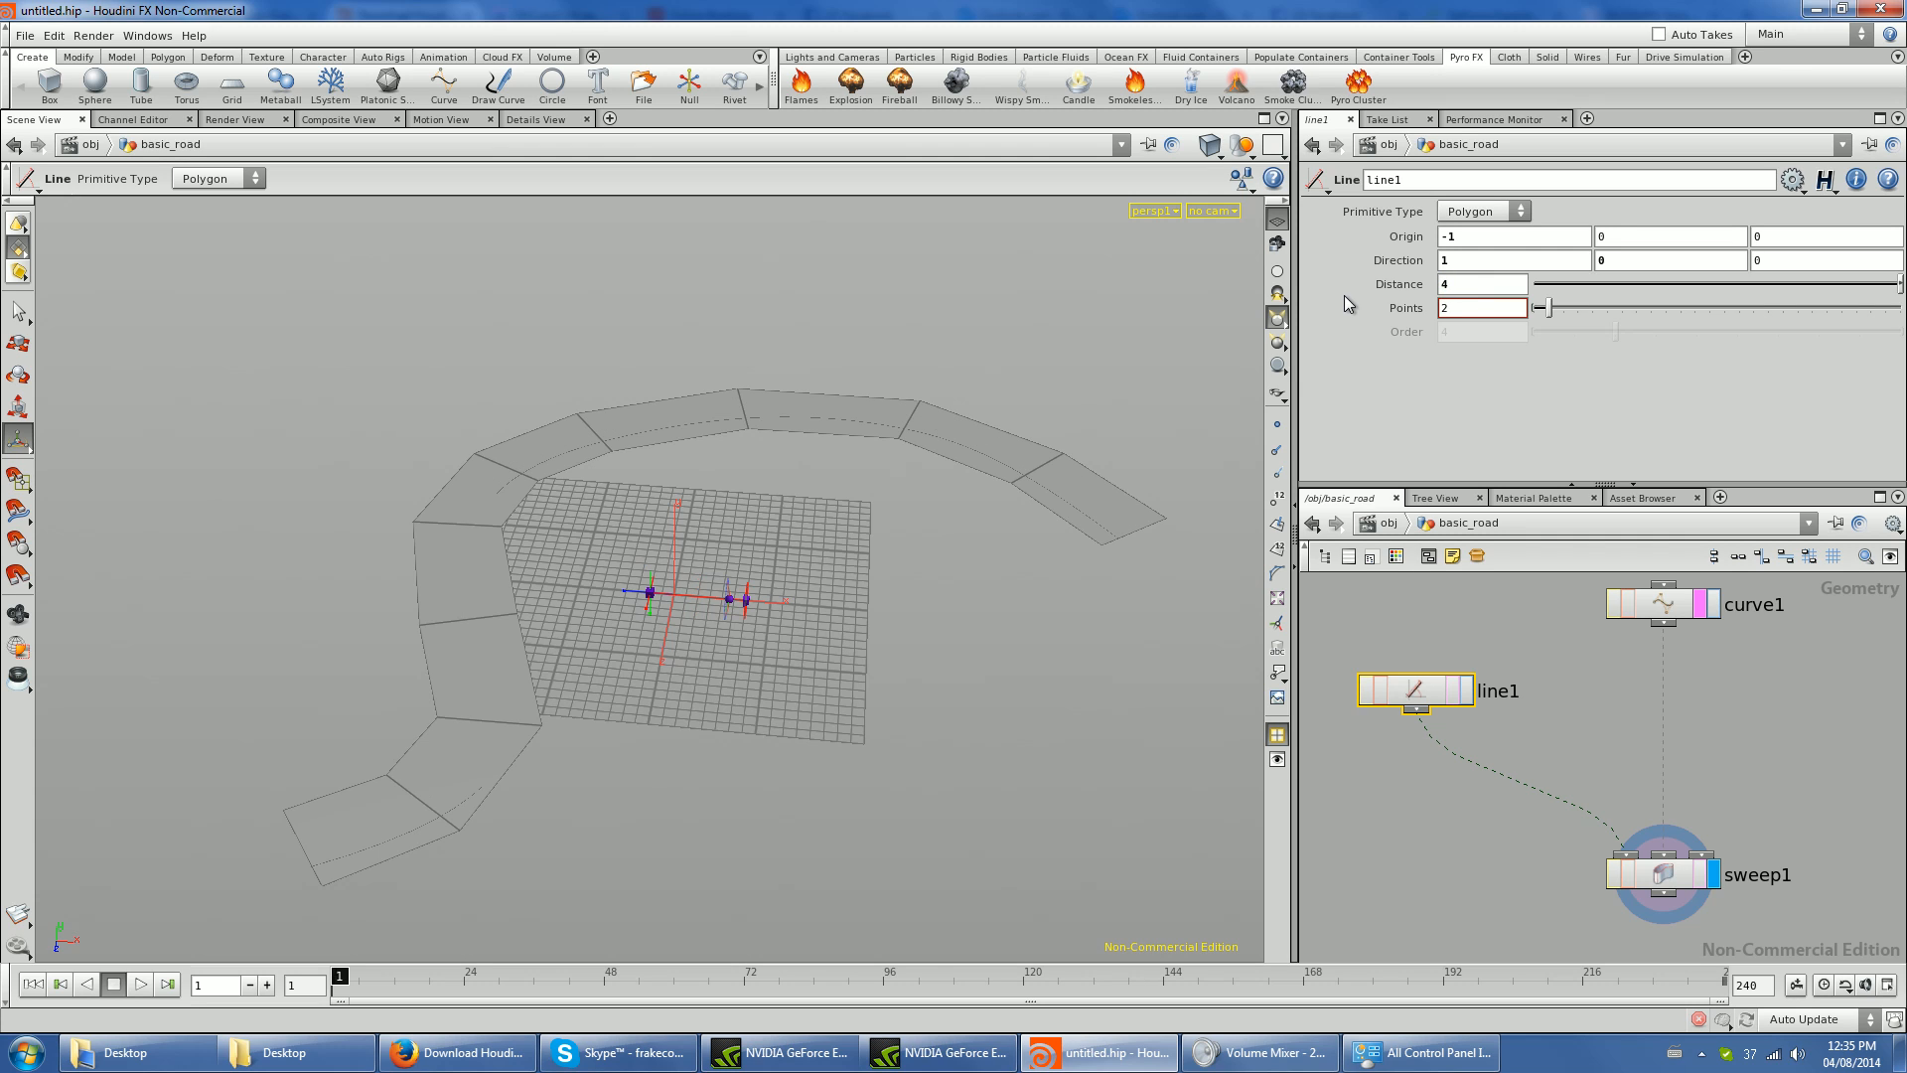
- Display curve1 with sweep1 as a template to compare the road surface with its guide curve
click(1712, 608)
click(1679, 611)
click(1454, 690)
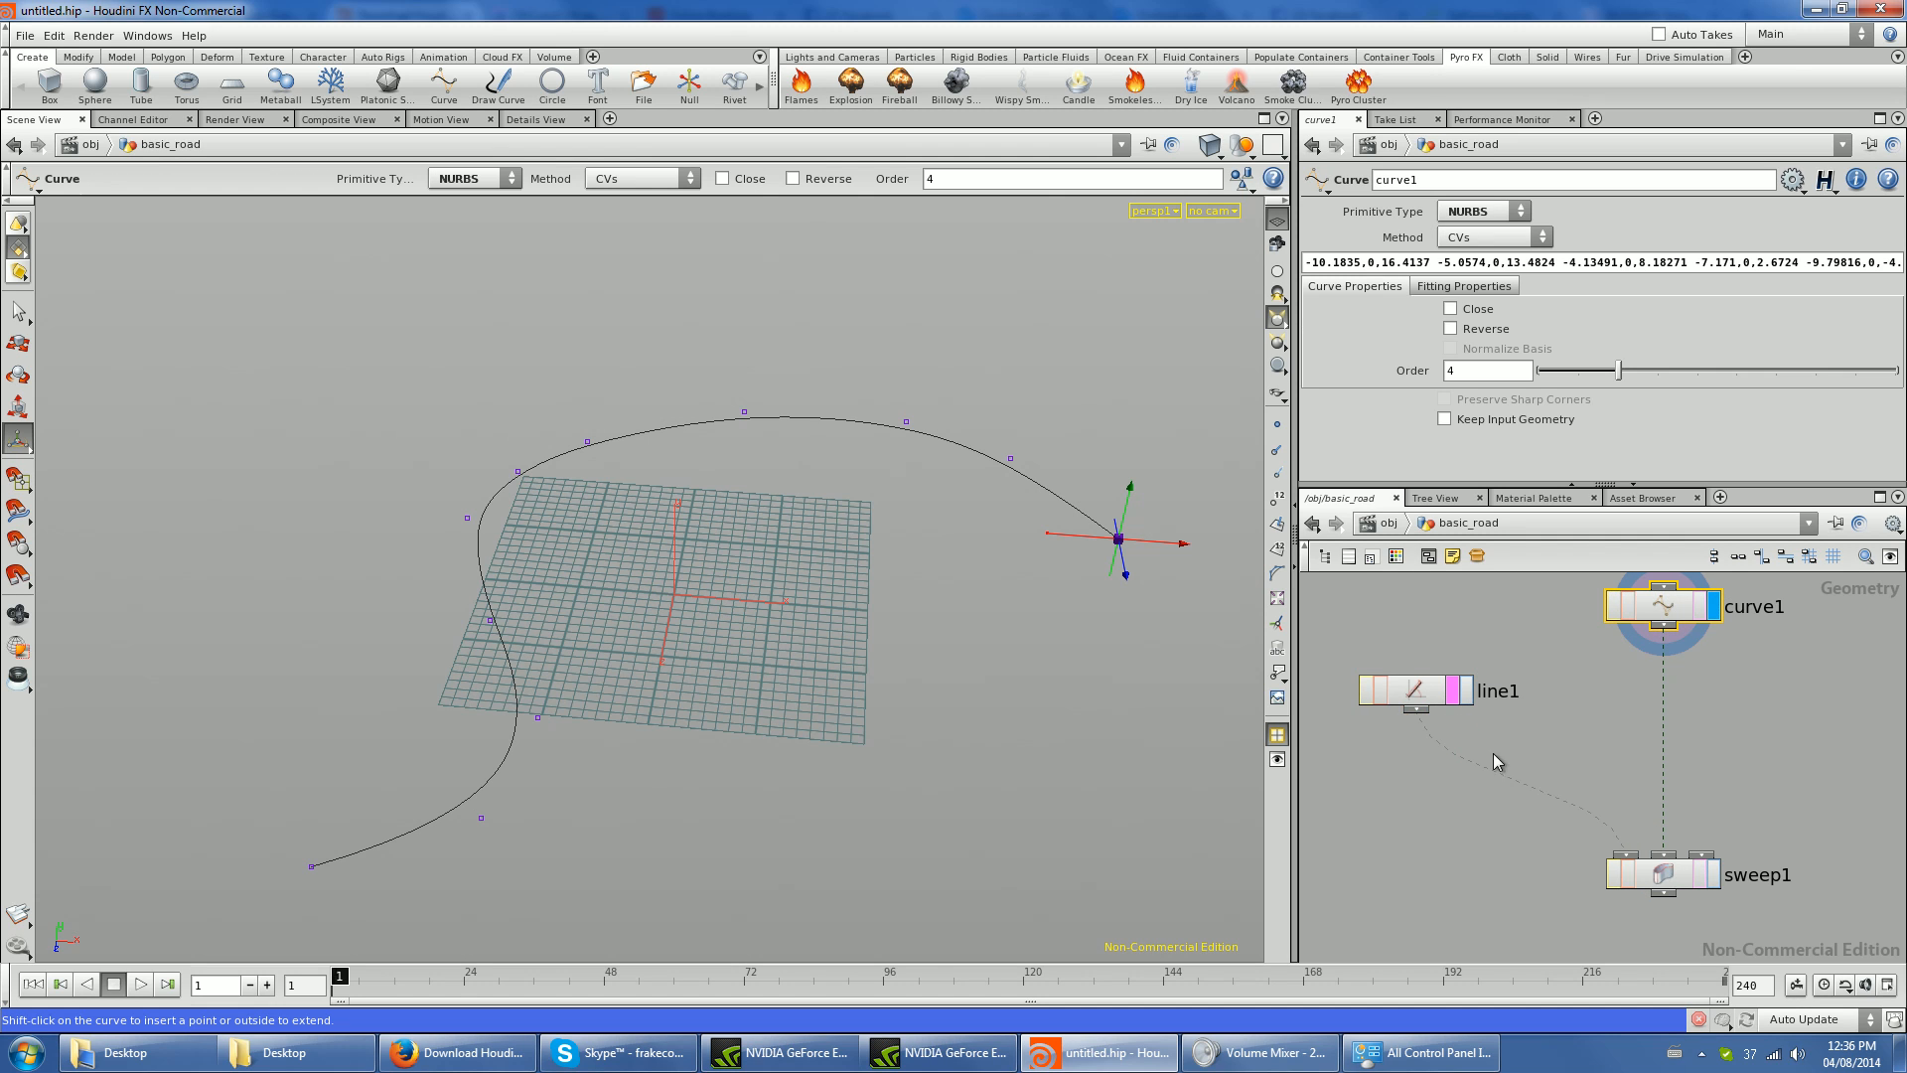
click(1700, 875)
alt+drag(573, 644, 596, 638)
- Copy the Distance parameter of line1 and paste it into its X origin as a relative reference
drag(1418, 693, 1381, 687)
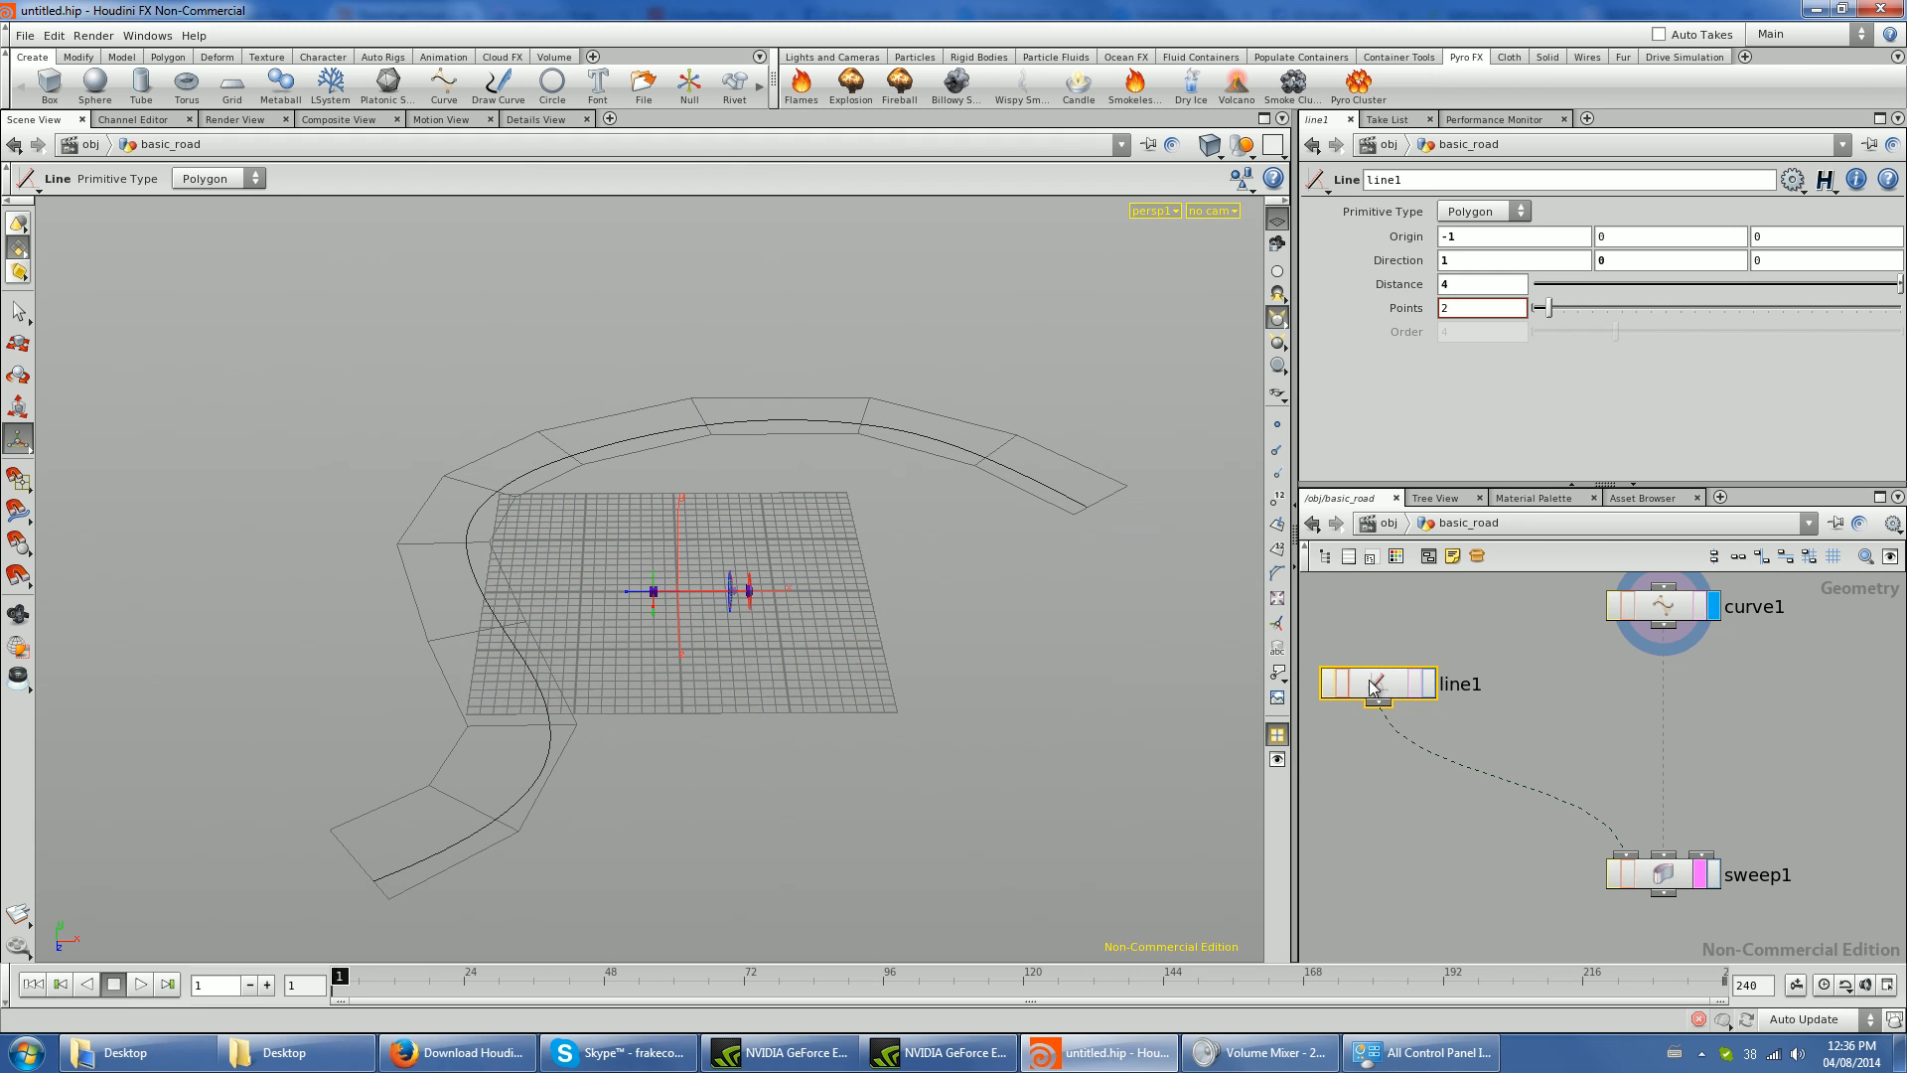
key(Return)
click(1463, 288)
double_click(1464, 288)
right_click(1463, 287)
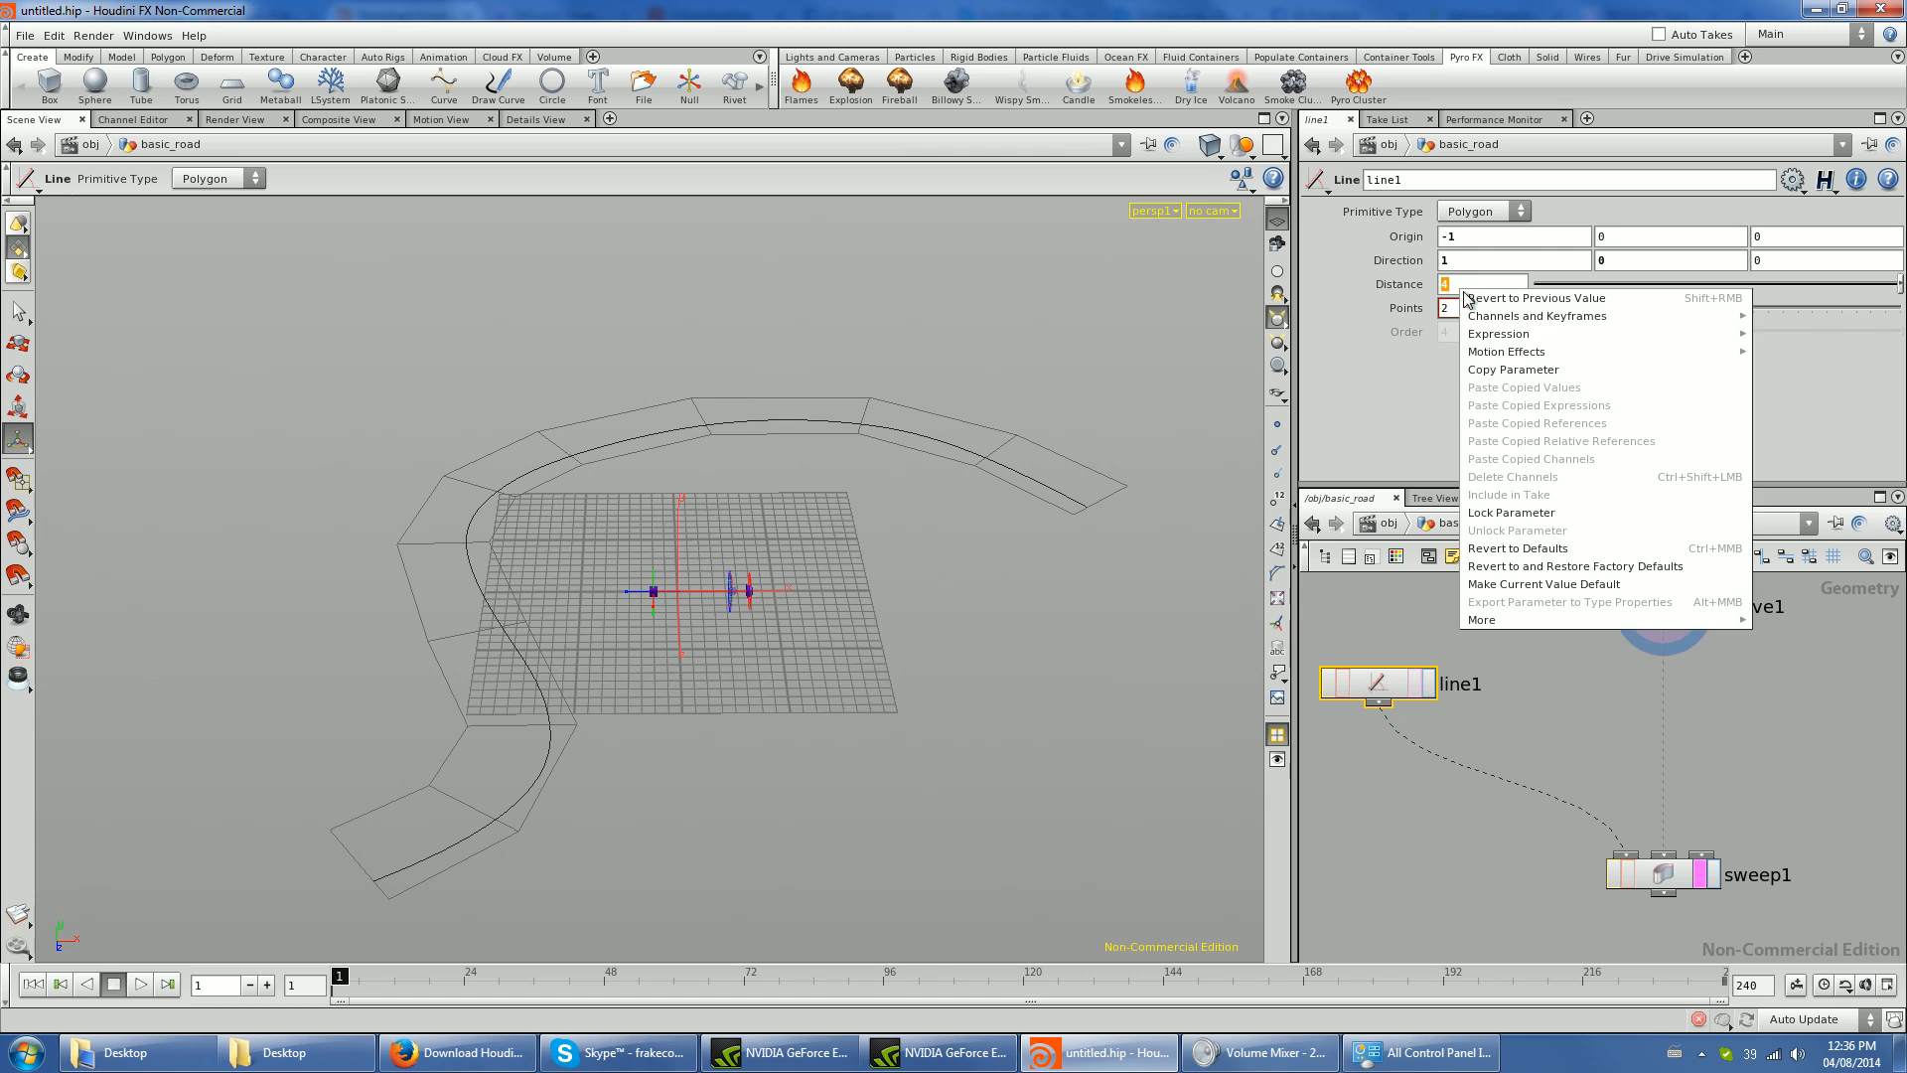
right_click(1450, 285)
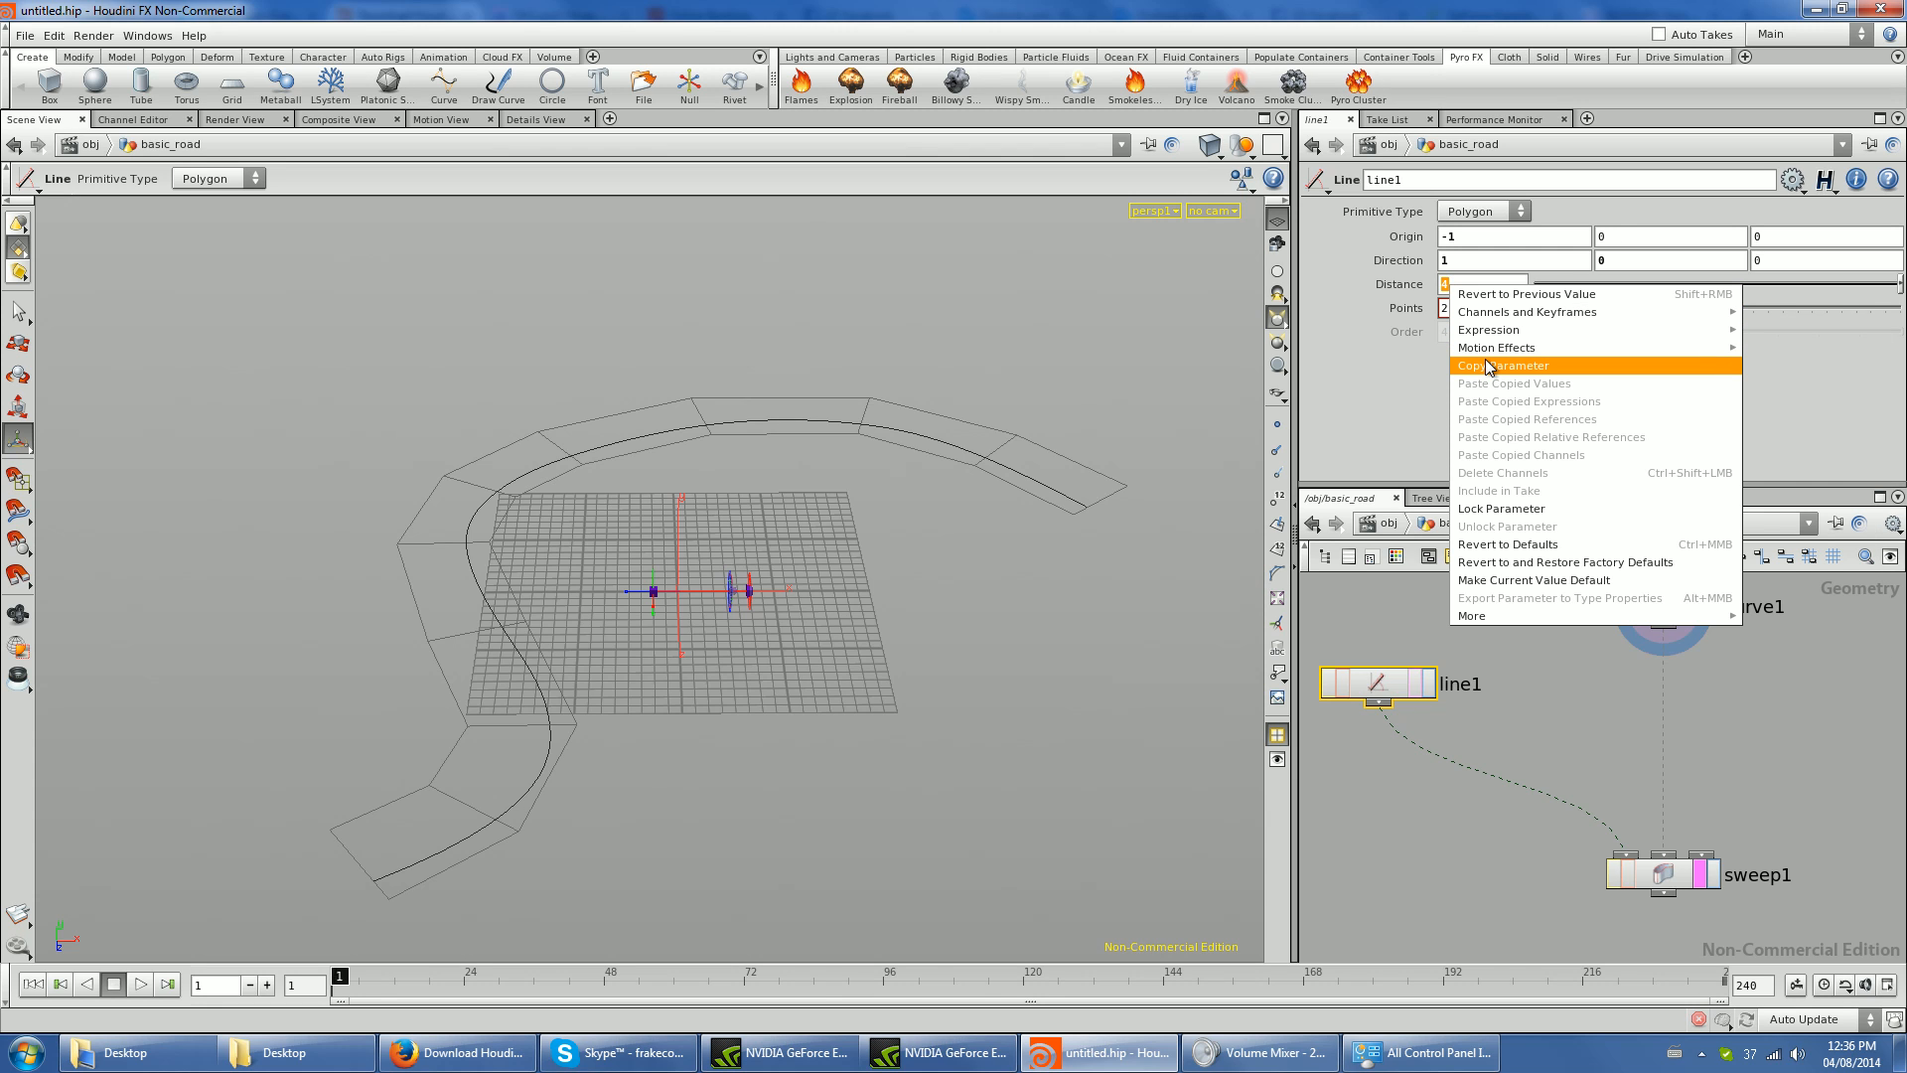
click(1490, 367)
right_click(1474, 239)
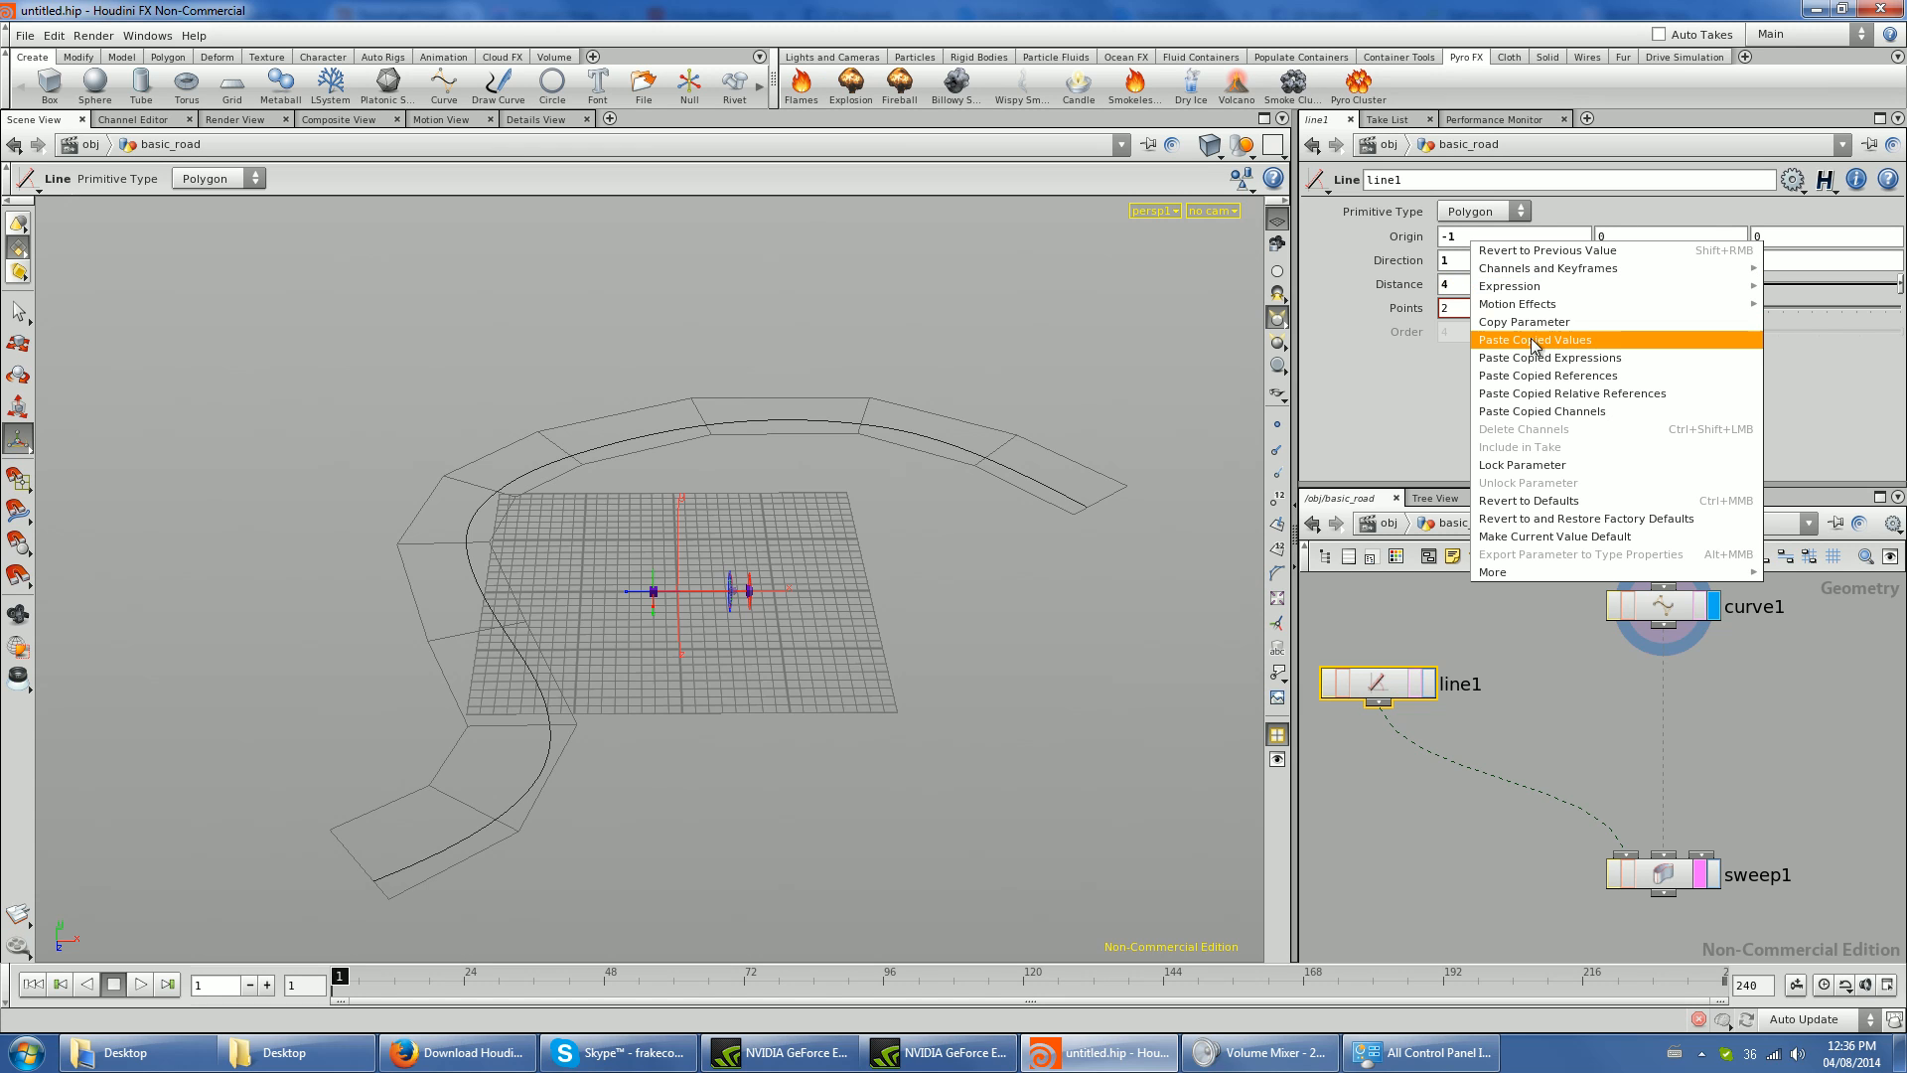
click(1545, 394)
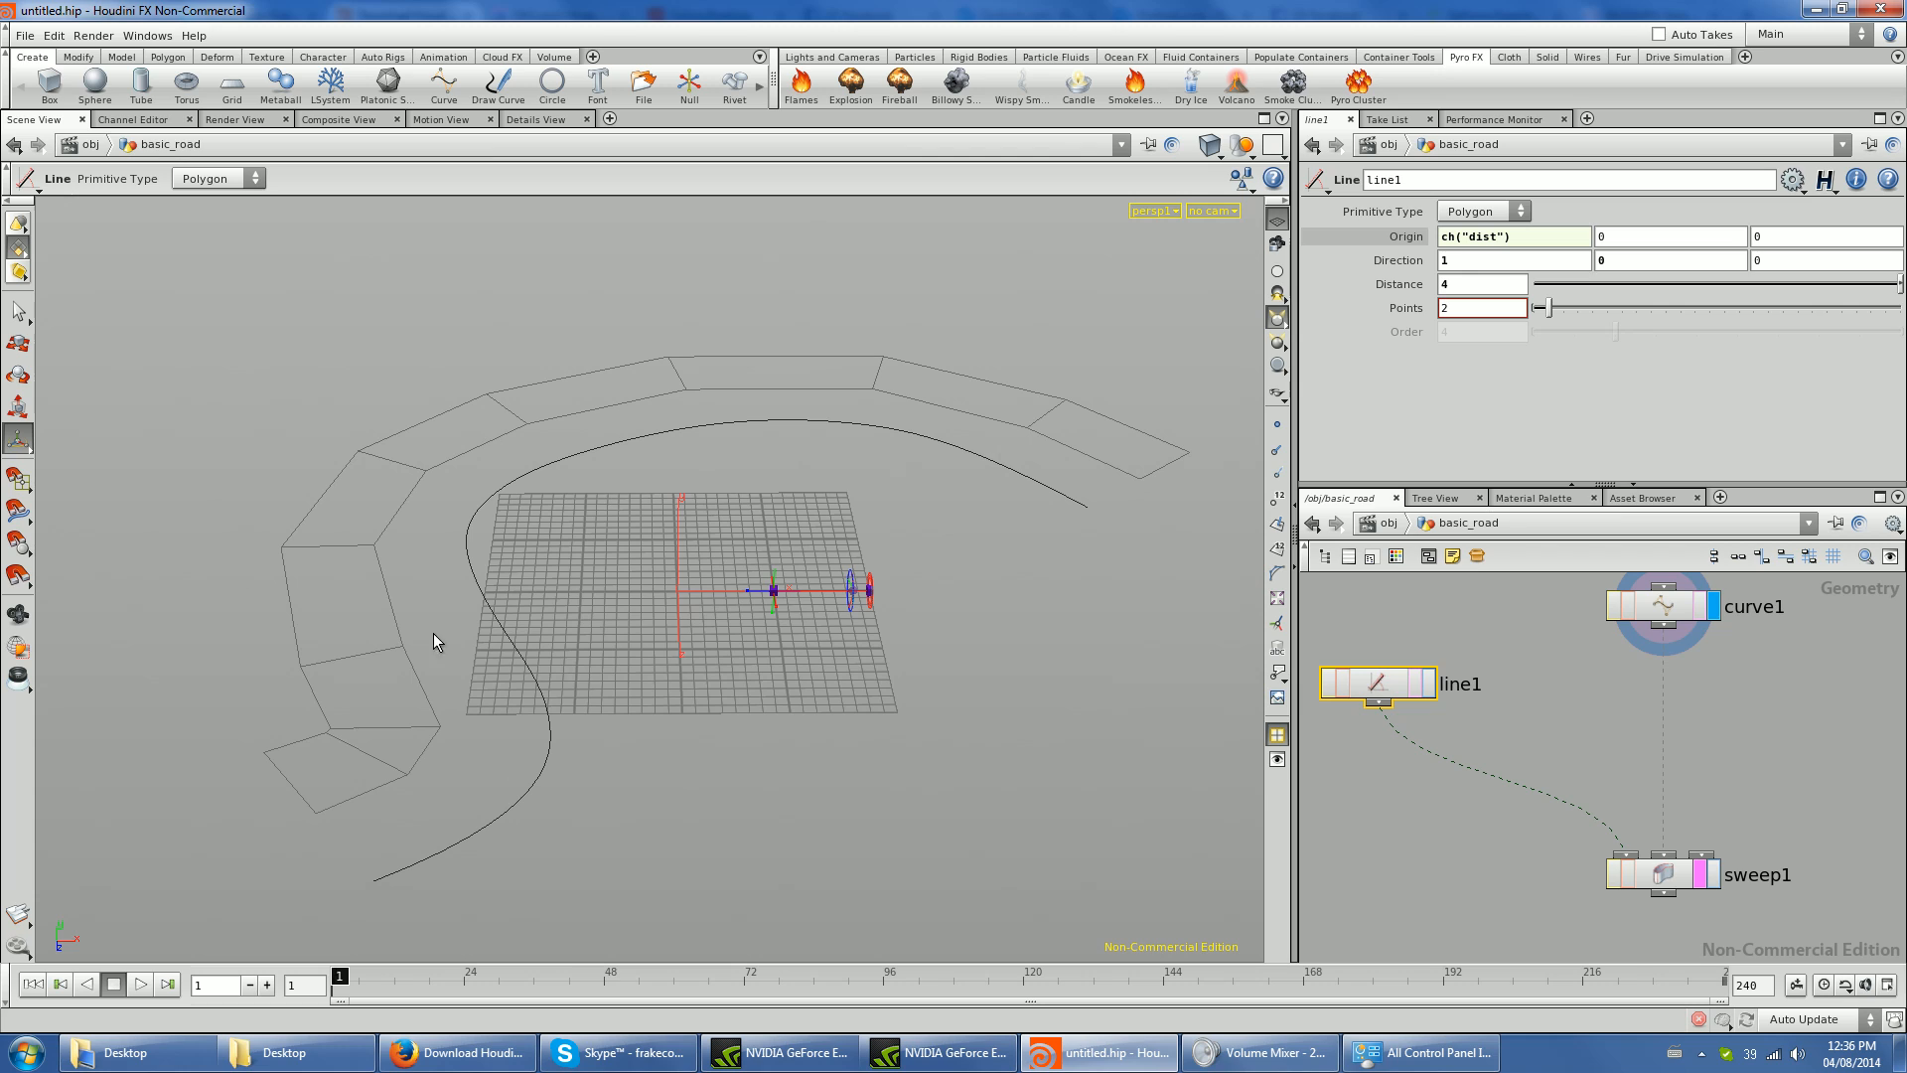
- Negate the X origin expression of line1 so it reads -ch("dist")
click(1447, 237)
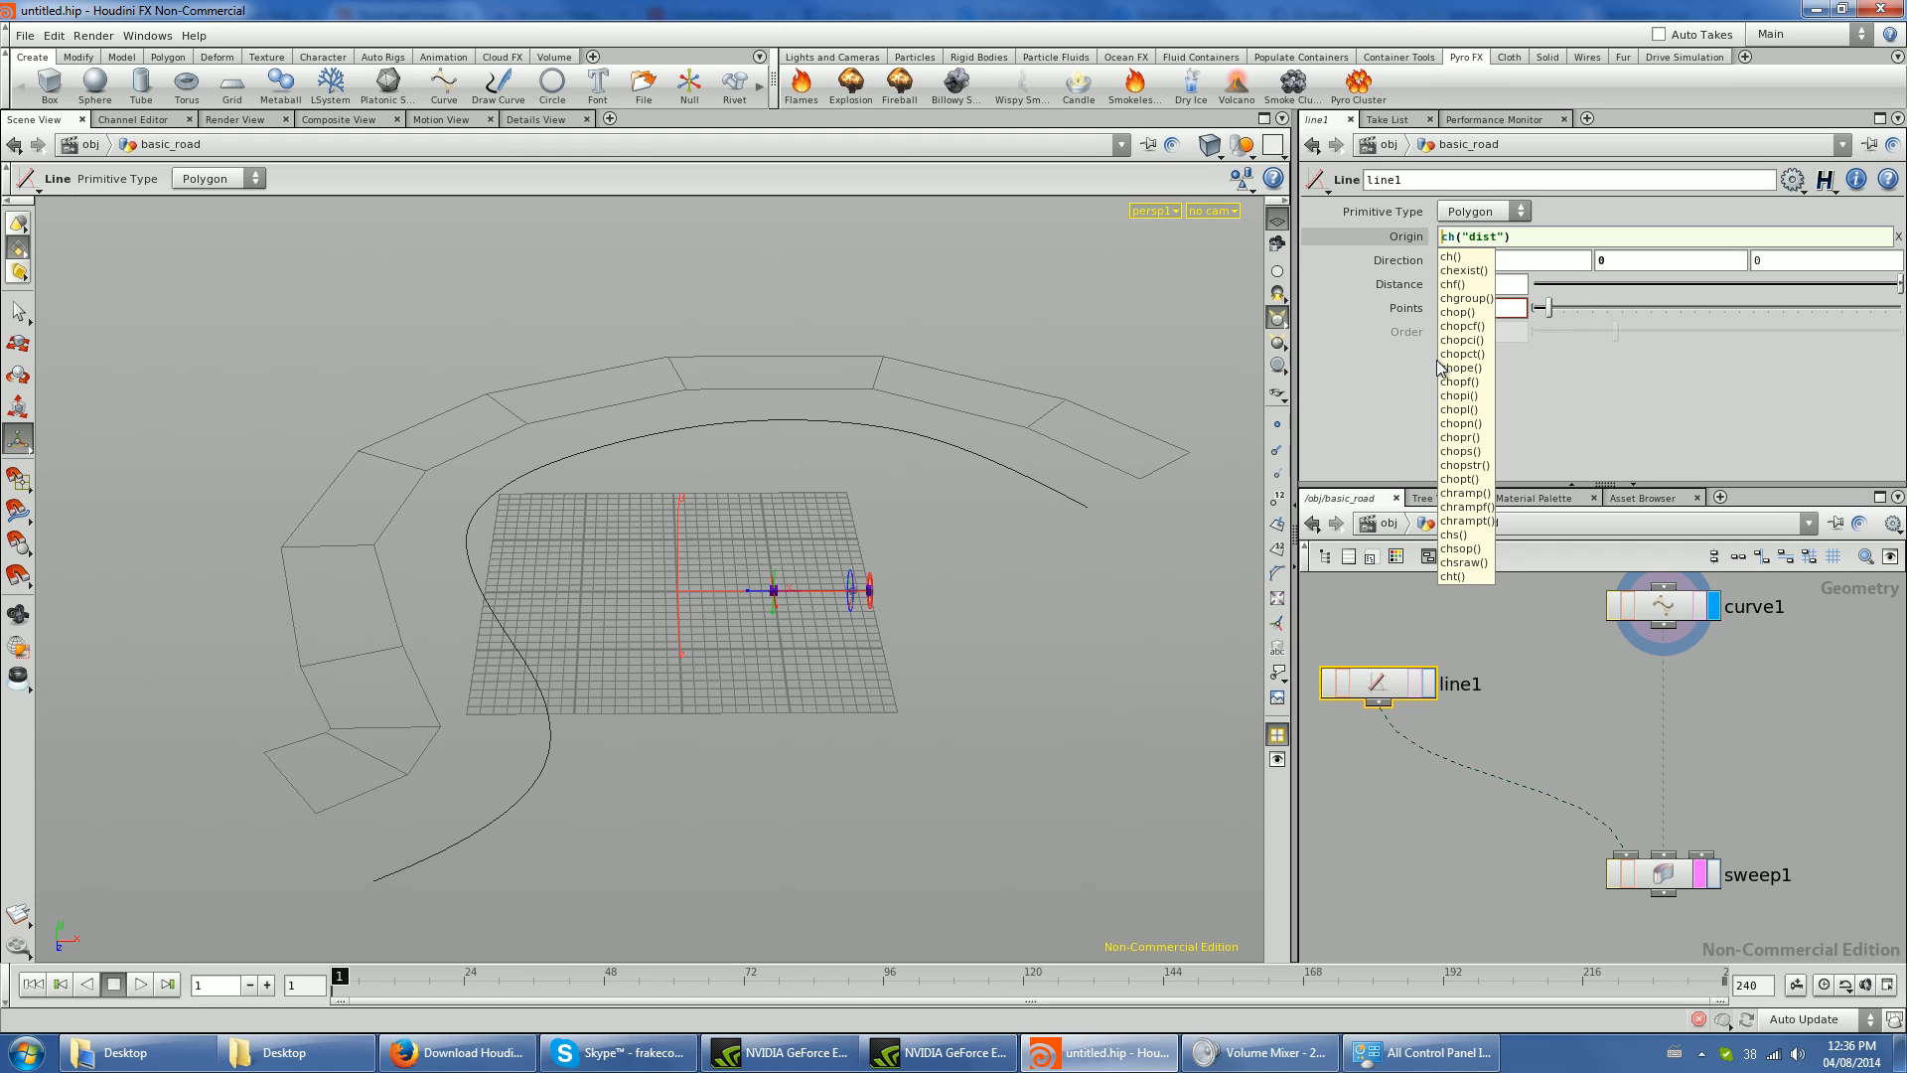
text(-)
key(Escape)
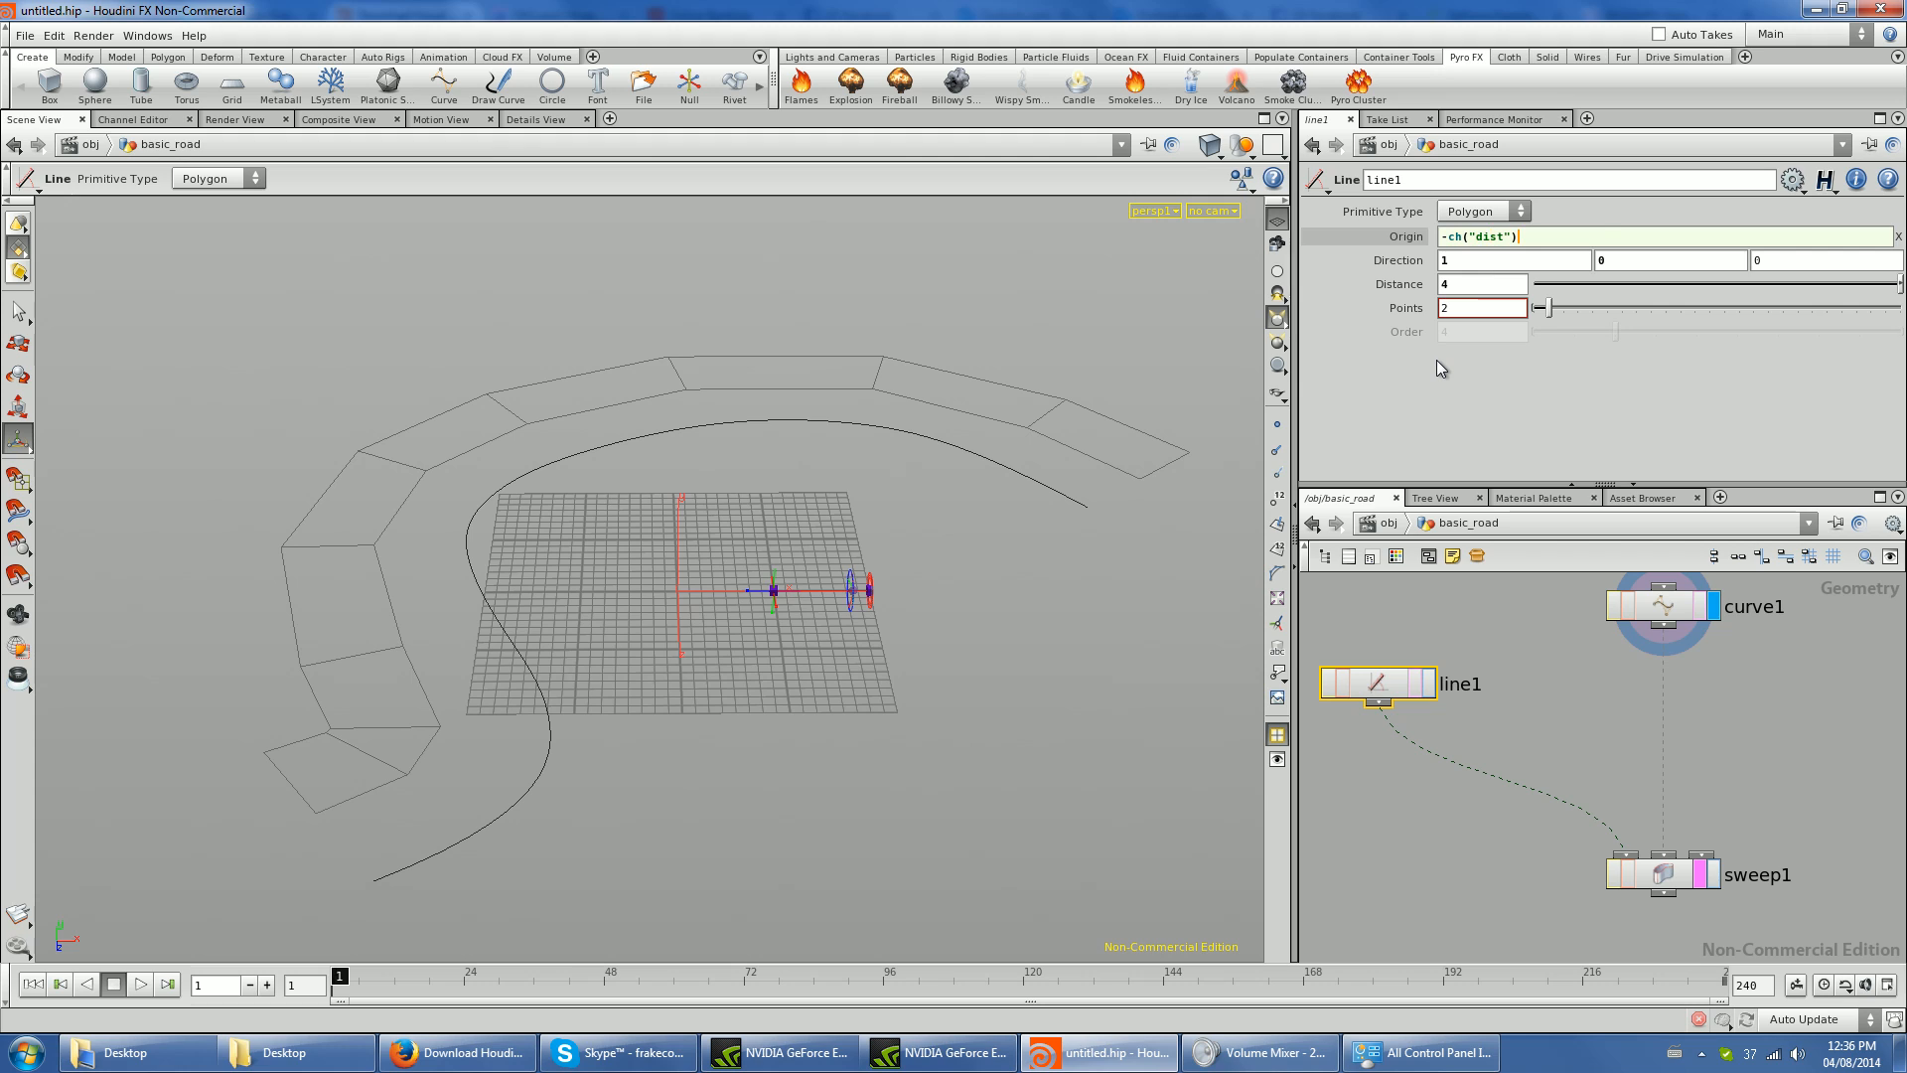
key(Return)
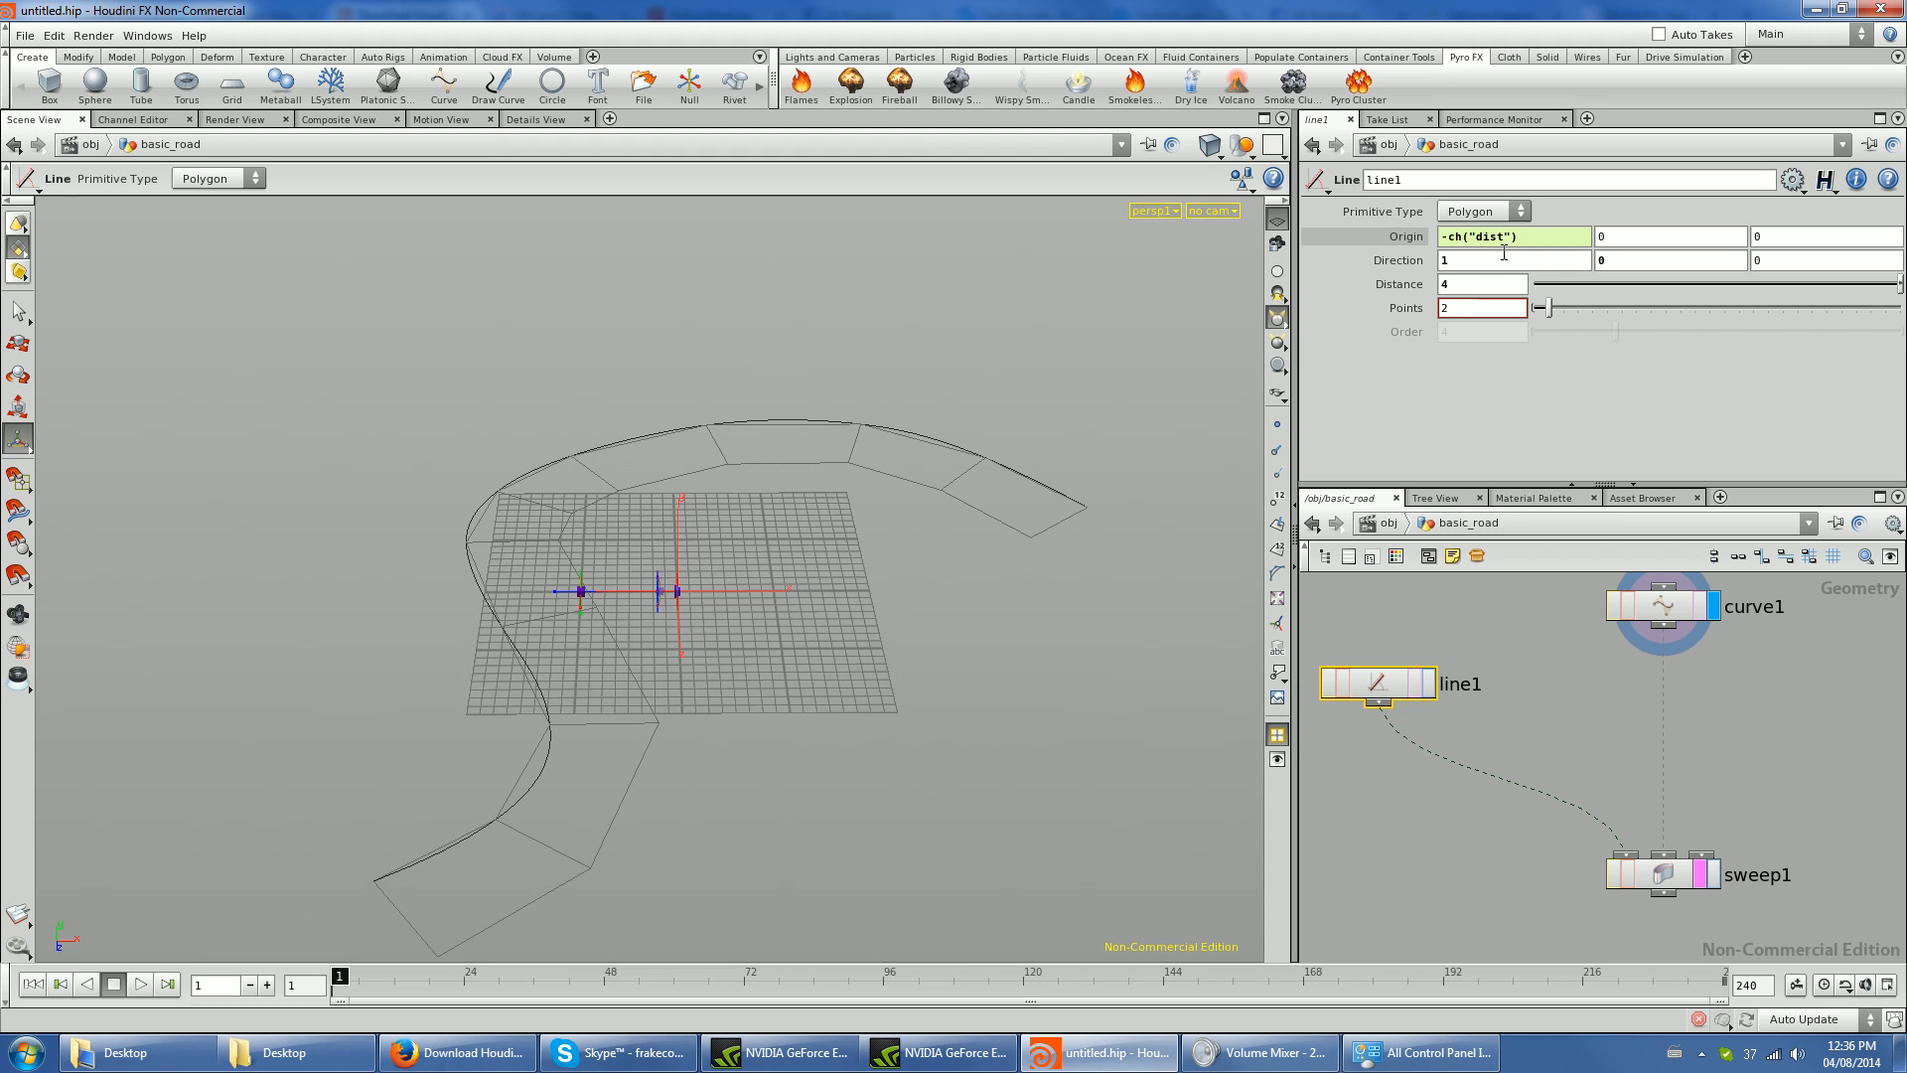
- Halve the X origin offset of line1 by extending its expression to -ch("dist")*0.5
drag(1465, 286, 1375, 294)
click(1549, 238)
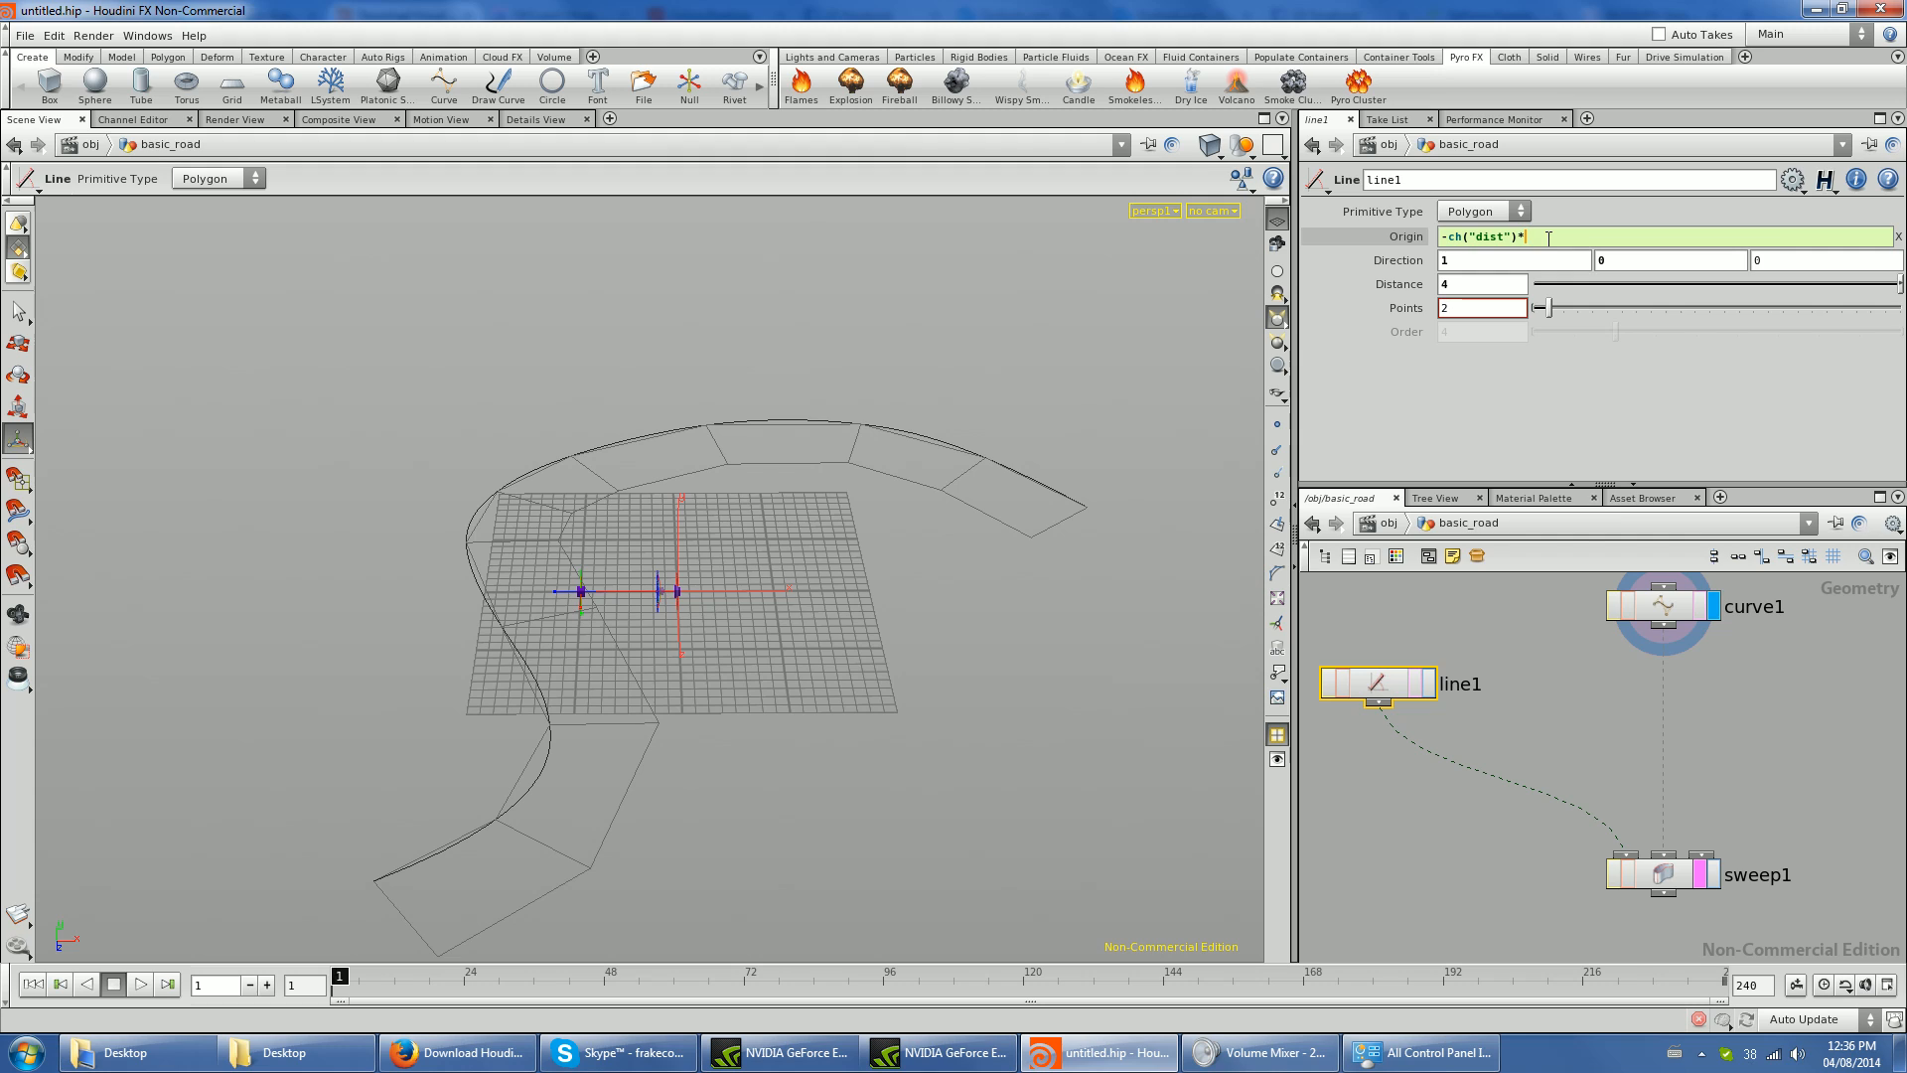
text(*0.5)
key(Return)
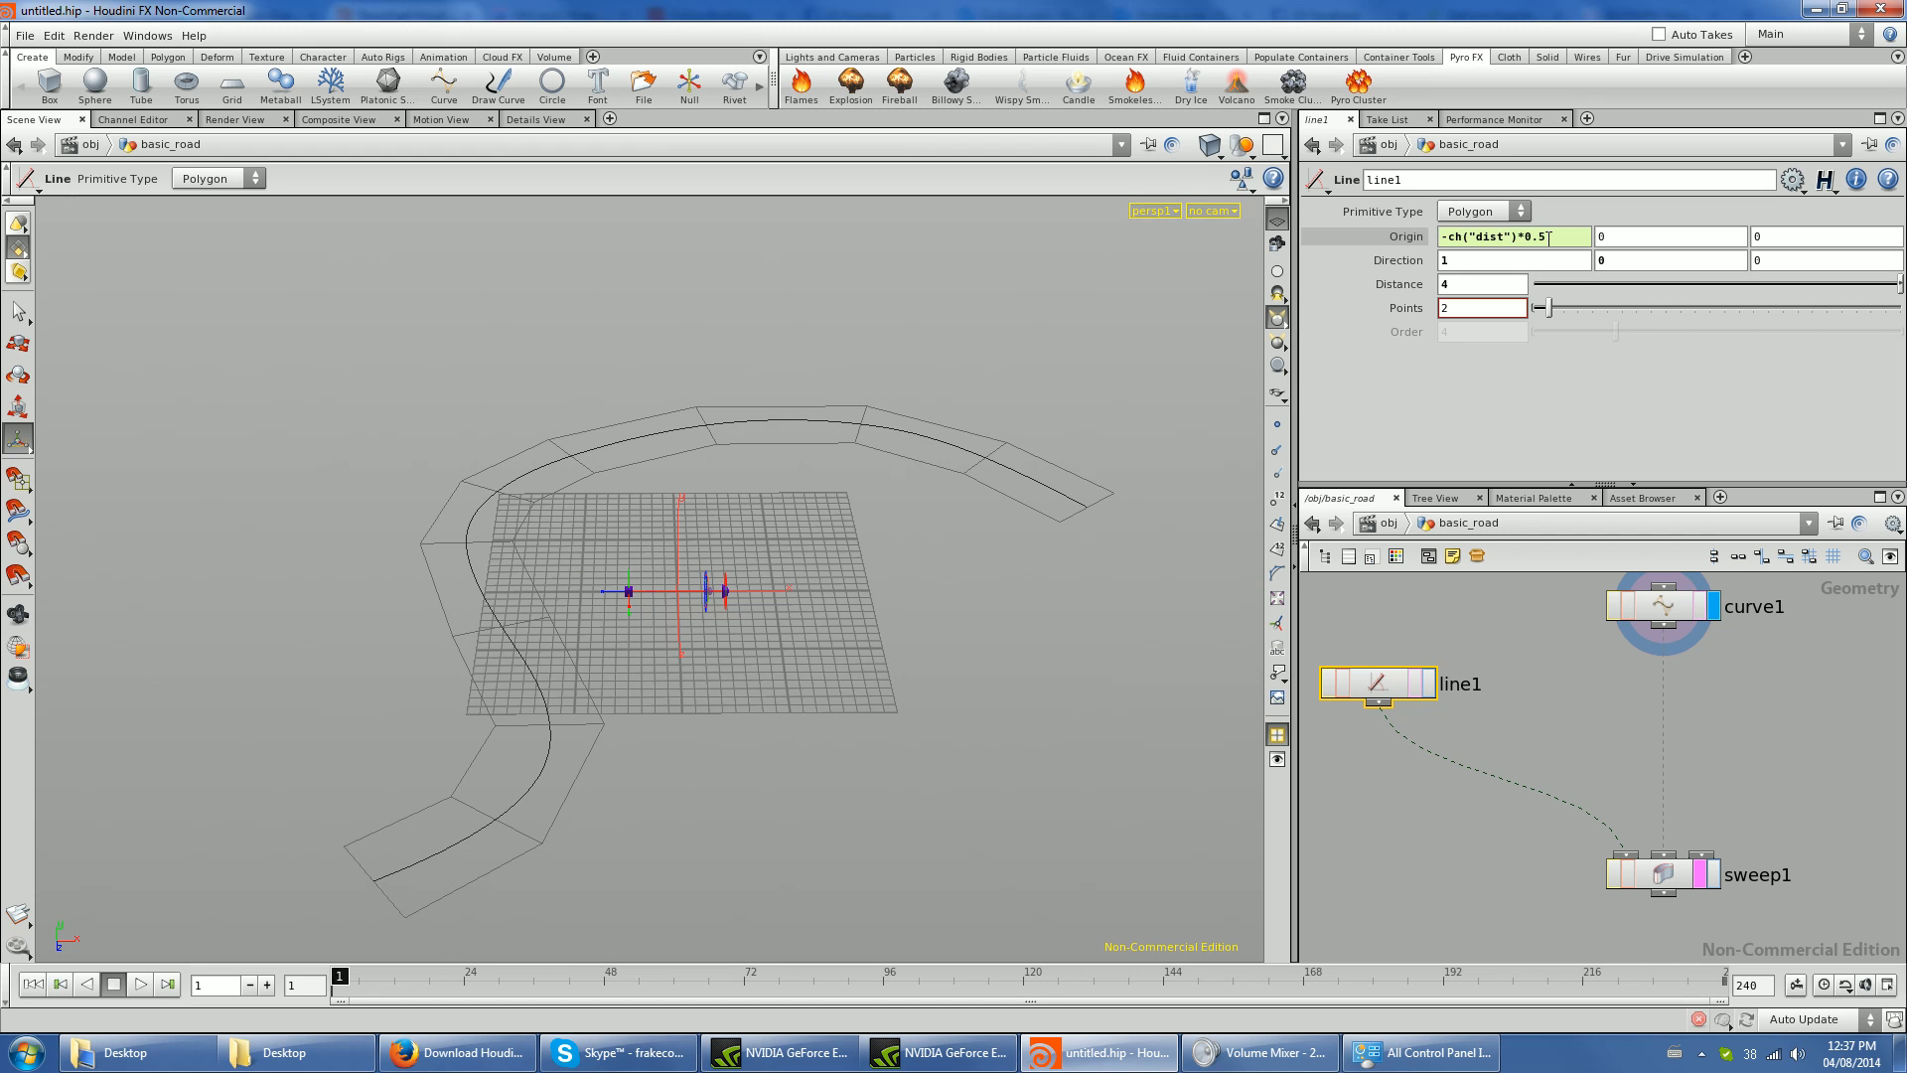
- Test the linked origin with line1 distances of 10 and 1, and settle on a distance of 5
middle_click(1477, 284)
click(1476, 284)
text(10)
key(Return)
text(1)
key(Return)
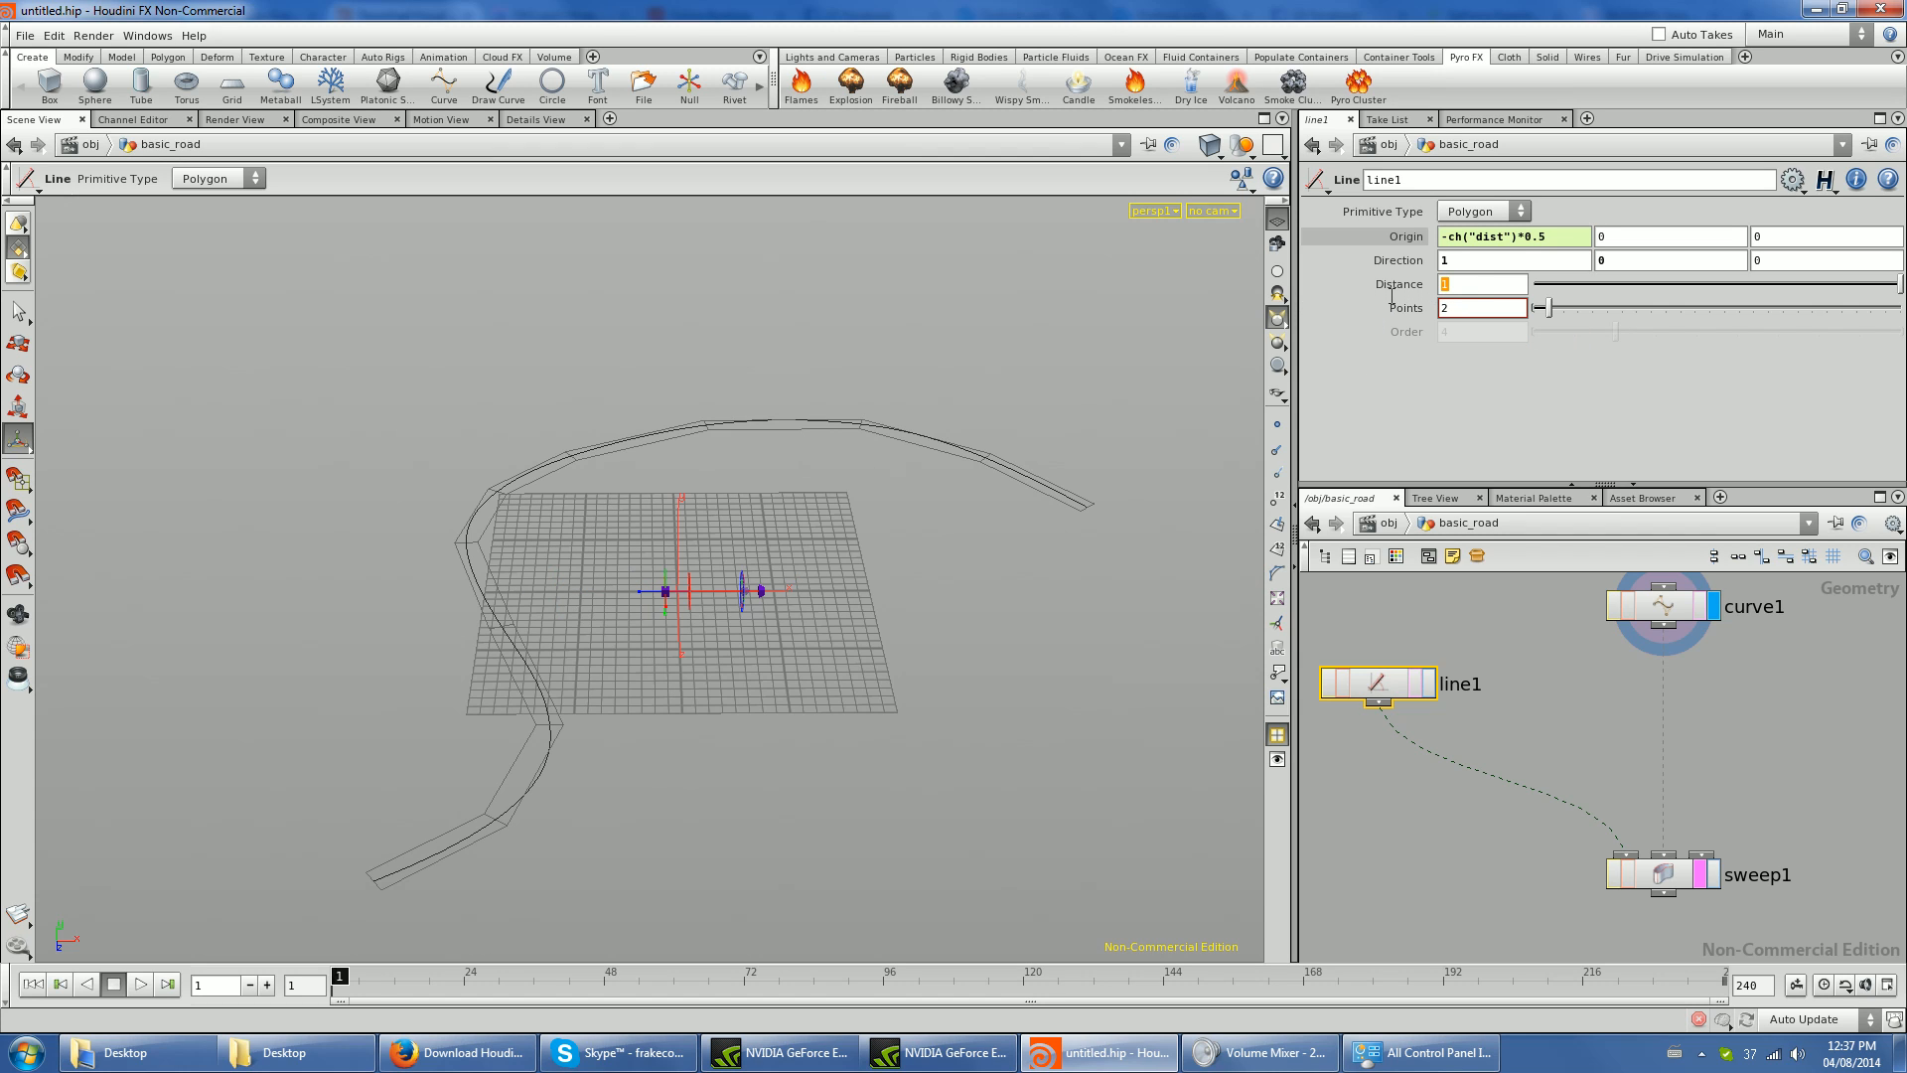
text(5)
key(Return)
- Move sweep1 lower in the network and display it instead of curve1
drag(1669, 876, 1678, 900)
drag(695, 692, 557, 775)
click(1677, 616)
click(1682, 899)
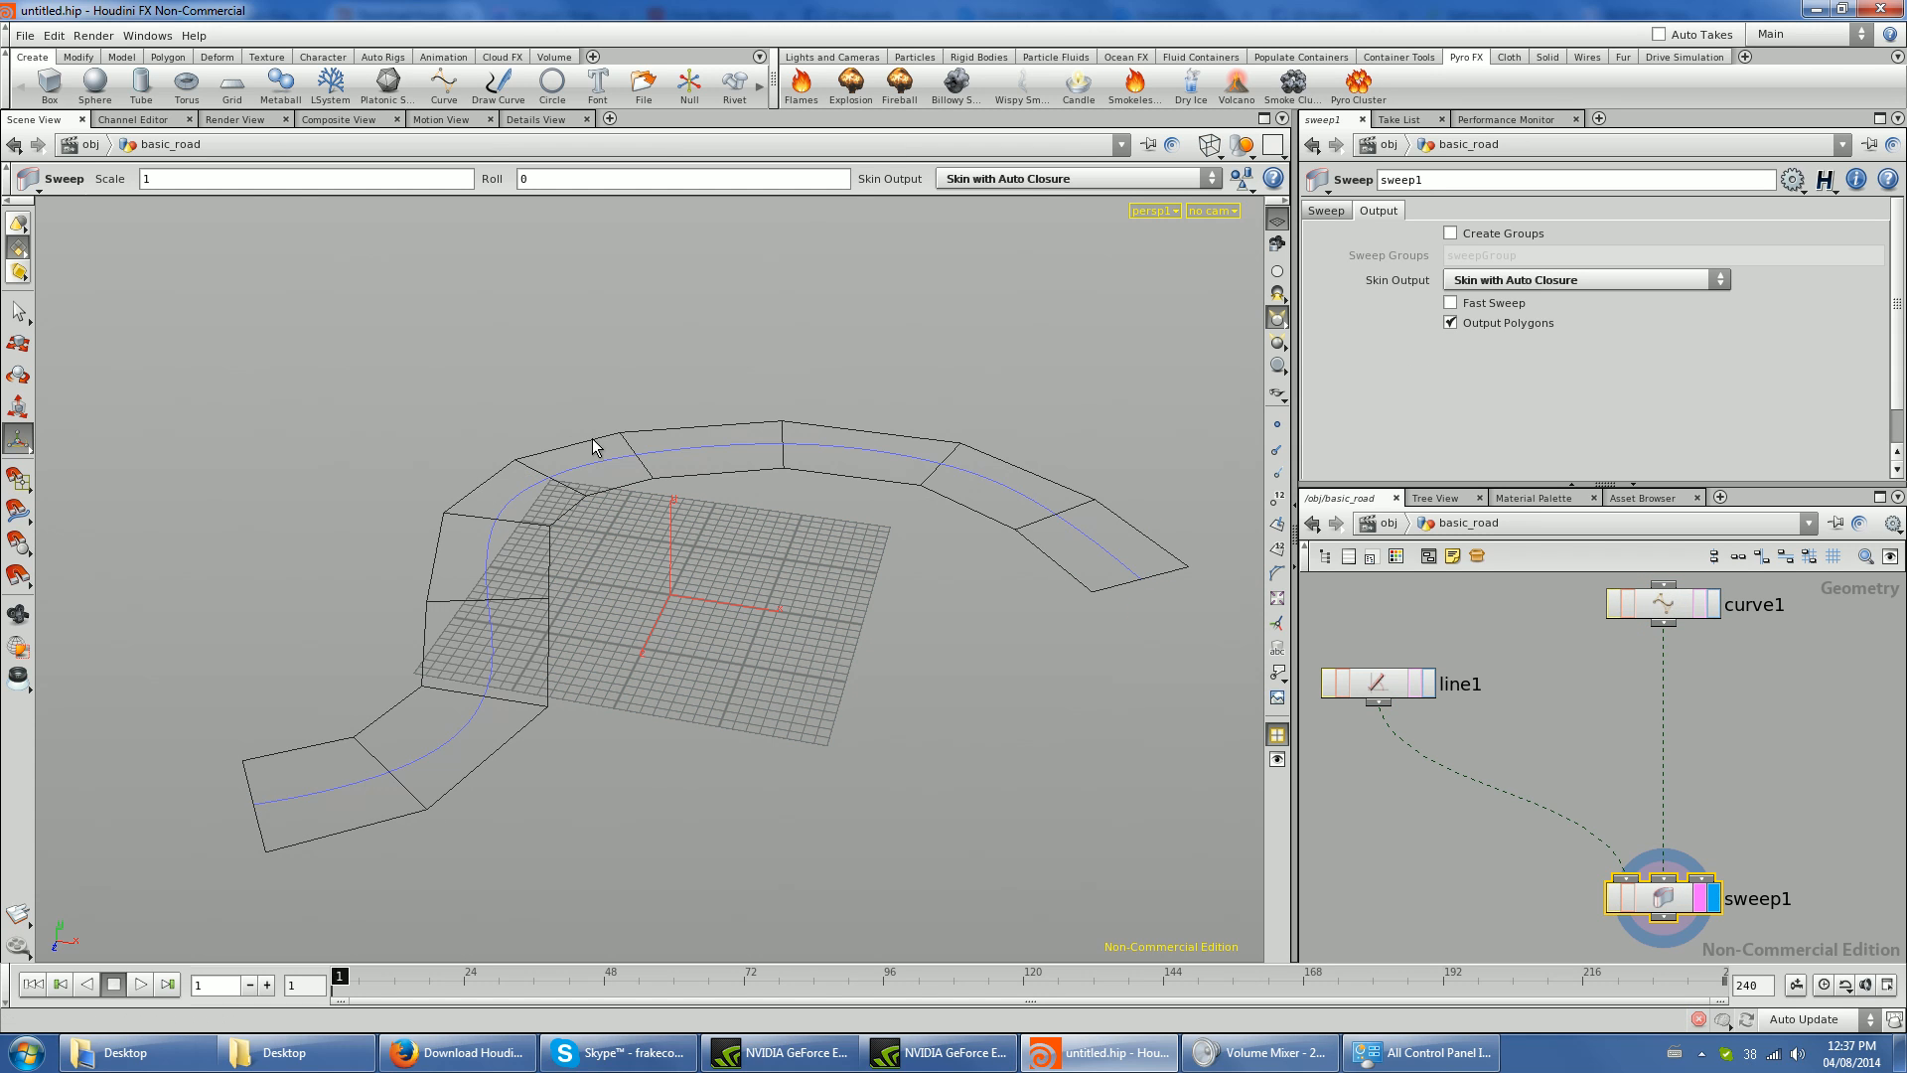
drag(1147, 529, 1003, 606)
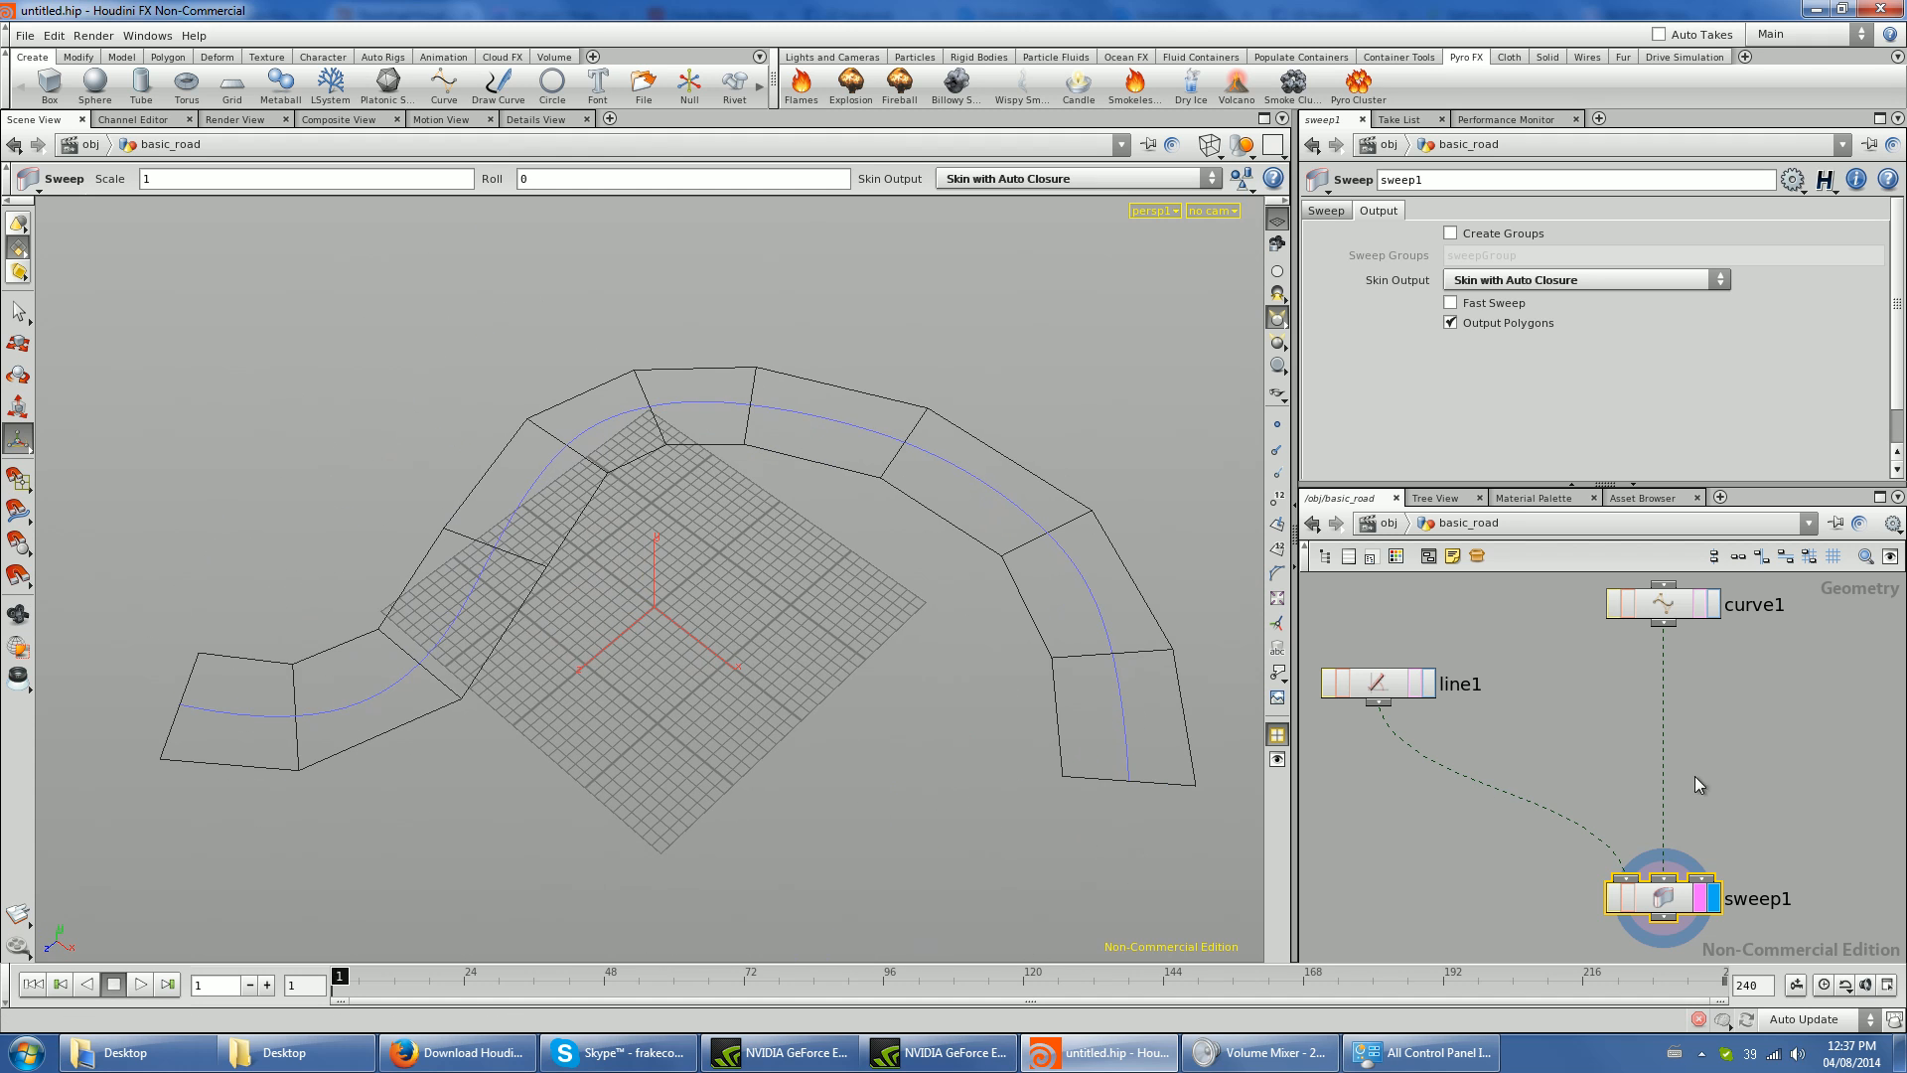
- Insert a Resample node on the wire between curve1 and sweep1 and display it
key(Tab)
text(Resample)
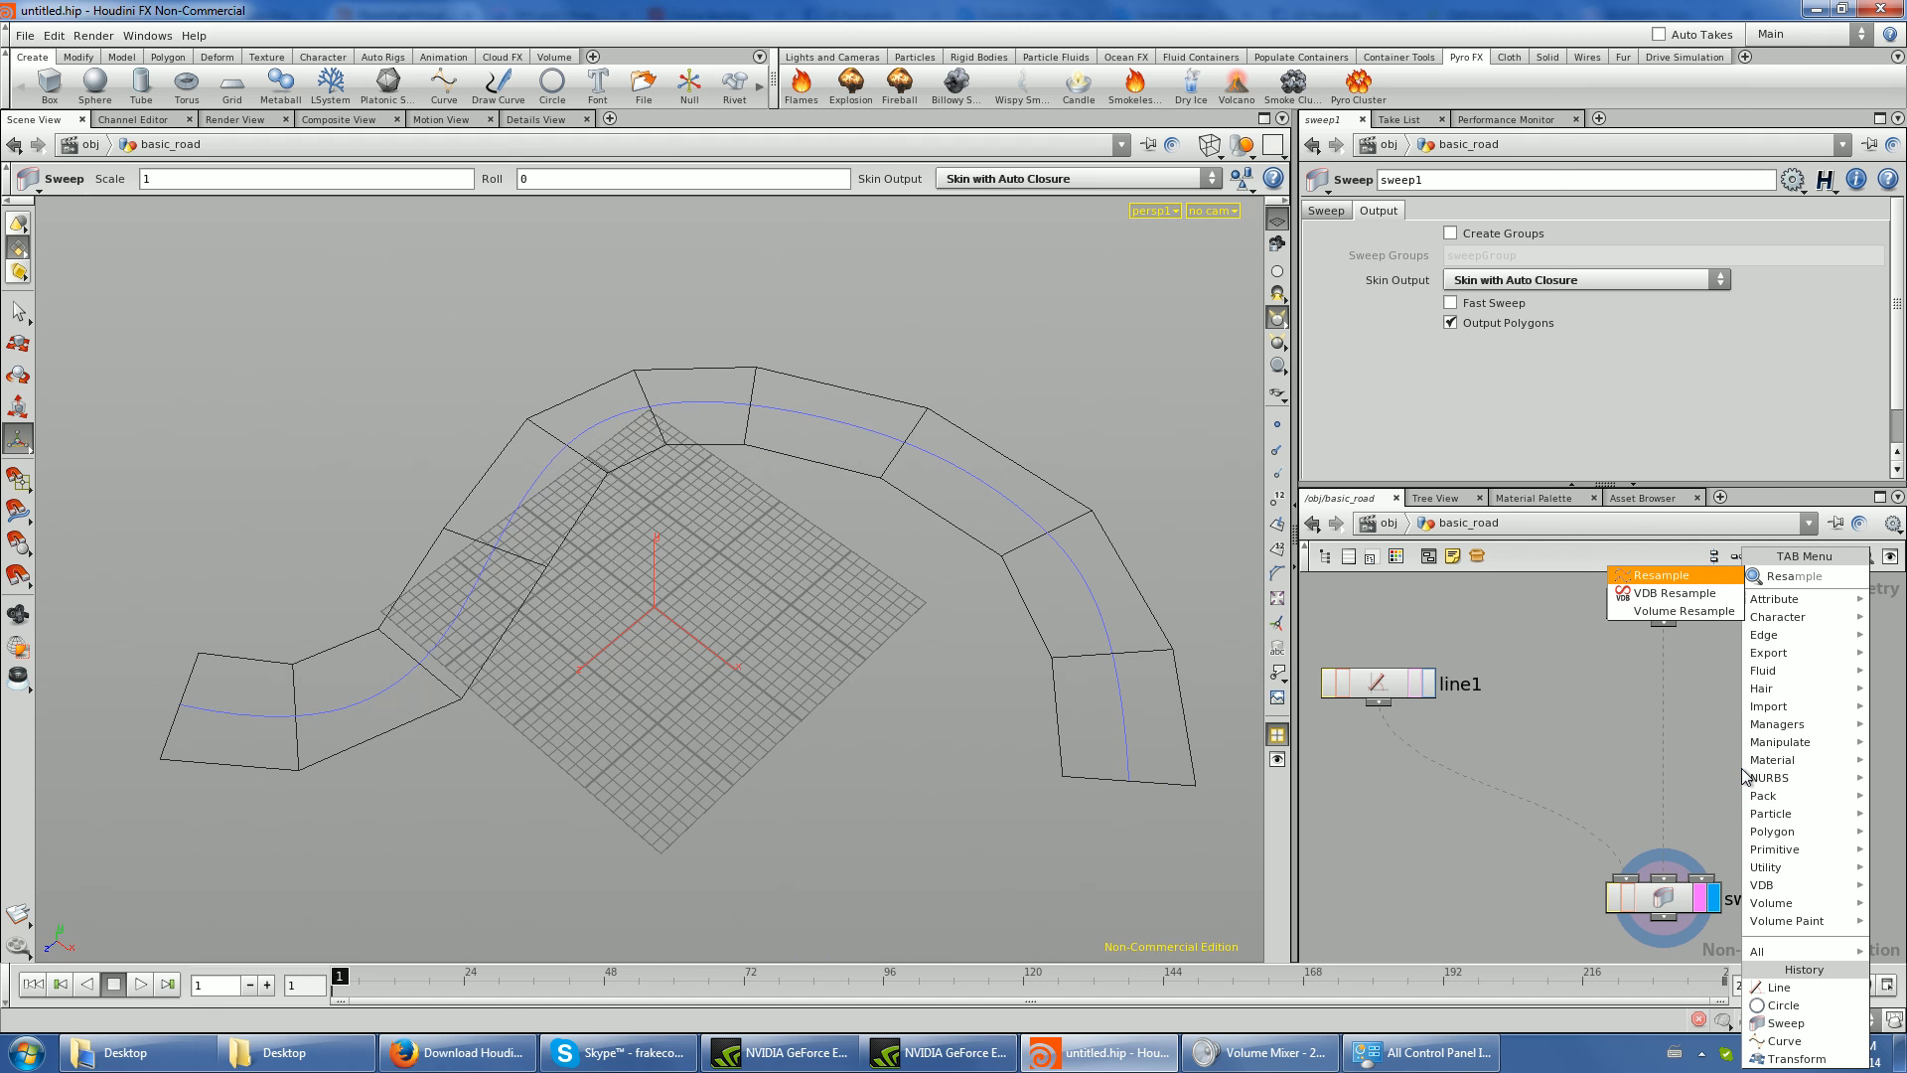
key(Return)
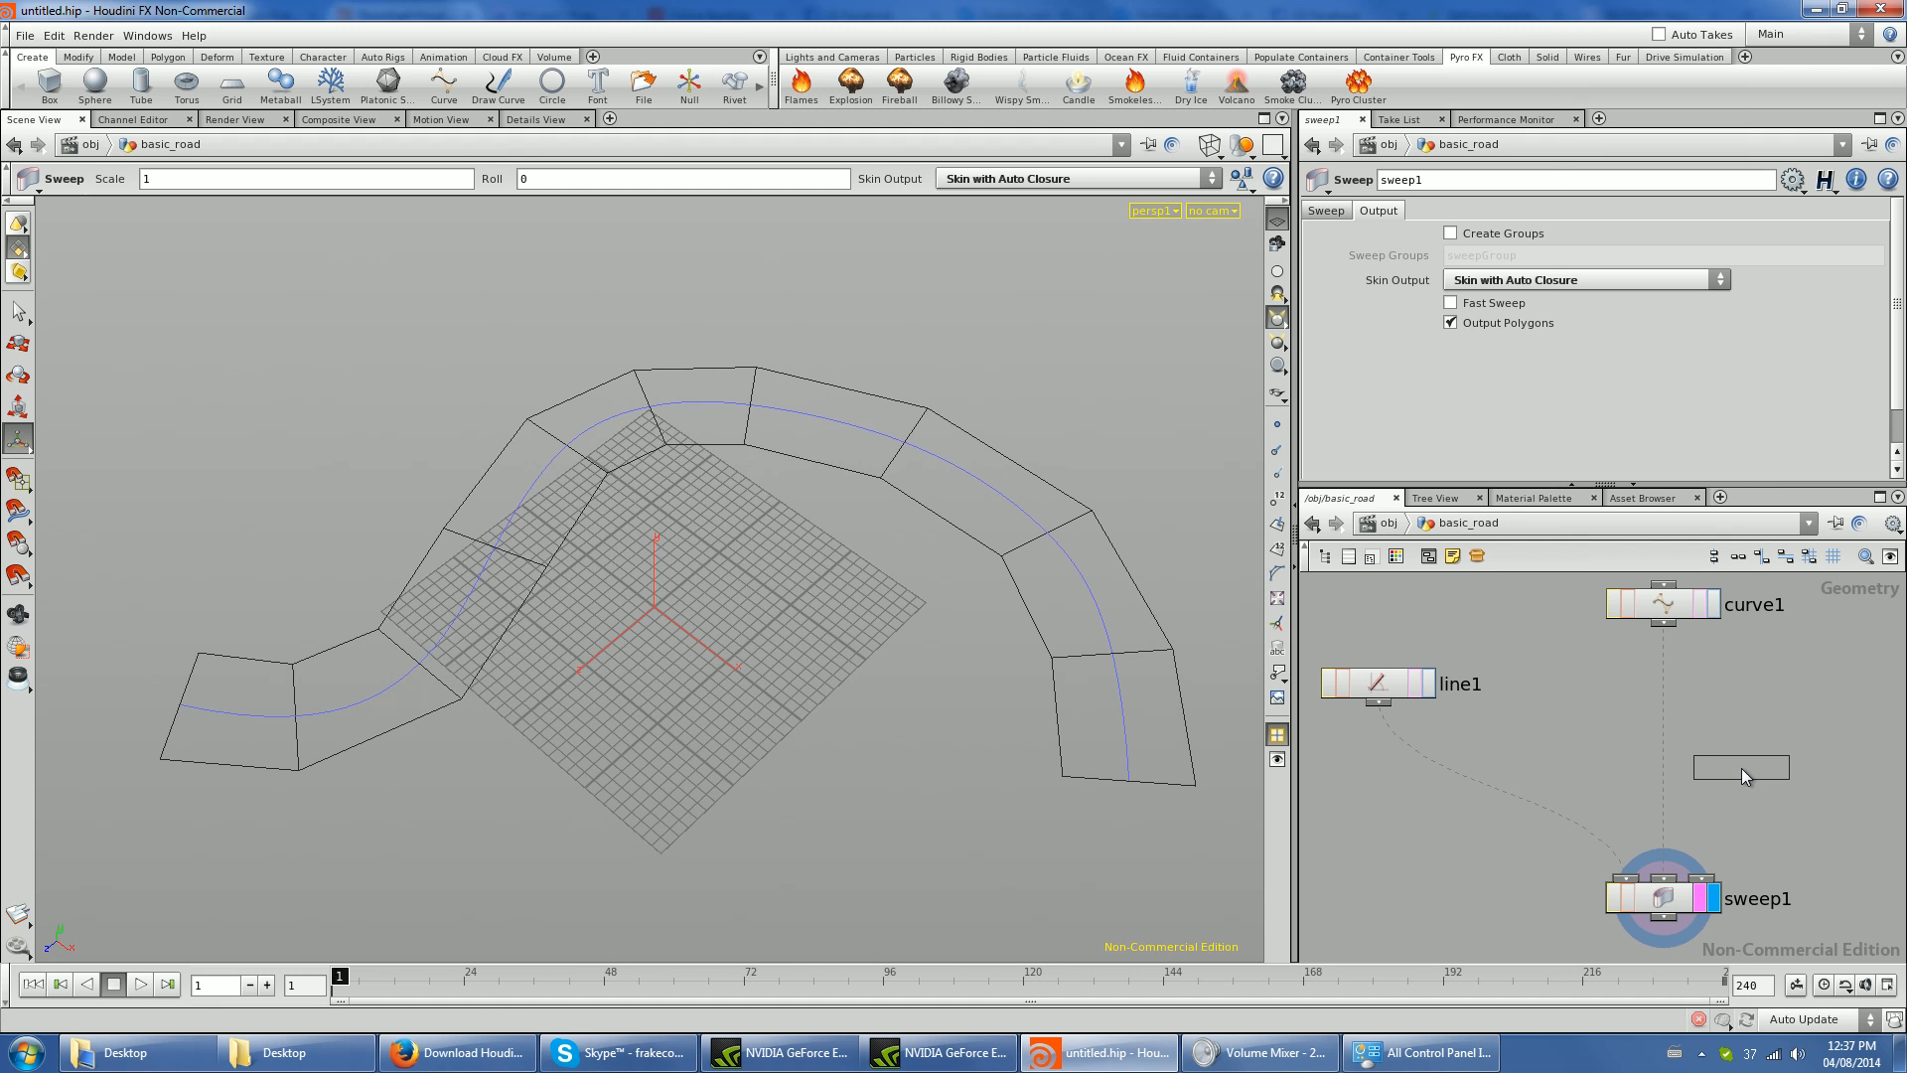
click(1677, 707)
click(1705, 719)
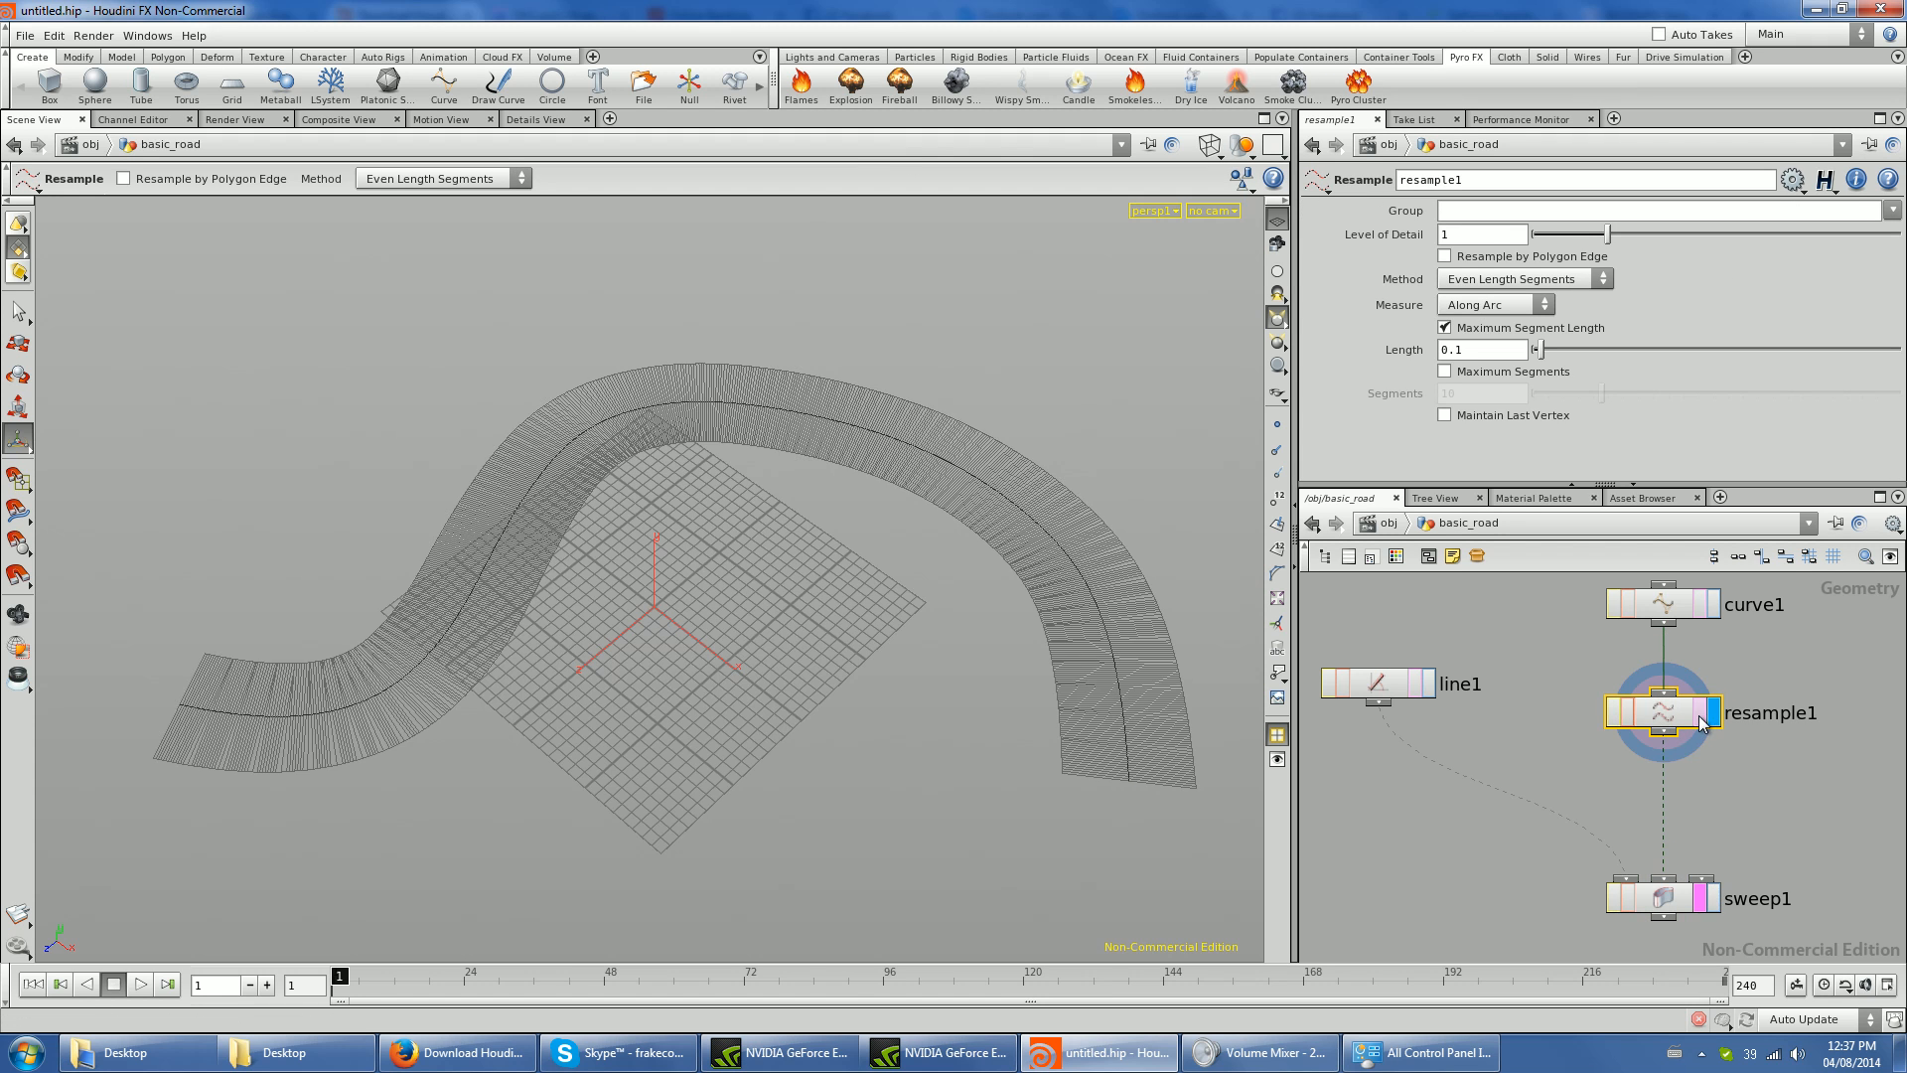
- Display sweep1 and inspect the resampled road surface up close
click(1713, 898)
alt+drag(564, 799, 759, 750)
alt+middle_drag(760, 750, 682, 486)
alt+right_drag(681, 486, 664, 516)
alt+drag(664, 516, 520, 676)
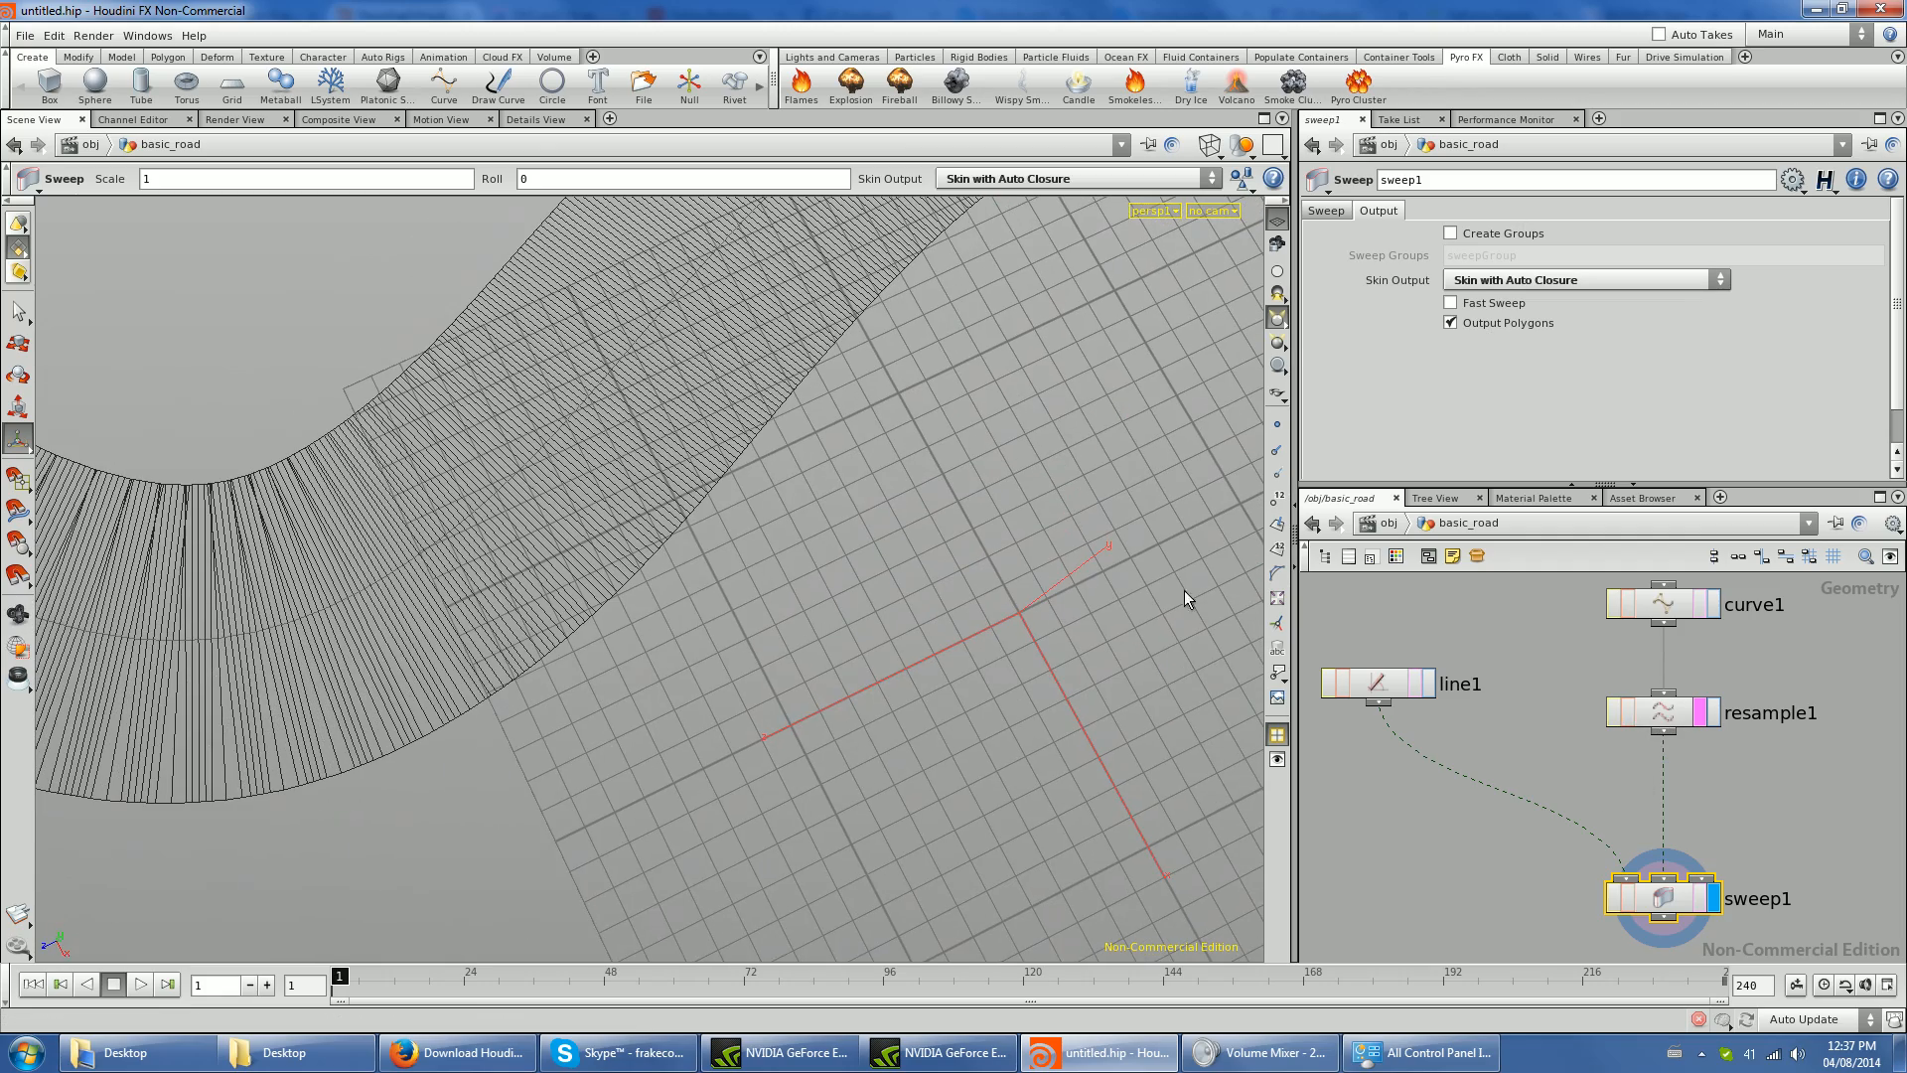
- Set the maximum segment length of resample1 to 1 for a coarser road surface
click(1681, 714)
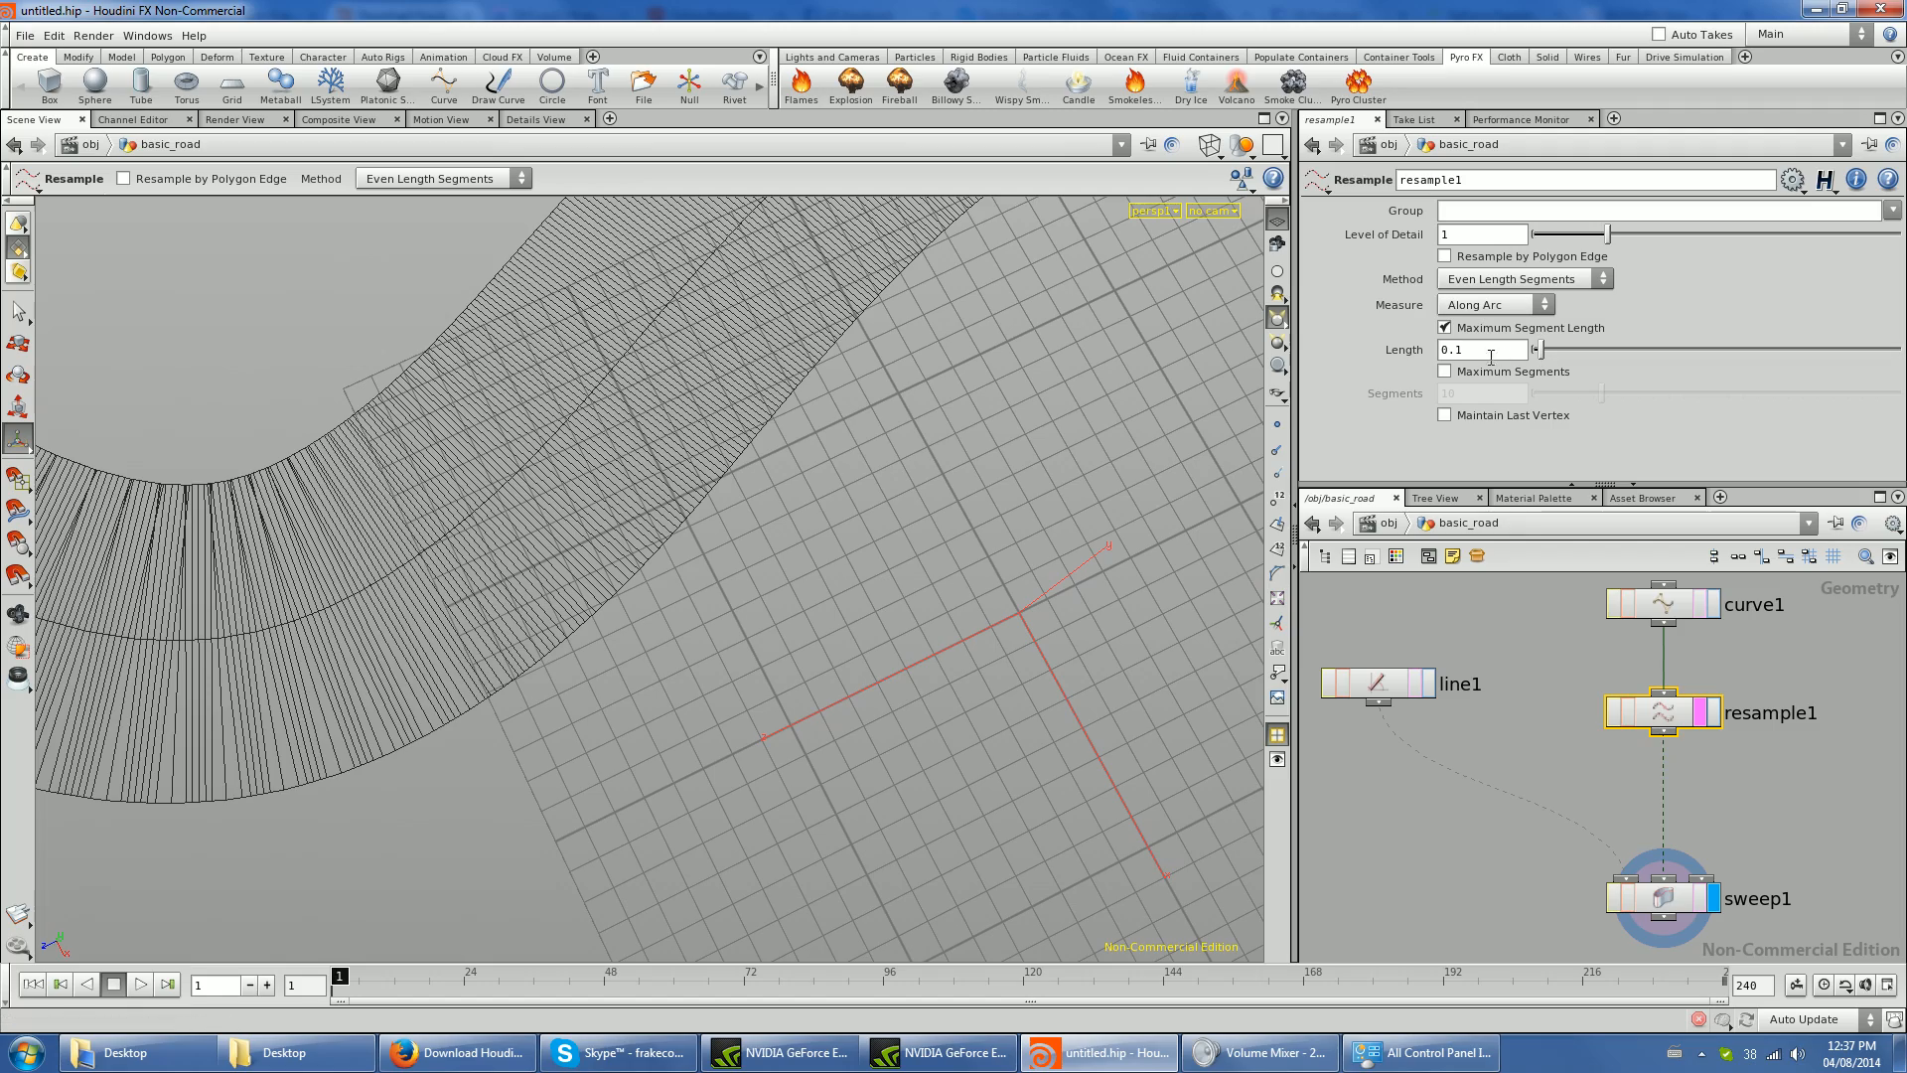
text(1)
key(Return)
alt+right_drag(808, 695, 852, 702)
drag(852, 702, 745, 350)
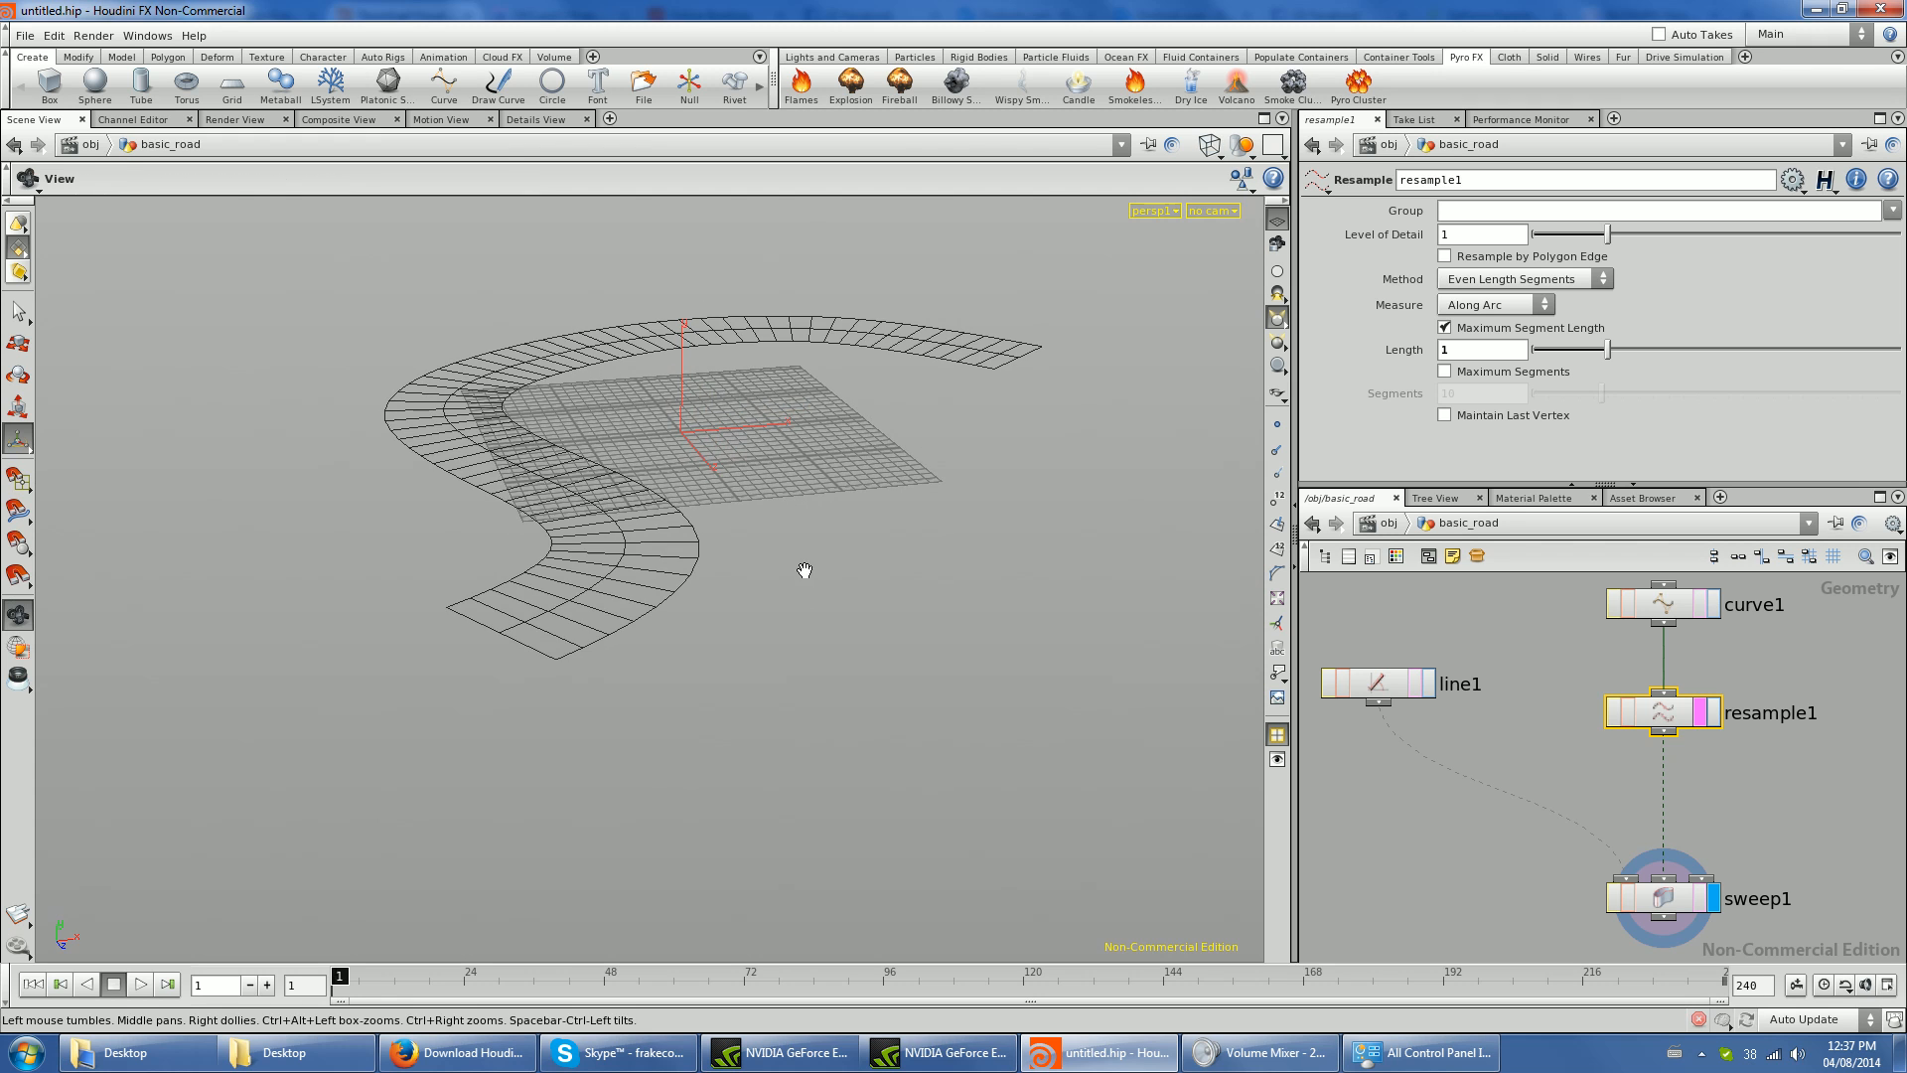
alt+drag(806, 569, 745, 626)
- Spread curve1 and resample1 apart and insert a Merge node on the wire between them
middle_drag(1678, 791, 1688, 708)
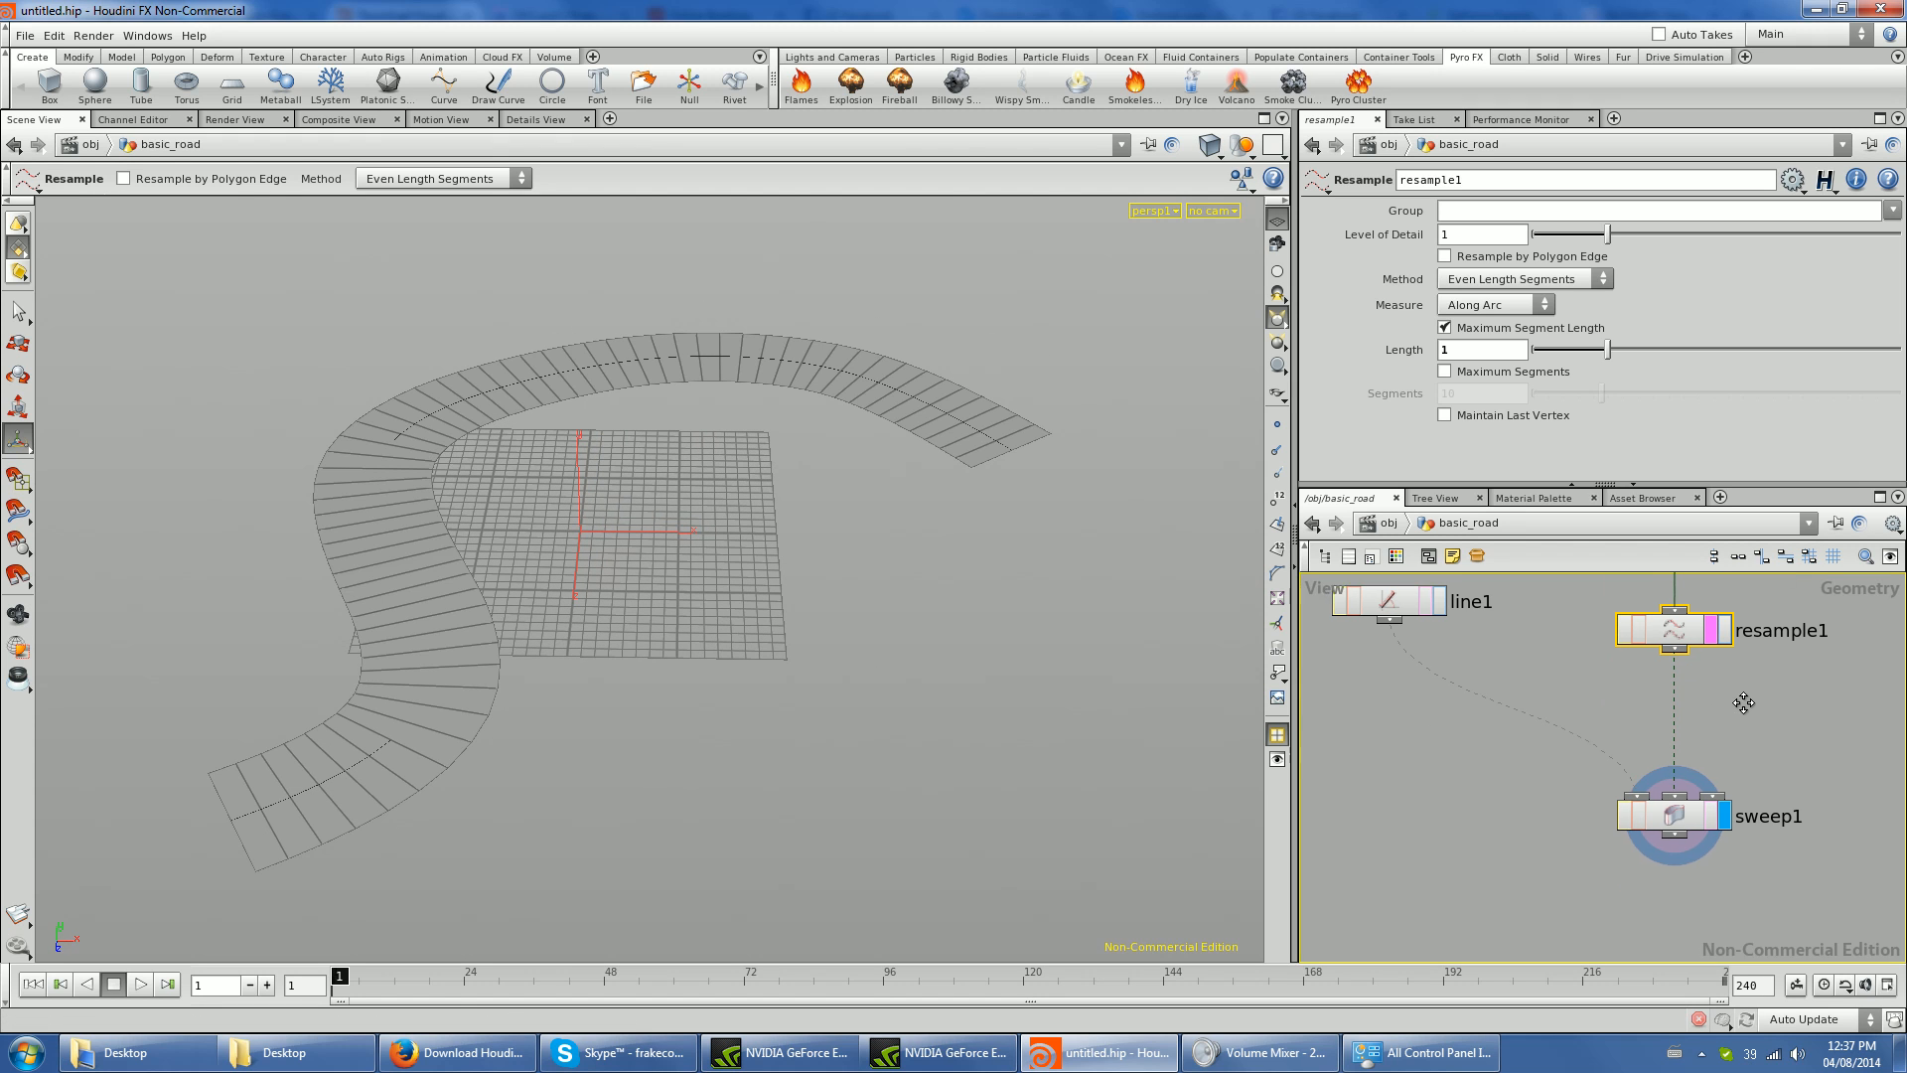
scroll(1709, 679, down, 3)
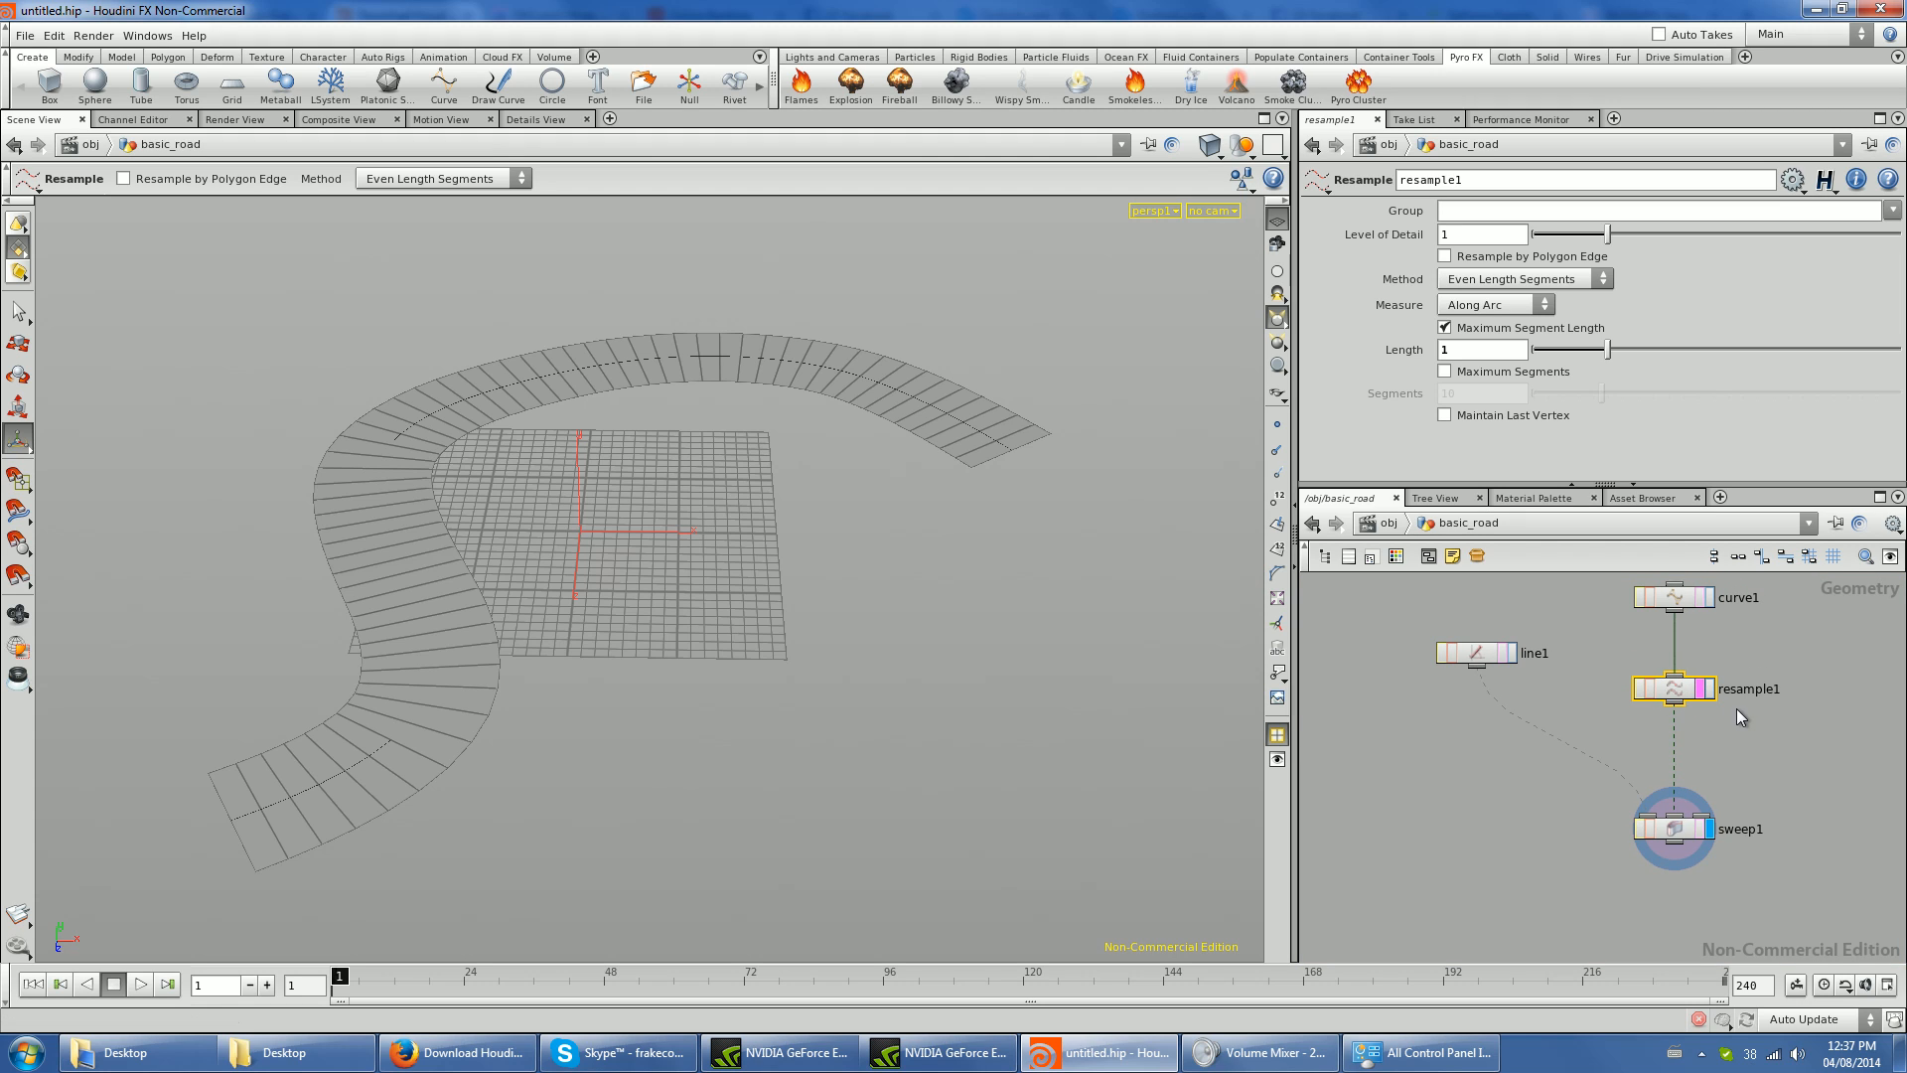
scroll(1688, 733, down, 2)
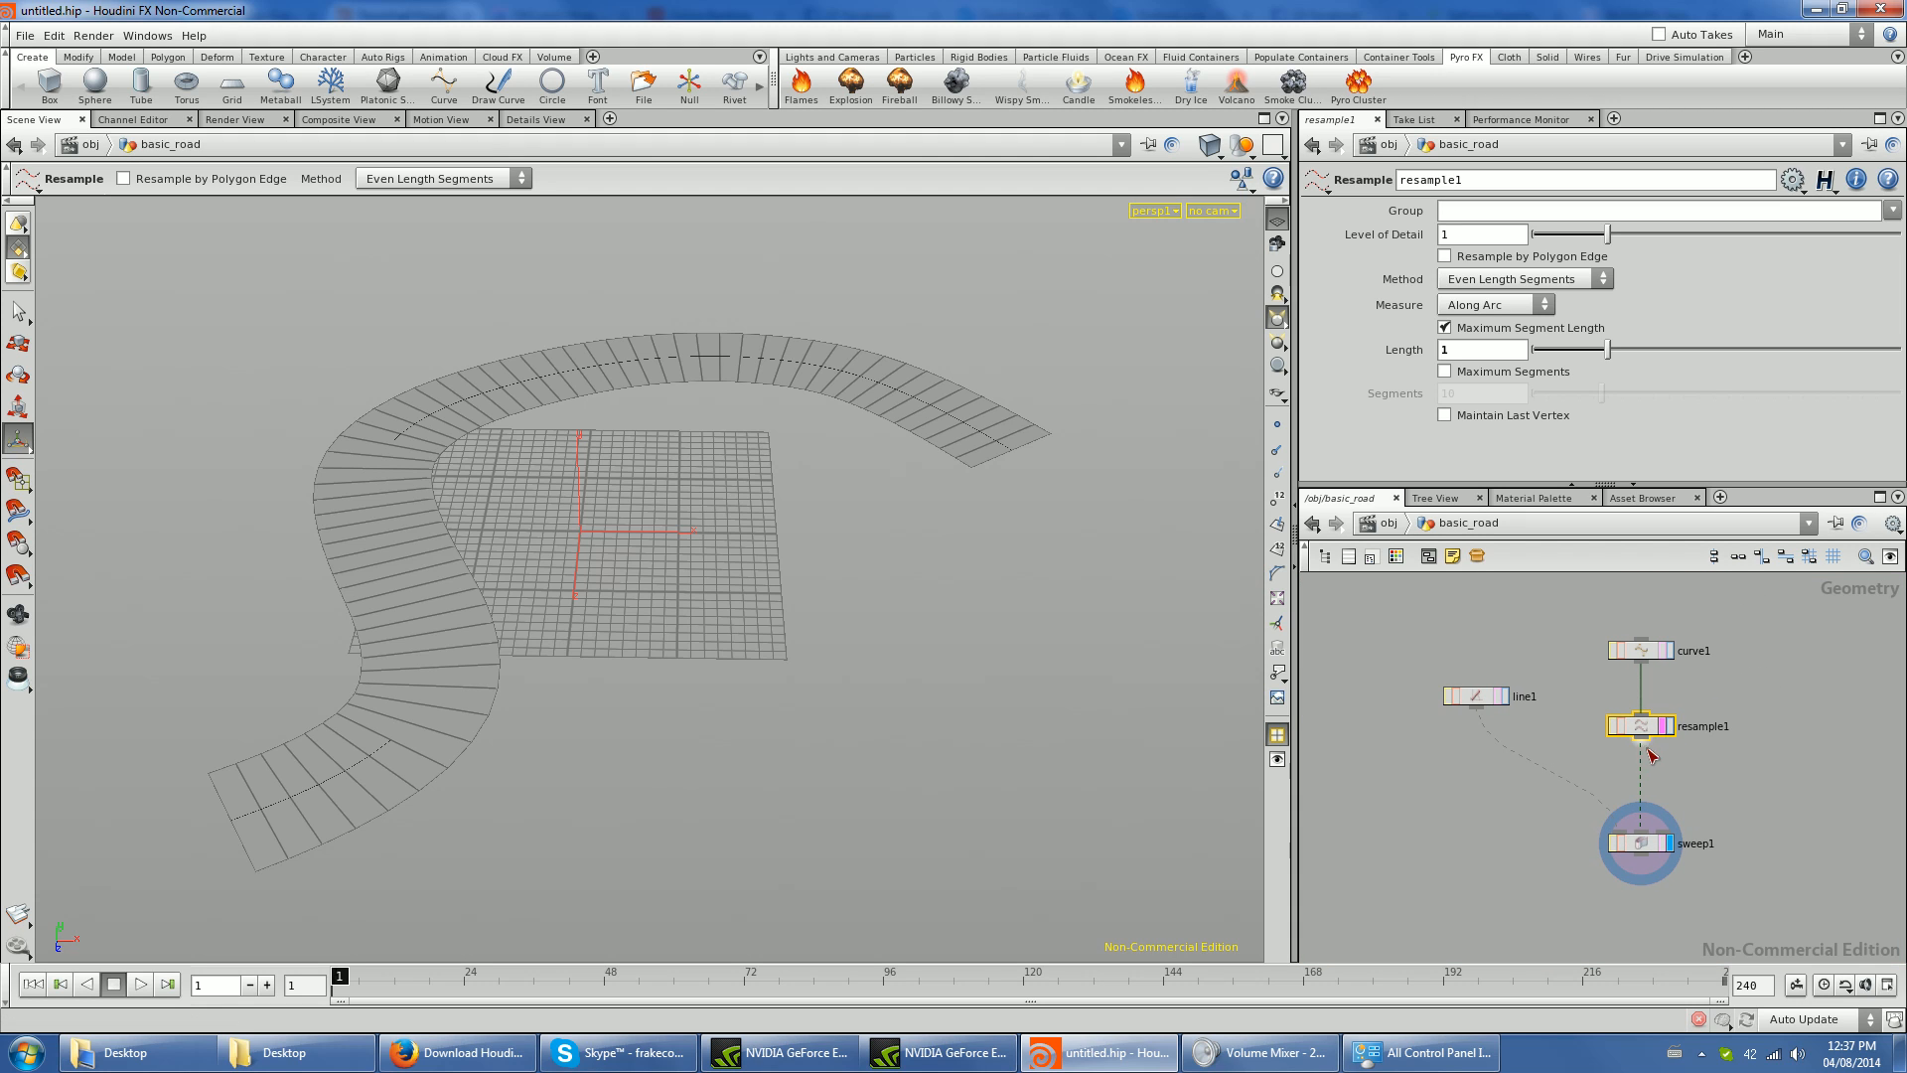
drag(1652, 722, 1652, 744)
drag(1641, 659, 1641, 635)
click(1715, 682)
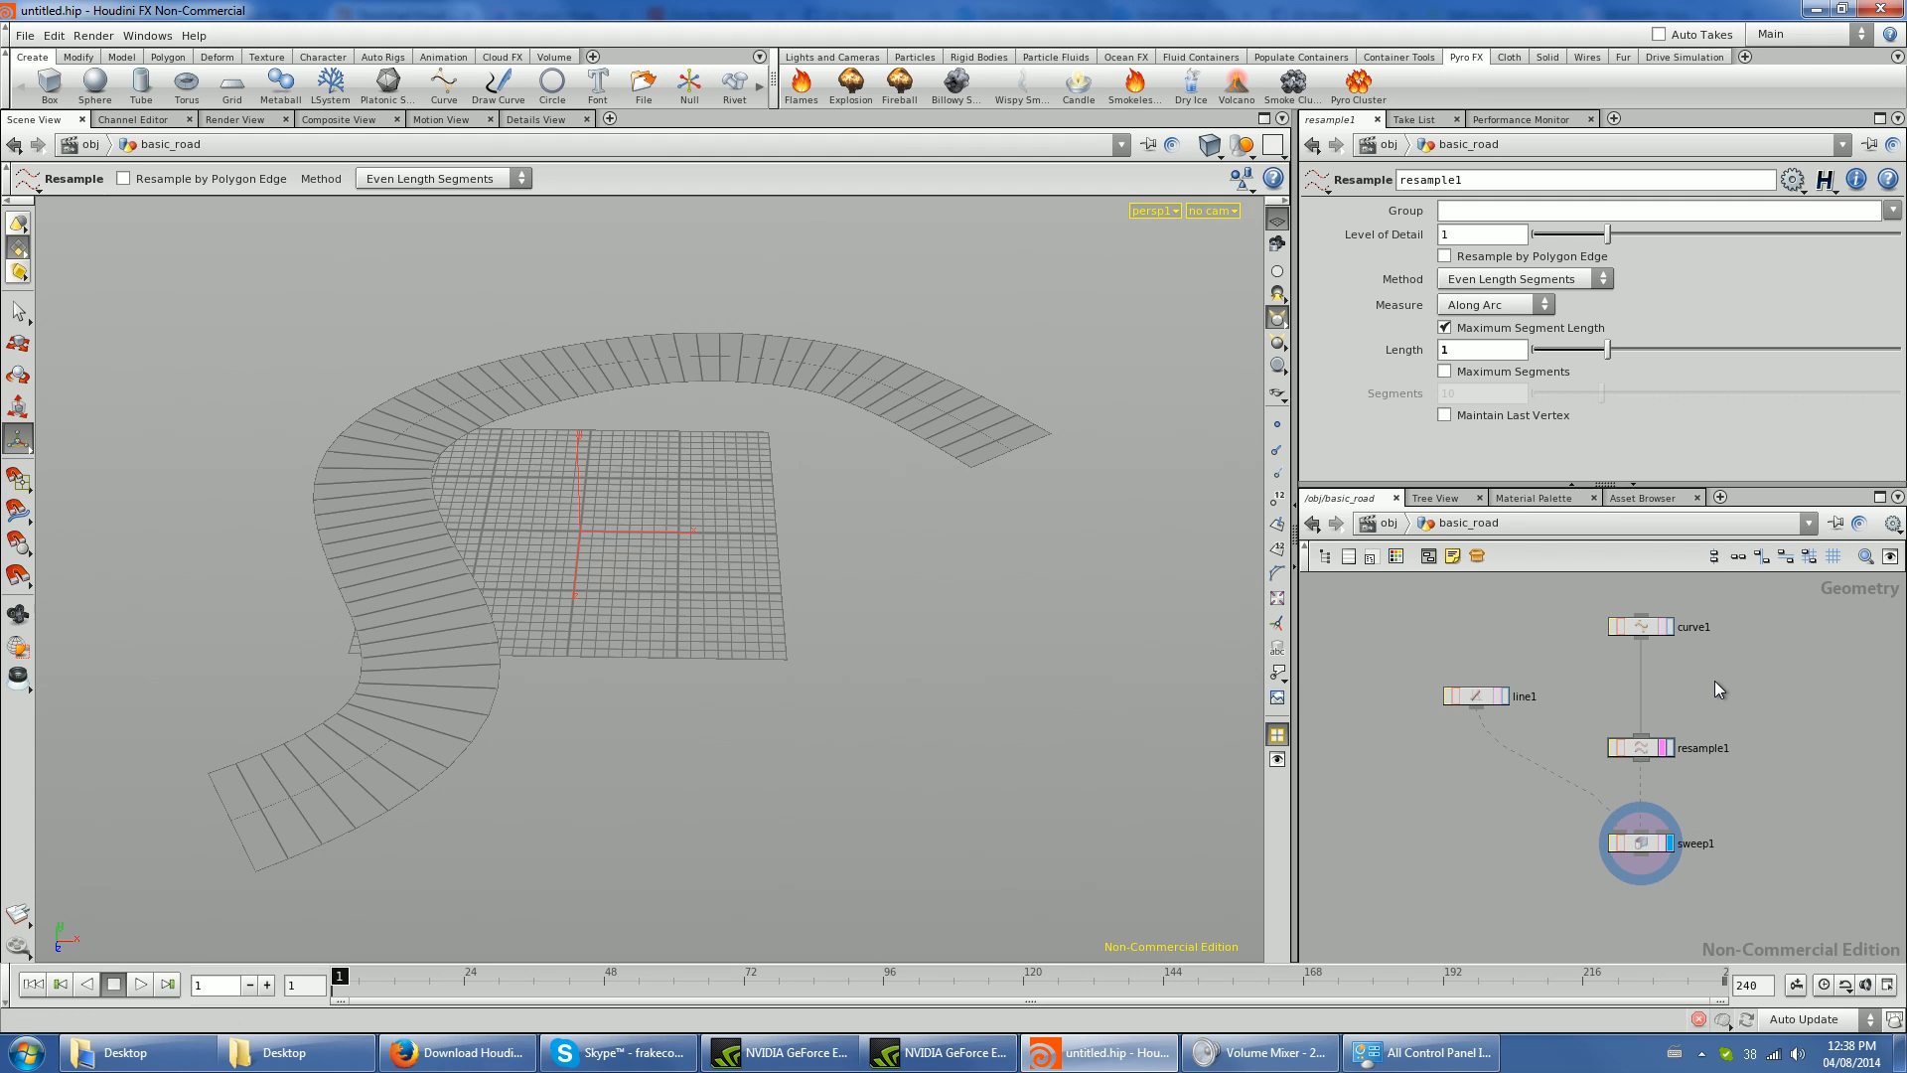
key(Tab)
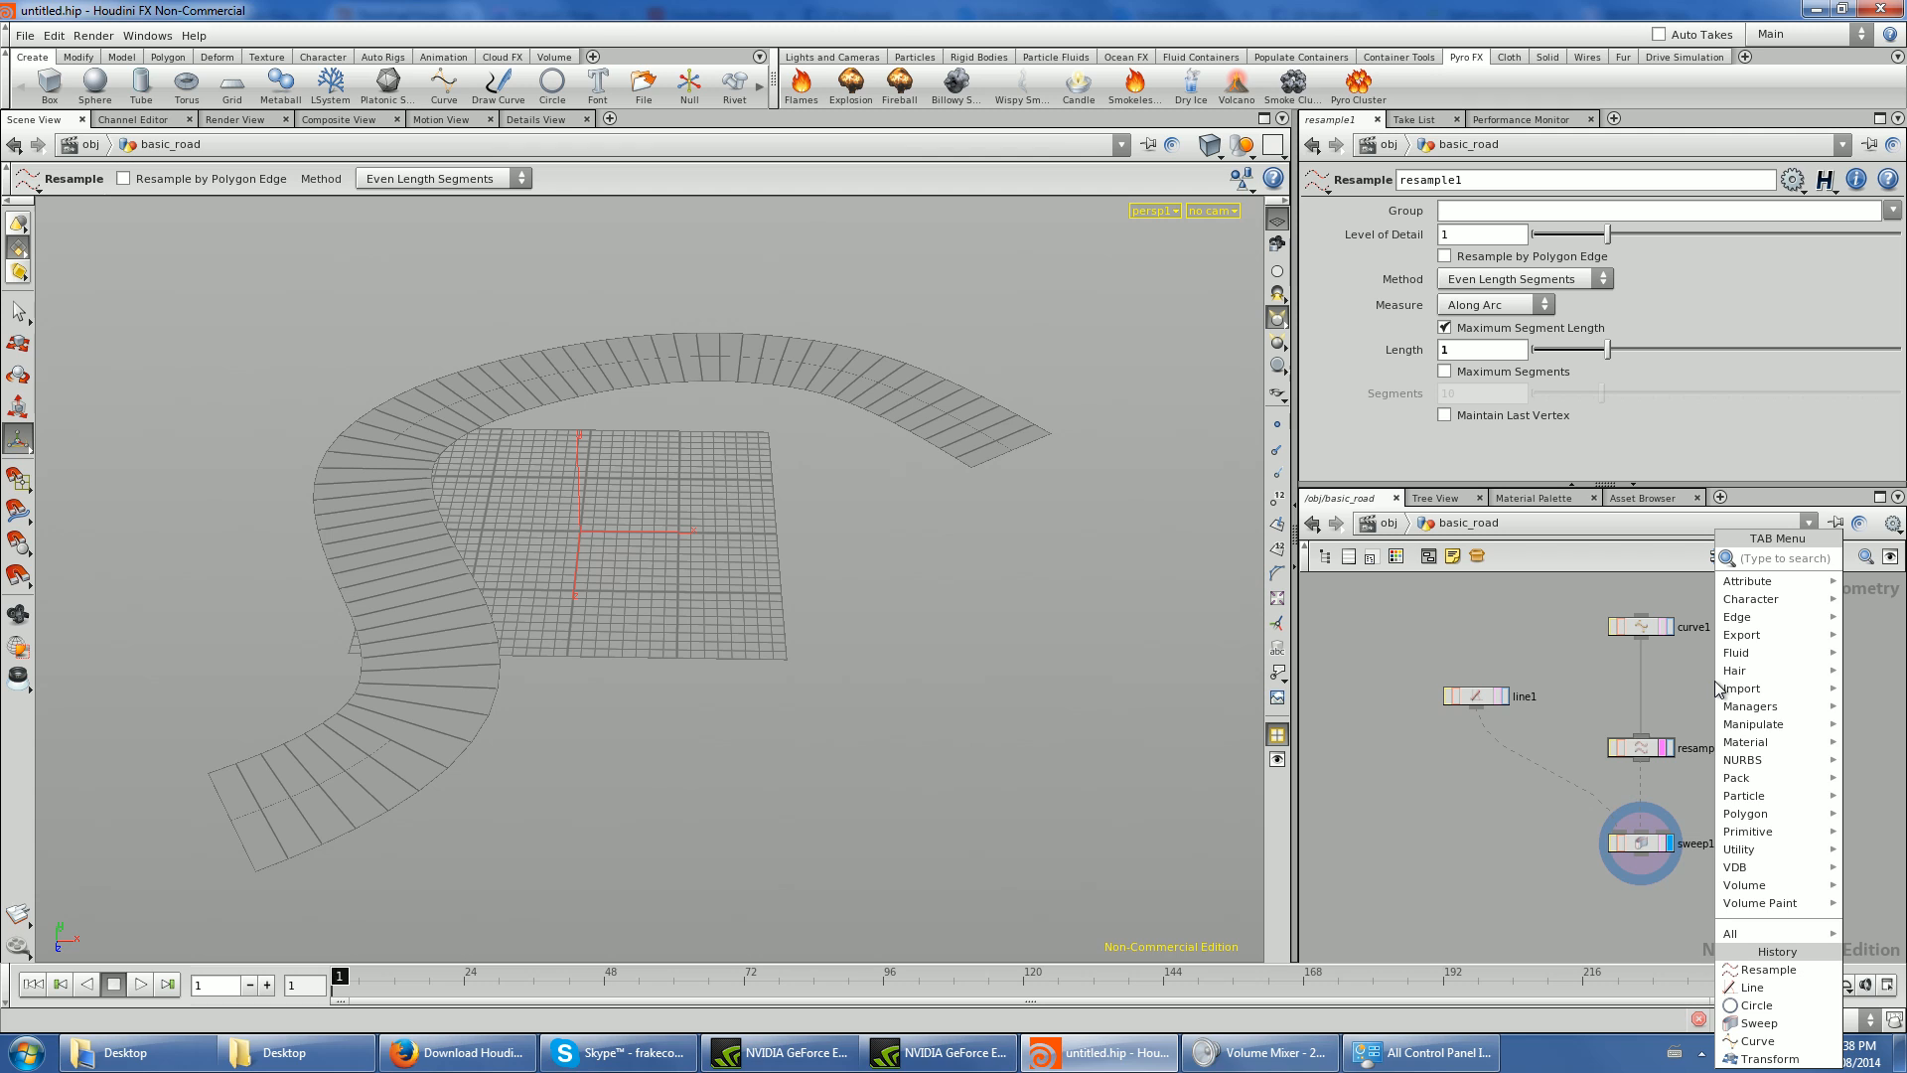
text(merge)
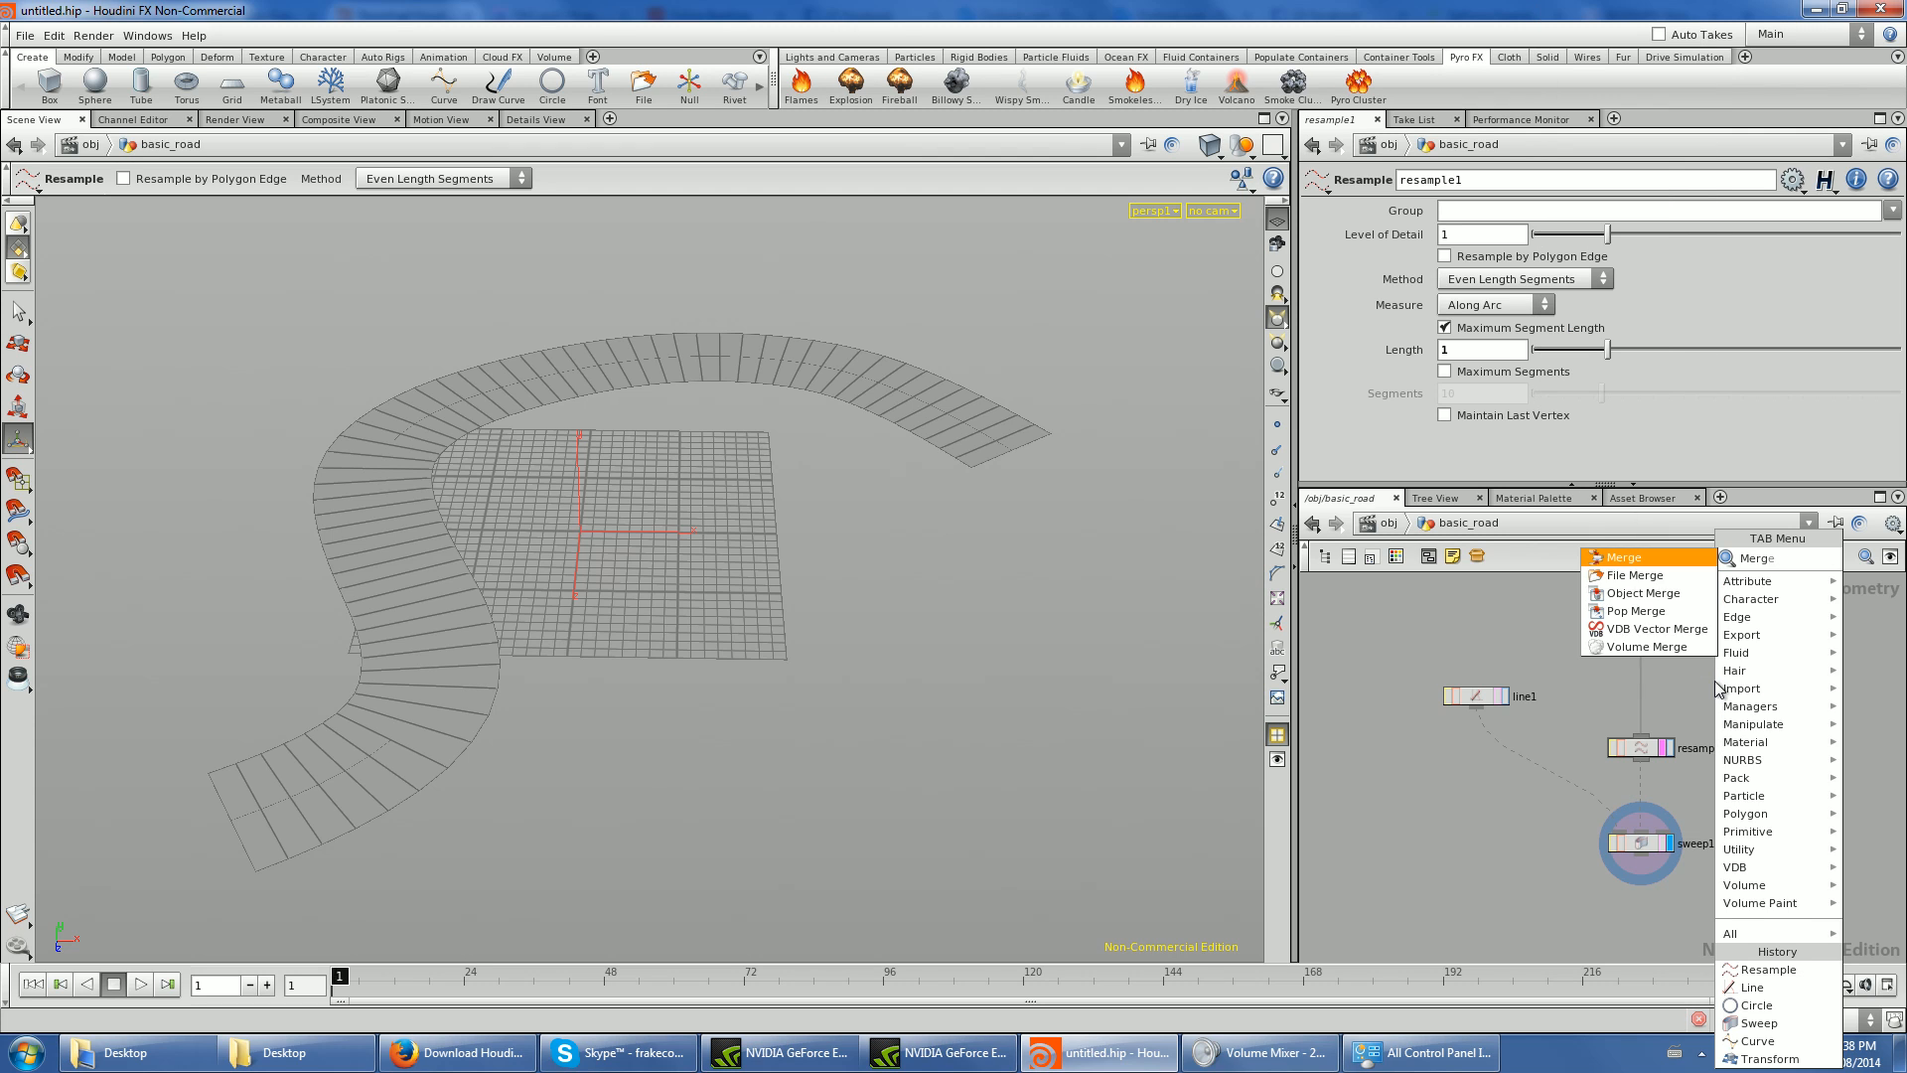
key(Return)
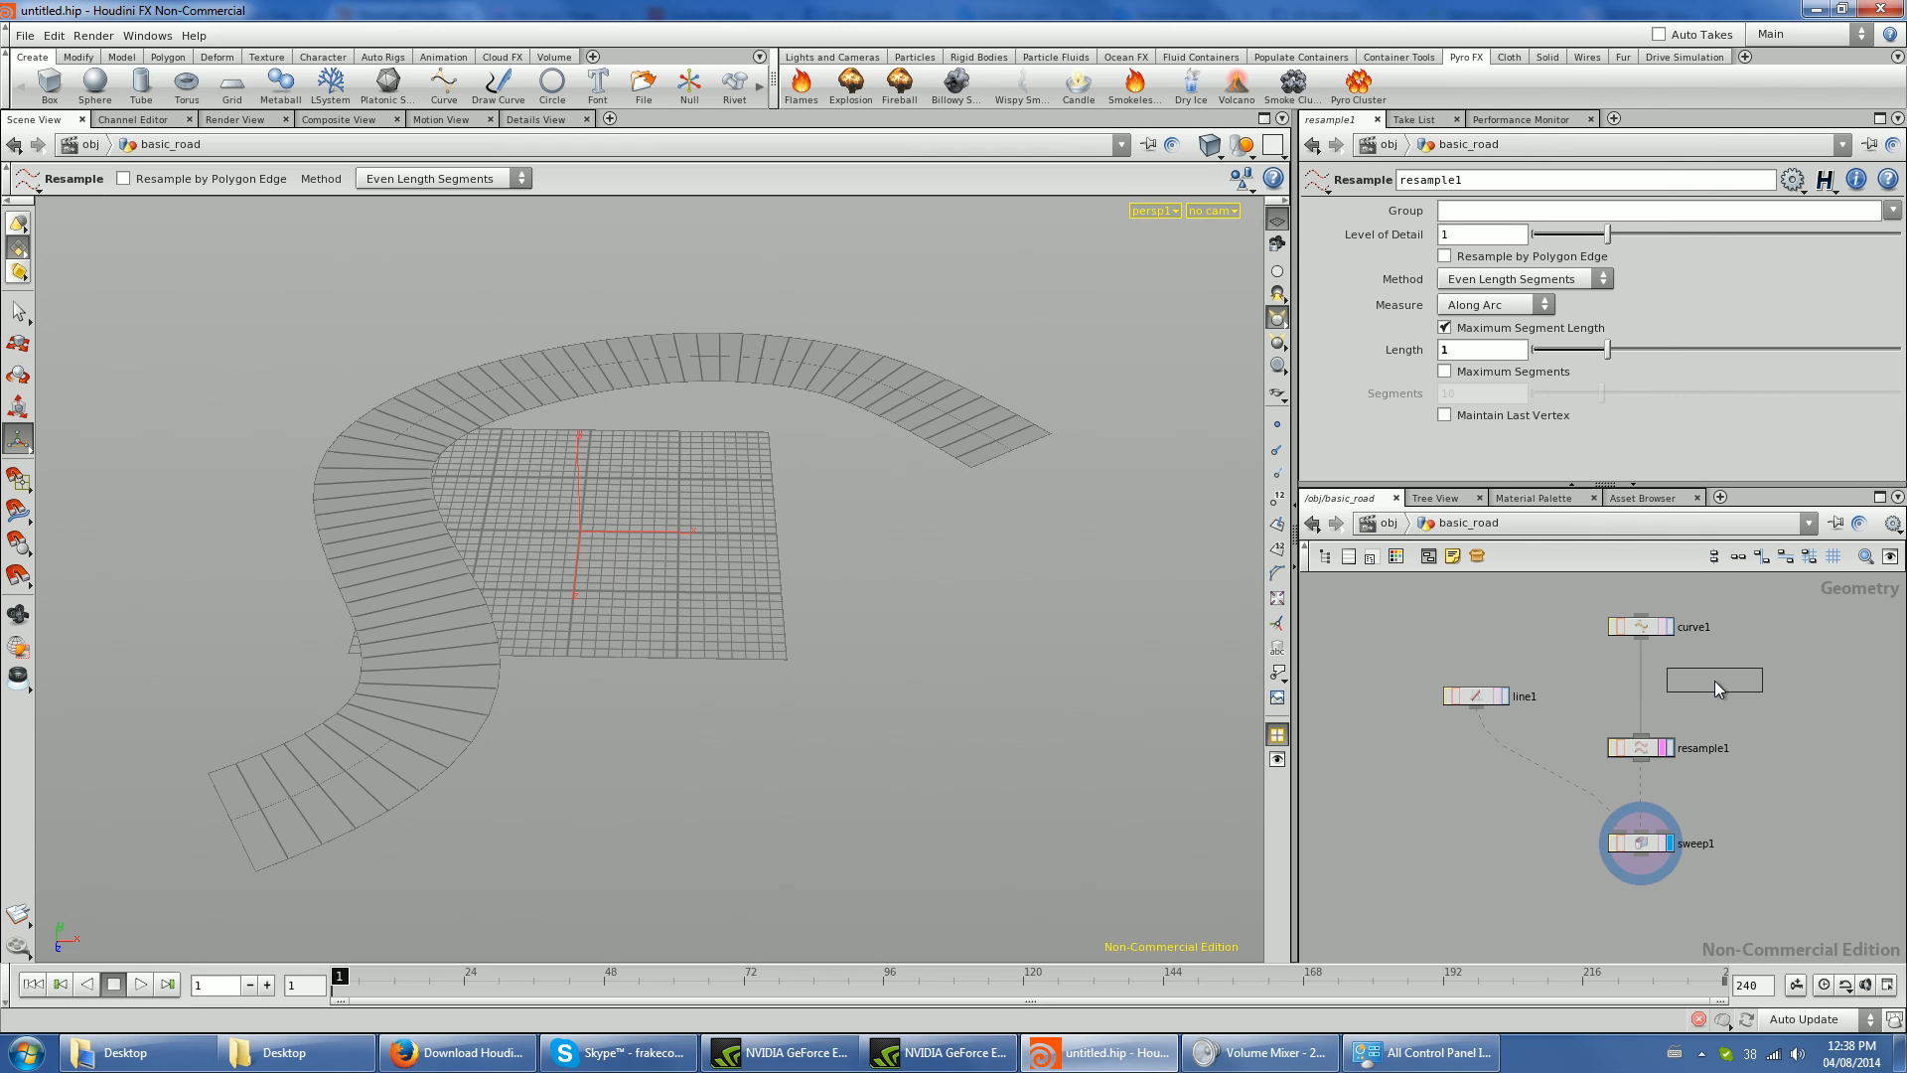
click(1649, 687)
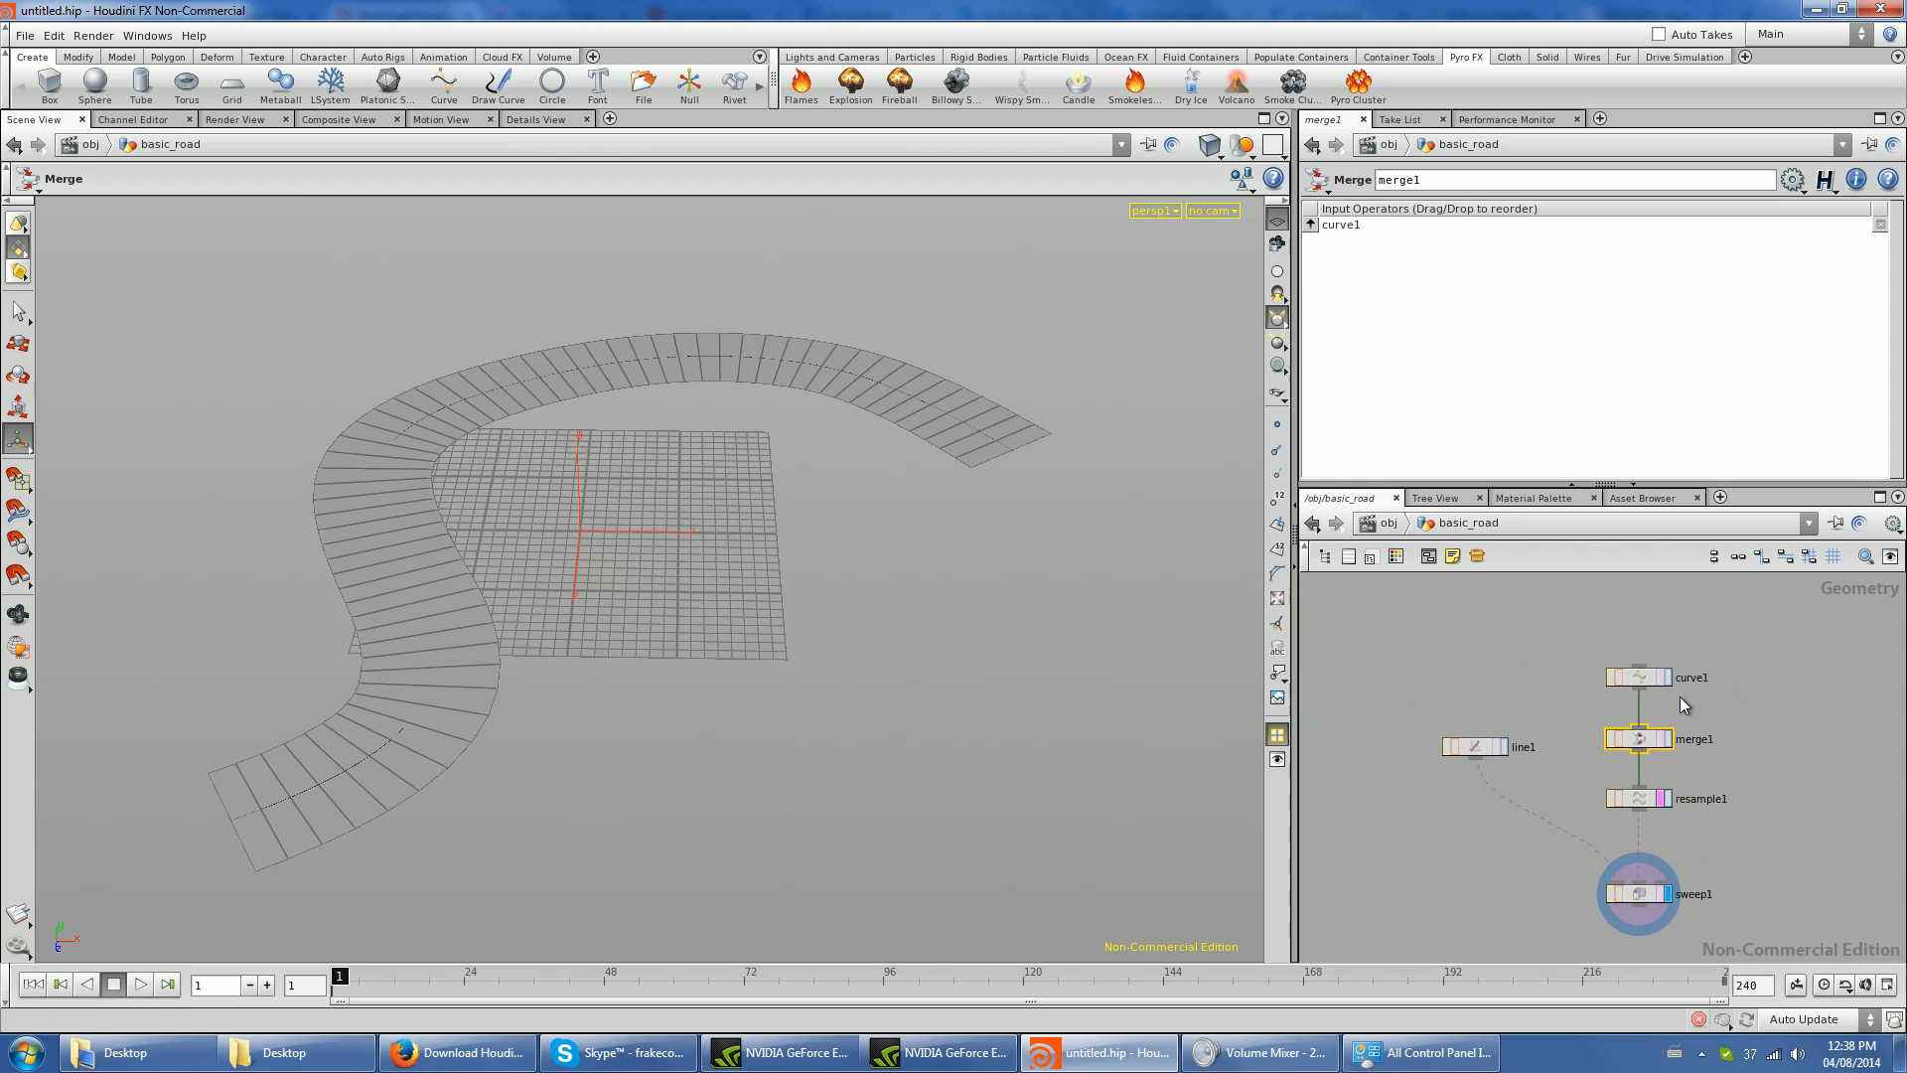
- Move curve1 higher in the network, add a second Curve node beside it, and connect it to merge1
drag(1640, 674, 1639, 603)
key(Tab)
text(curve)
key(Return)
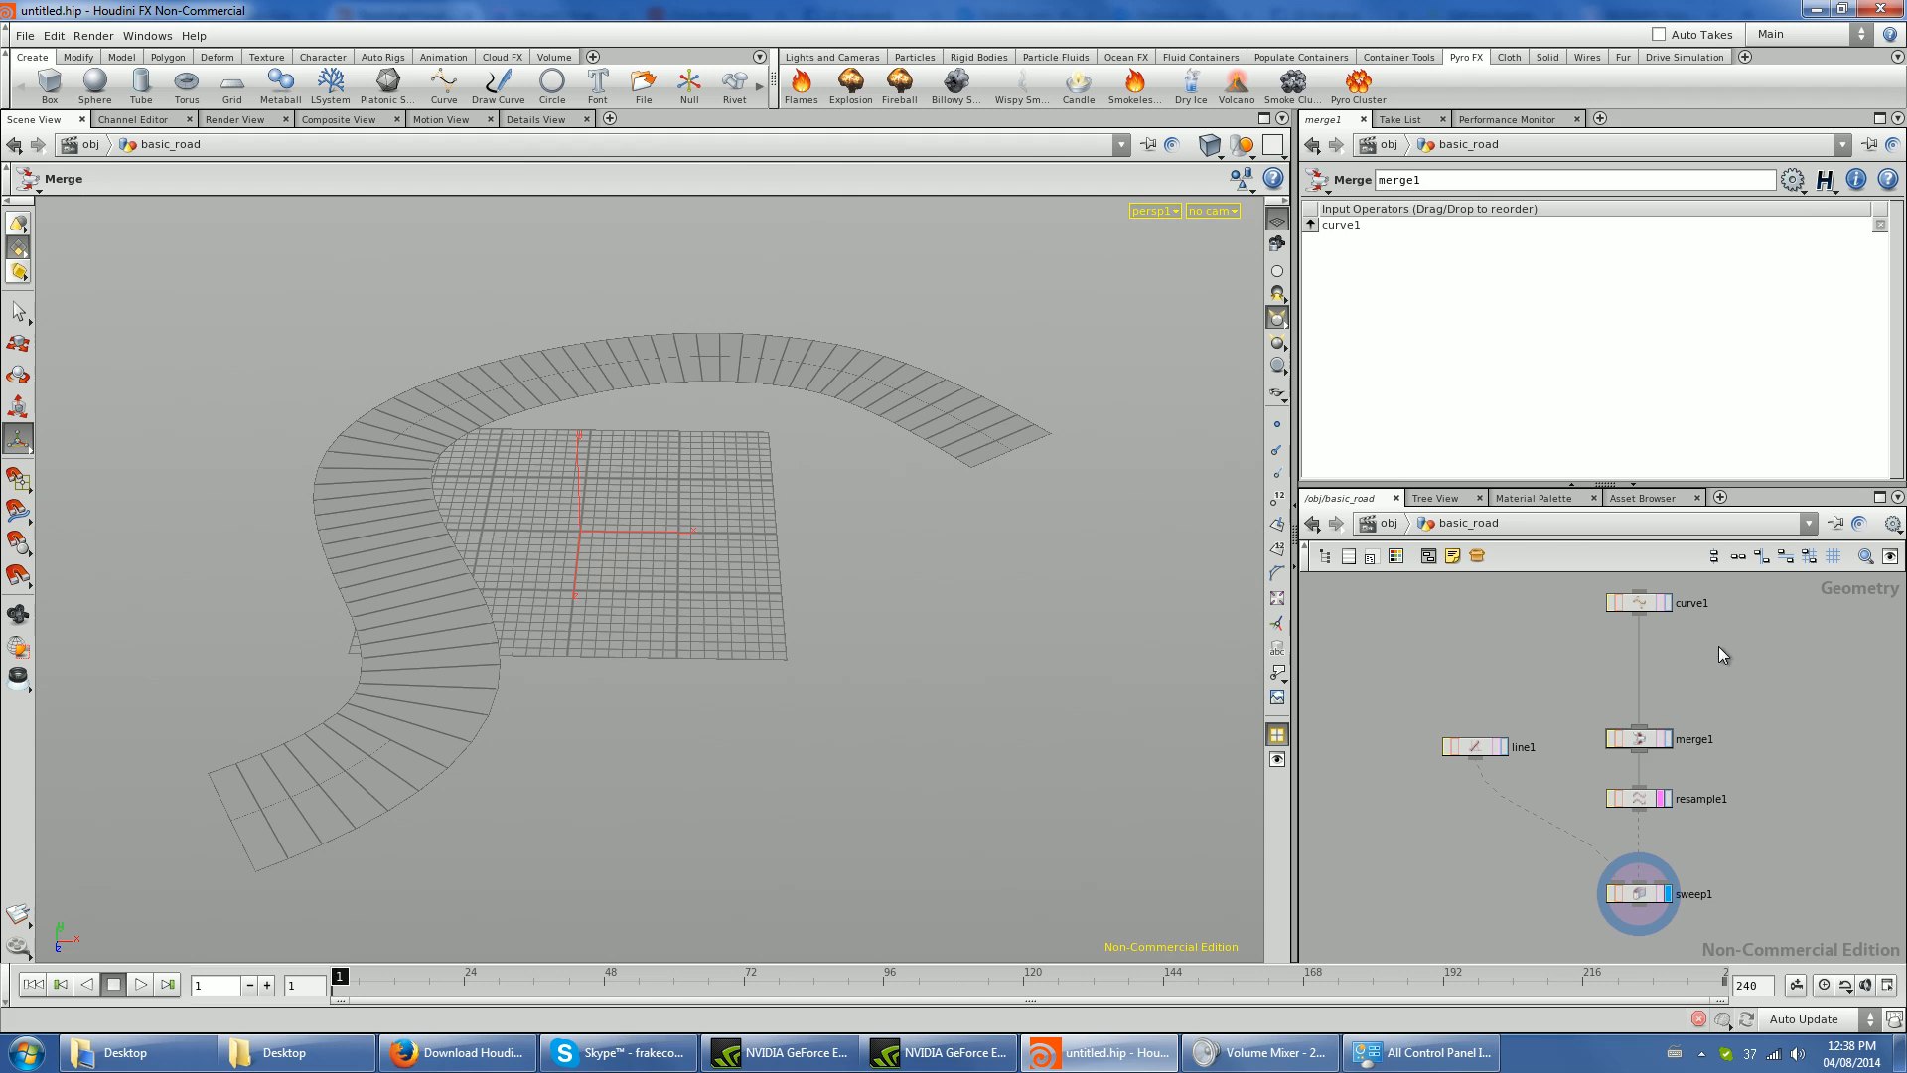
click(1718, 646)
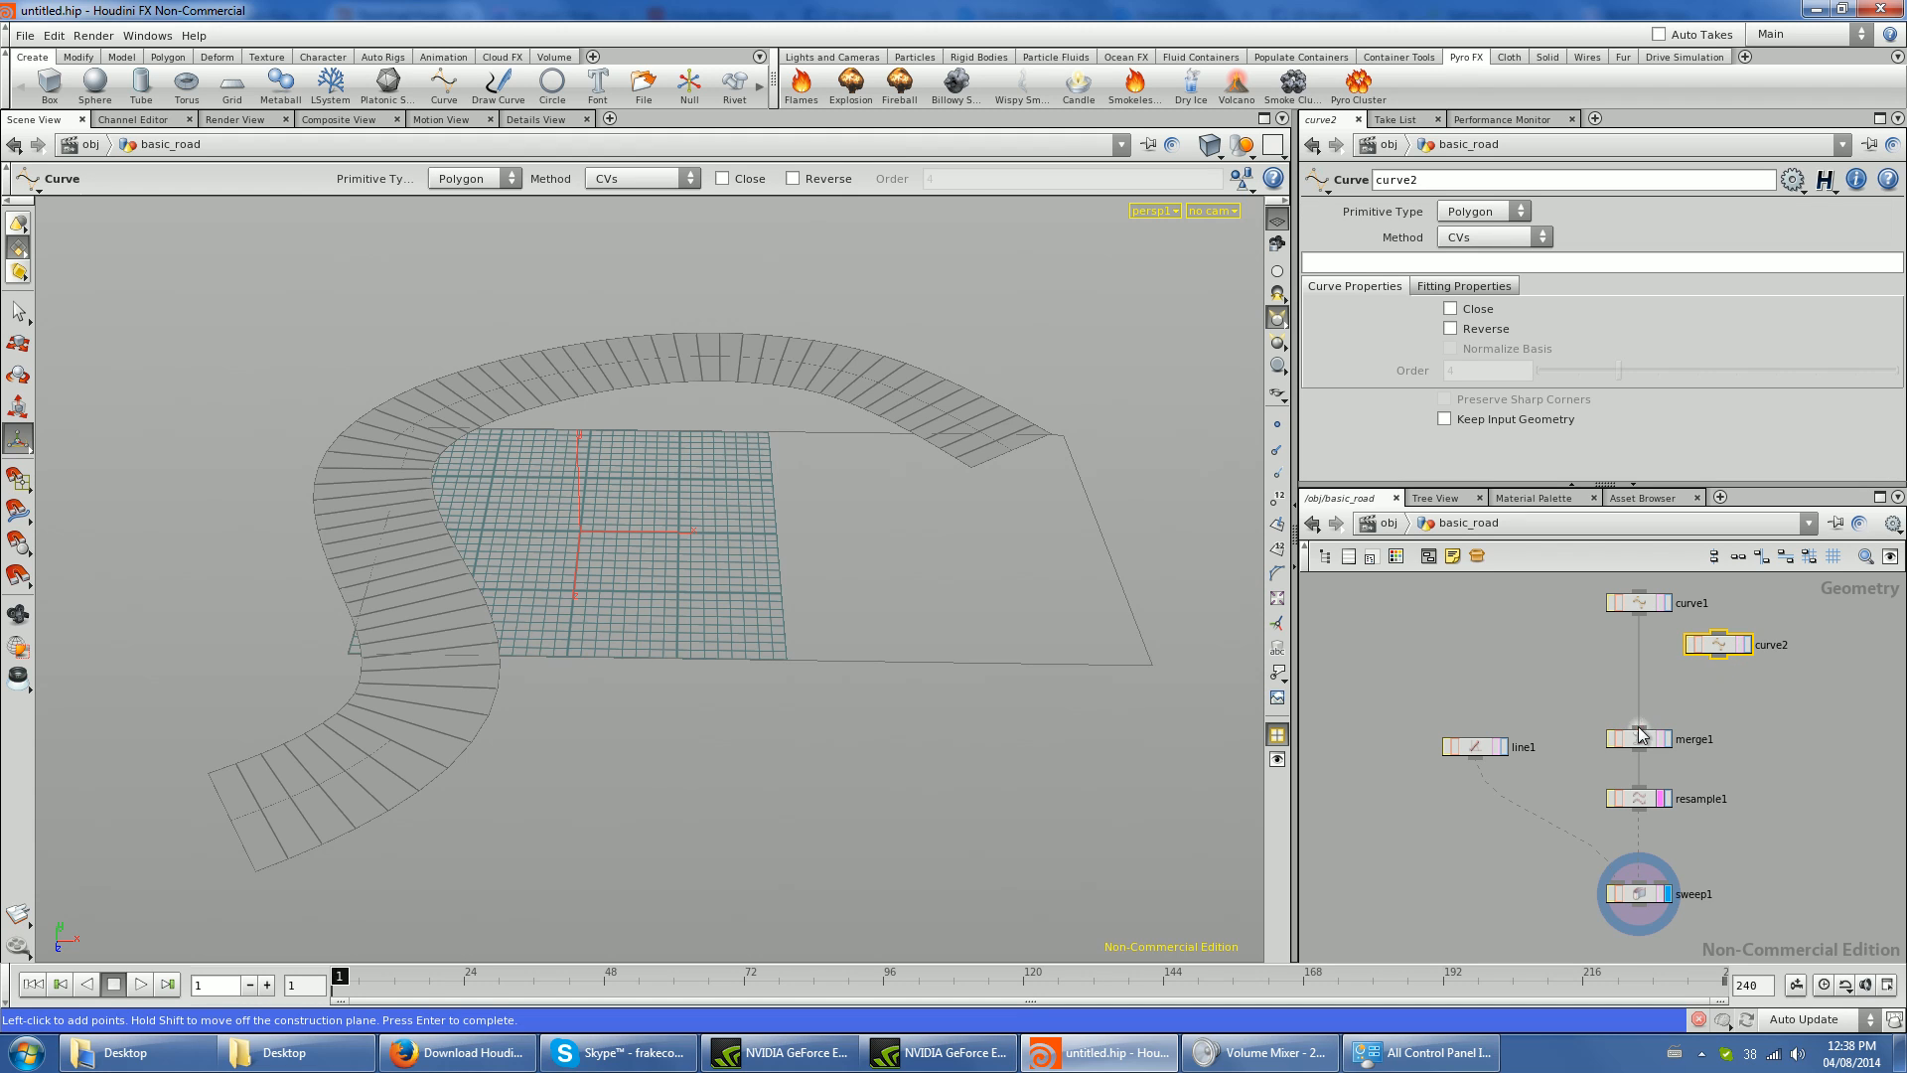
- Sketch the points of curve2 across the near side of the grid and around behind the first road
click(1066, 697)
click(815, 624)
click(575, 588)
click(226, 524)
click(194, 327)
click(351, 220)
click(539, 225)
click(1067, 240)
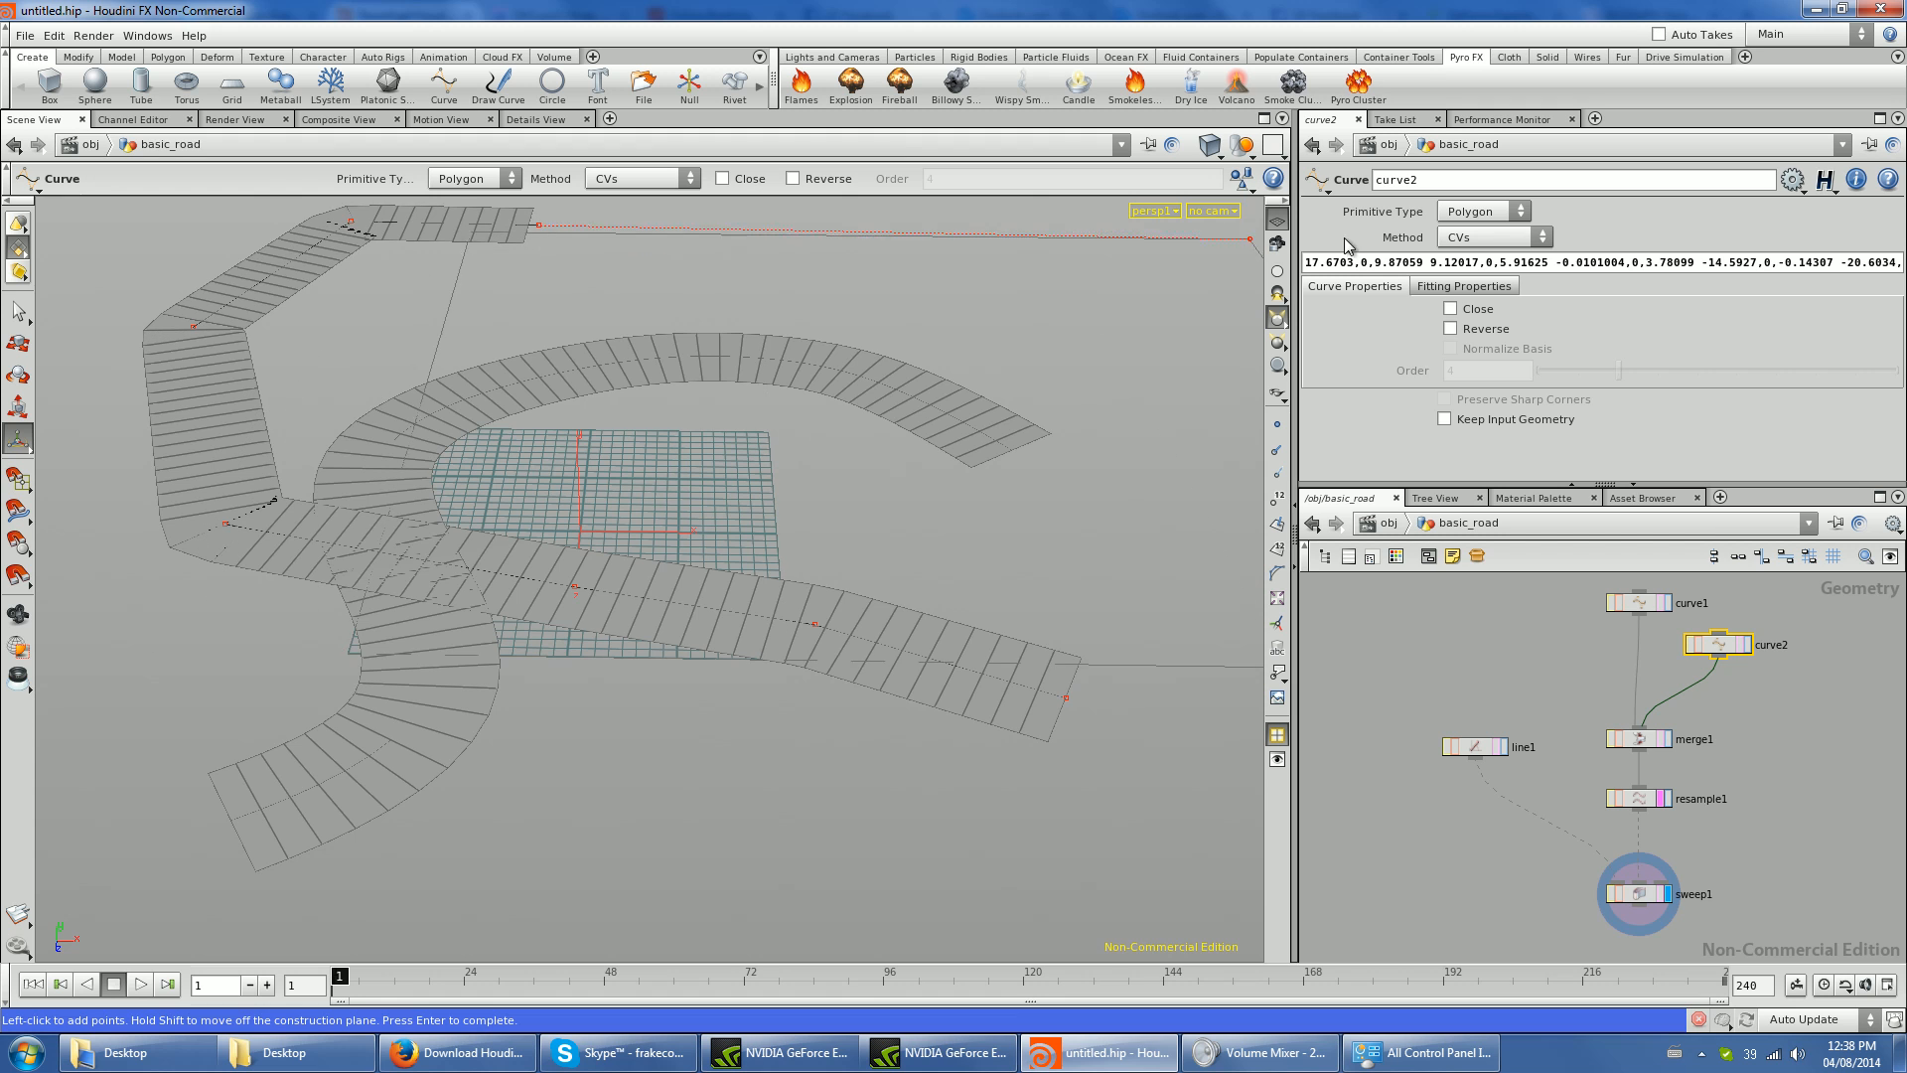
- Change the primitive type of curve2 to NURBS
click(1484, 213)
click(1484, 251)
alt+drag(596, 447, 702, 443)
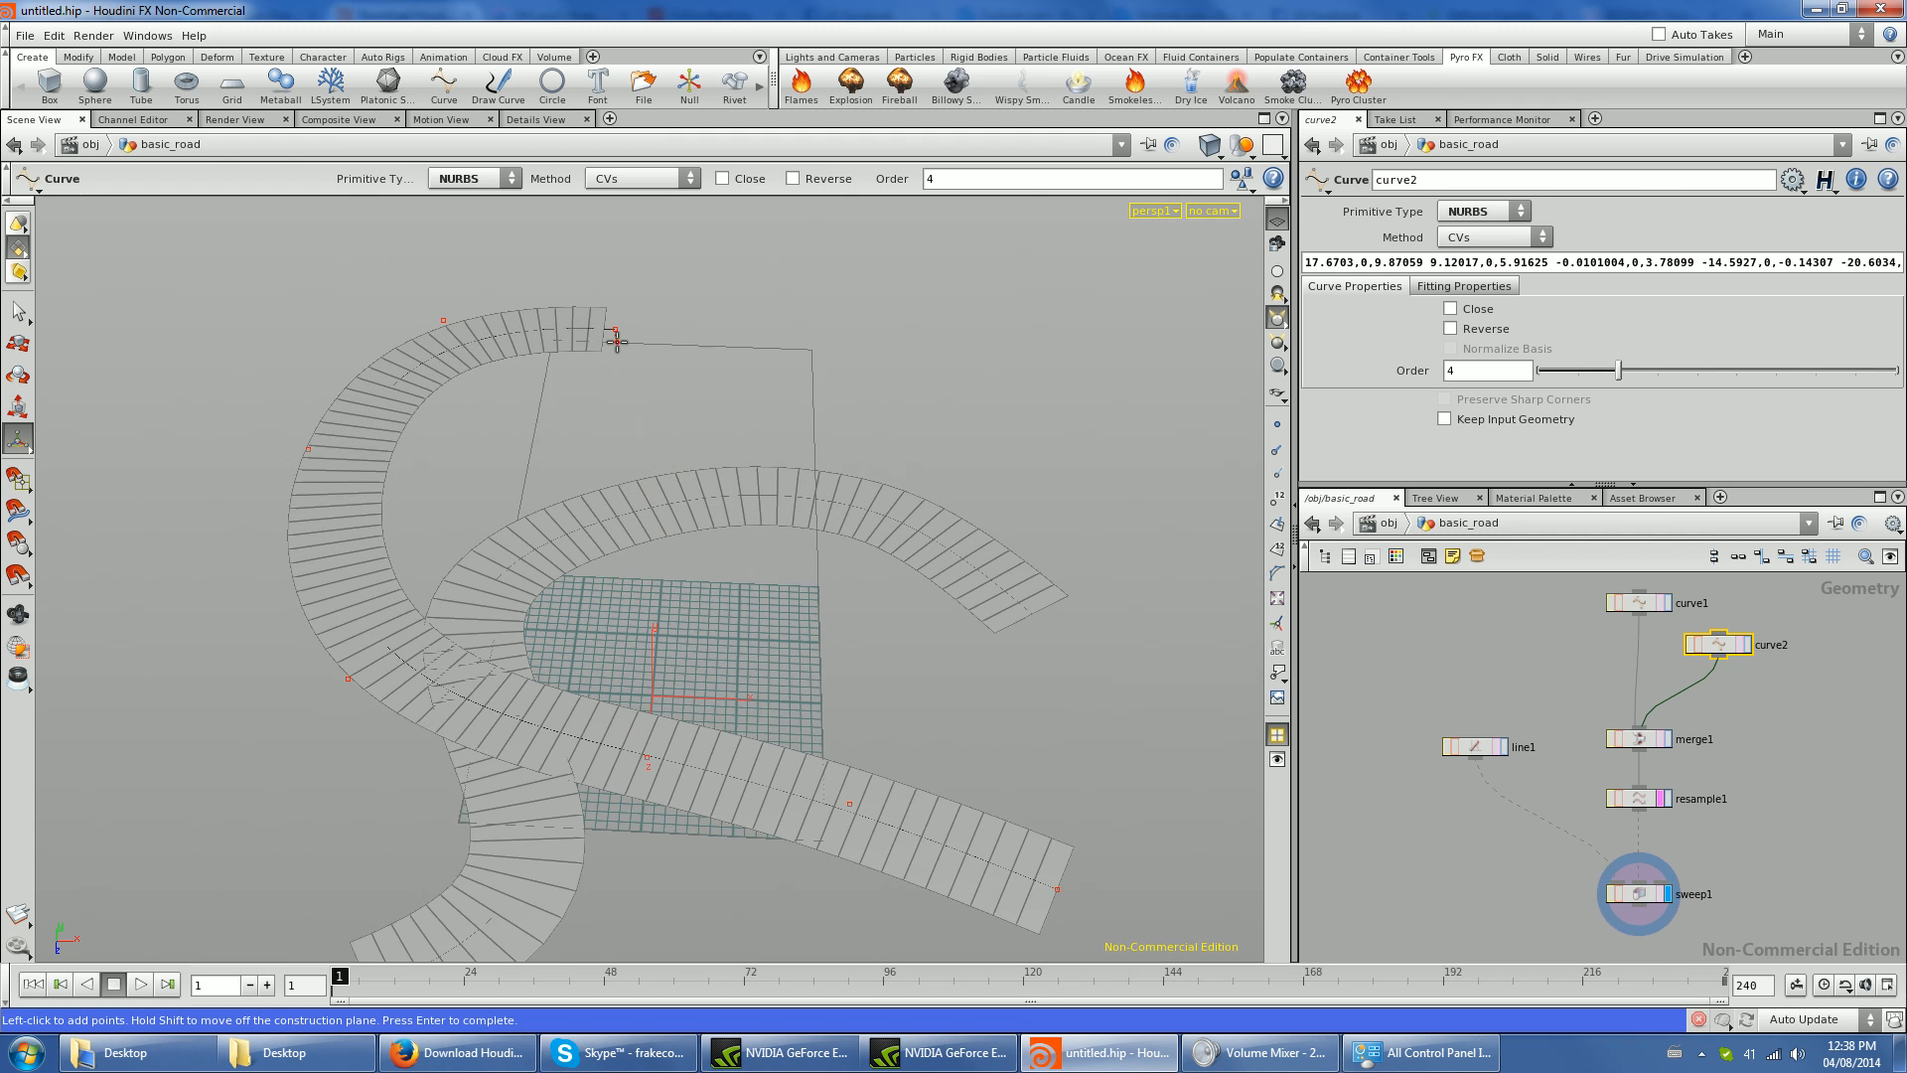
- Extend curve2 with four more points that bend back behind the first road, and finish the curve
click(735, 271)
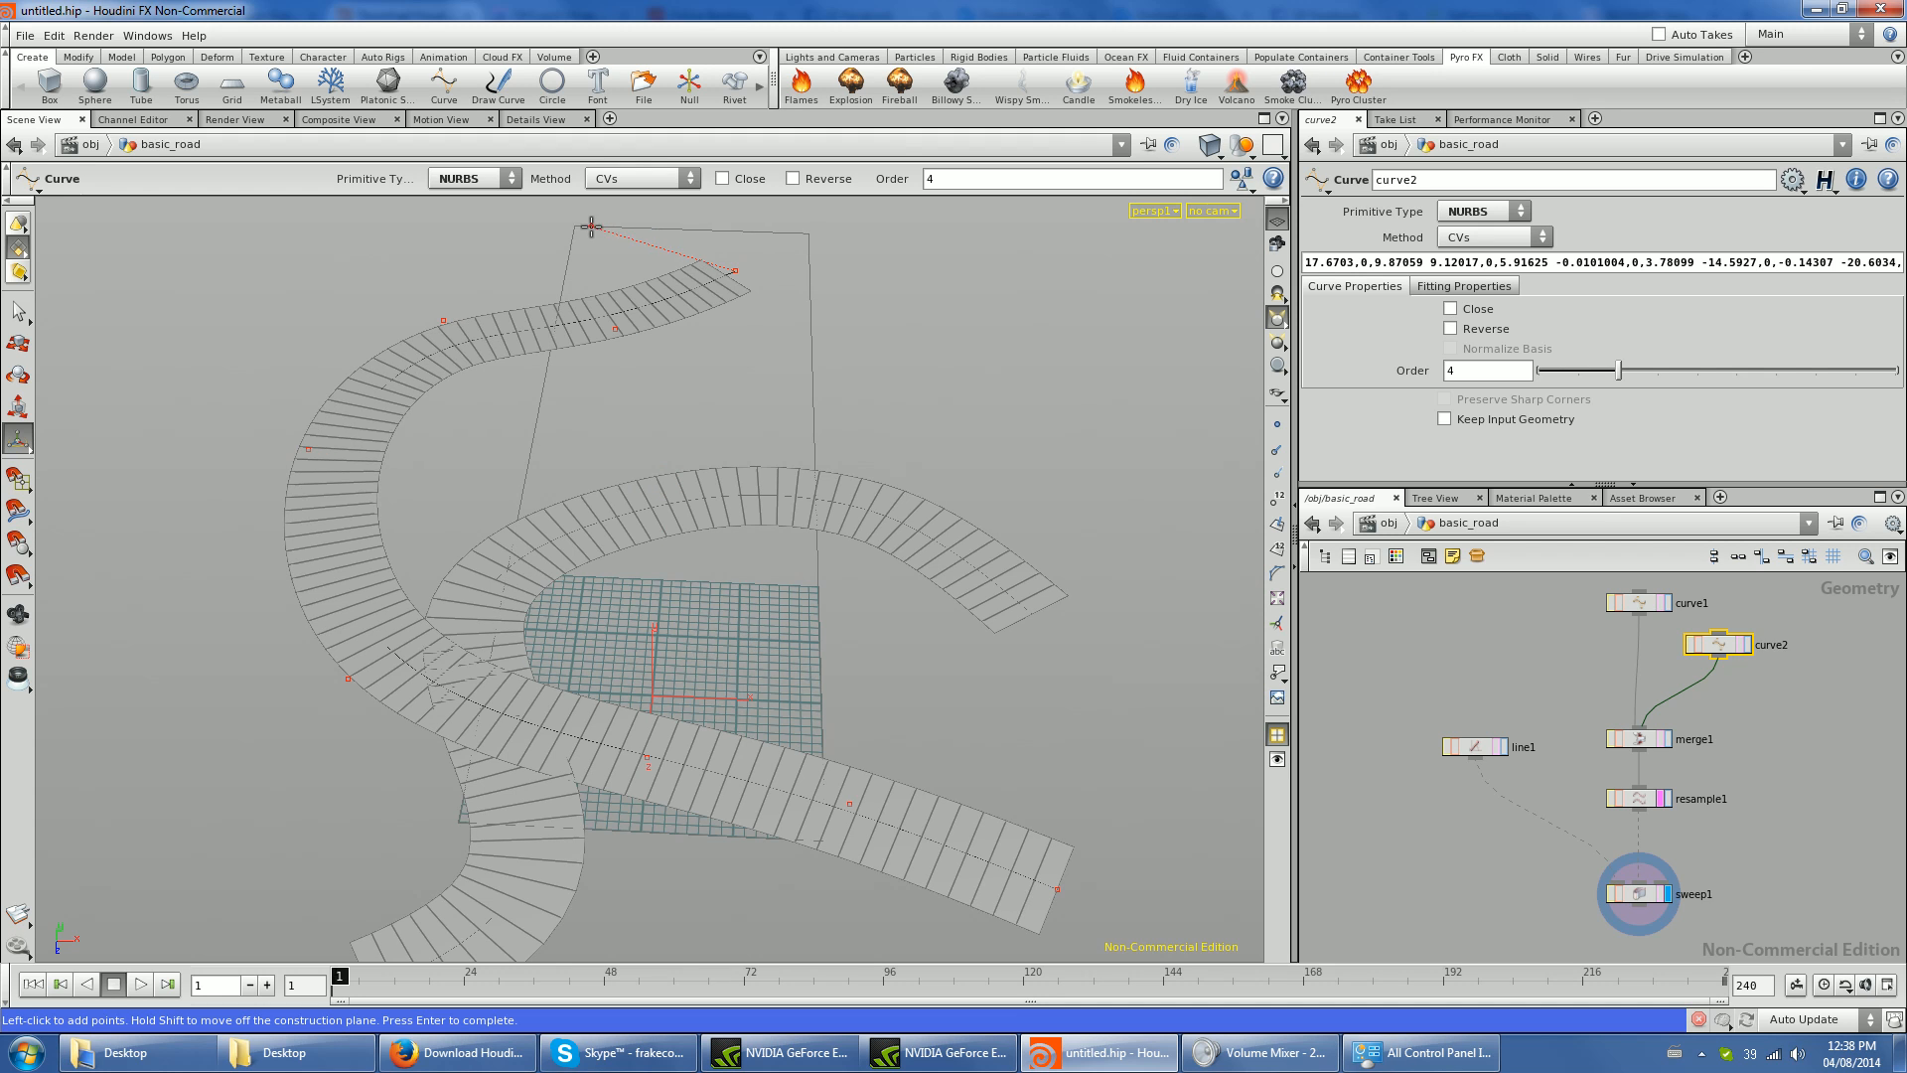
alt+middle_drag(590, 227, 614, 442)
click(616, 373)
click(288, 281)
click(184, 443)
key(Return)
- Arrange curve1 and curve2 side by side above merge1, apart from the road-building nodes
alt+scroll(977, 825, down, 1)
alt+middle_drag(975, 823, 974, 676)
scroll(1639, 780, down, 3)
drag(1495, 740, 1751, 865)
scroll(1724, 837, up, 1)
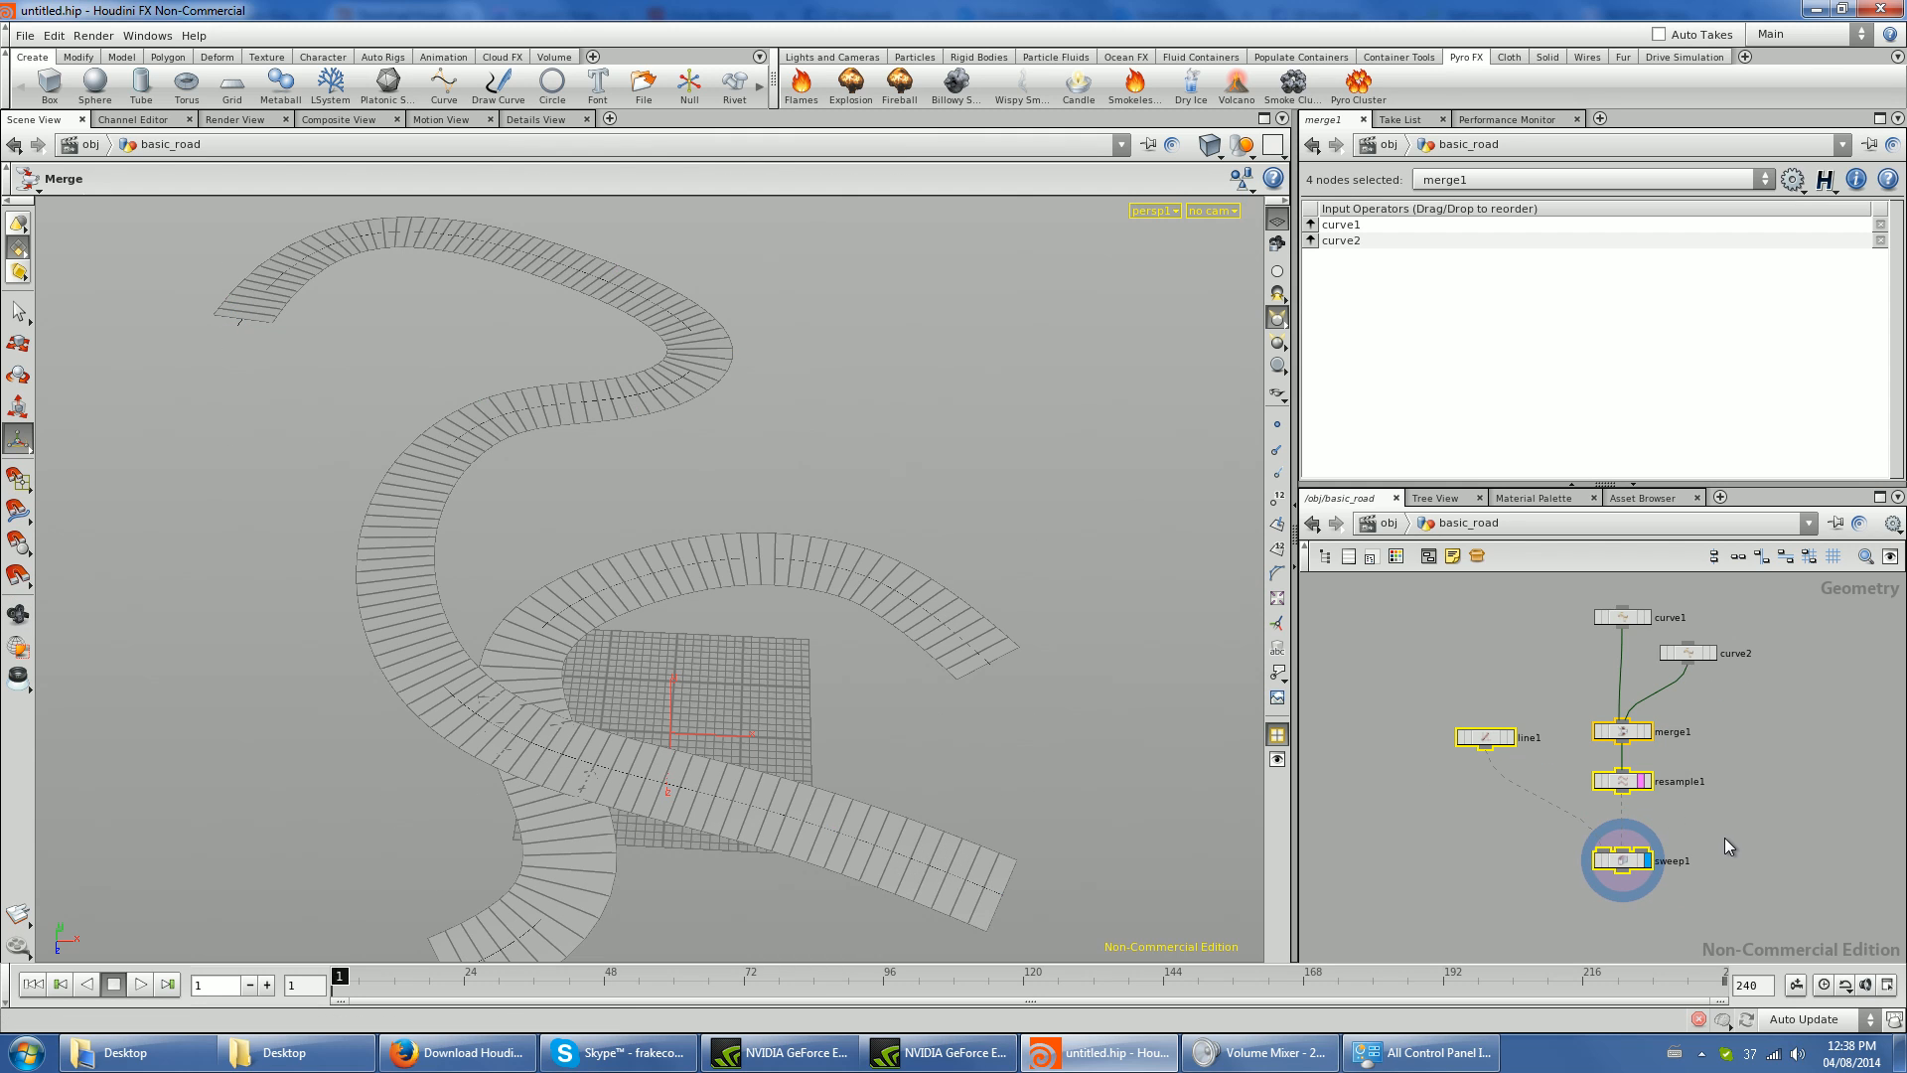
drag(1539, 605, 1540, 605)
drag(1695, 653, 1706, 616)
click(1724, 687)
- Collapse line1, merge1, resample1 and sweep1 into a subnetwork
drag(1408, 709, 1756, 923)
scroll(1713, 825, down, 2)
middle_drag(1714, 826, 1691, 767)
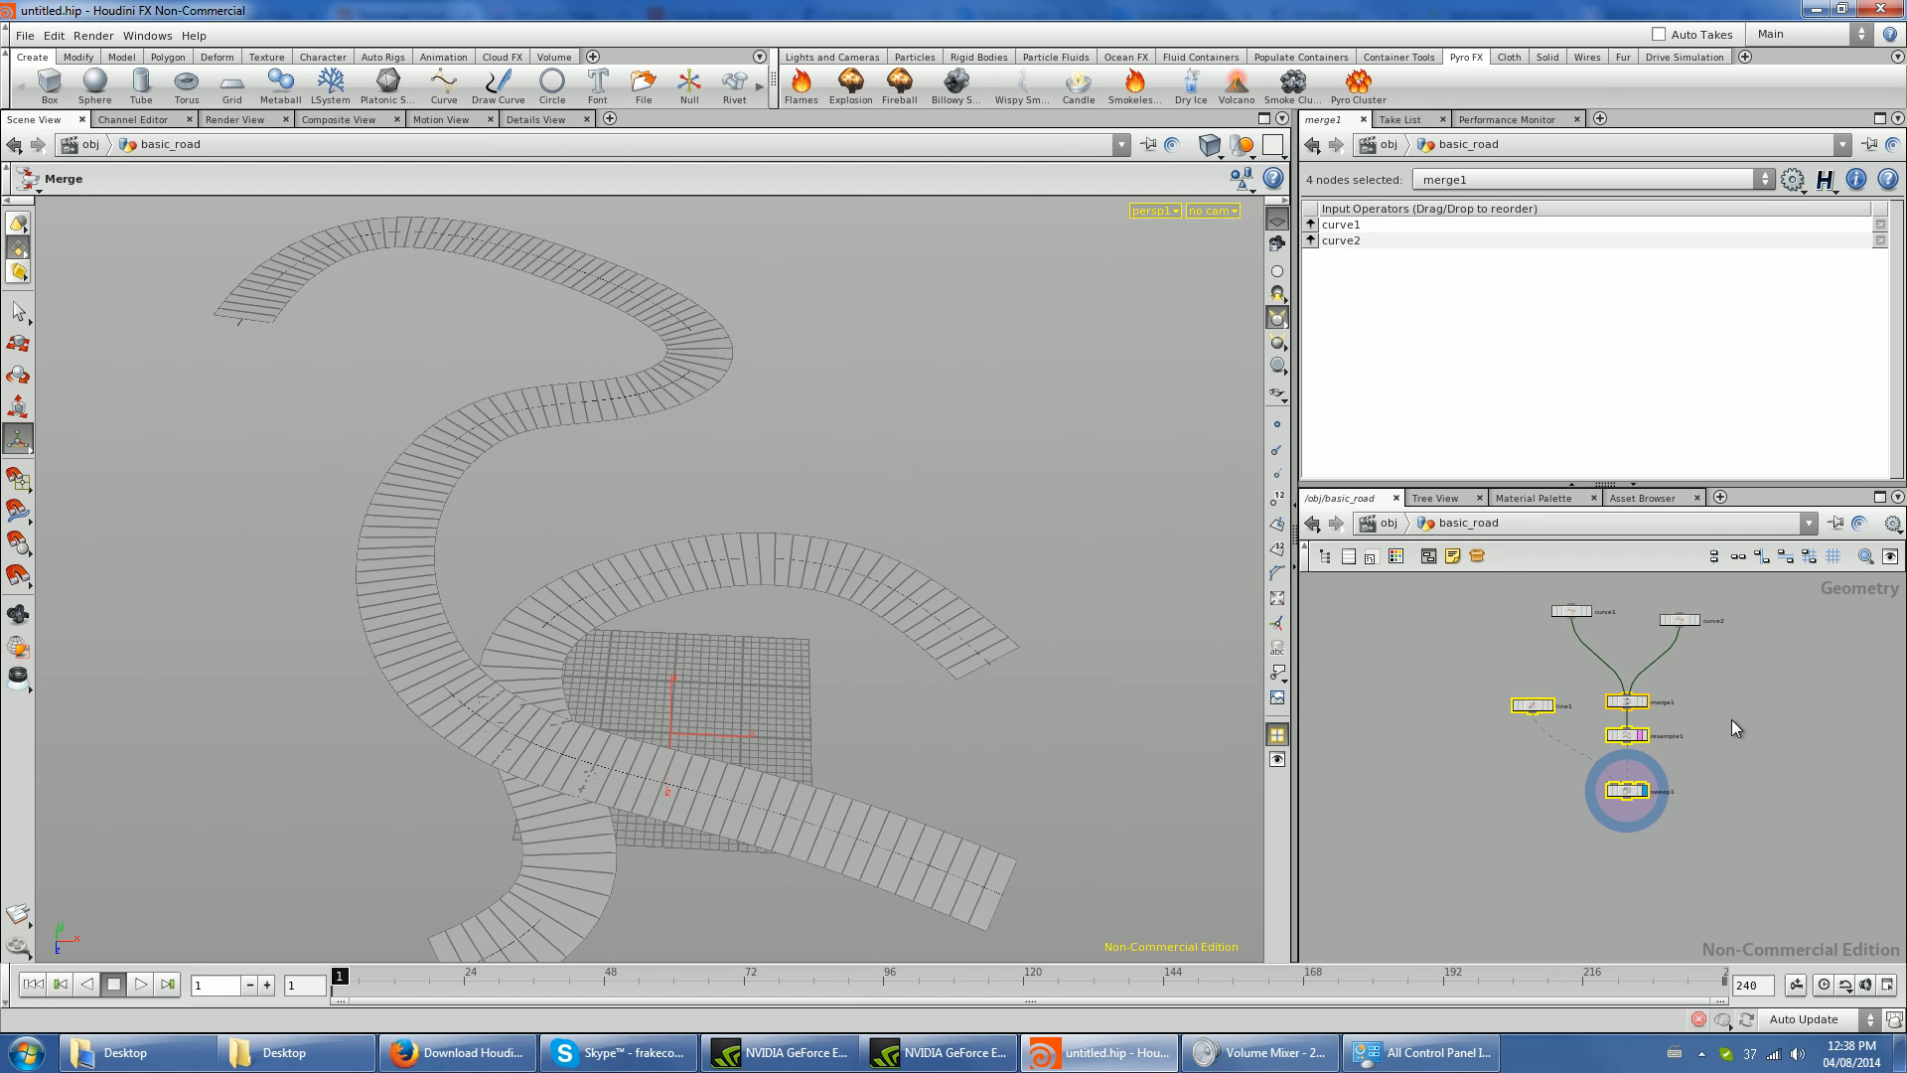
scroll(1731, 720, up, 2)
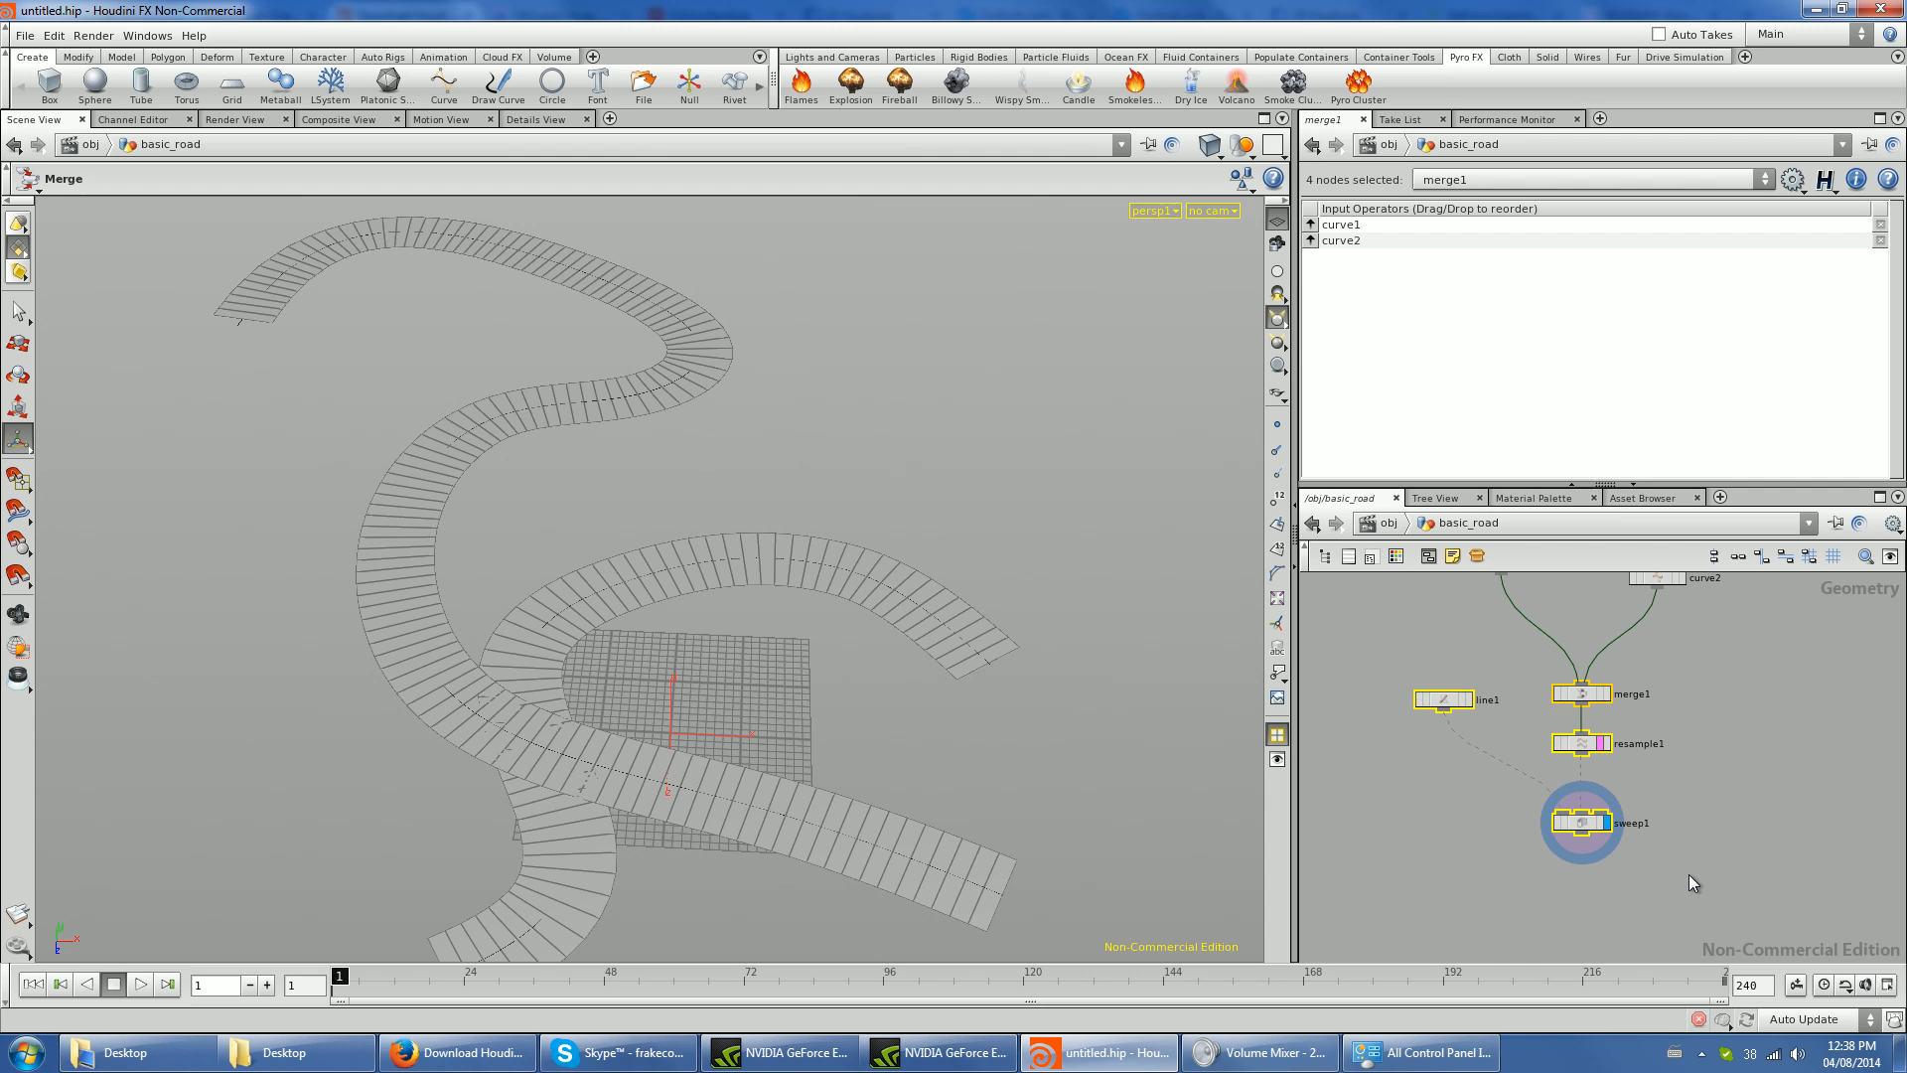
key(shift+c)
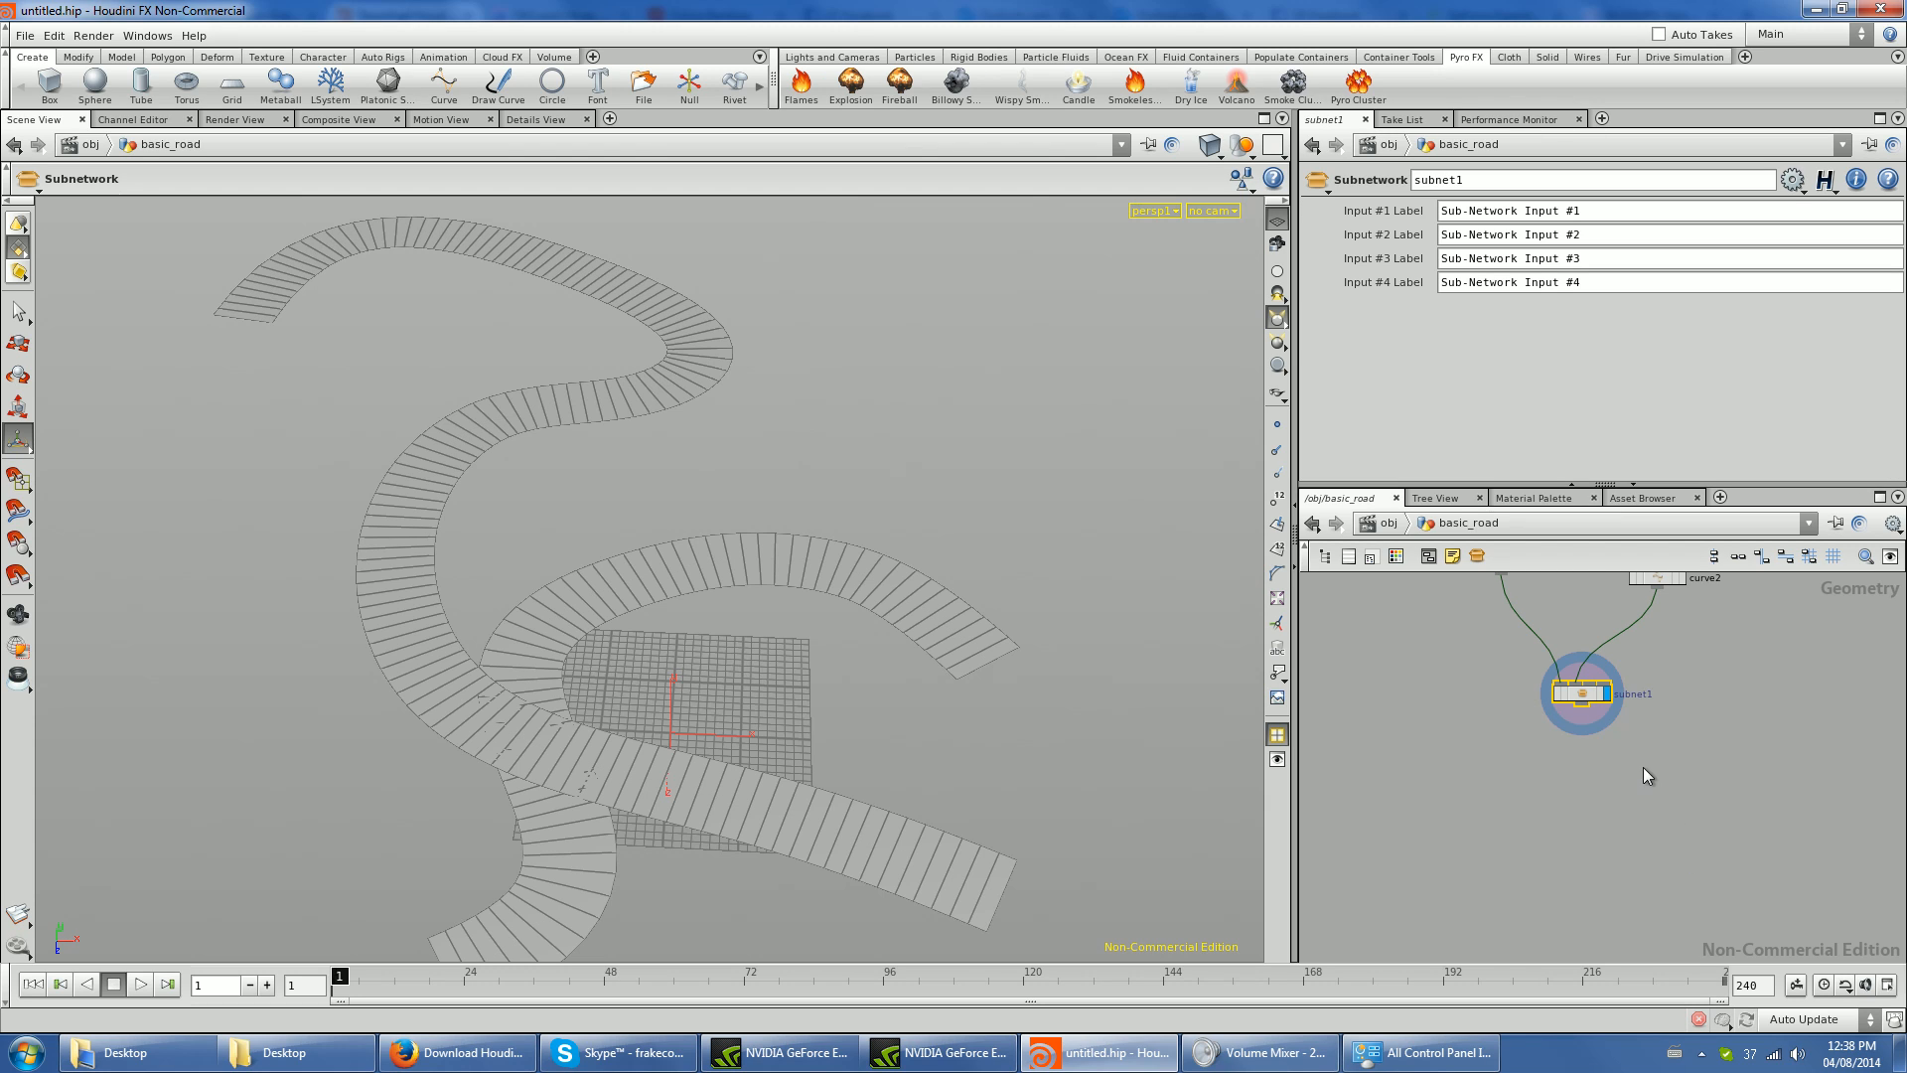
- Rename the new subnetwork as road_tool
drag(1671, 748, 1671, 749)
scroll(1752, 800, up, 3)
middle_drag(1751, 801, 1667, 872)
click(1621, 792)
double_click(1622, 796)
text(road_tool)
key(Return)
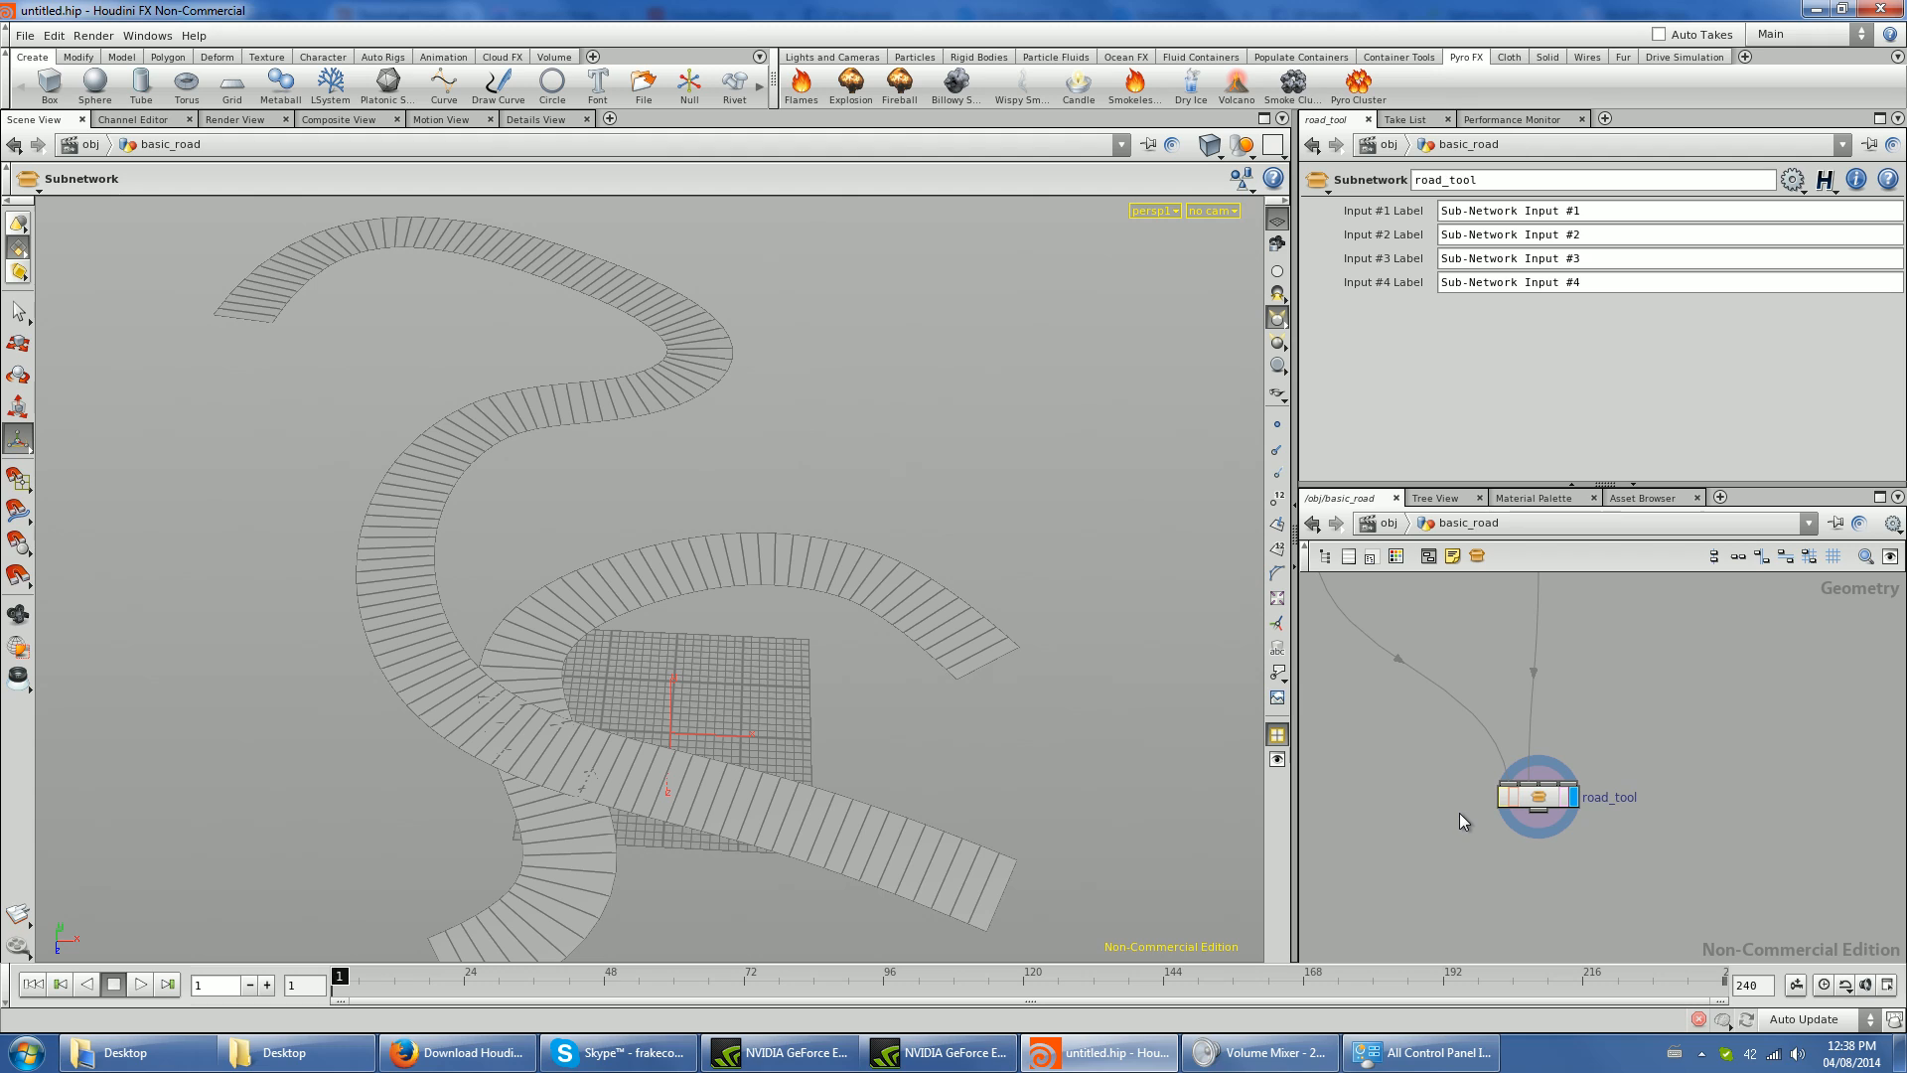
- Add a Merge node feeding the first input of road_tool and open the road_tool subnetwork
scroll(1506, 764, down, 3)
scroll(1508, 769, up, 3)
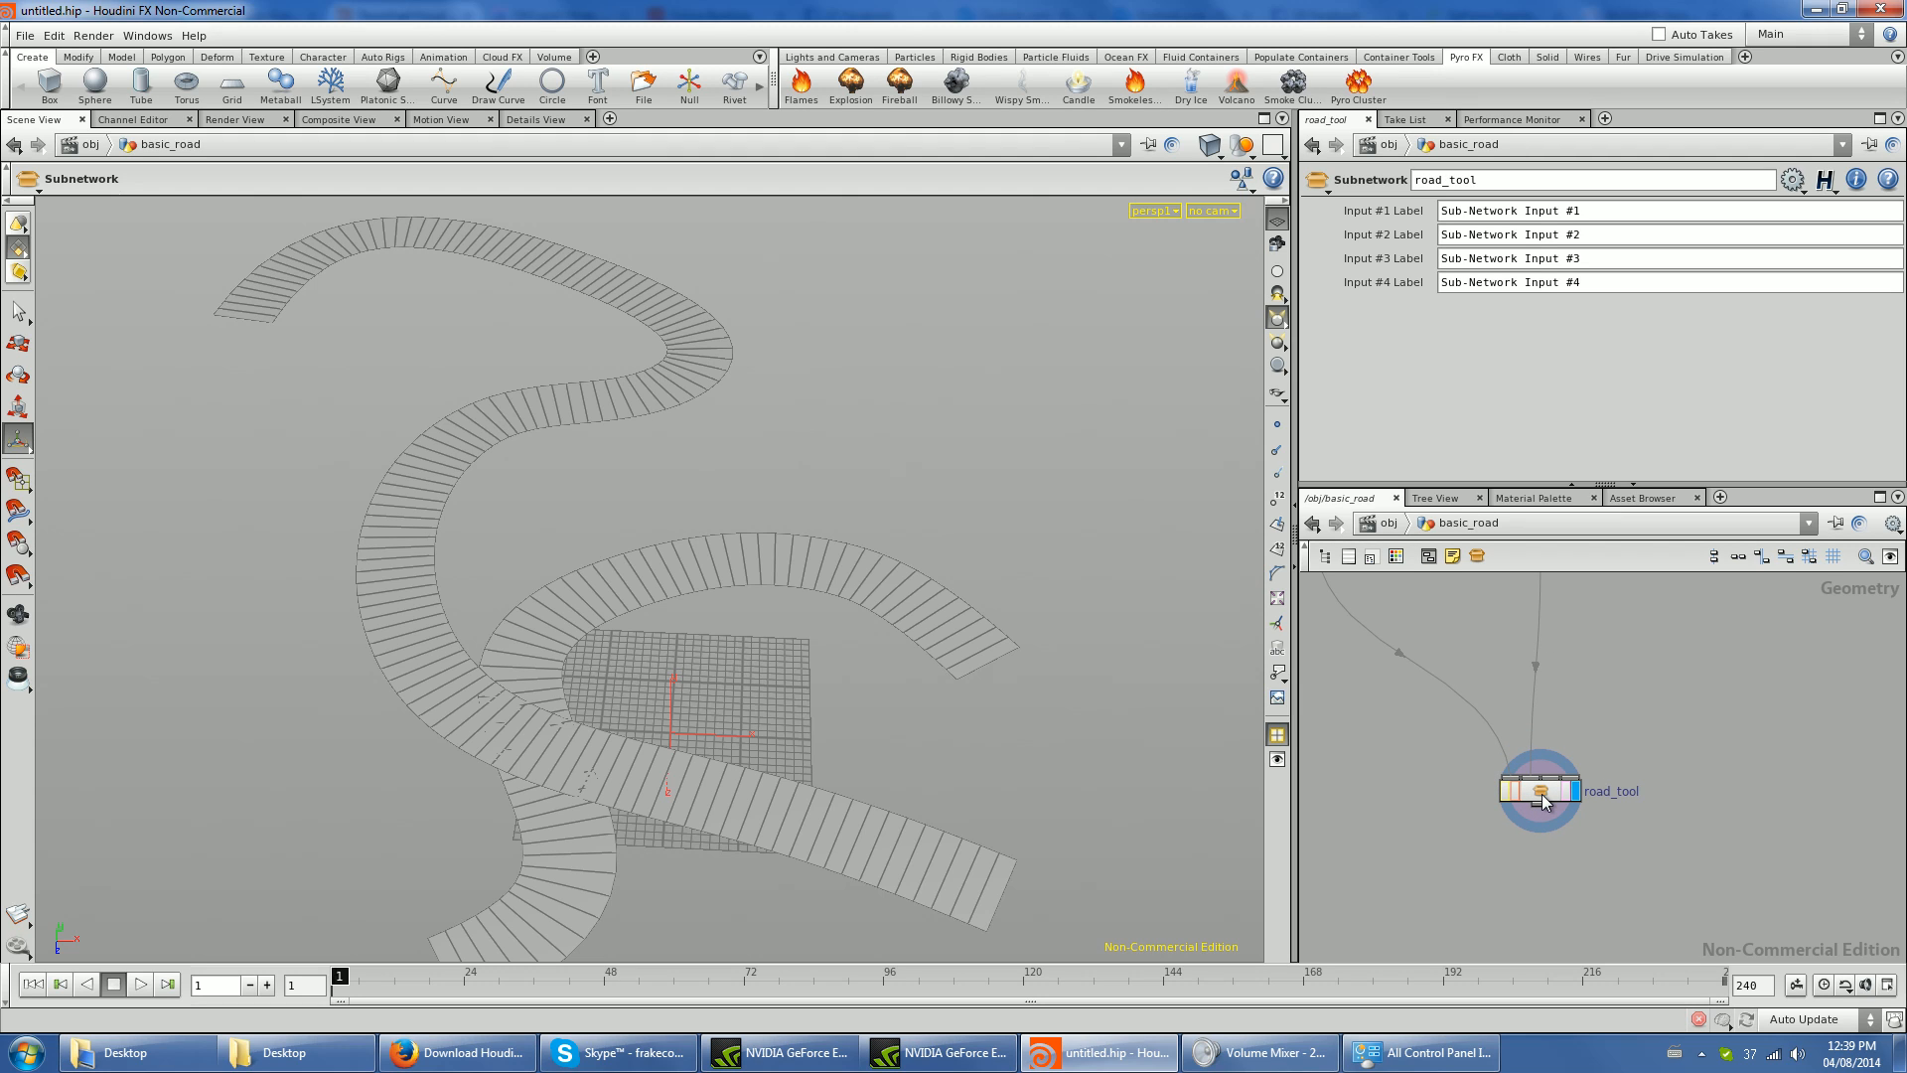
key(Tab)
text(merge)
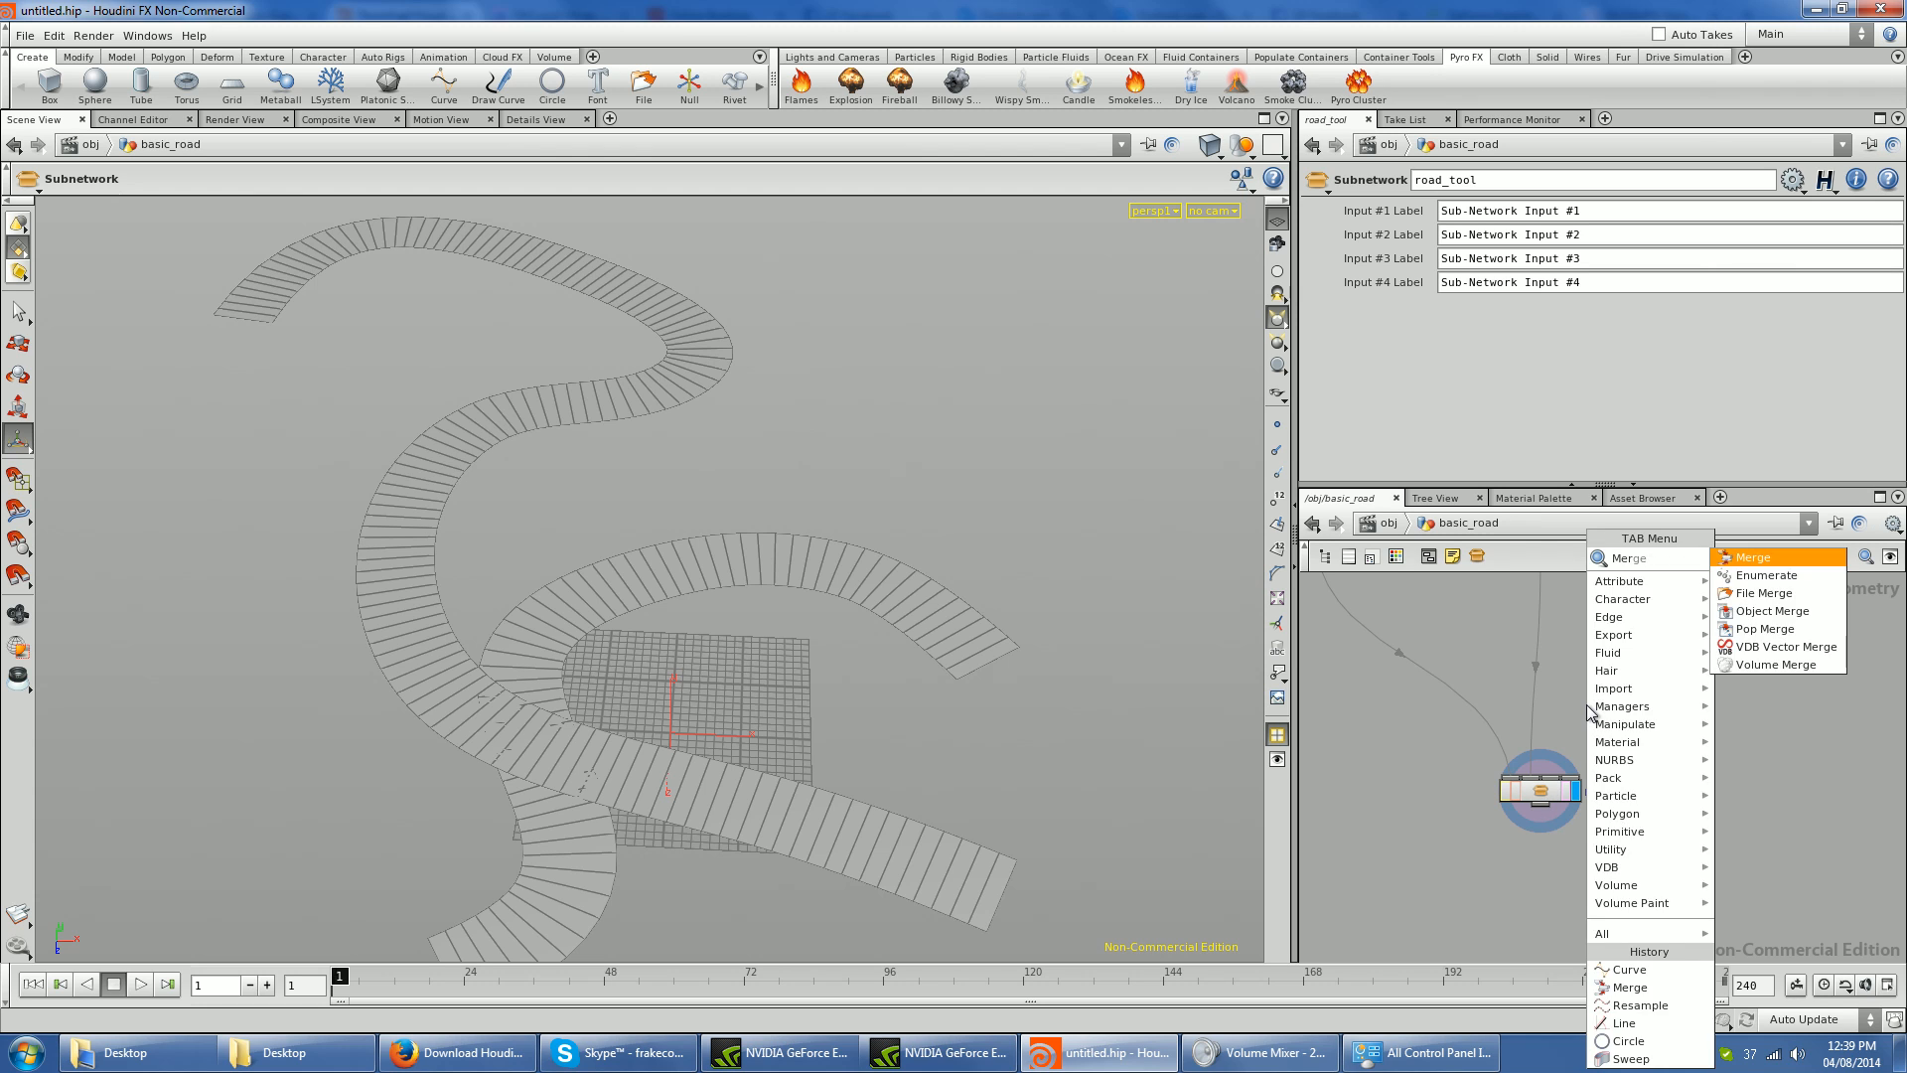
key(Return)
click(1541, 642)
drag(1539, 647, 1457, 690)
drag(1459, 689, 1508, 670)
double_click(1538, 792)
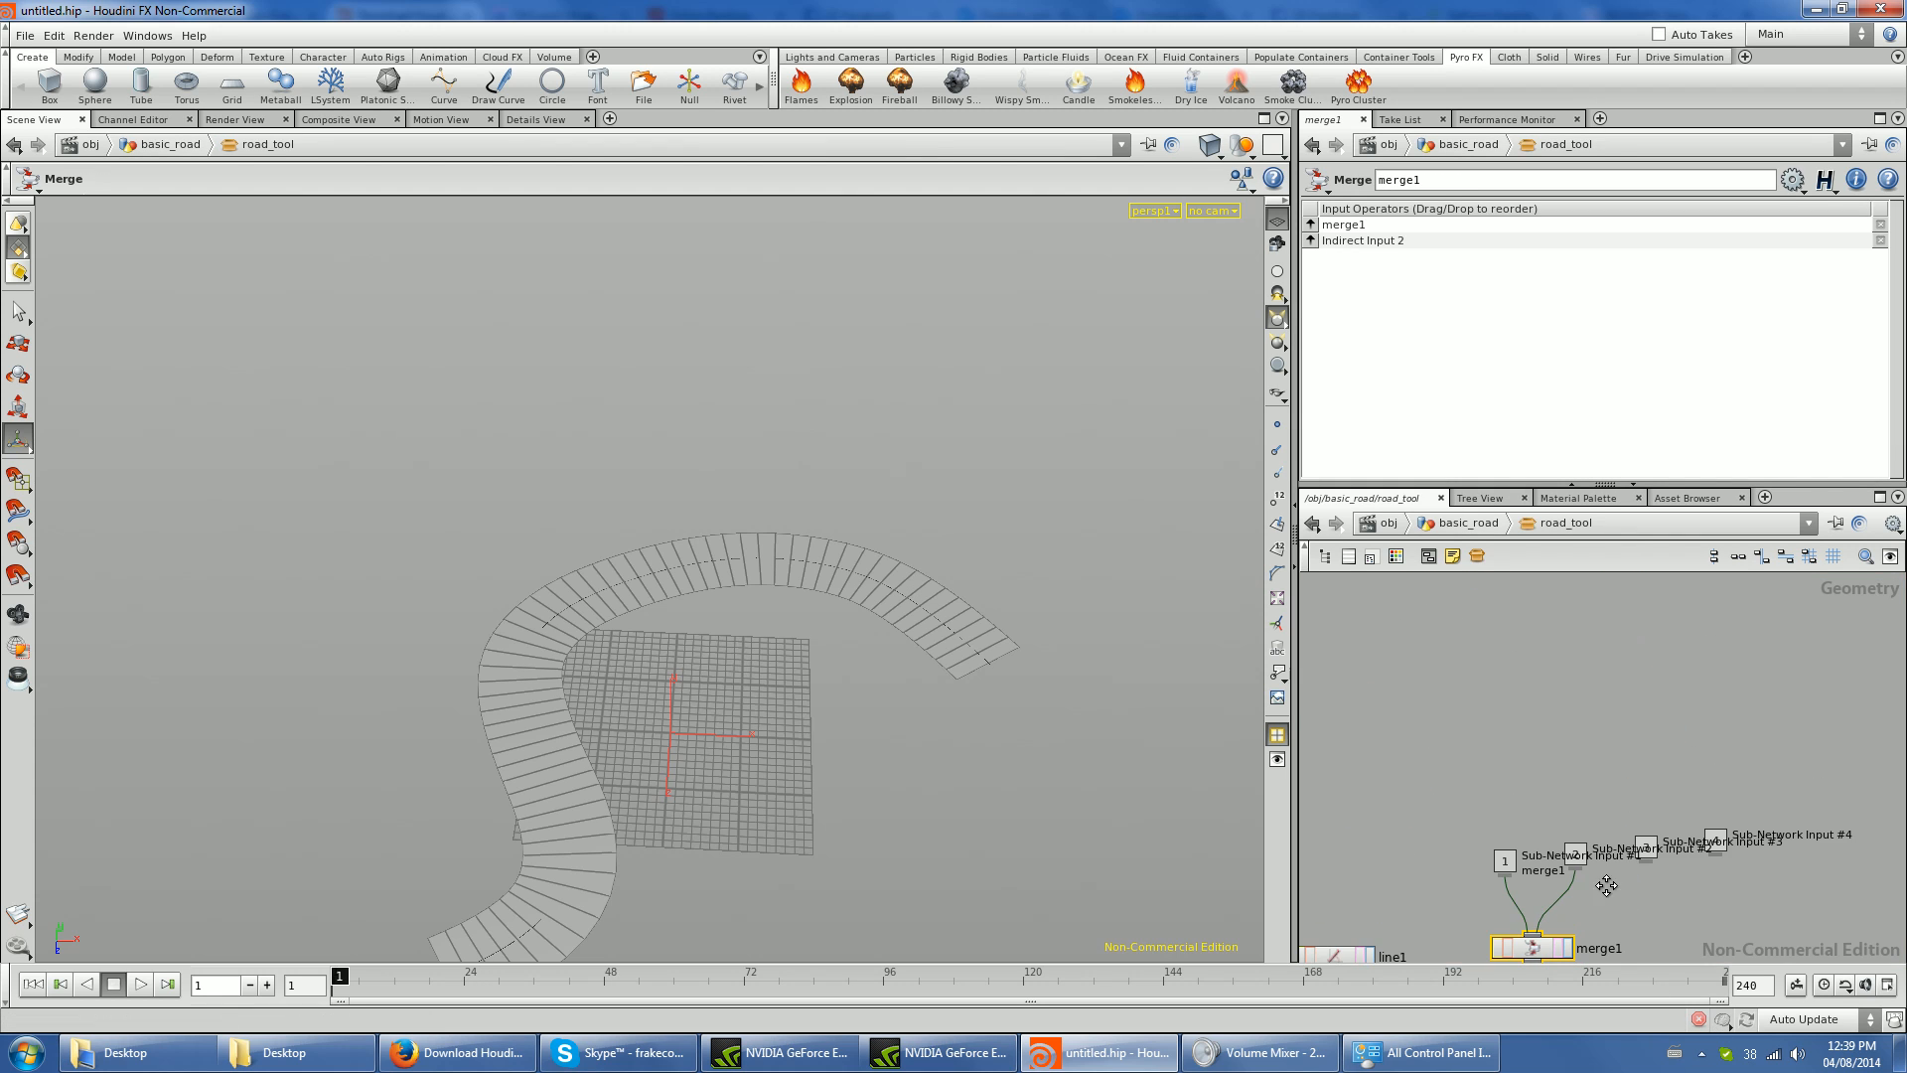
- Delete the redundant merge1 inside road_tool, return to basic_road and wire curve2 into the outer merge1
key(Delete)
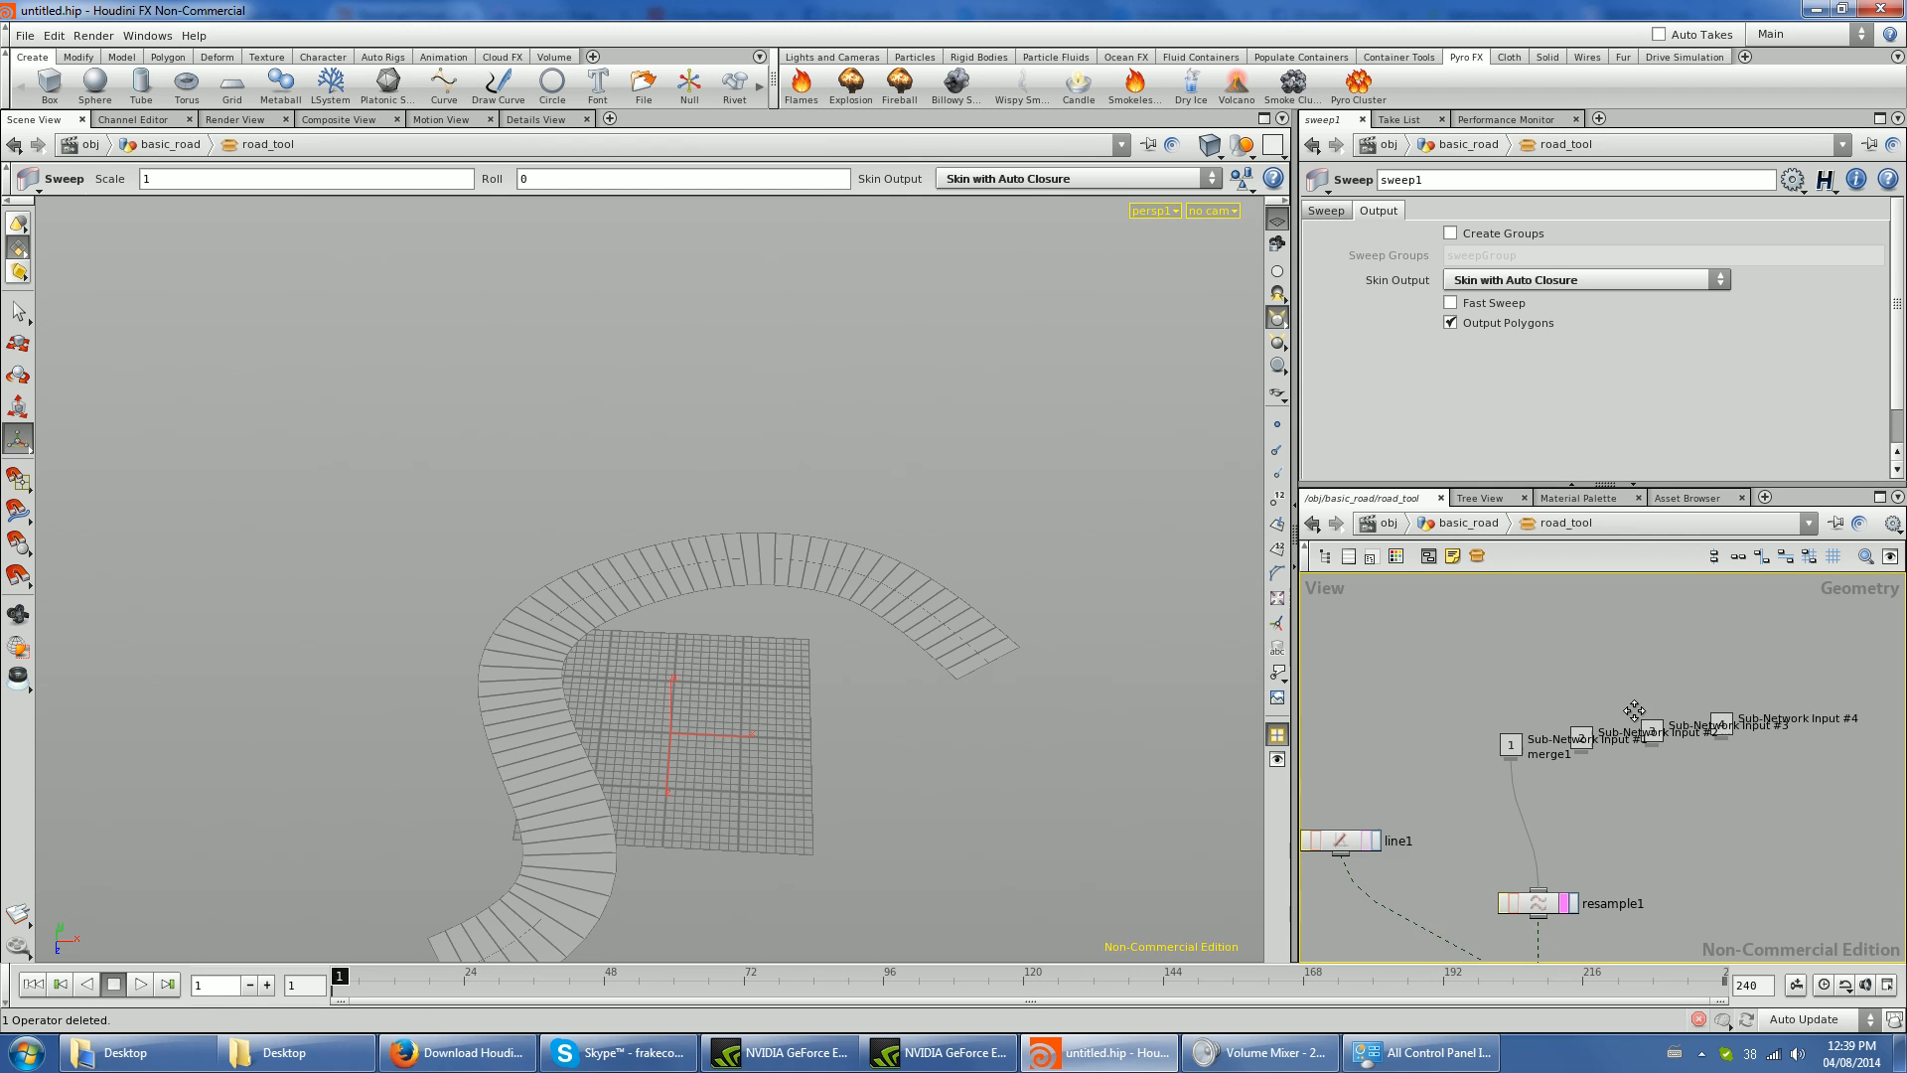
key(u)
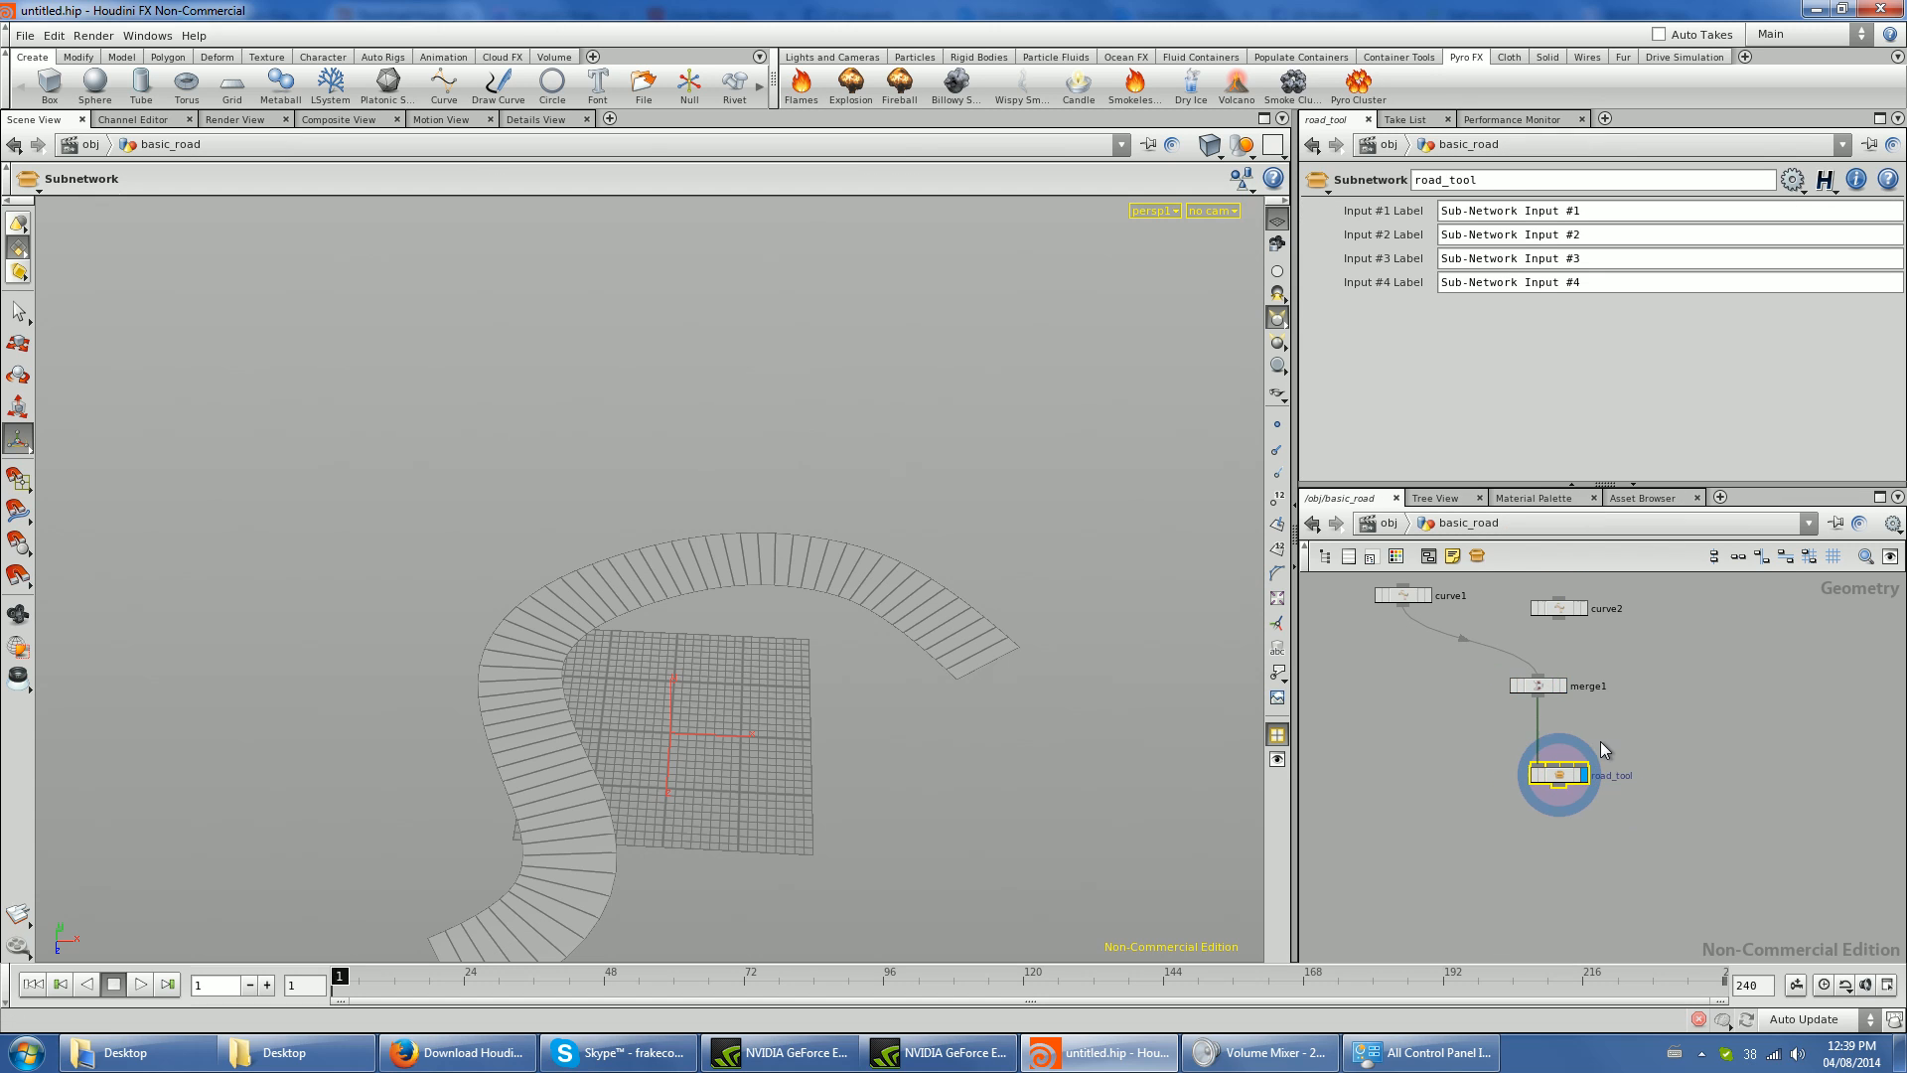
click(1532, 679)
drag(1557, 612, 1565, 686)
click(1555, 768)
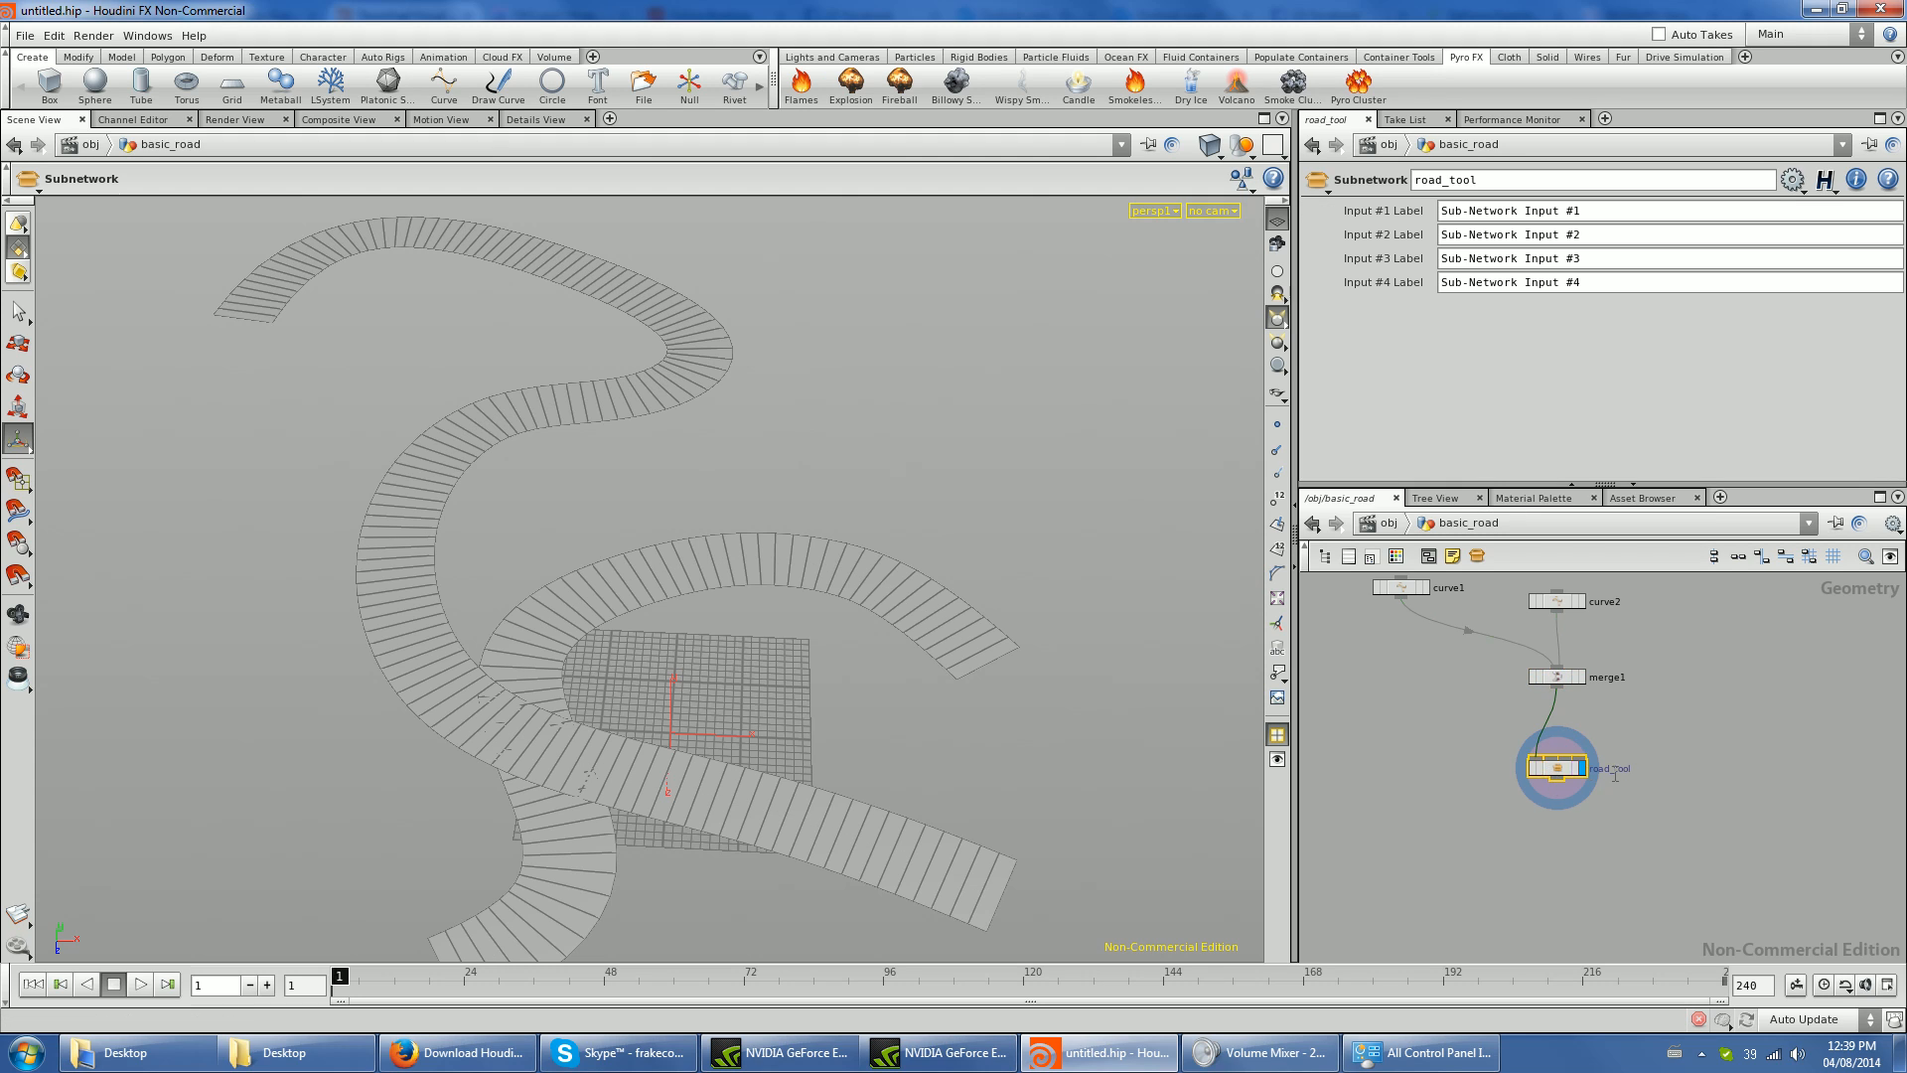
scroll(1617, 773, up, 3)
double_click(1607, 766)
click(1531, 775)
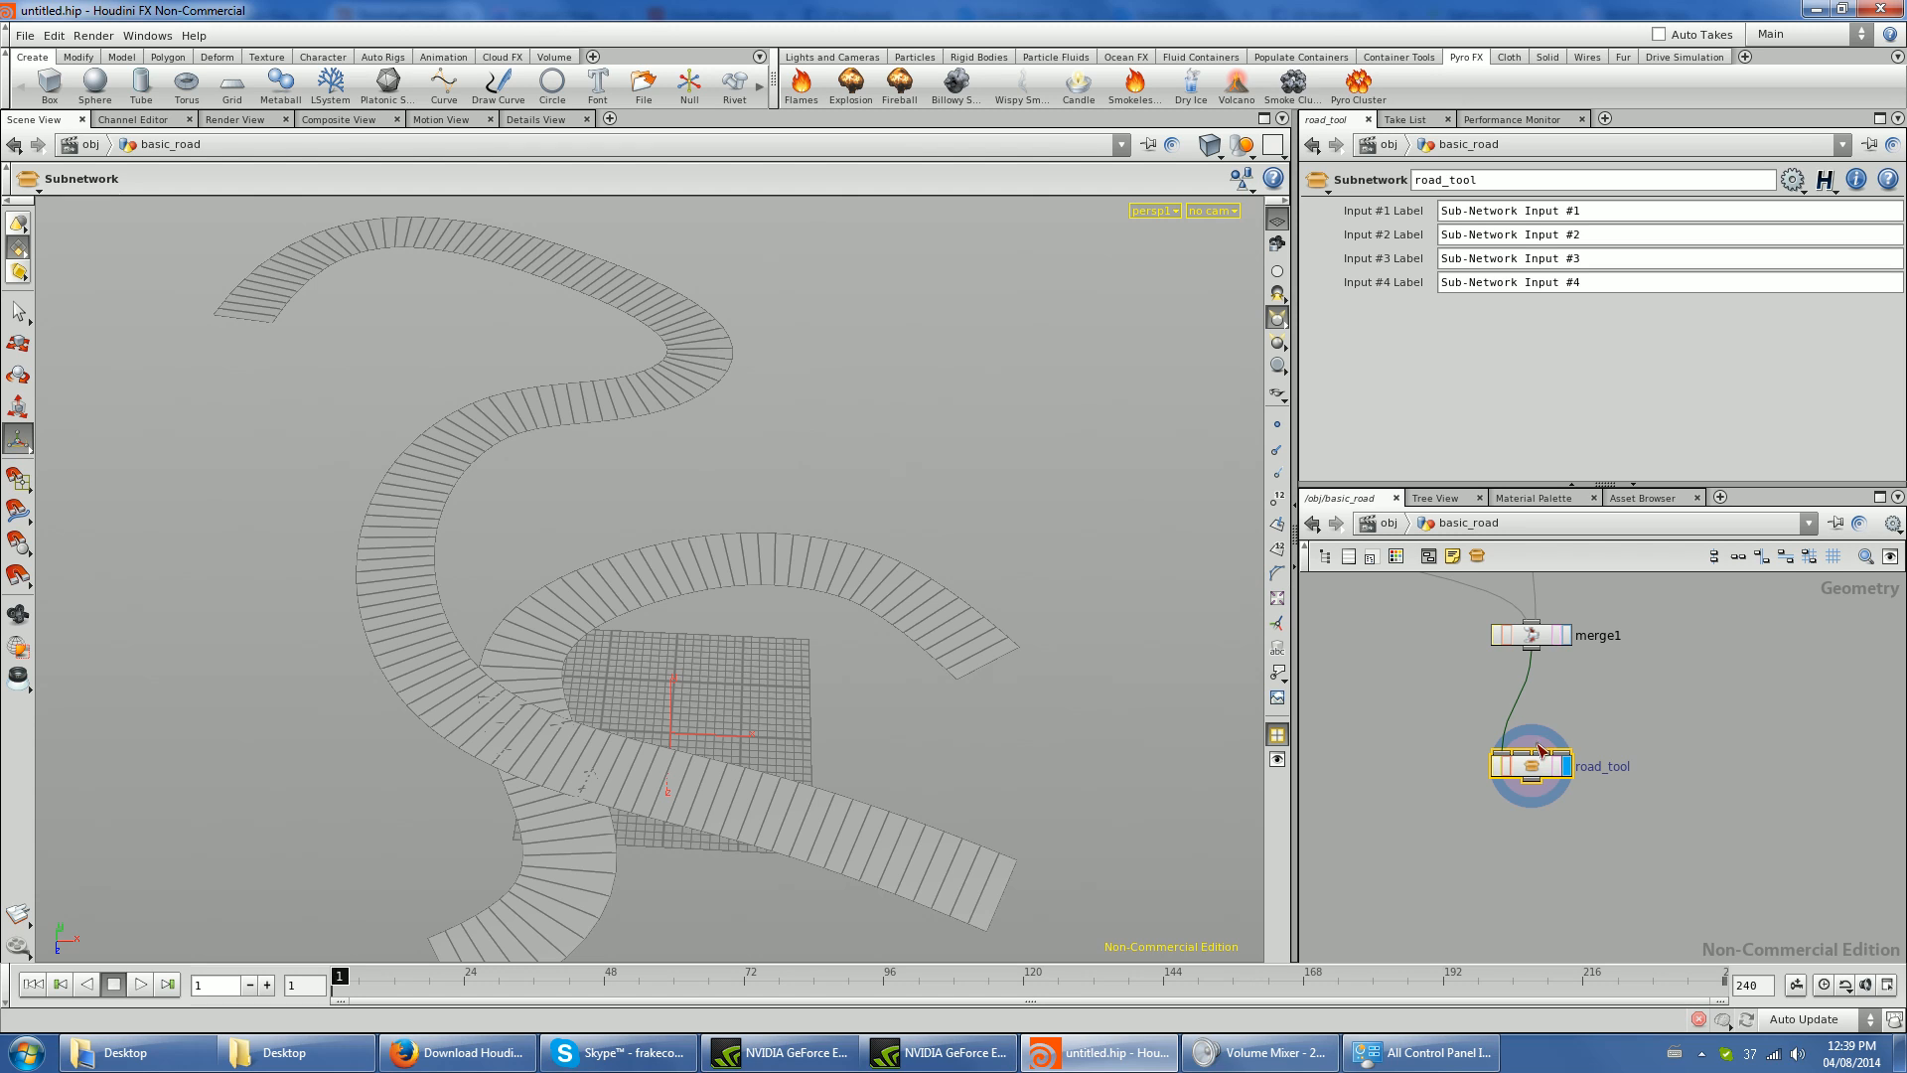
scroll(1636, 711, down, 2)
key(Tab)
text(Curve)
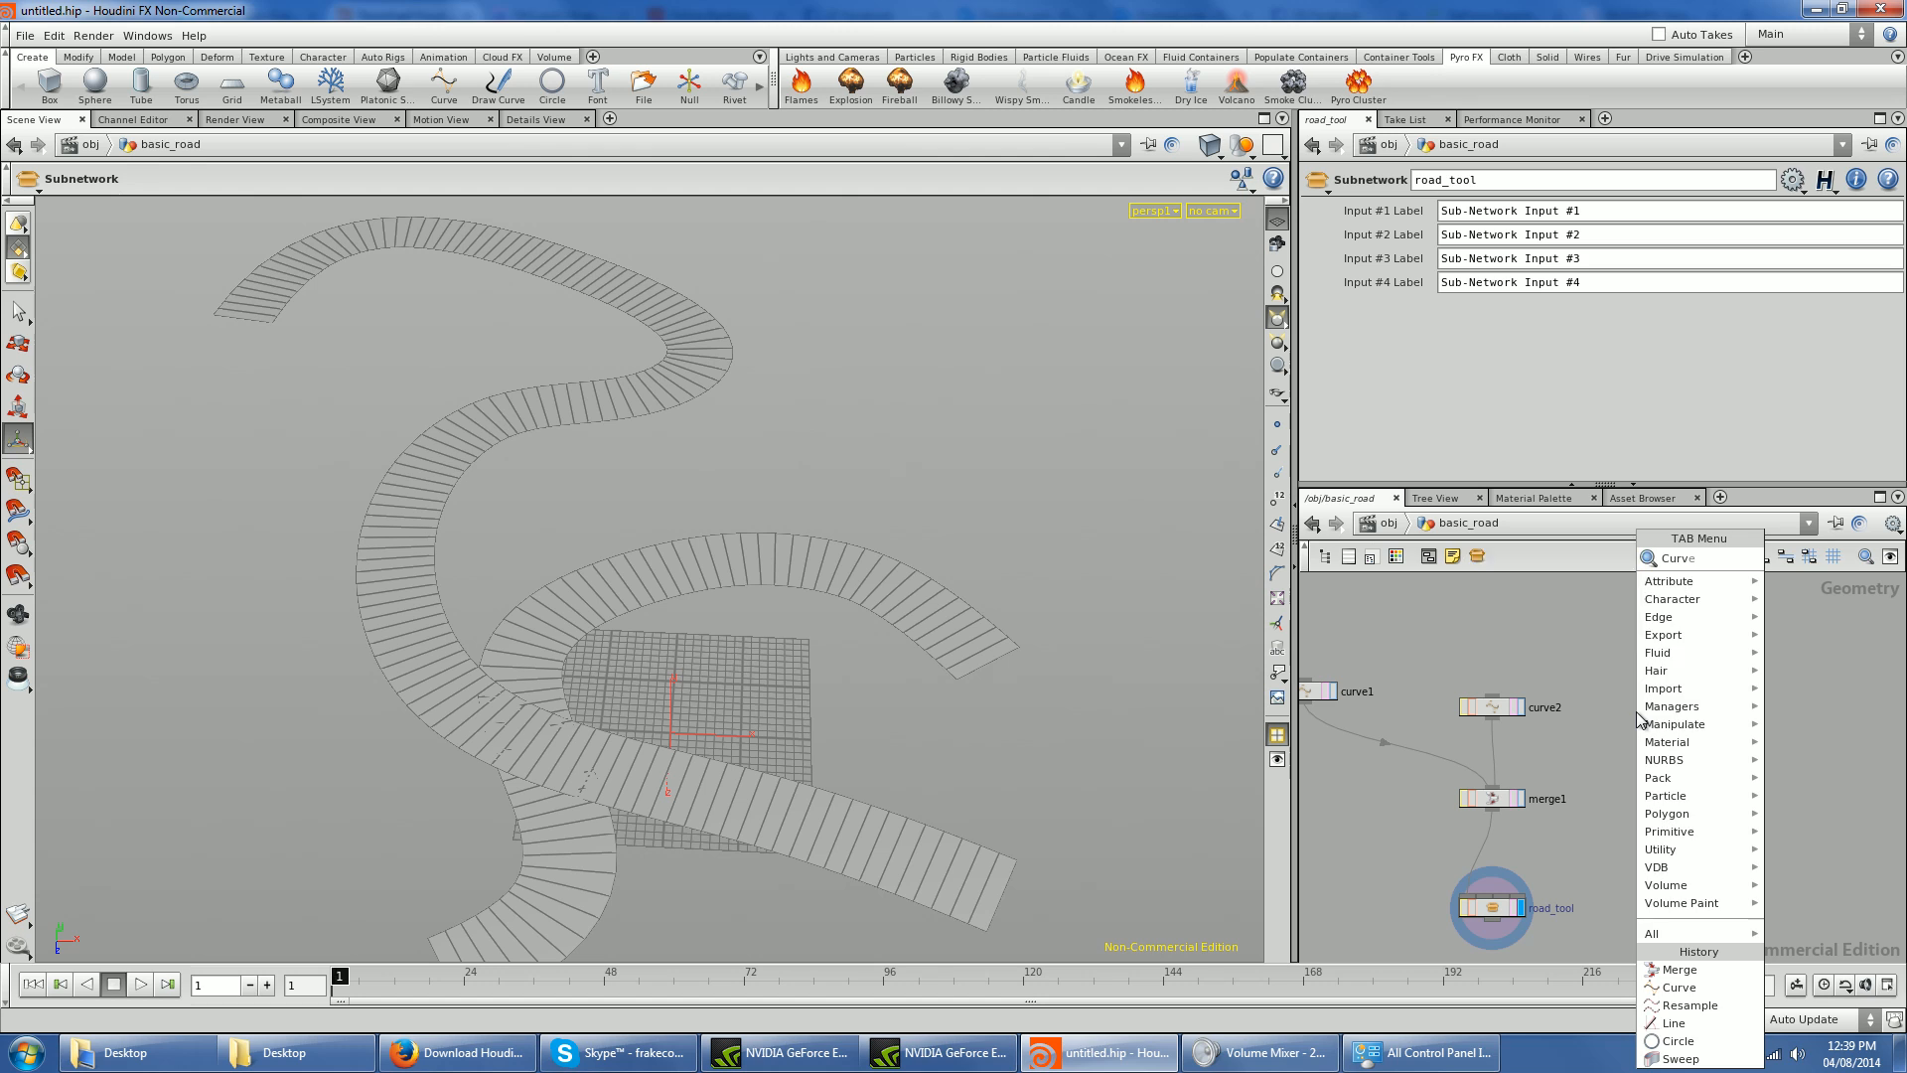
key(Return)
click(1636, 723)
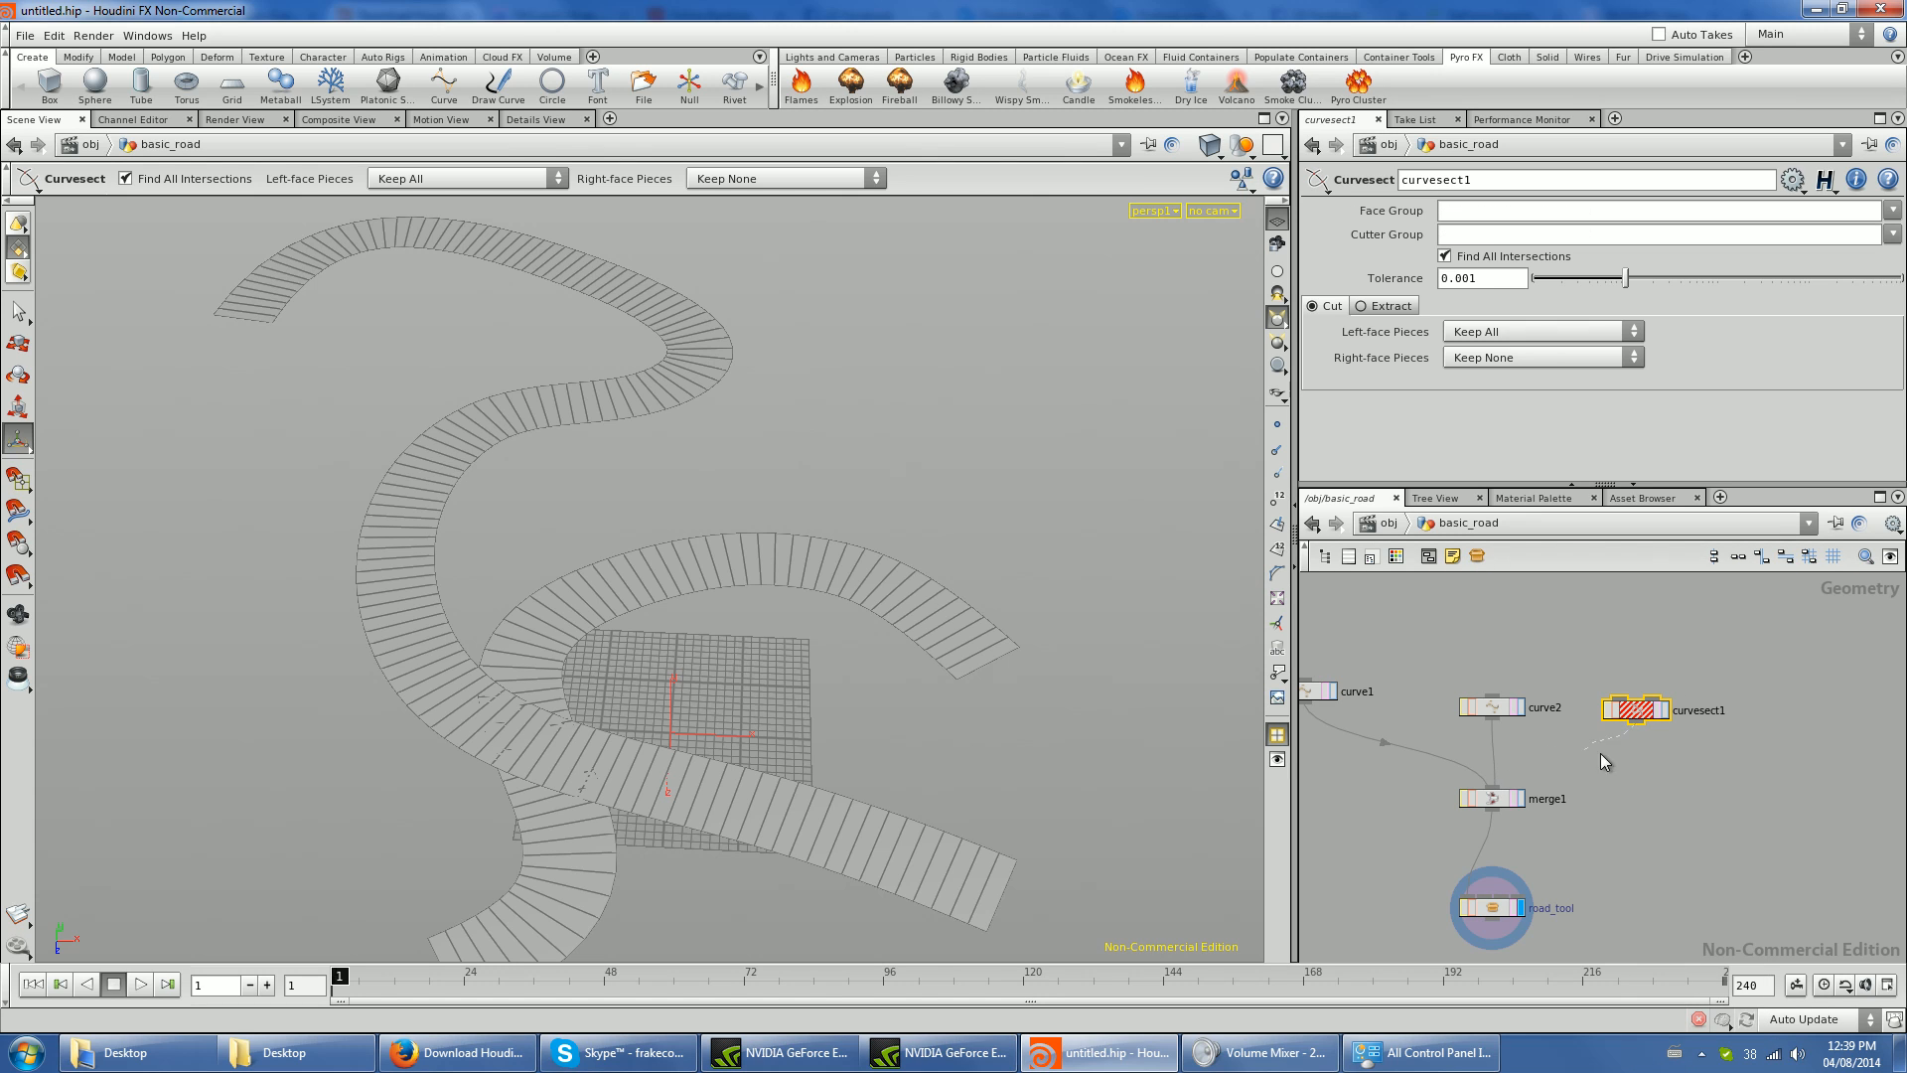
key(Delete)
- Add a Curve node beside curve2 in the basic_road network
key(Tab)
text(Curvesect)
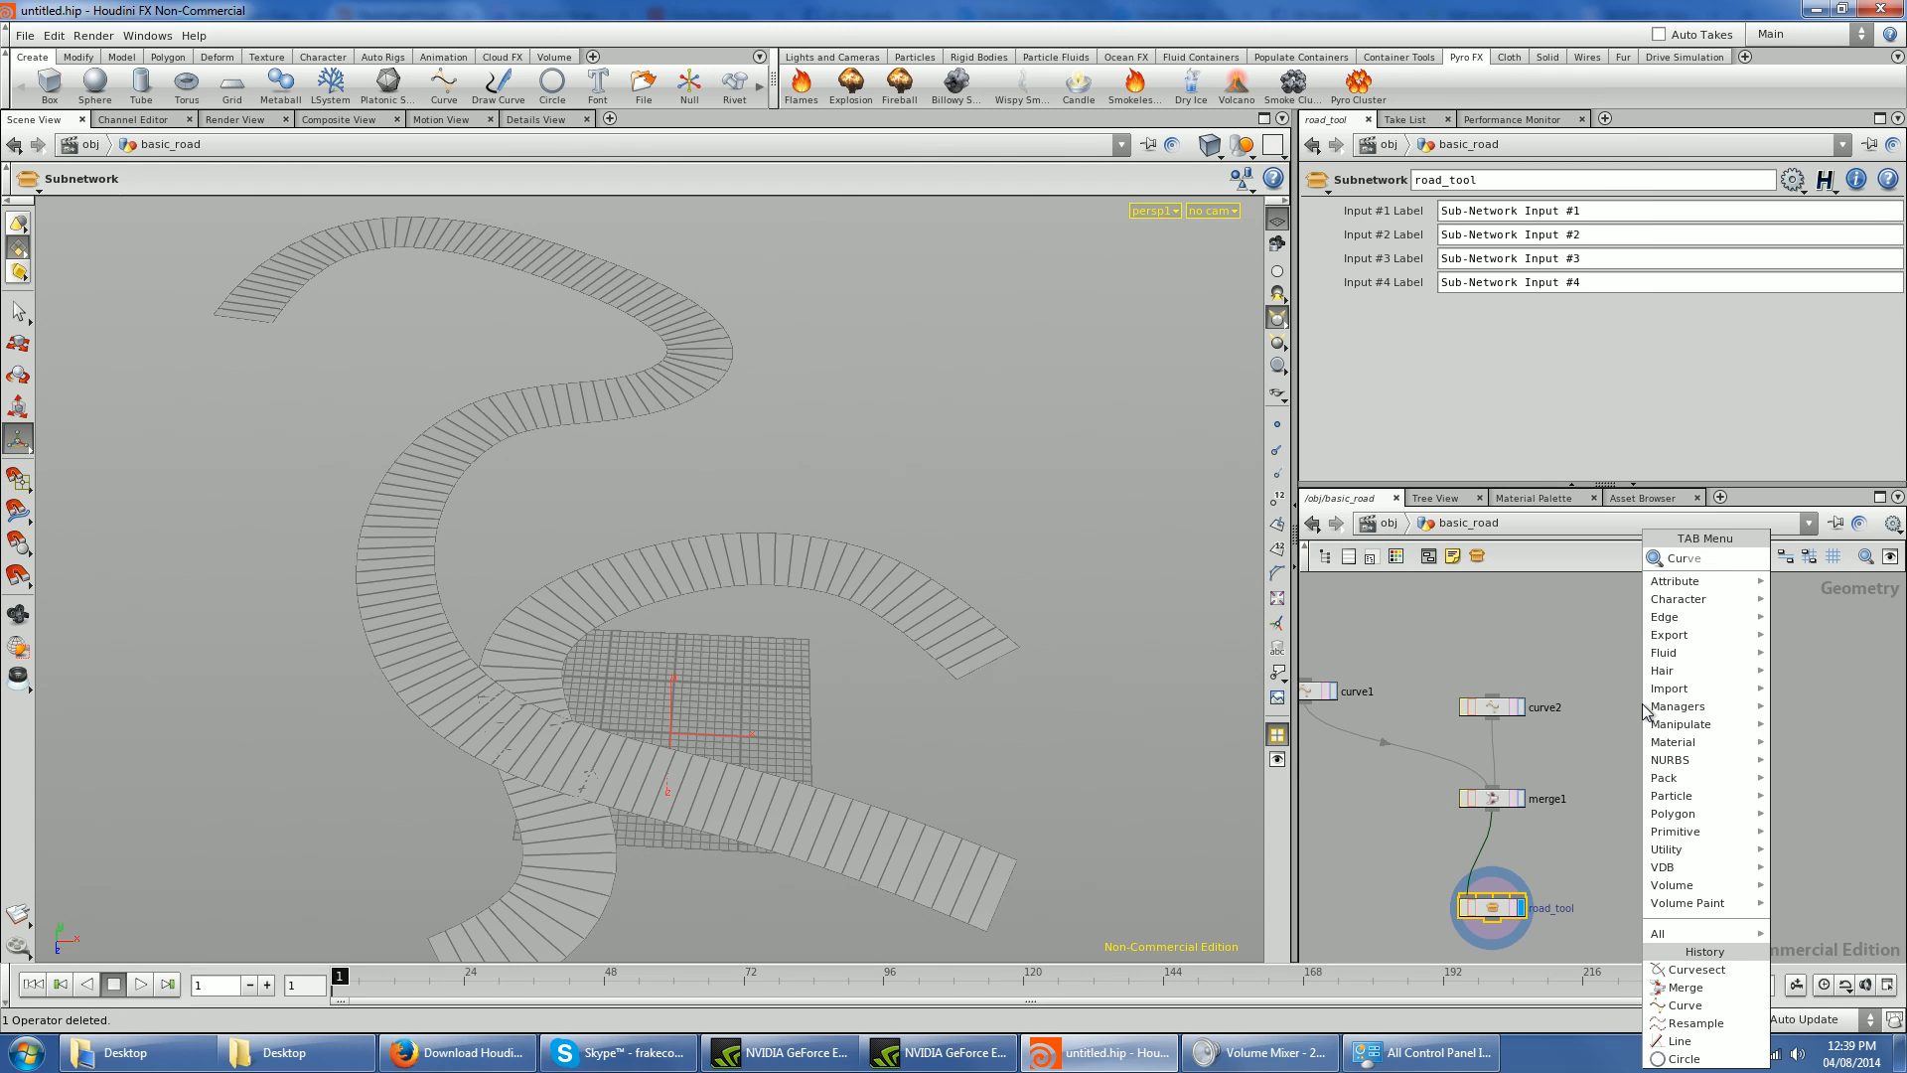
key(BackSpace)
key(BackSpace)
key(BackSpace)
key(BackSpace)
key(Return)
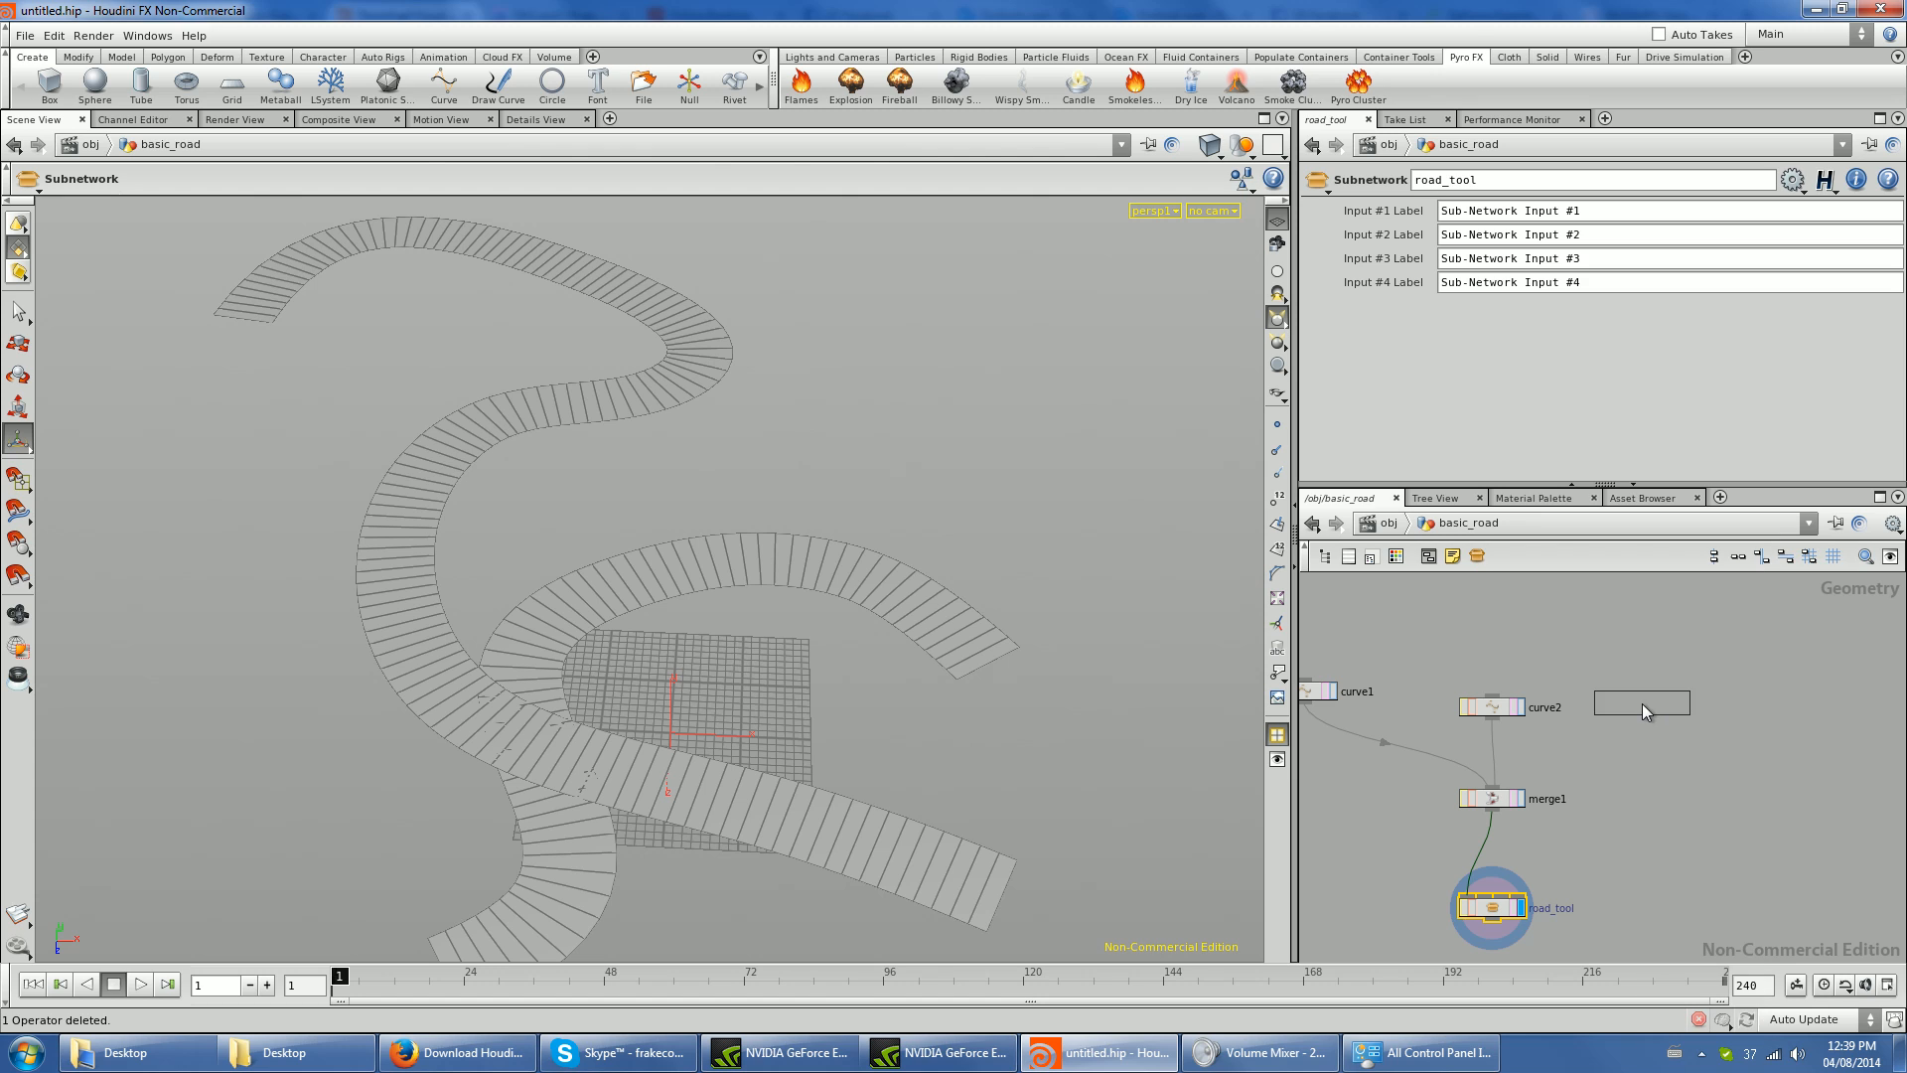
click(1642, 703)
- Draw a four-point curve branching outward from the upper road bend and wire its node into merge1
click(719, 360)
click(949, 343)
click(1112, 355)
click(1187, 429)
drag(1642, 721, 1500, 807)
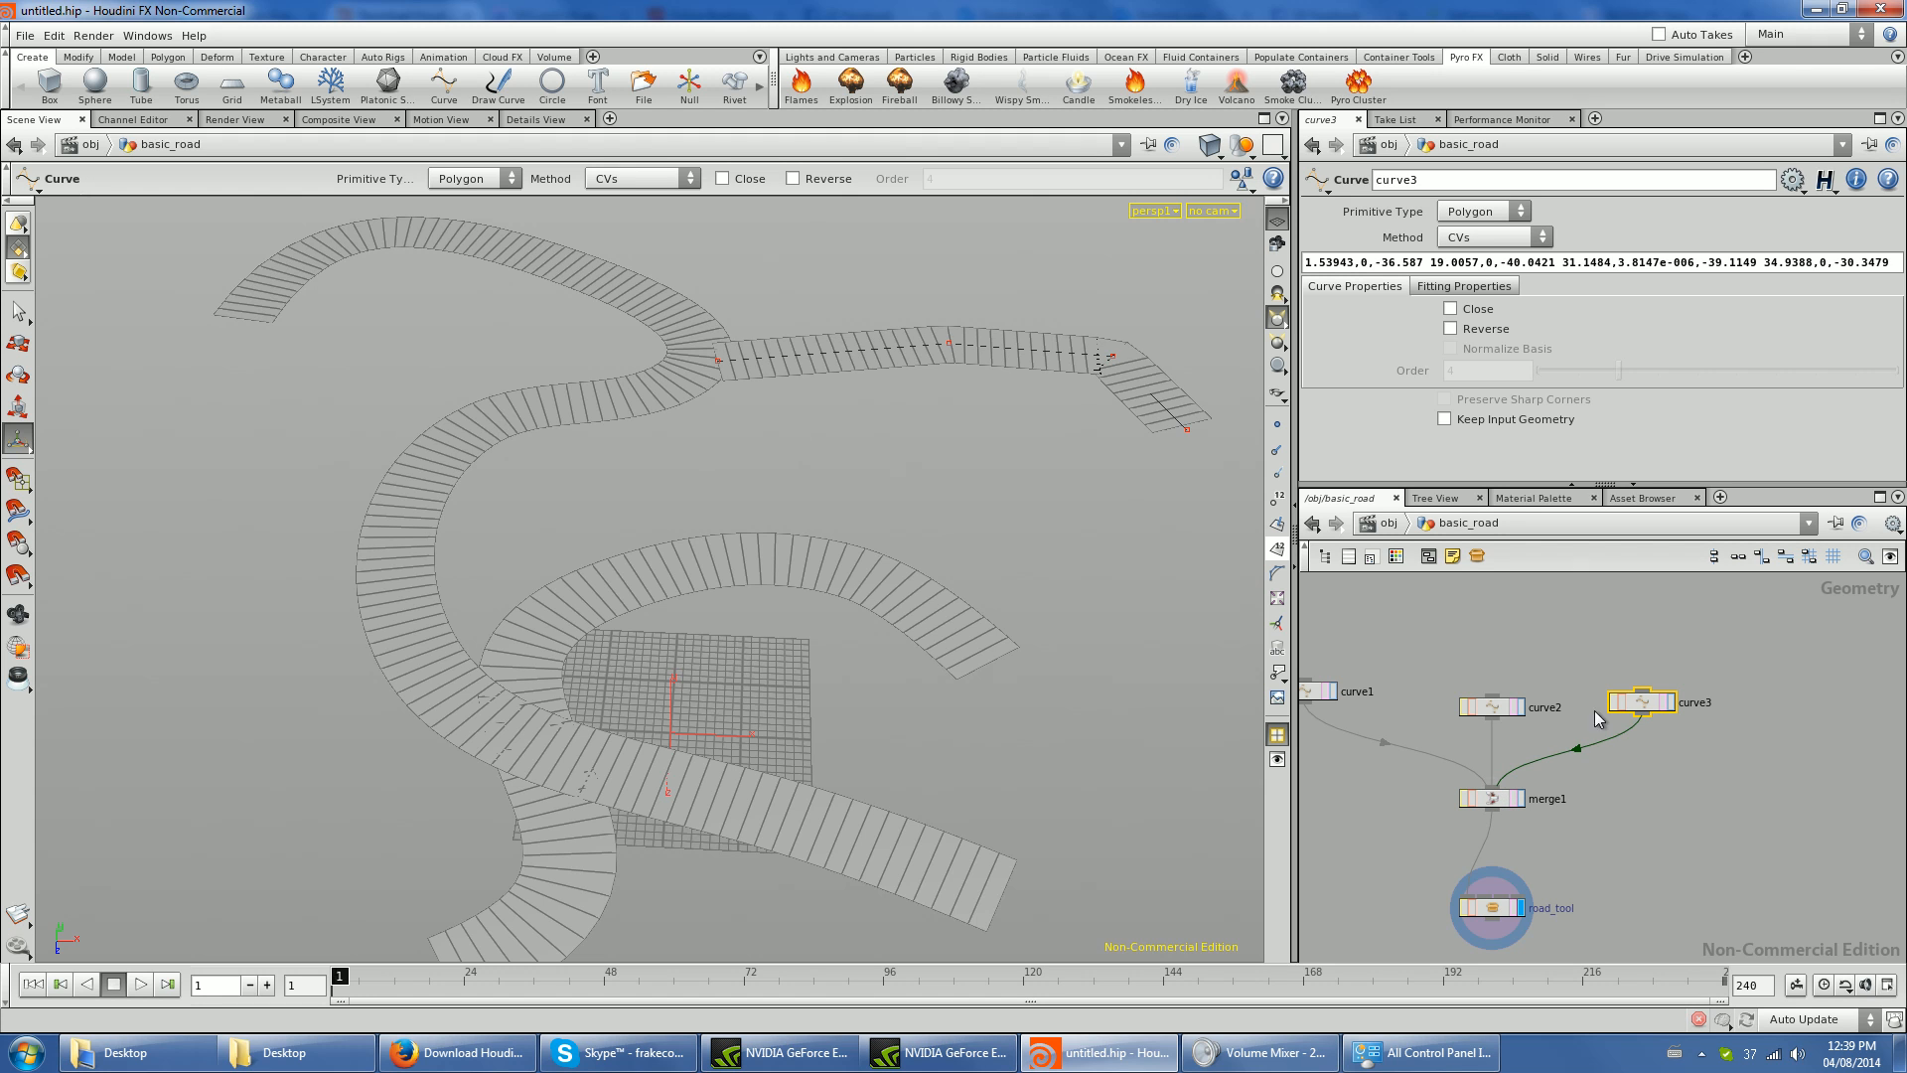
- Set curve3's primitive type to NURBS
click(1484, 210)
click(1470, 238)
key(Escape)
- Extend curve3 with four more points so the new road sweeps around past the end of the lower road, and finish the curve
drag(1196, 473, 936, 626)
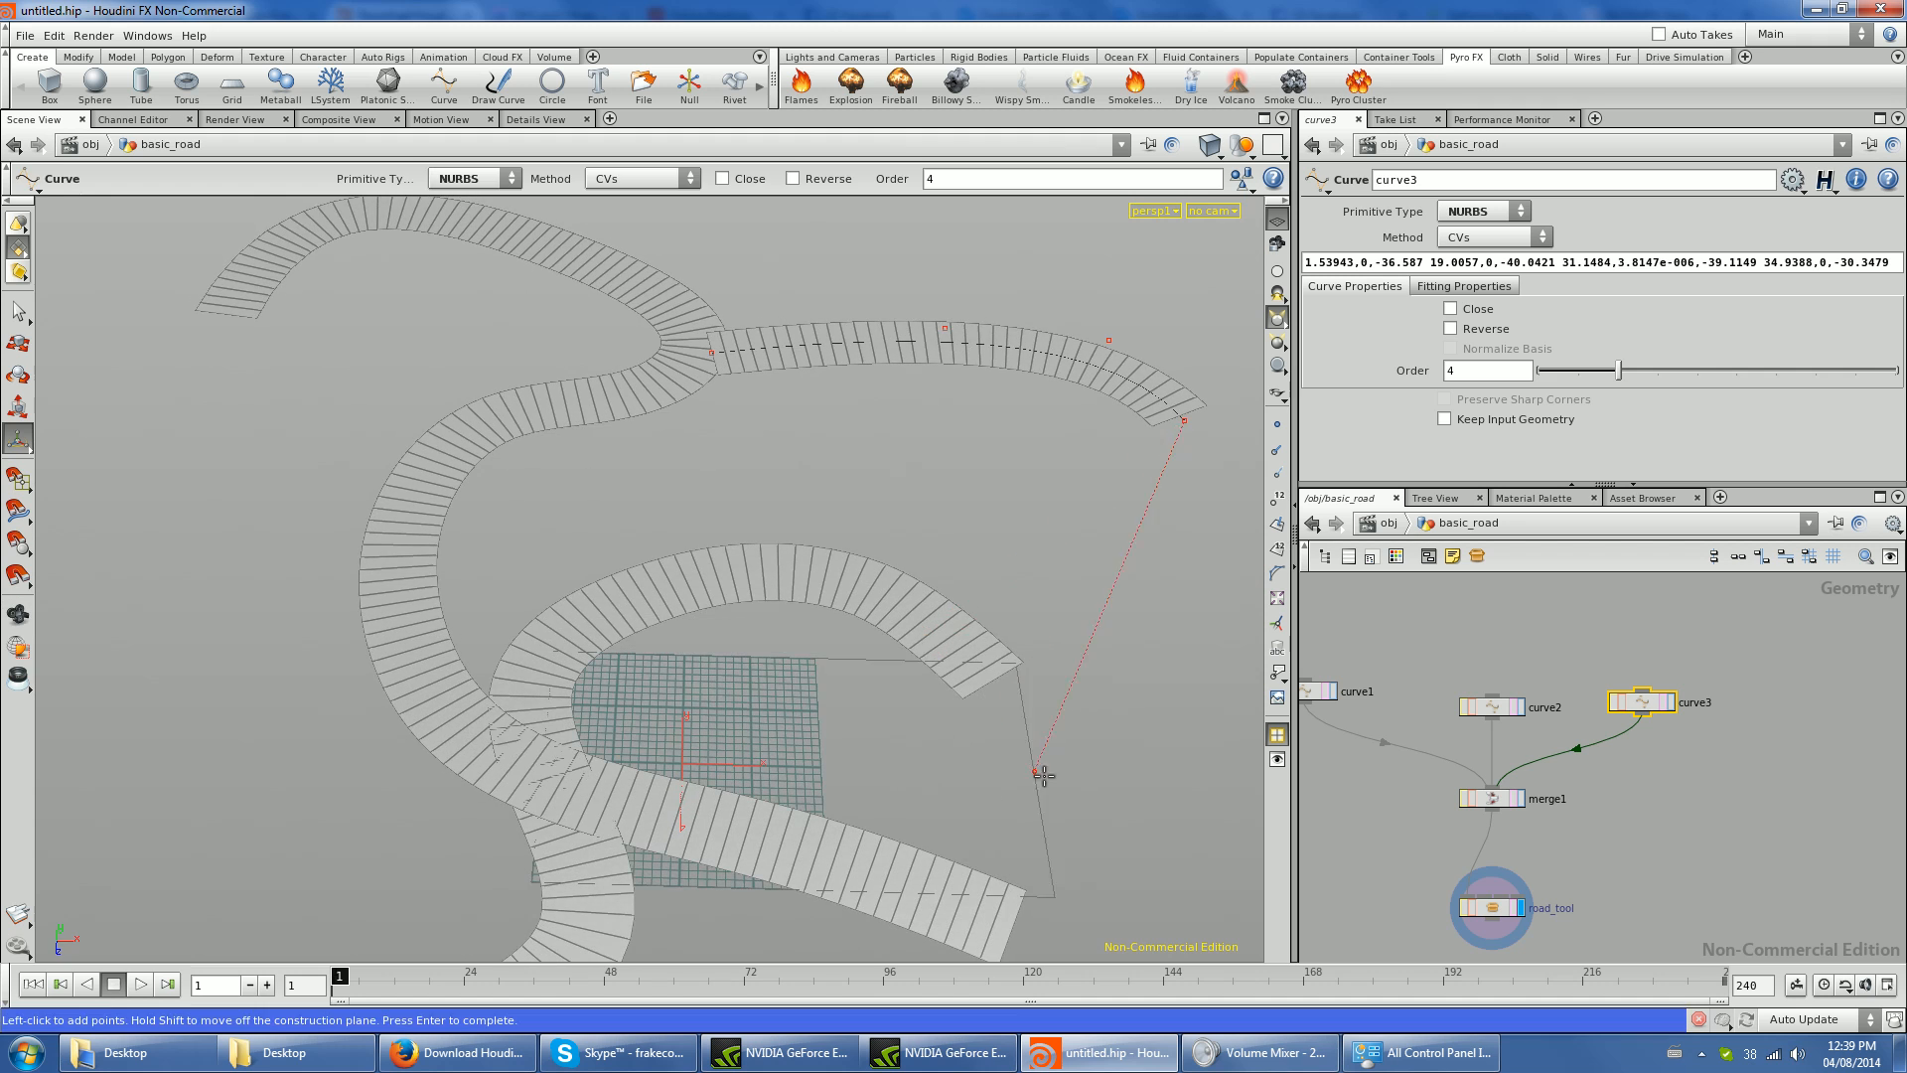
key(space)
middle_drag(1029, 766, 1052, 618)
key(space)
scroll(950, 613, down, 2)
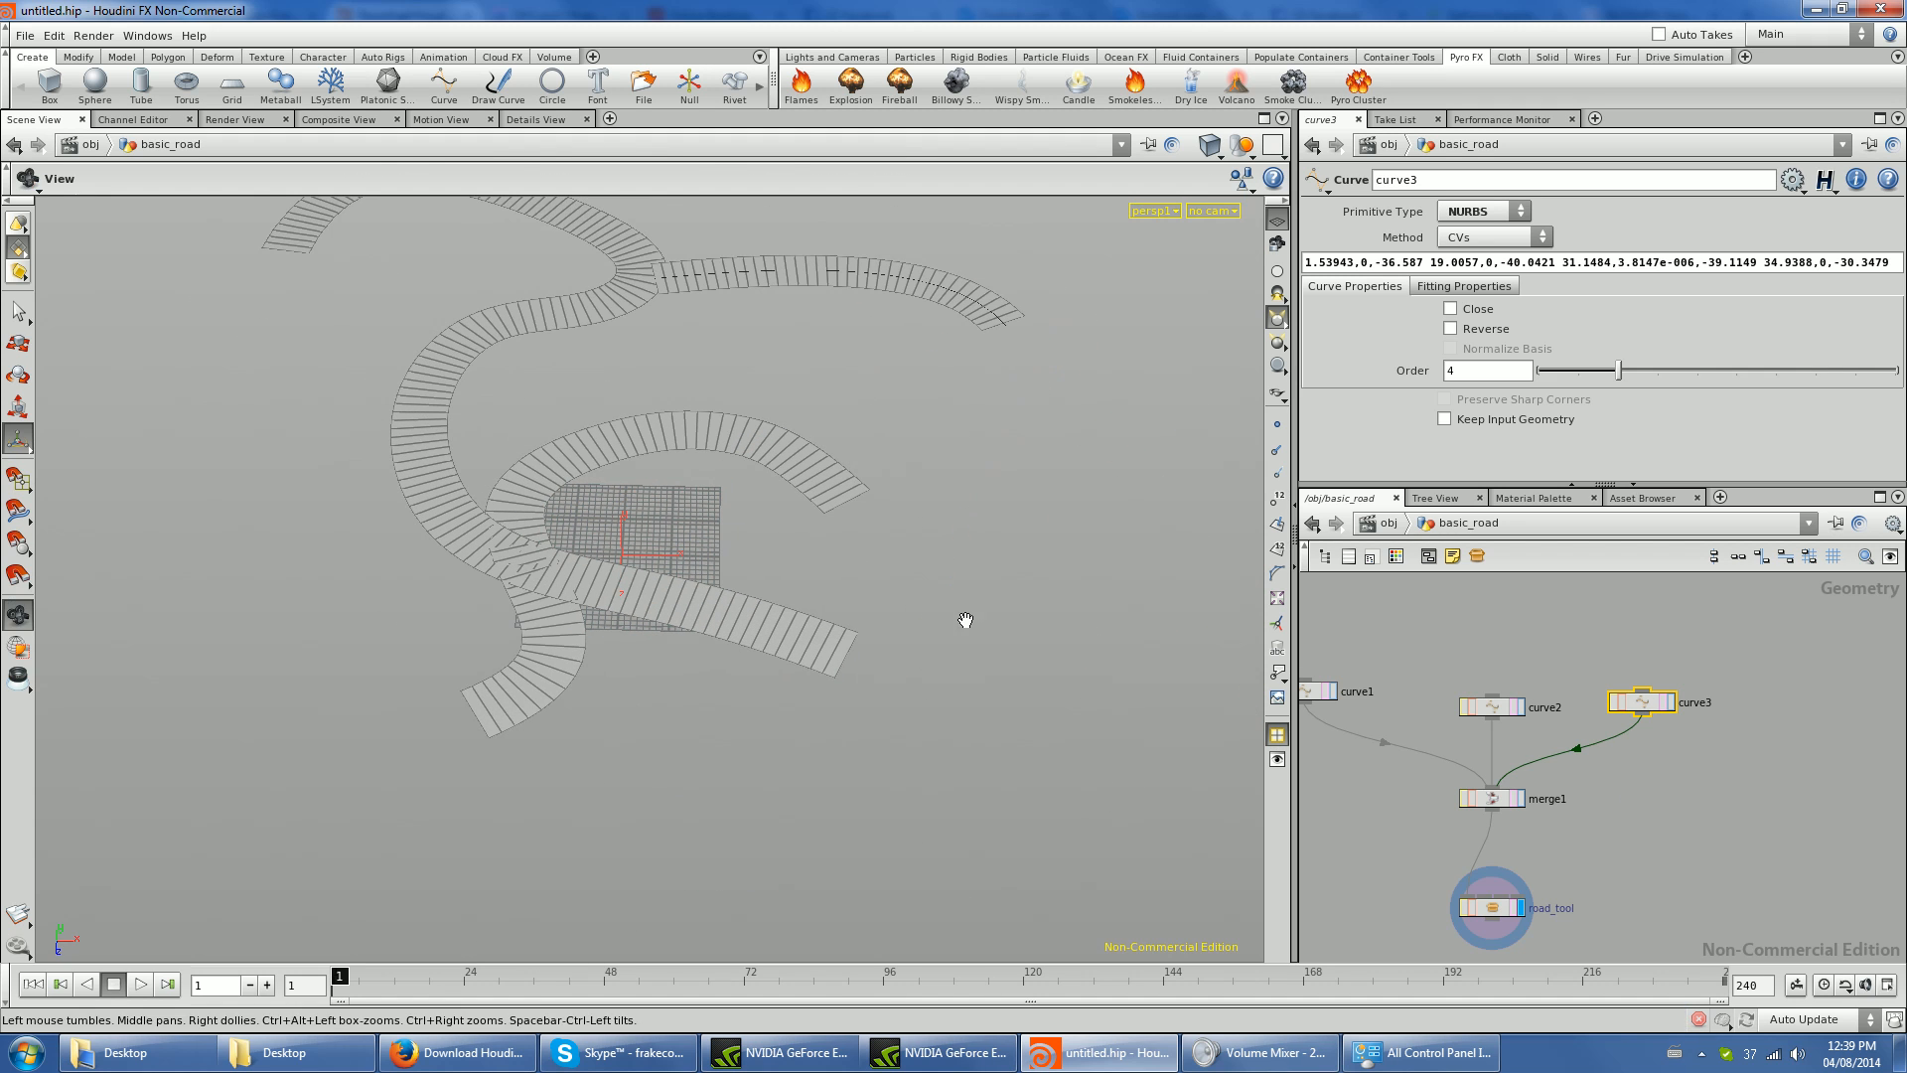
click(1061, 493)
click(933, 624)
click(839, 653)
click(739, 828)
key(Return)
key(space)
drag(931, 517, 1083, 691)
- Move road_tool closer to merge1 and open the Edit Parameter Interface window for it
drag(1495, 910, 1495, 885)
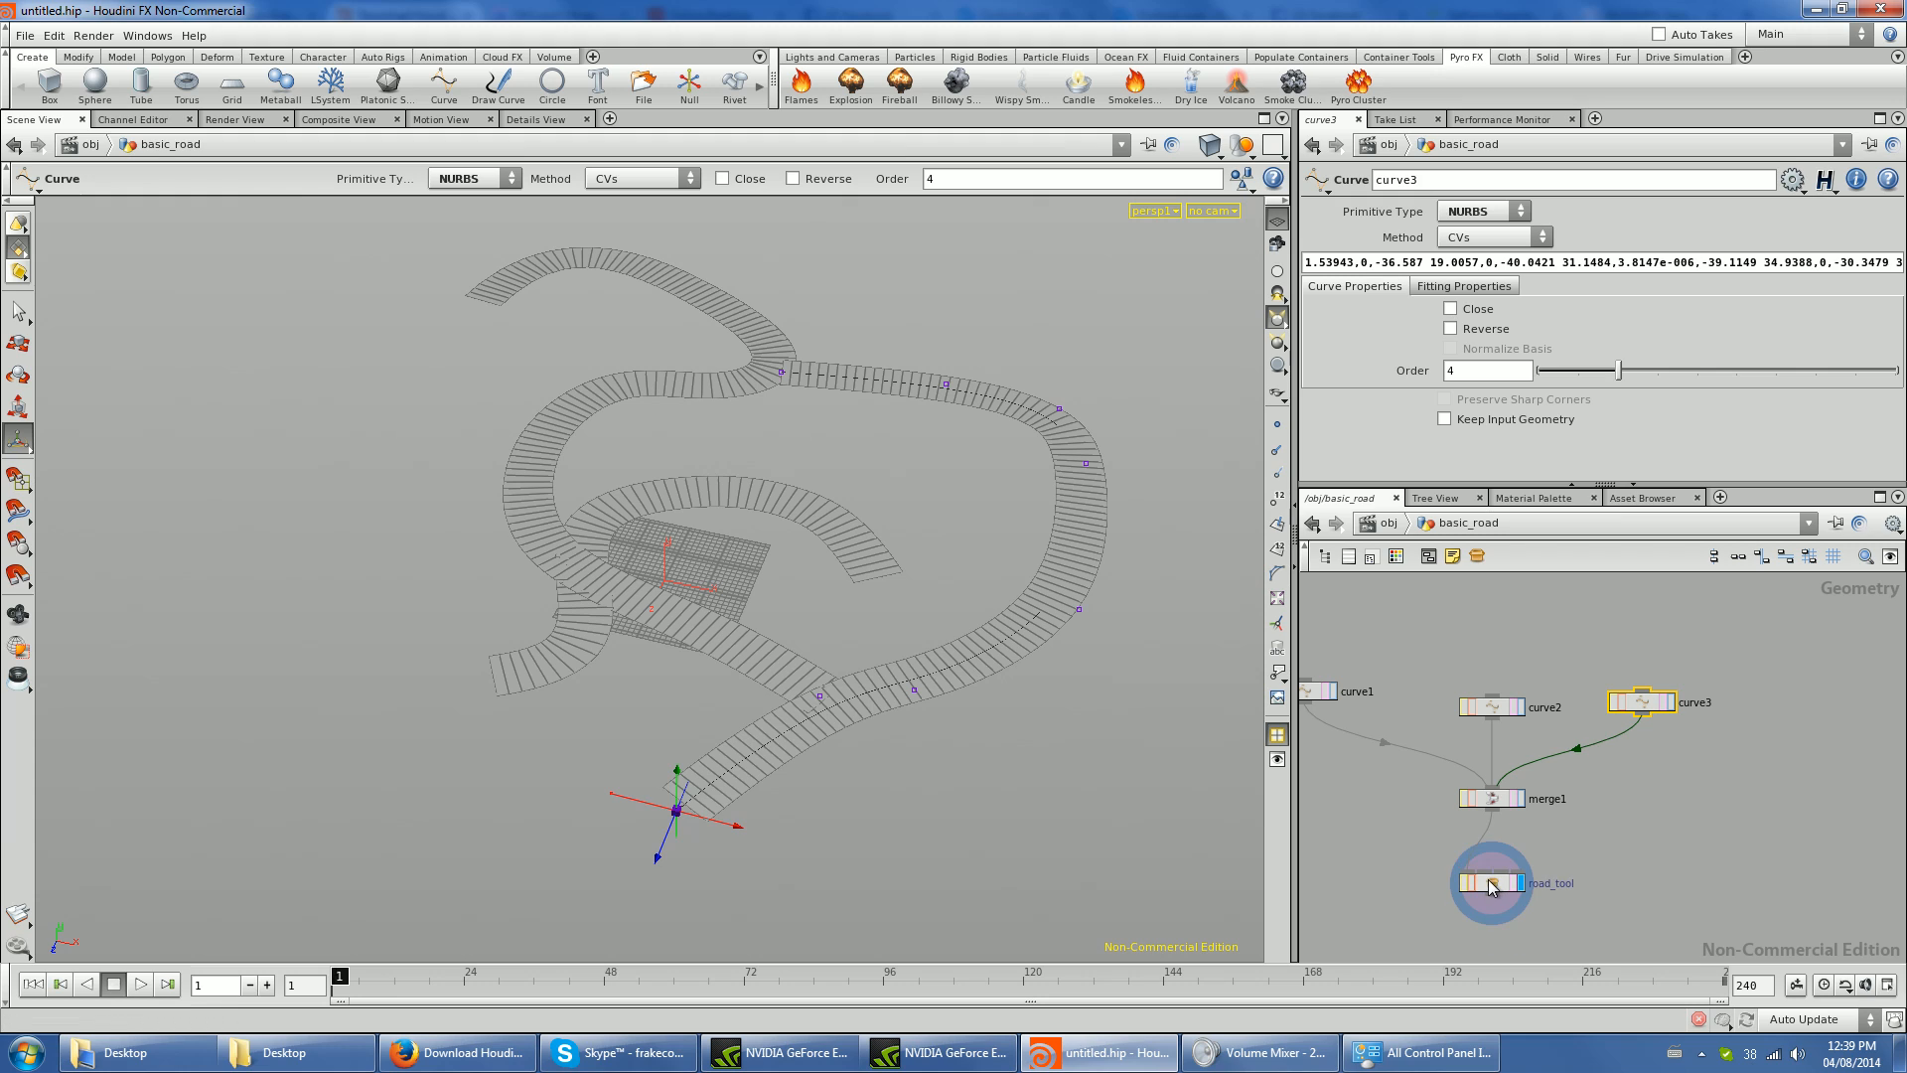
click(1493, 884)
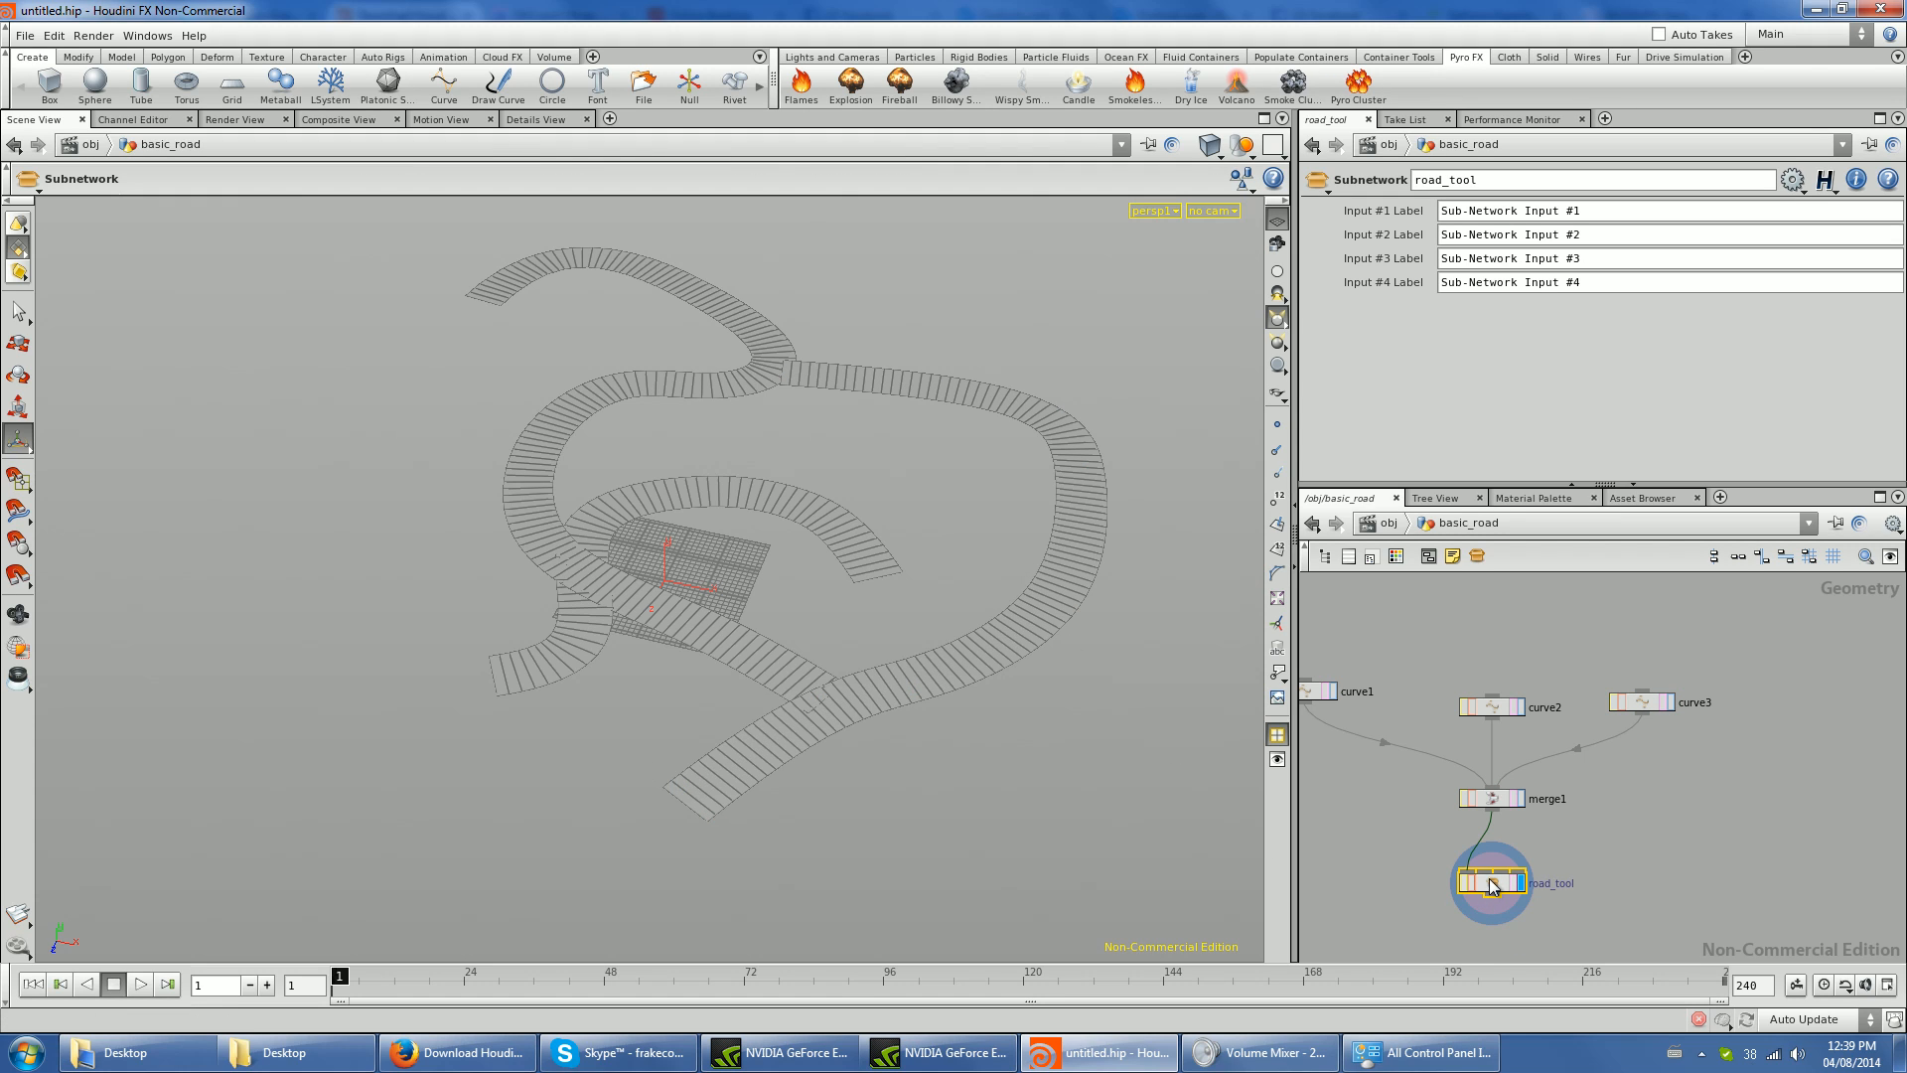
click(1792, 180)
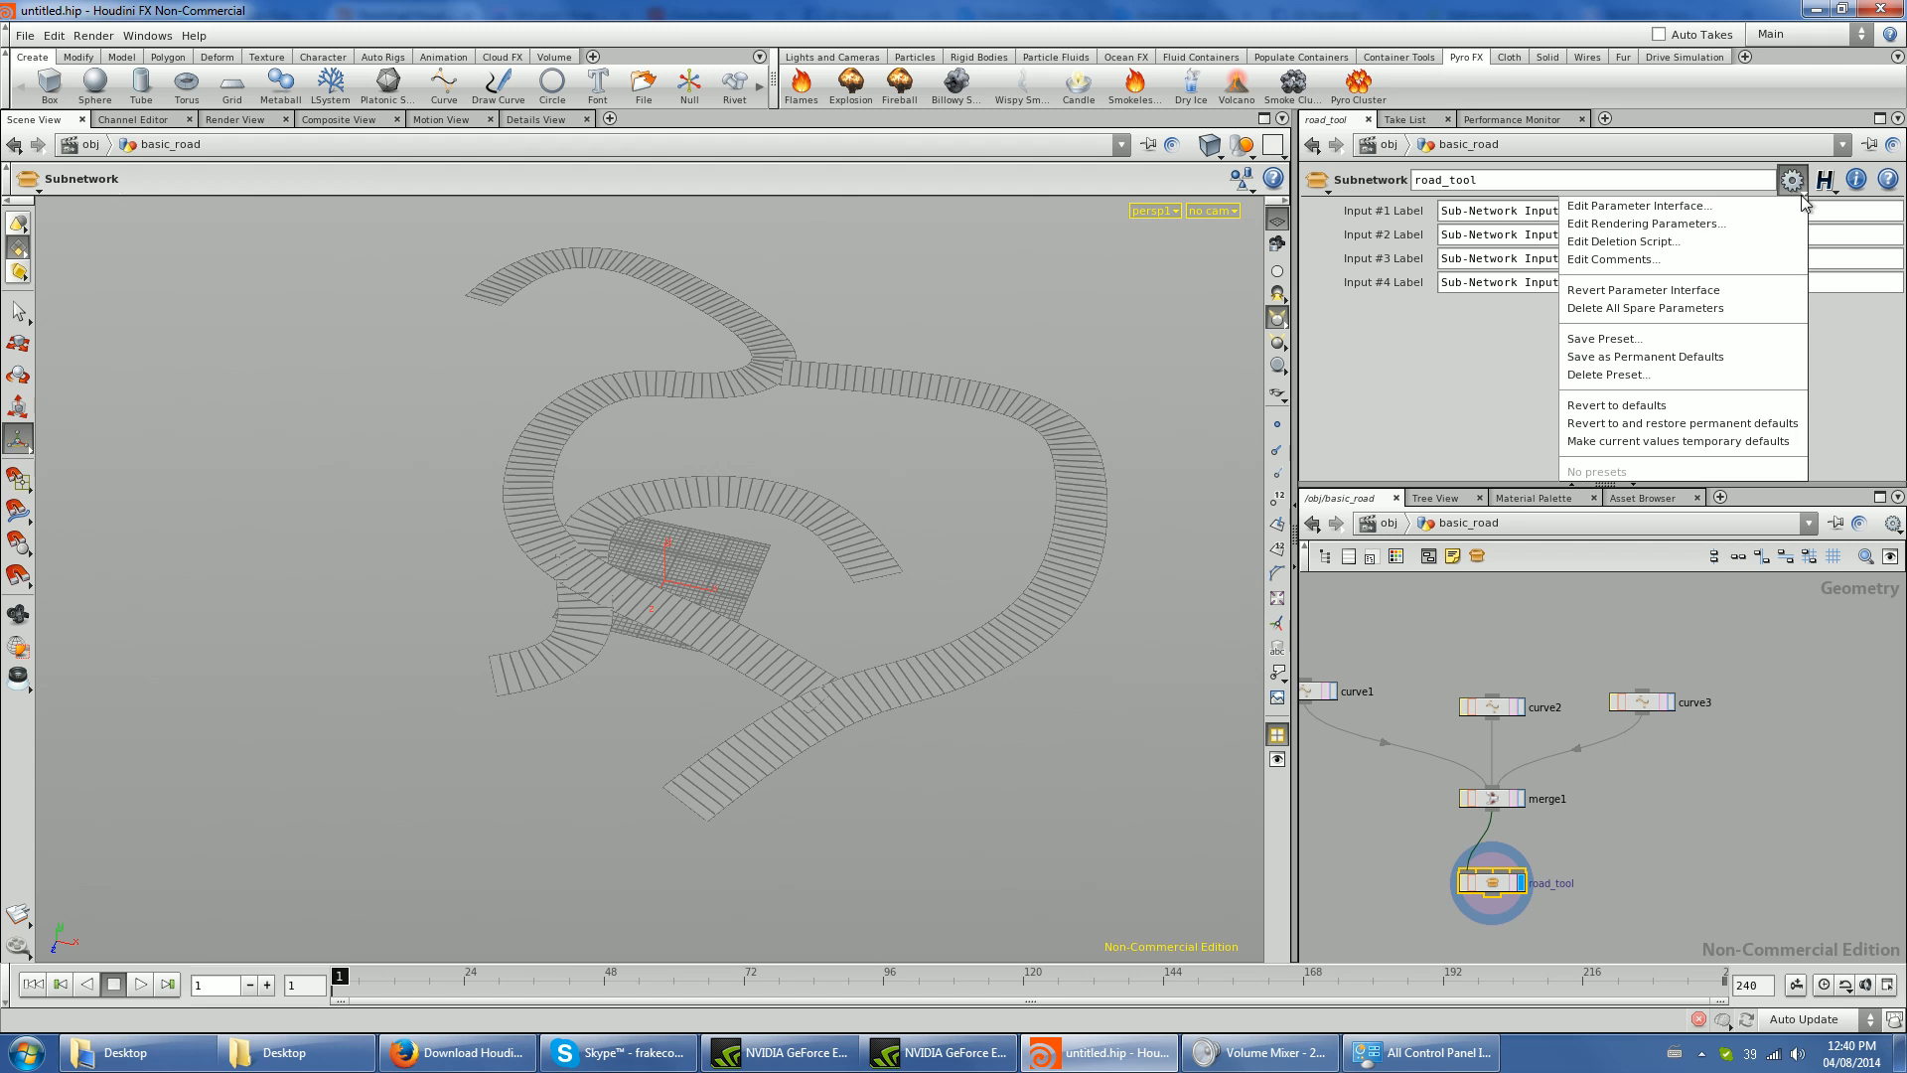
click(1753, 205)
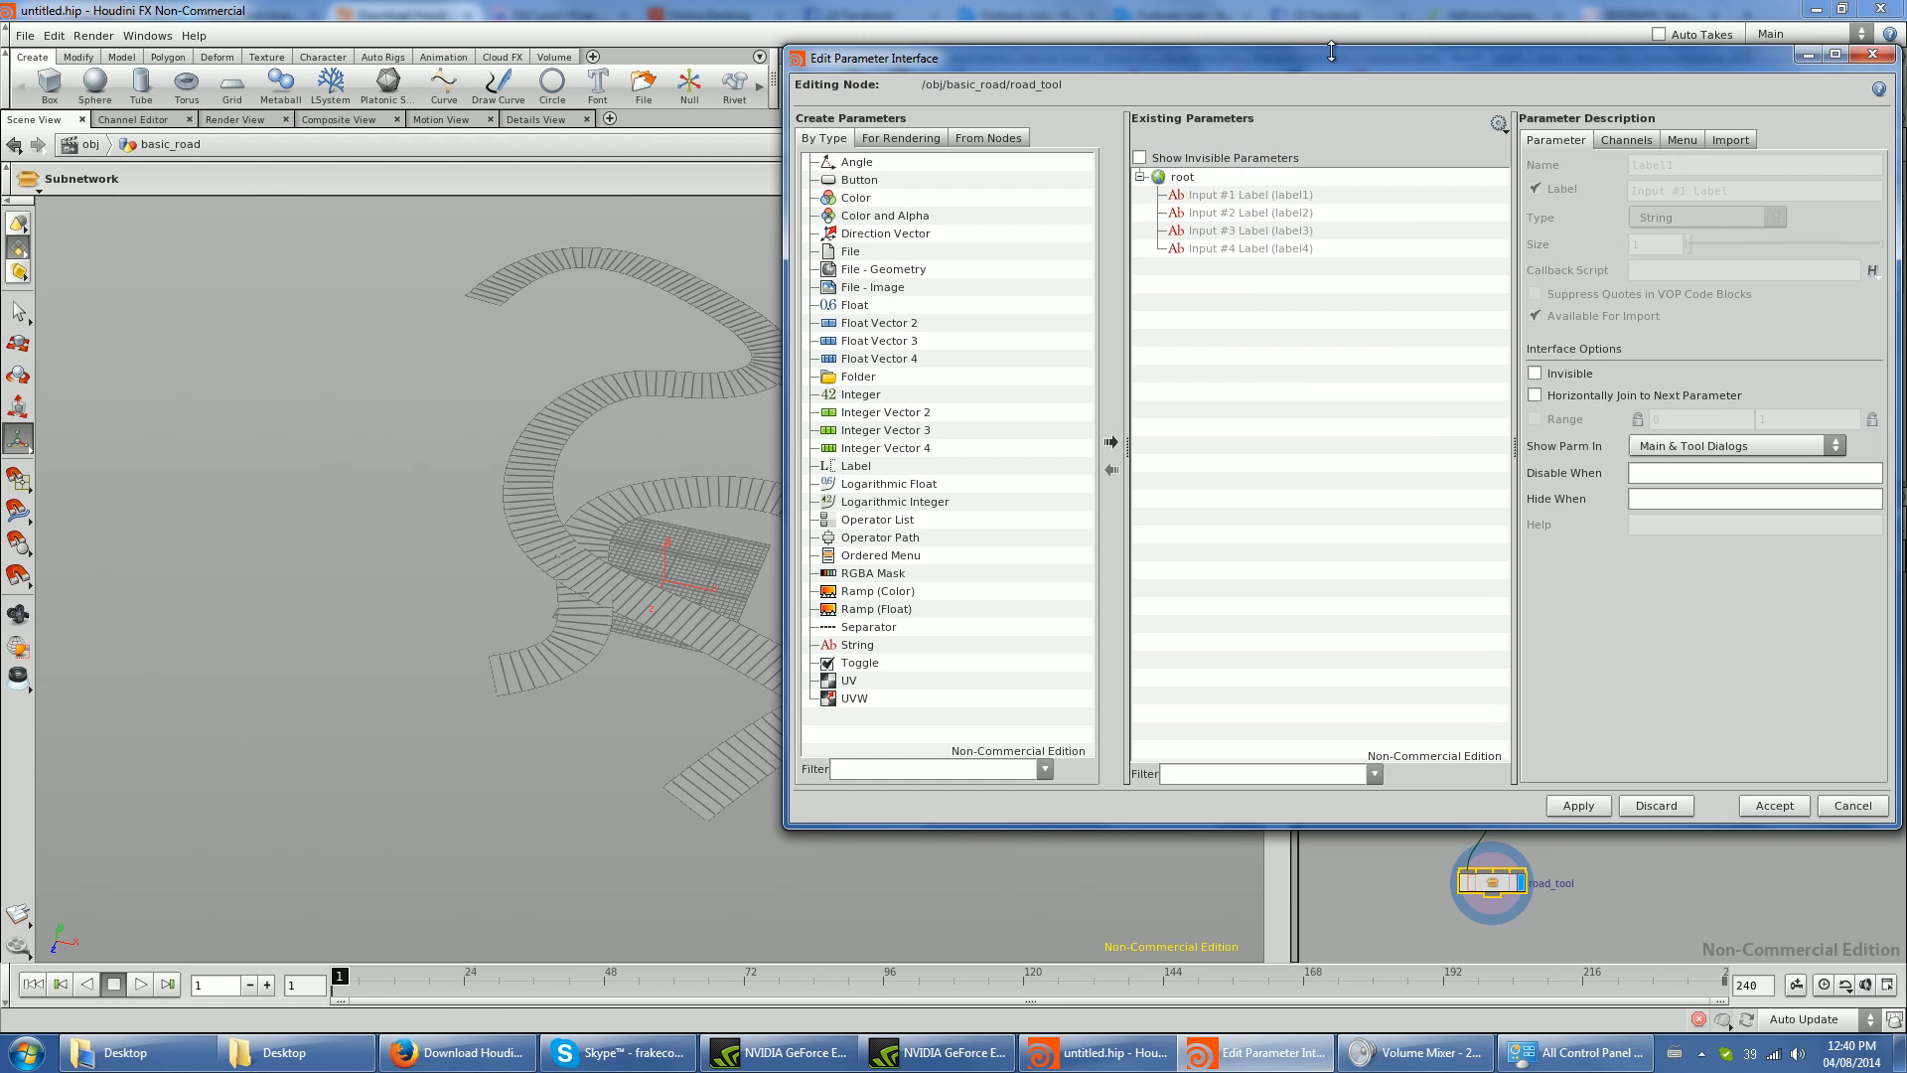
drag(1329, 40, 623, 86)
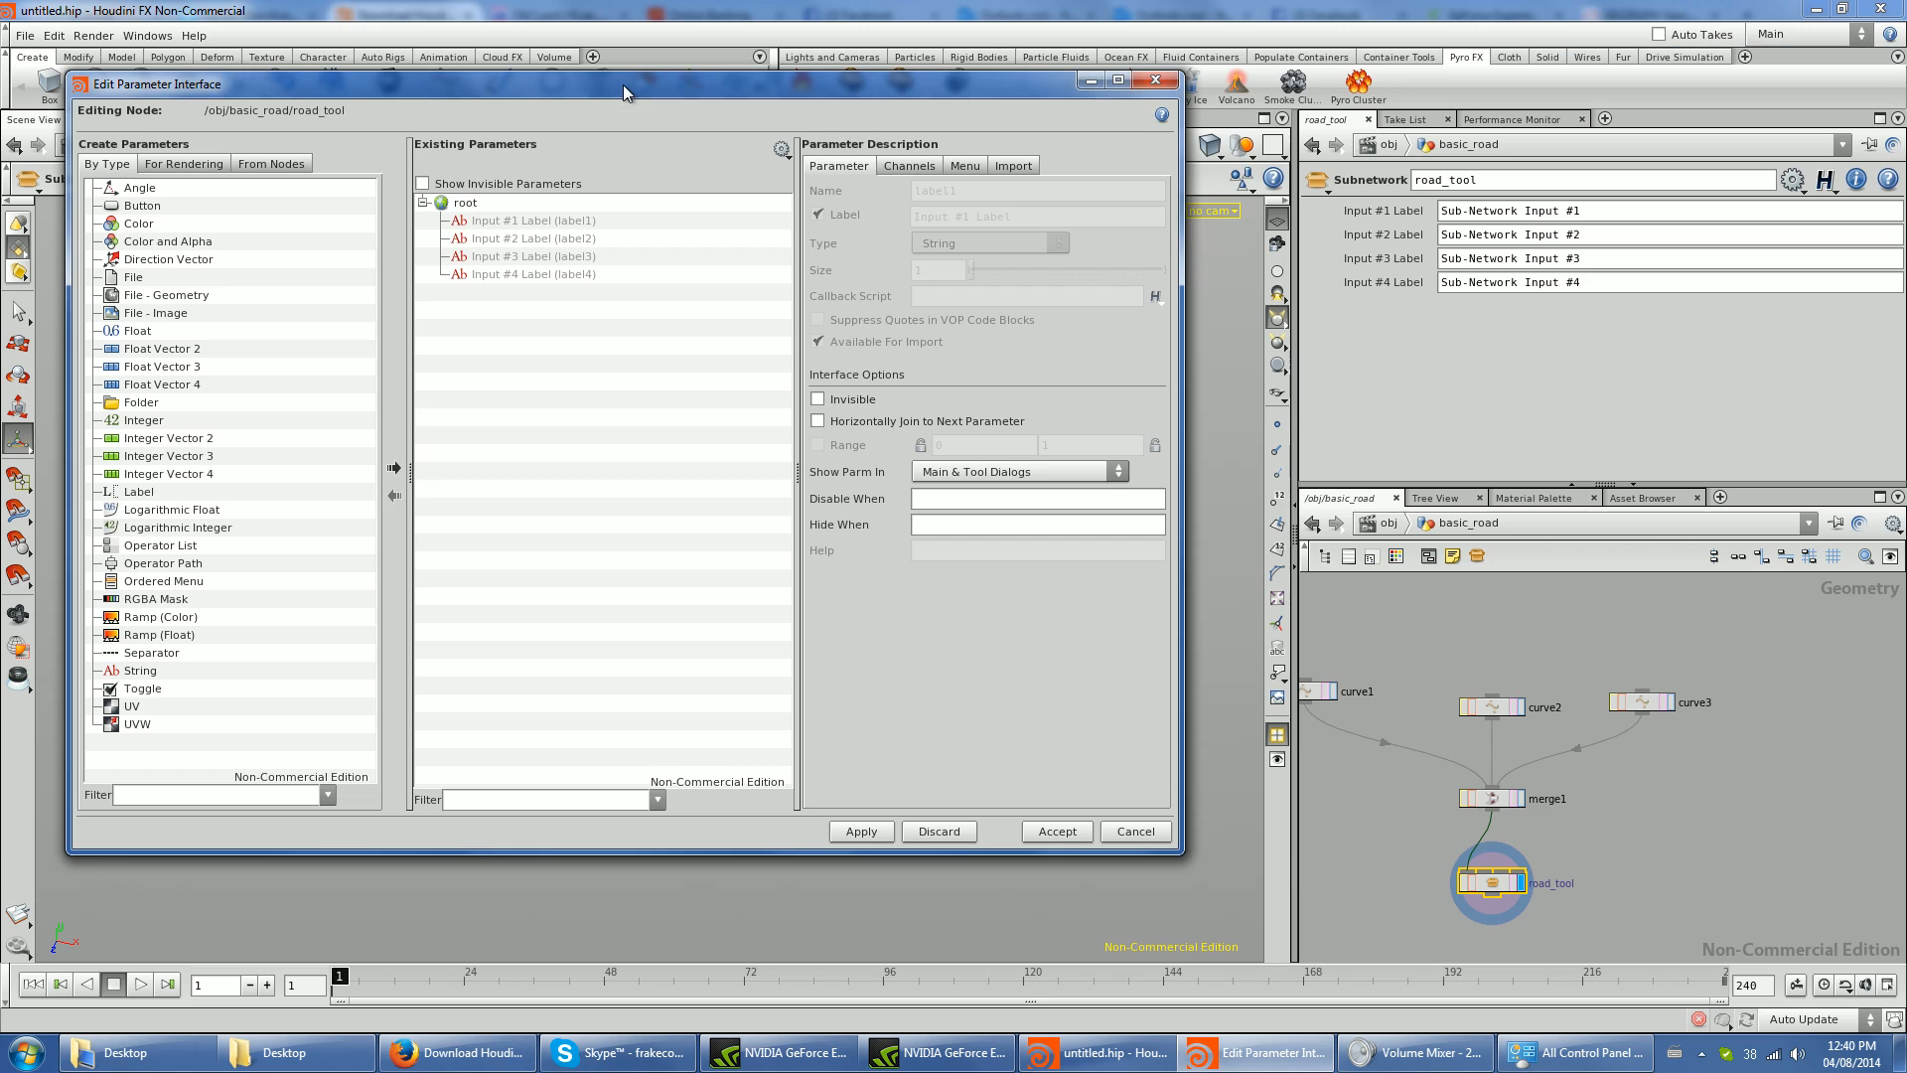
drag(808, 127, 868, 125)
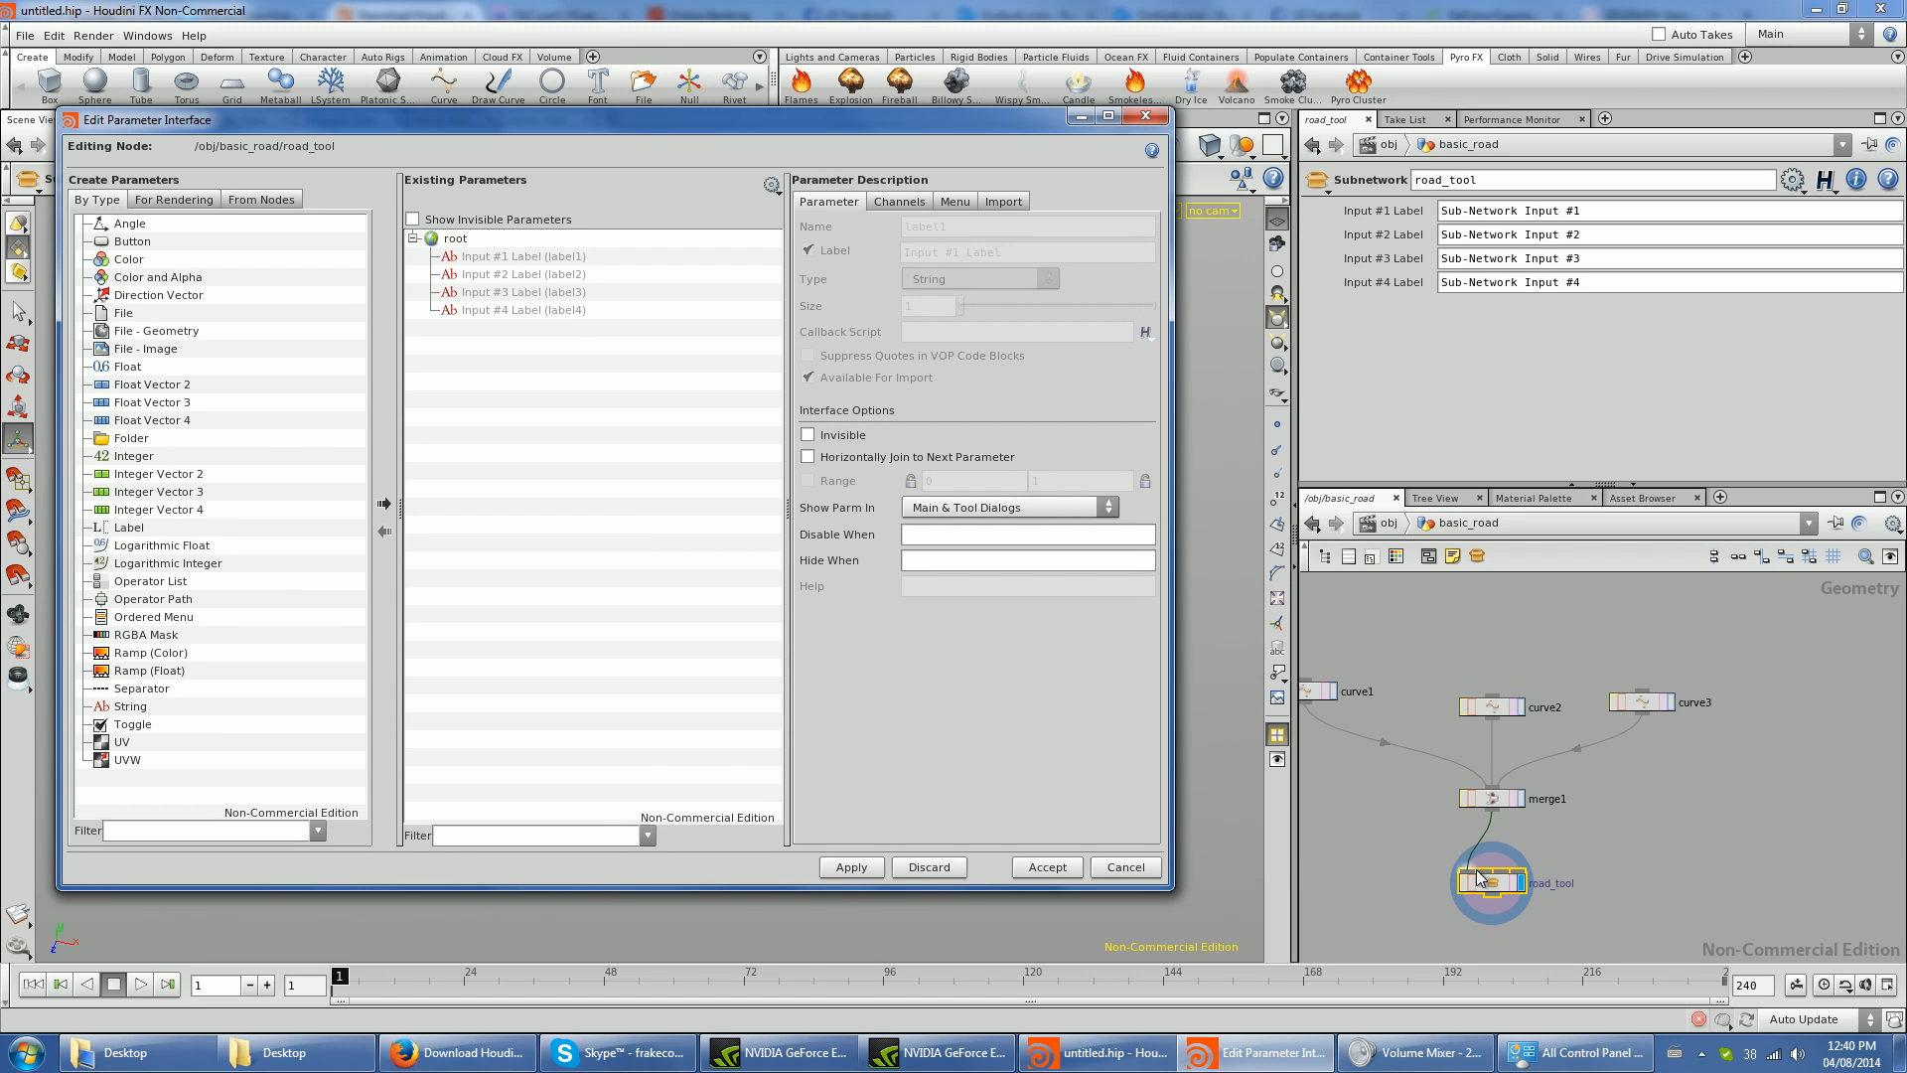
- Open road_tool and add resample1's Length to the subnetwork's existing parameters
click(112, 368)
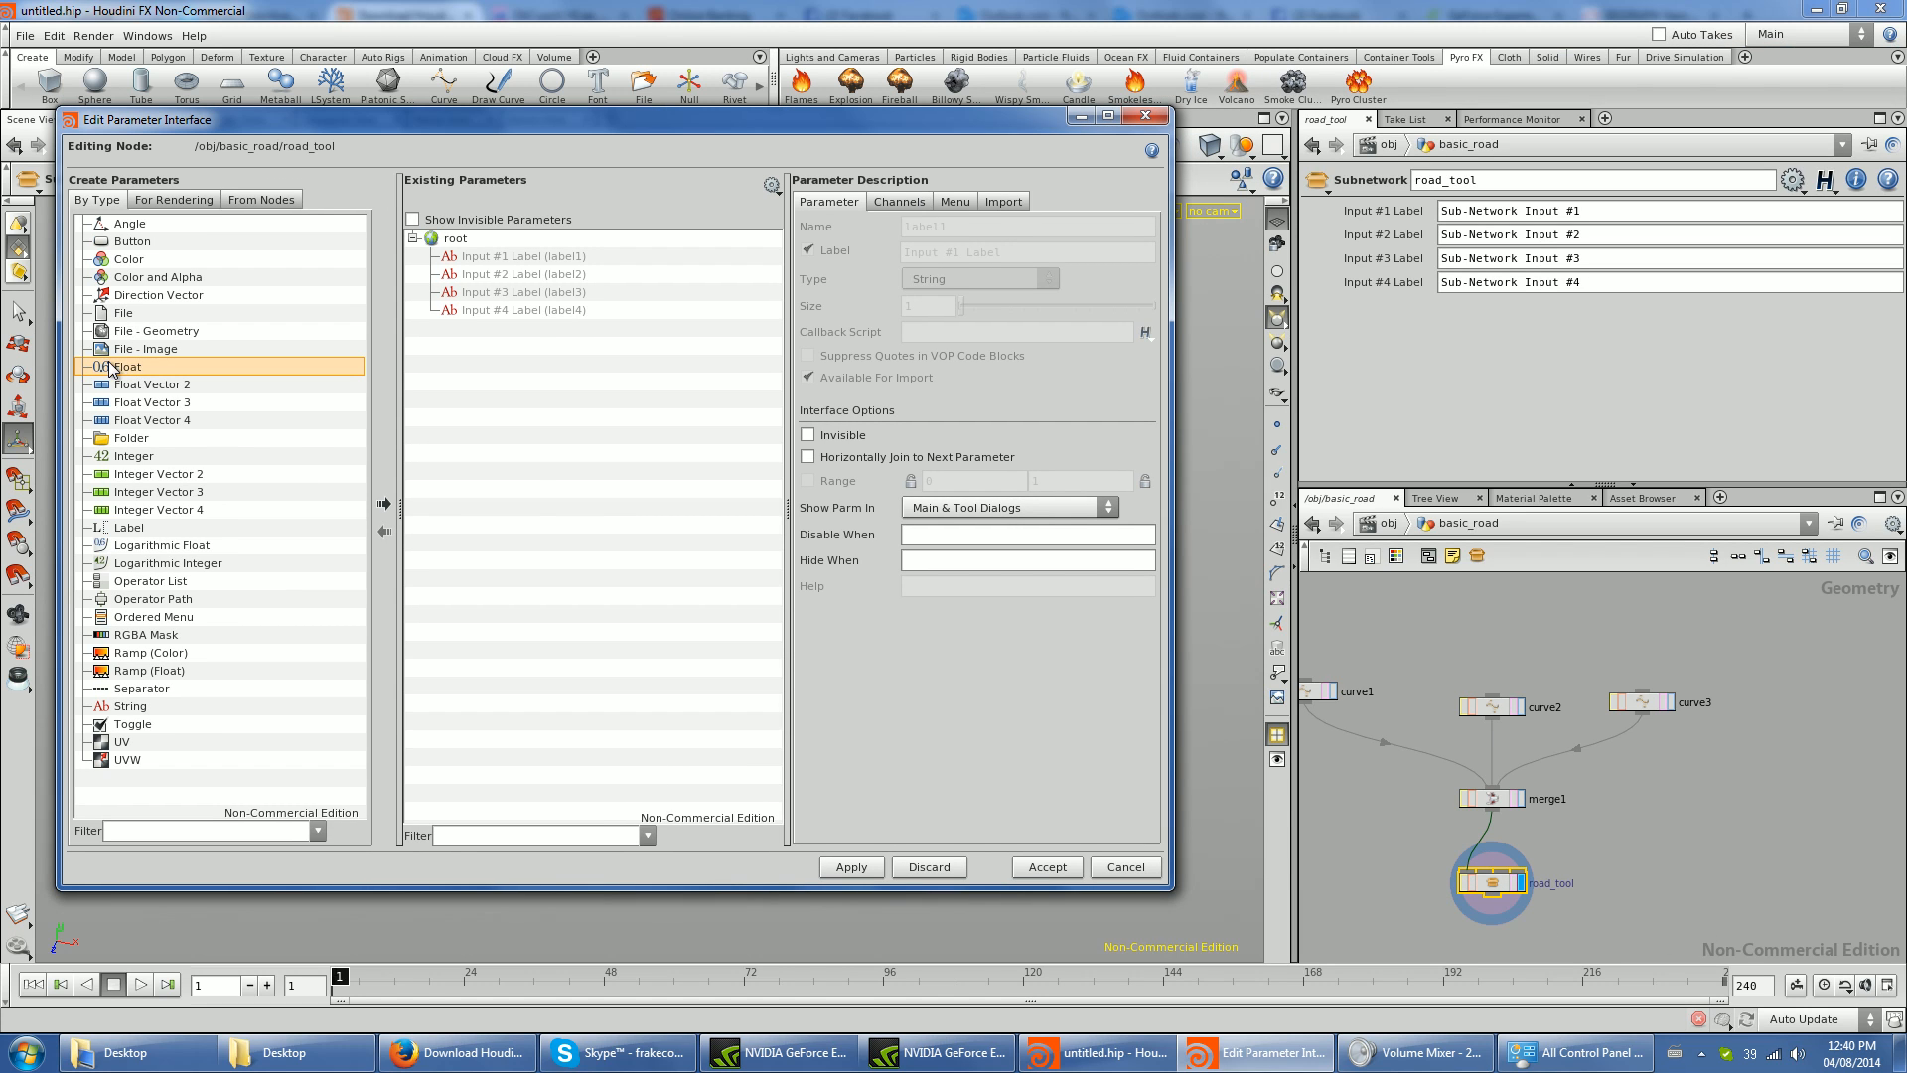
double_click(1492, 882)
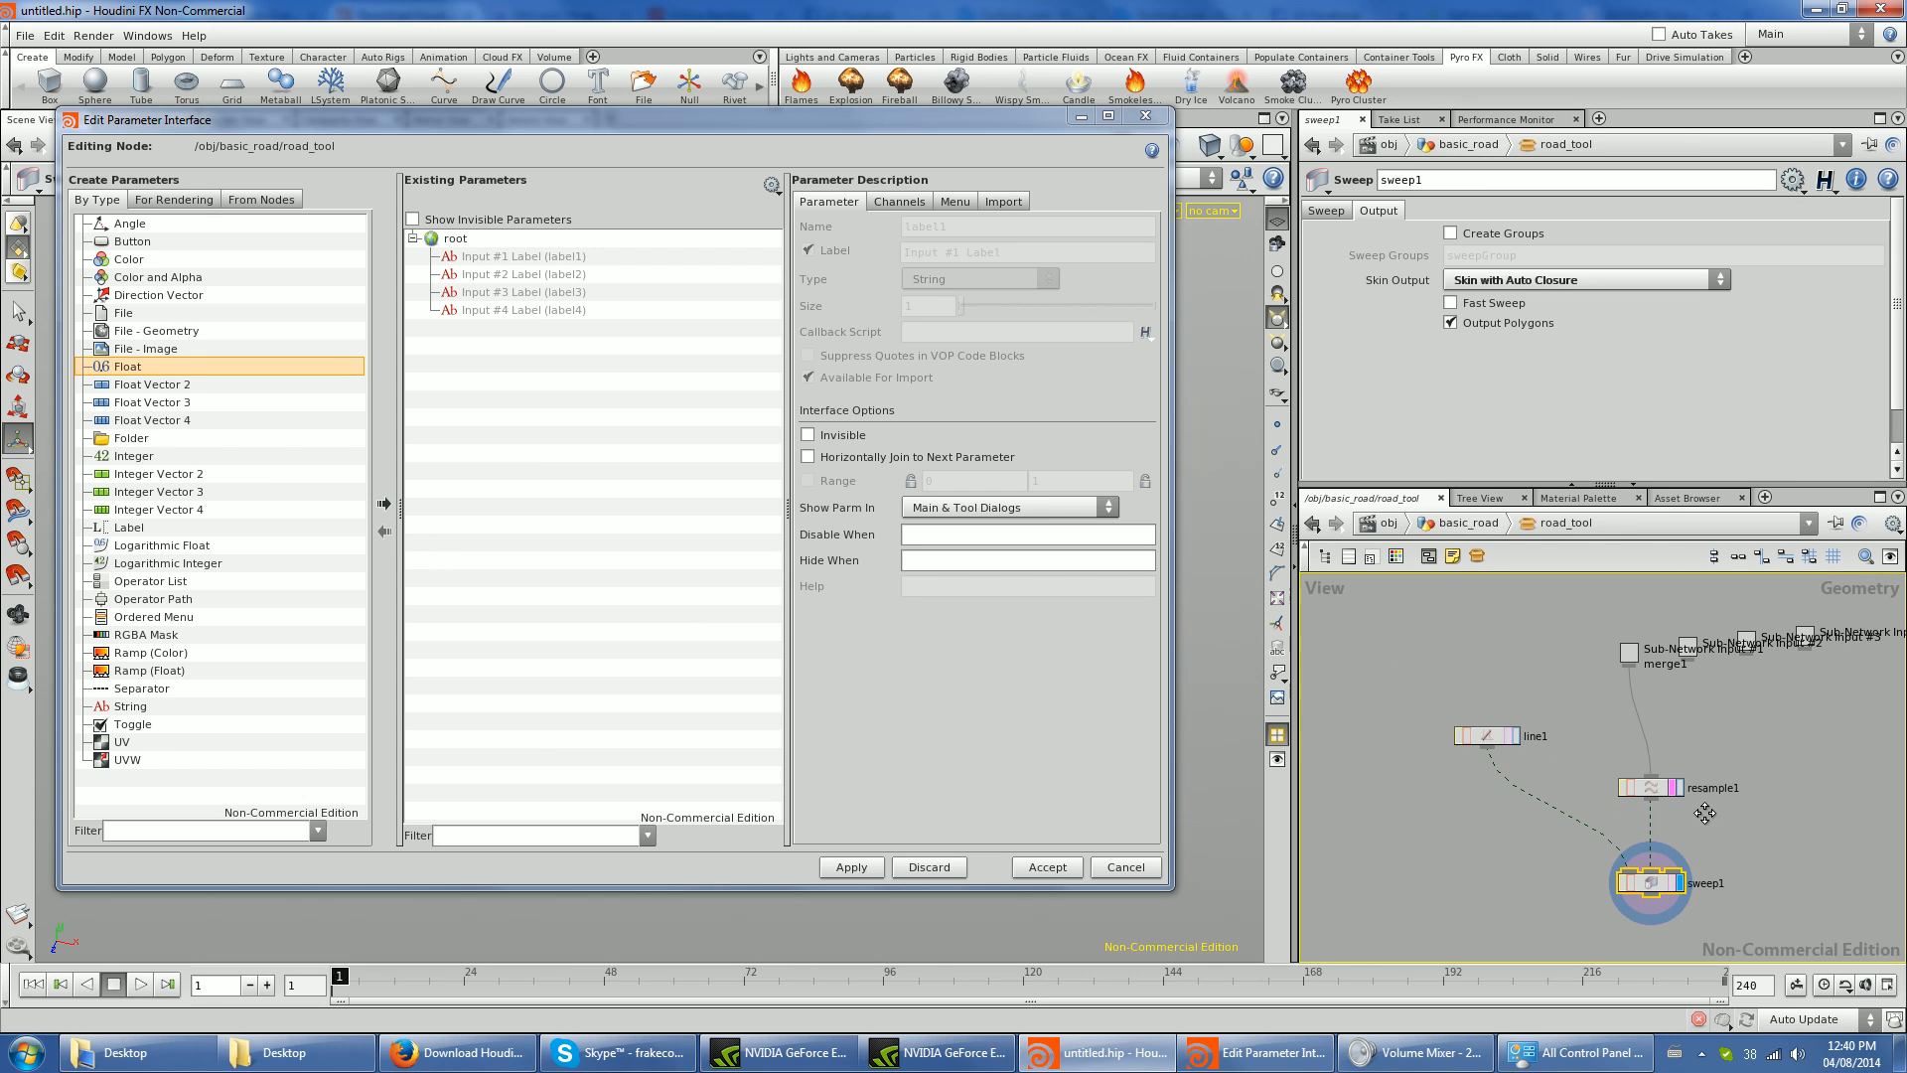
click(1649, 789)
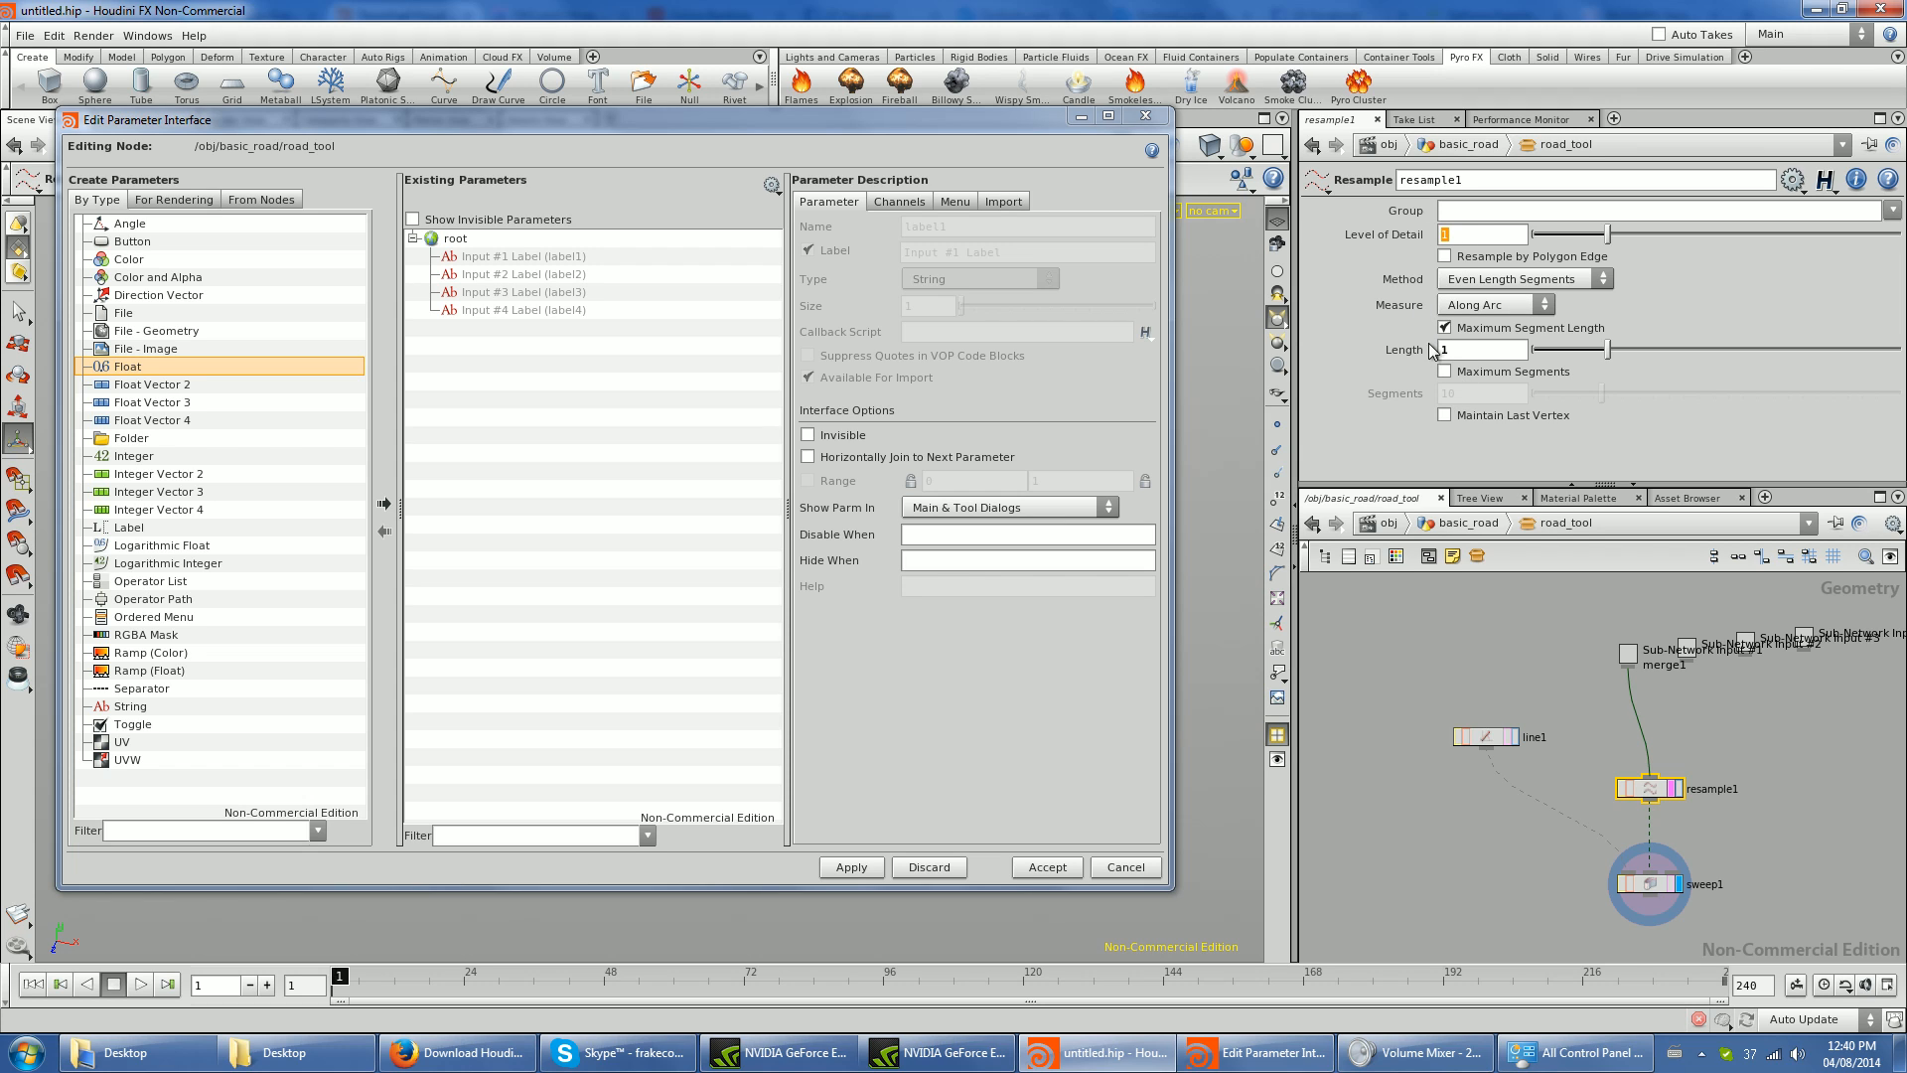
drag(1404, 349, 489, 416)
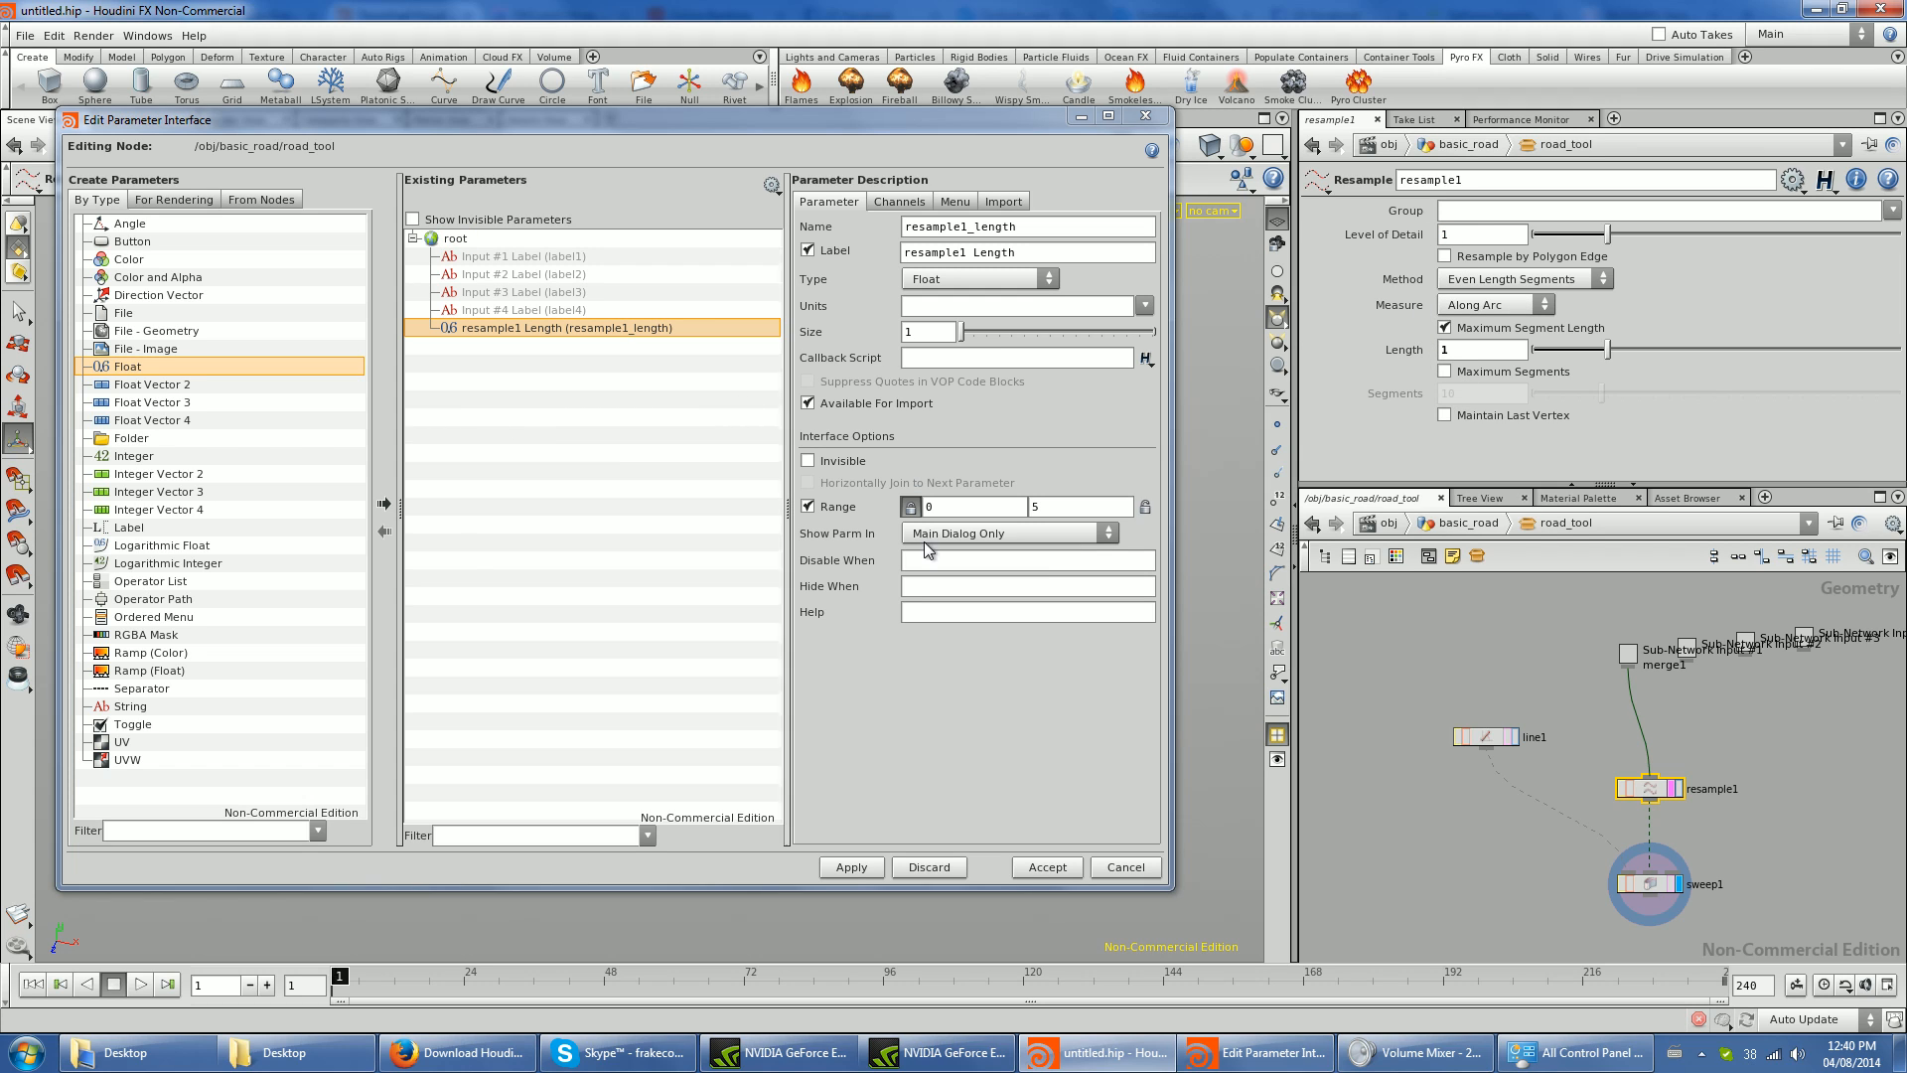
- Add line1's Distance to road_tool's existing parameters
drag(1489, 743, 1500, 748)
click(1500, 748)
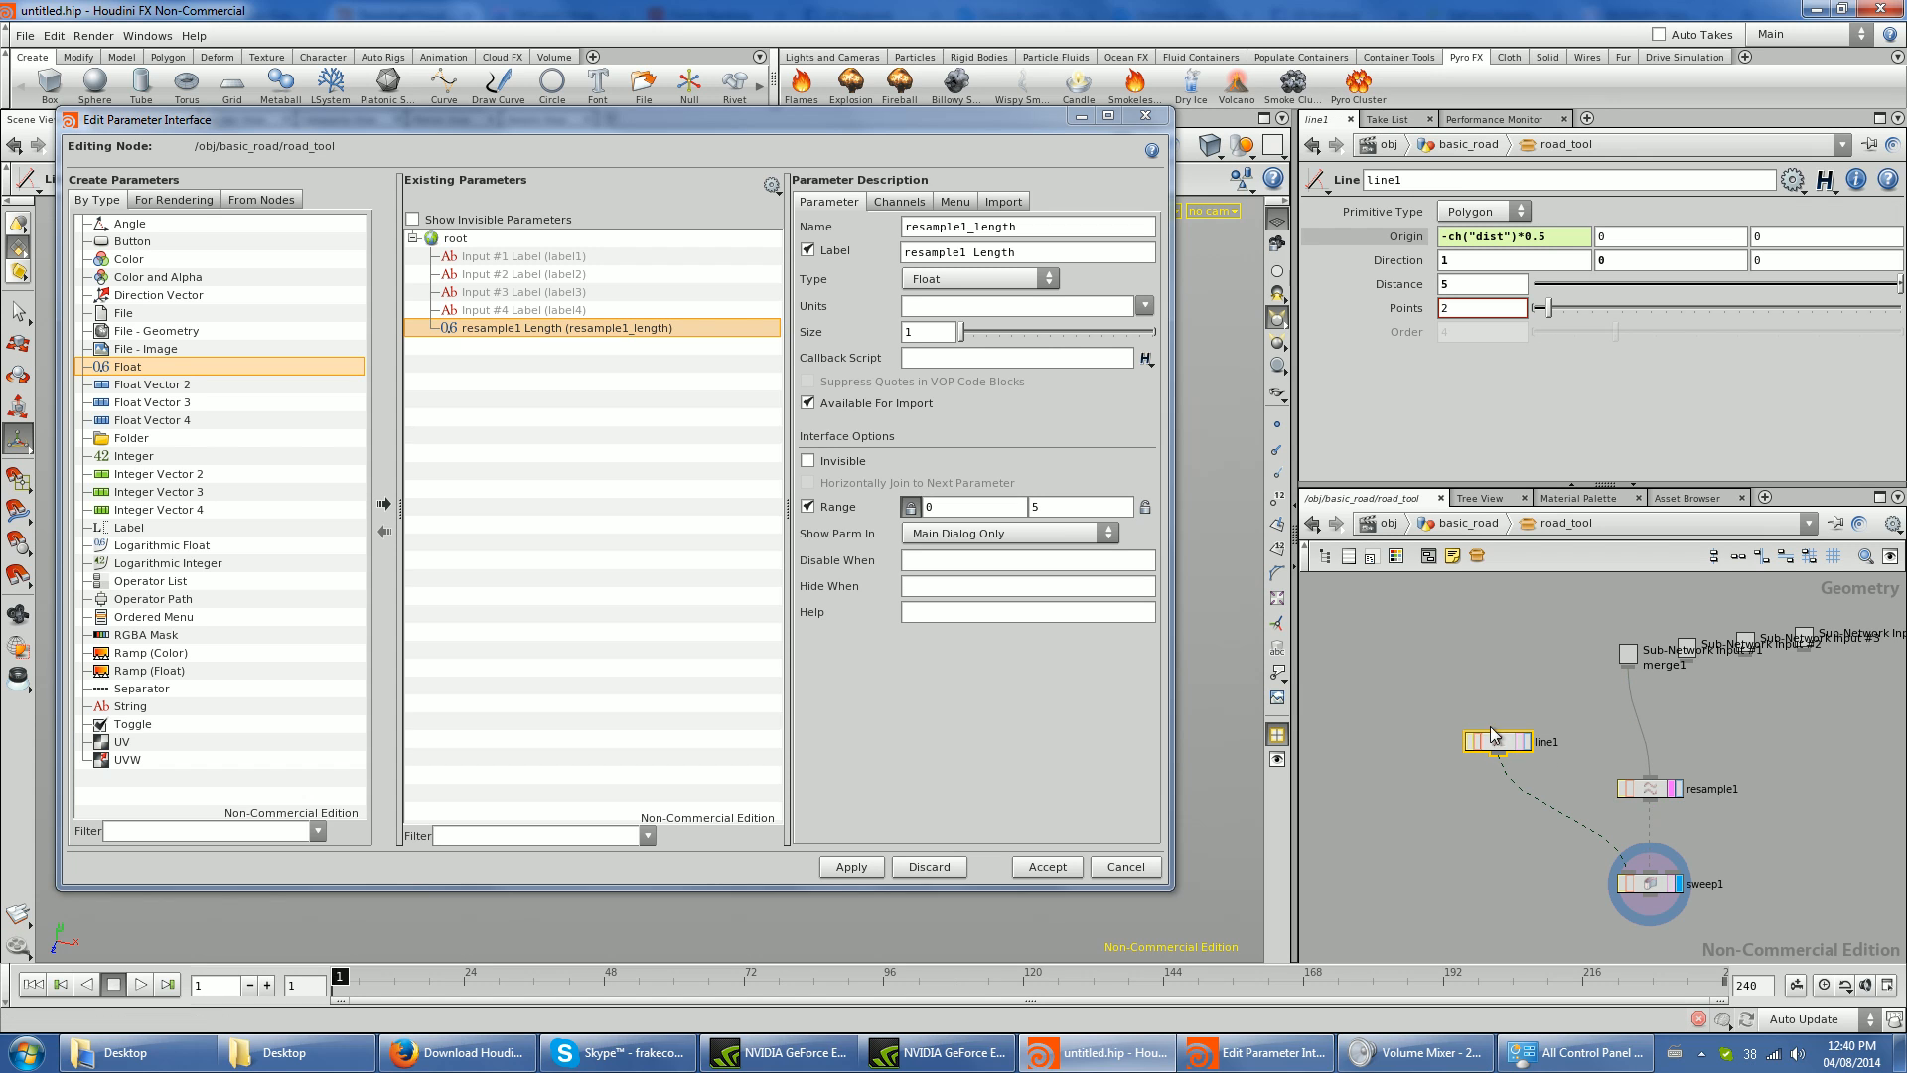
drag(1401, 284, 584, 500)
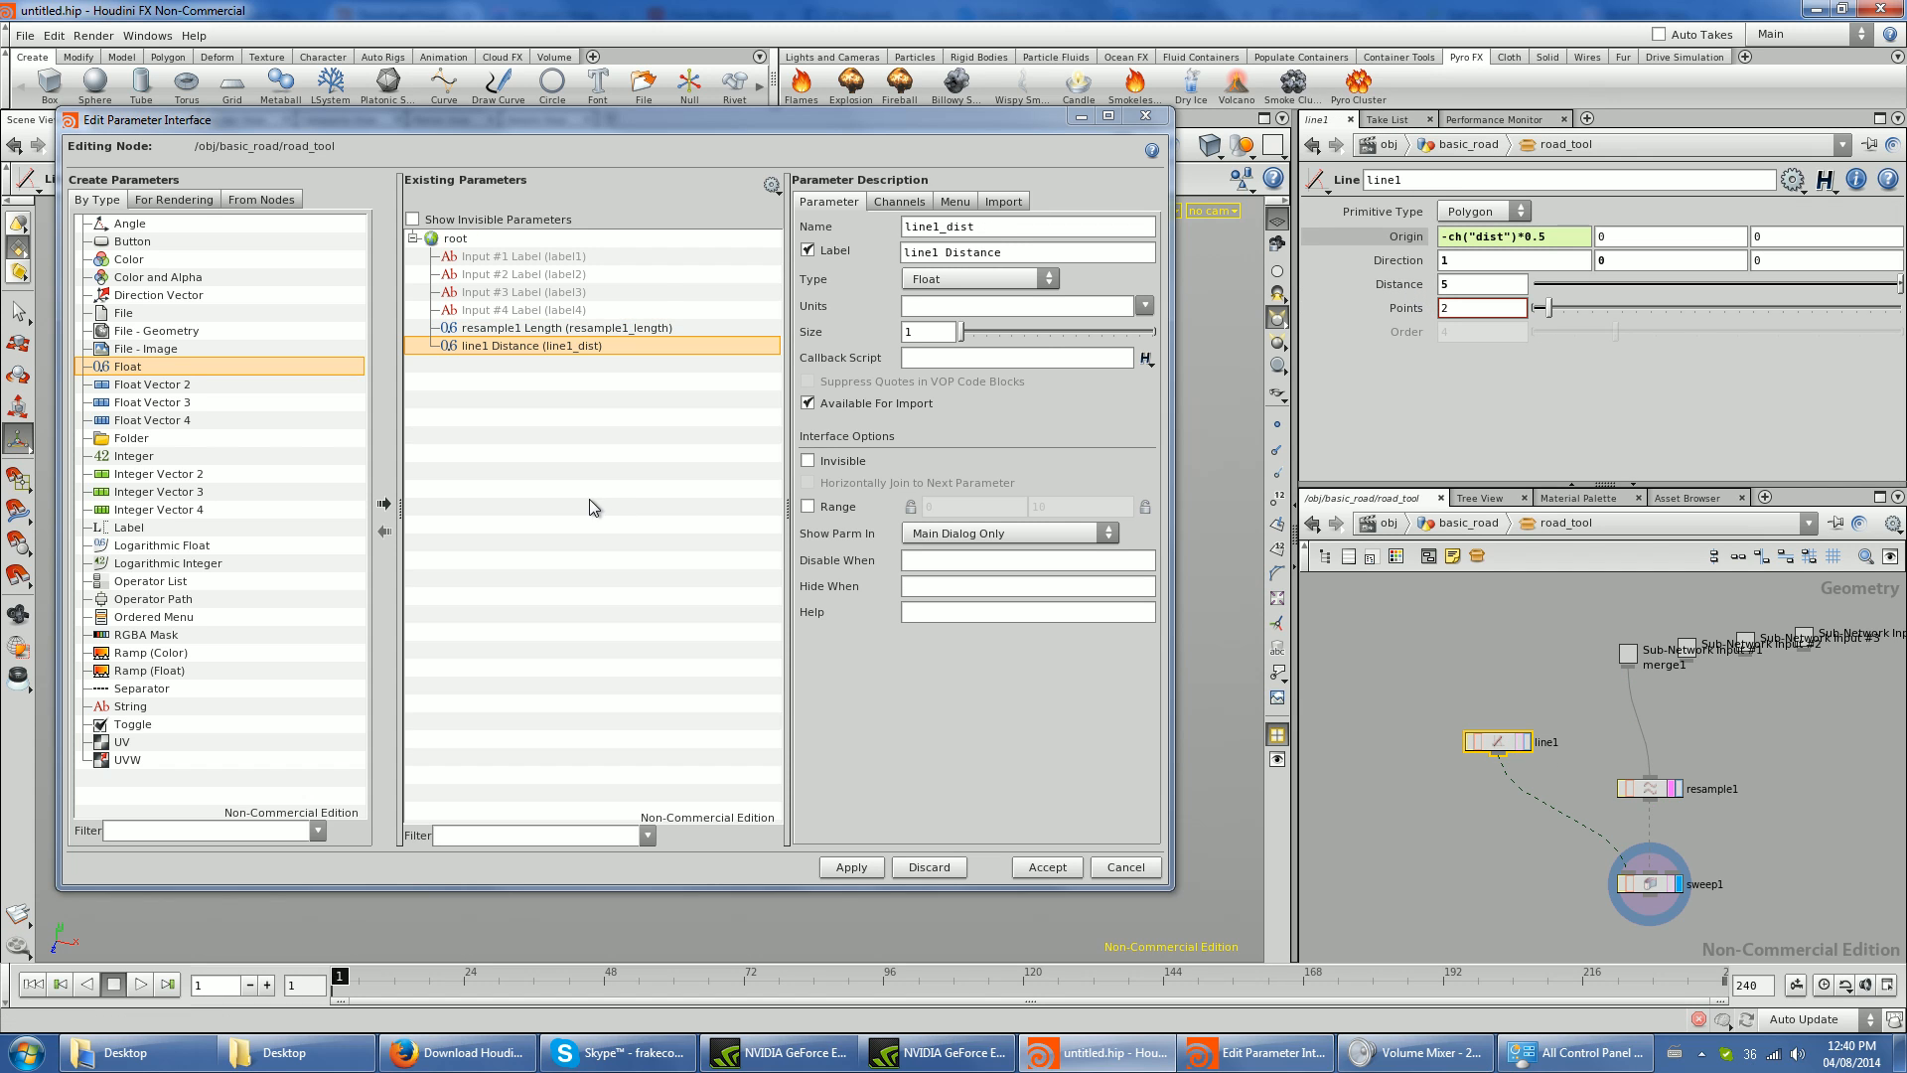
- Label the promoted Length parameter resample_length and the promoted Distance parameter road_width, and accept the parameter interface
drag(974, 252, 904, 252)
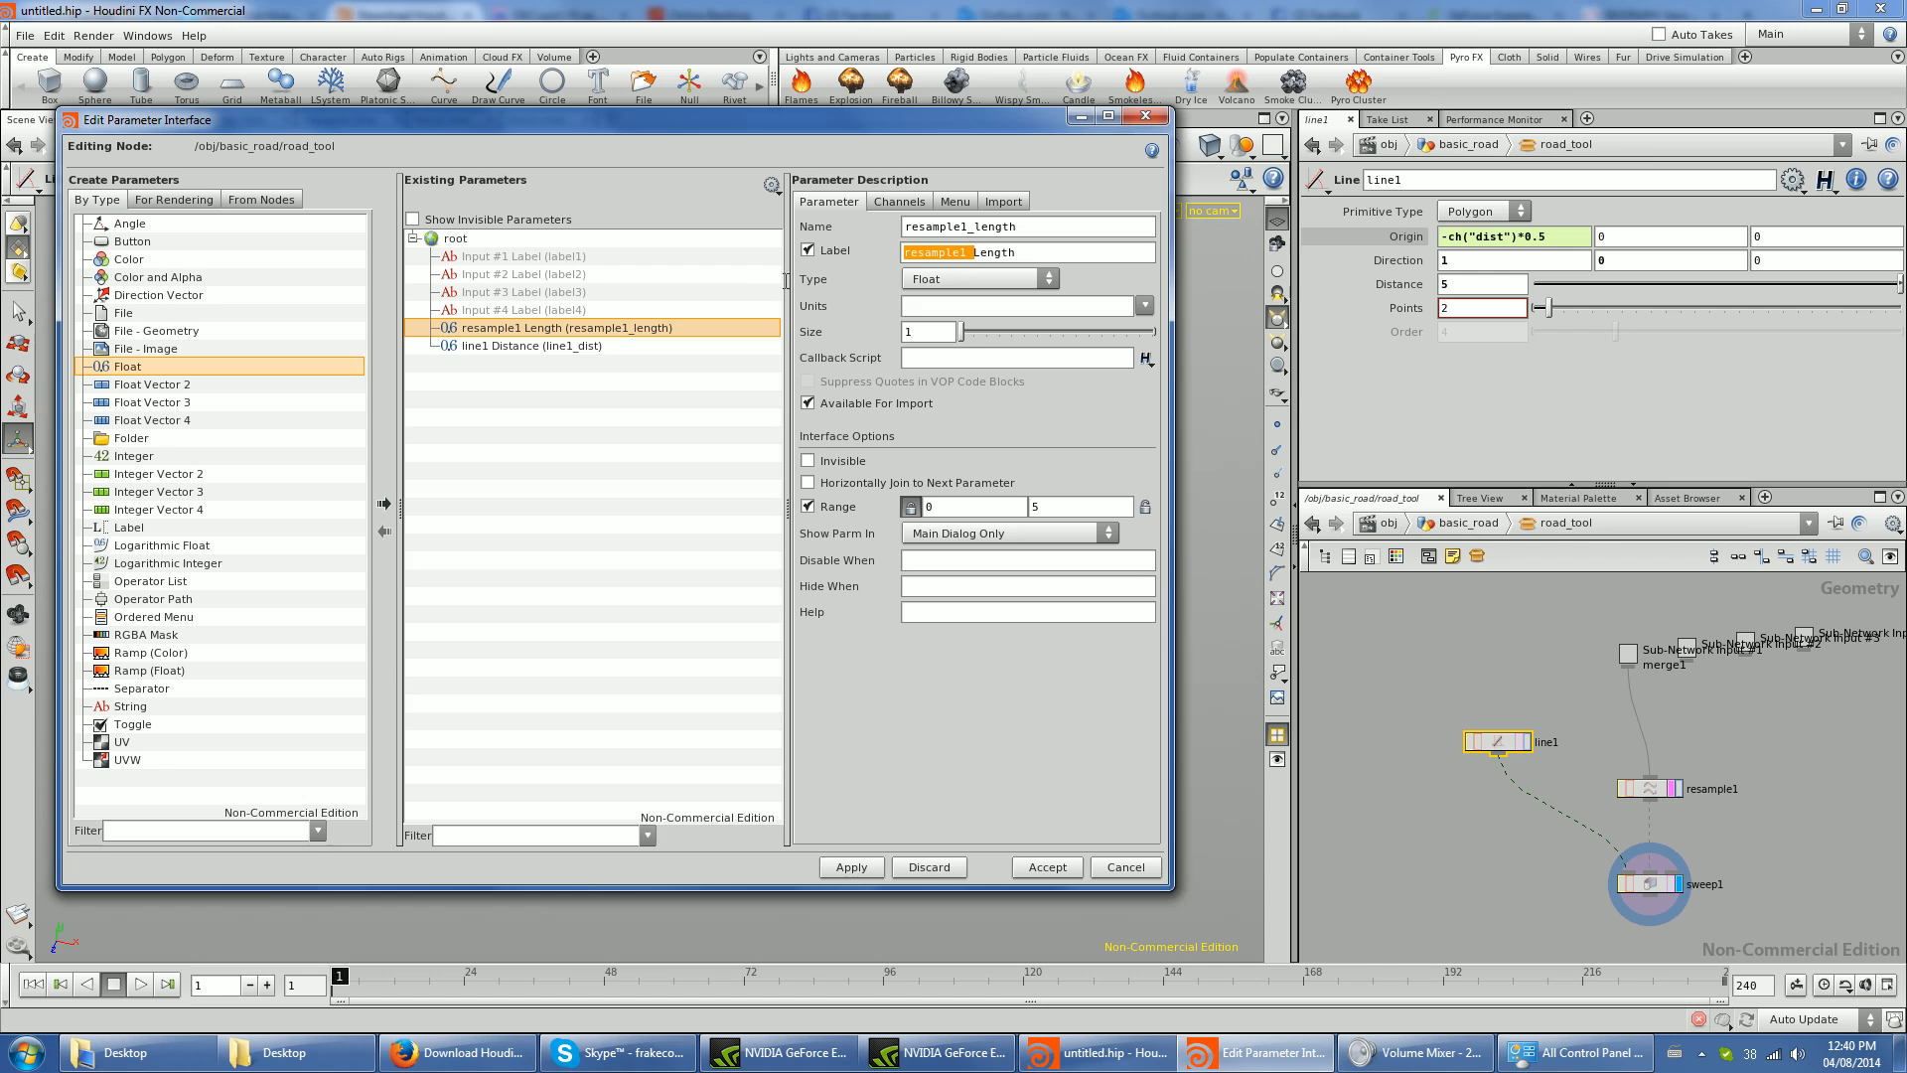
key(BackSpace)
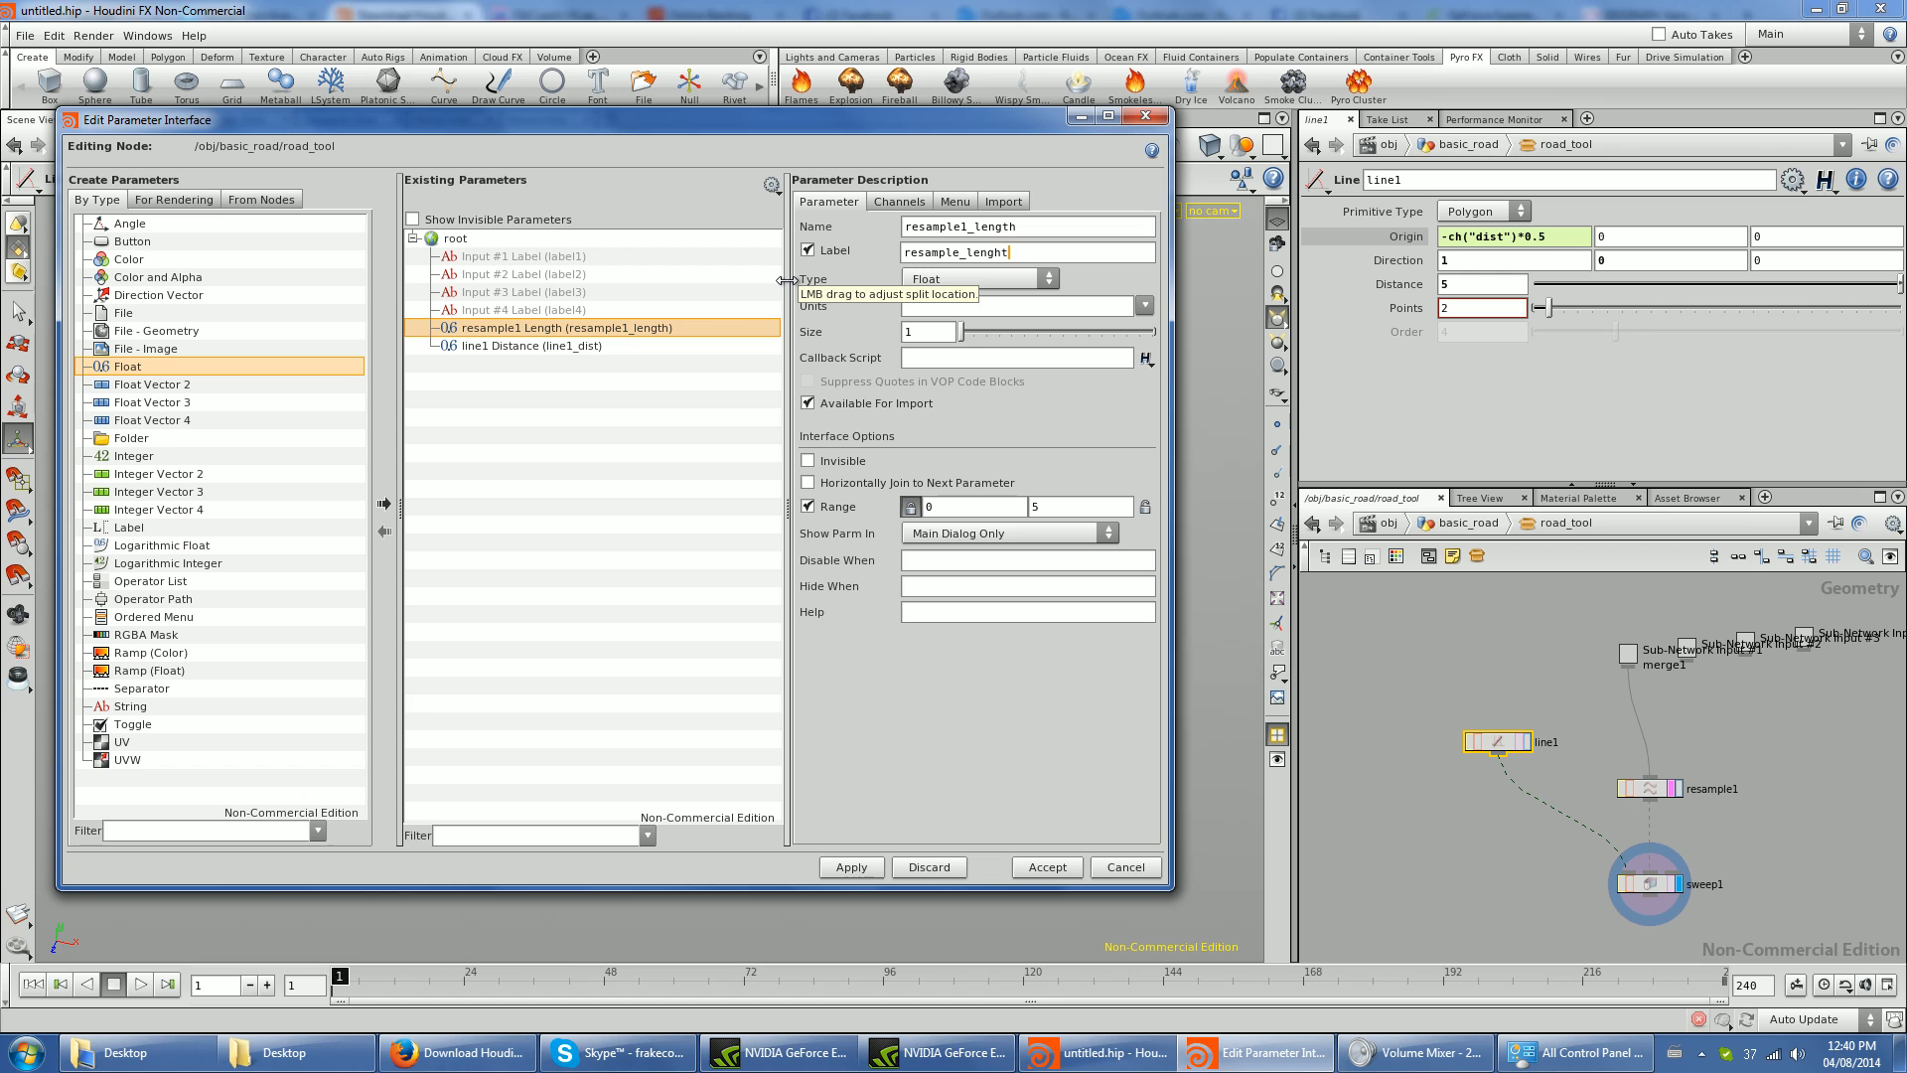
key(Tab)
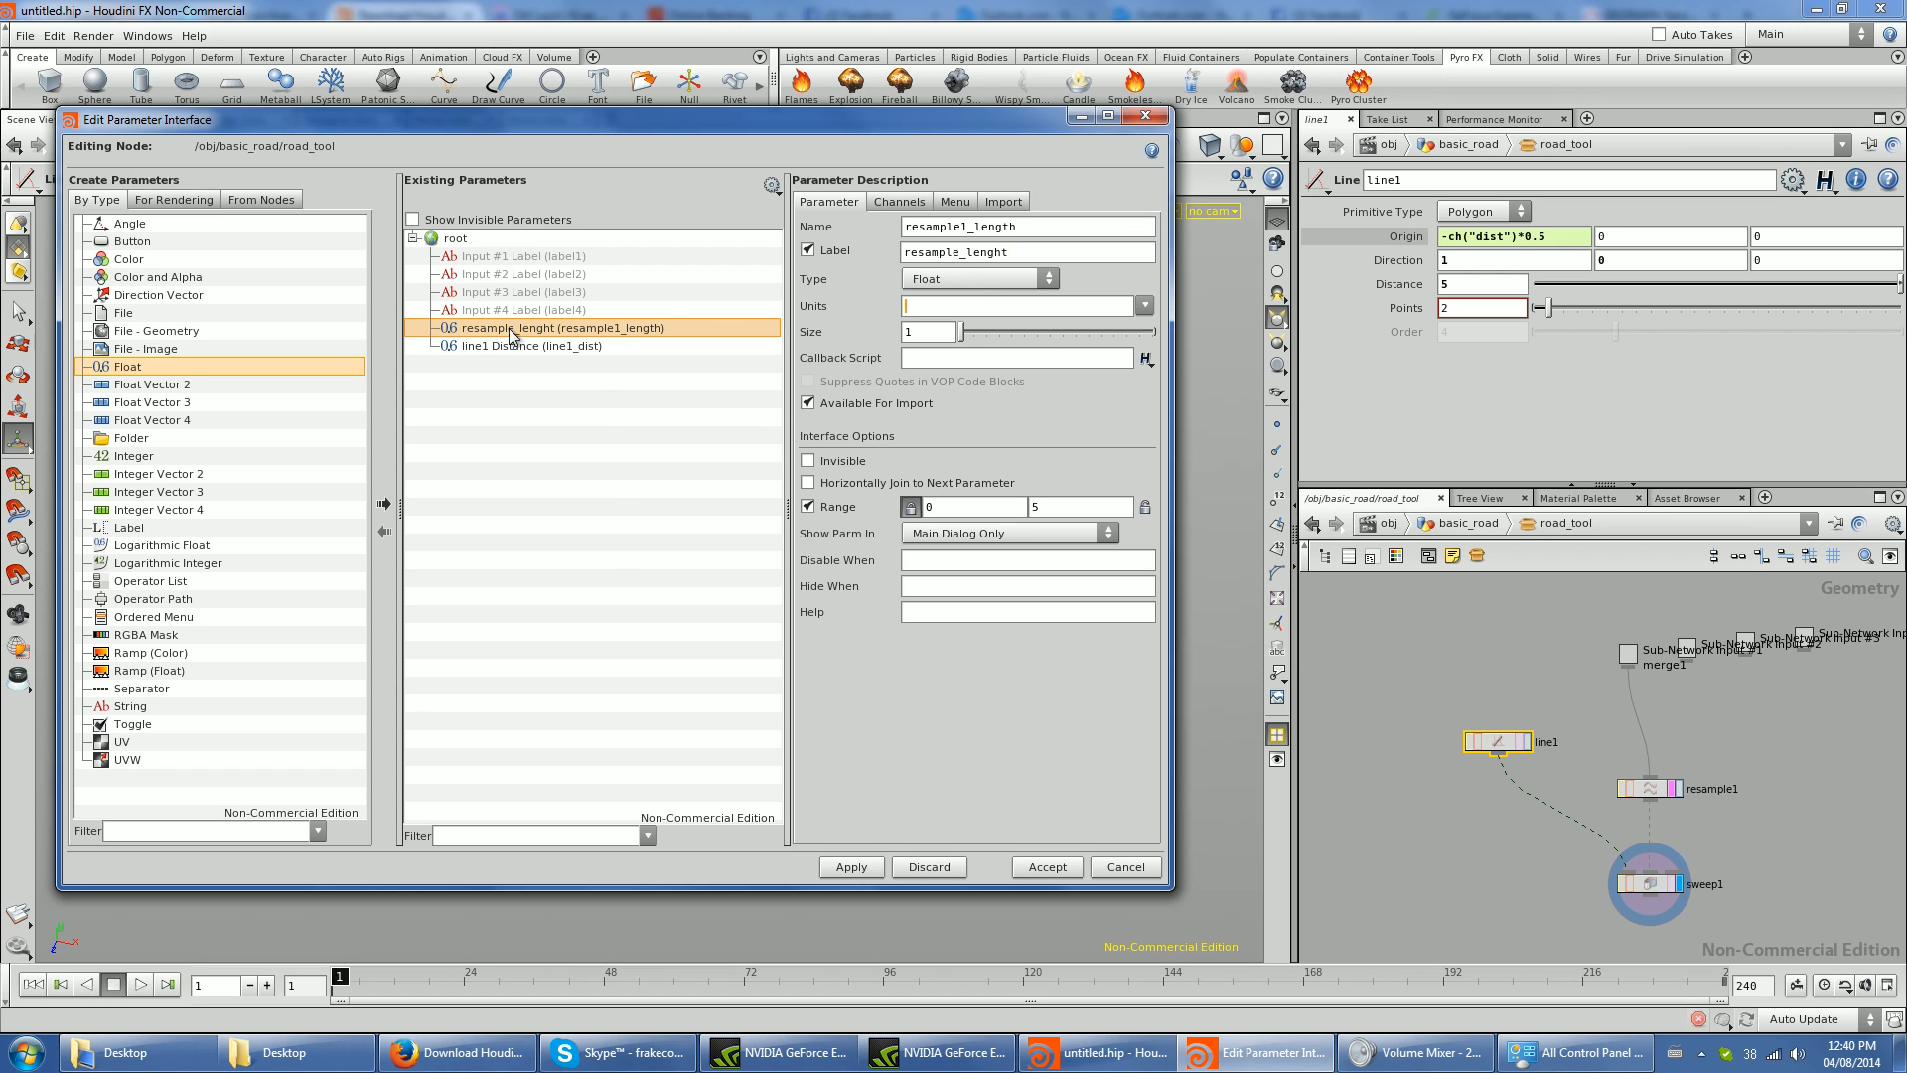
click(591, 345)
text(road_width)
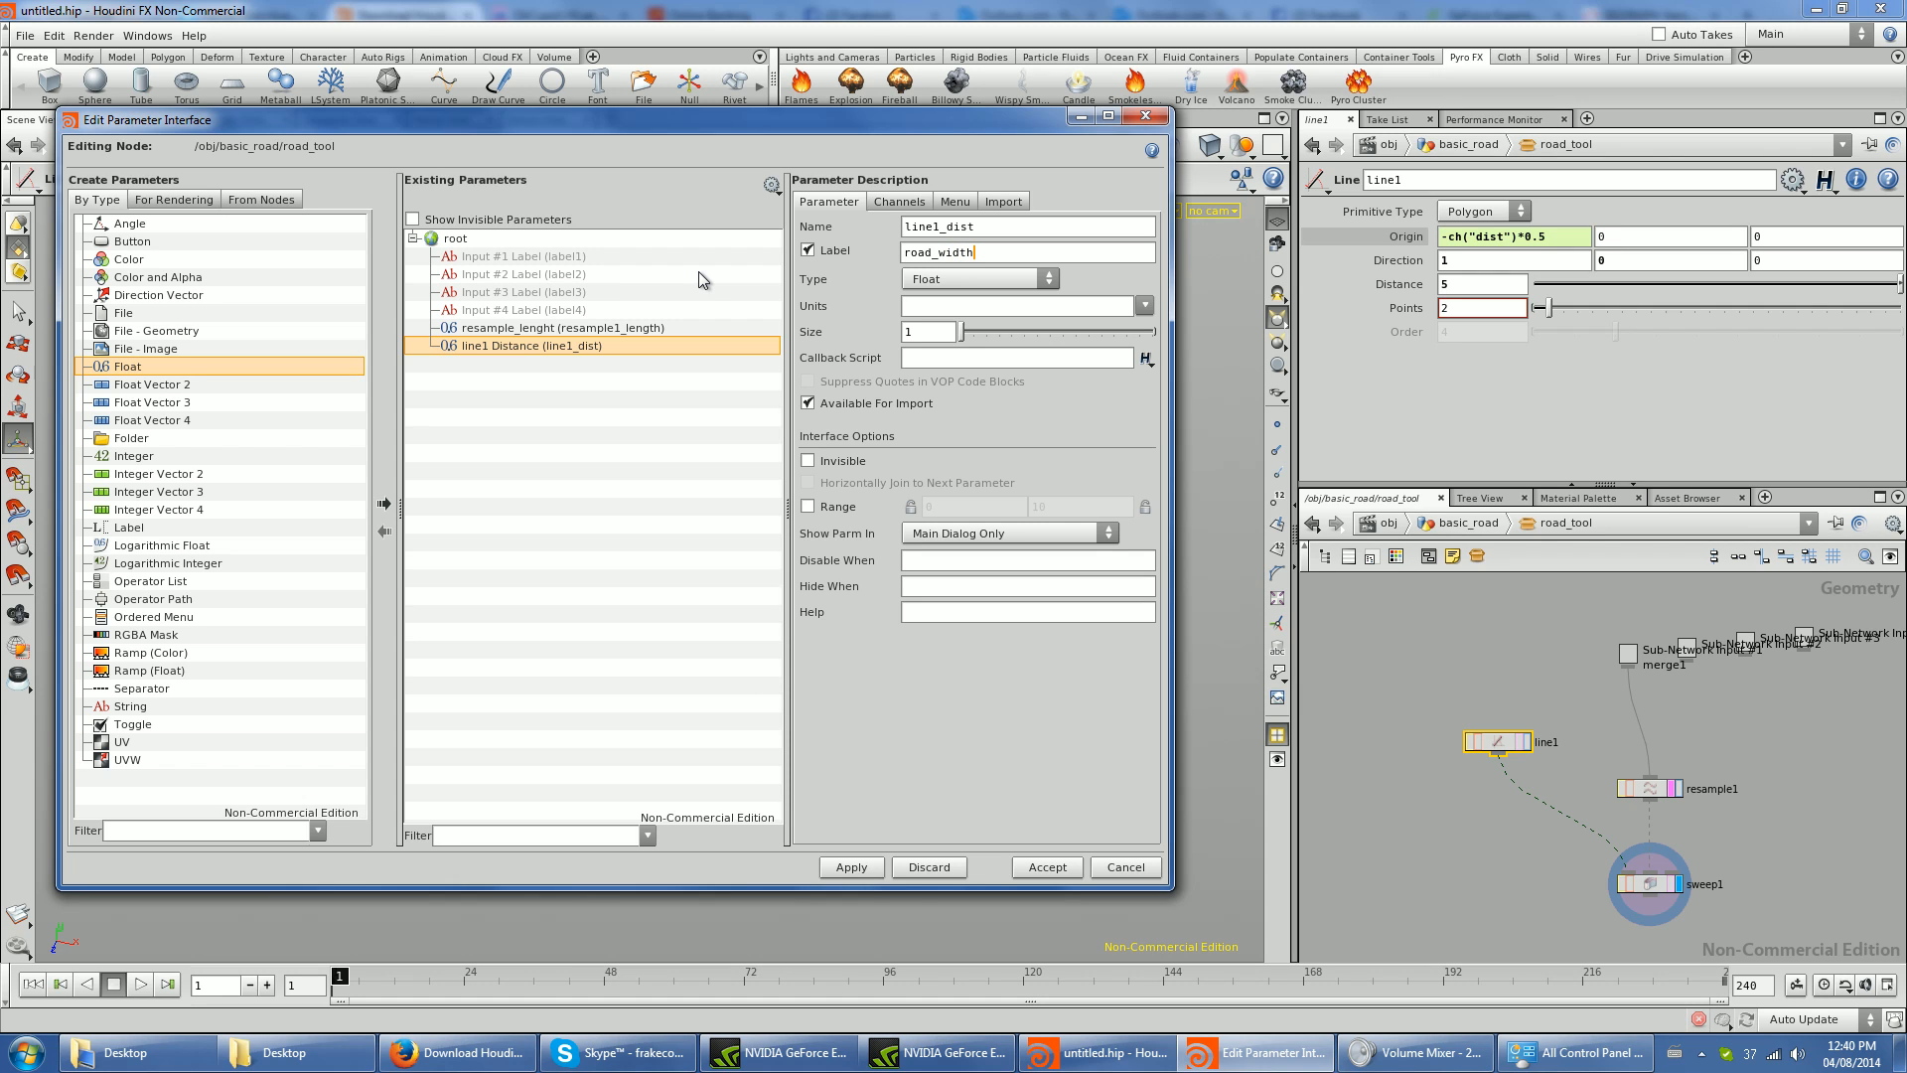
click(586, 330)
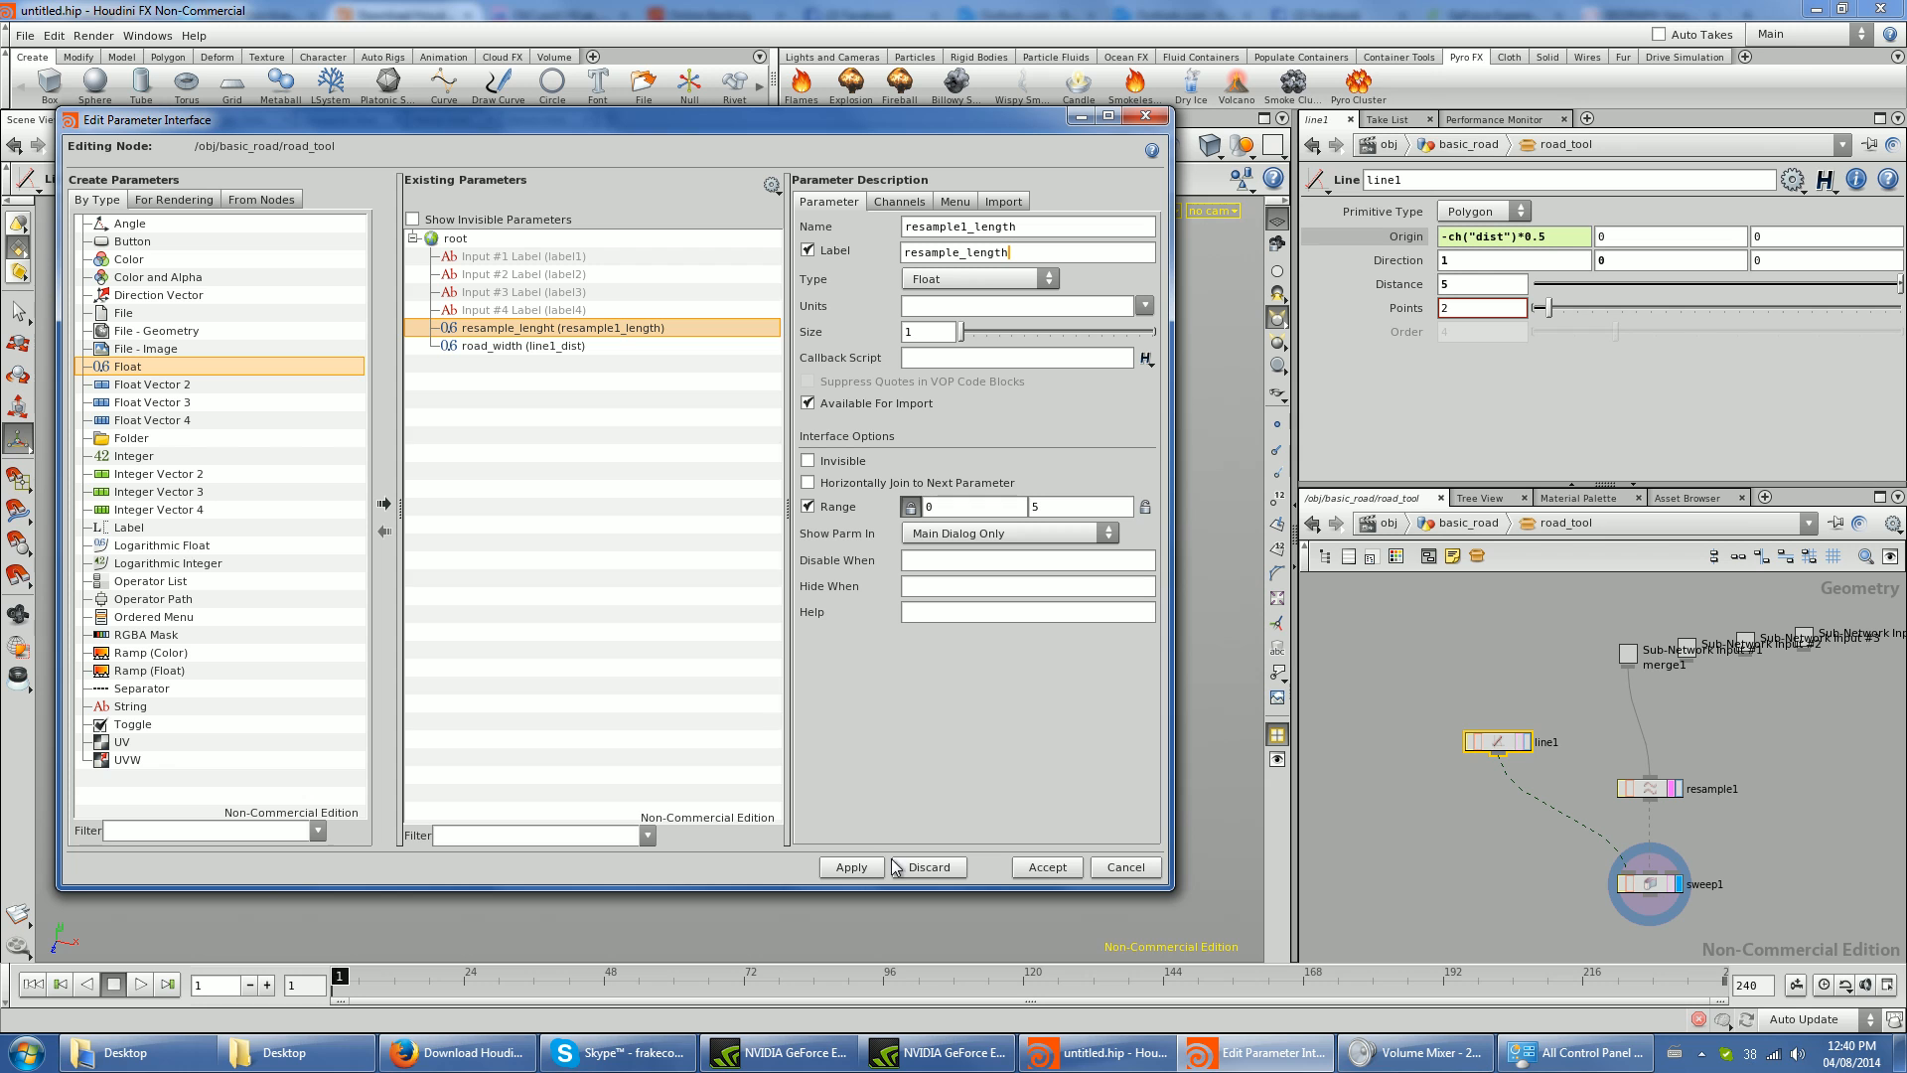
click(851, 868)
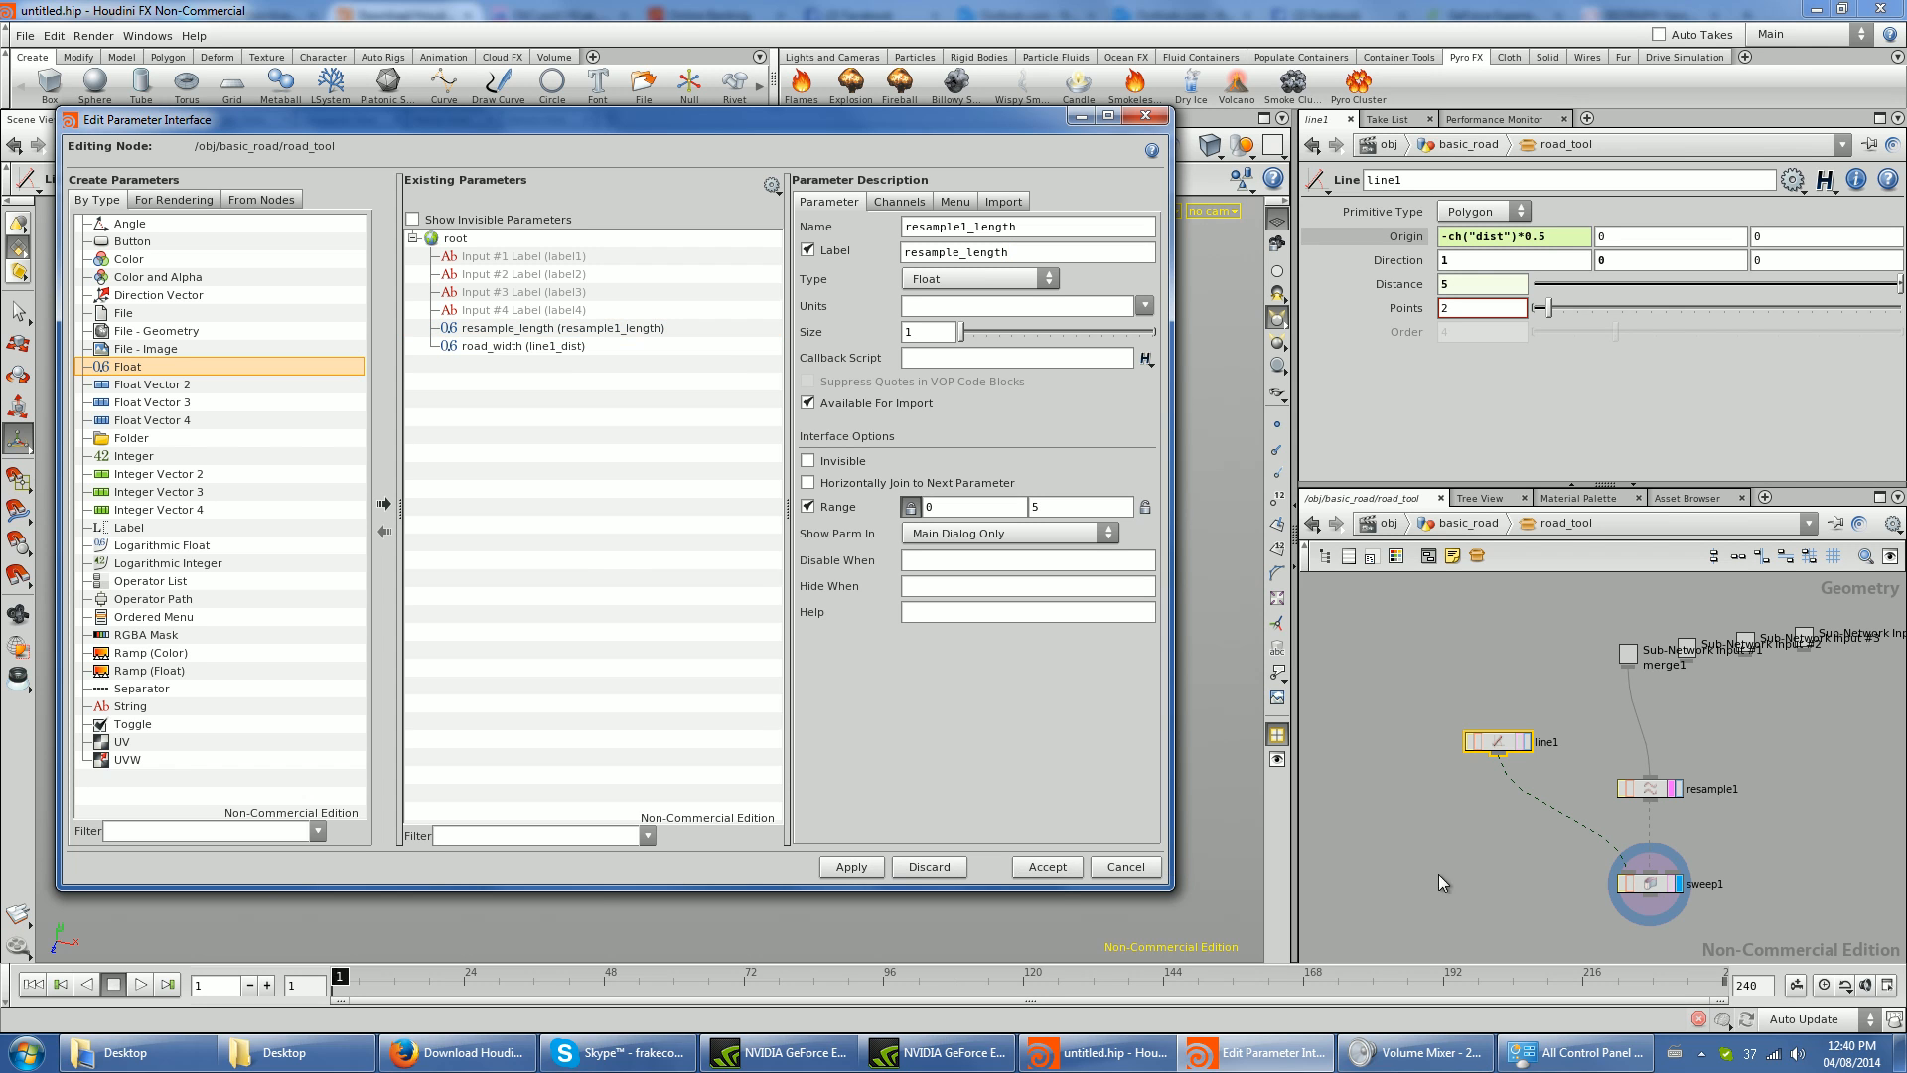
click(1047, 868)
- Return to basic_road and set road_tool's resample_length to 1.78 and road_width to 4.58
key(u)
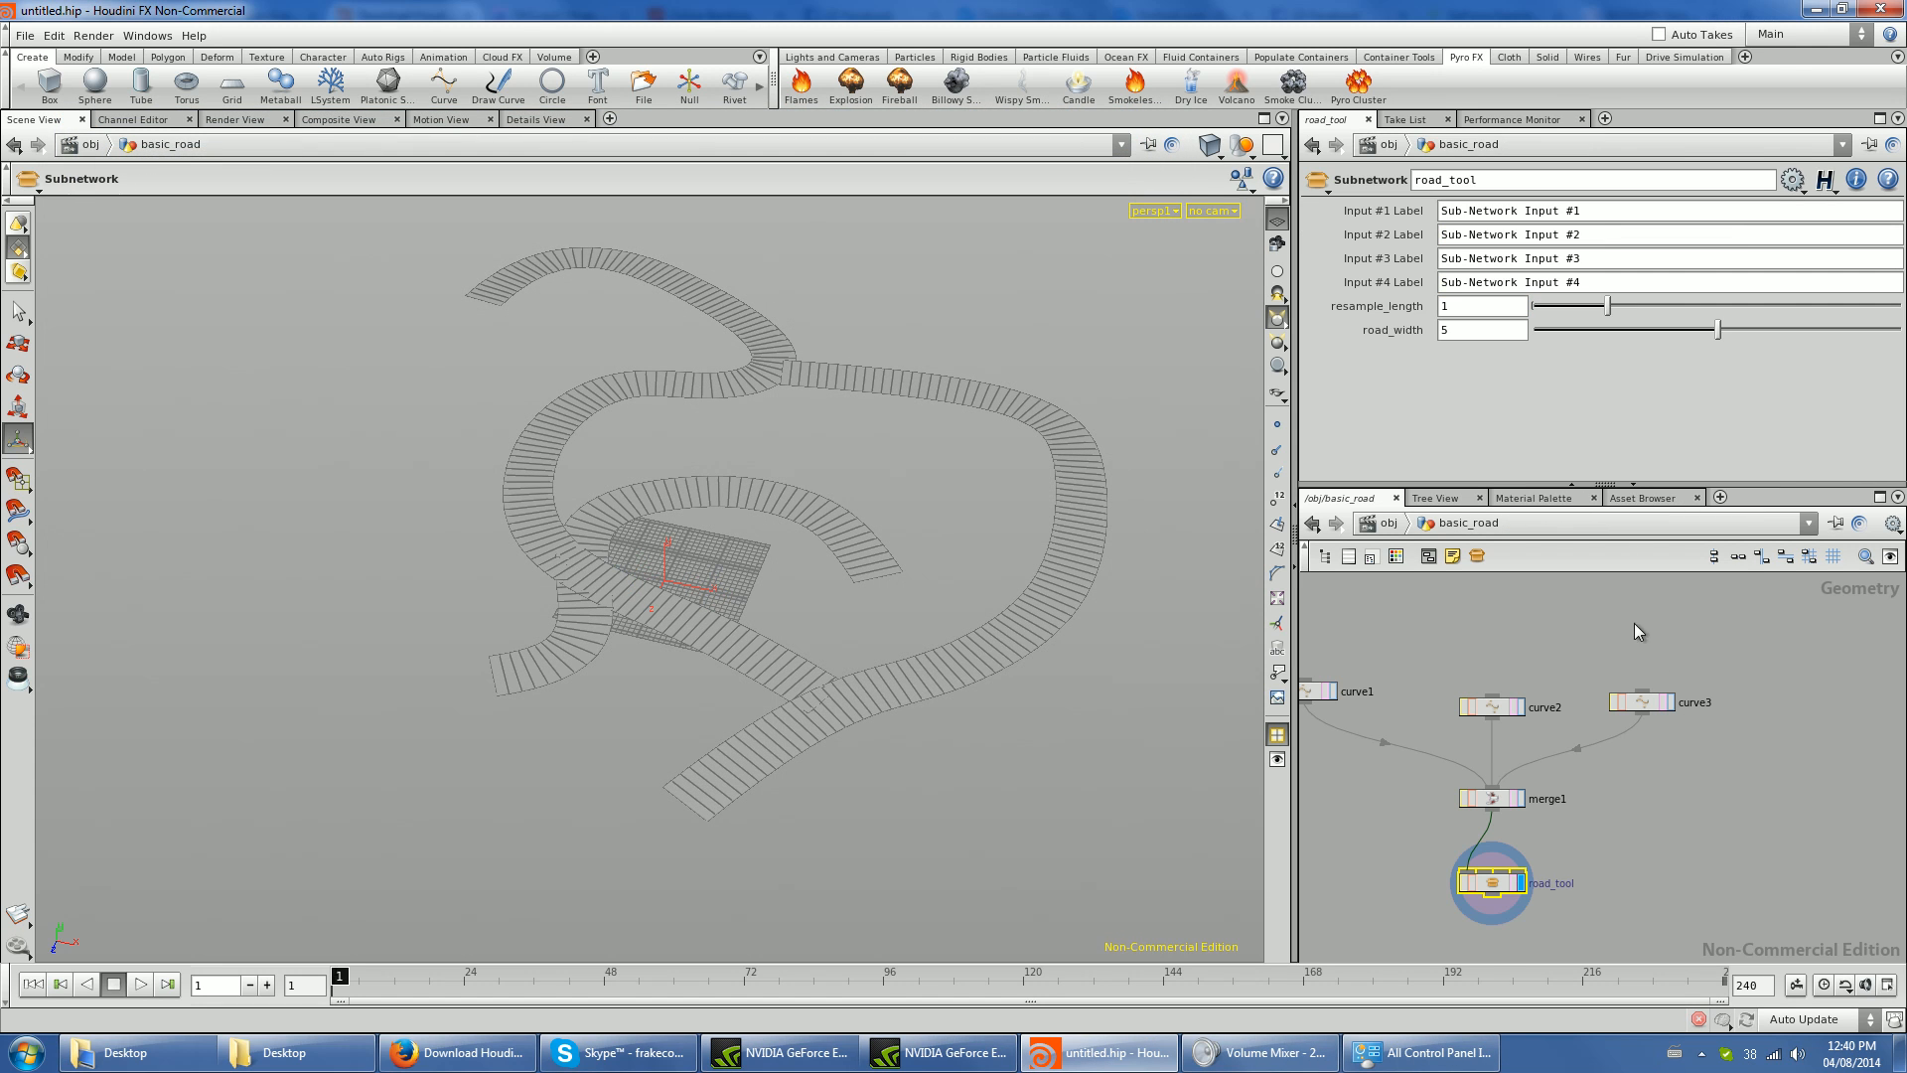
drag(1609, 305, 1689, 338)
- Inside road_tool, insert a Refine node between resample1 and sweep1 and switch it to Unrefine
double_click(1493, 883)
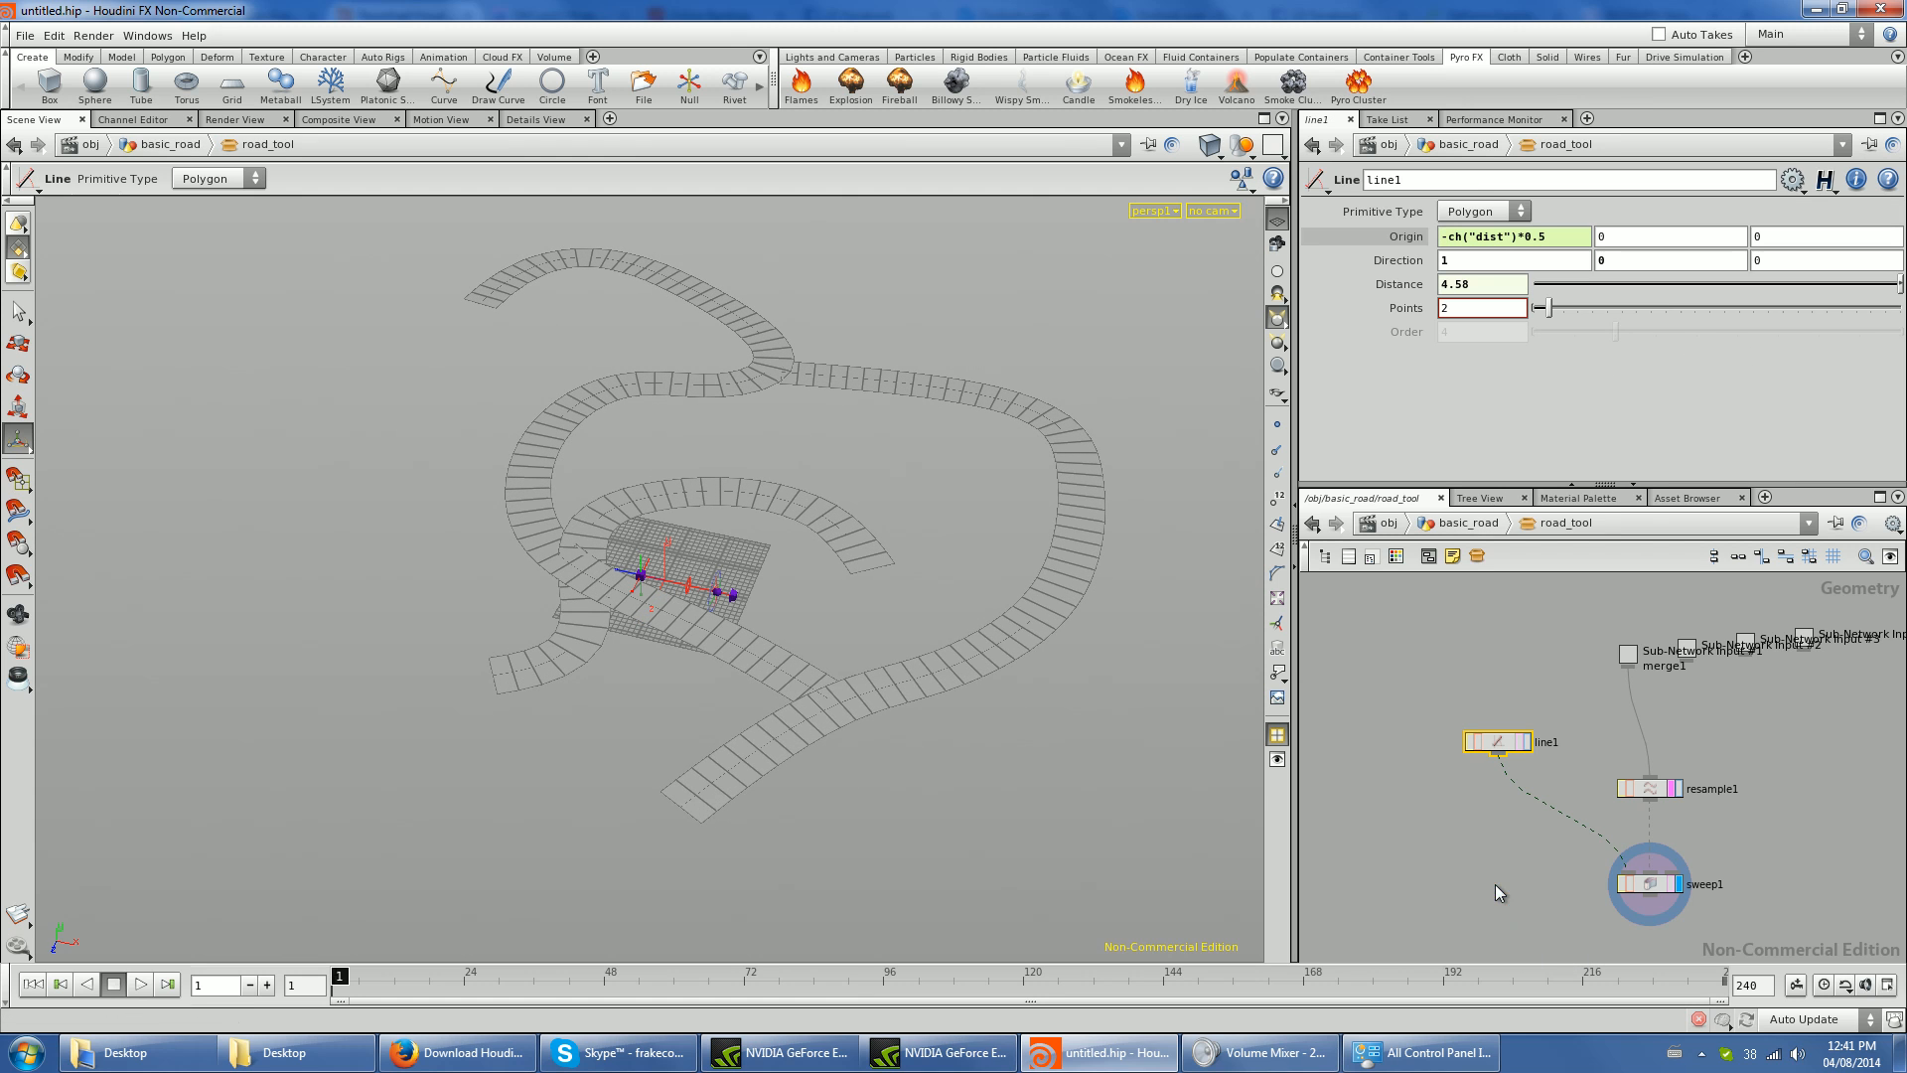
alt+drag(707, 403, 504, 594)
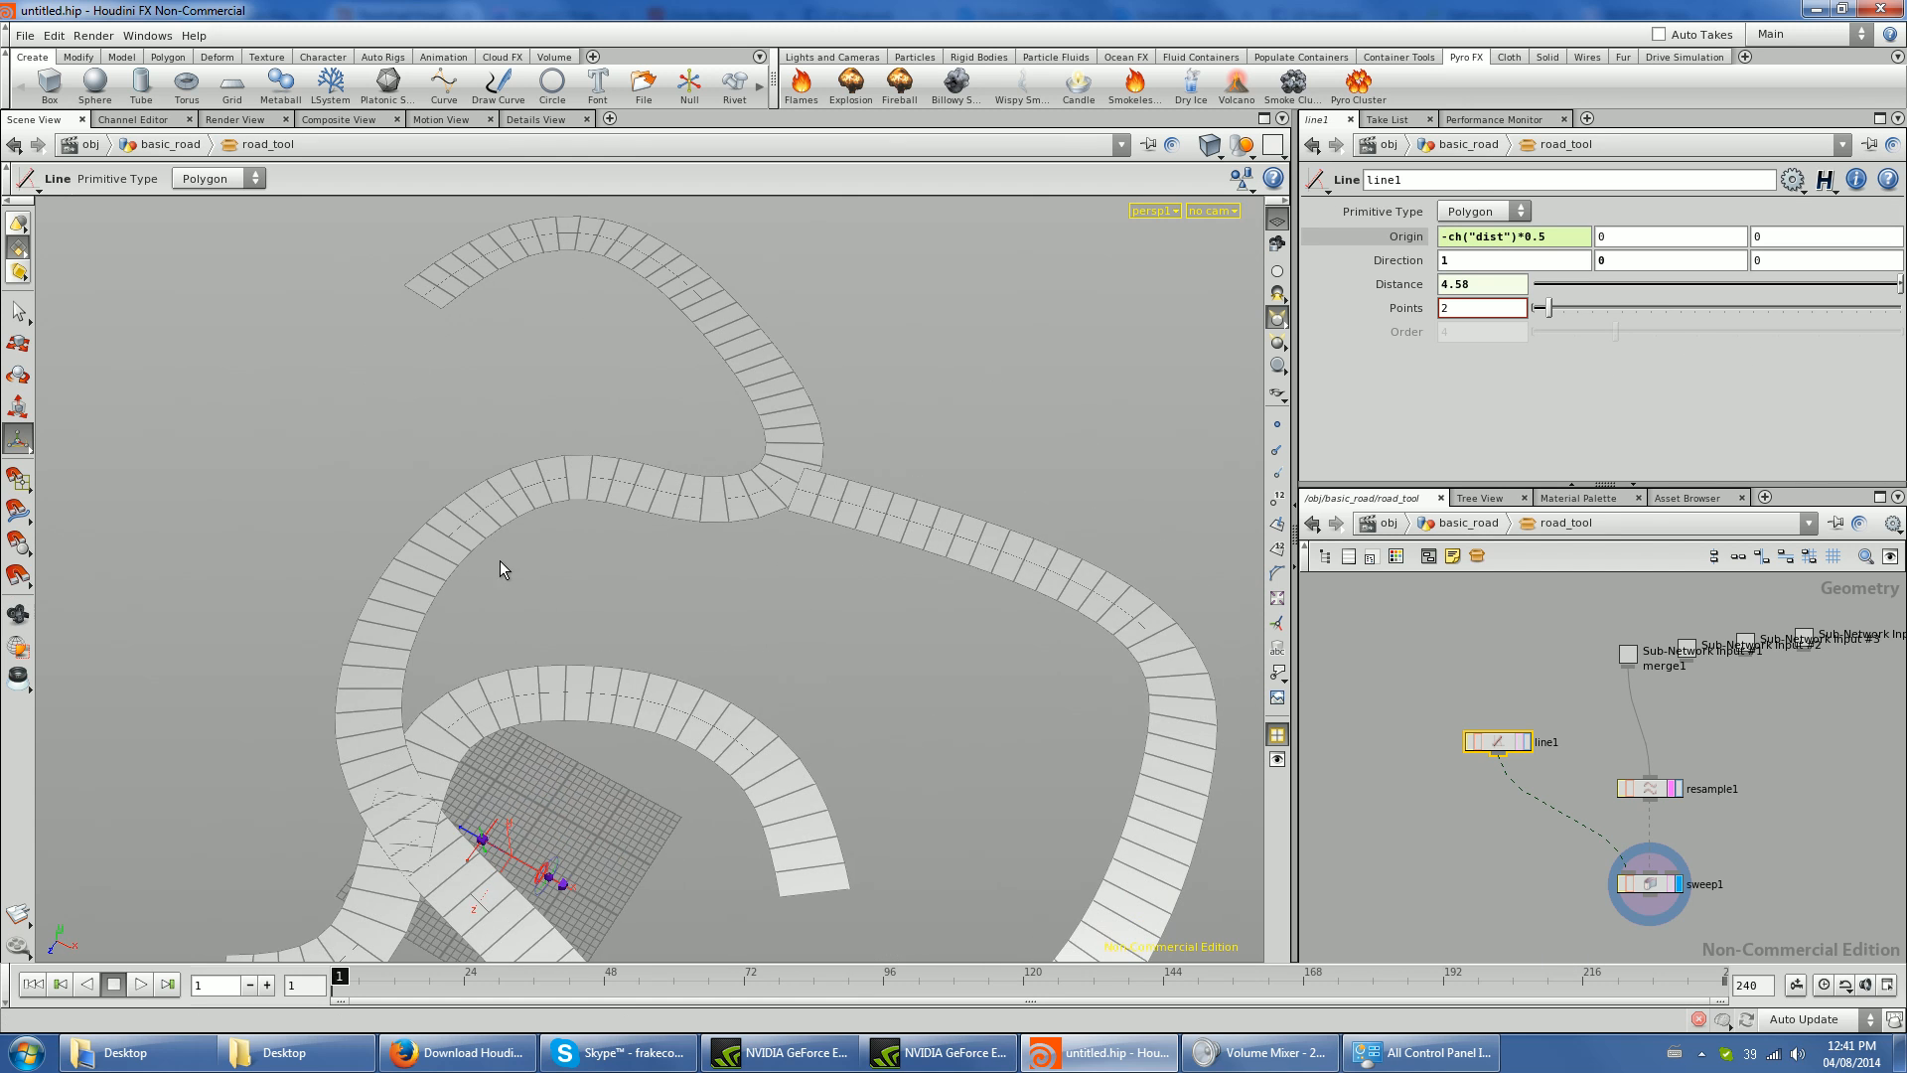
middle_drag(1649, 875, 1584, 816)
drag(1586, 732, 1586, 692)
key(Tab)
text(Refine)
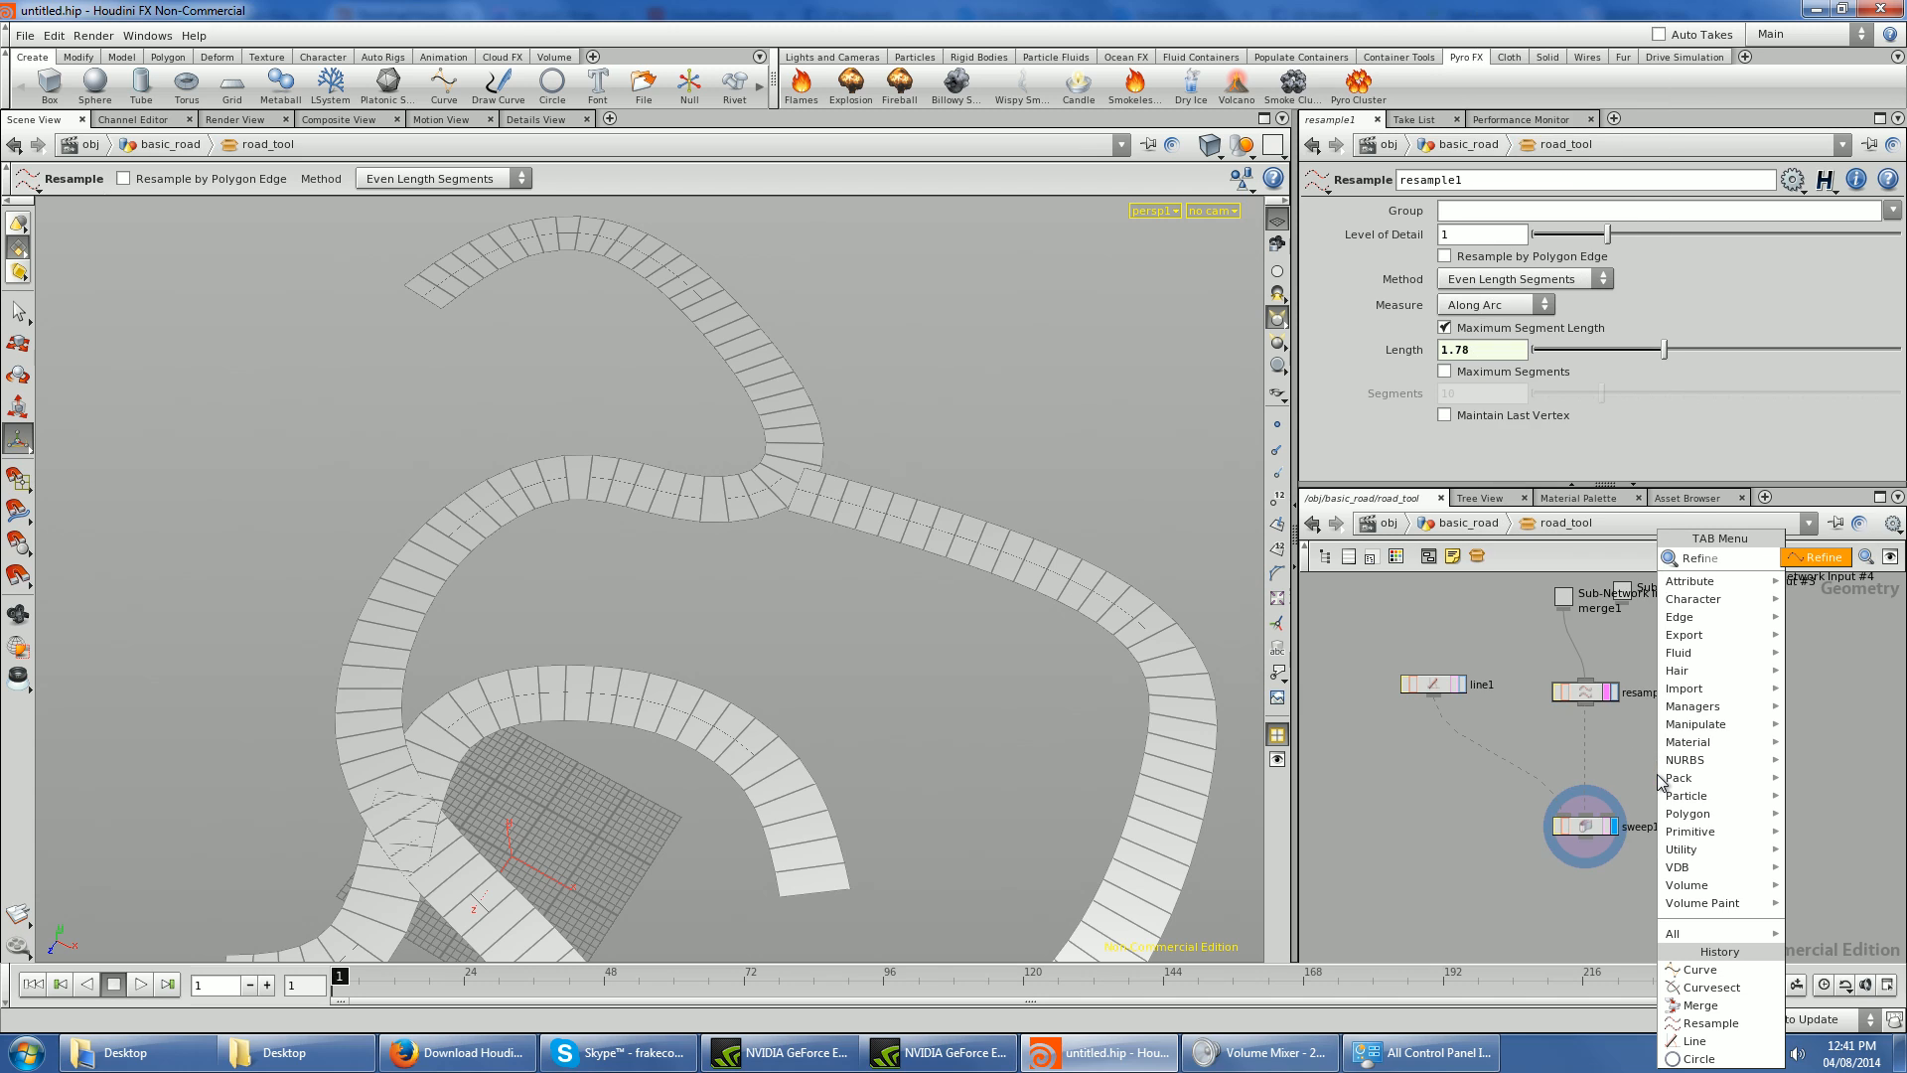
key(Return)
click(1585, 746)
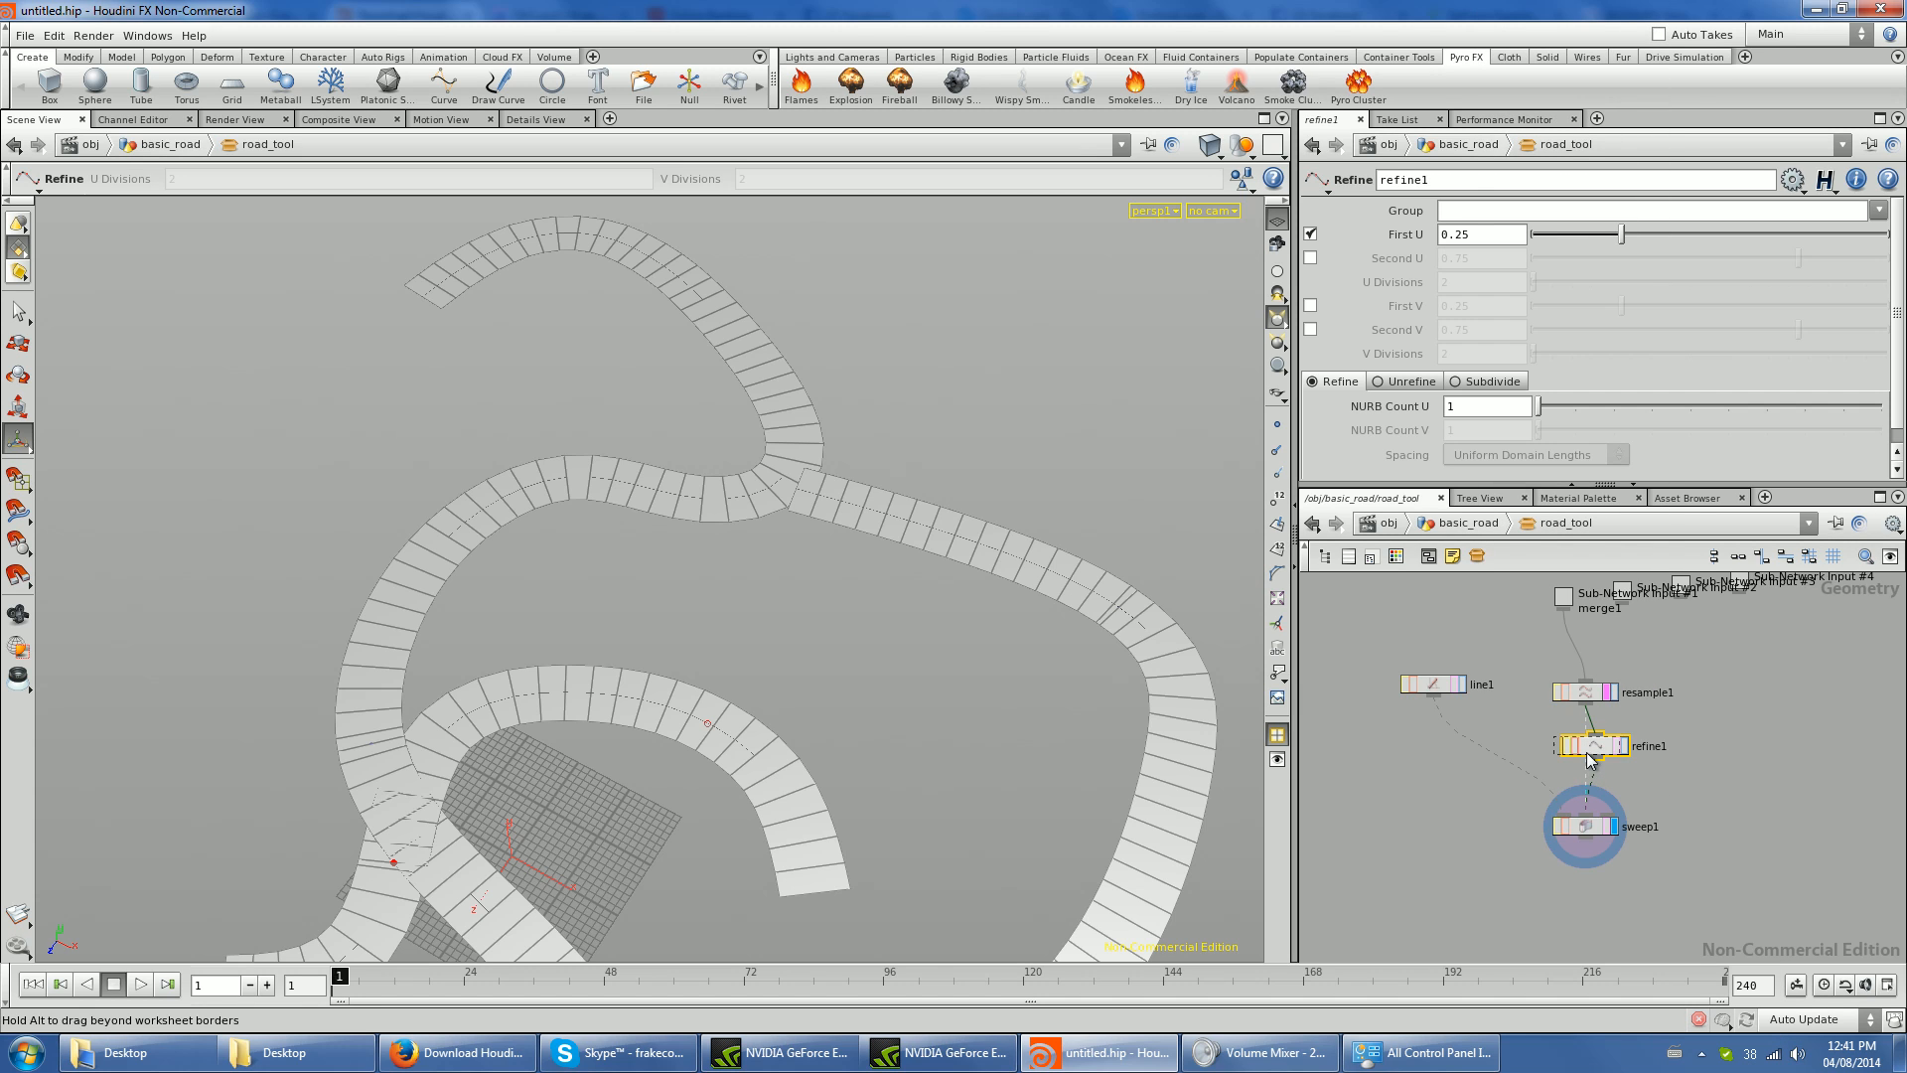
click(1413, 386)
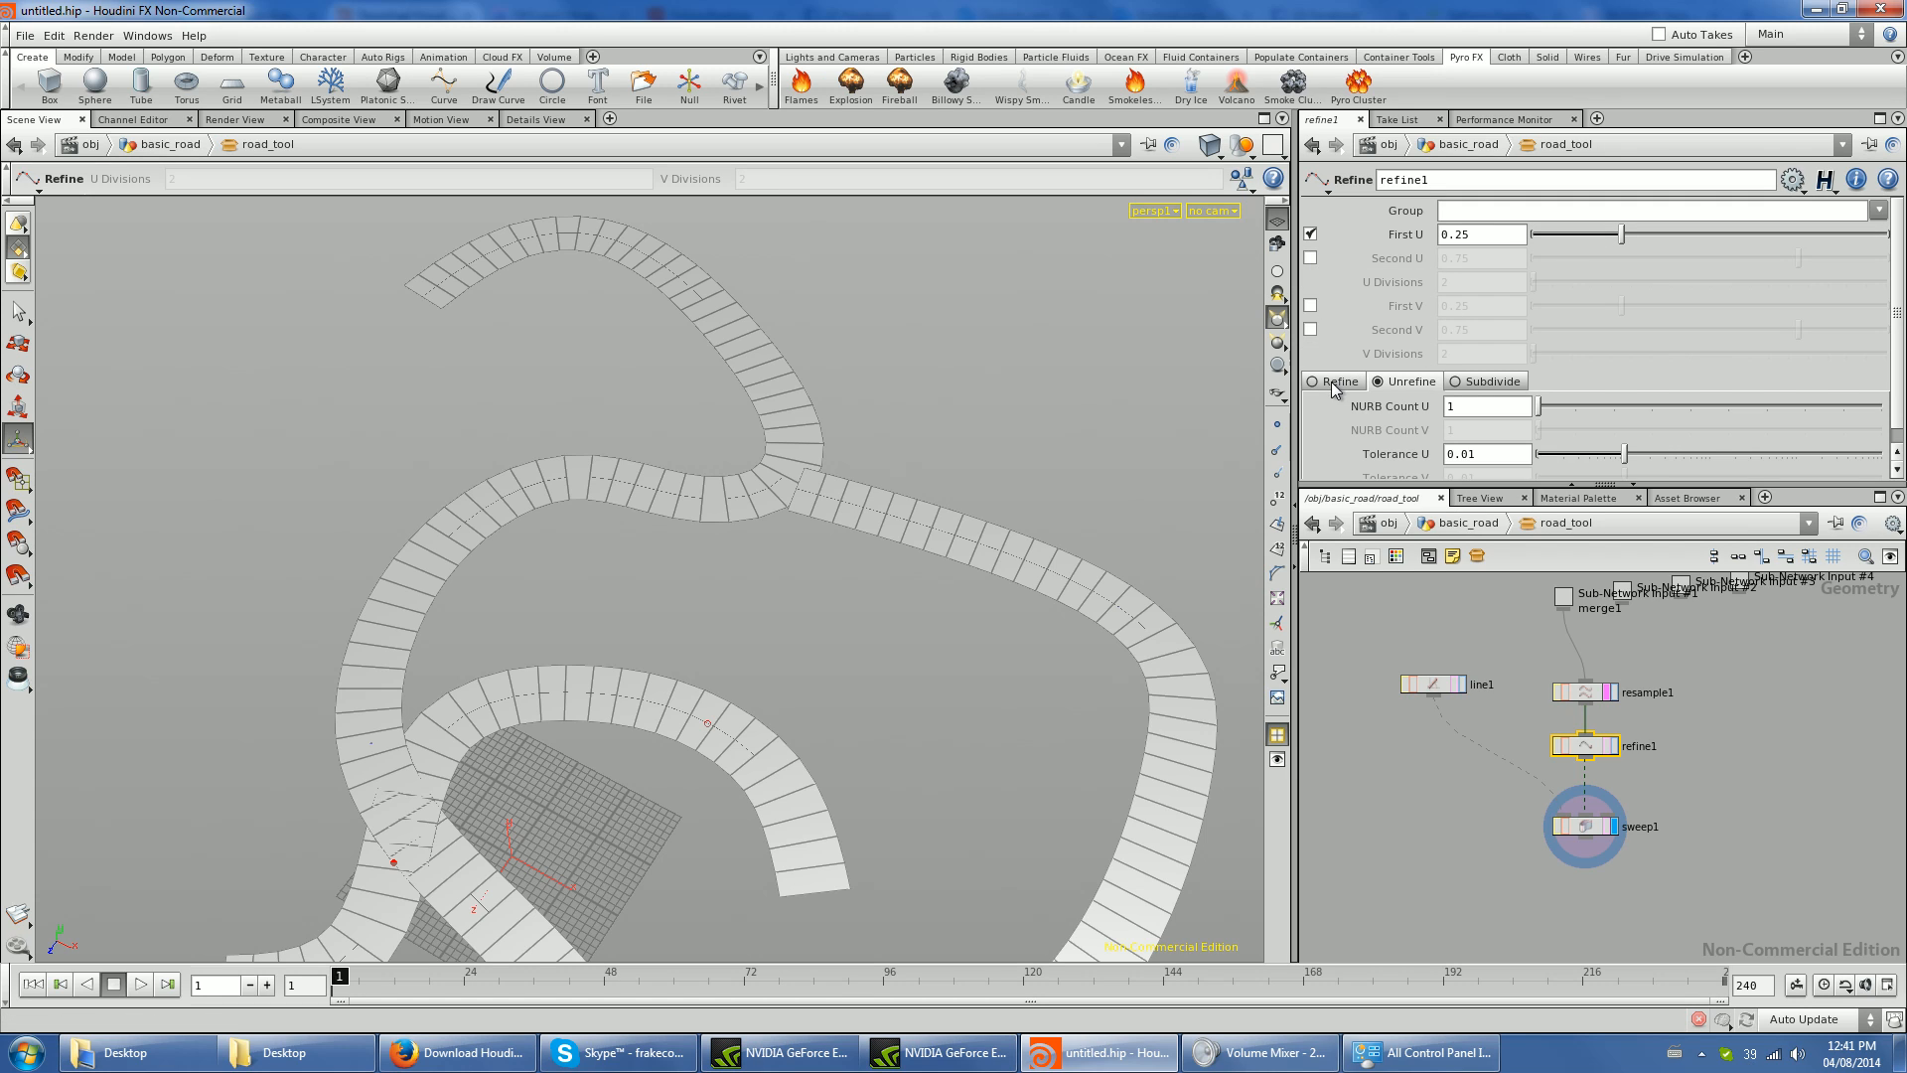
- Keep refine1 in Unrefine mode, enable Second U, and set First U to 0 and Second U to 1
click(1334, 385)
click(1412, 386)
click(1311, 258)
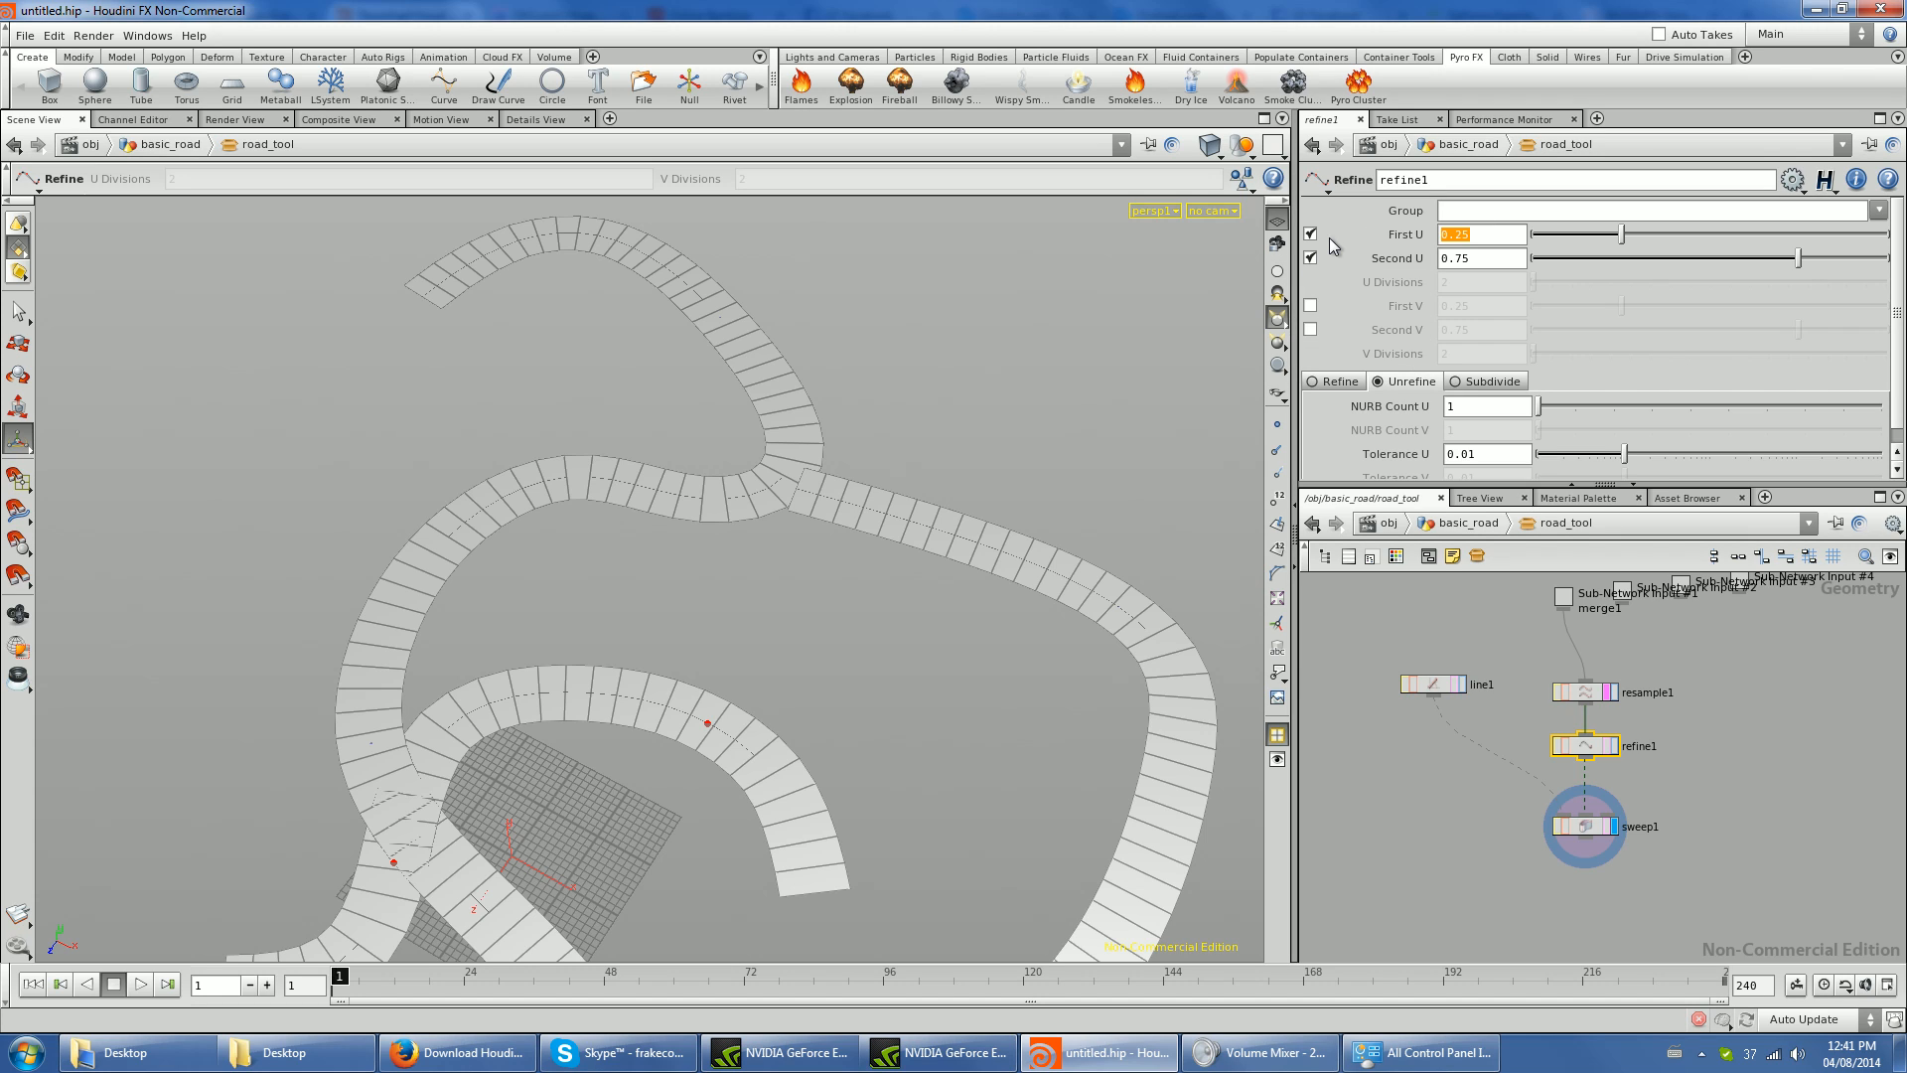
text(0)
key(Return)
text(1)
key(Return)
scroll(1689, 705, down, 2)
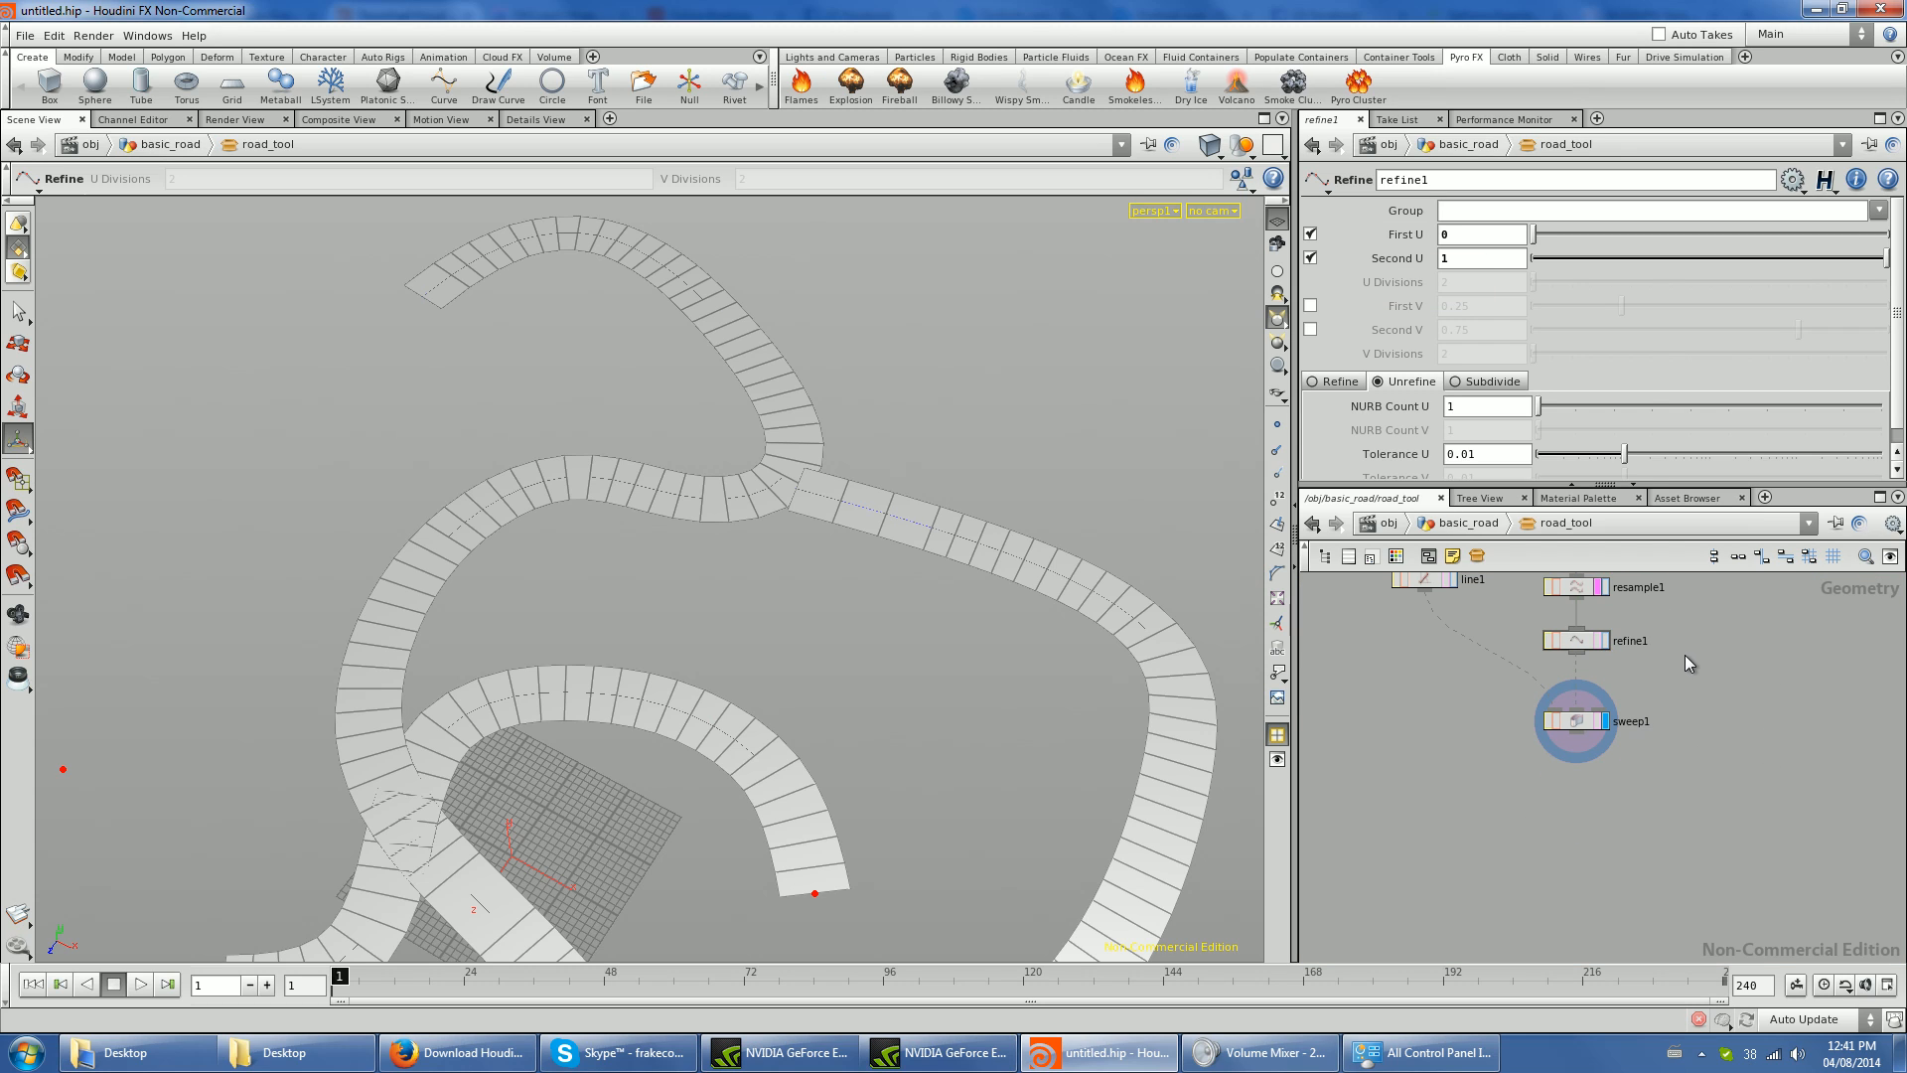
- Return to basic_road and reduce road_tool's resample_length to 0.33, checking the resulting road segments
key(u)
drag(1664, 306, 1557, 294)
alt+middle_drag(822, 606, 834, 332)
alt+drag(834, 331, 573, 562)
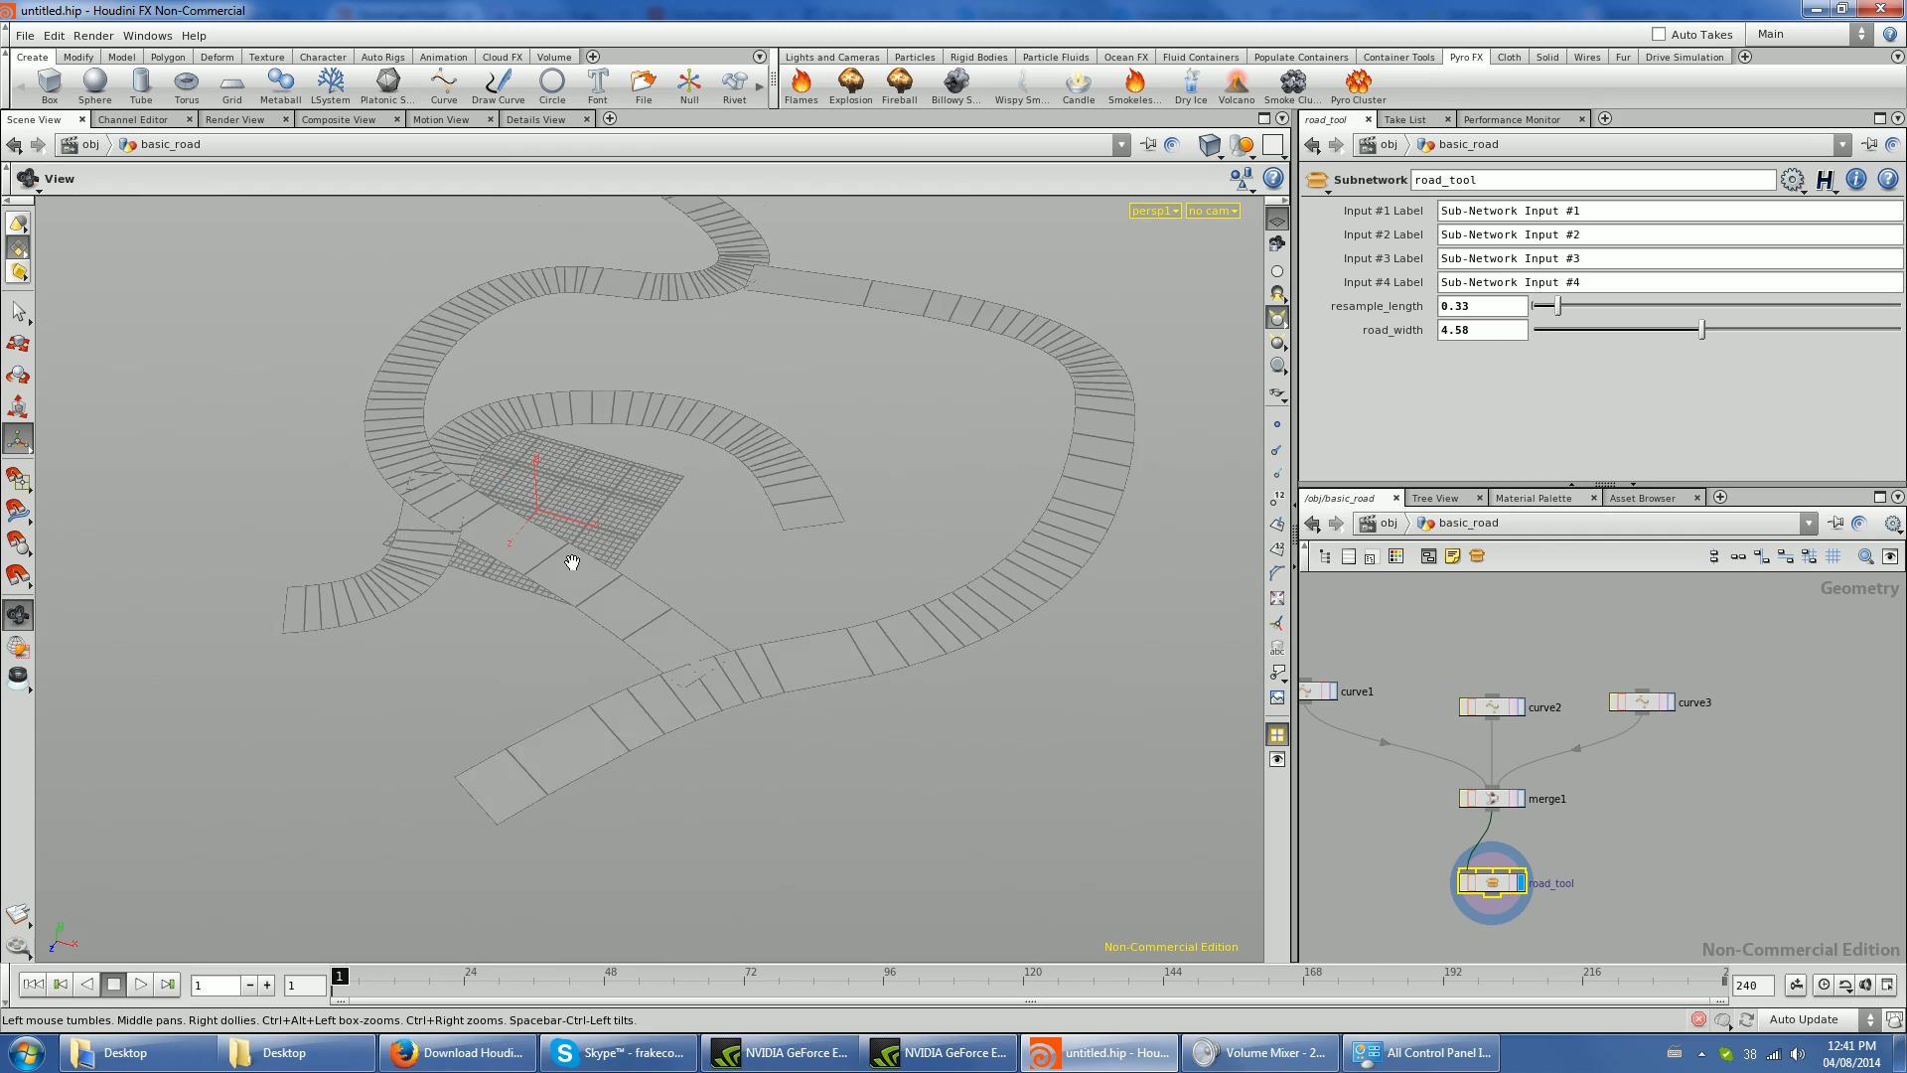
- Inside road_tool, display resample1's output and show its points to examine their spacing along the curves
double_click(1492, 882)
click(1578, 640)
click(1601, 588)
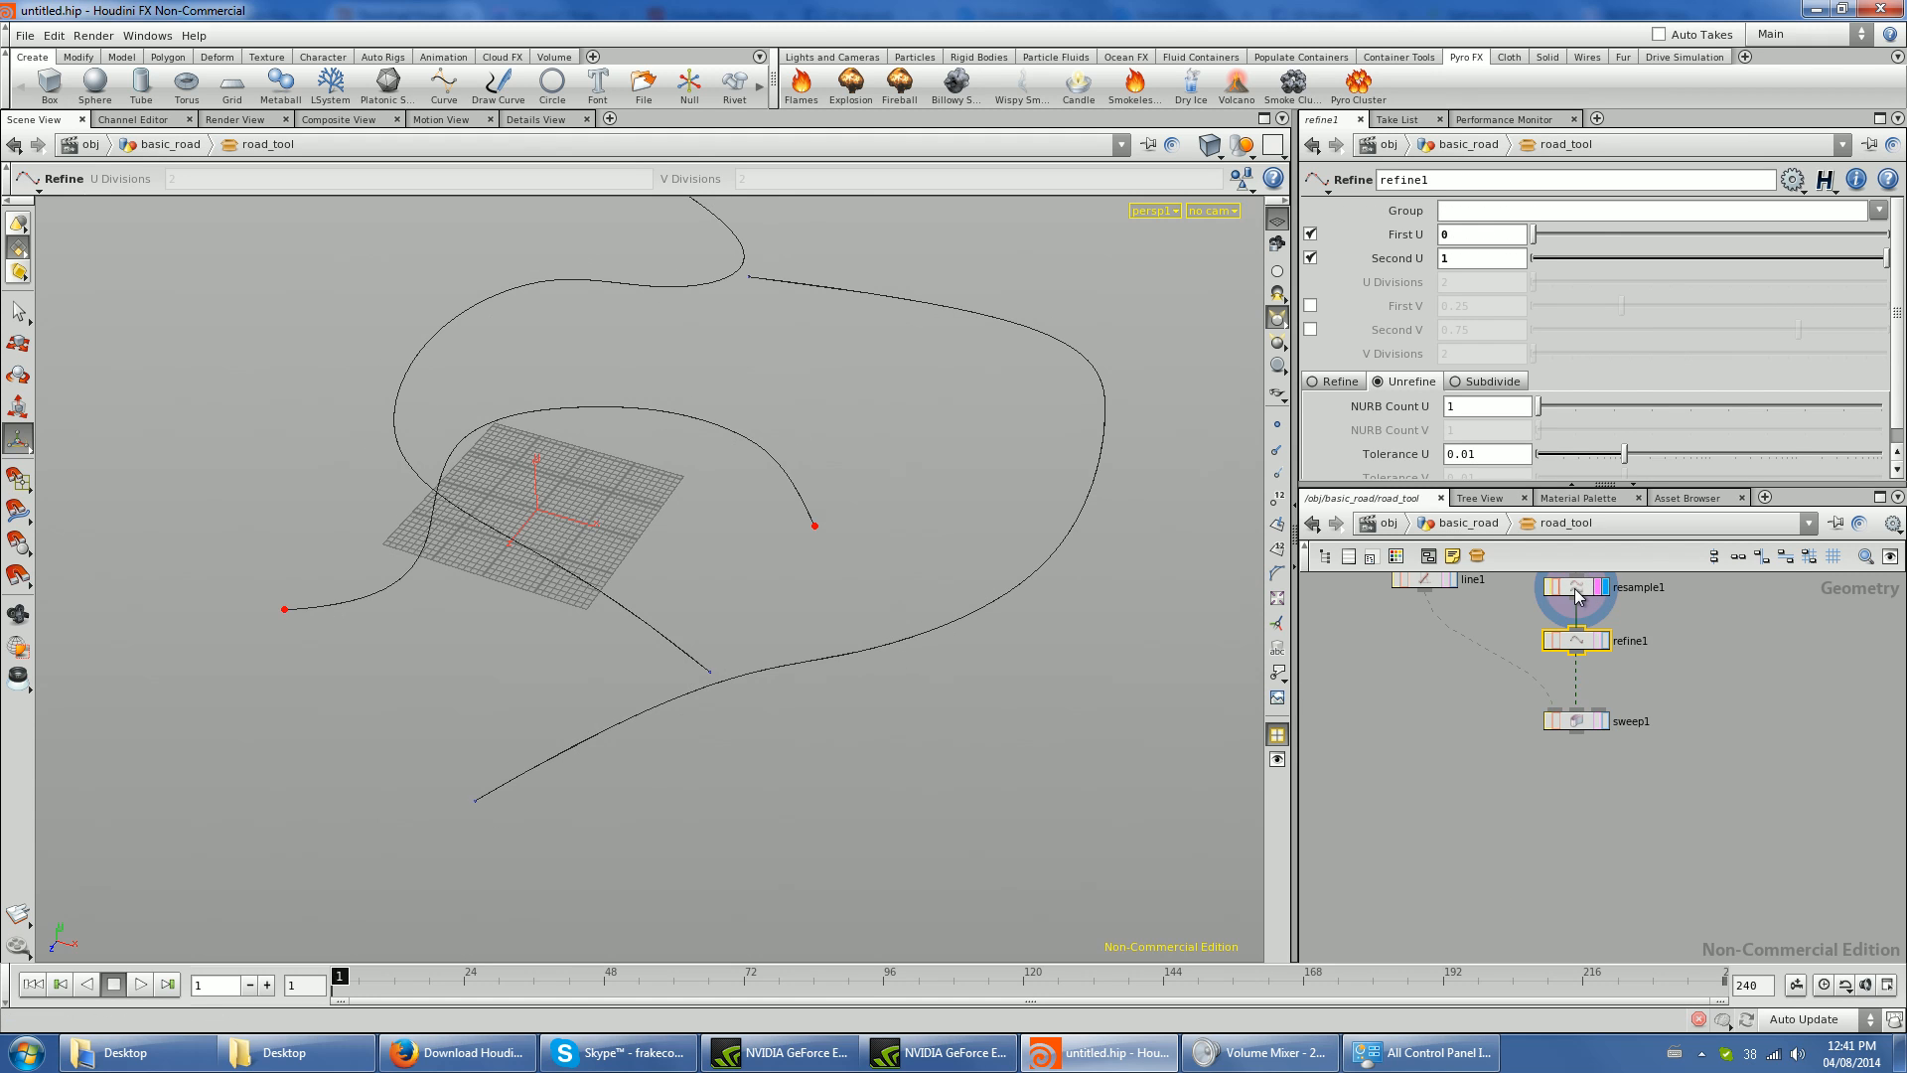
click(1576, 587)
click(1278, 425)
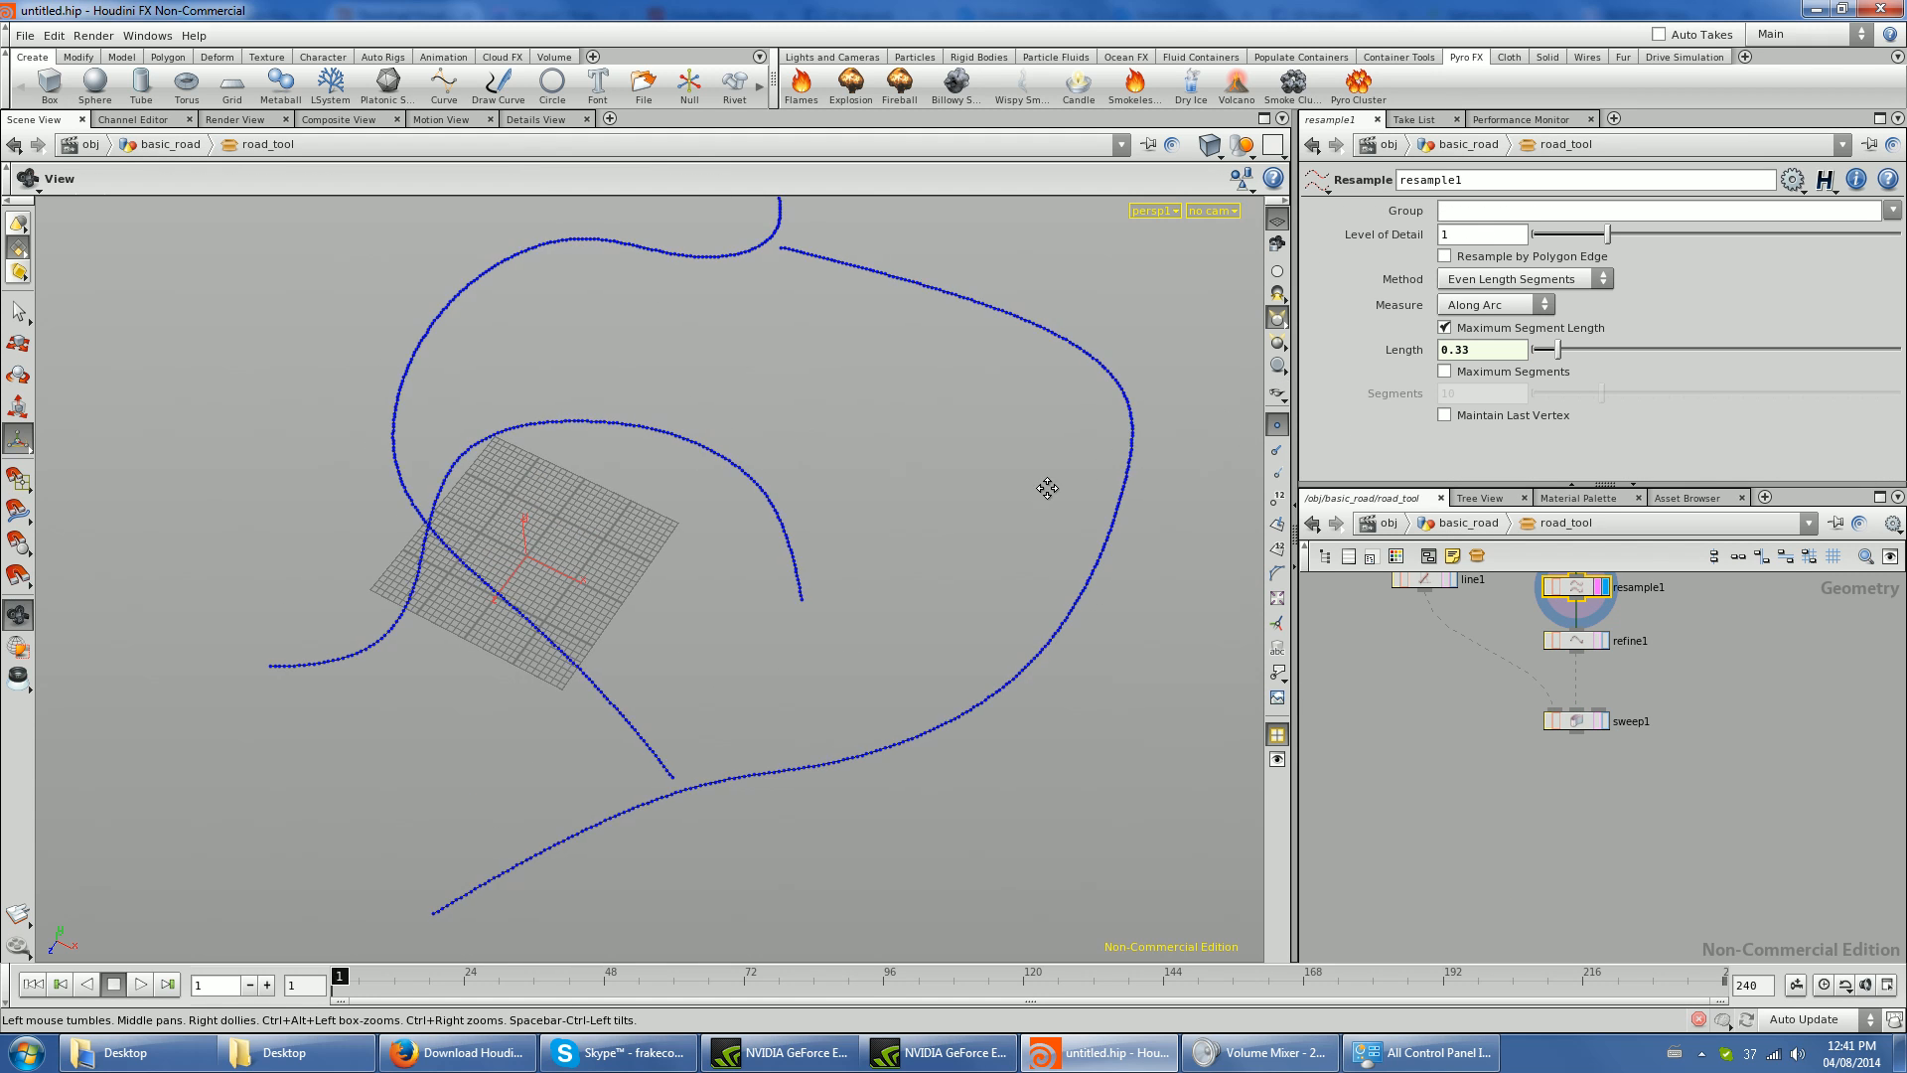
middle_drag(1047, 490, 1026, 588)
scroll(1027, 587, up, 5)
middle_drag(1671, 636, 1646, 697)
scroll(1644, 646, up, 3)
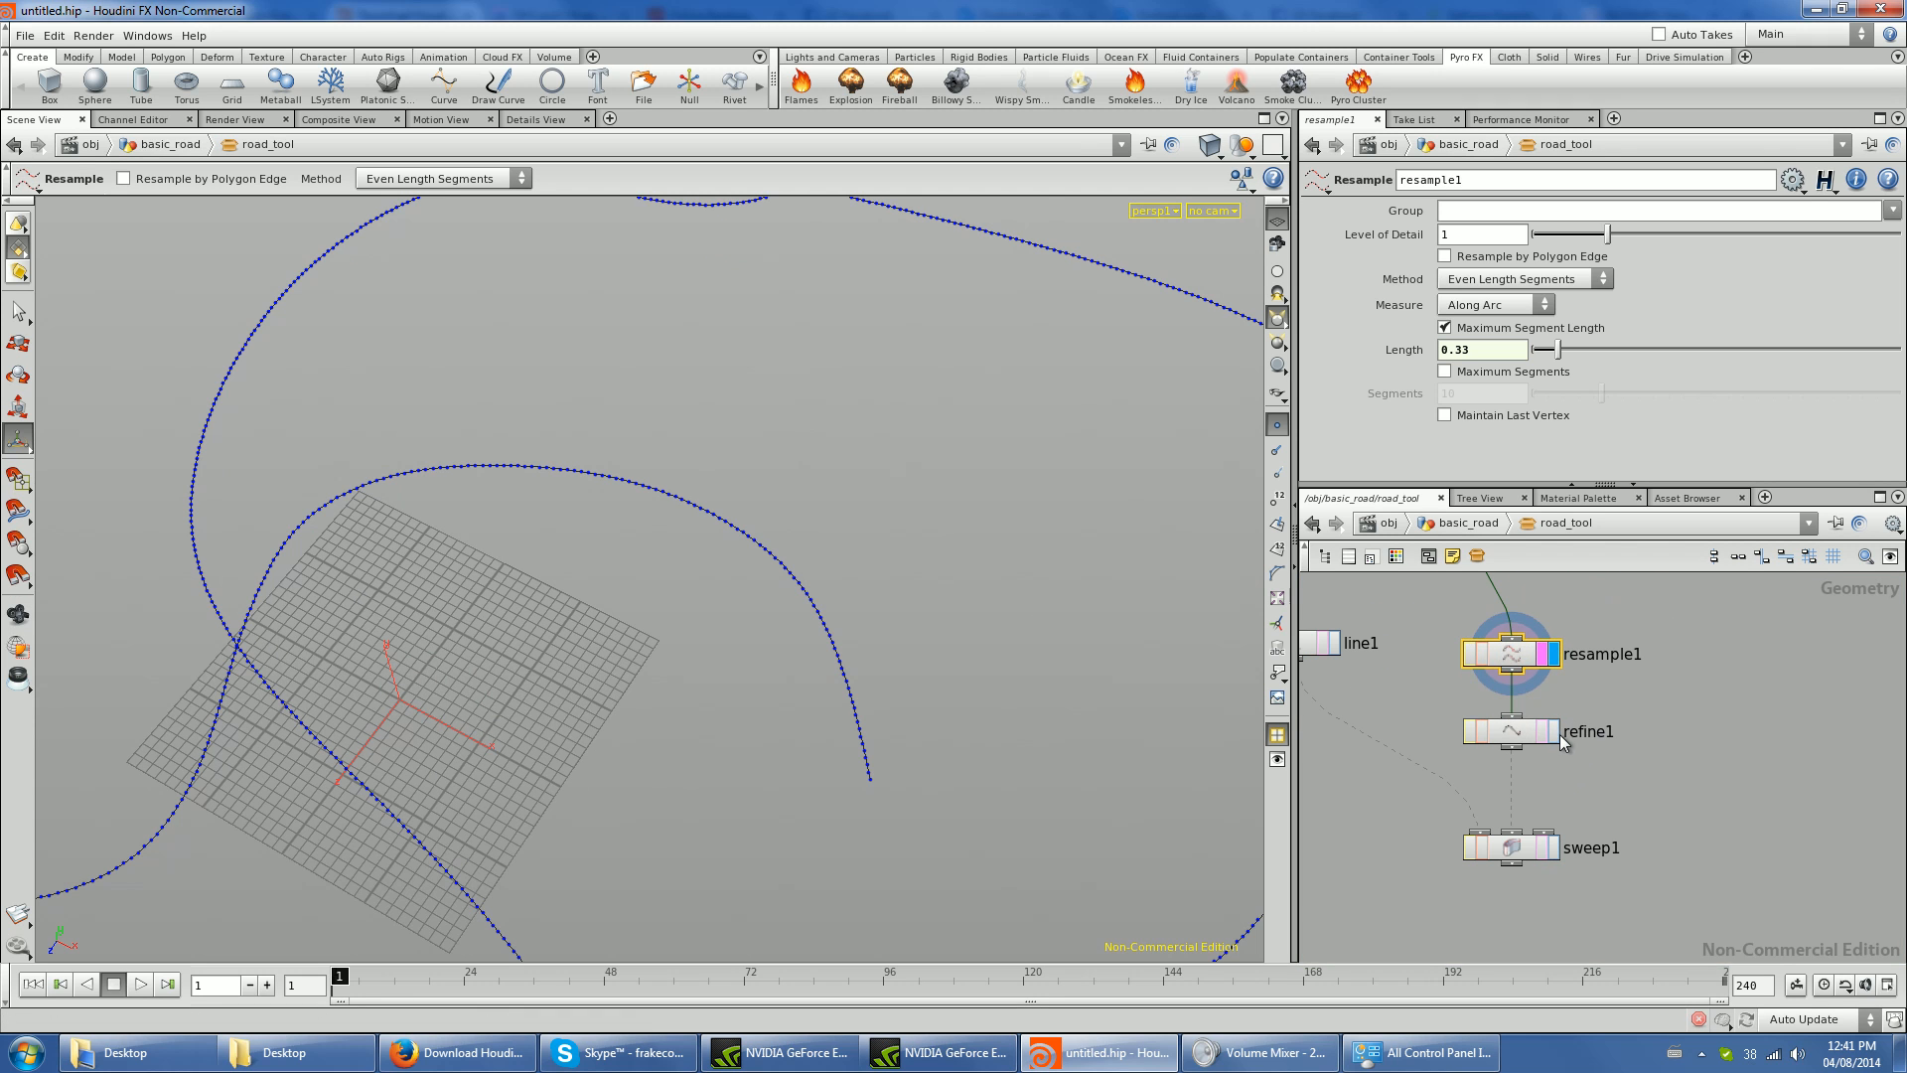
- Display refine1's output and examine how its points are distributed along the straight and curved sections
click(1556, 735)
click(1498, 737)
alt+middle_drag(626, 613, 787, 860)
alt+drag(788, 860, 865, 503)
key(Return)
alt+drag(1018, 335, 736, 481)
- Set resample1's Level of Detail to 5 and display sweep1's road surface
click(1520, 659)
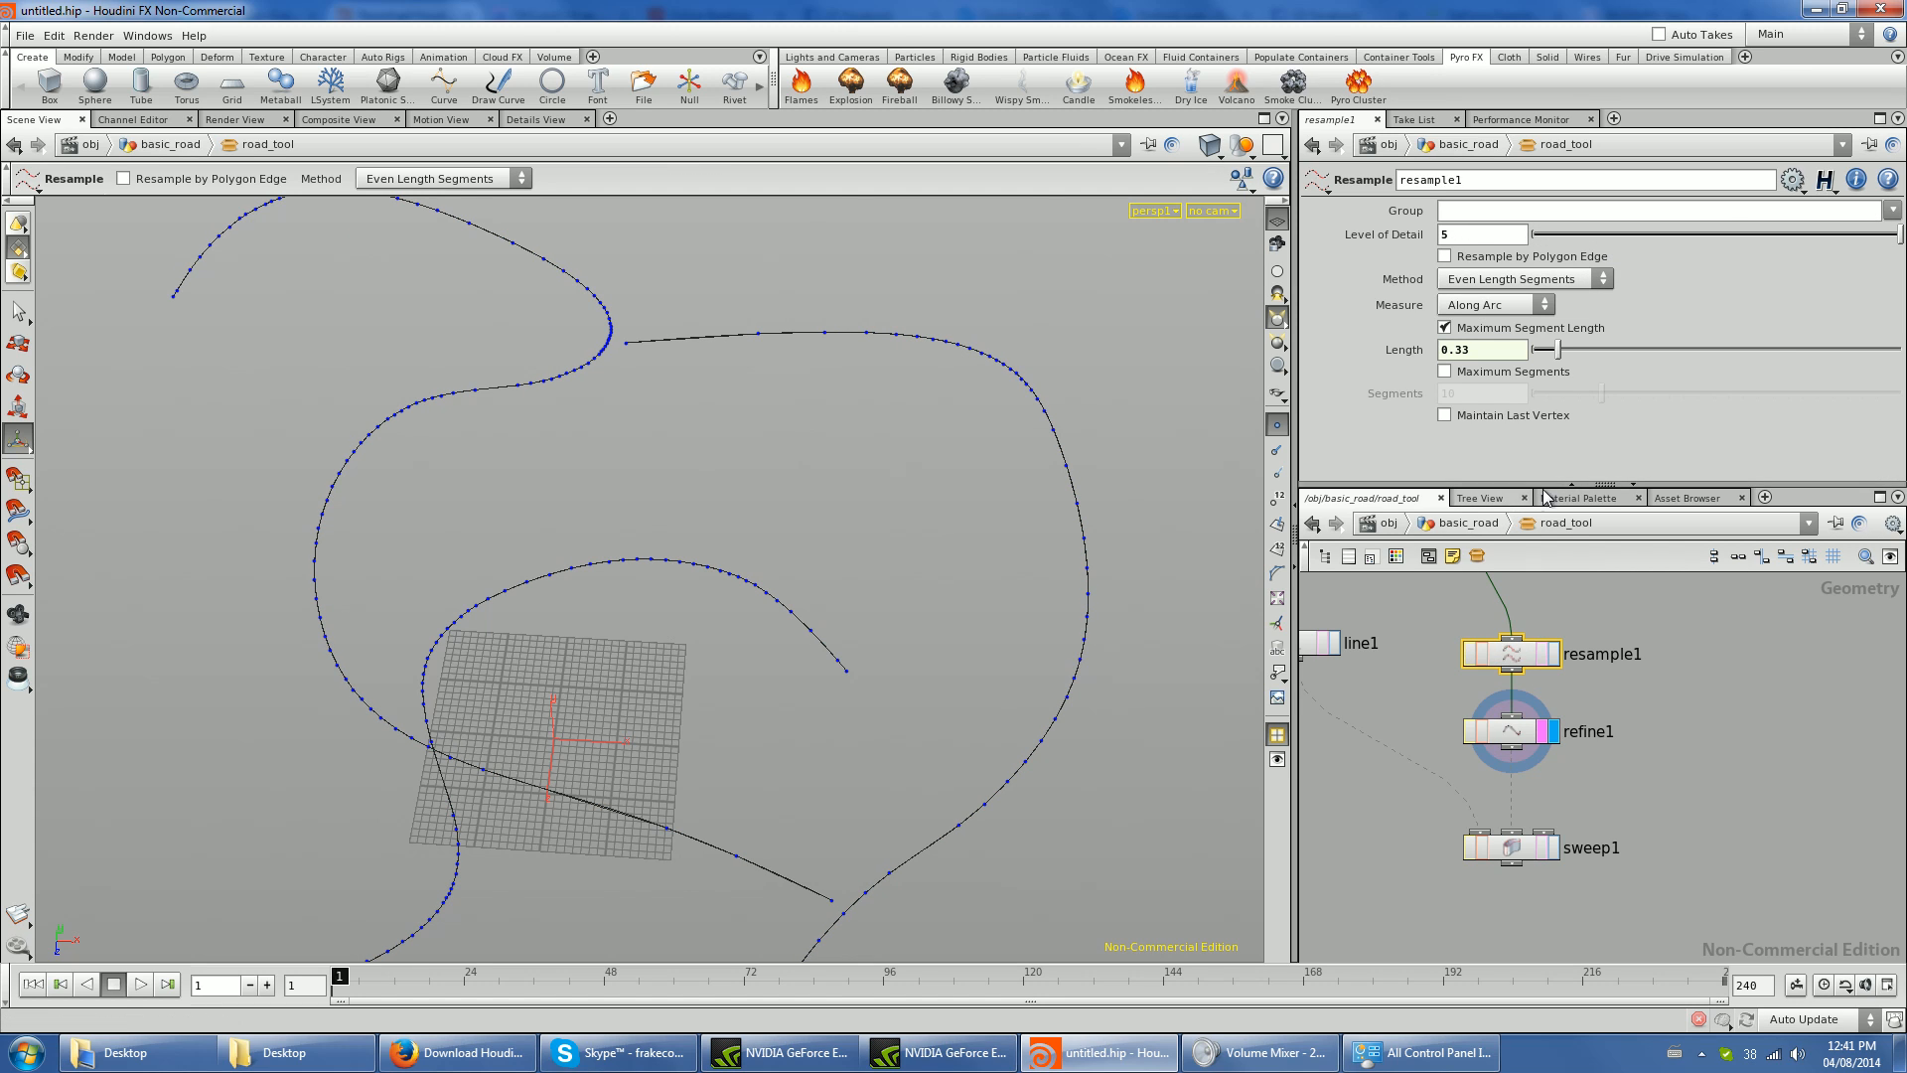
click(1555, 848)
click(1513, 862)
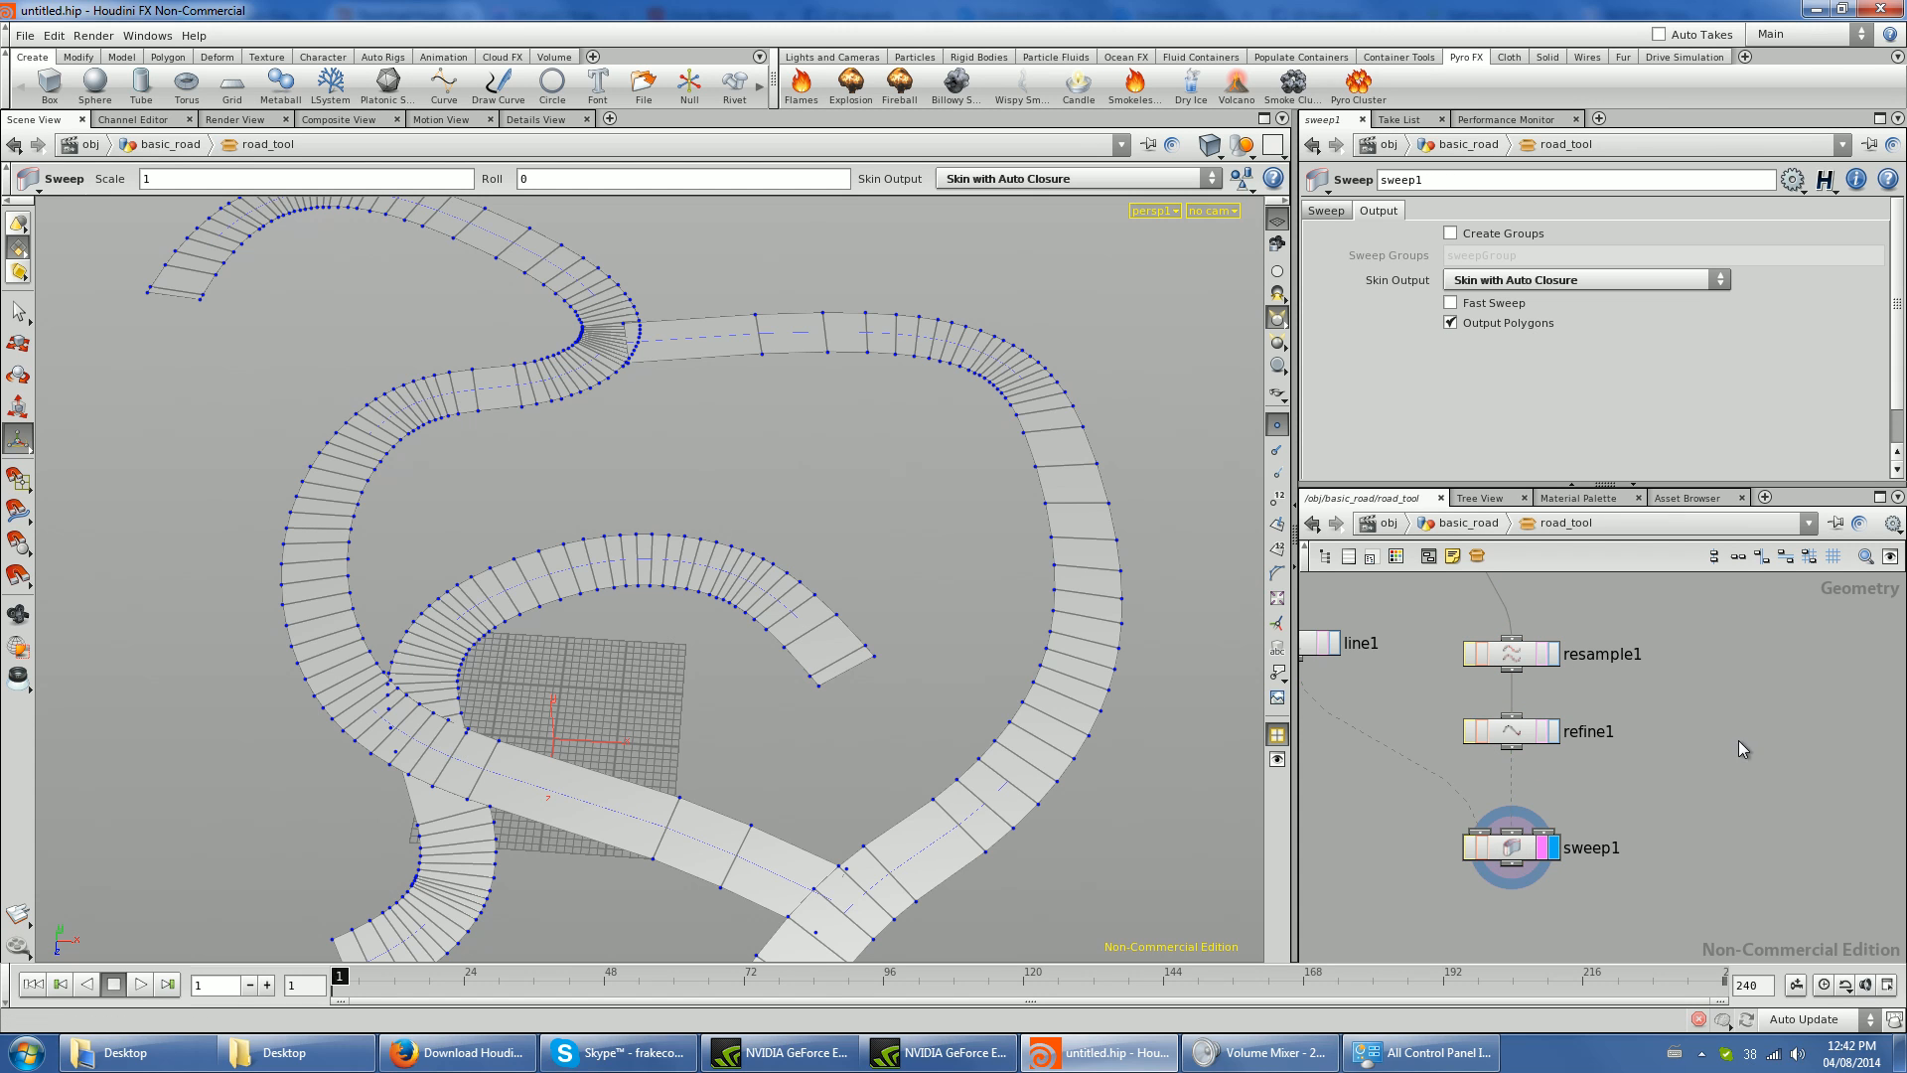
- Return to basic_road and move curve3's end point outward to lengthen that end of the road
key(u)
mouse_move(702, 532)
mouse_down()
mouse_move(395, 574)
mouse_move(639, 490)
mouse_move(715, 557)
mouse_up()
scroll(1595, 780, down, 3)
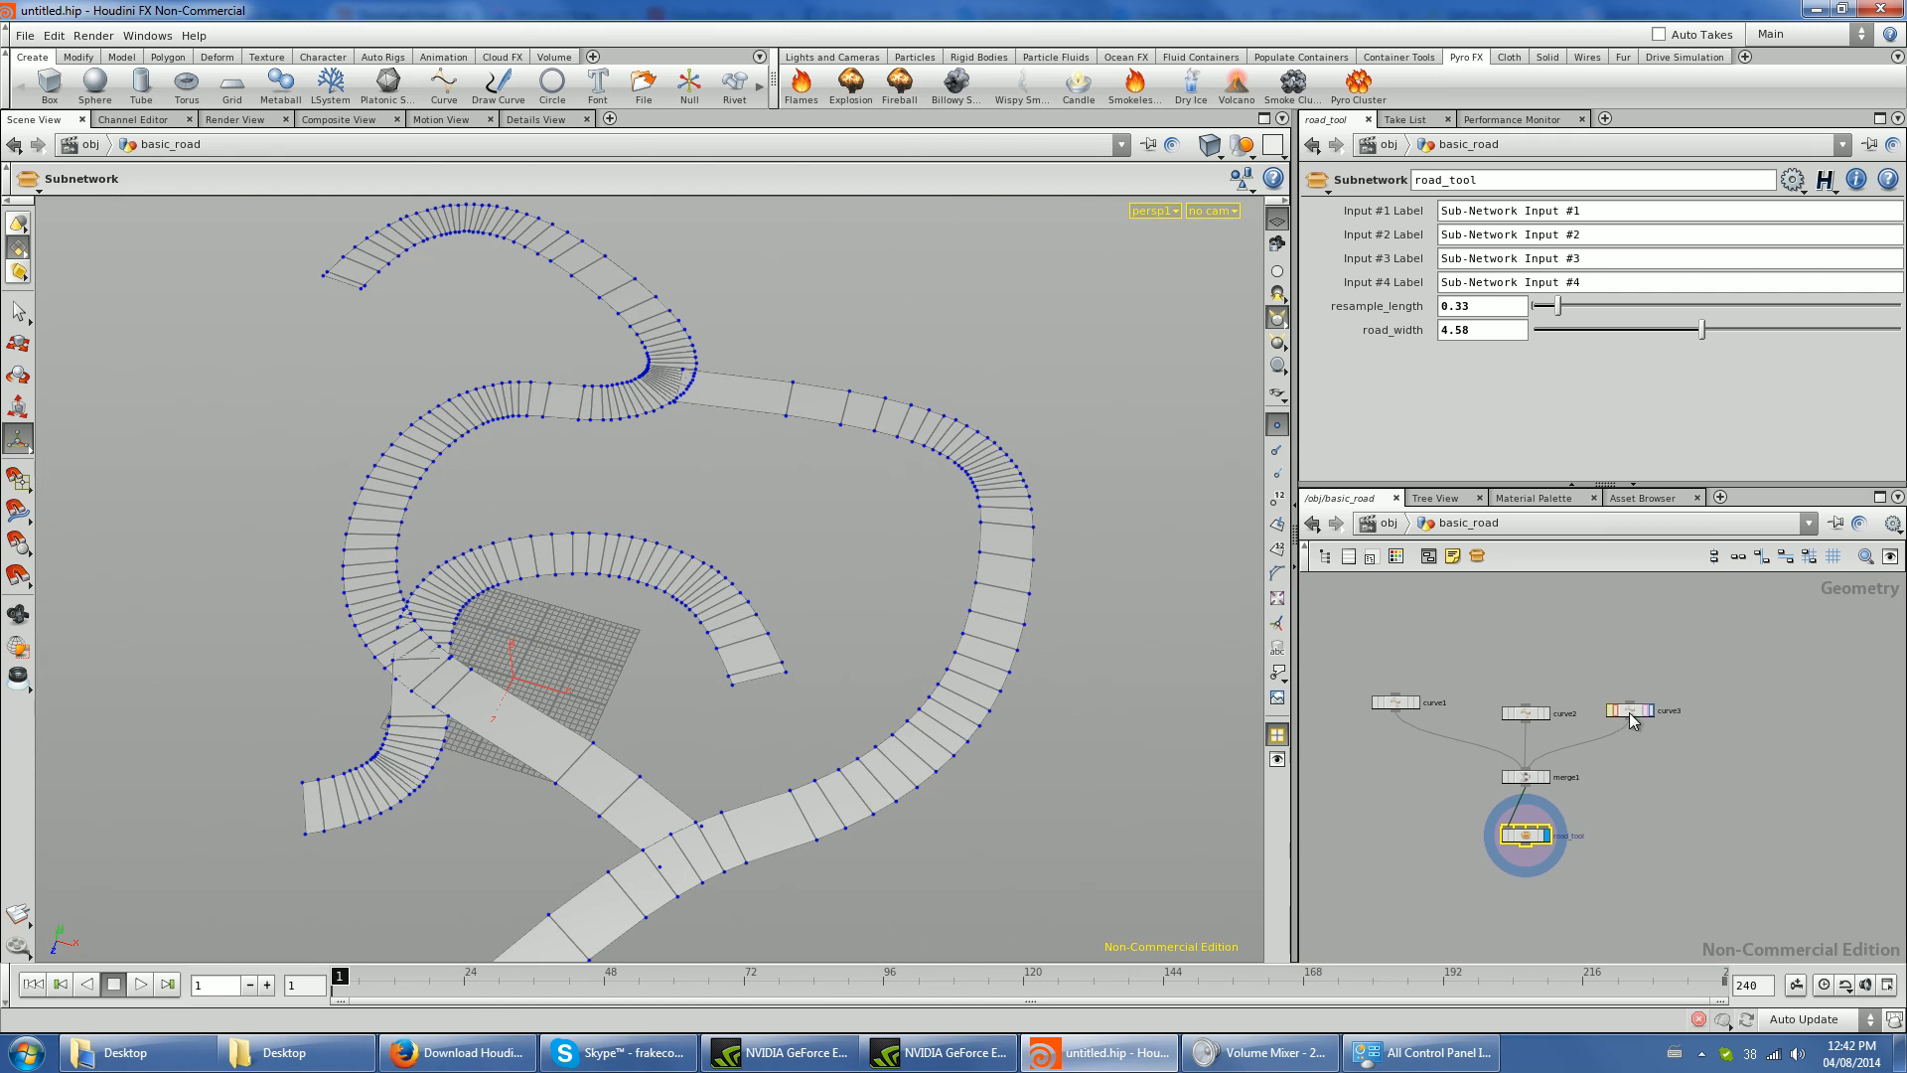
click(1629, 711)
alt+middle_drag(827, 682, 910, 347)
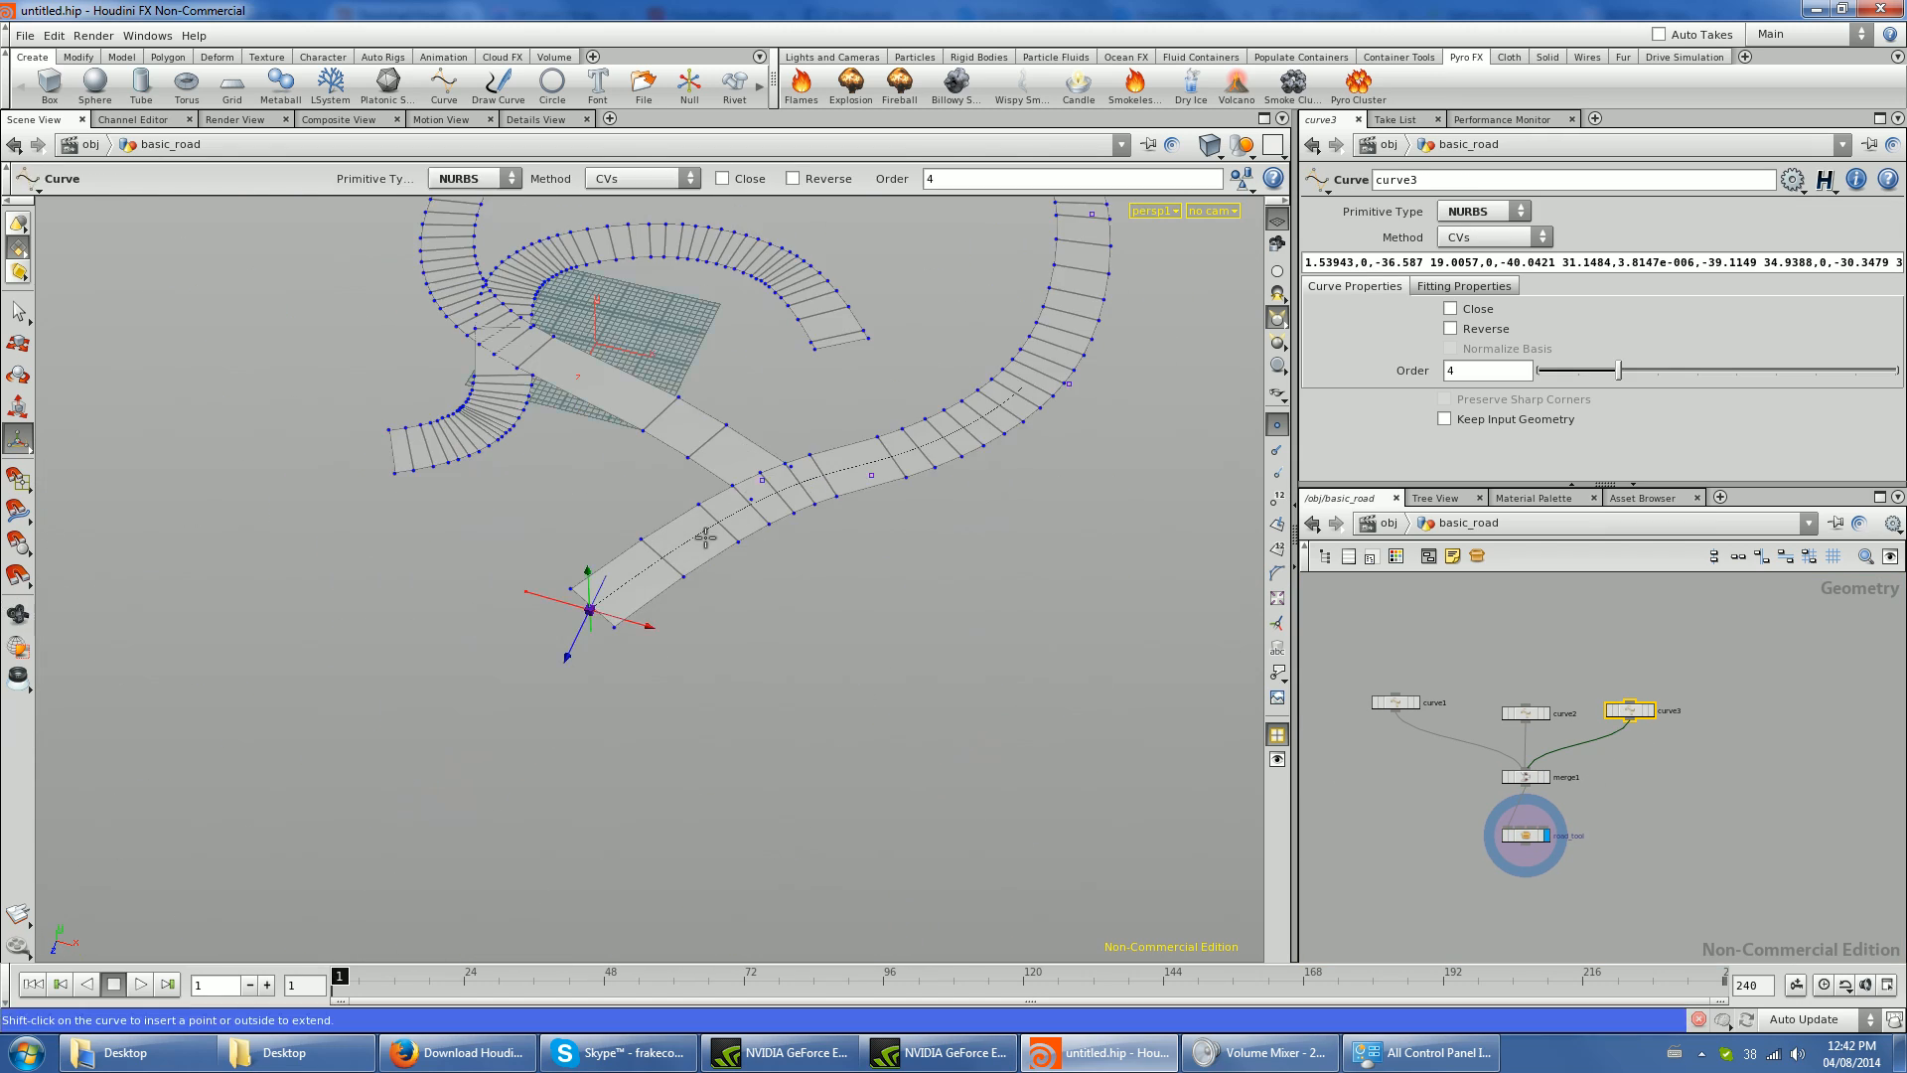
drag(593, 608, 472, 752)
alt+middle_drag(609, 505, 624, 852)
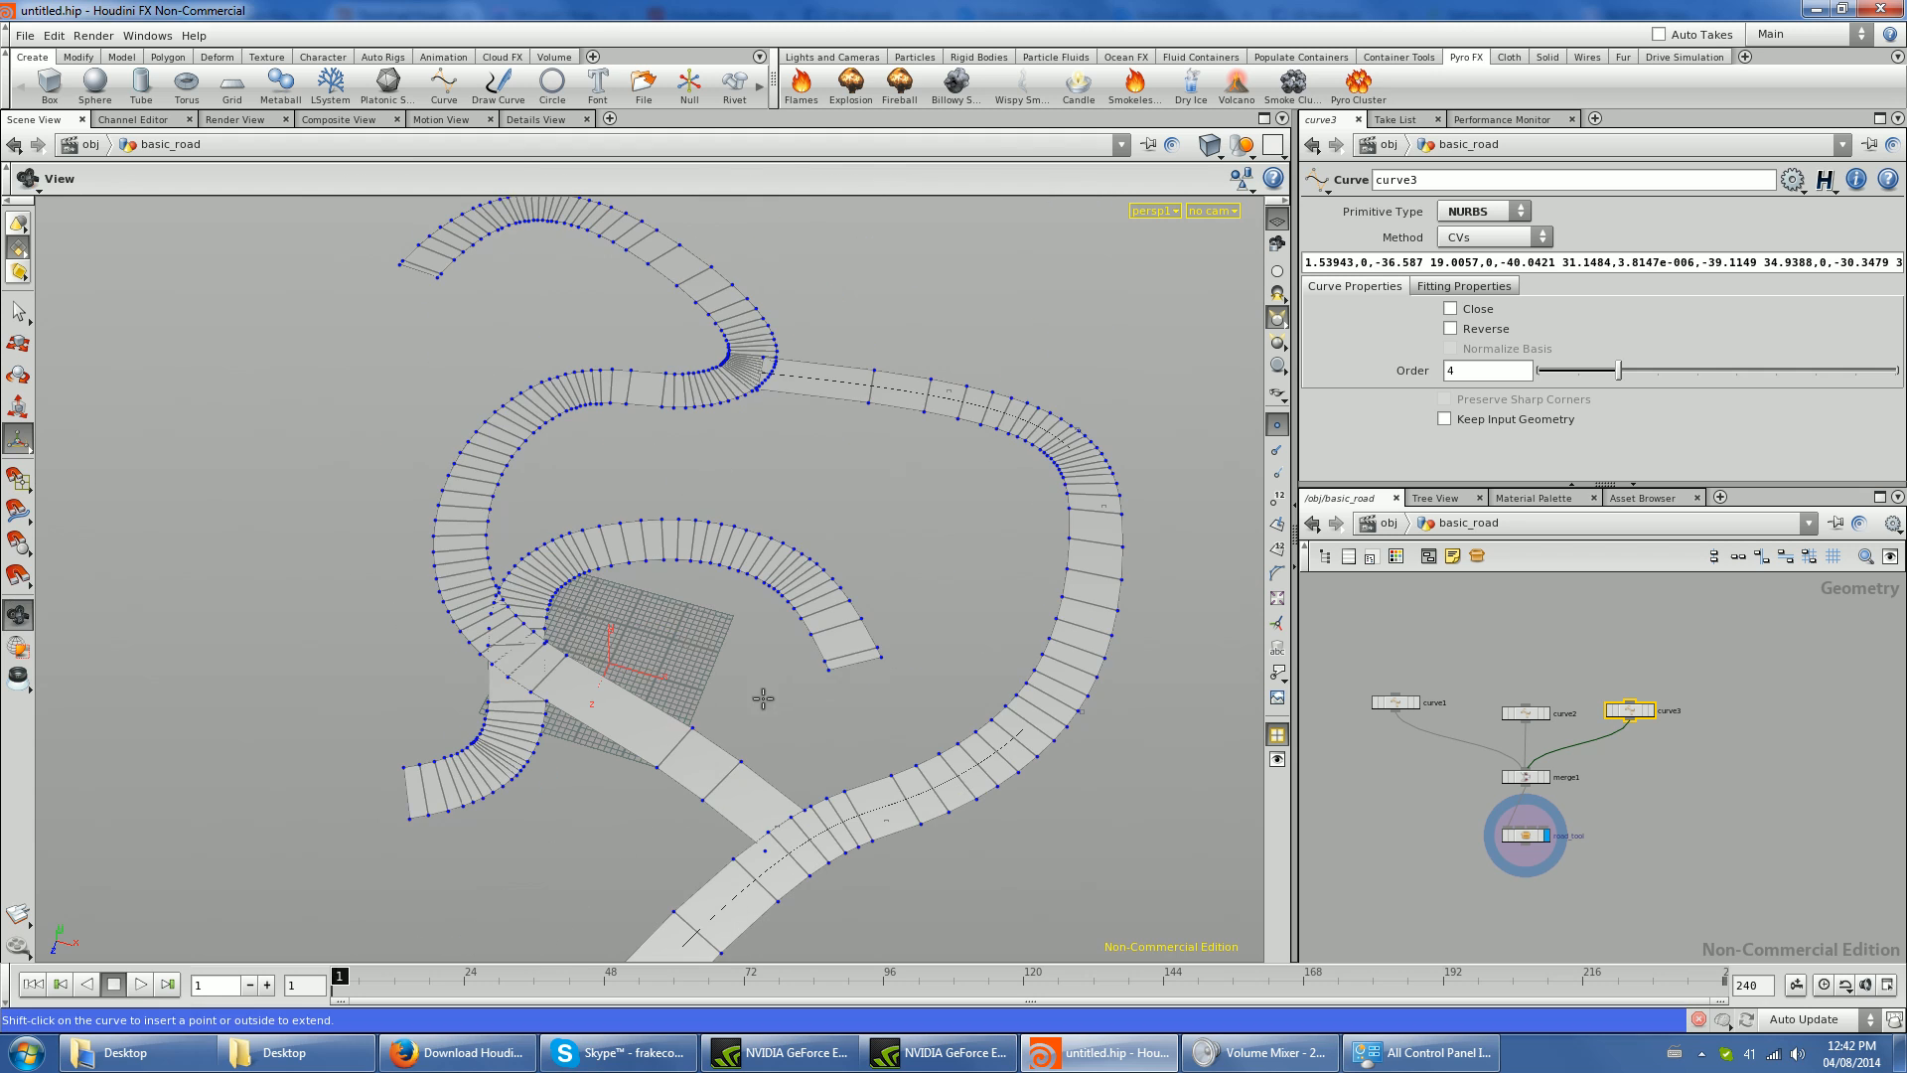
- Select curve2 and move its free end point to reshape the far branch of the road
click(1537, 717)
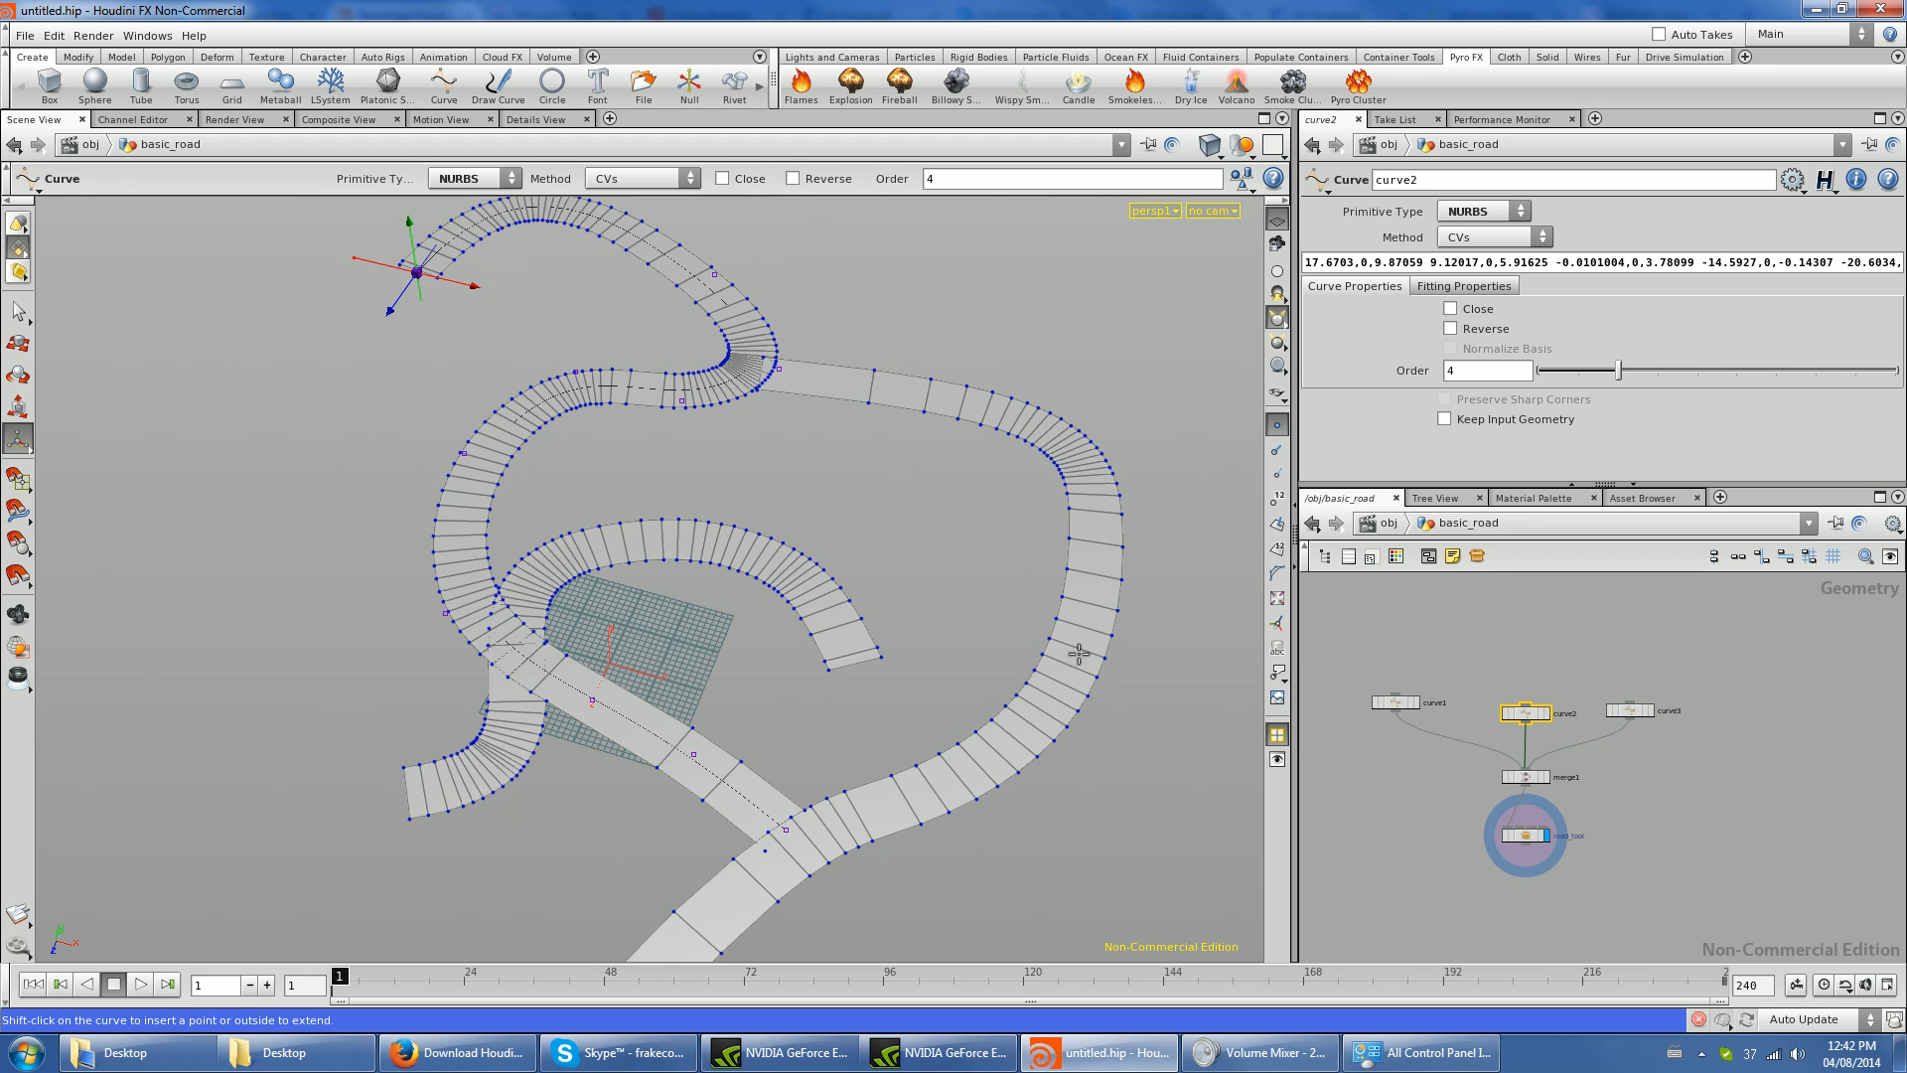
drag(407, 270, 659, 192)
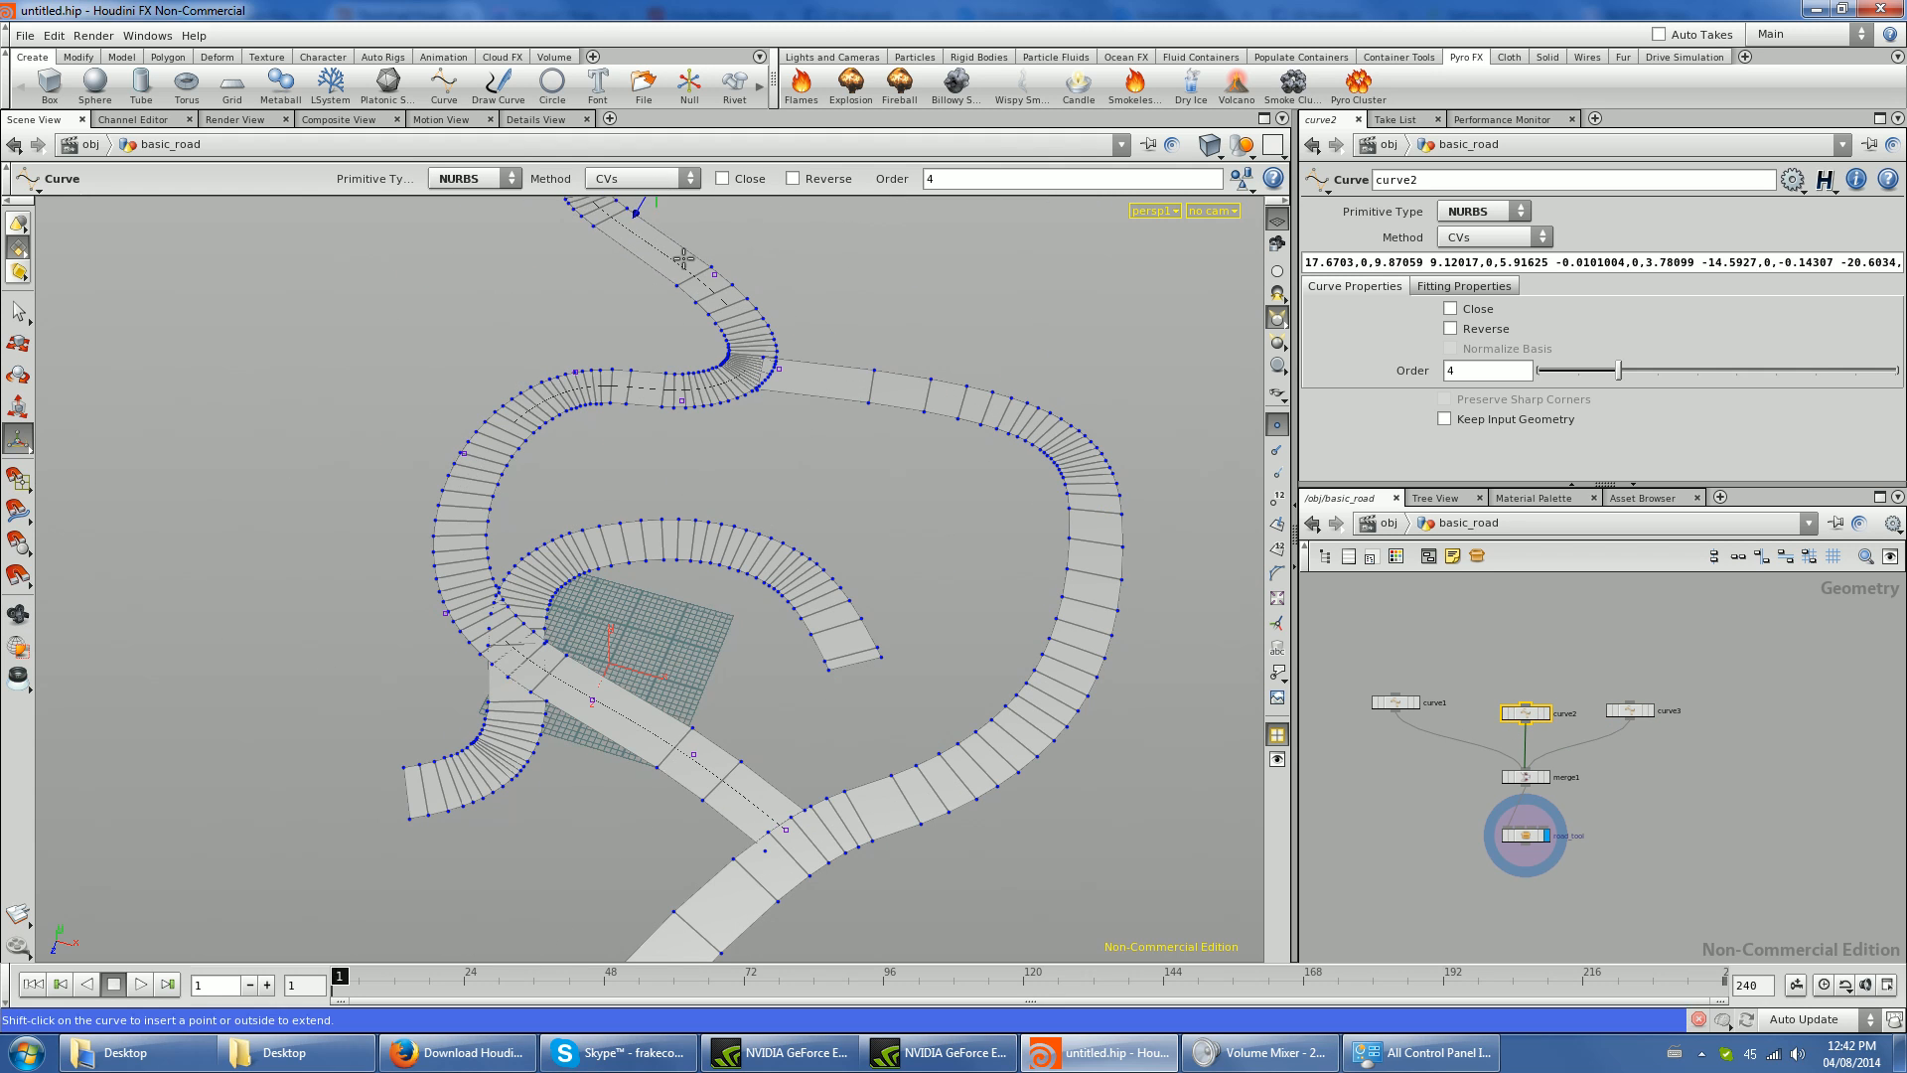
alt+middle_drag(660, 193, 652, 431)
drag(651, 431, 796, 255)
key(Escape)
drag(735, 478, 802, 423)
key(Return)
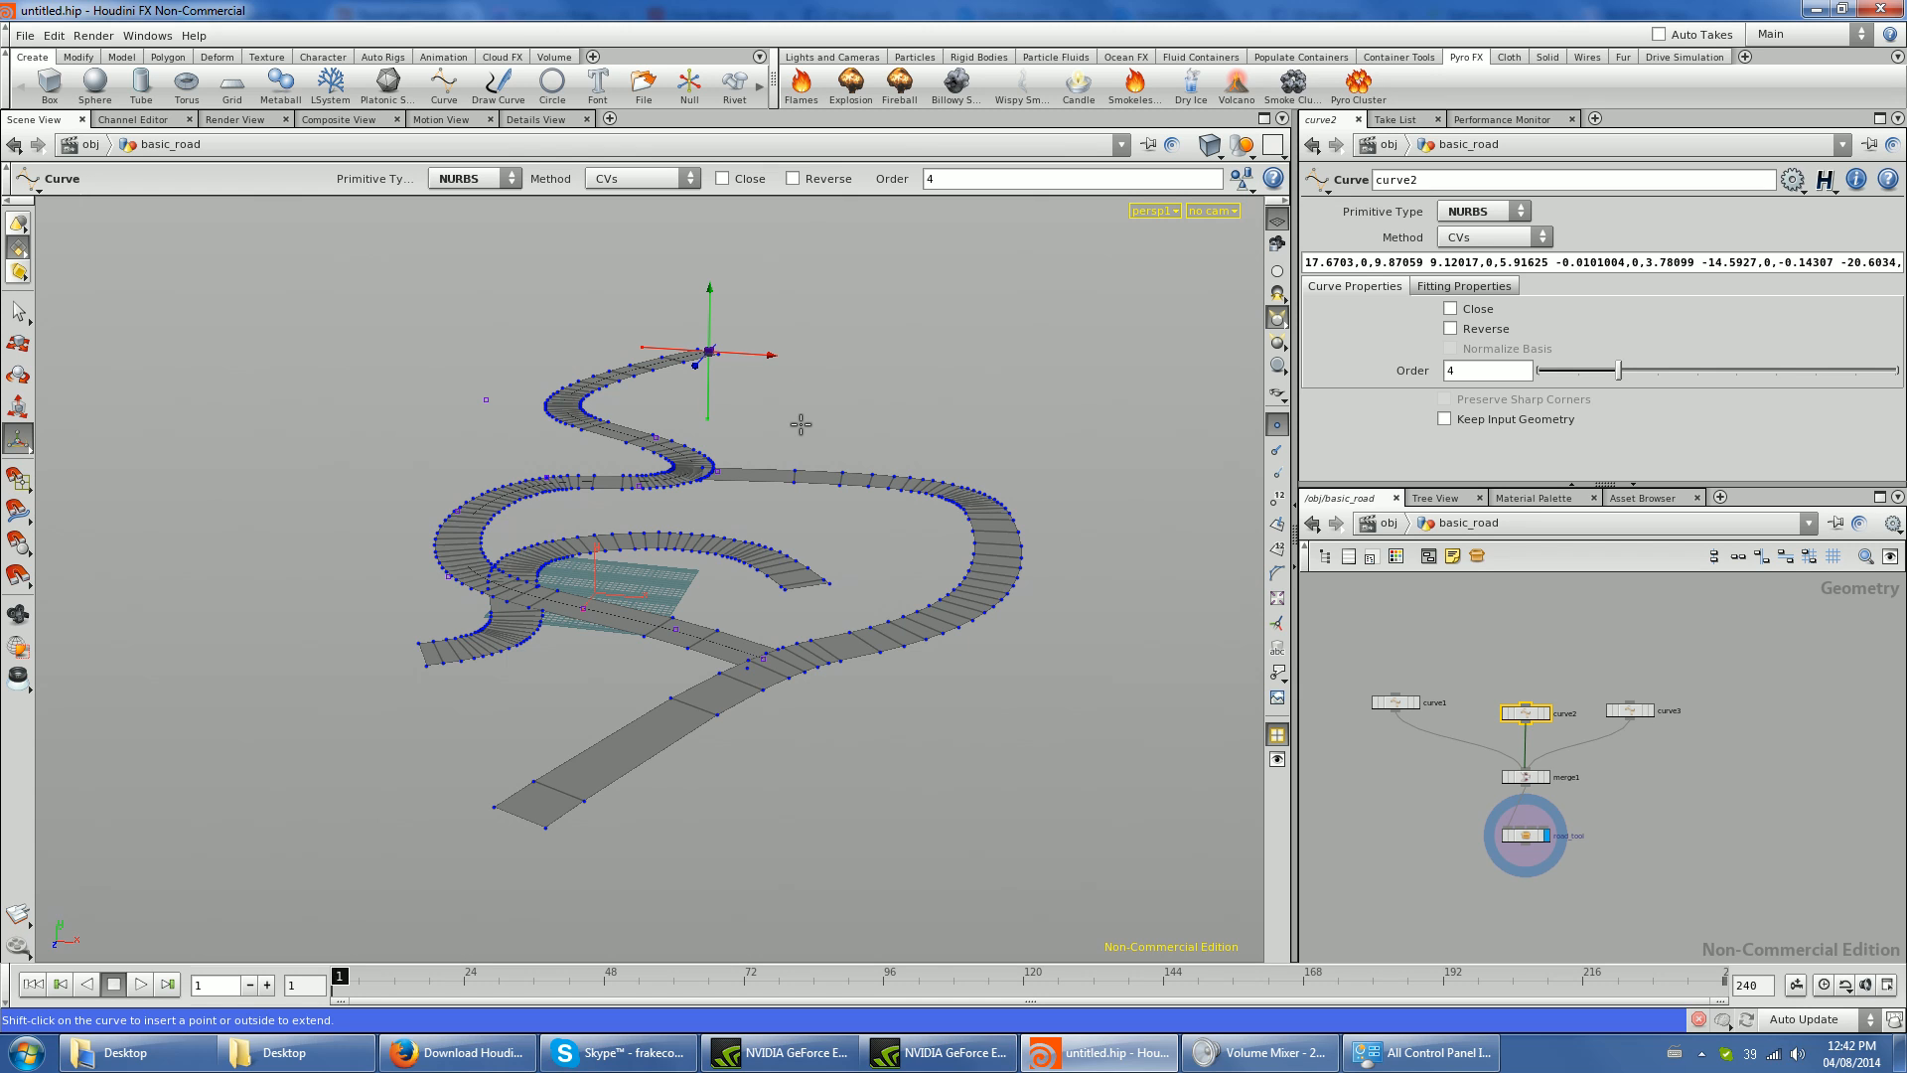
- Try another adjustment of curve2's end point from a different viewing angle, and undo it
key(Escape)
drag(795, 422, 705, 516)
drag(908, 235, 937, 502)
key(ctrl+z)
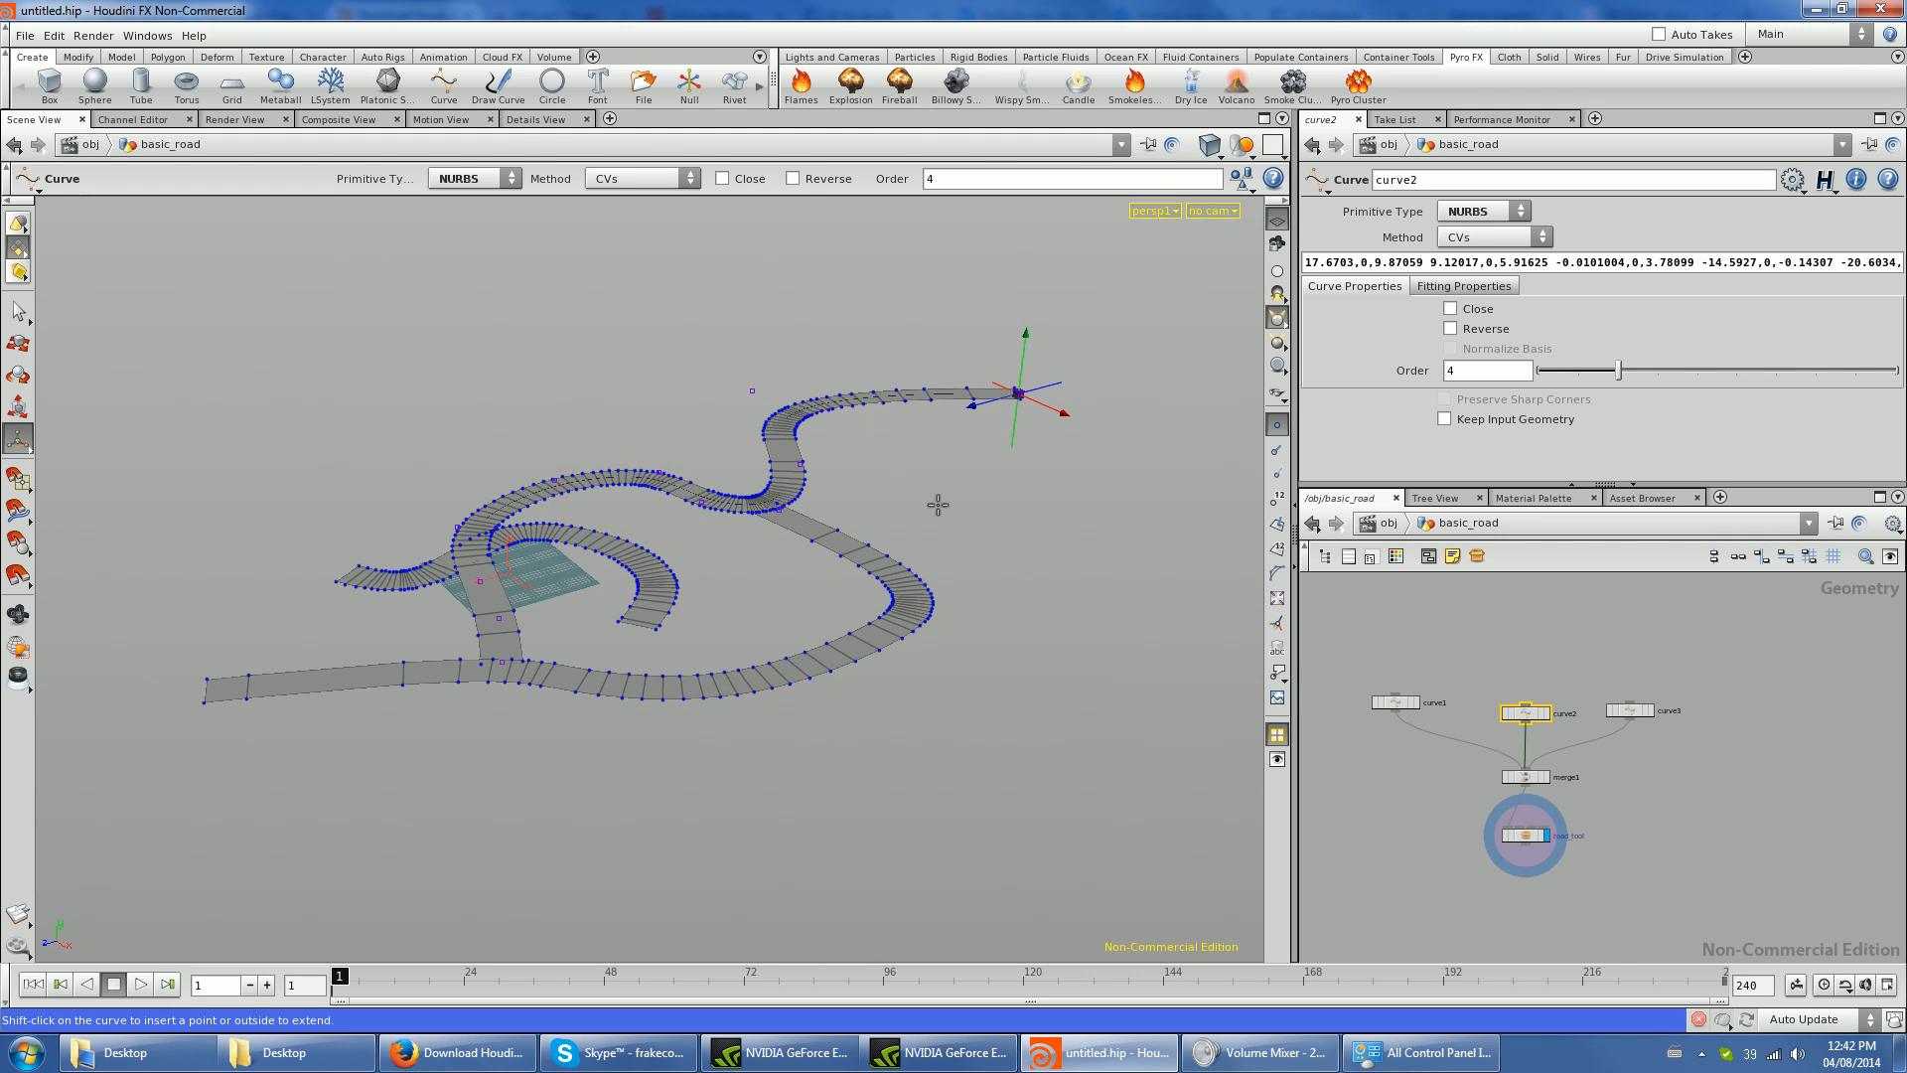